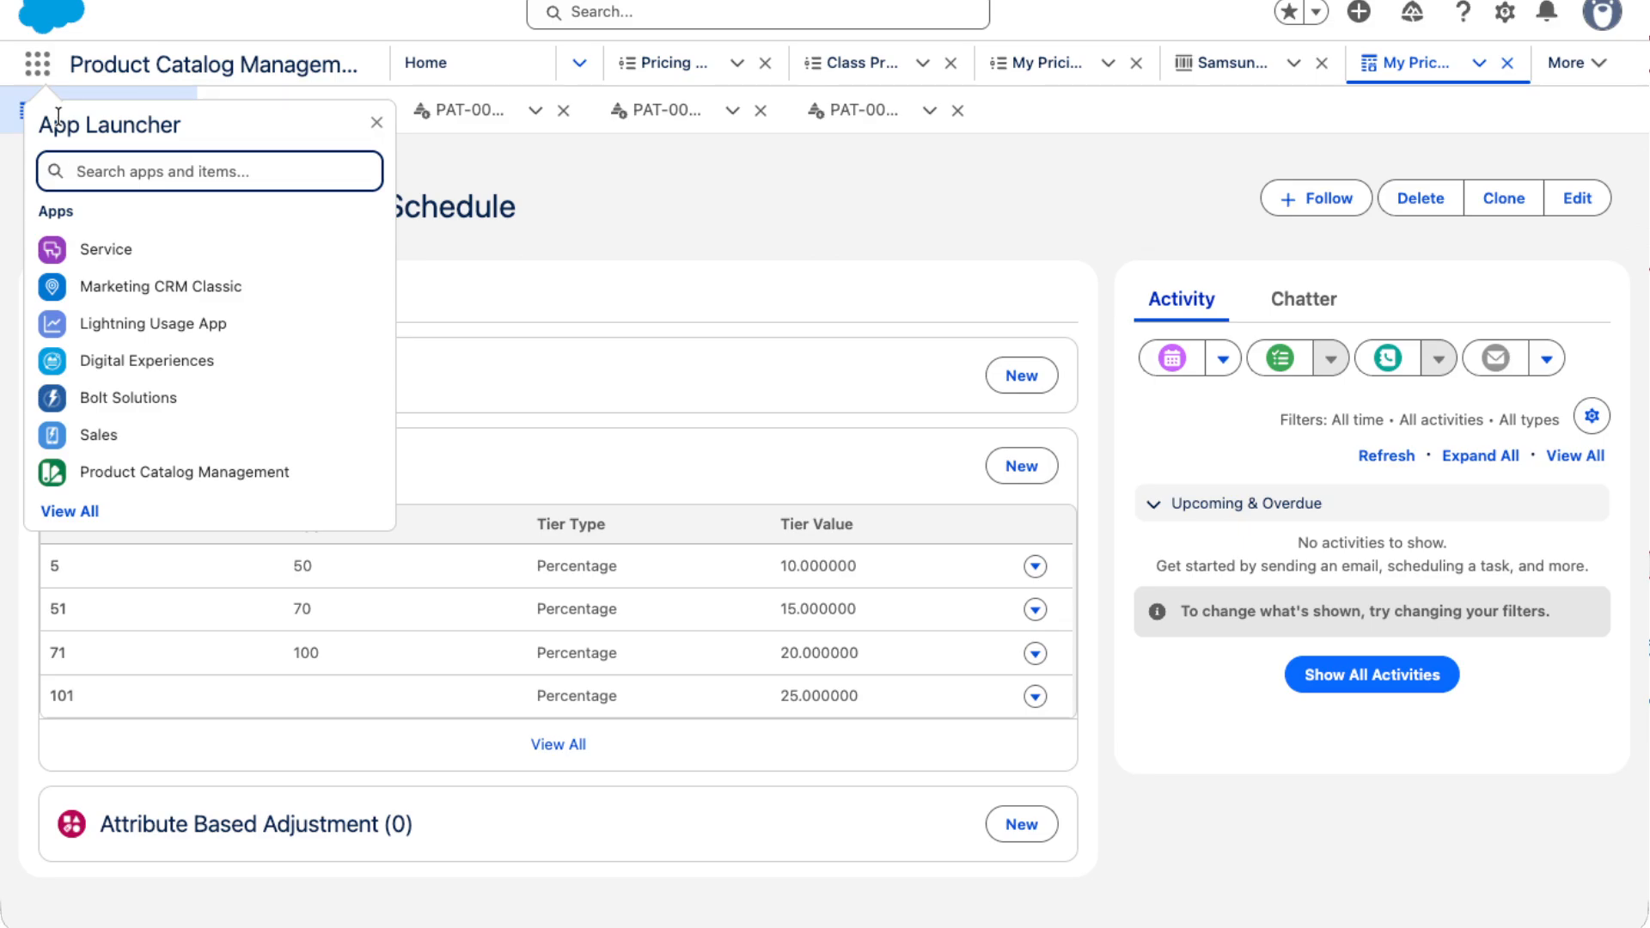
Search the apps and items for "Price Adju" and open the Price Adjustment Schedules list
type("Price Ad")
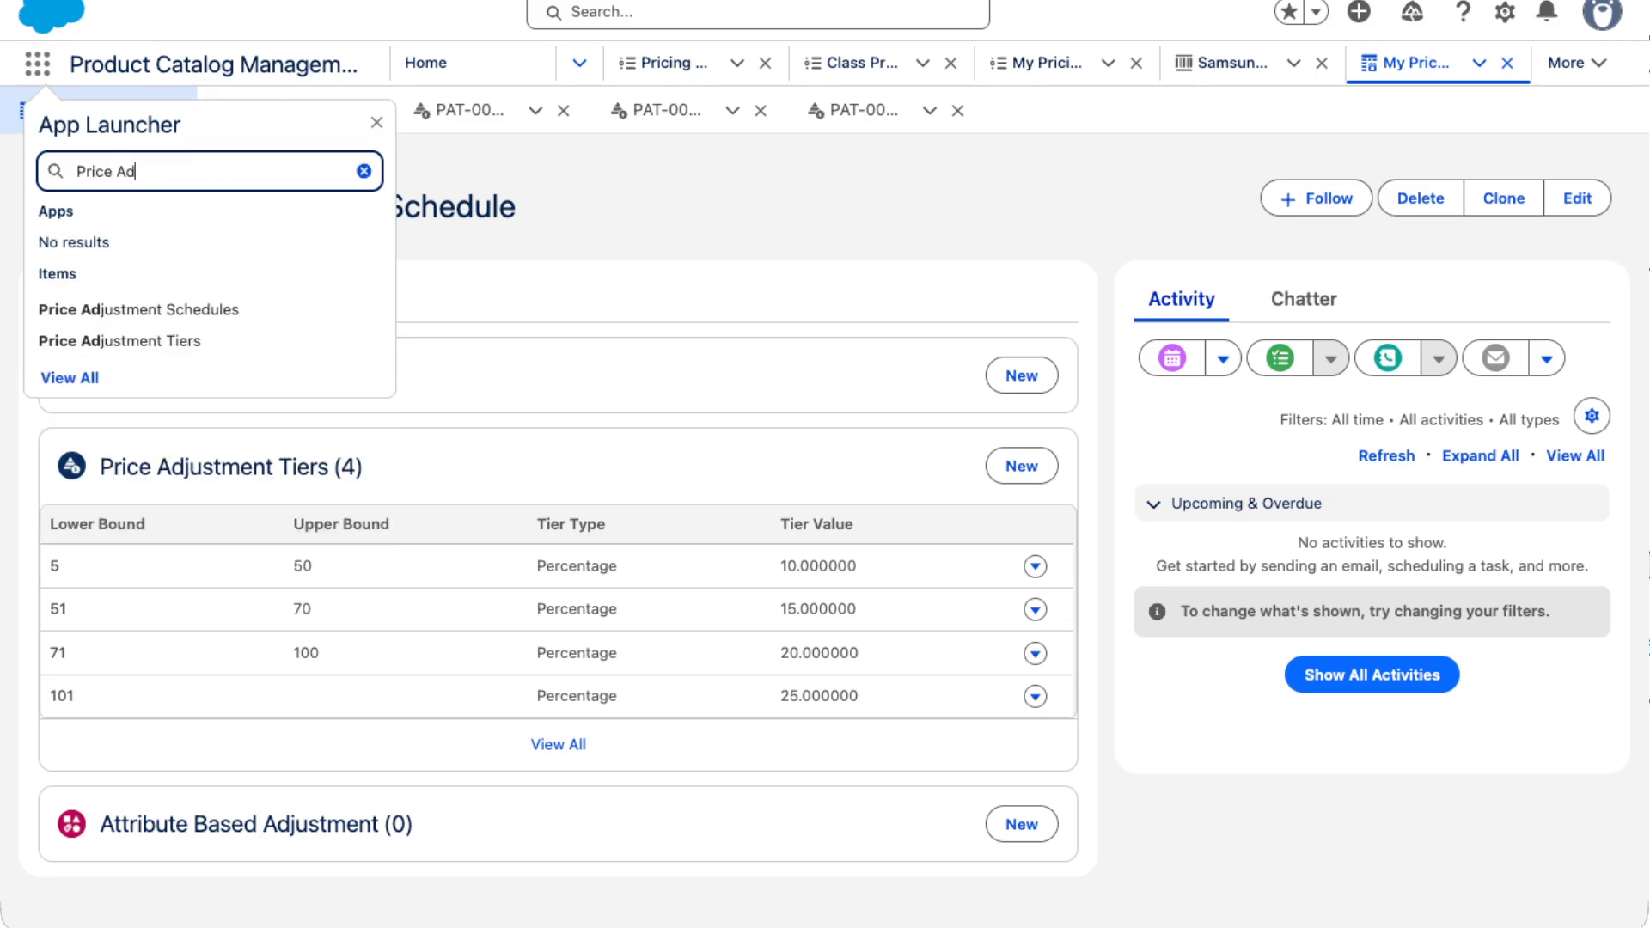
type("ju")
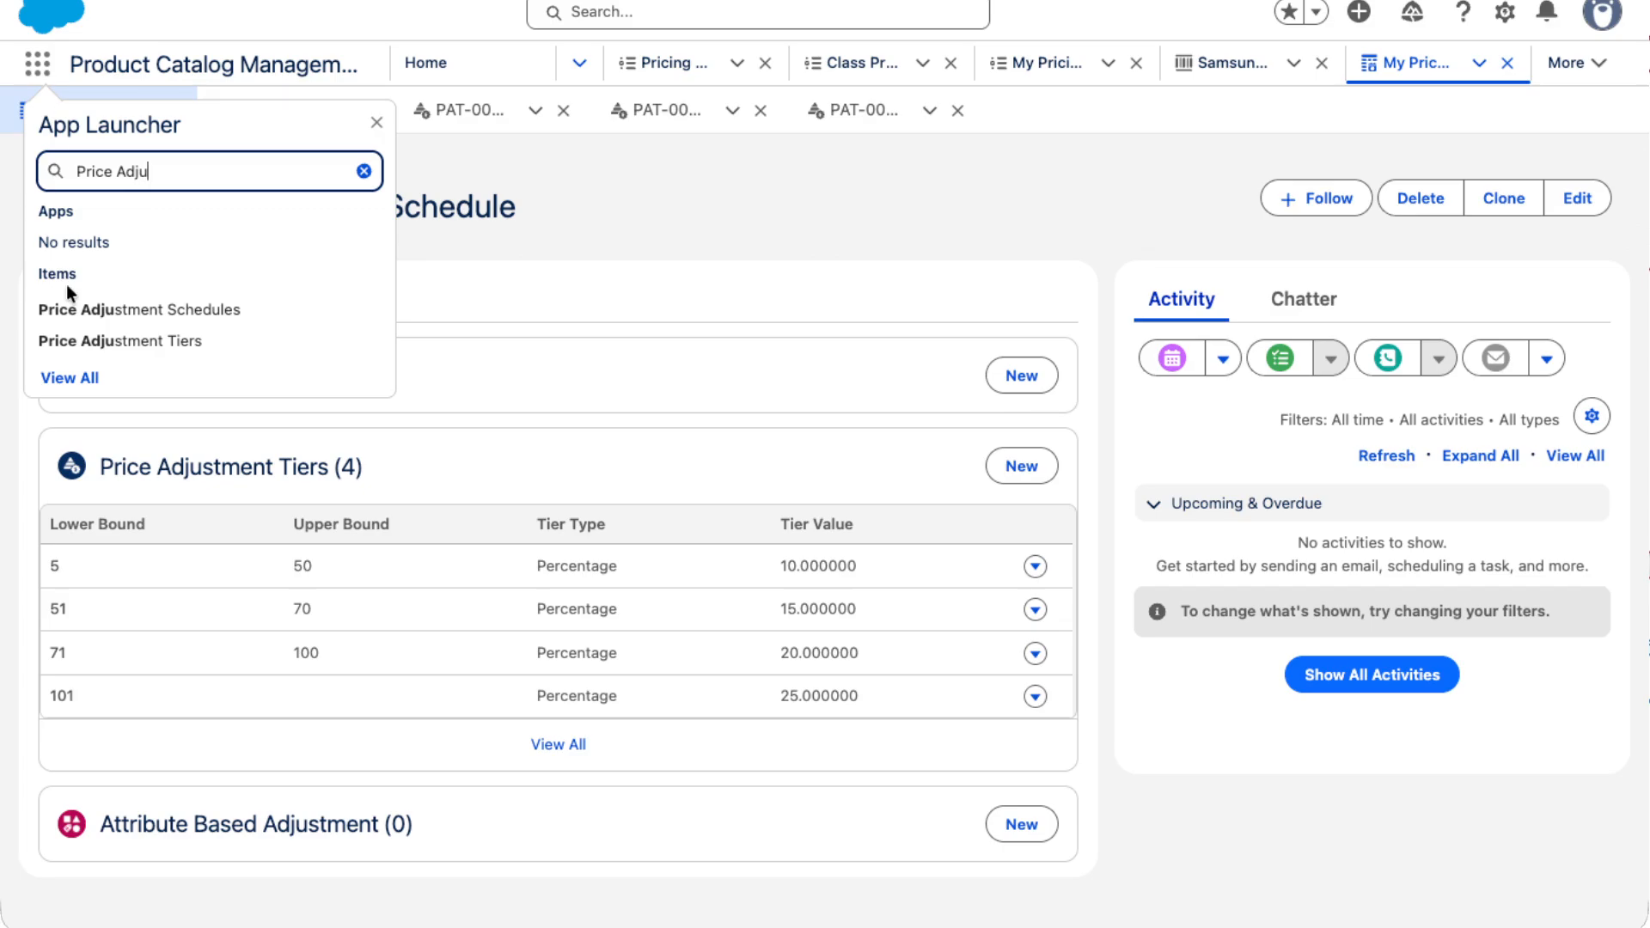
left_click(67, 311)
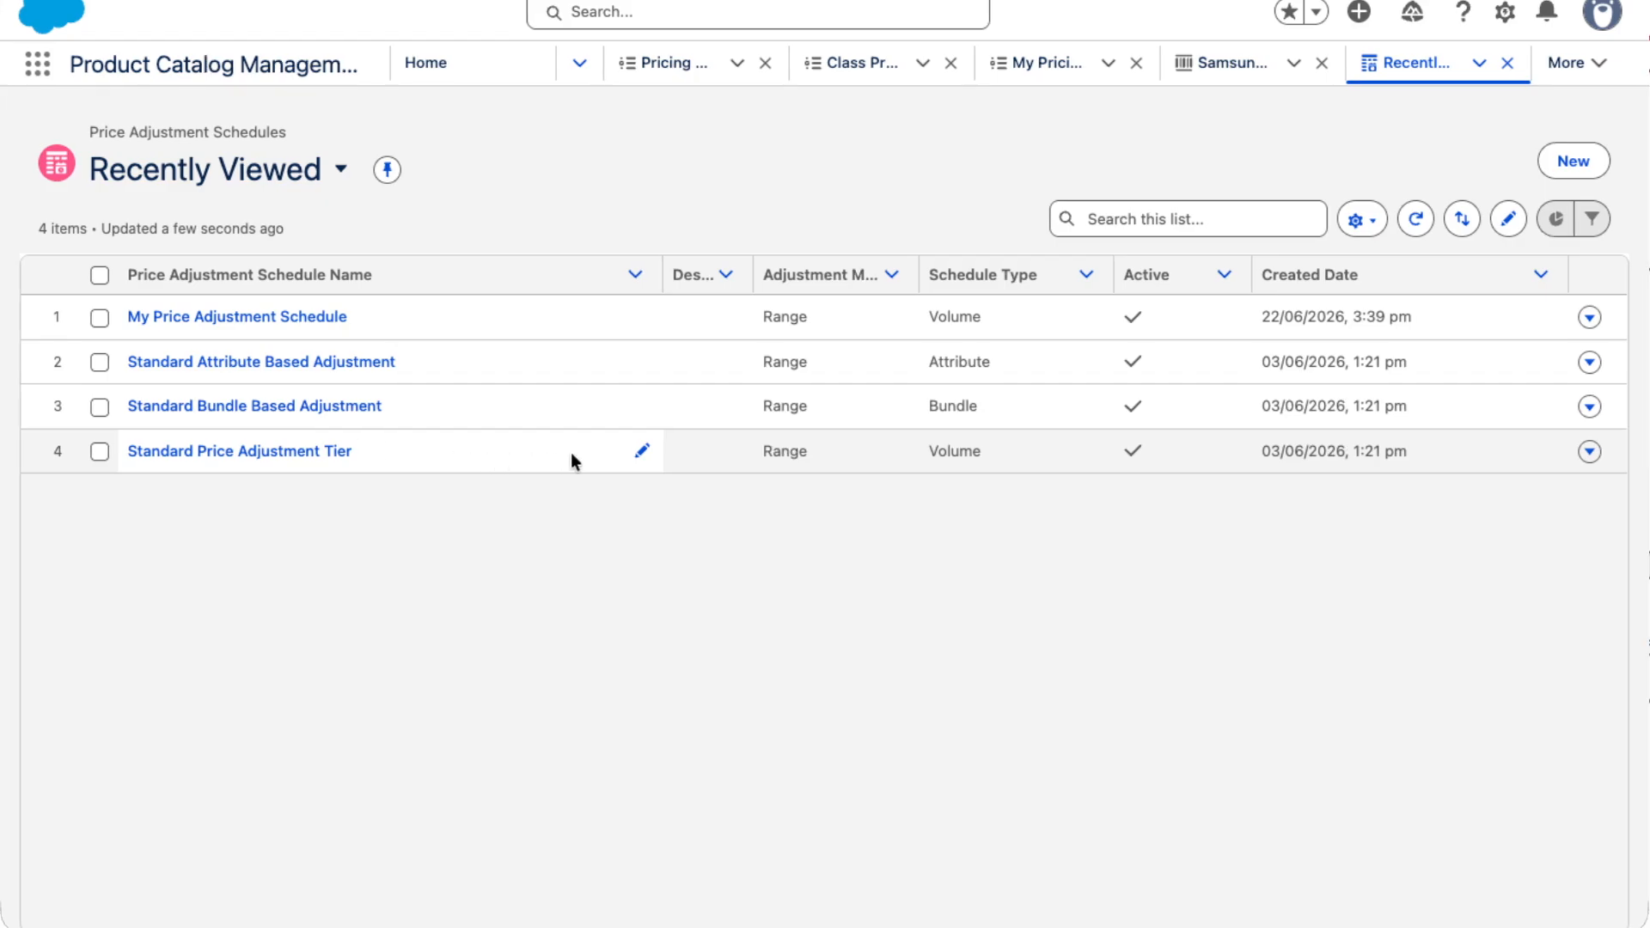
Start a new price adjustment schedule named "My Attr Based Pricing"
left_click(1572, 164)
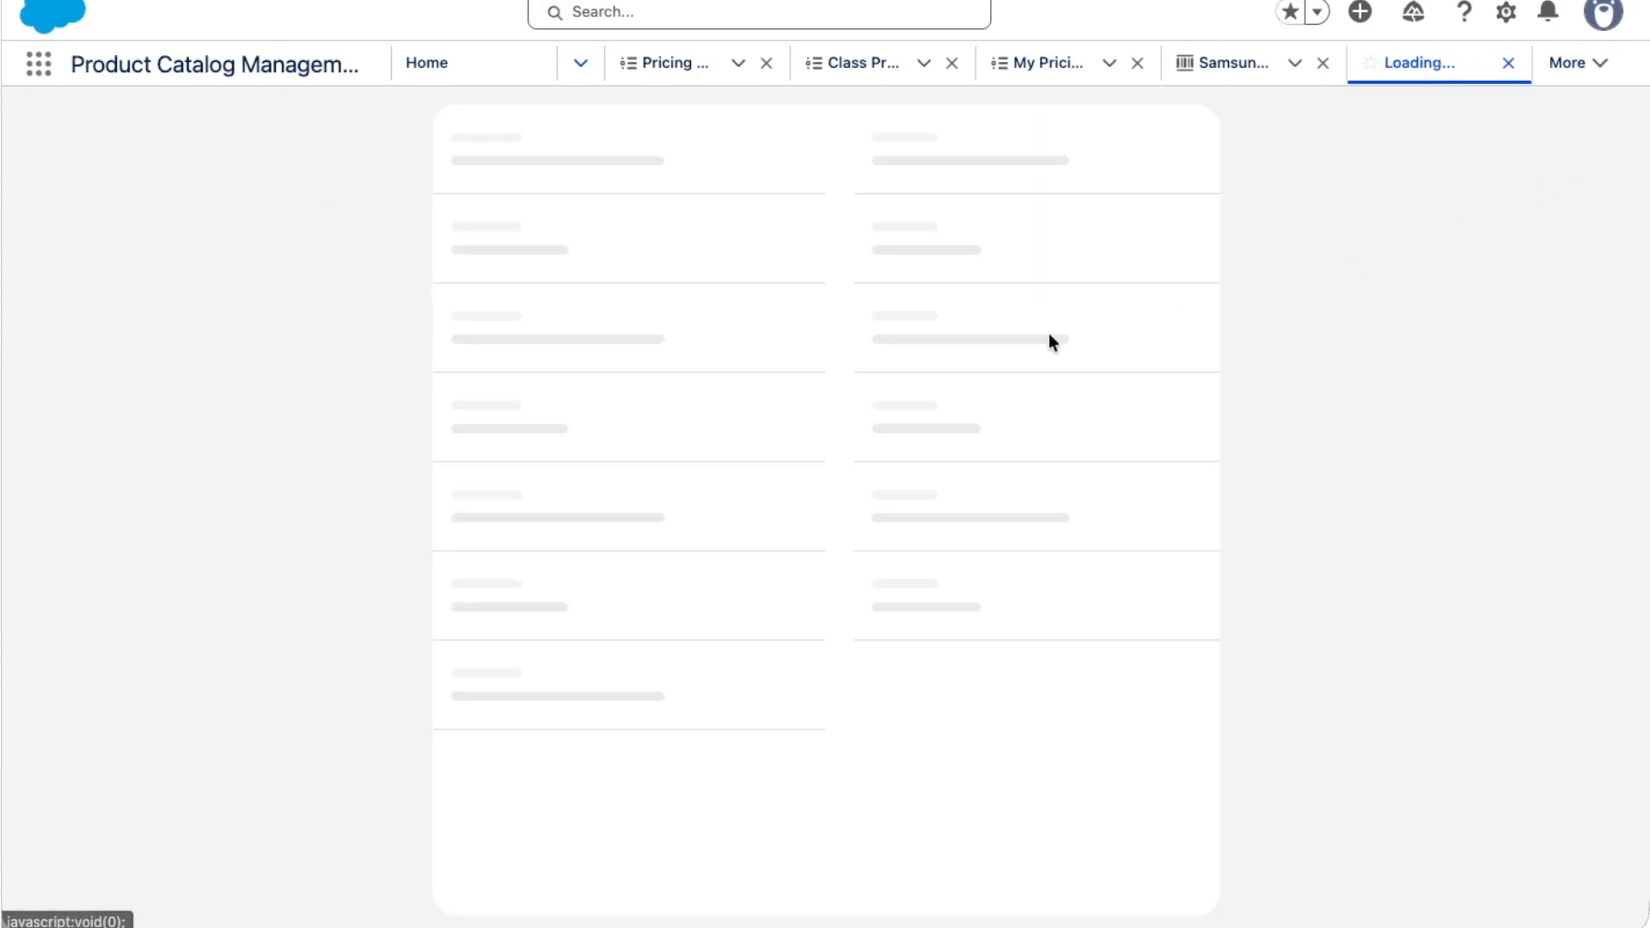
type("My ")
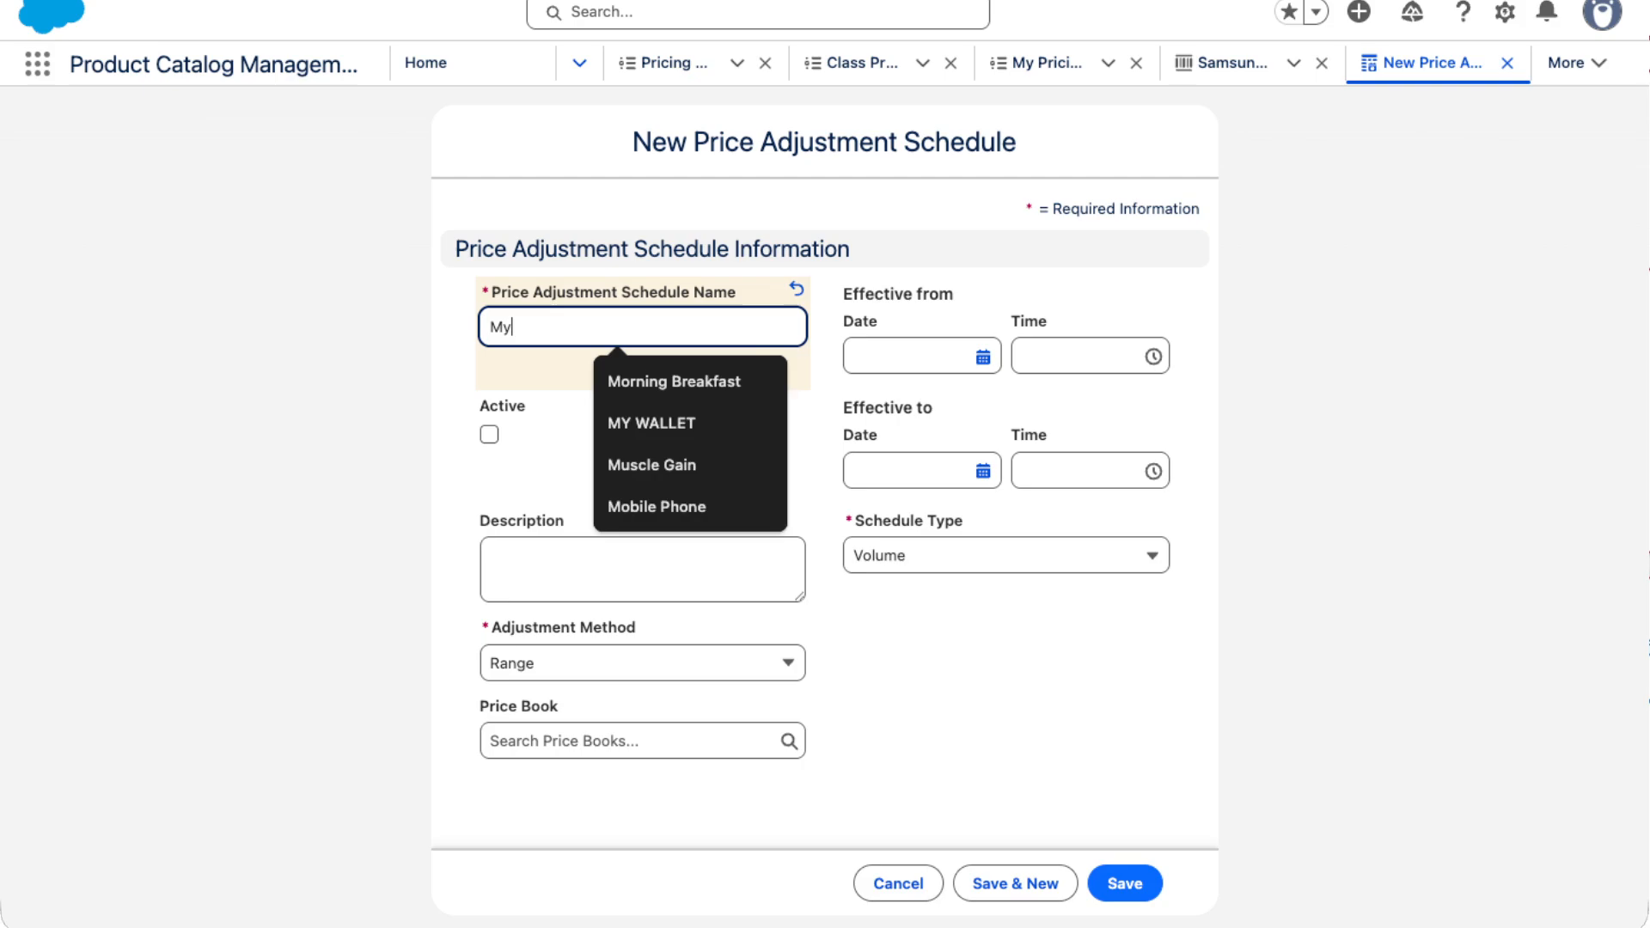
type("A")
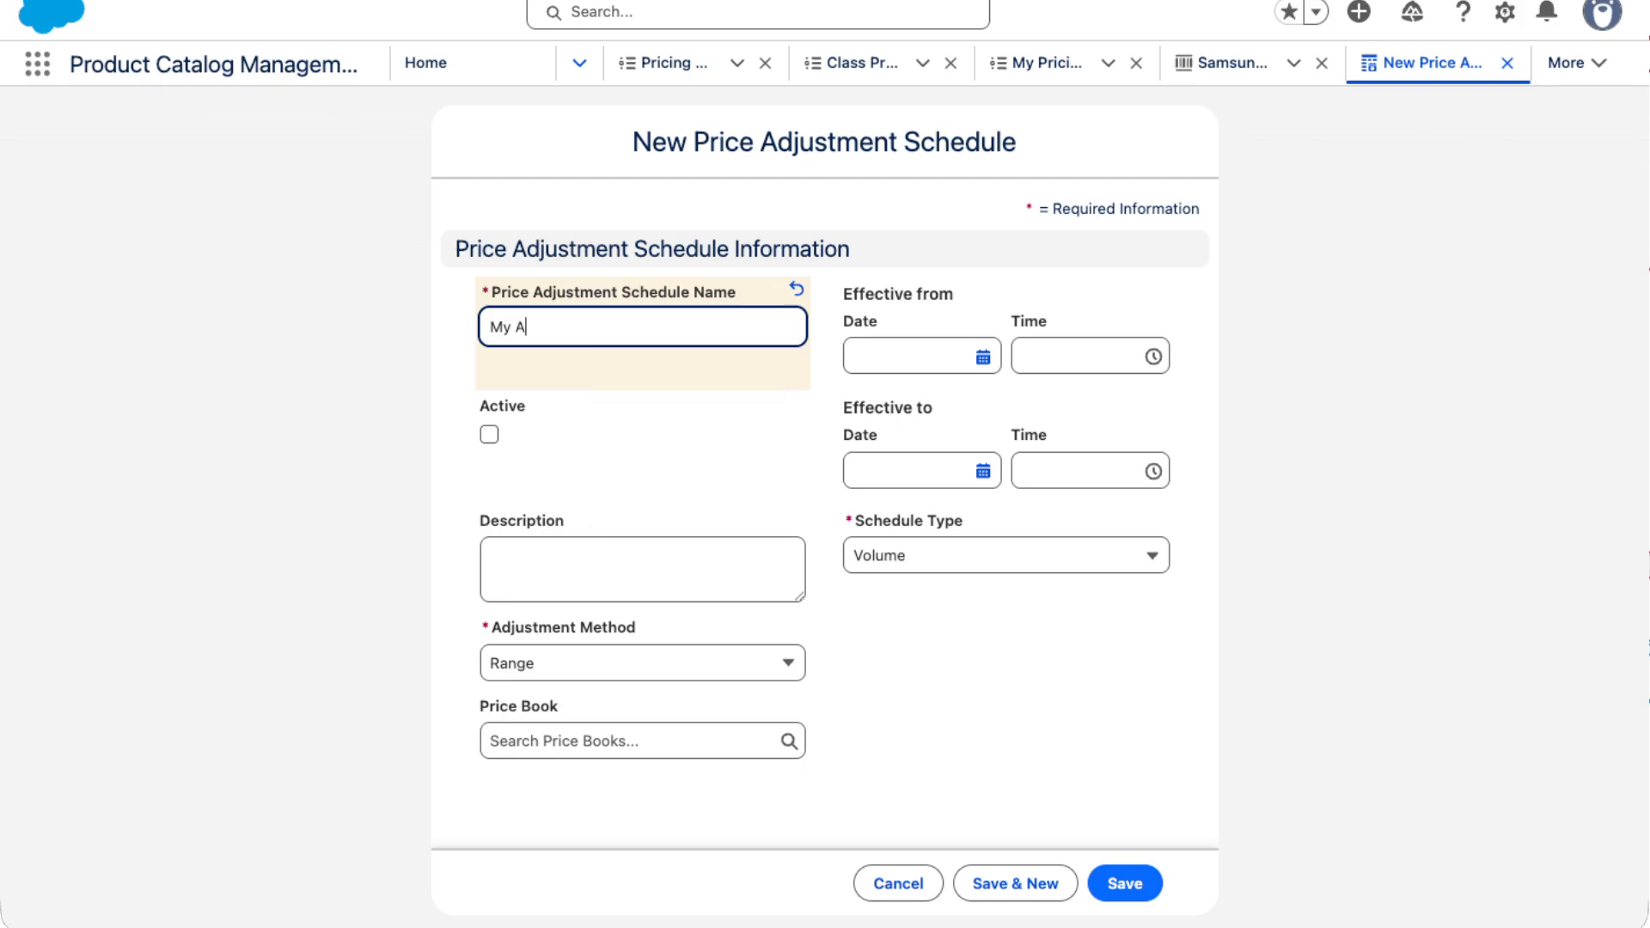
type("ttr Based Pricing")
left_click(571, 398)
Make the schedule effective from 21/06/2026 to 01/08/2026
left_click(979, 360)
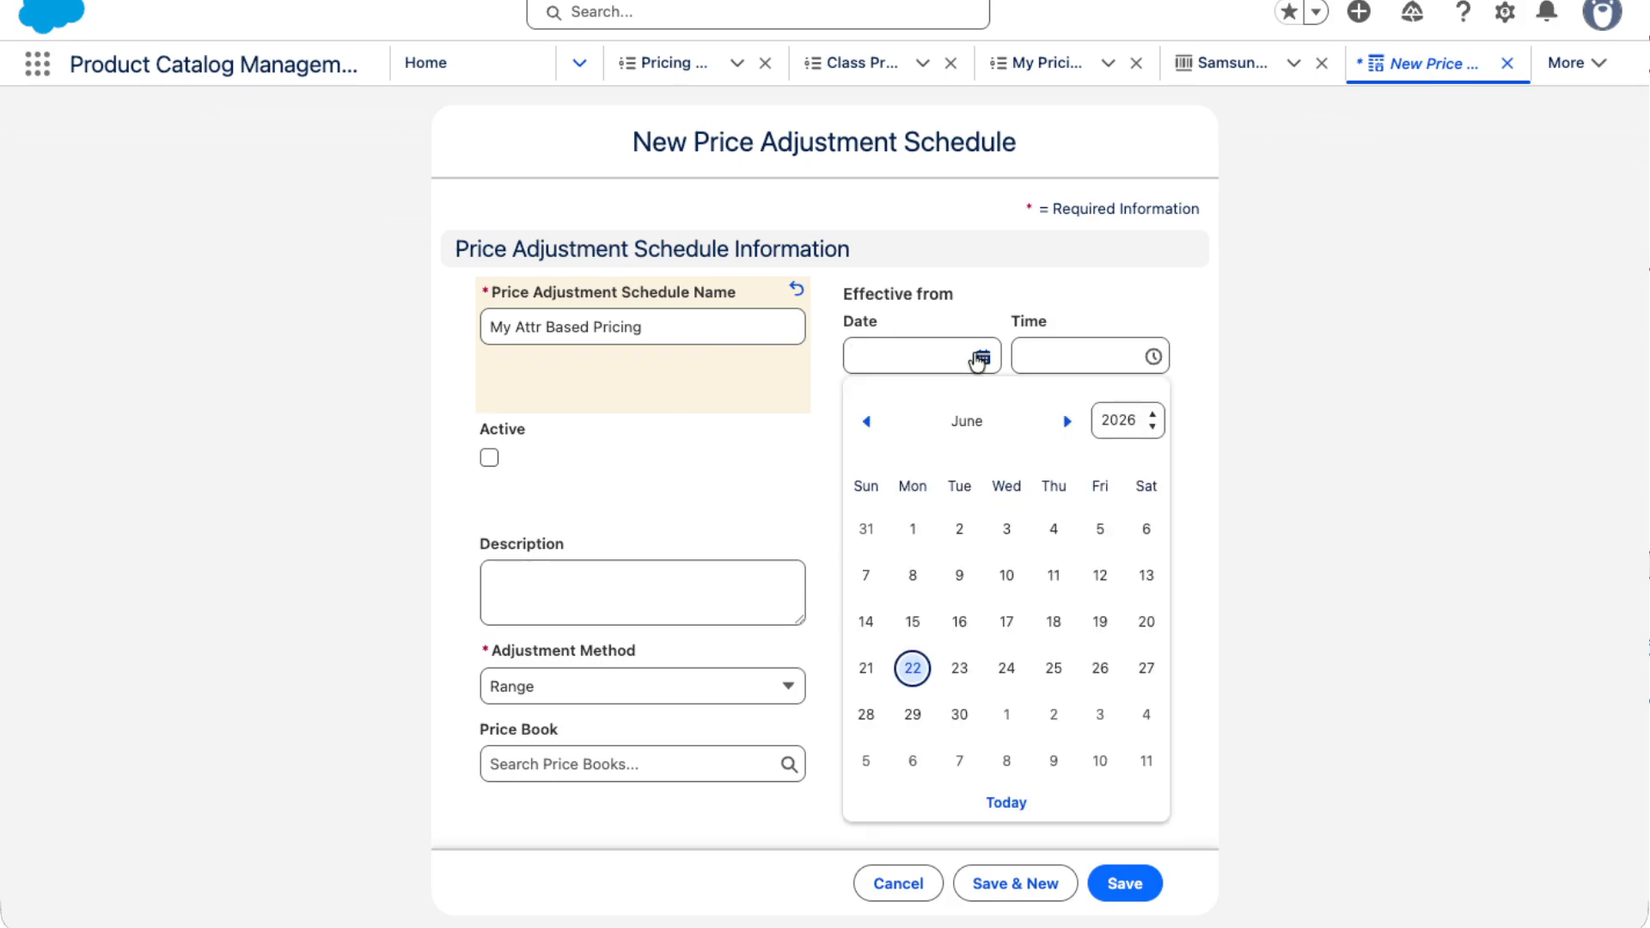
left_click(867, 668)
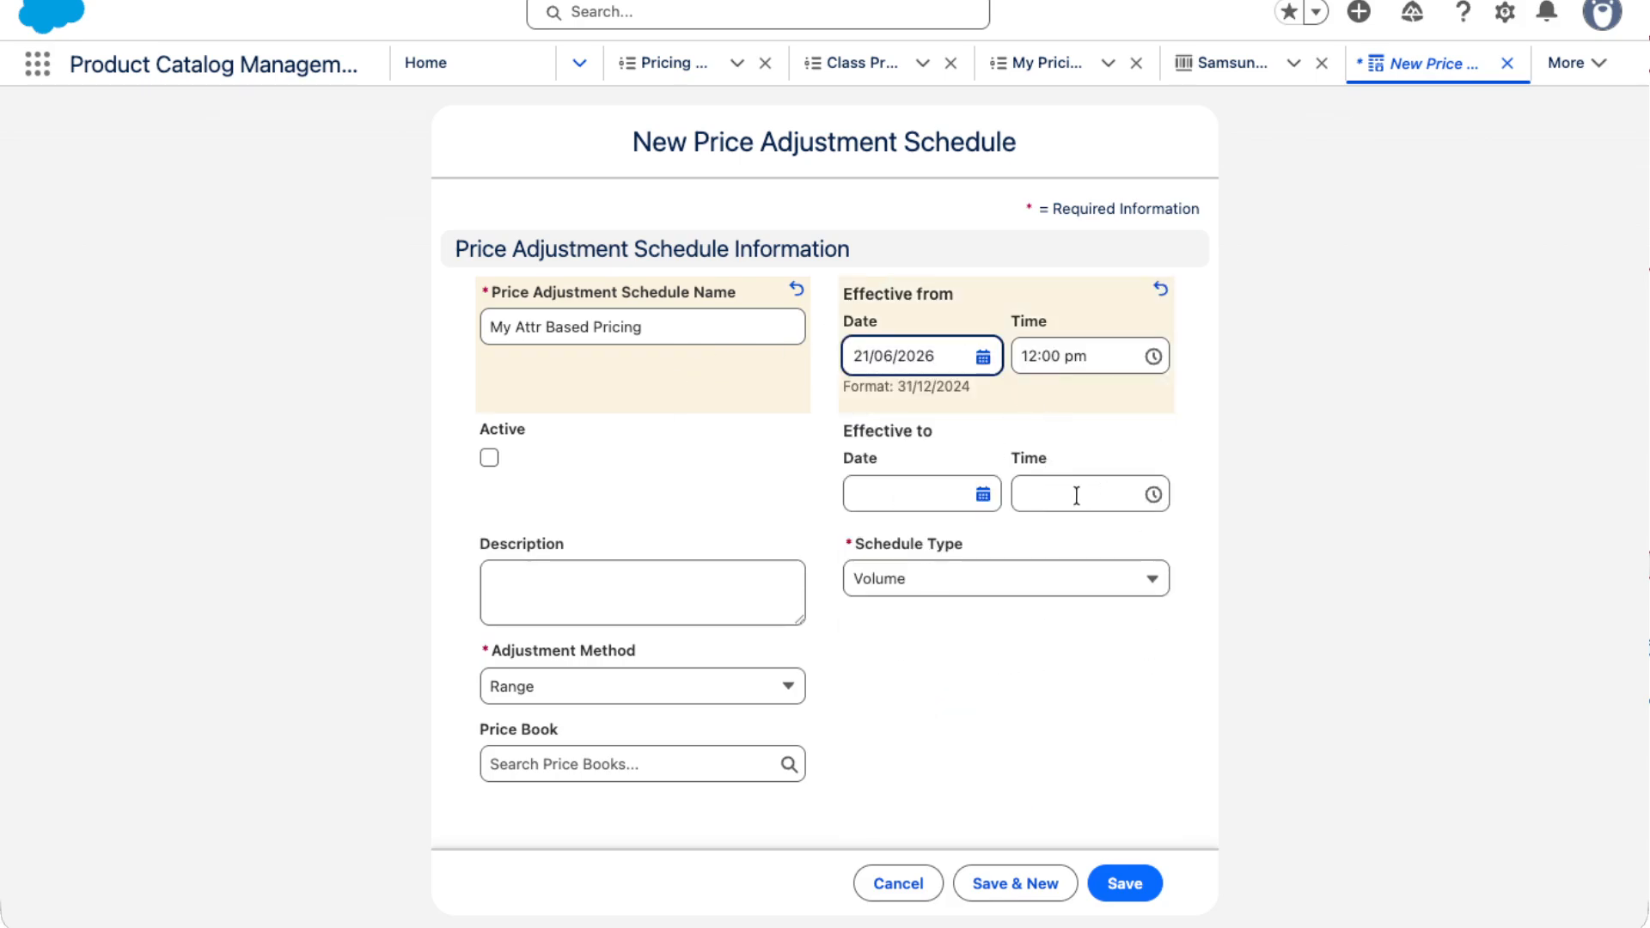
left_click(984, 494)
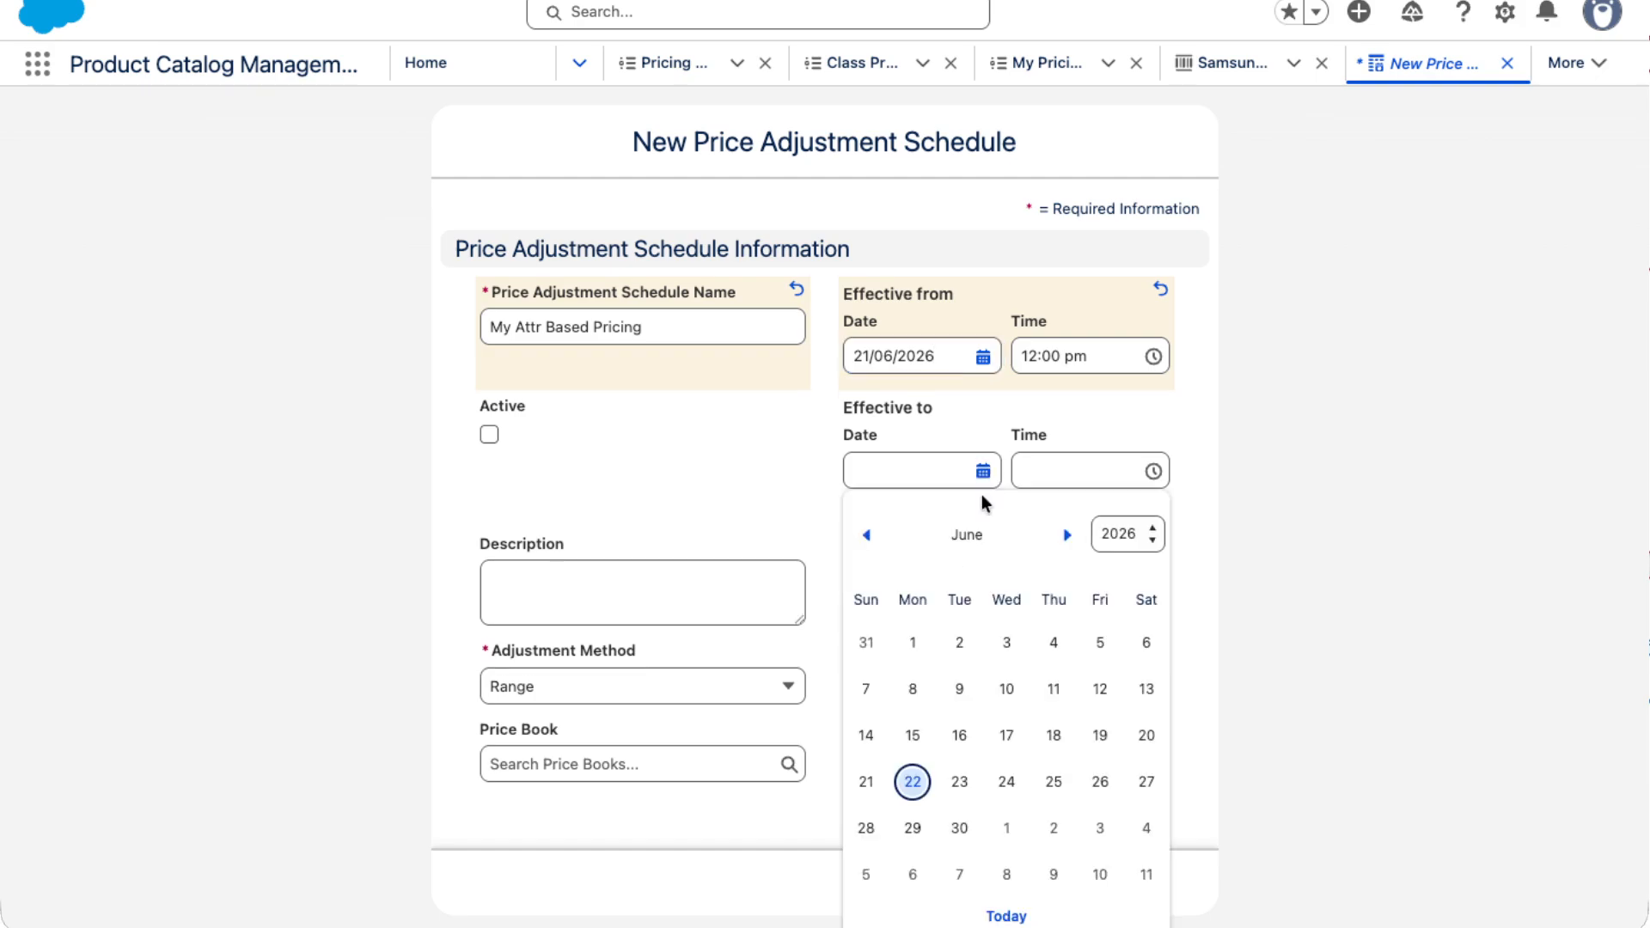
left_click(1069, 534)
left_click(1068, 535)
left_click(1146, 642)
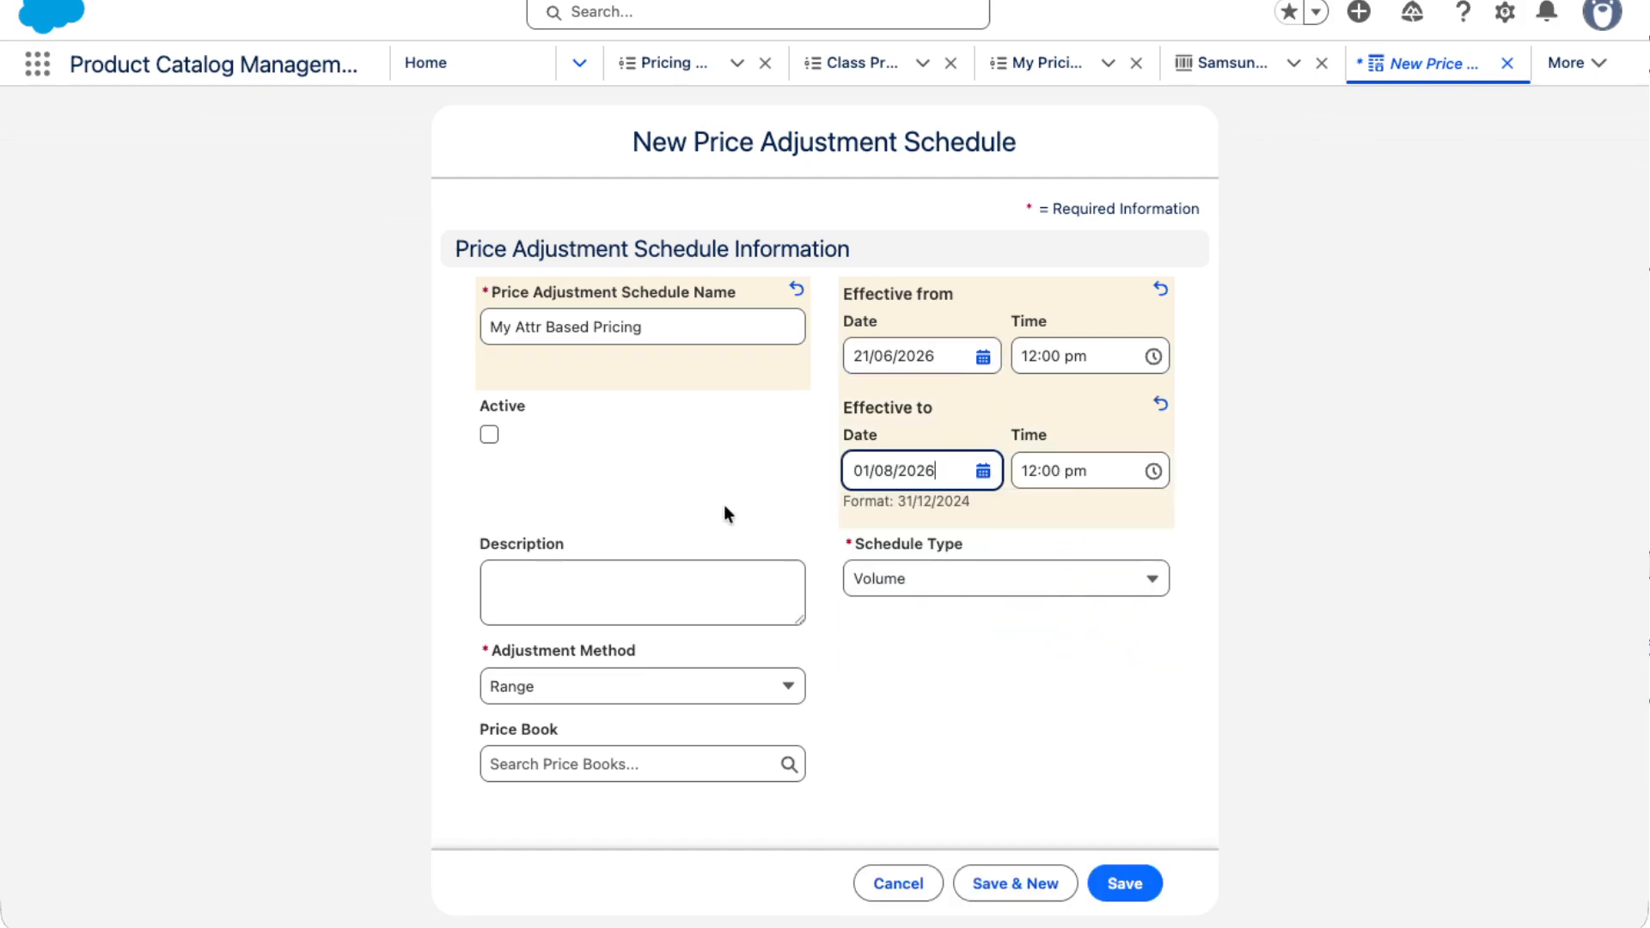
left_click(724, 509)
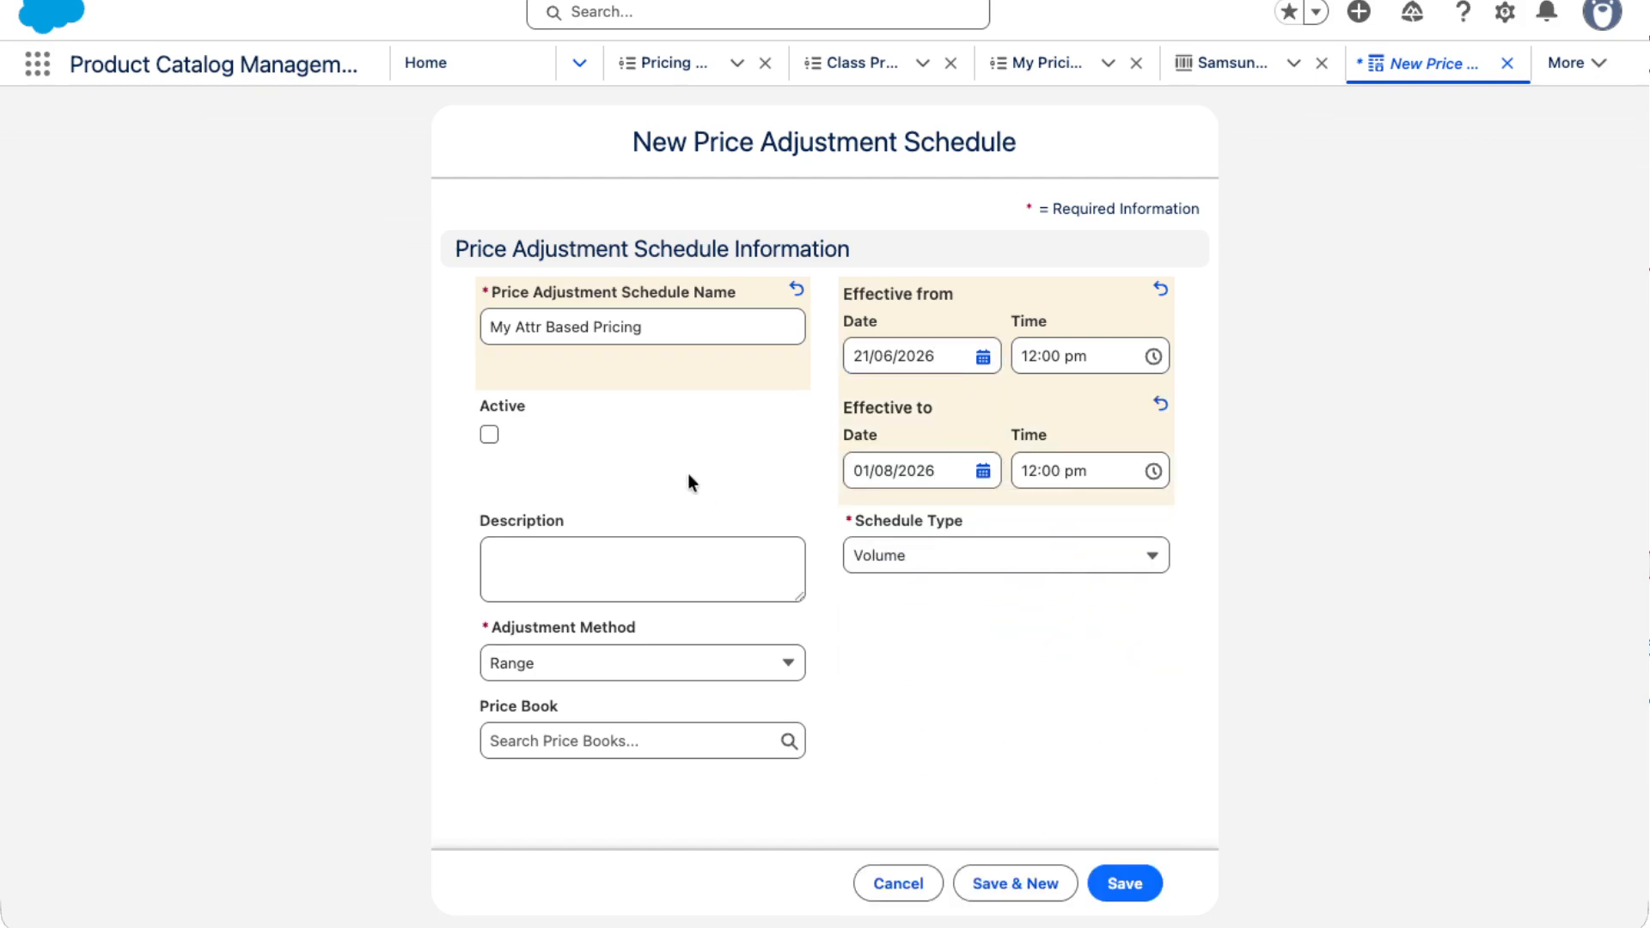
Set the schedule type to Attribute, keep the Range adjustment method, and assign the Standard Price Book
left_click(968, 564)
left_click(908, 428)
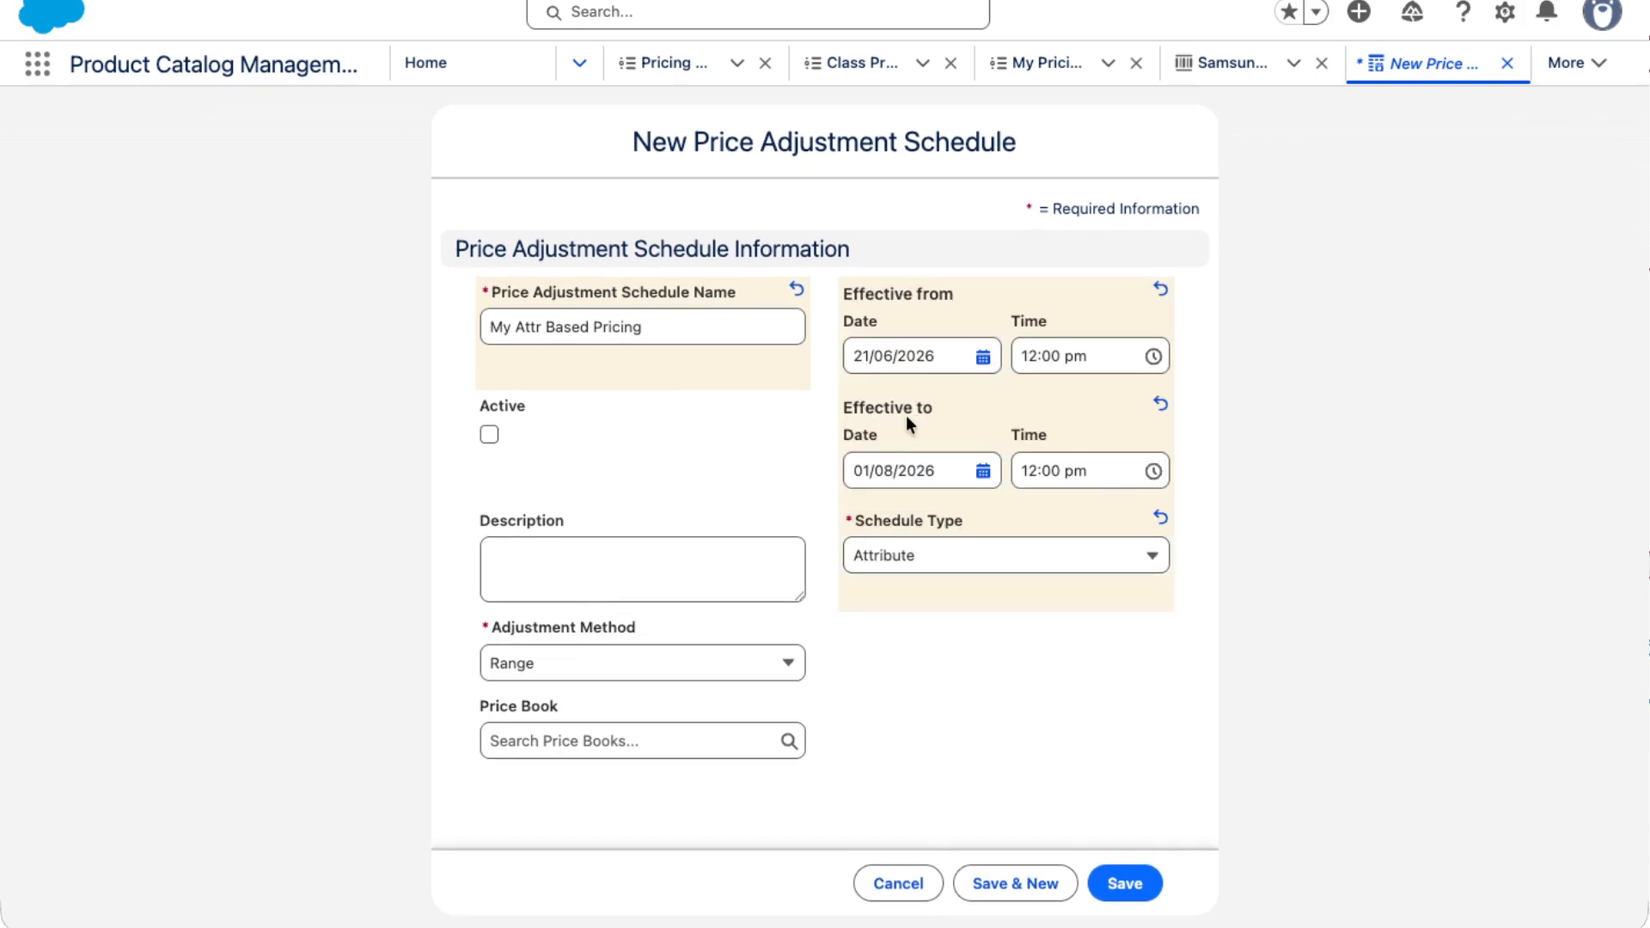
left_click(727, 672)
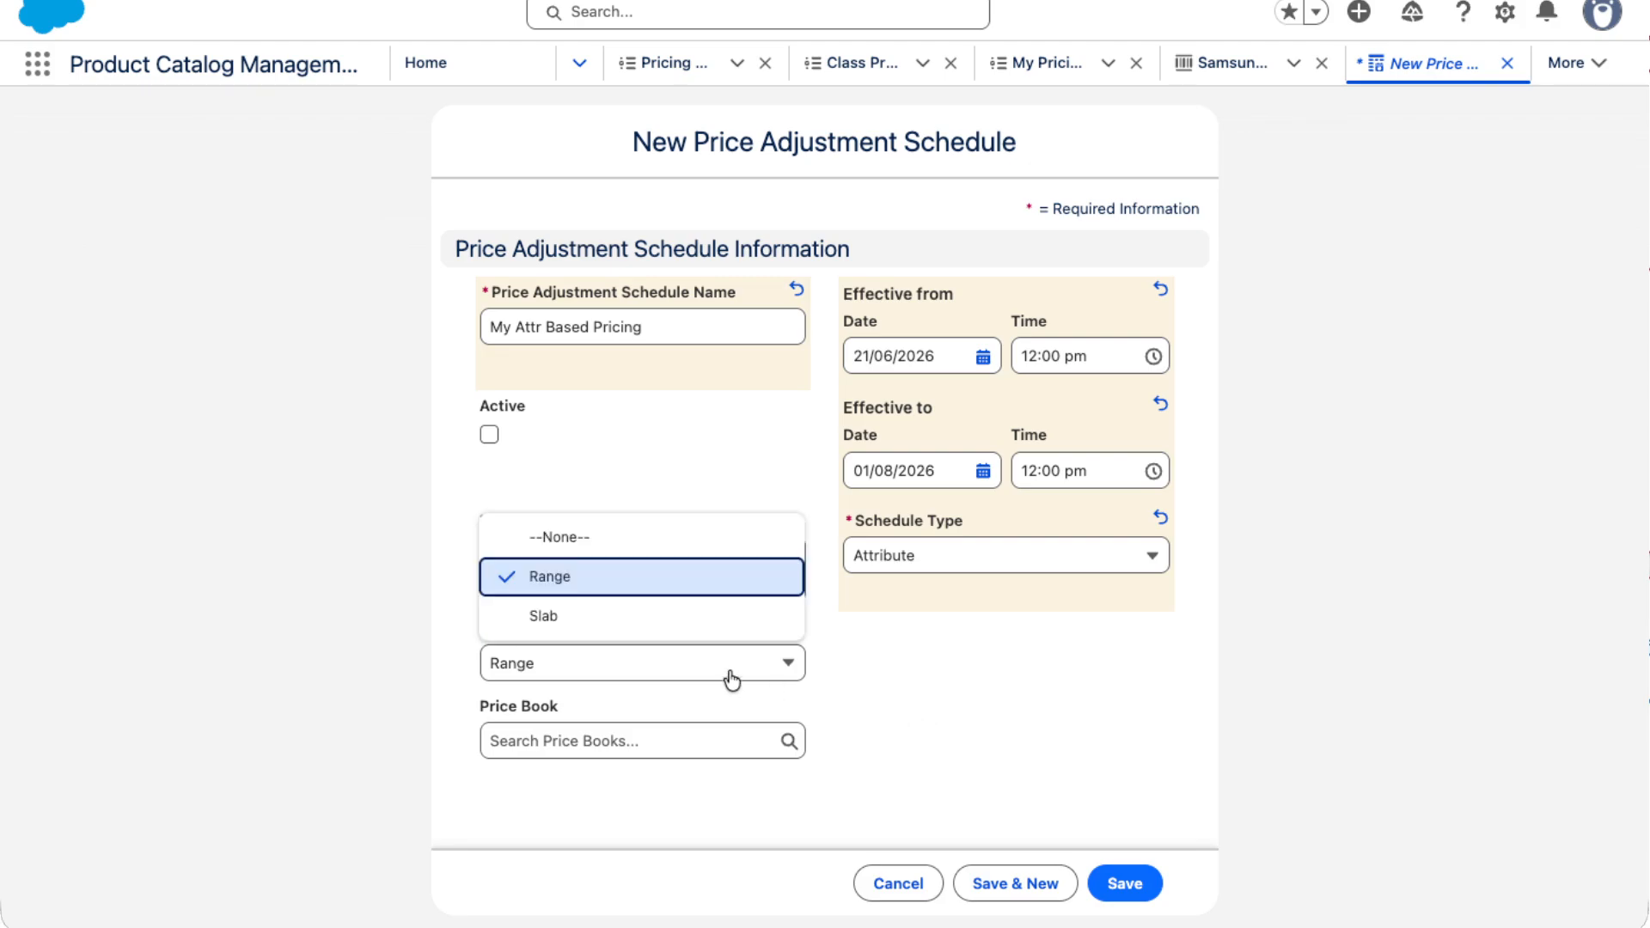
left_click(1044, 732)
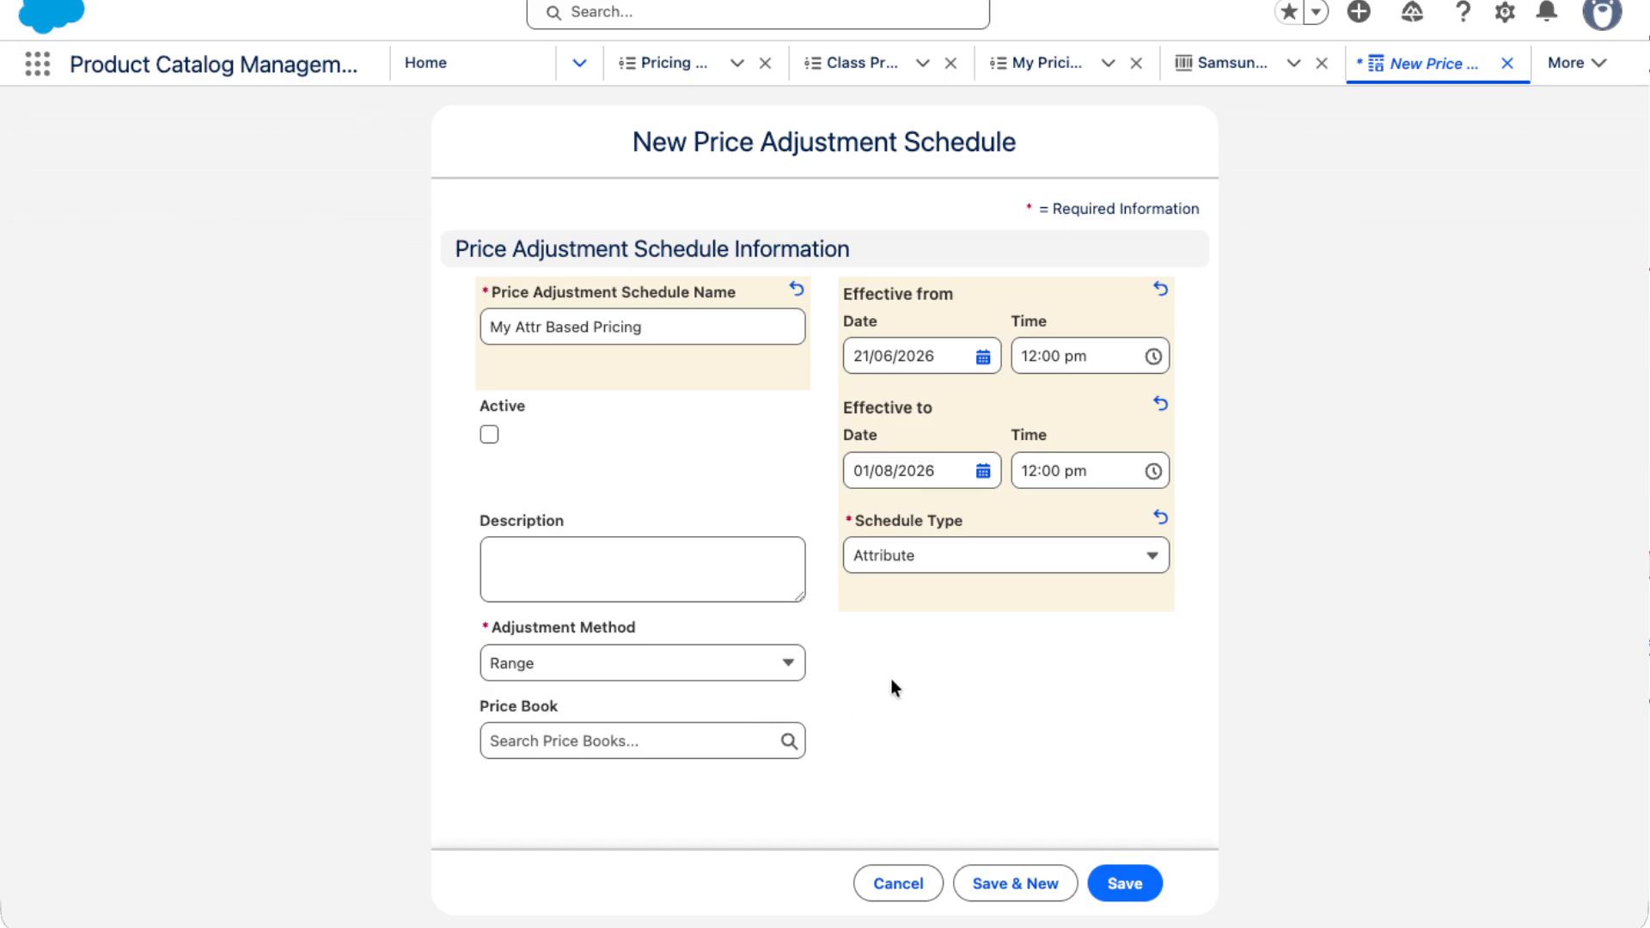
left_click(626, 740)
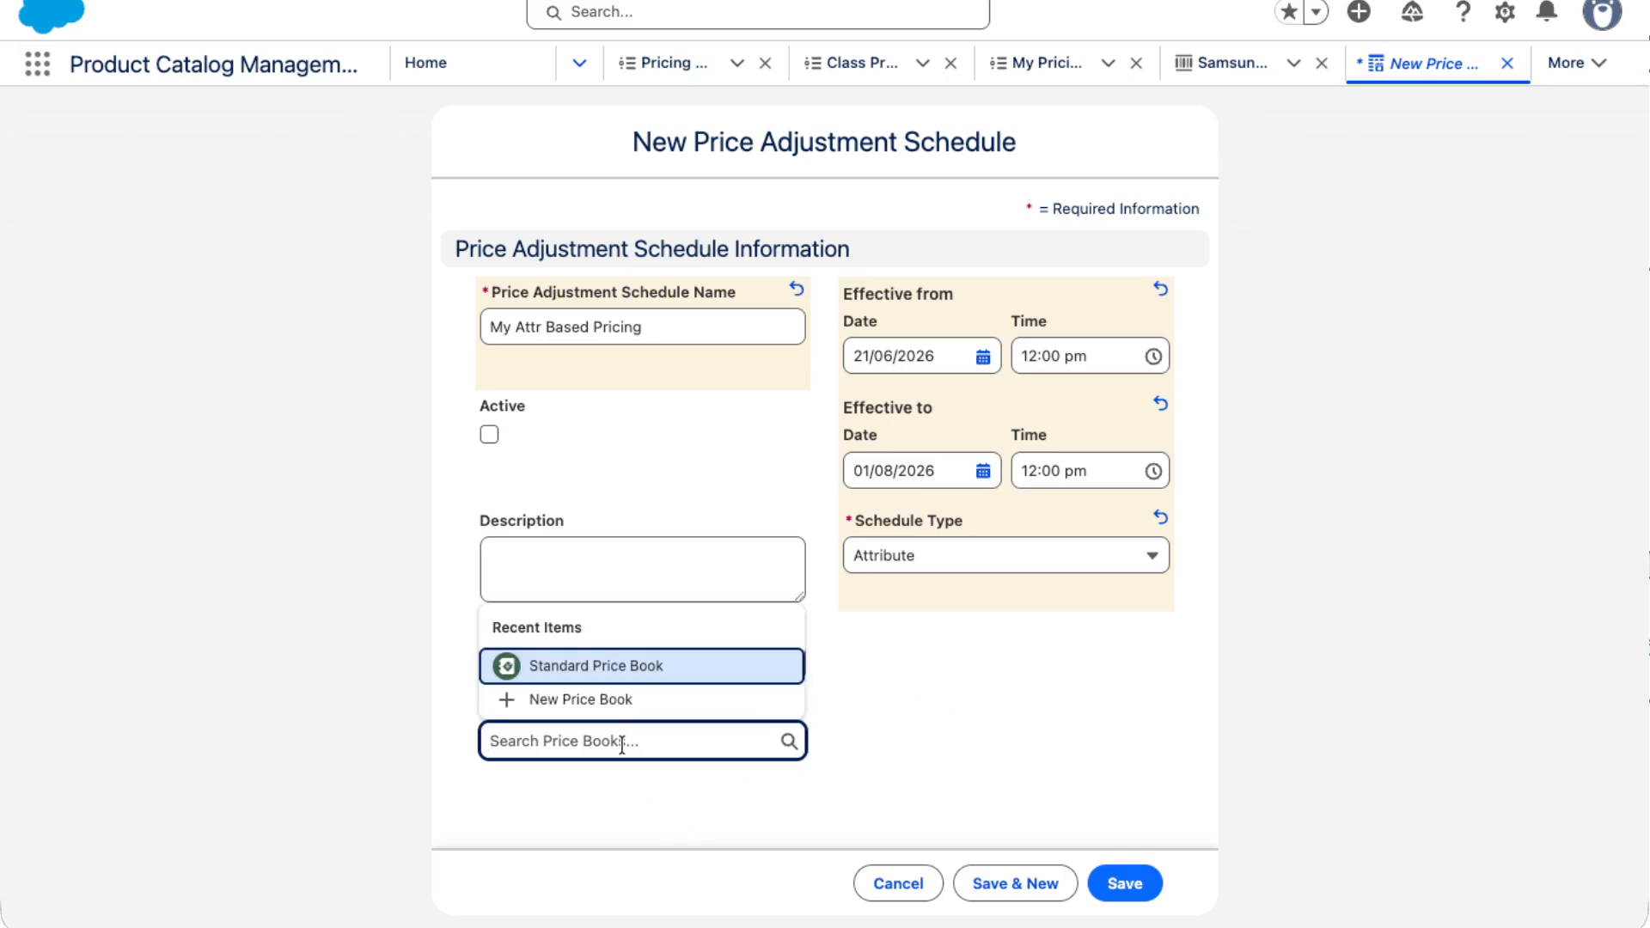
left_click(575, 667)
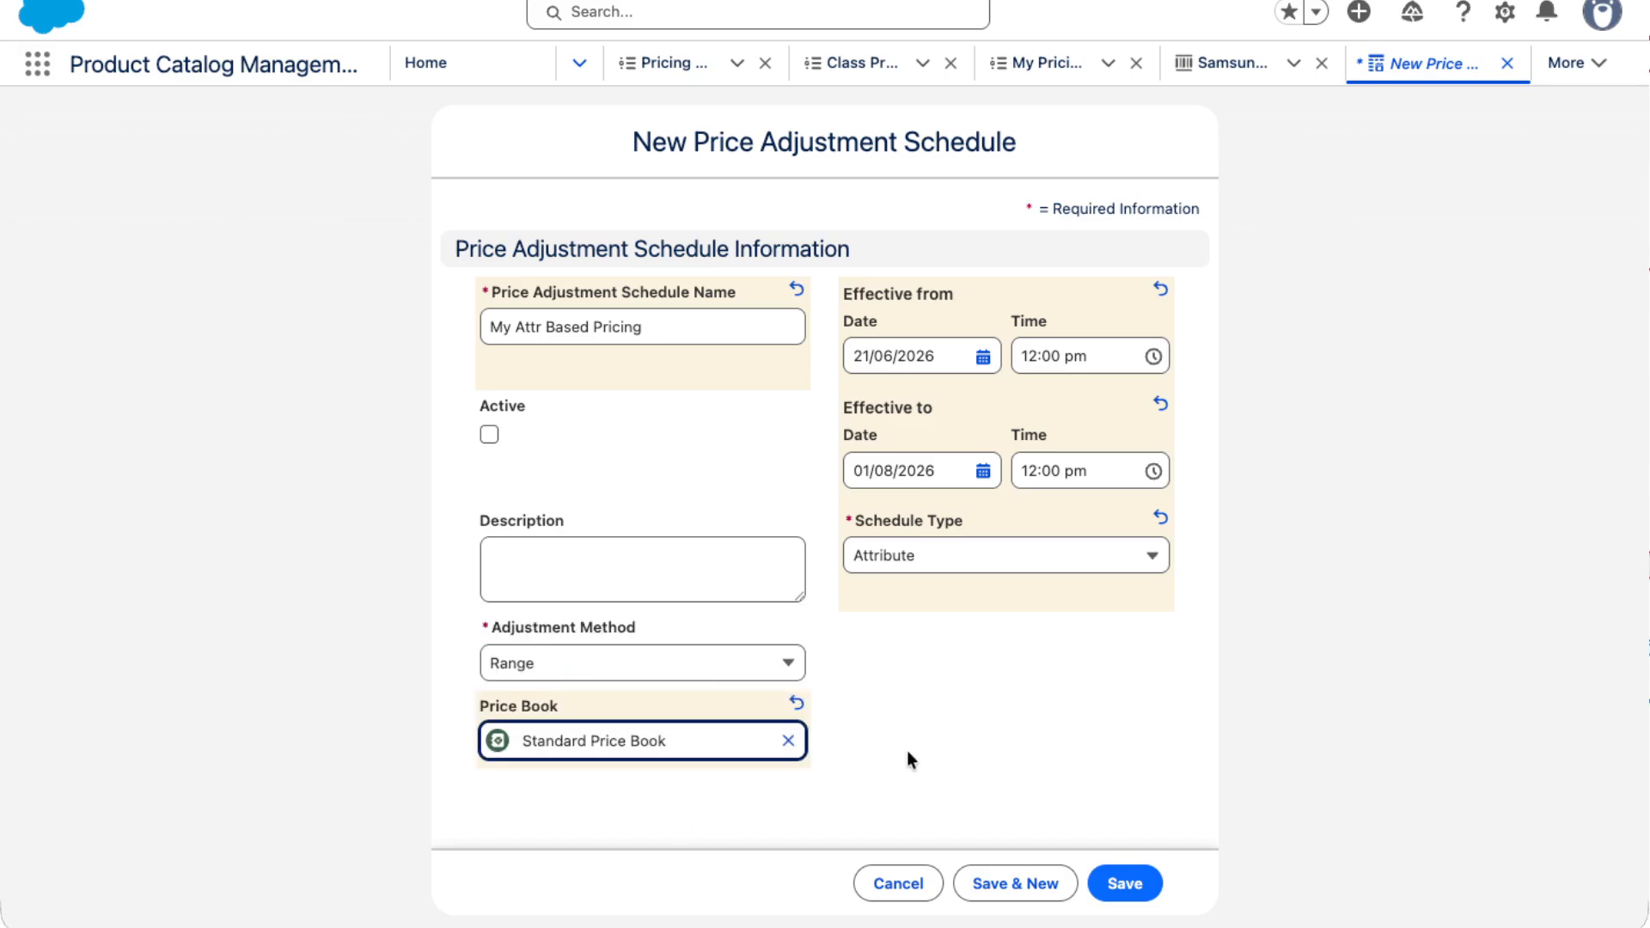
left_click(1112, 883)
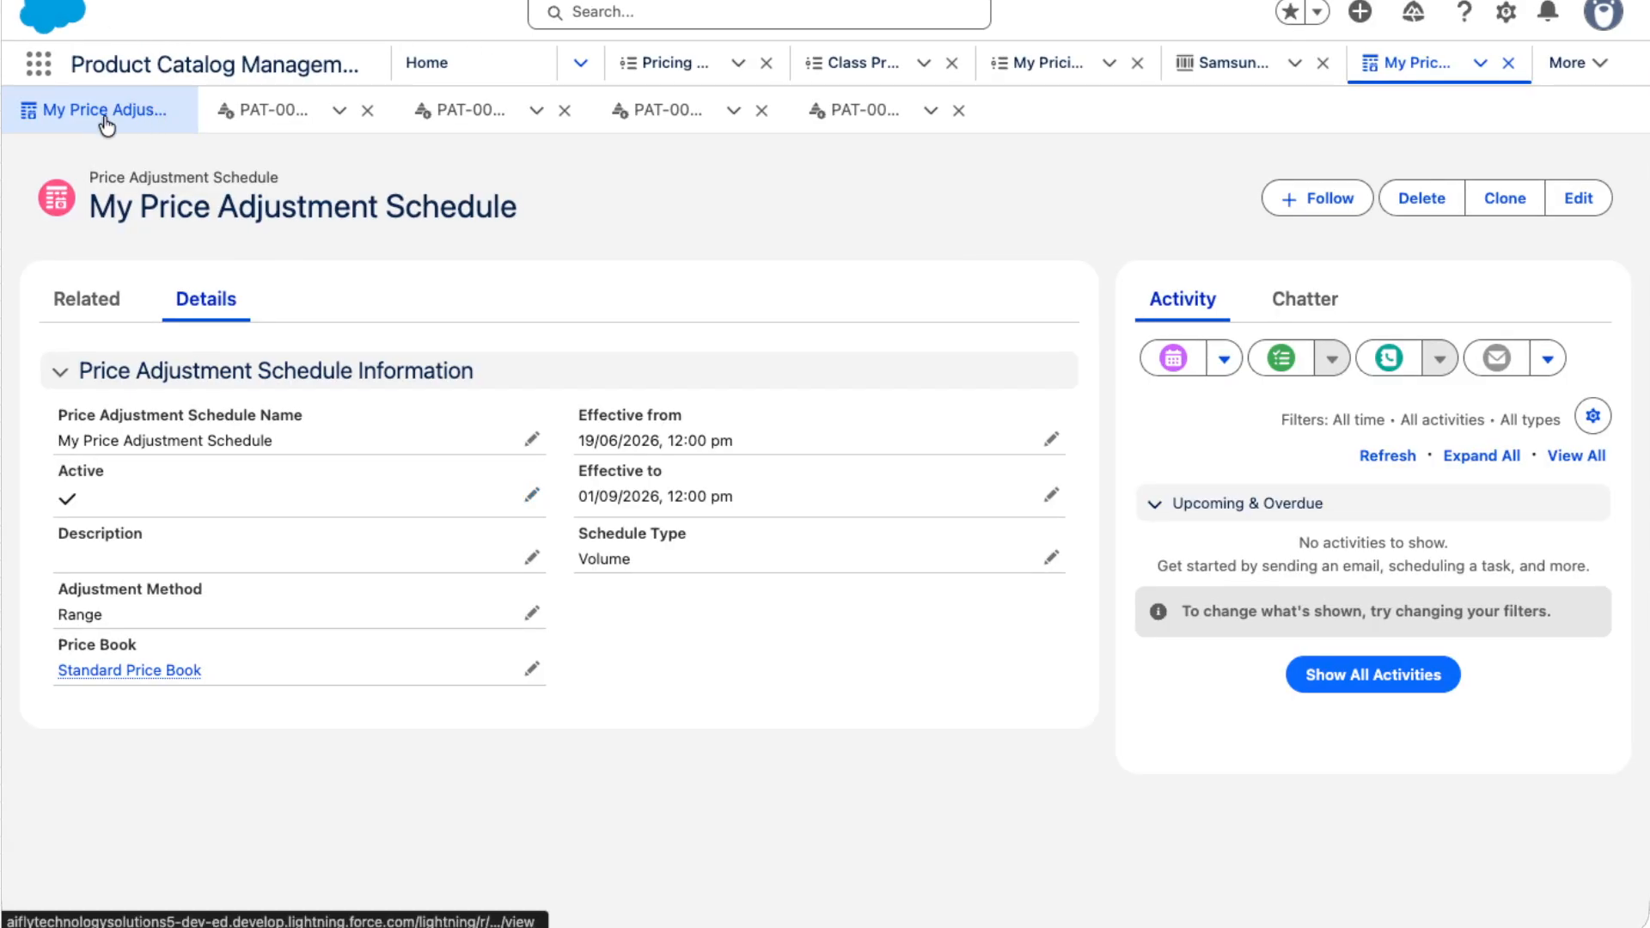
Open the existing Standard Attribute Based Adjustment schedule and check which price book it uses
left_click(53, 81)
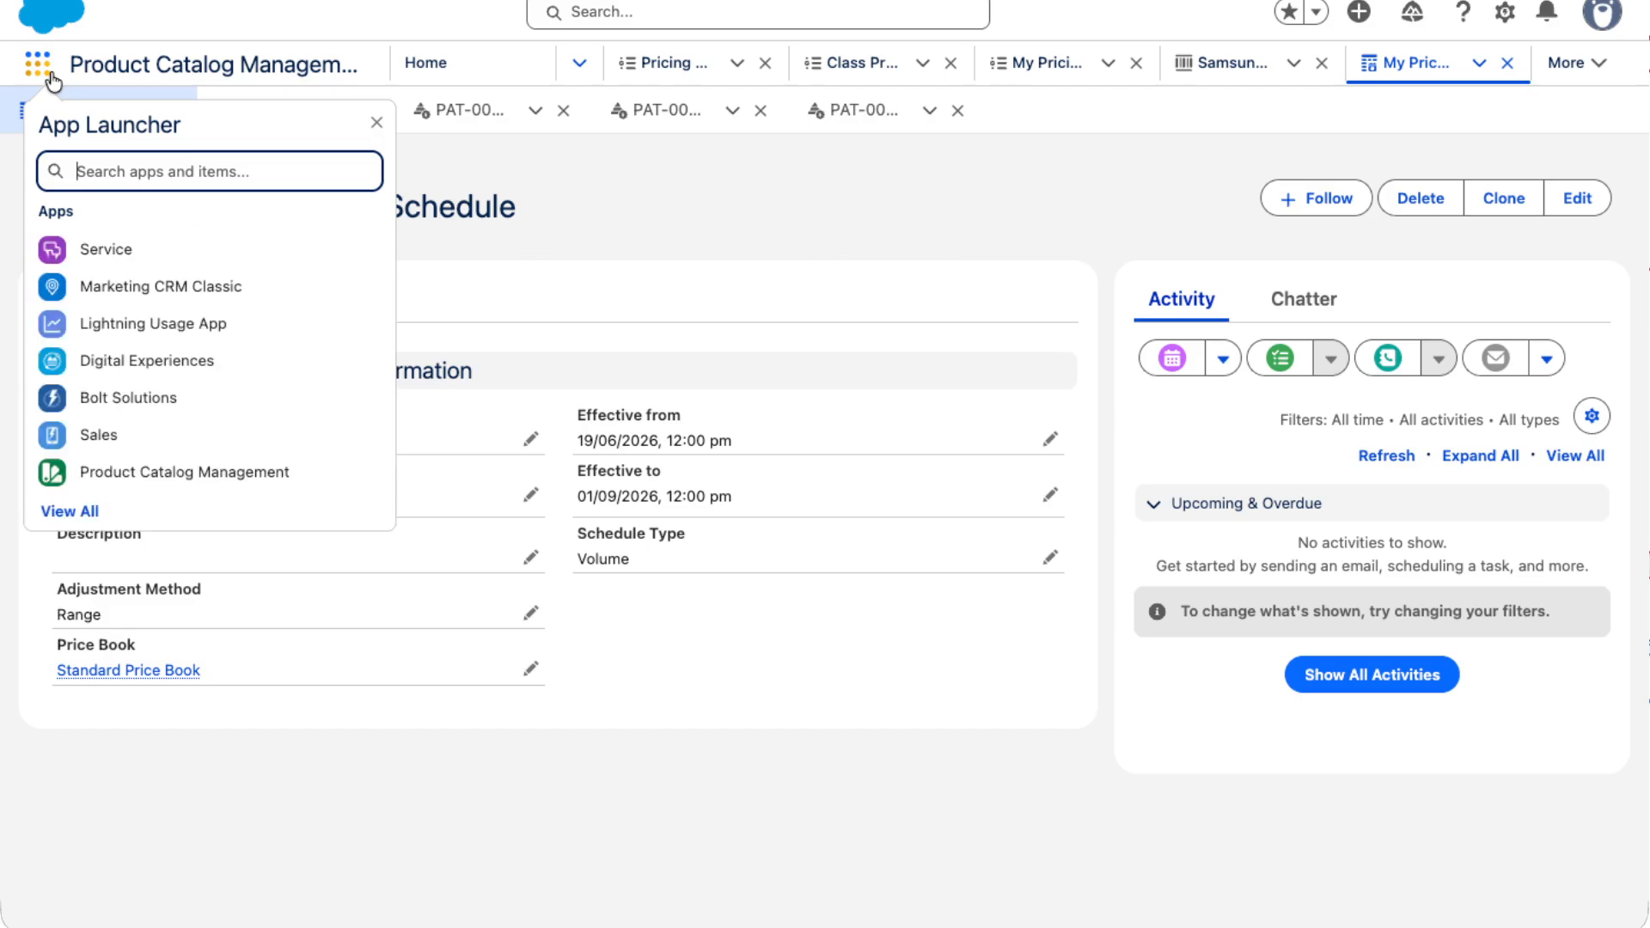
type("Price")
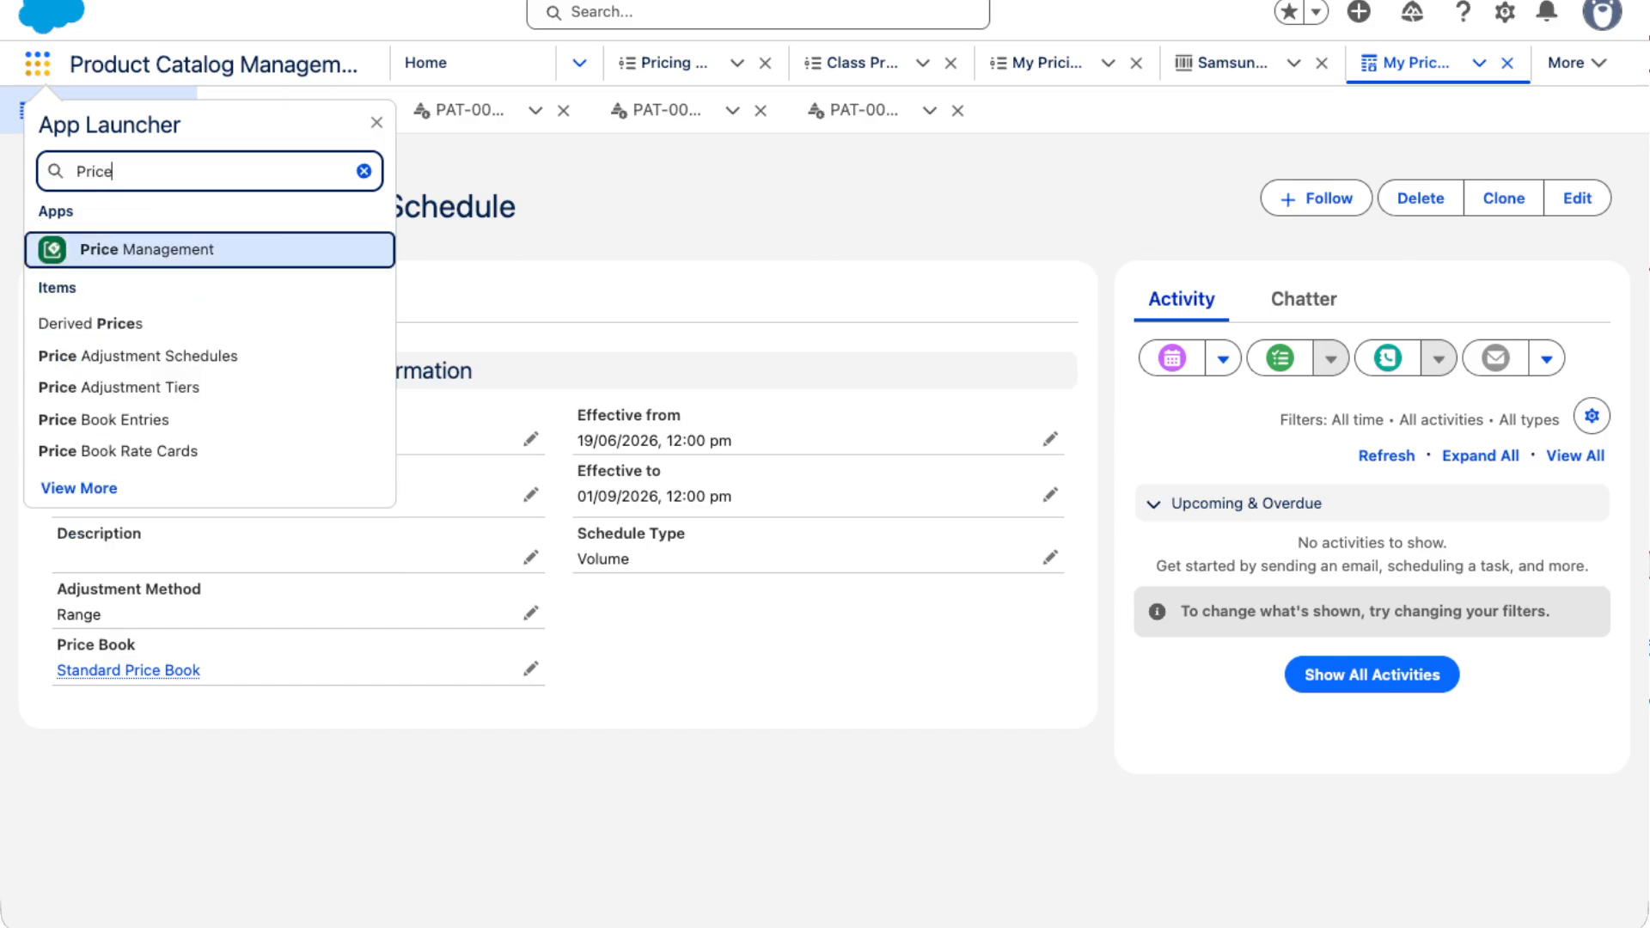
type(" a")
left_click(129, 310)
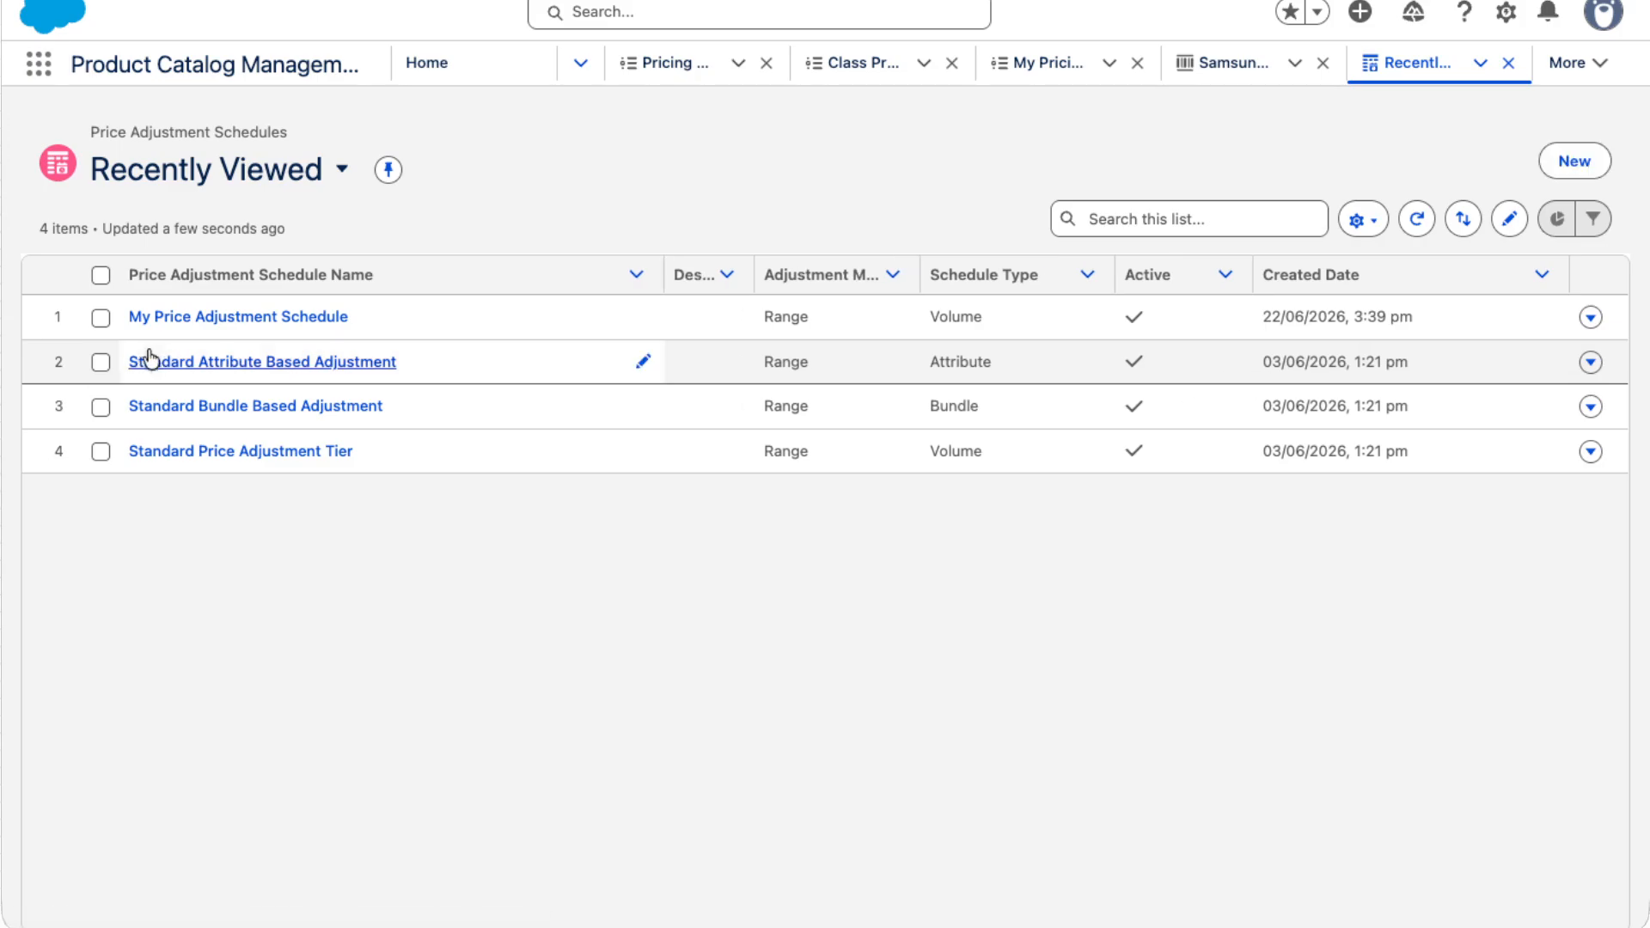
left_click(325, 362)
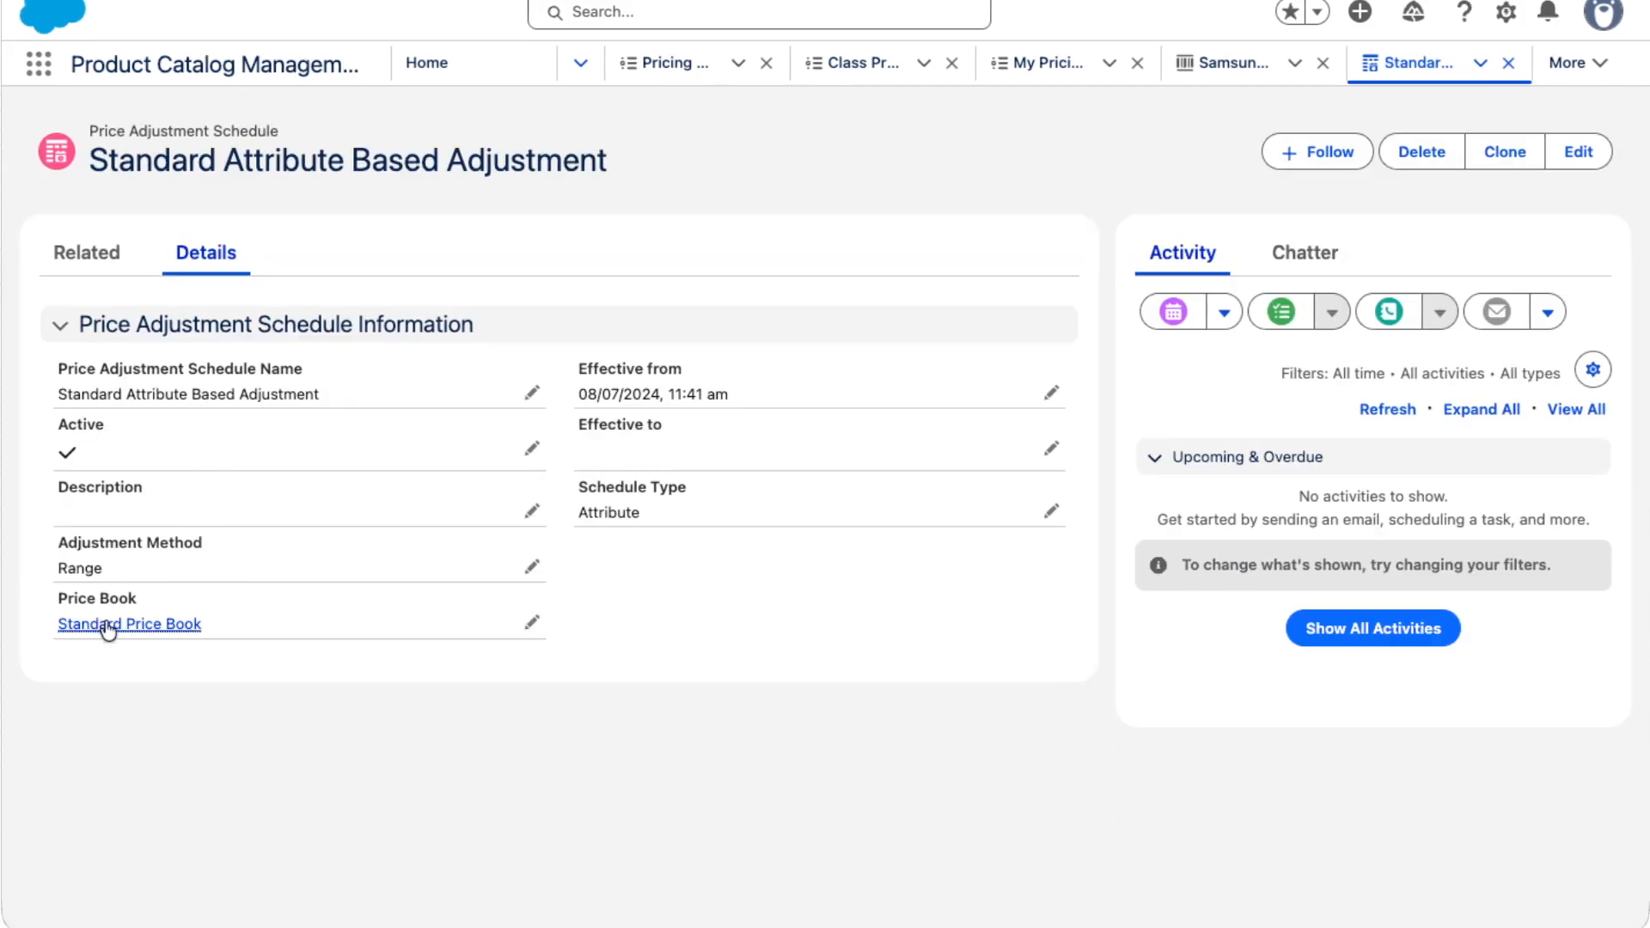
mouse_move(111, 625)
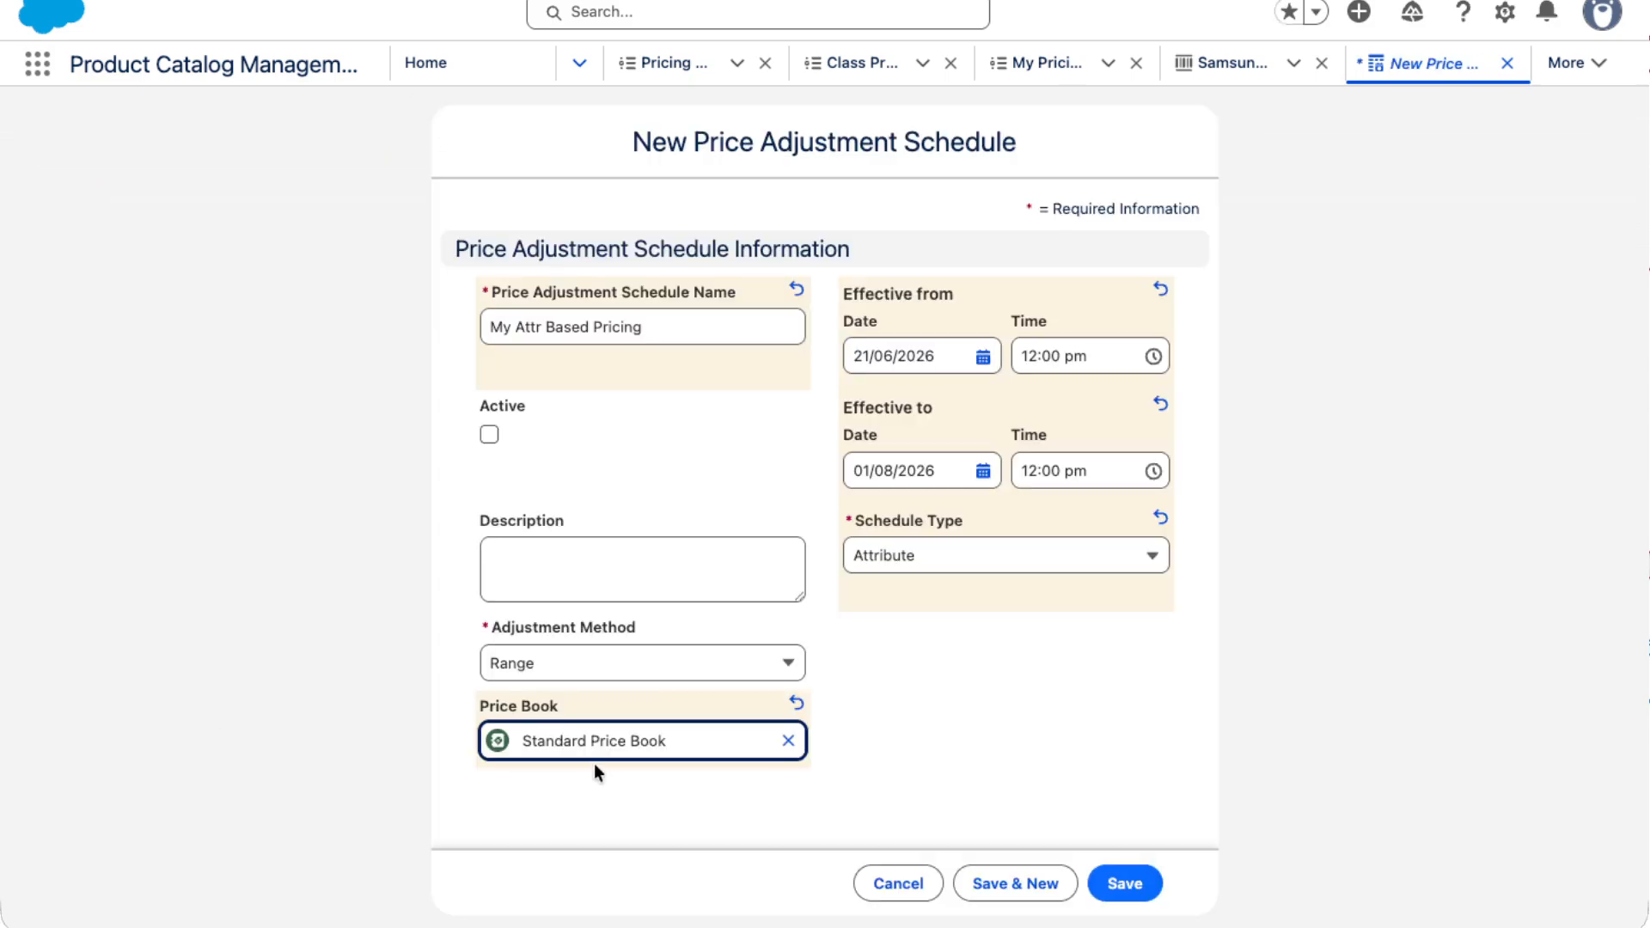
Save the My Attr Based Pricing schedule and show its related records
left_click(1117, 882)
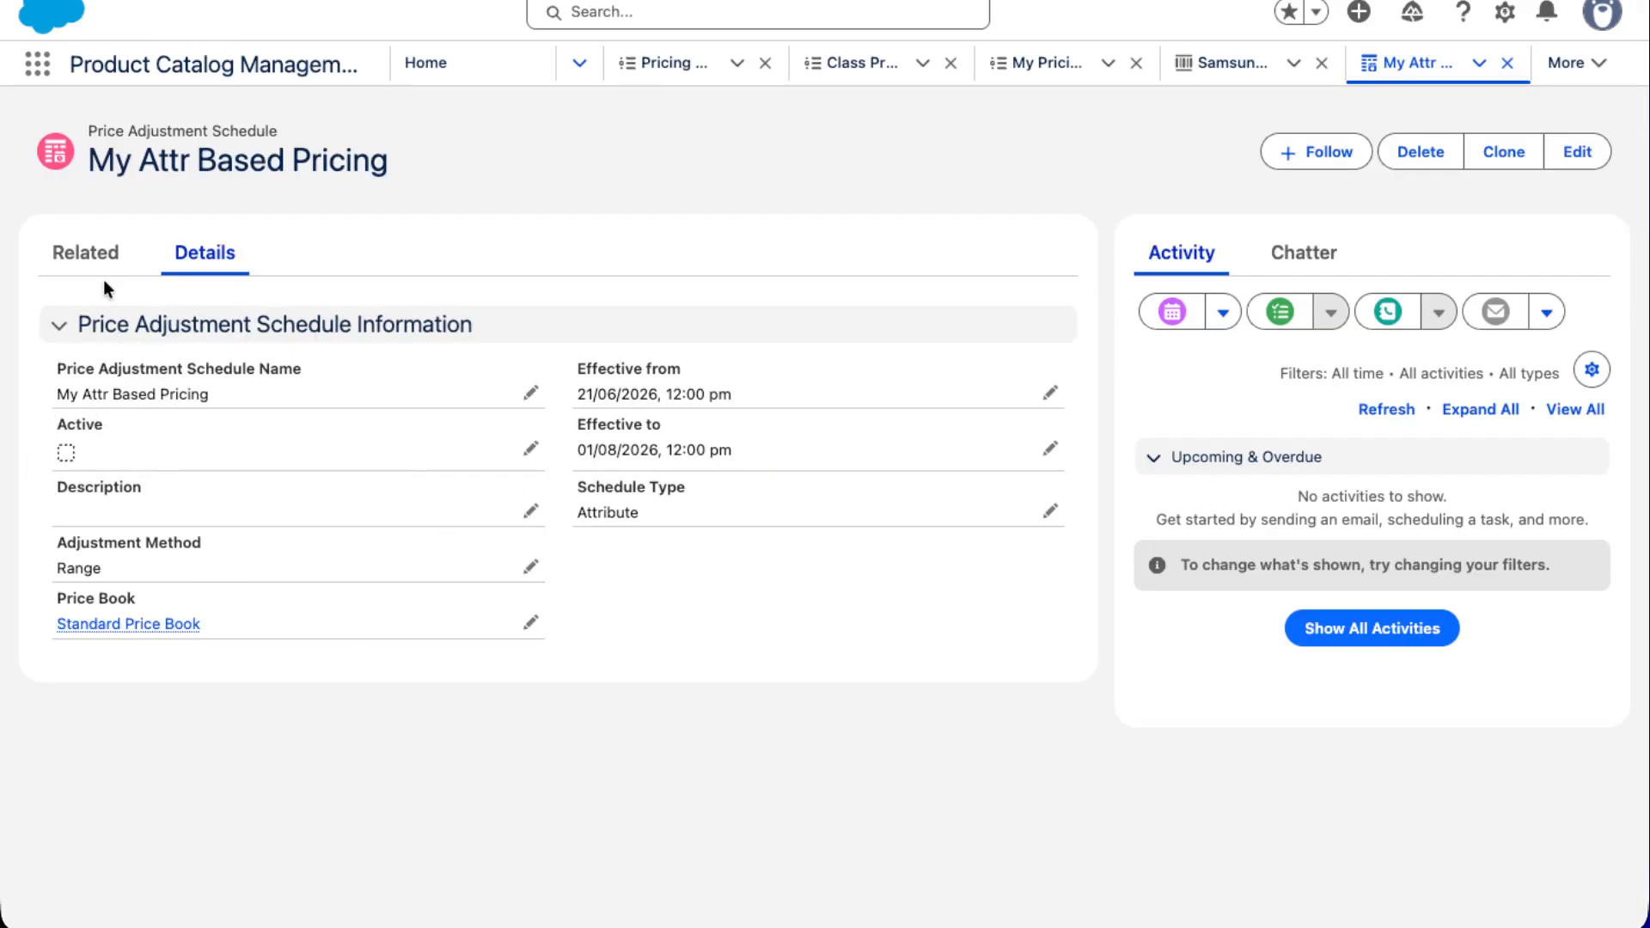
left_click(85, 254)
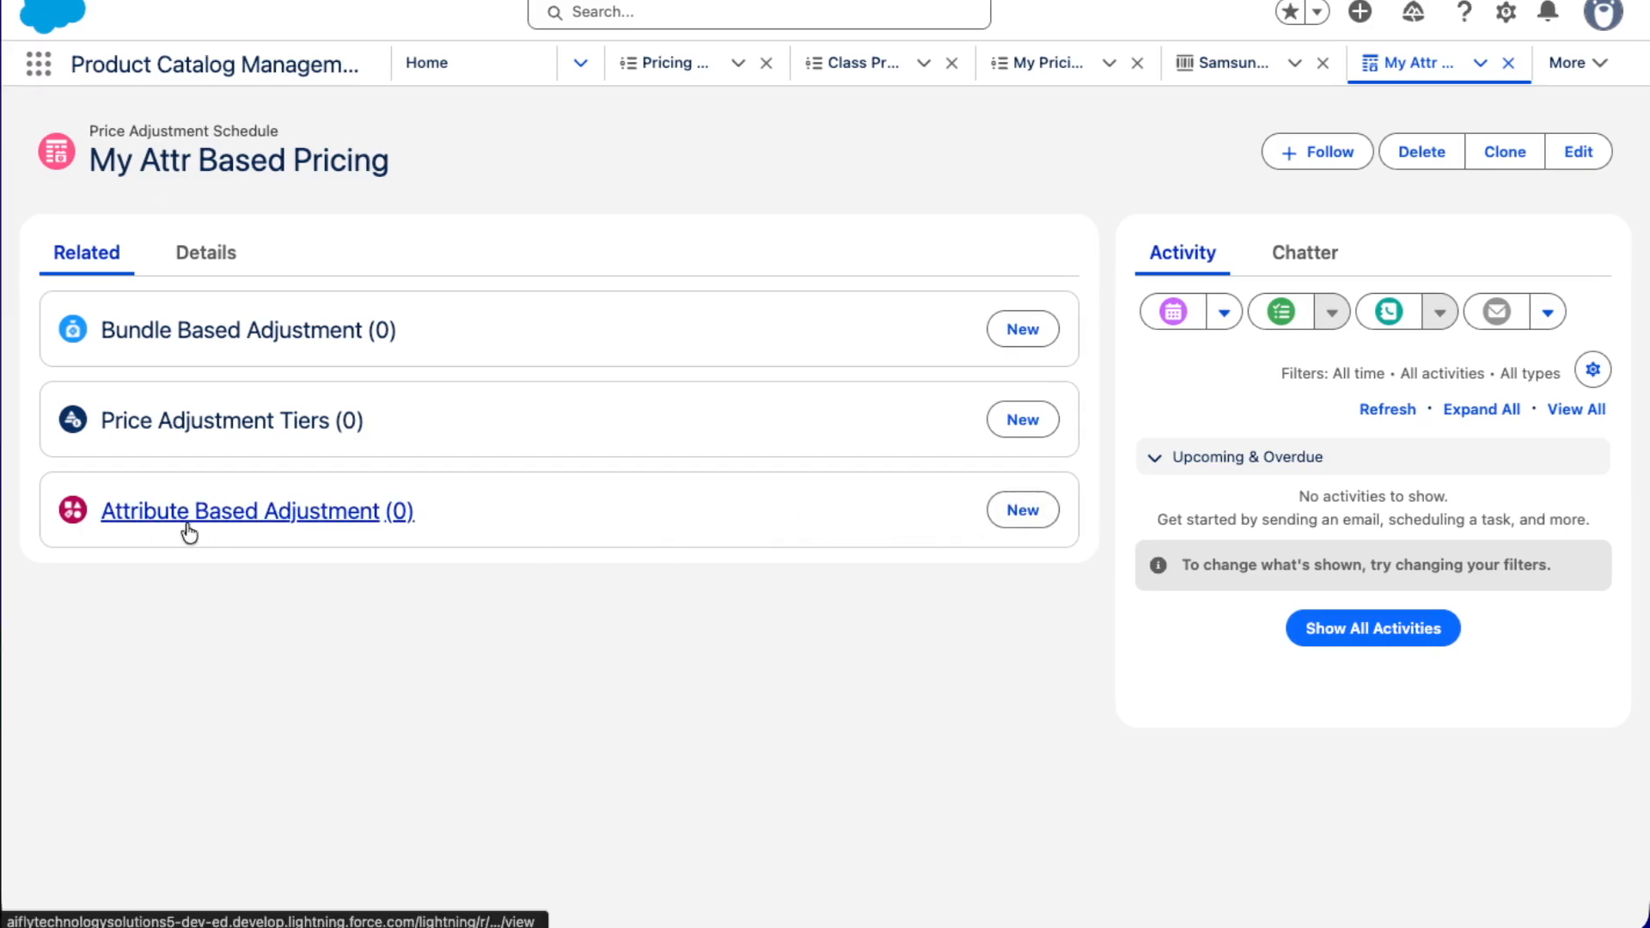
Try to create an attribute based adjustment for the Samsung S-26 product in this schedule
left_click(1028, 514)
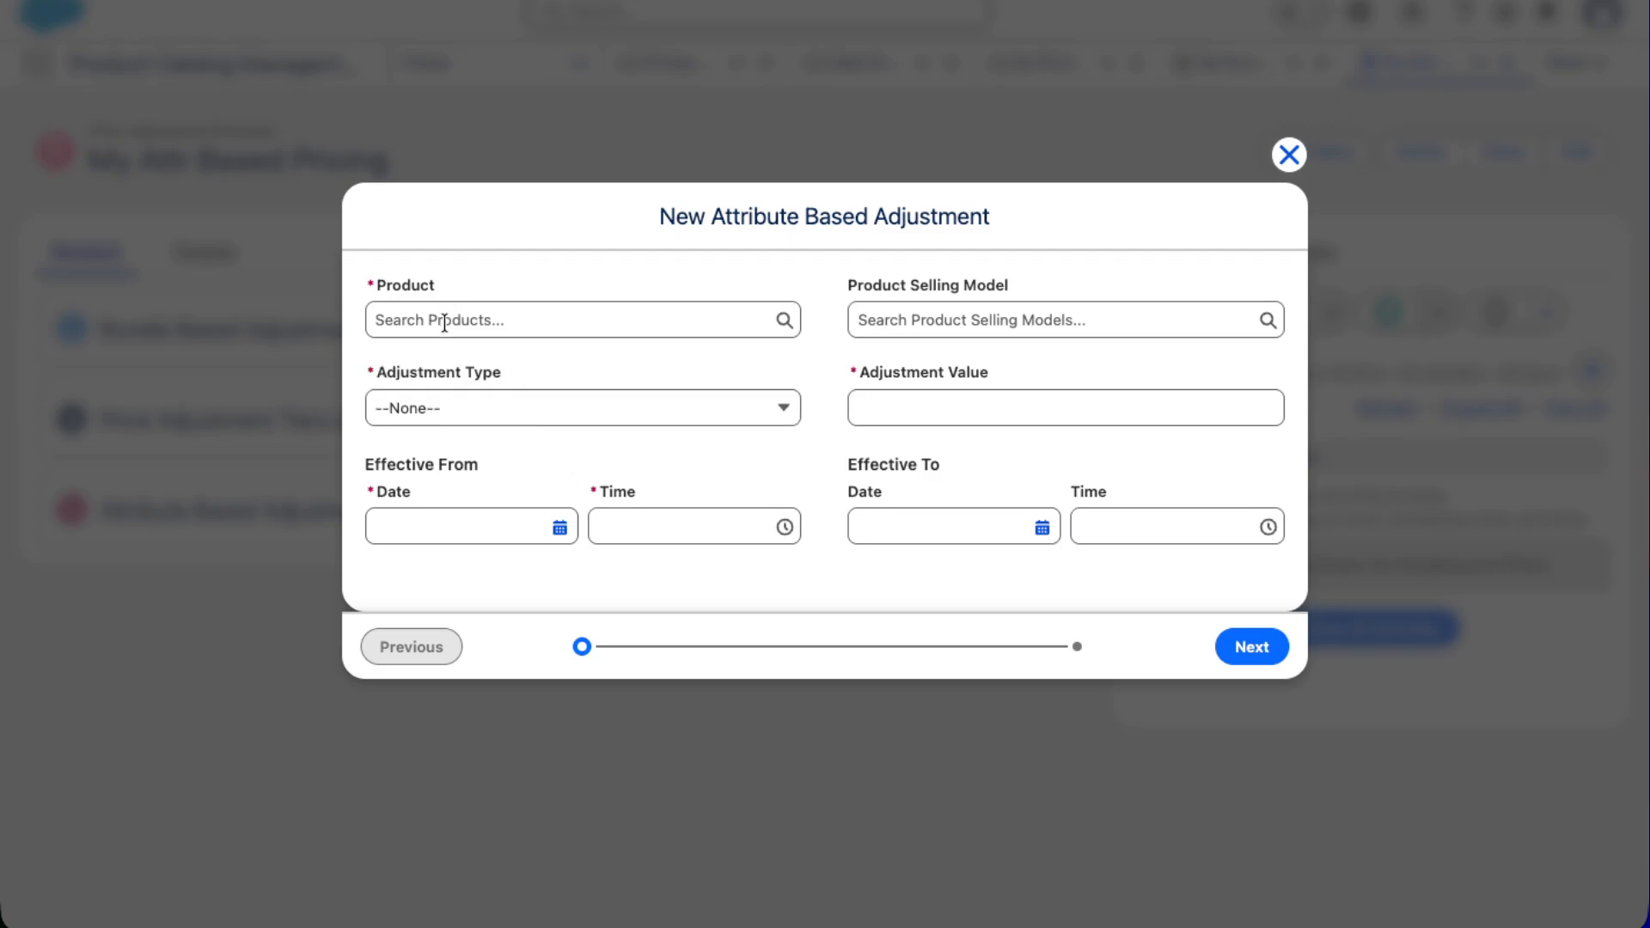
left_click(445, 321)
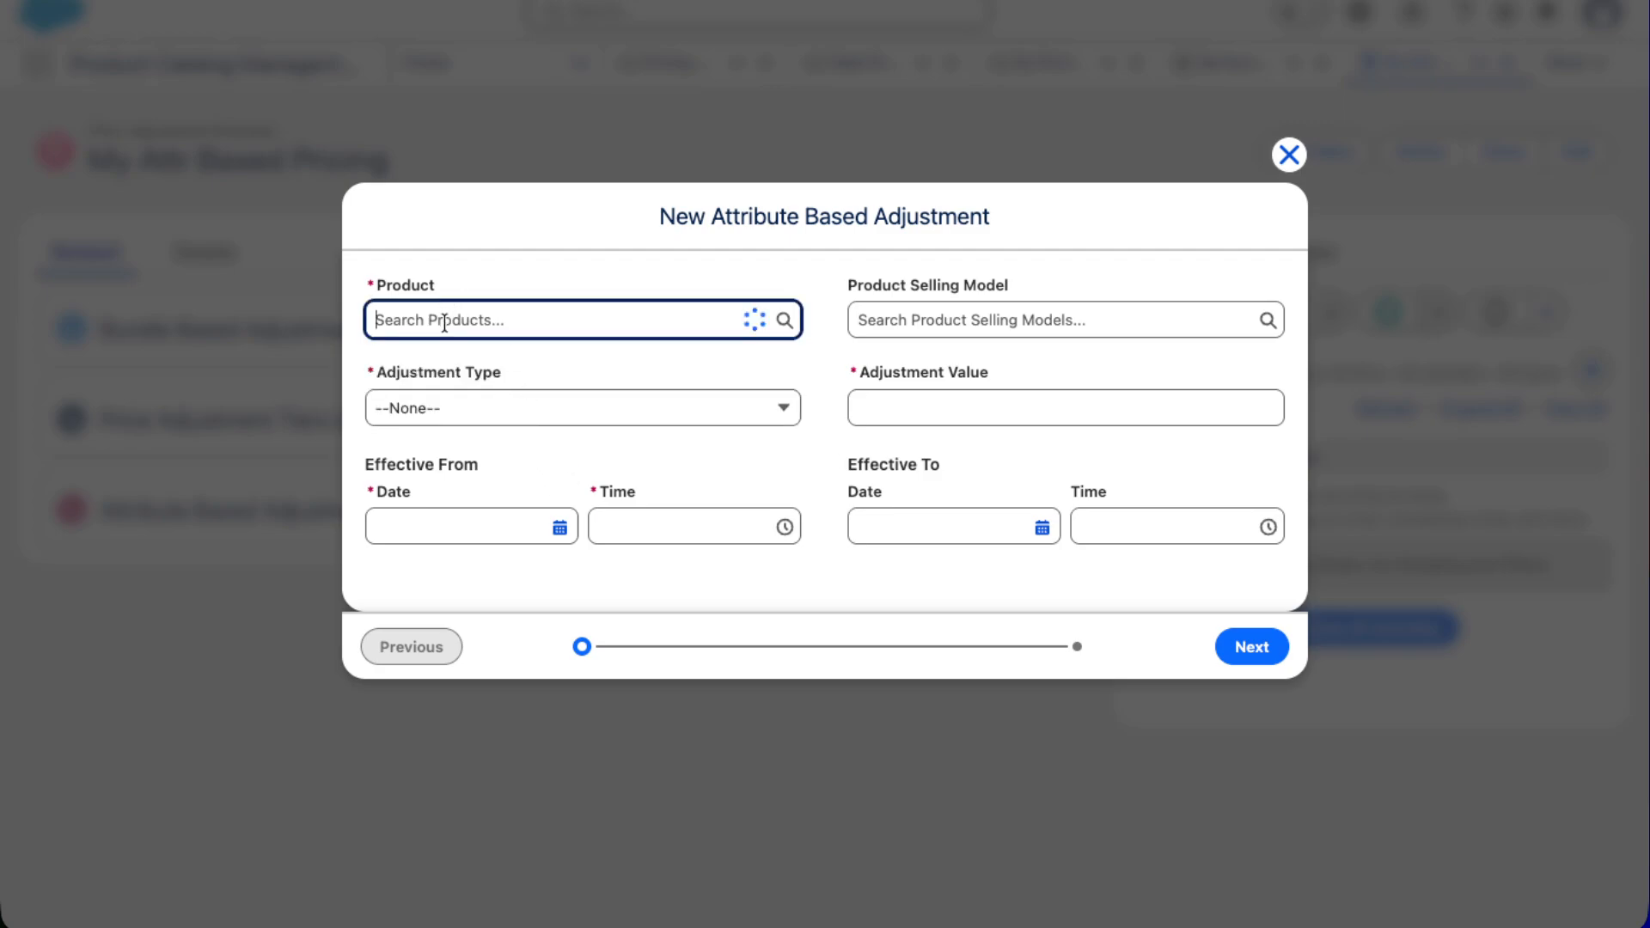
left_click(479, 410)
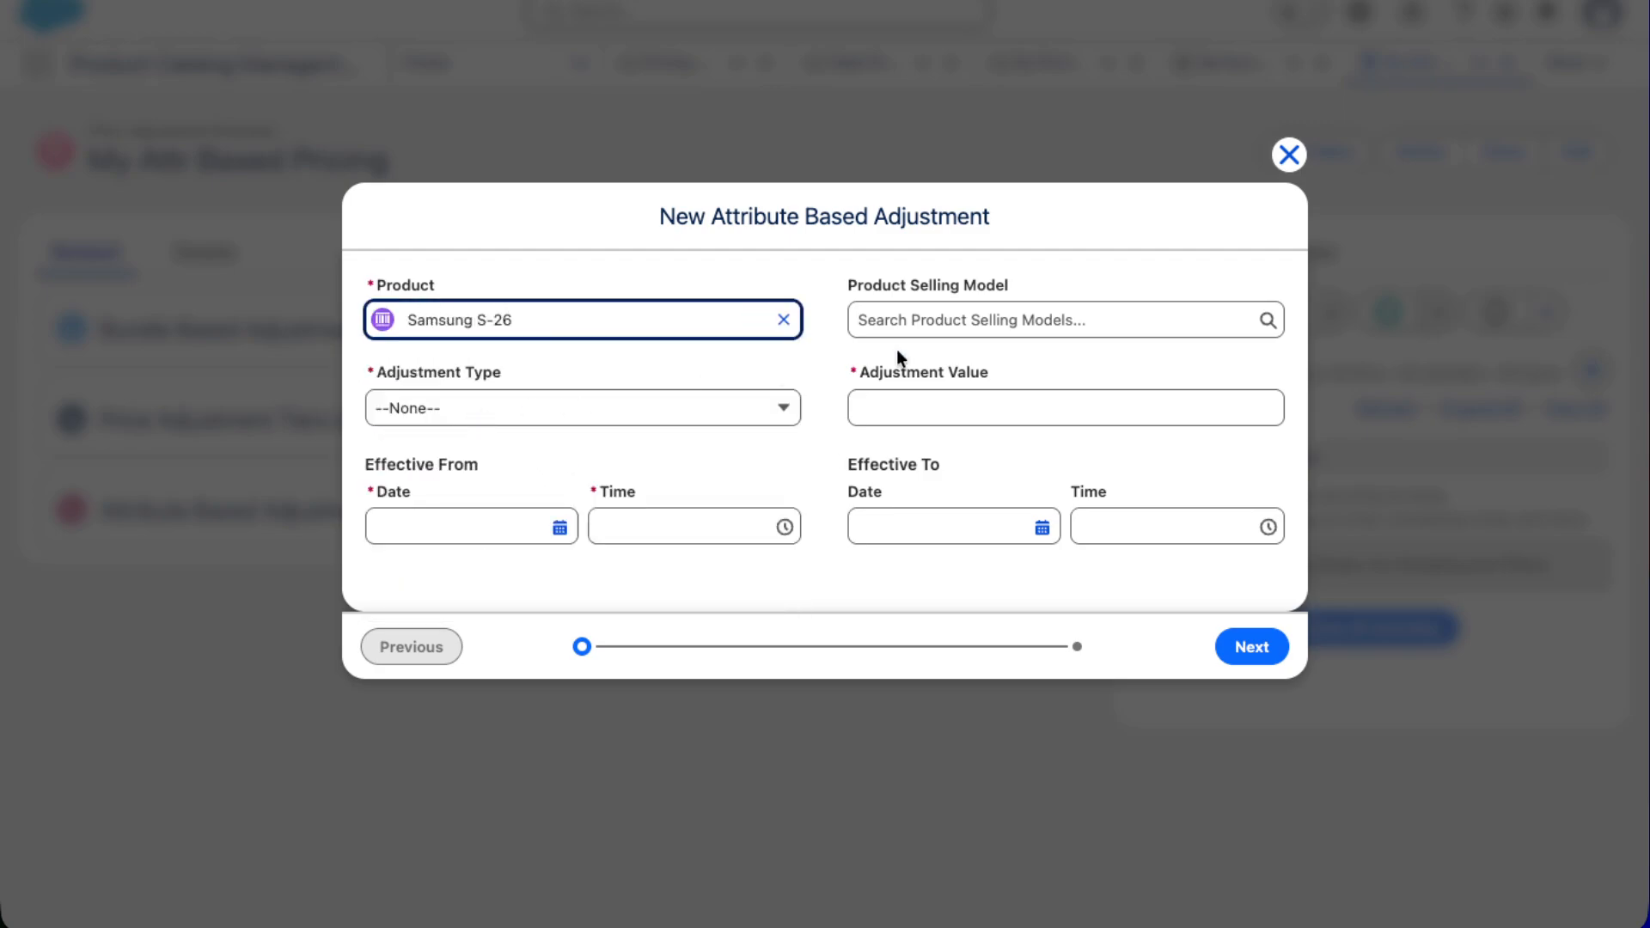
left_click(1005, 330)
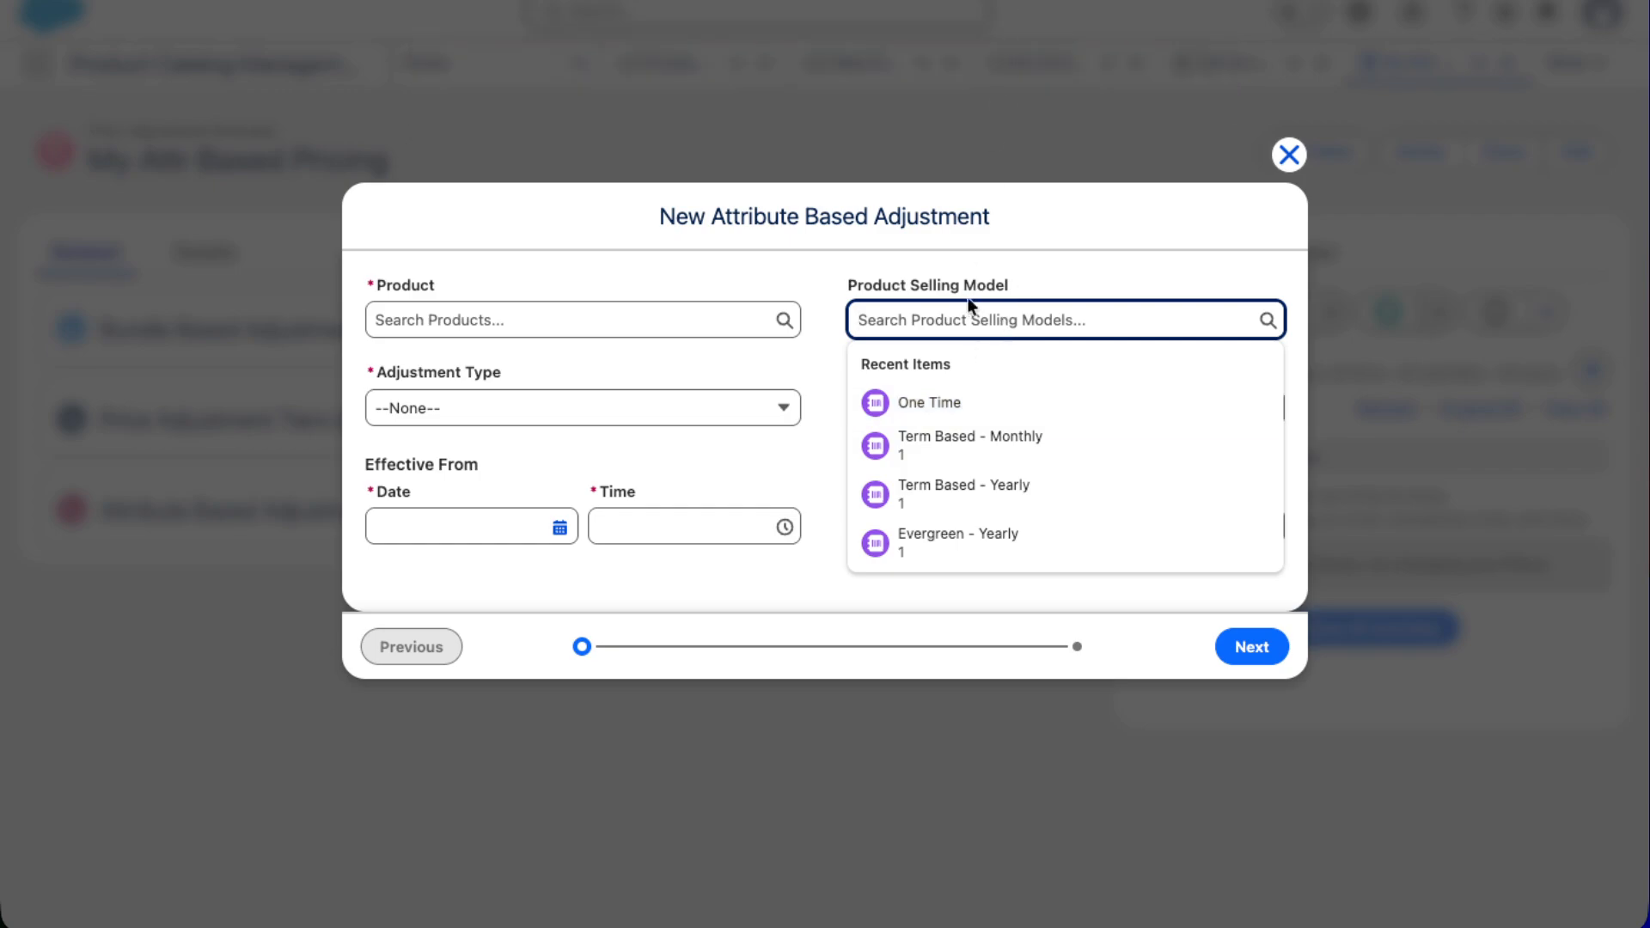
left_click(526, 325)
left_click(499, 413)
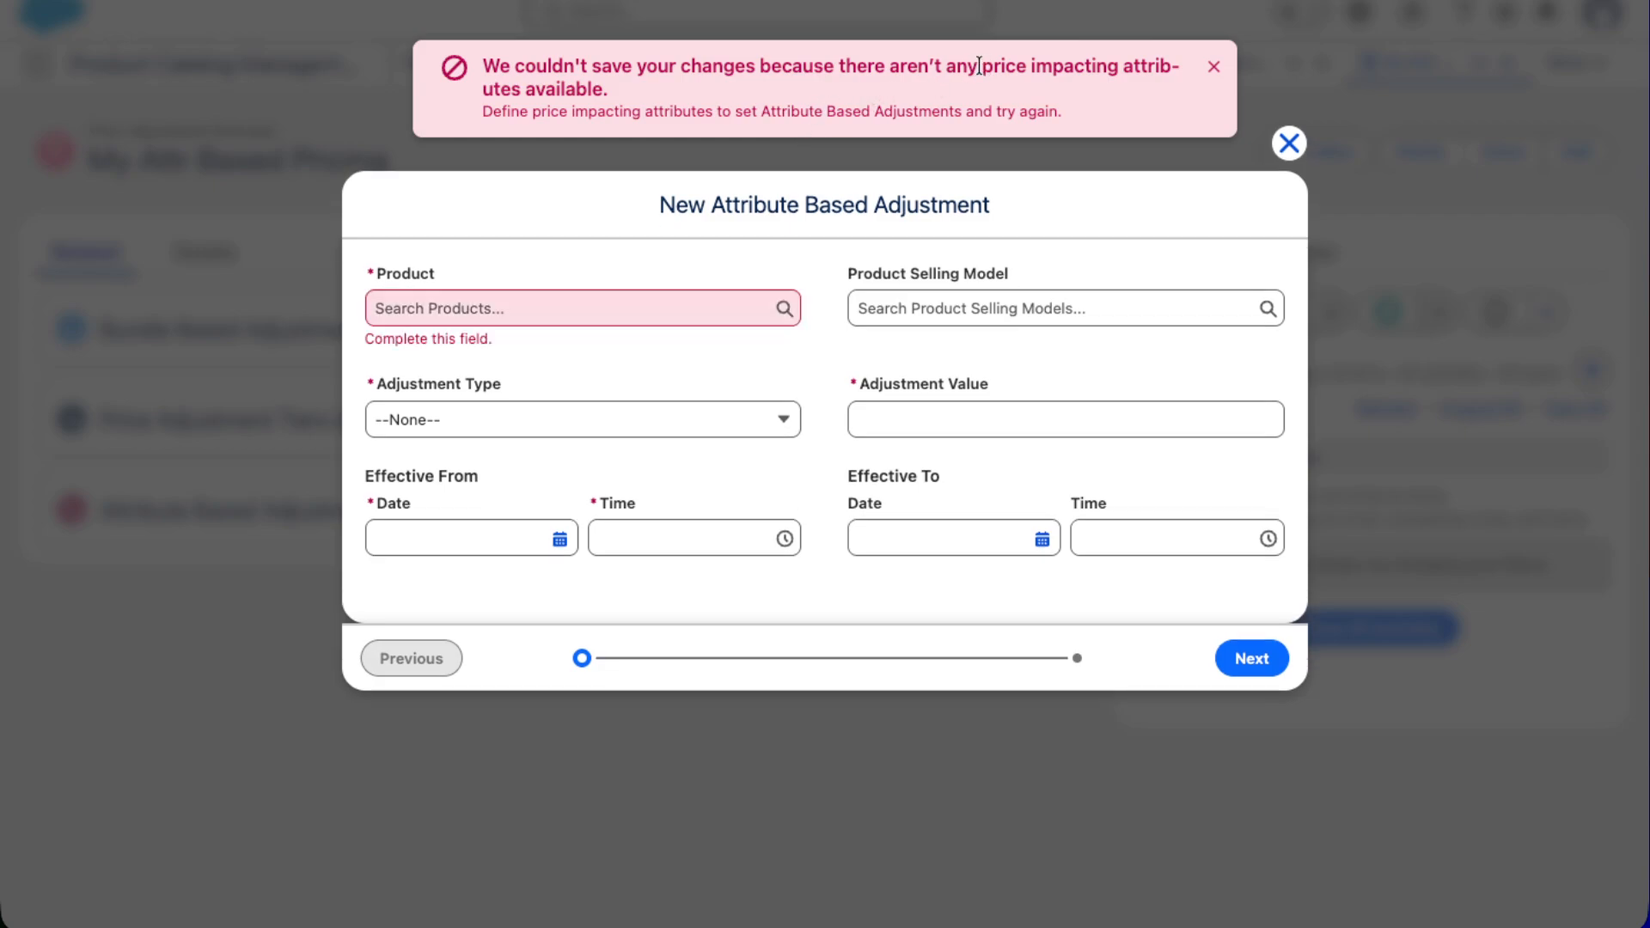
left_click_drag(979, 66, 1081, 84)
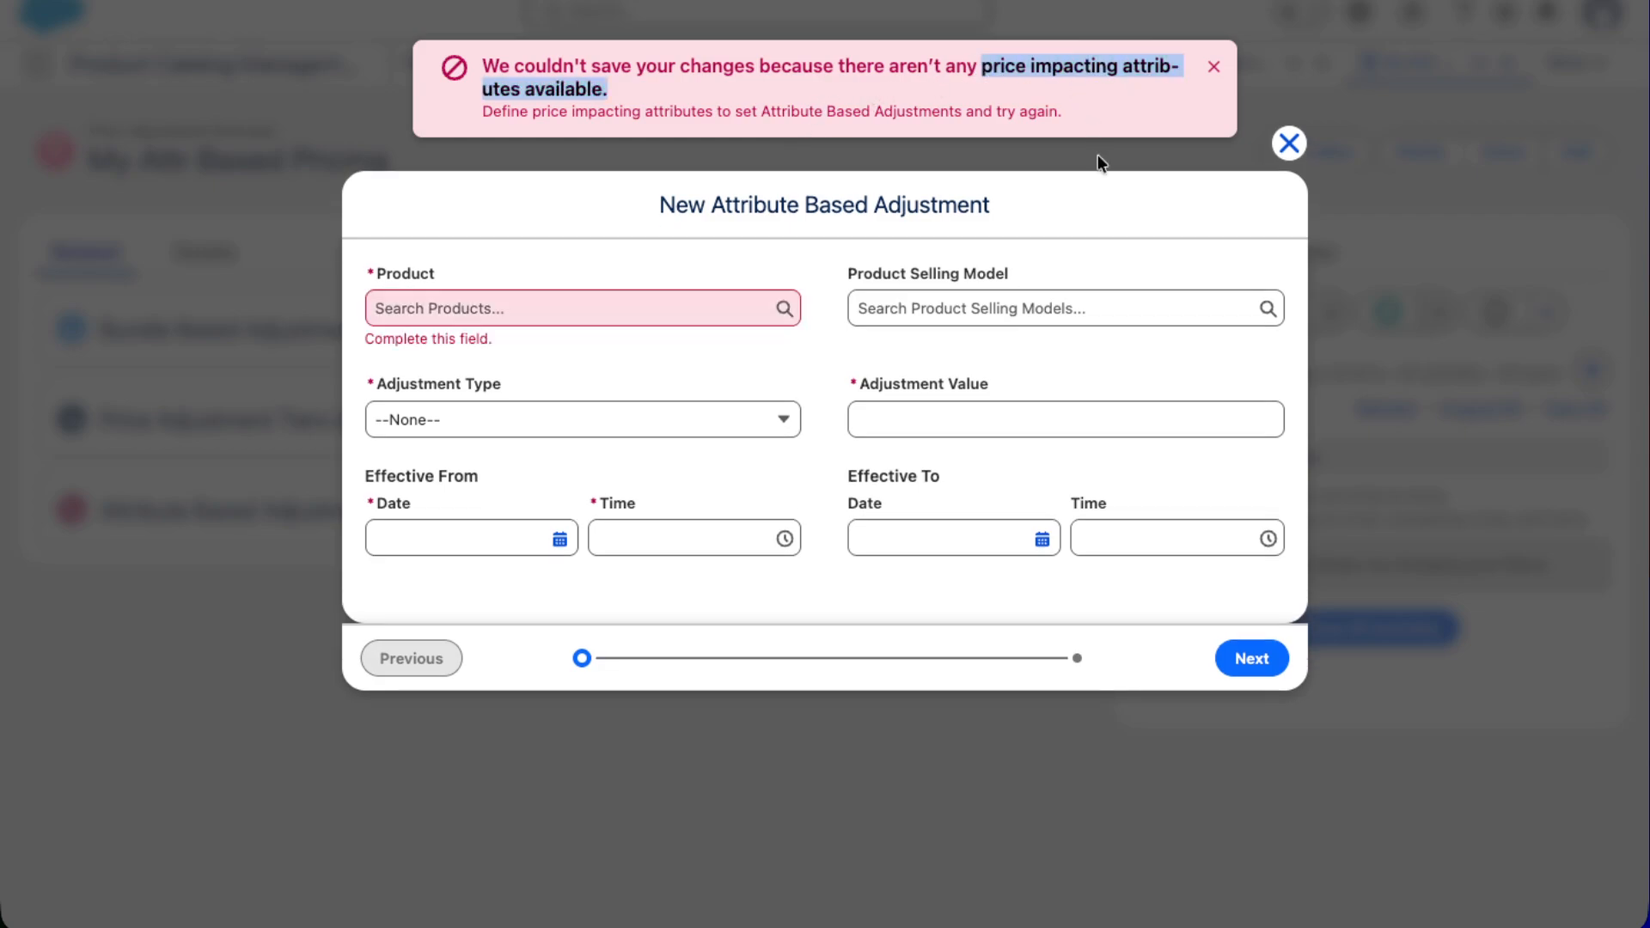
left_click(1298, 139)
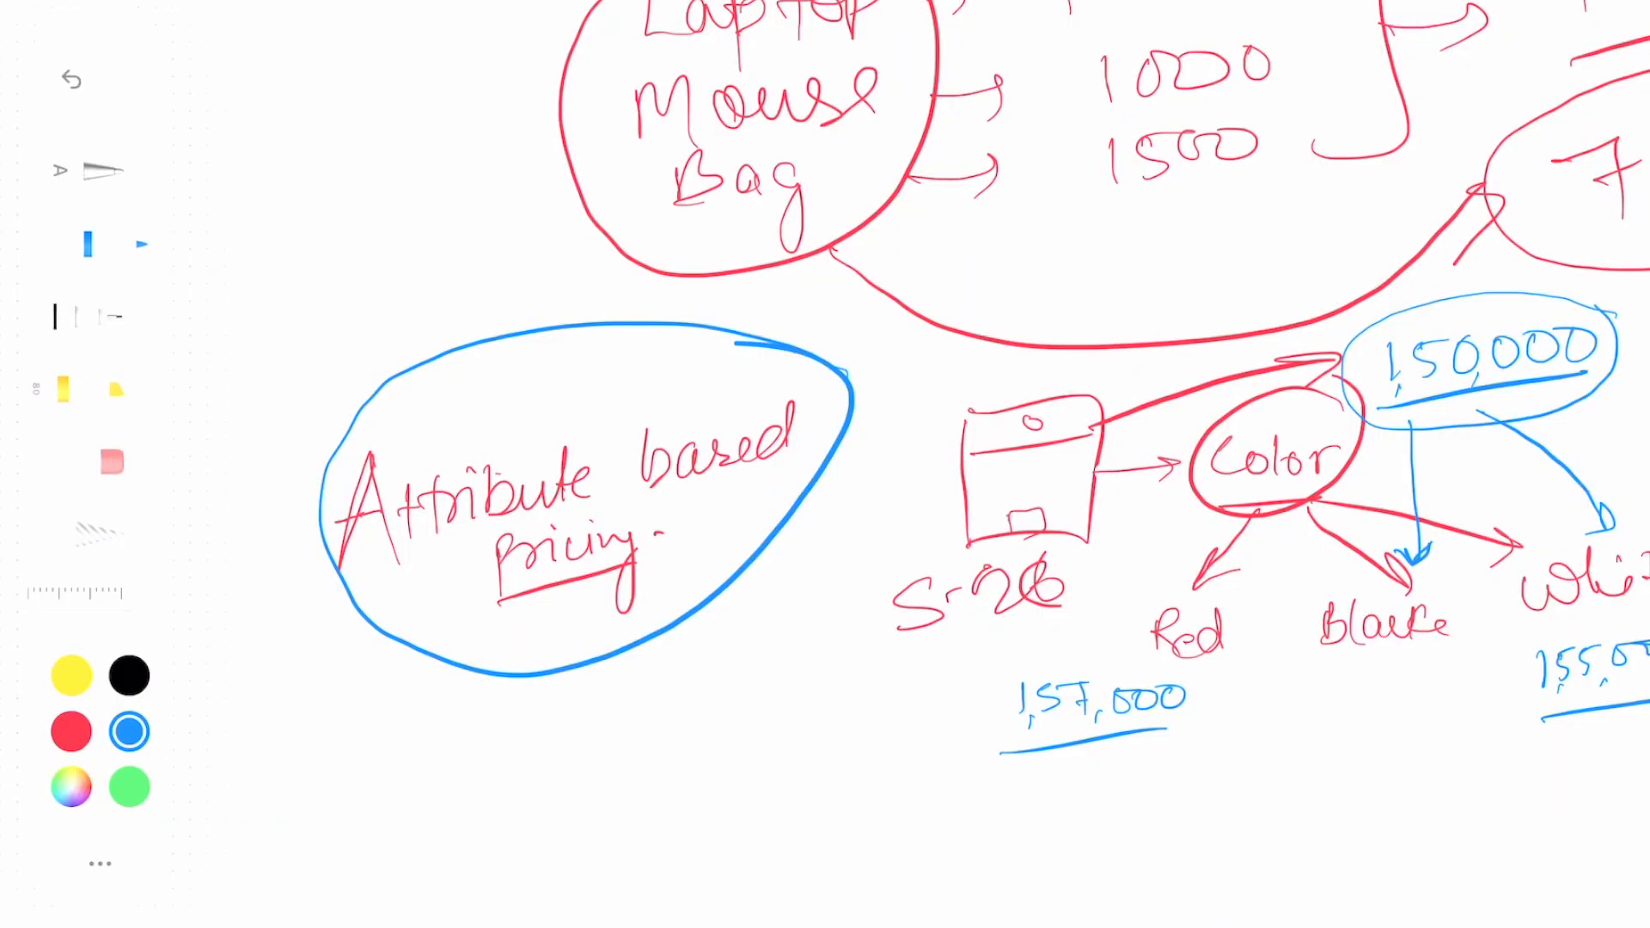
scroll(825, 465, "right", 10)
scroll(825, 464, "up", 1)
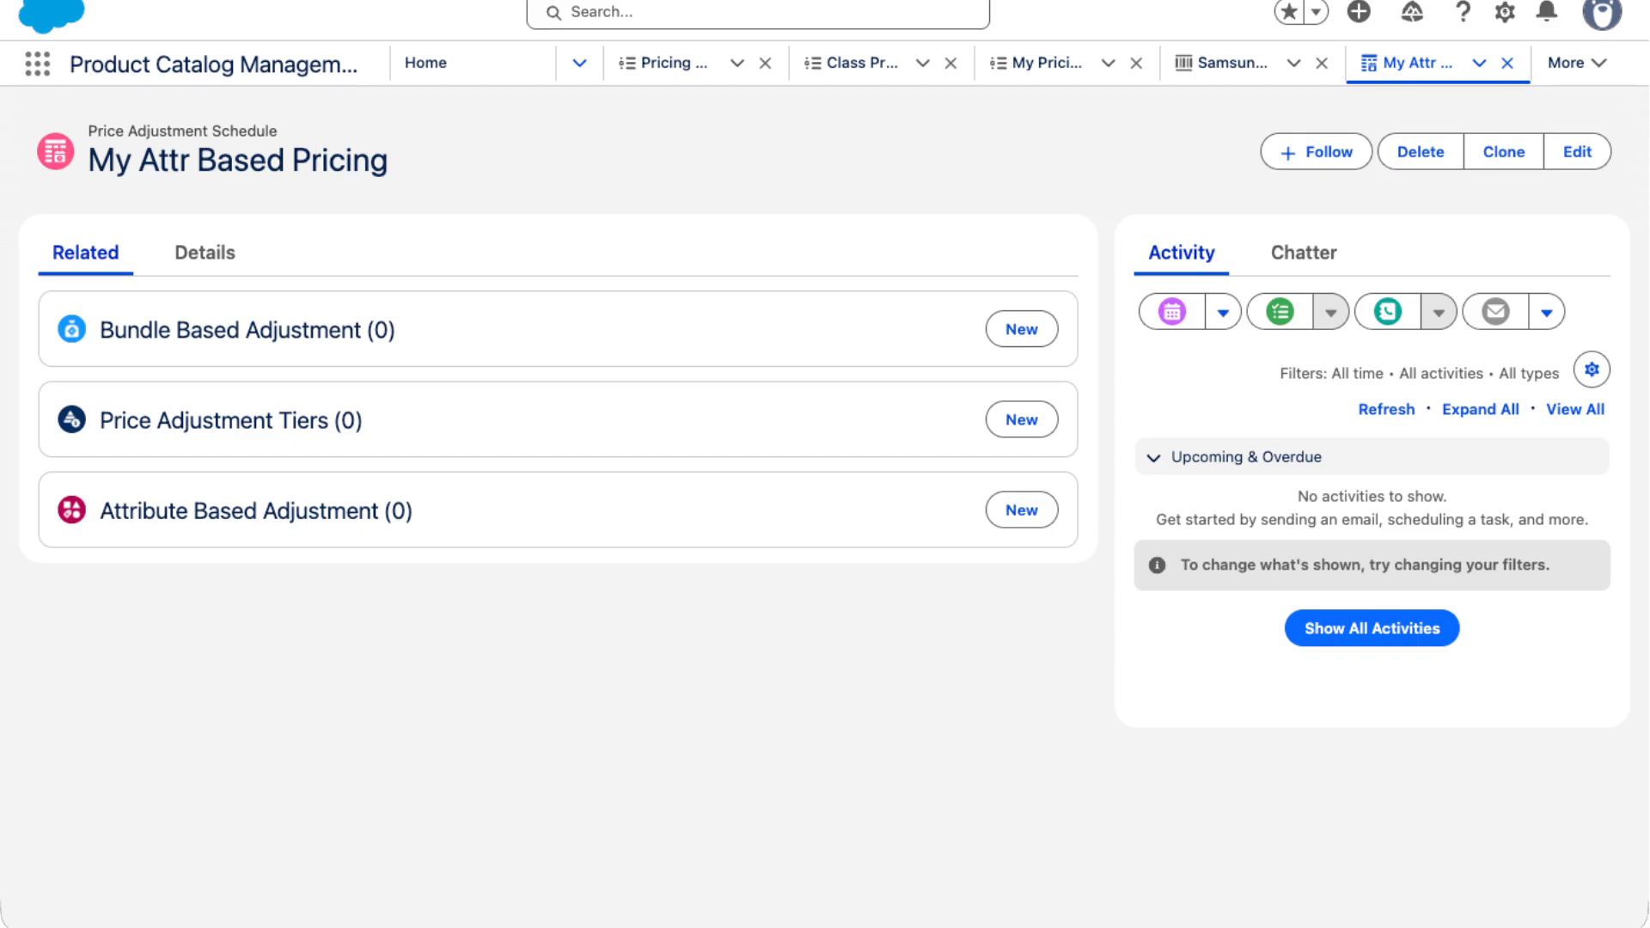
left_click(1021, 510)
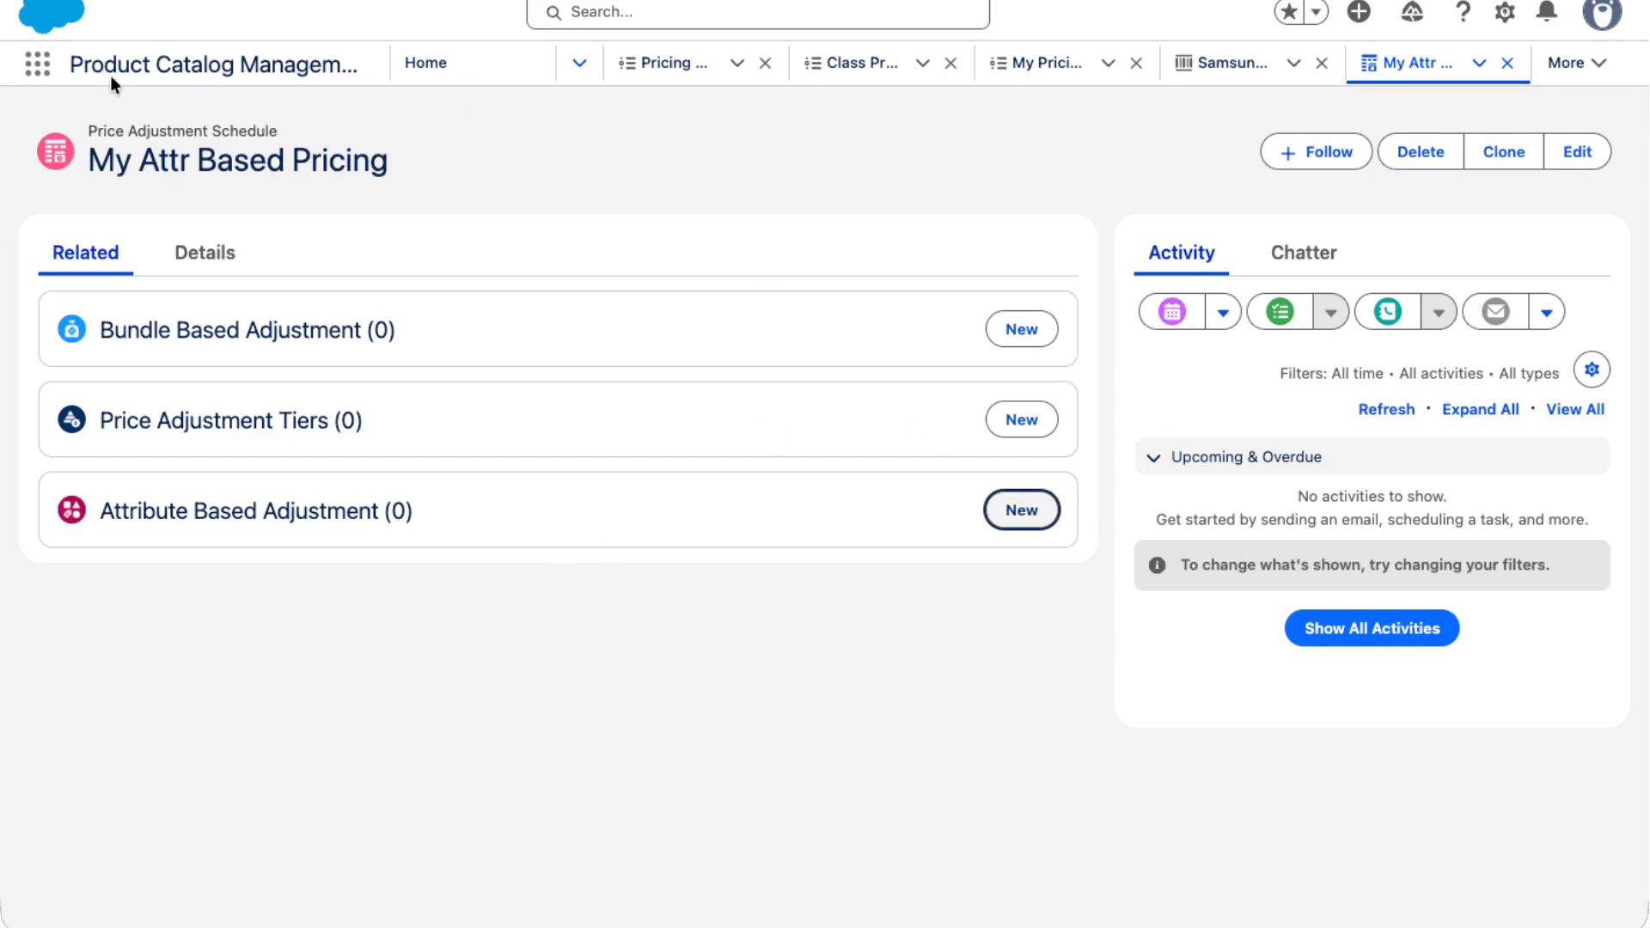
Find the Products list and open the Samsung S-26 product record
left_click(37, 65)
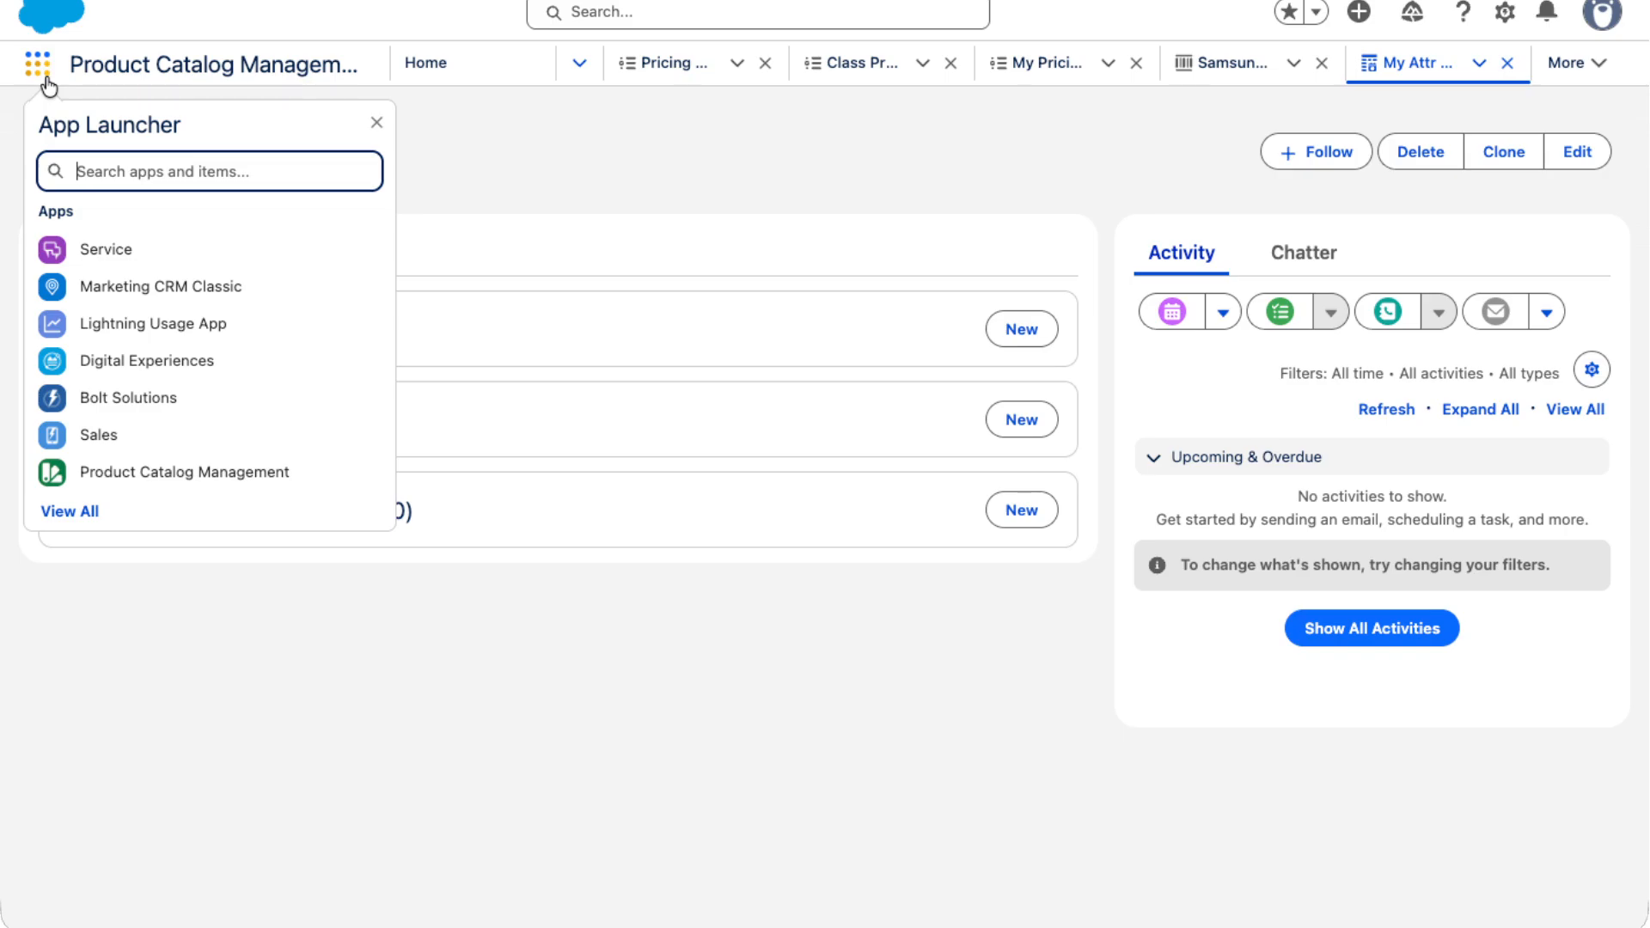
type("Product")
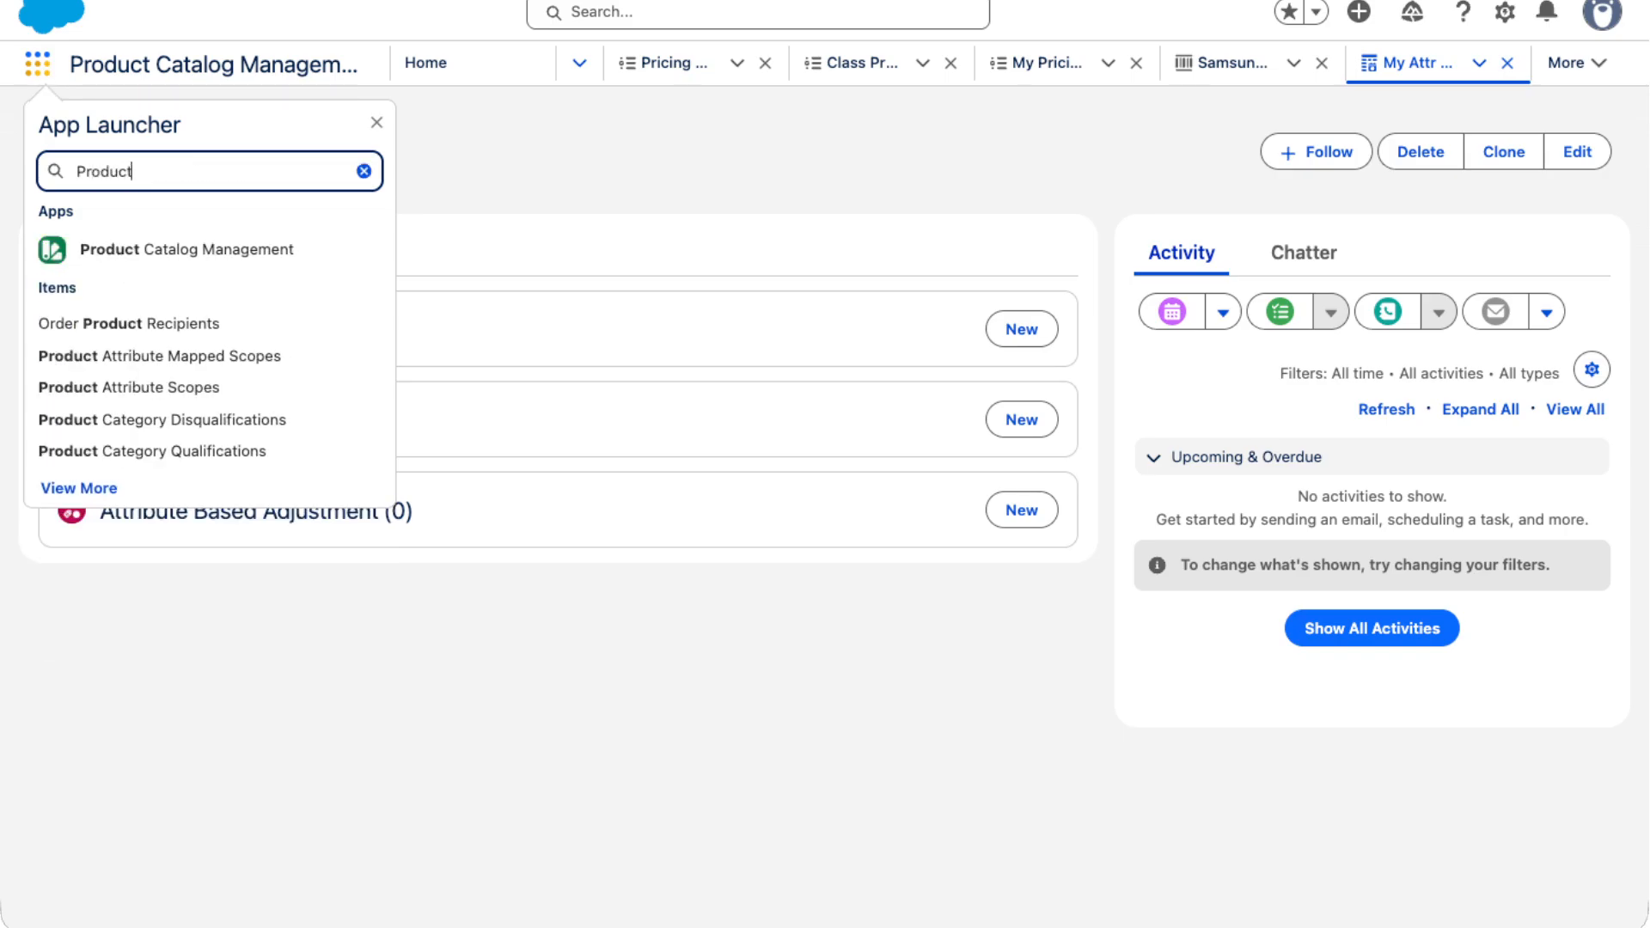
type("s")
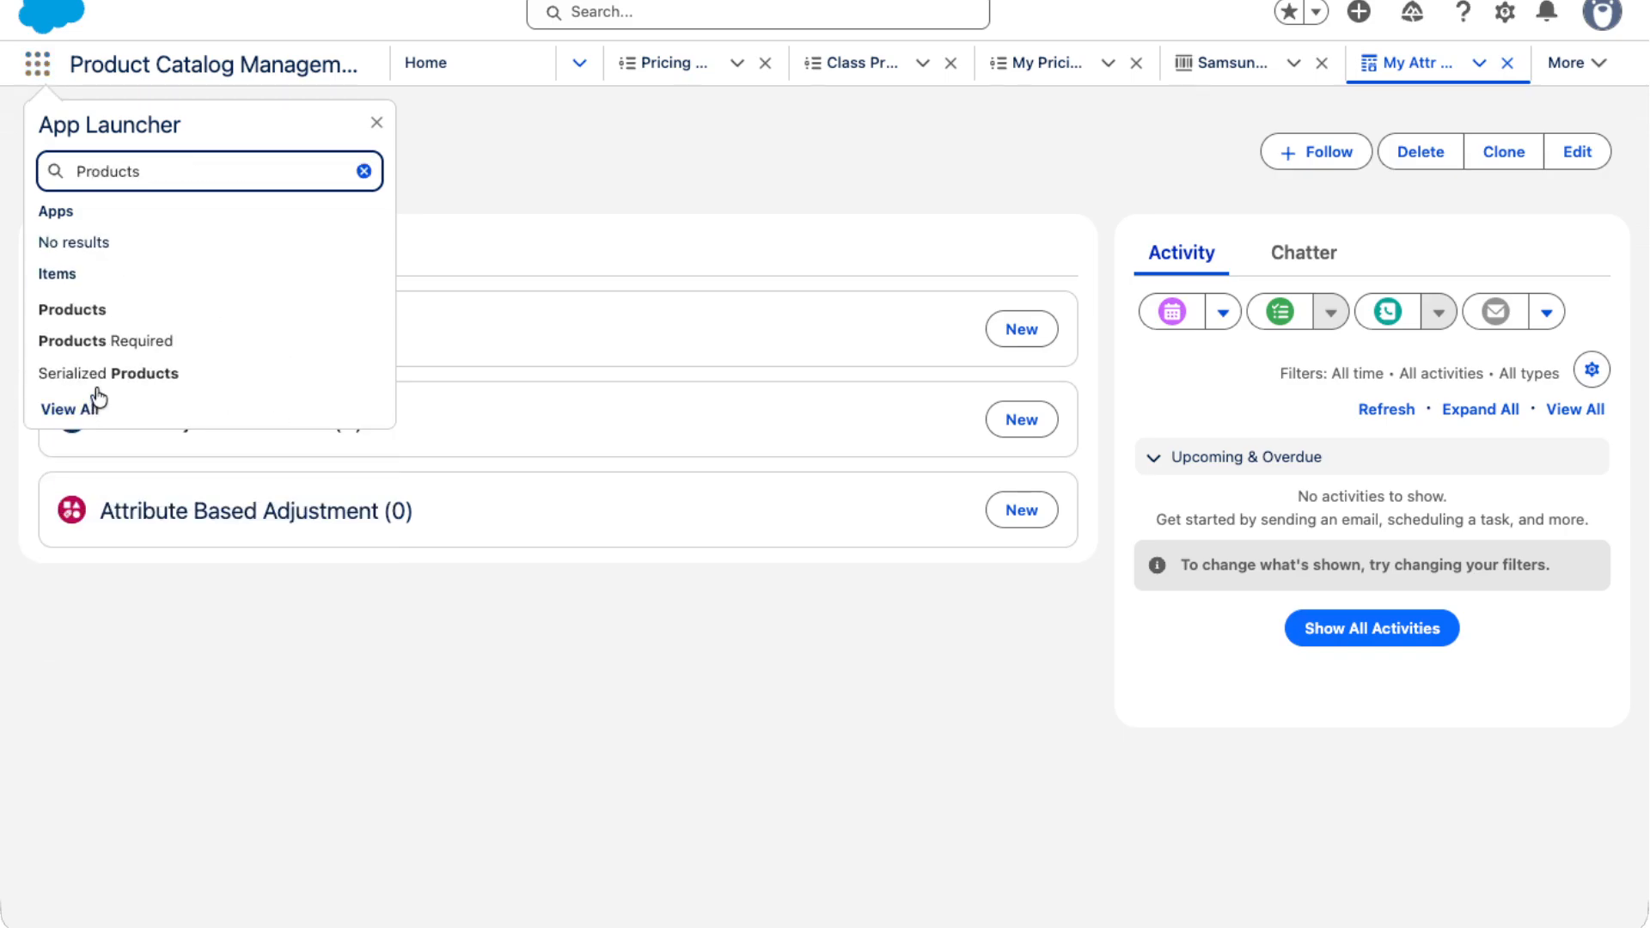
left_click(89, 320)
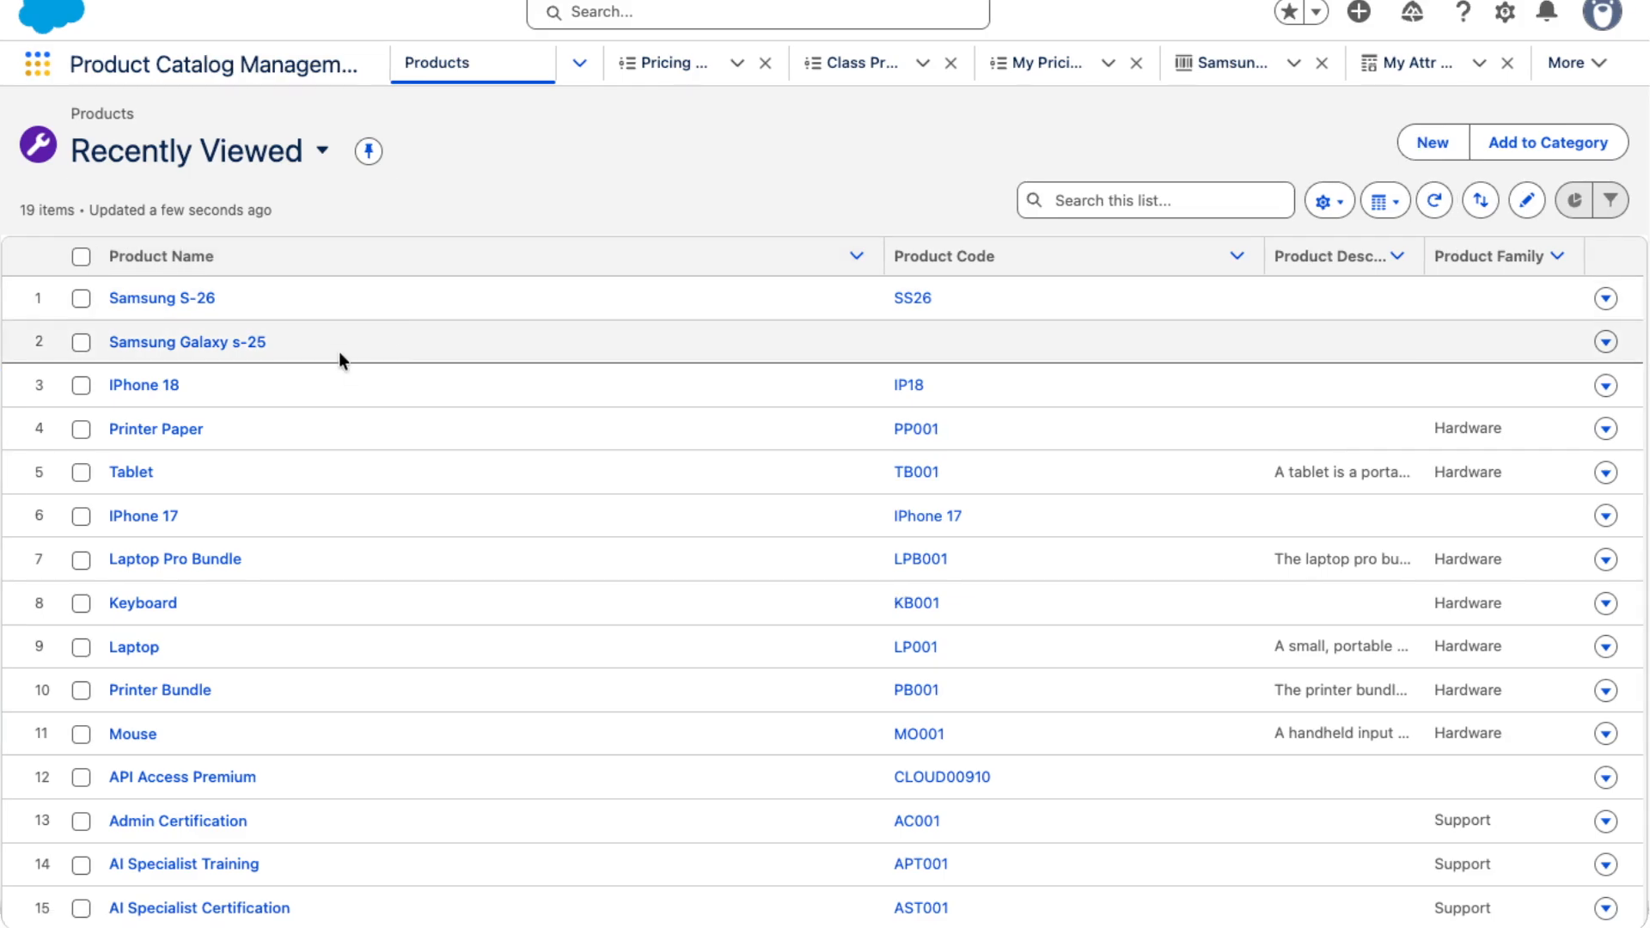
left_click(138, 301)
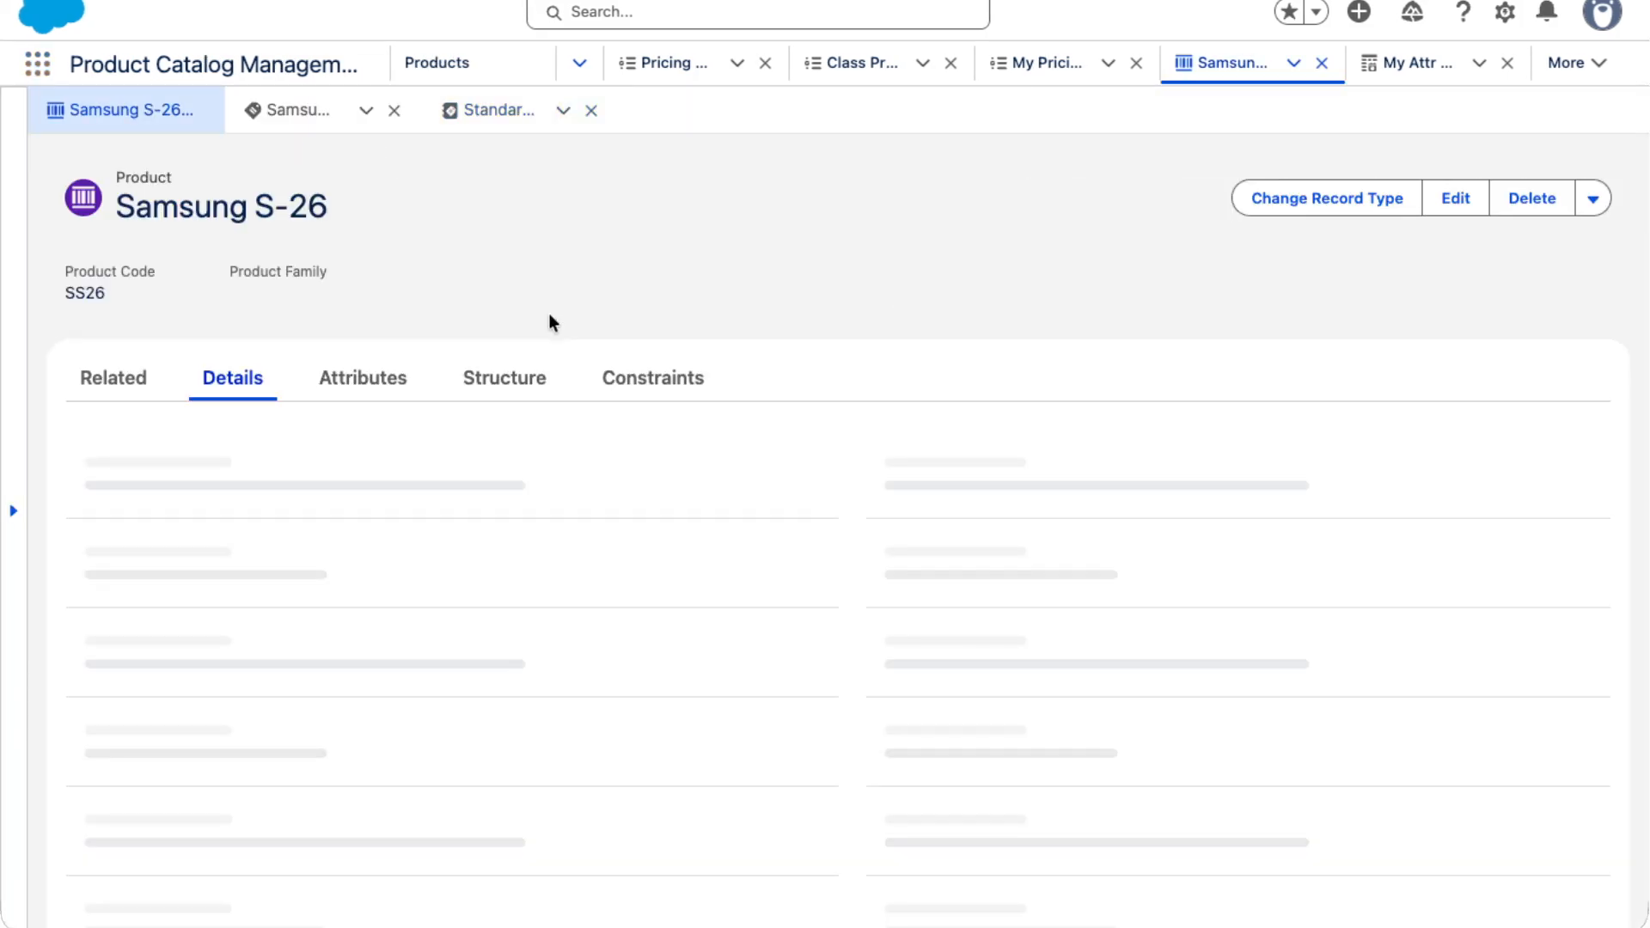
Open the SR Phones classification the product is based on, and open its assigned Color Attr Def attribute
scroll(193, 528, "down", 3)
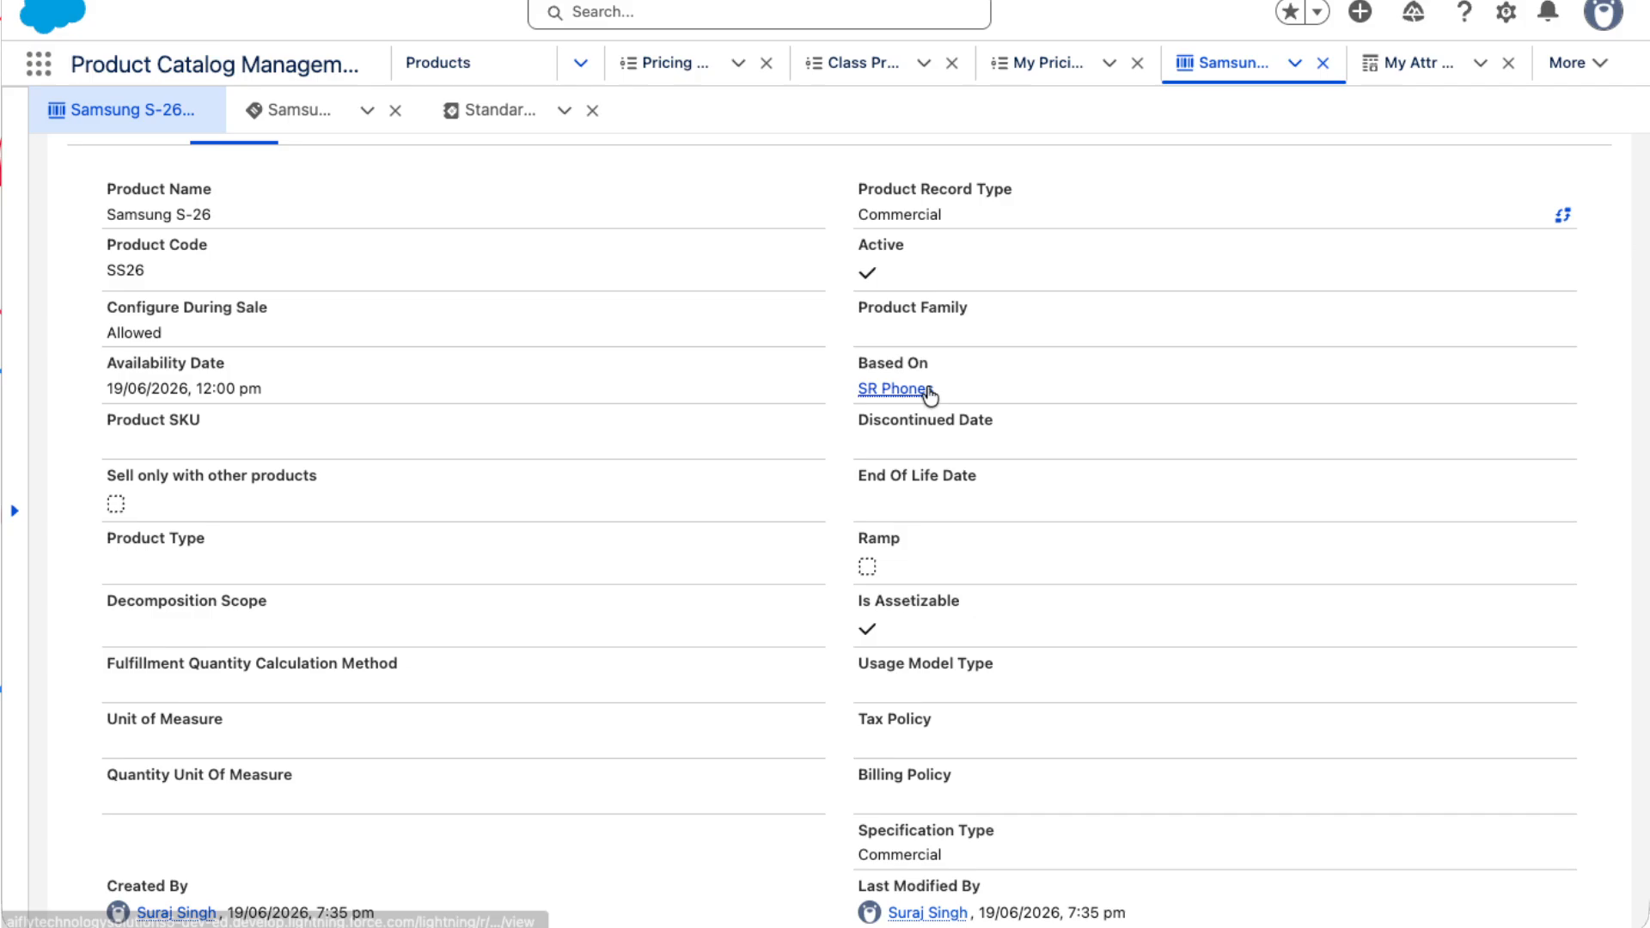
mouse_move(923, 391)
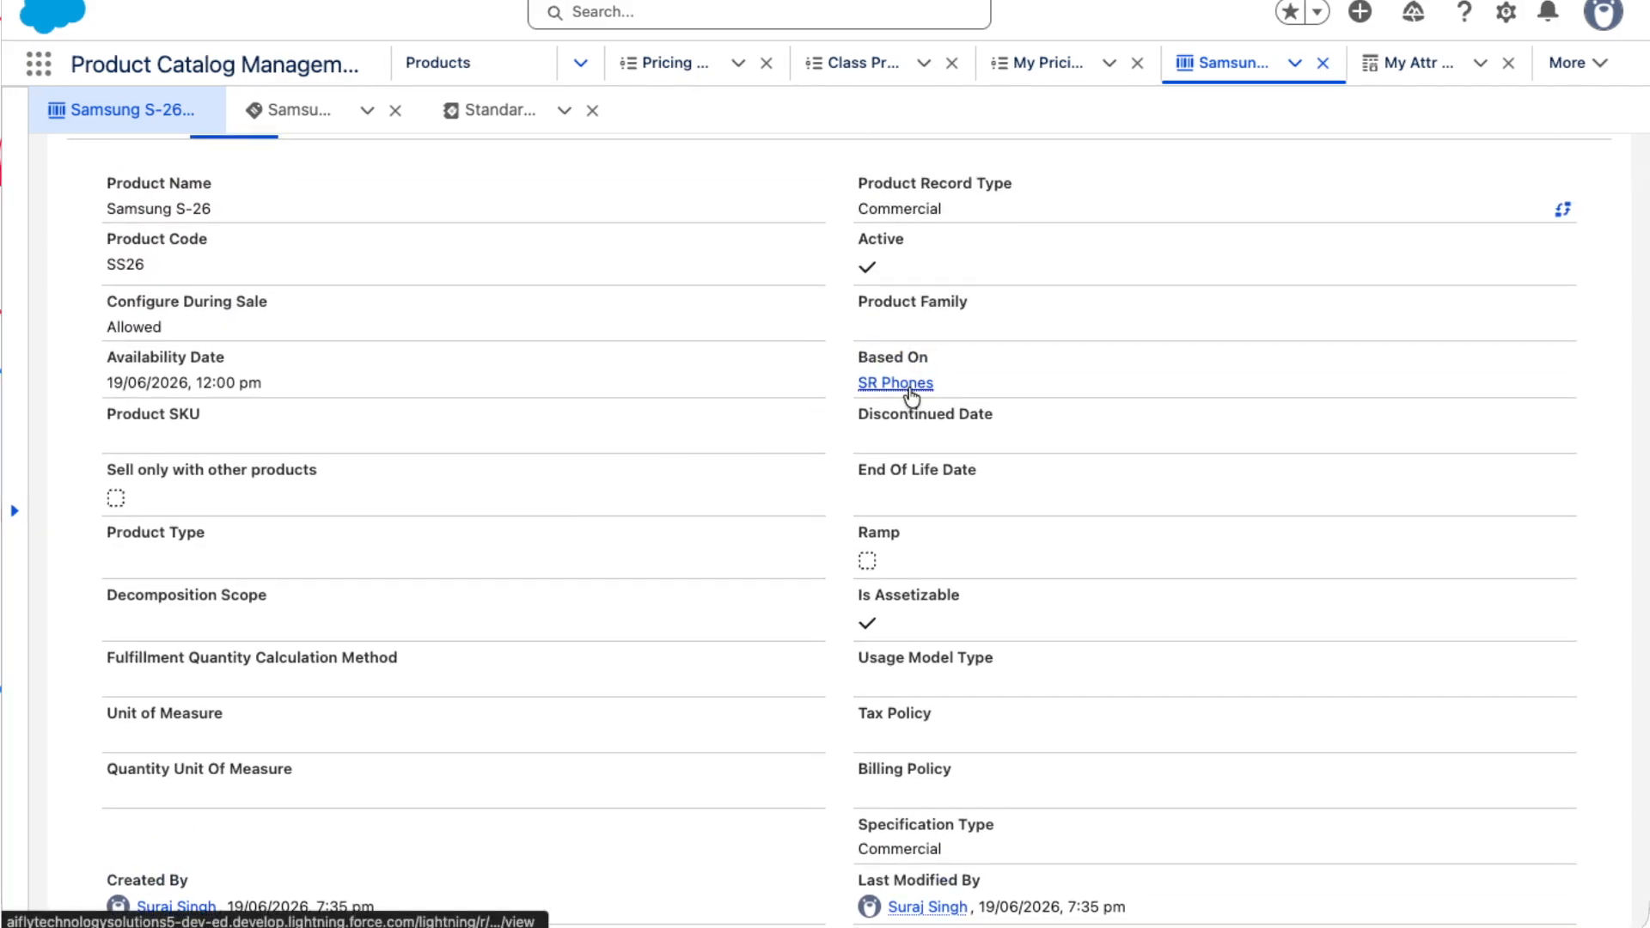
left_click(907, 391)
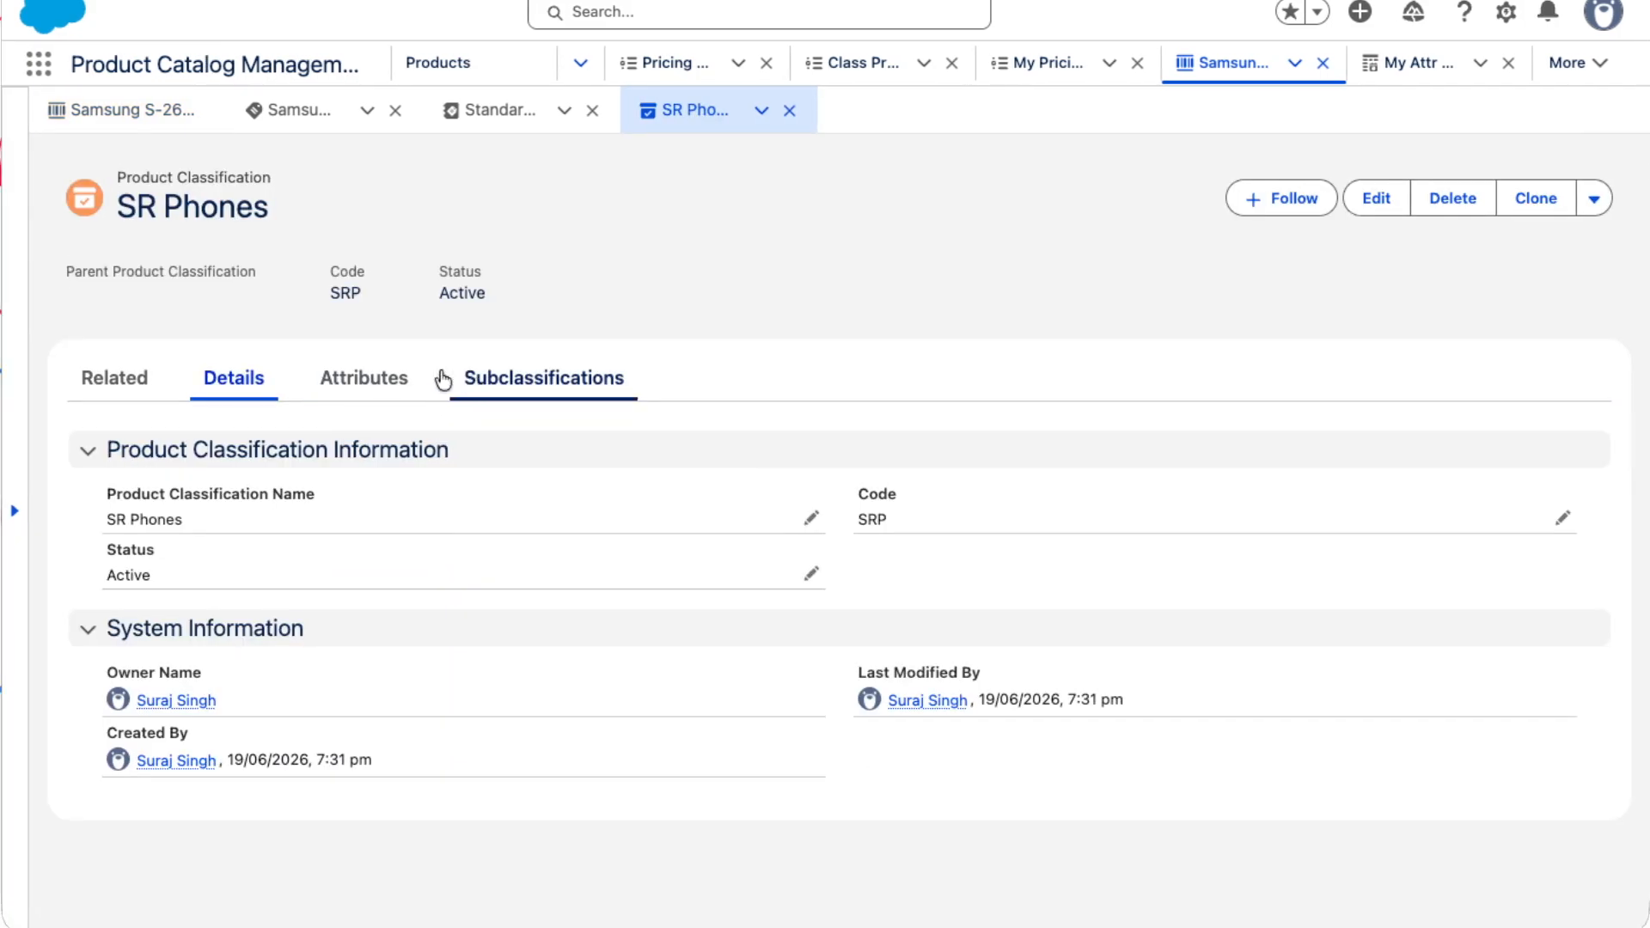
left_click(413, 378)
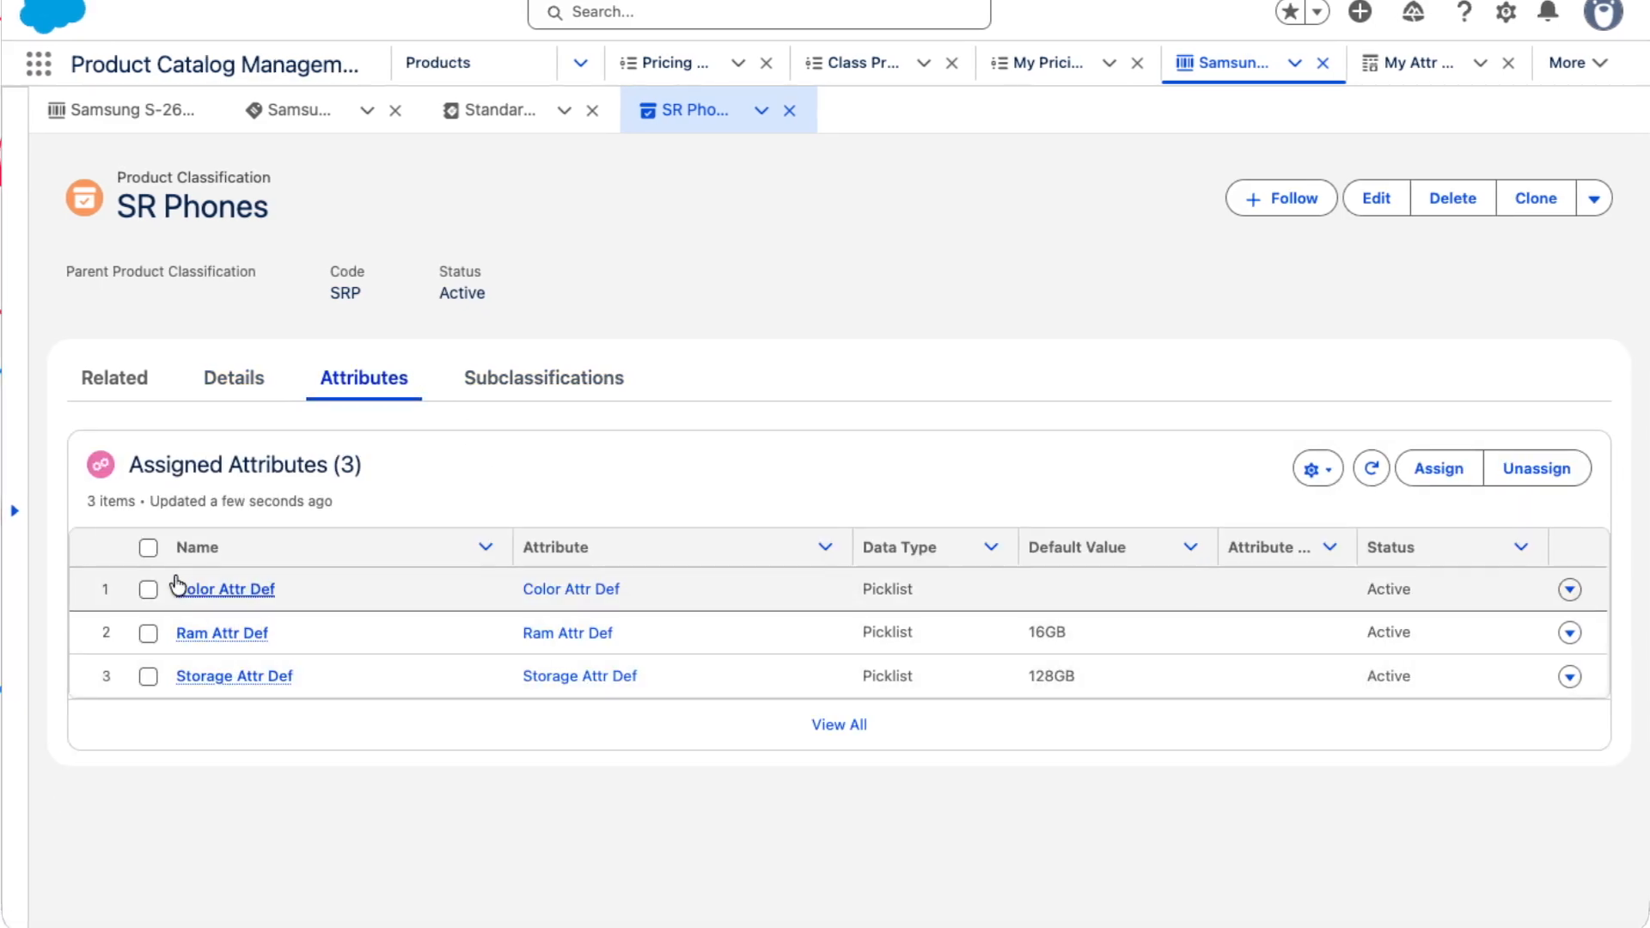
left_click(215, 601)
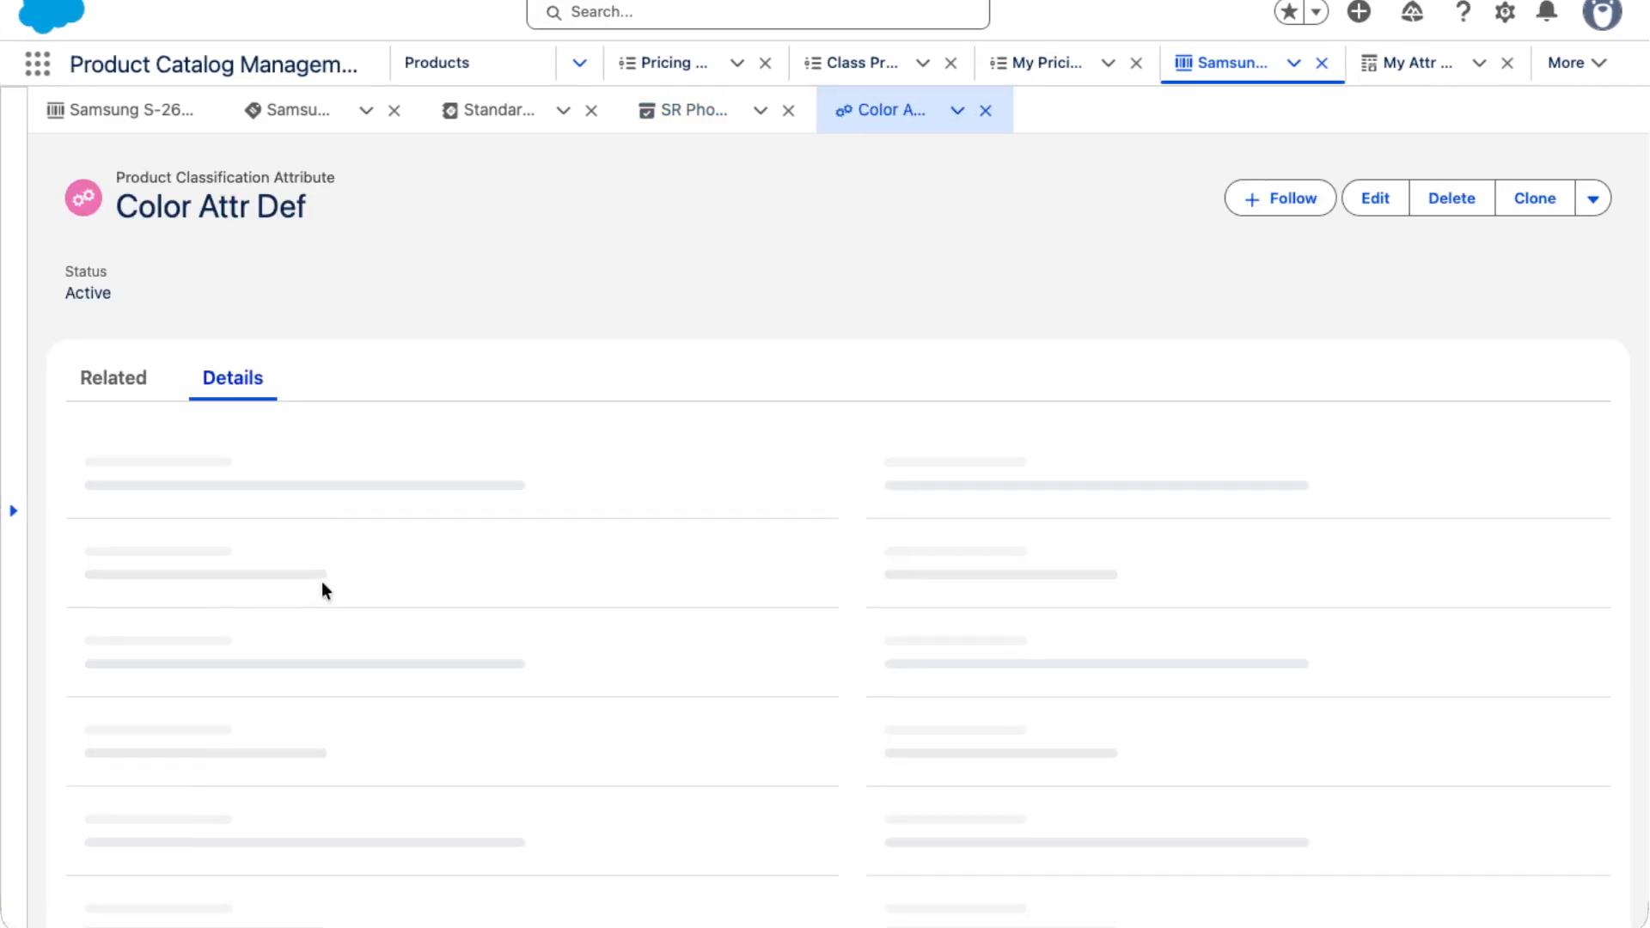
Mark the Color Attr Def classification attribute as Is Price Impacting and save it
scroll(845, 607, "down", 3)
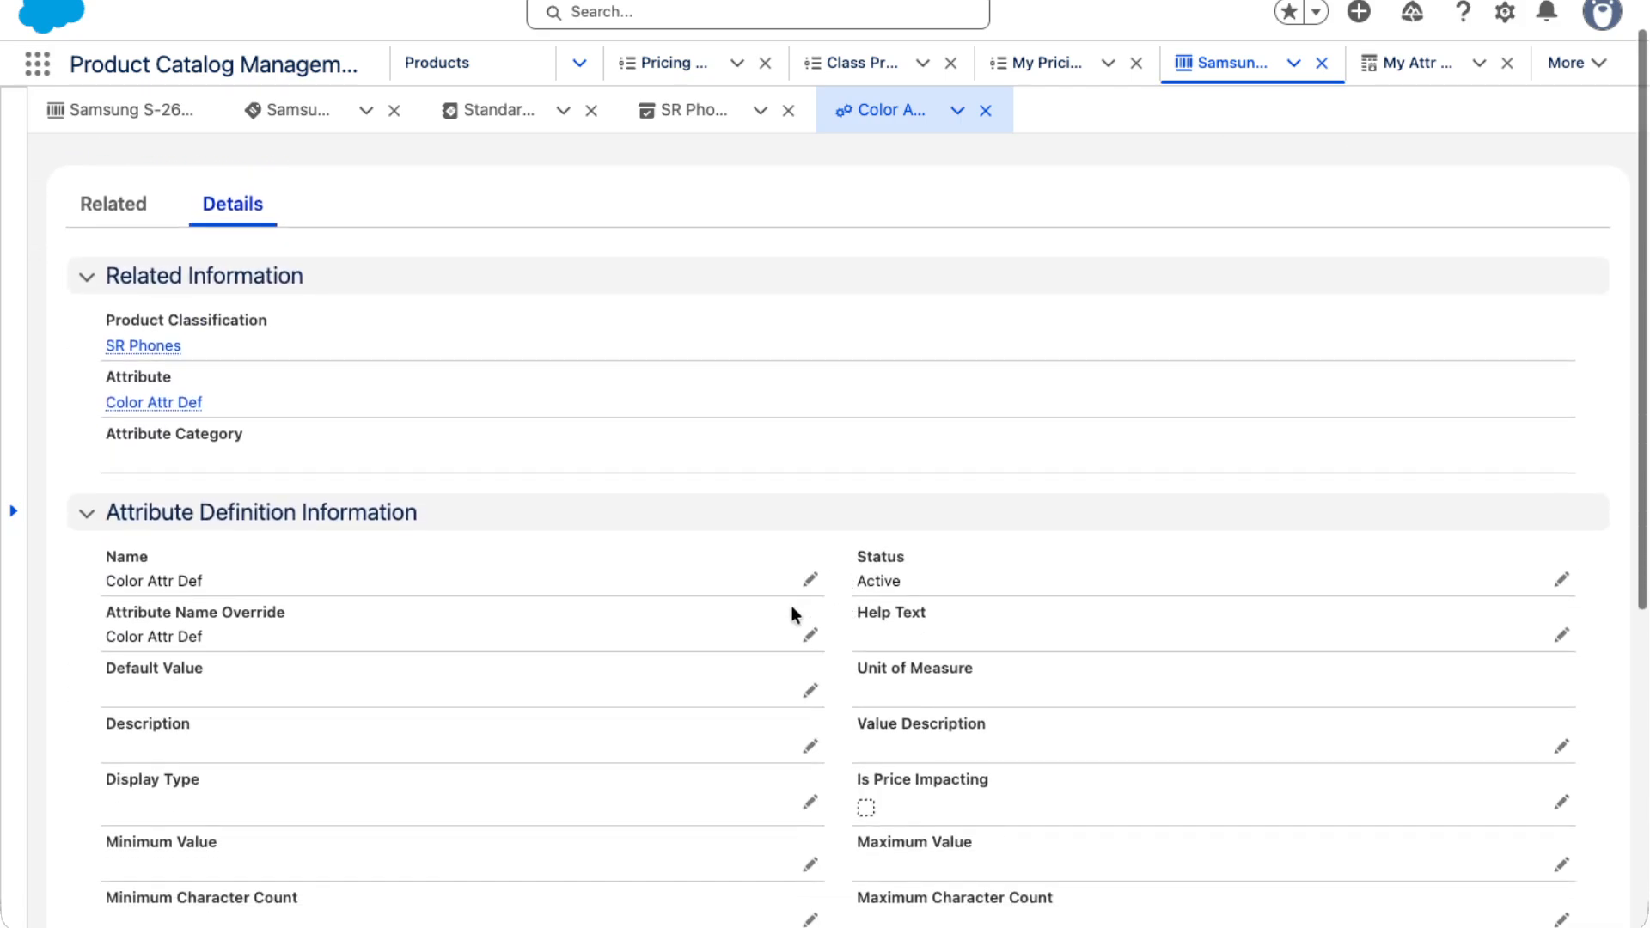
scroll(796, 603, "down", 1)
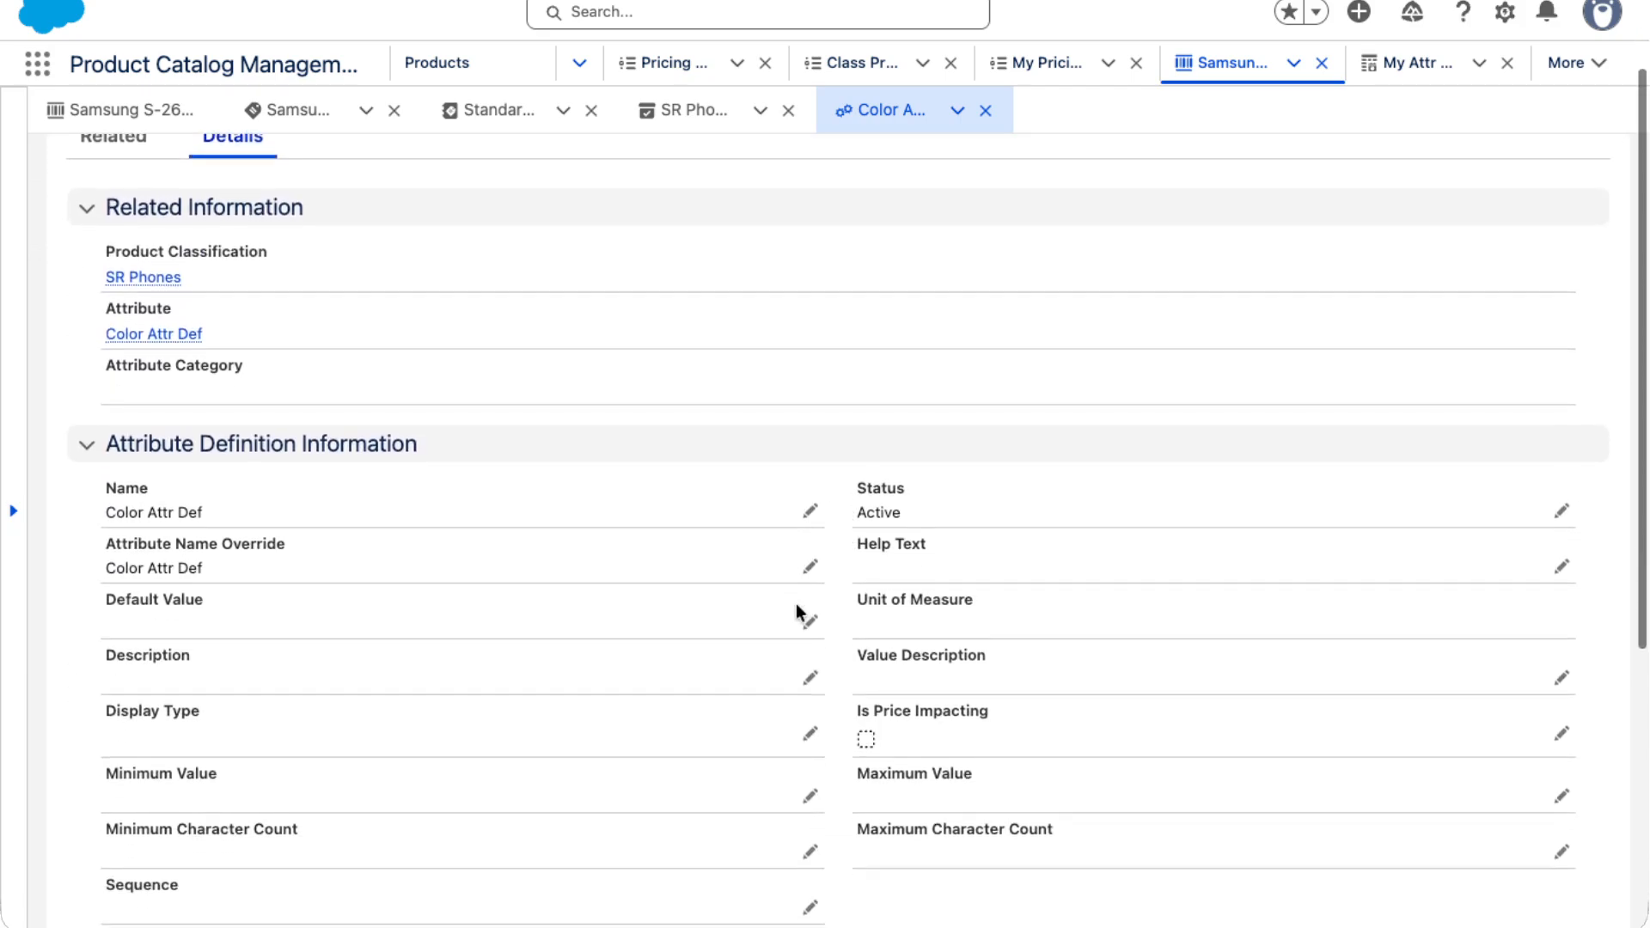
left_click_drag(857, 706, 1007, 716)
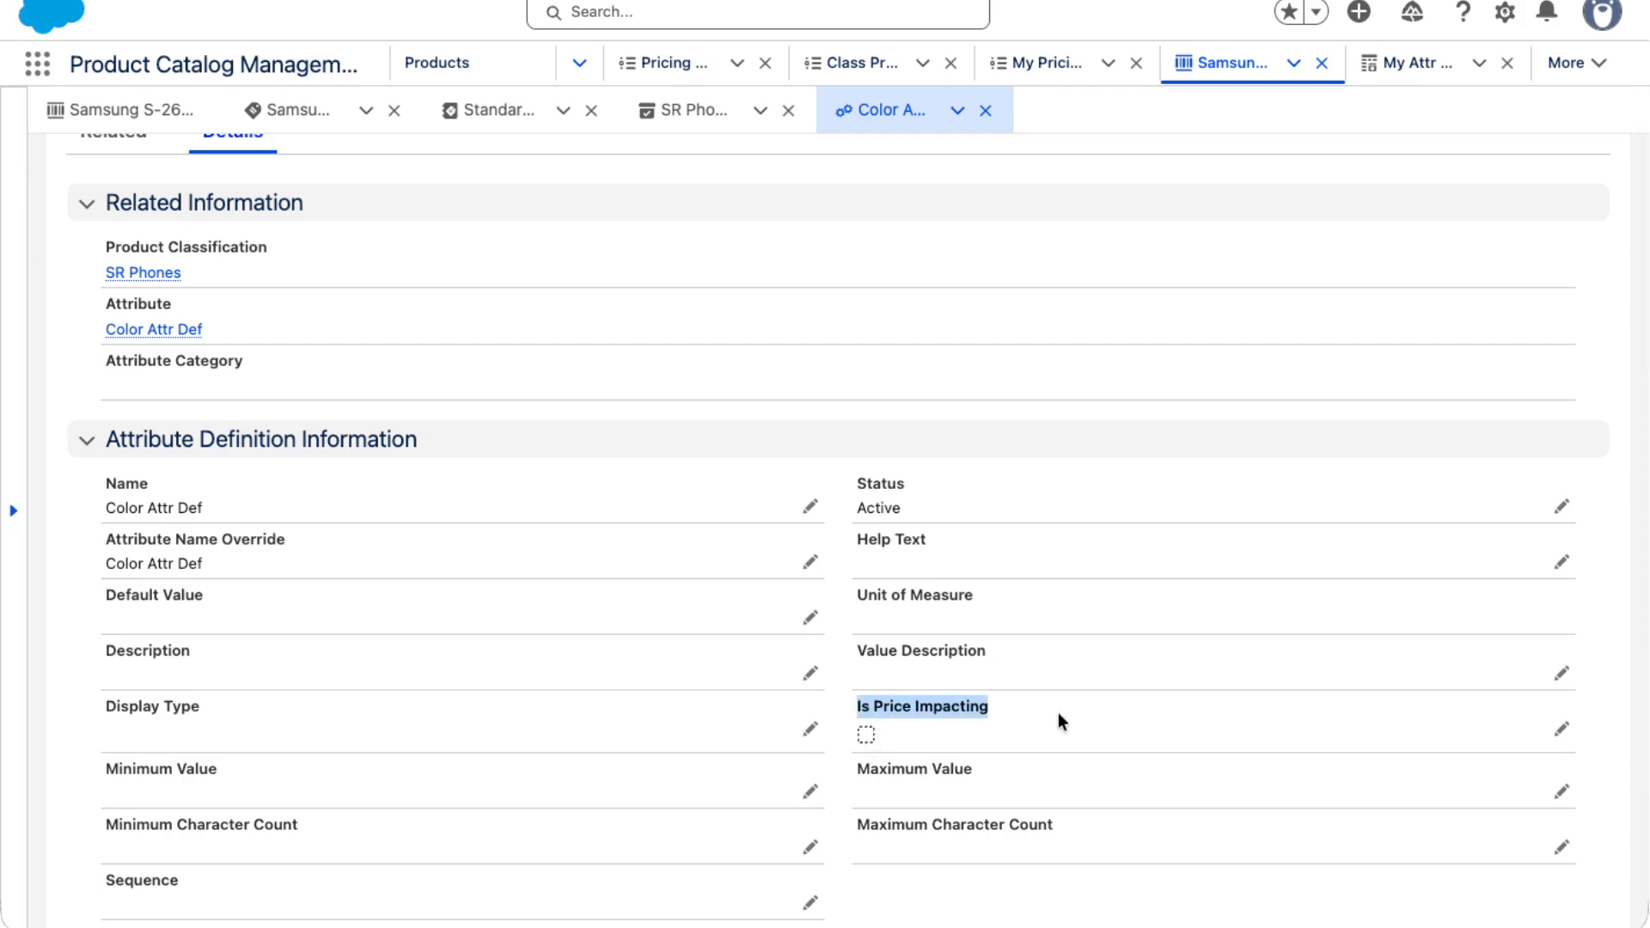
left_click(1165, 776)
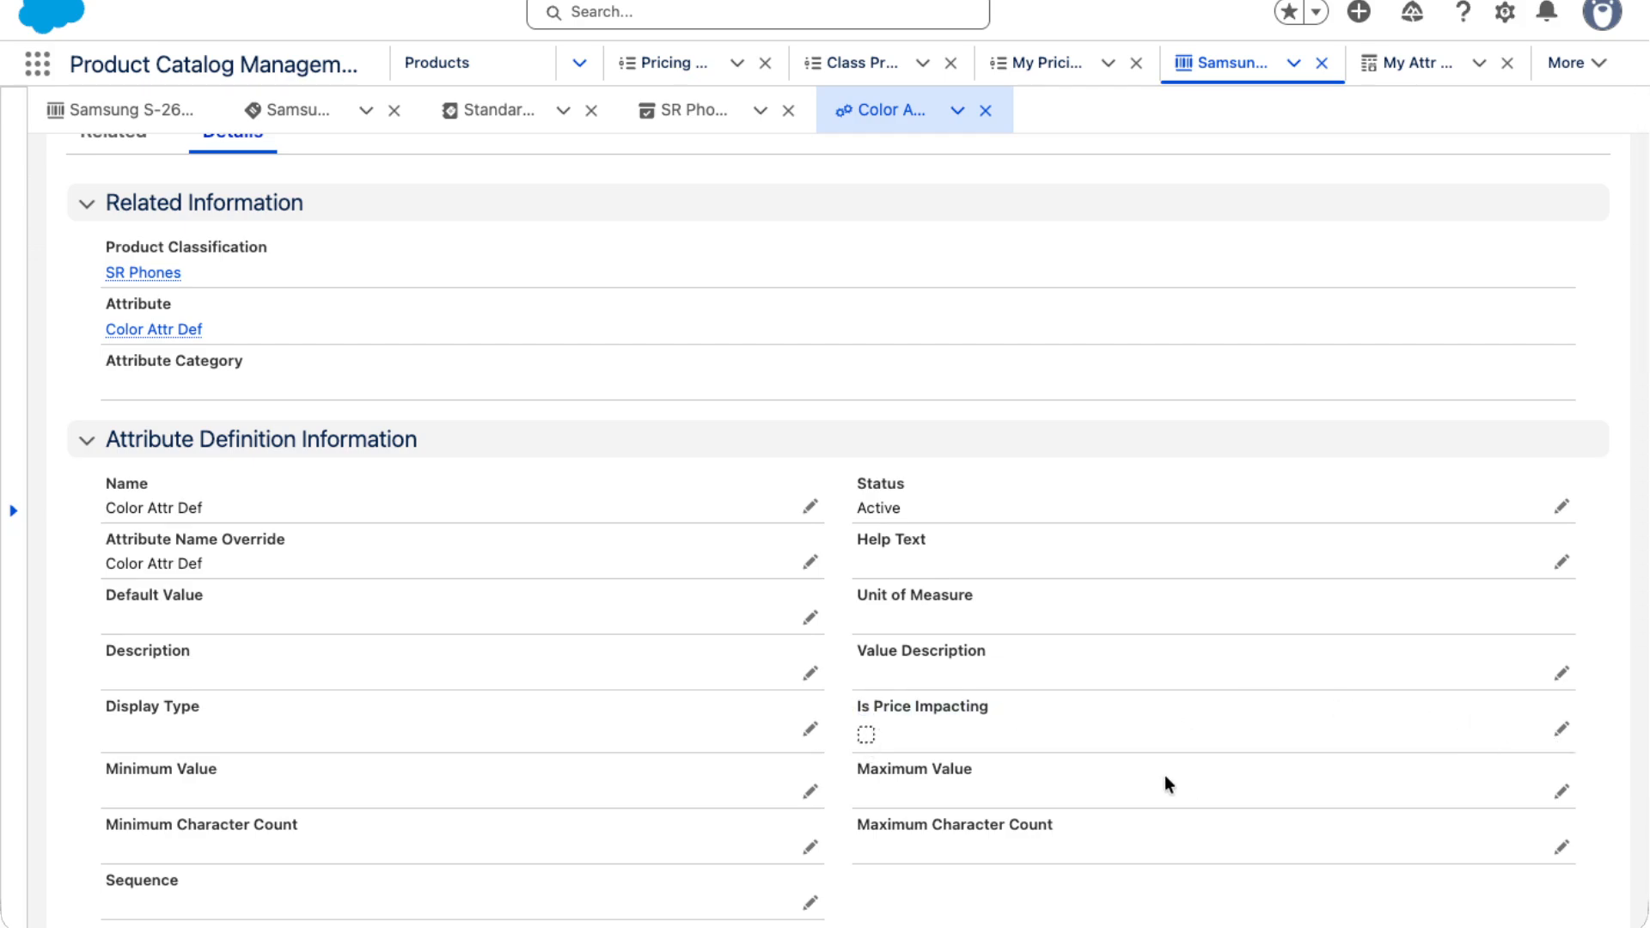
left_click(1561, 729)
left_click(865, 720)
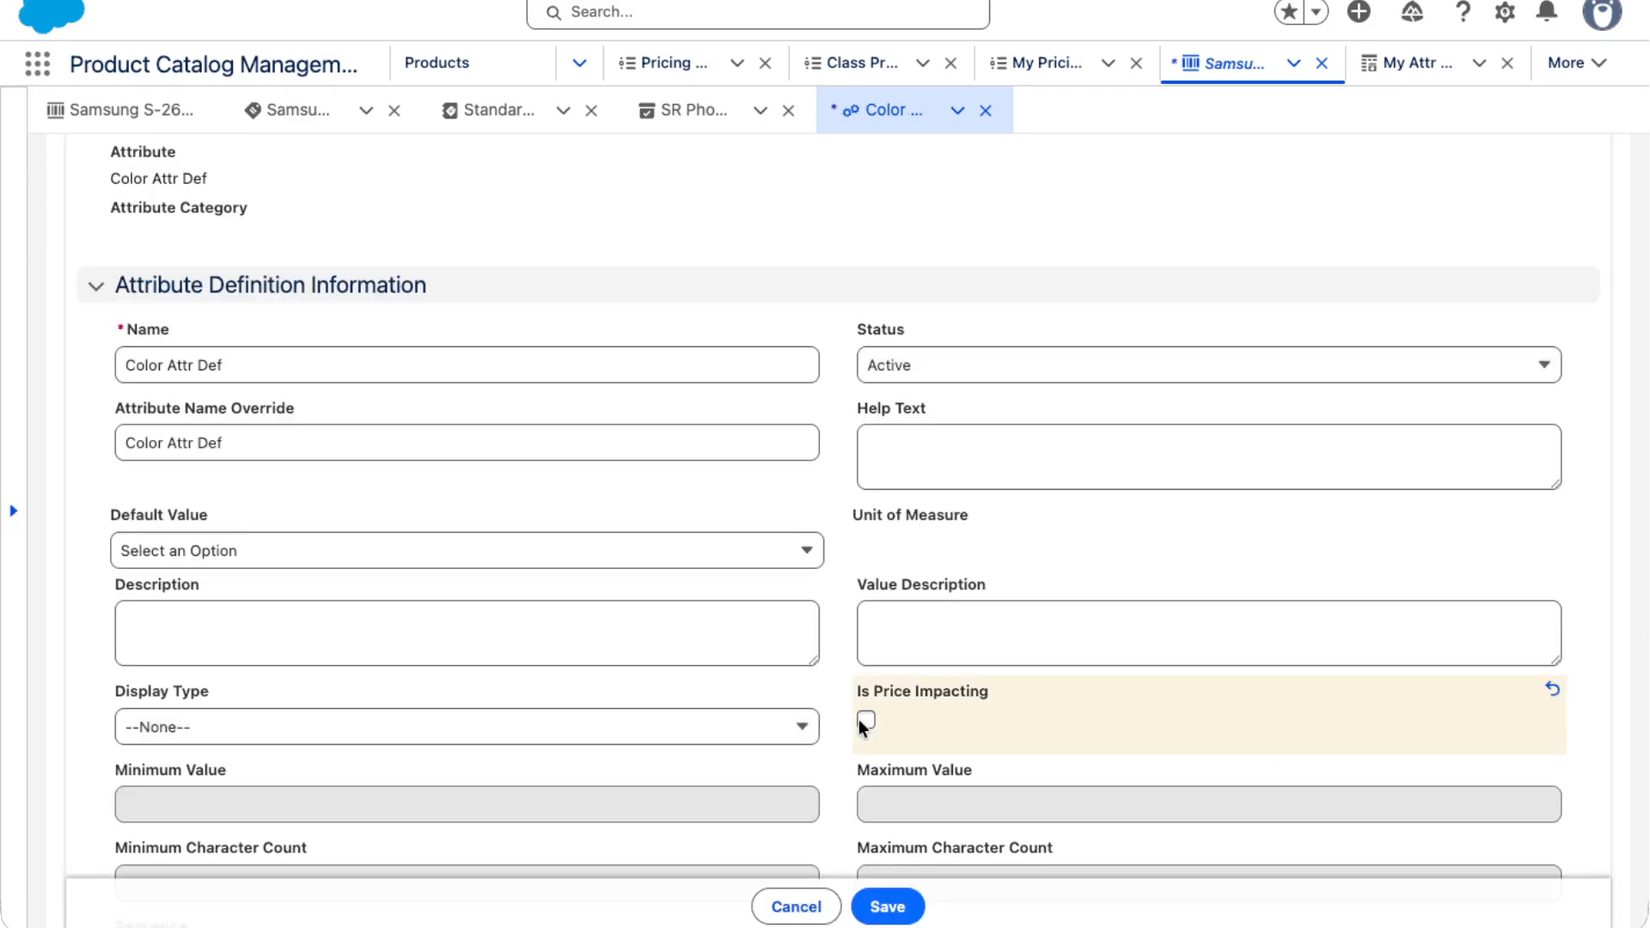
left_click(879, 918)
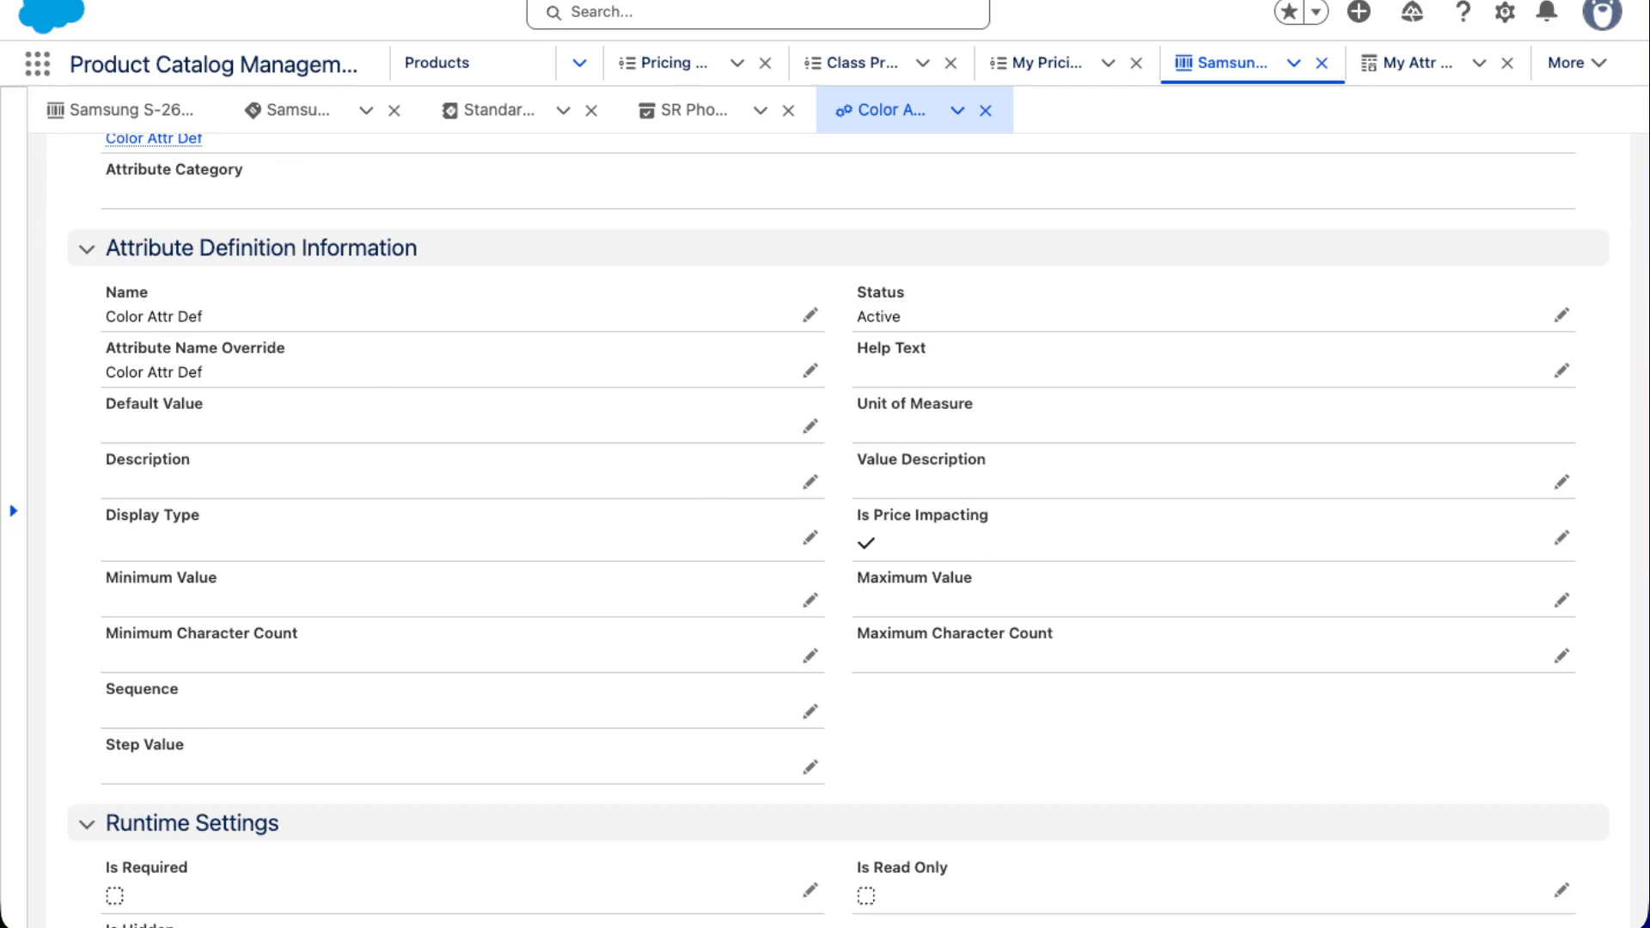
Search for the price adjustment schedules and reopen the My Attr Based Pricing schedule
left_click(103, 110)
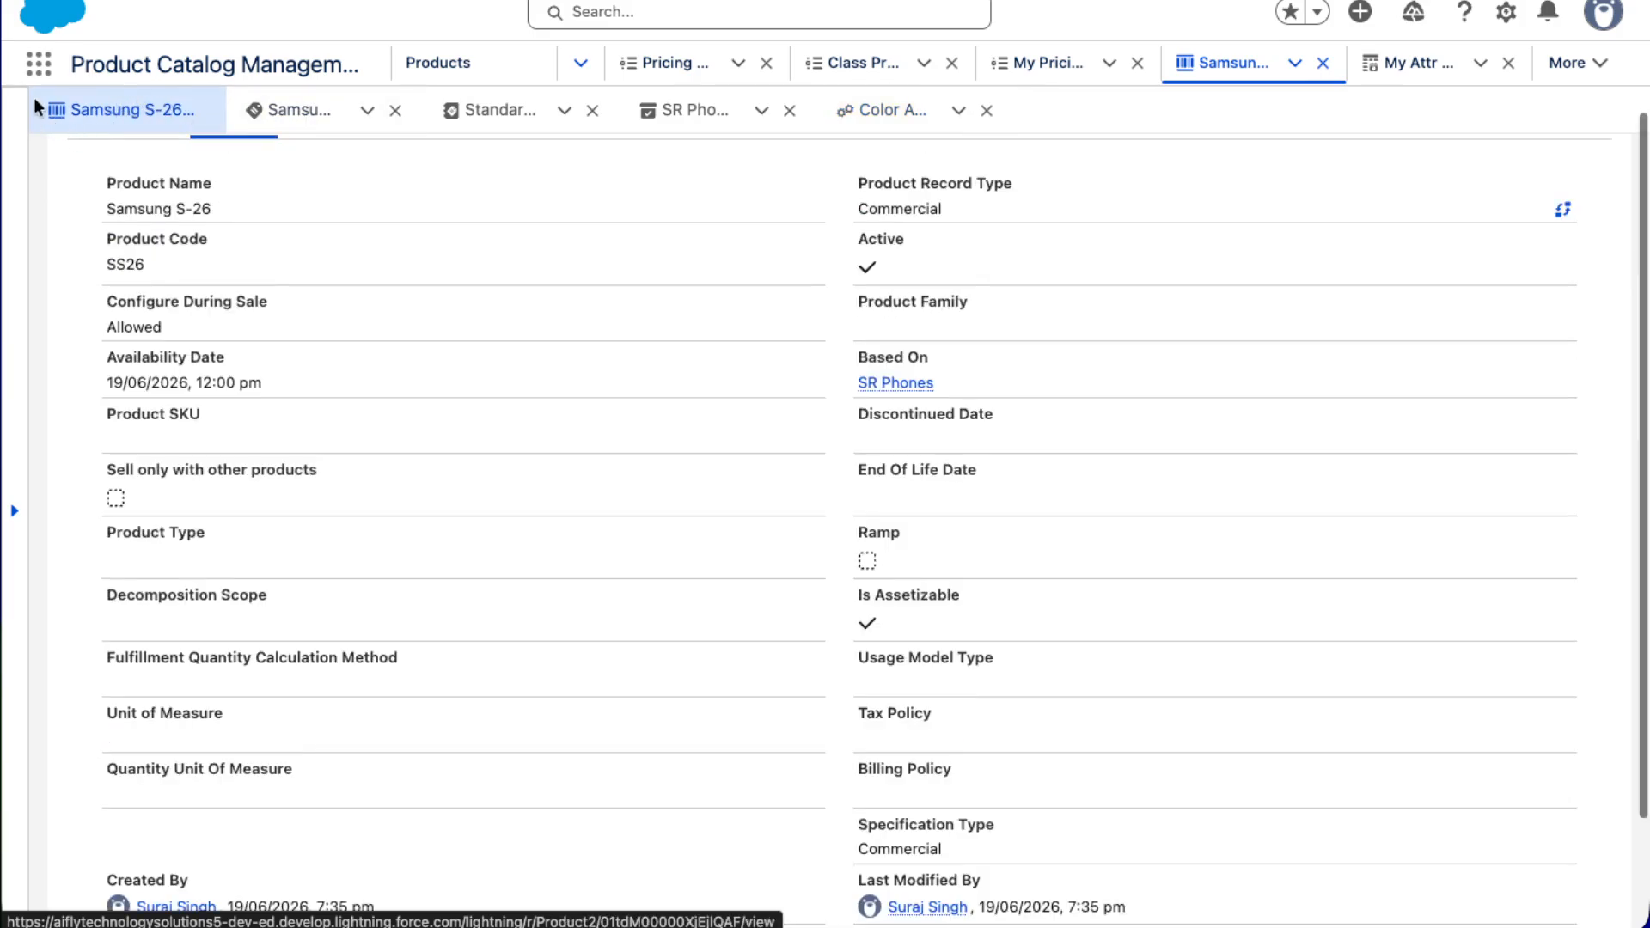
left_click(37, 65)
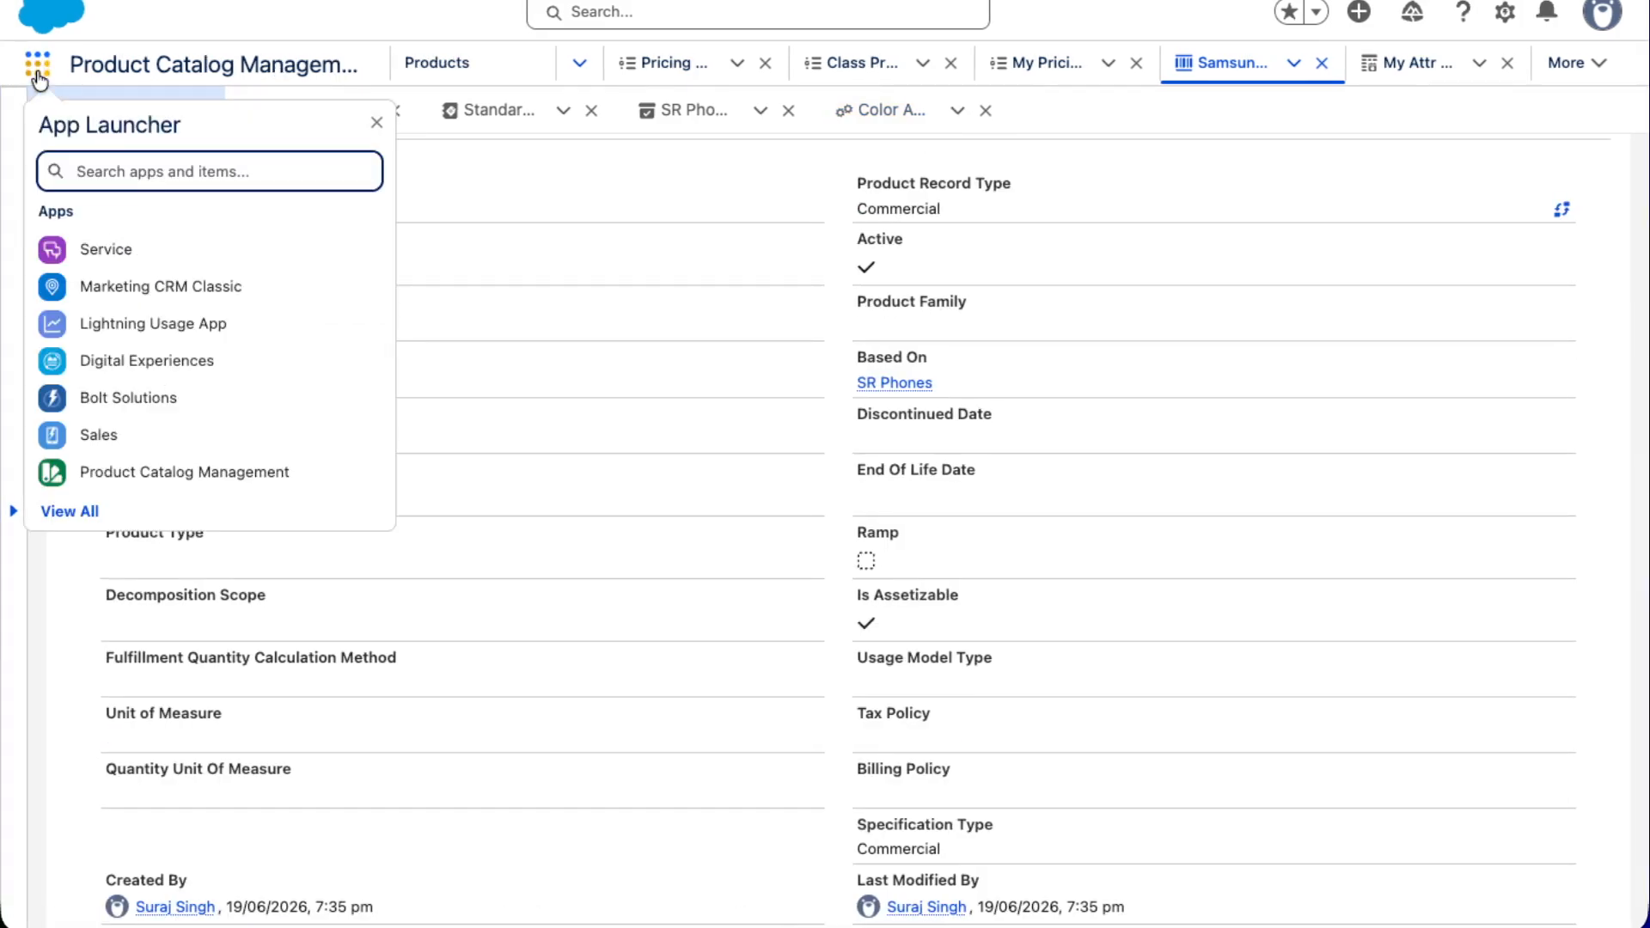
type("Pei")
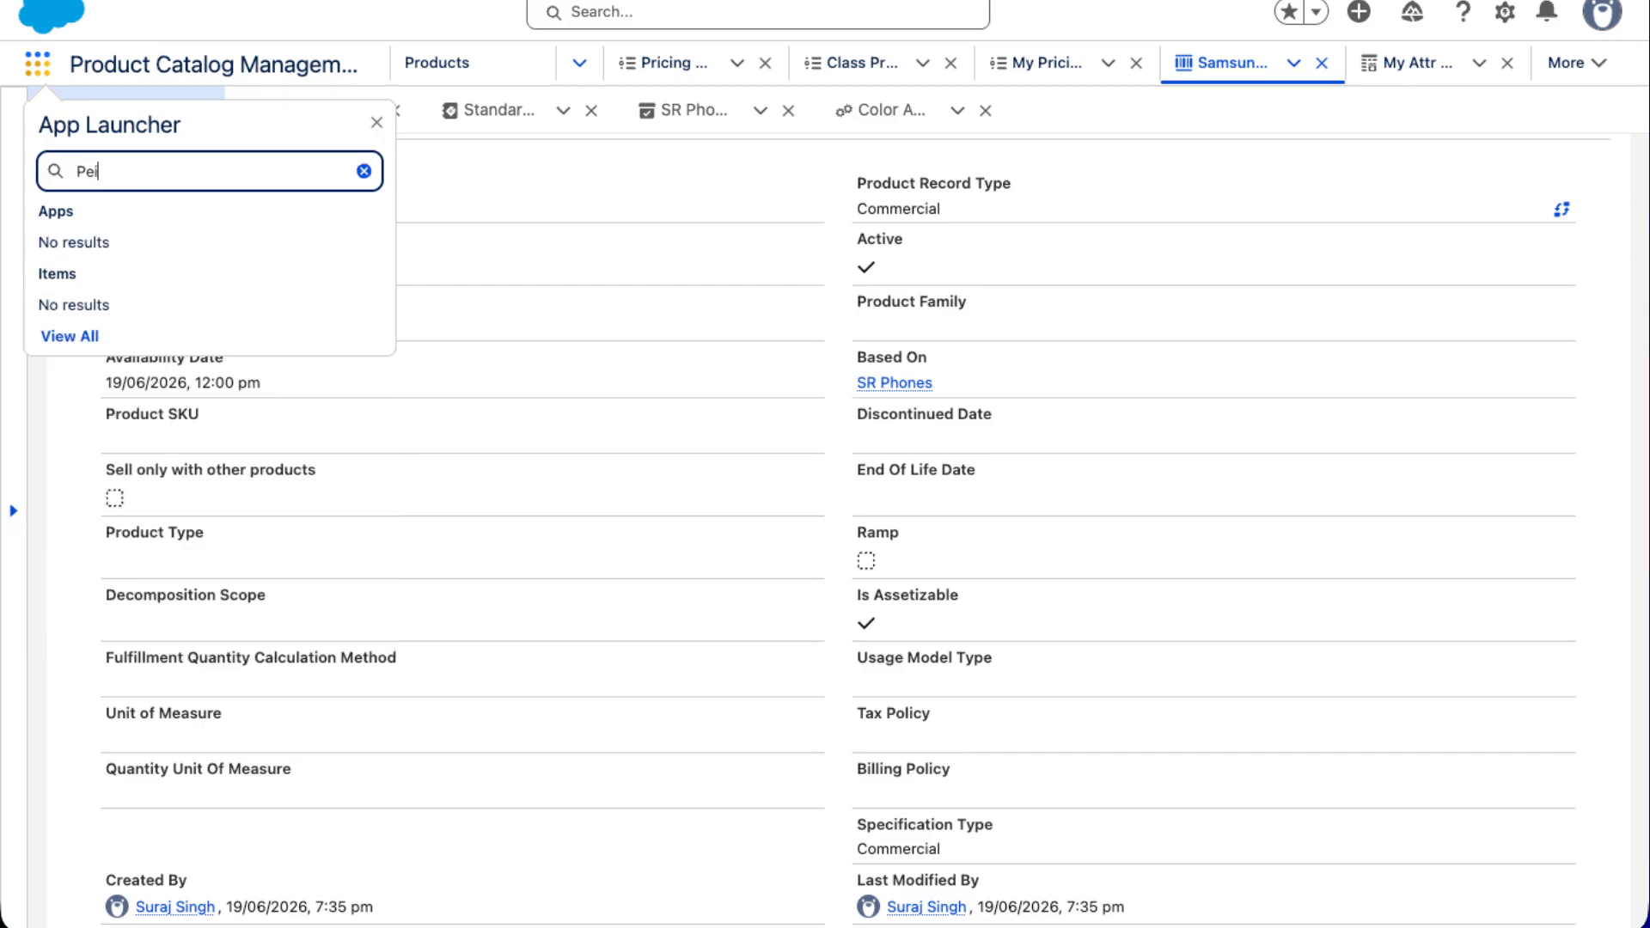
type("c")
type("sch")
key("BackSpace")
key("BackSpace")
key("BackSpace")
key("BackSpace")
key("BackSpace")
key("BackSpace")
key("BackSpace")
key("BackSpace")
type("rice")
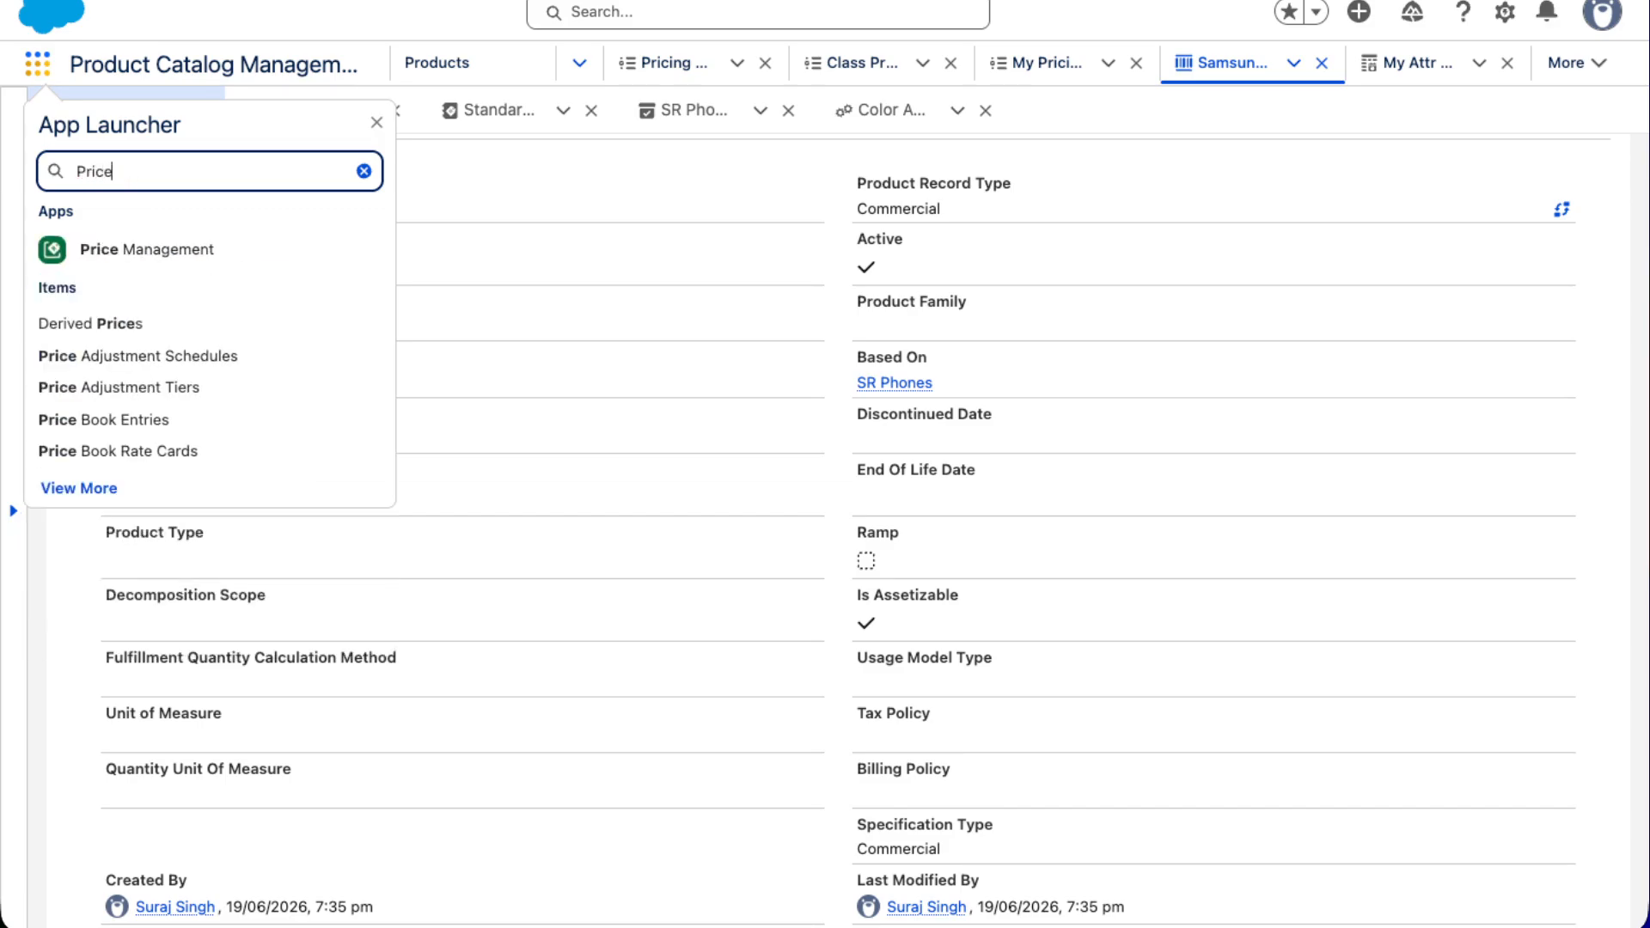
type(" a")
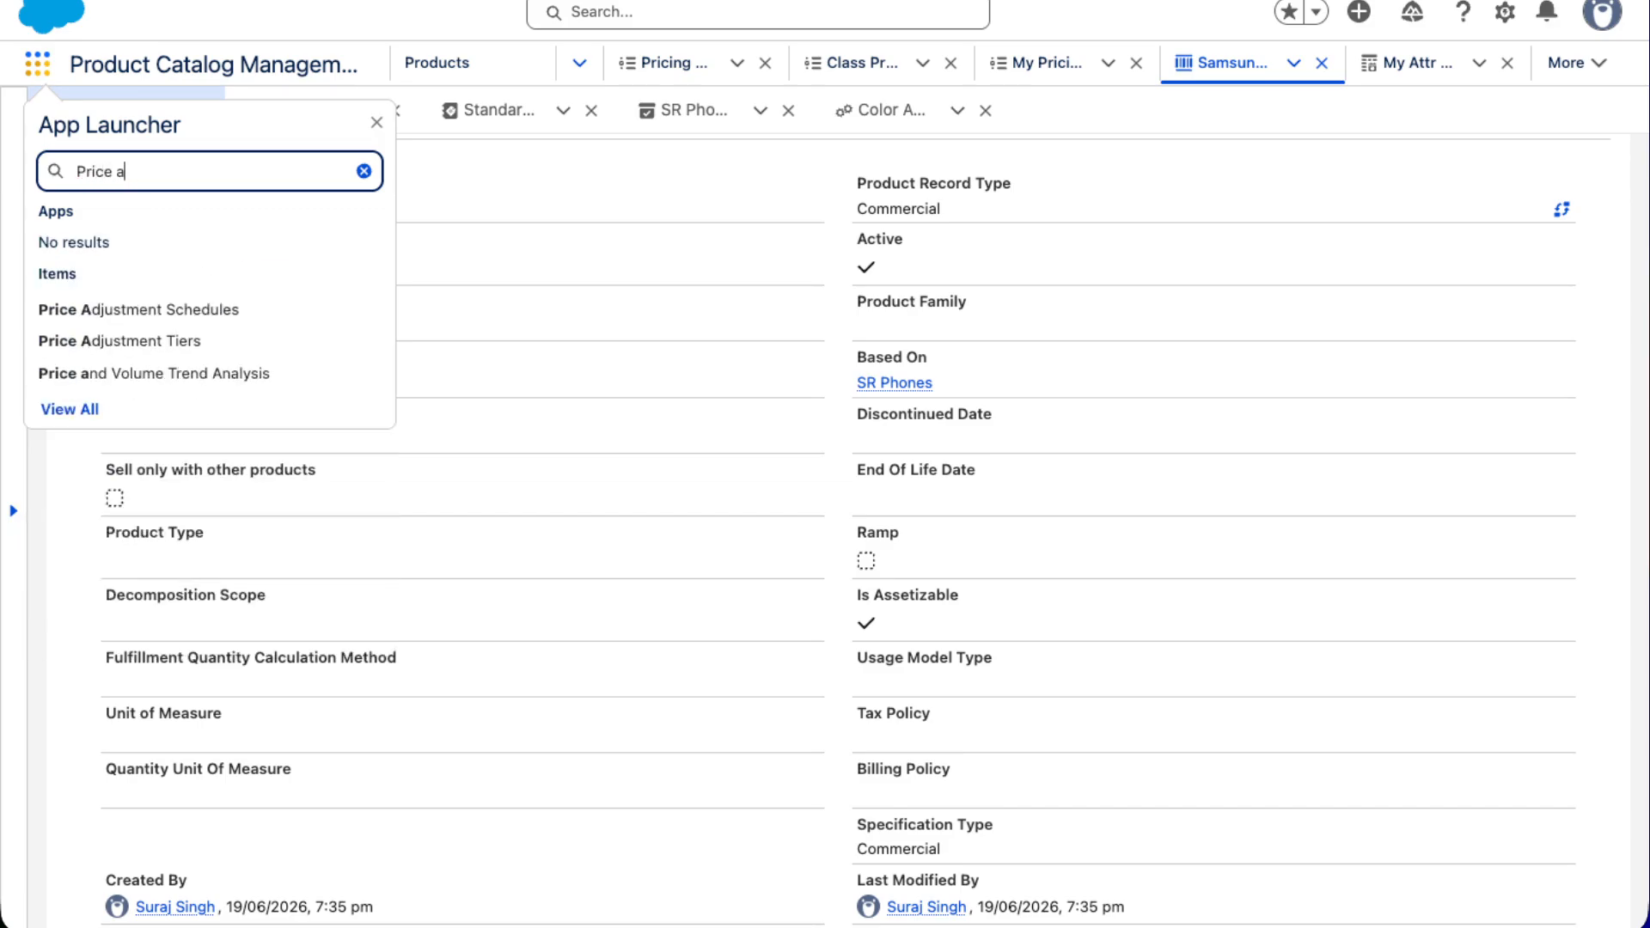
left_click(136, 311)
left_click(234, 319)
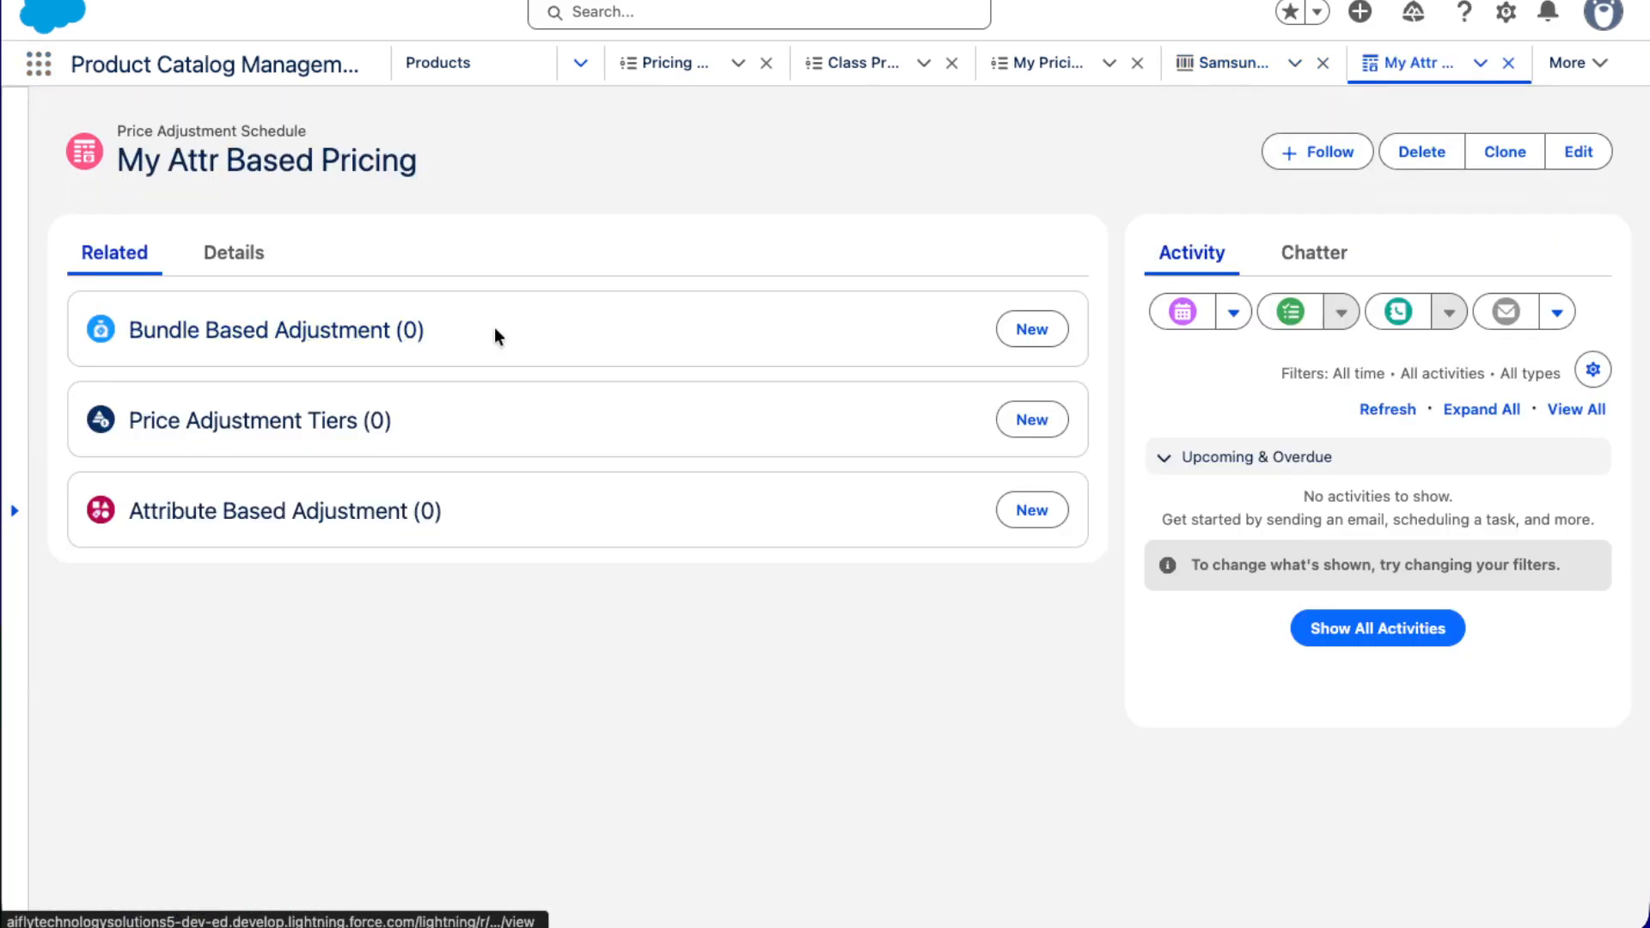
Start a new attribute based adjustment for Samsung S-26 with the One Time selling model and Override adjustment type
left_click(1032, 510)
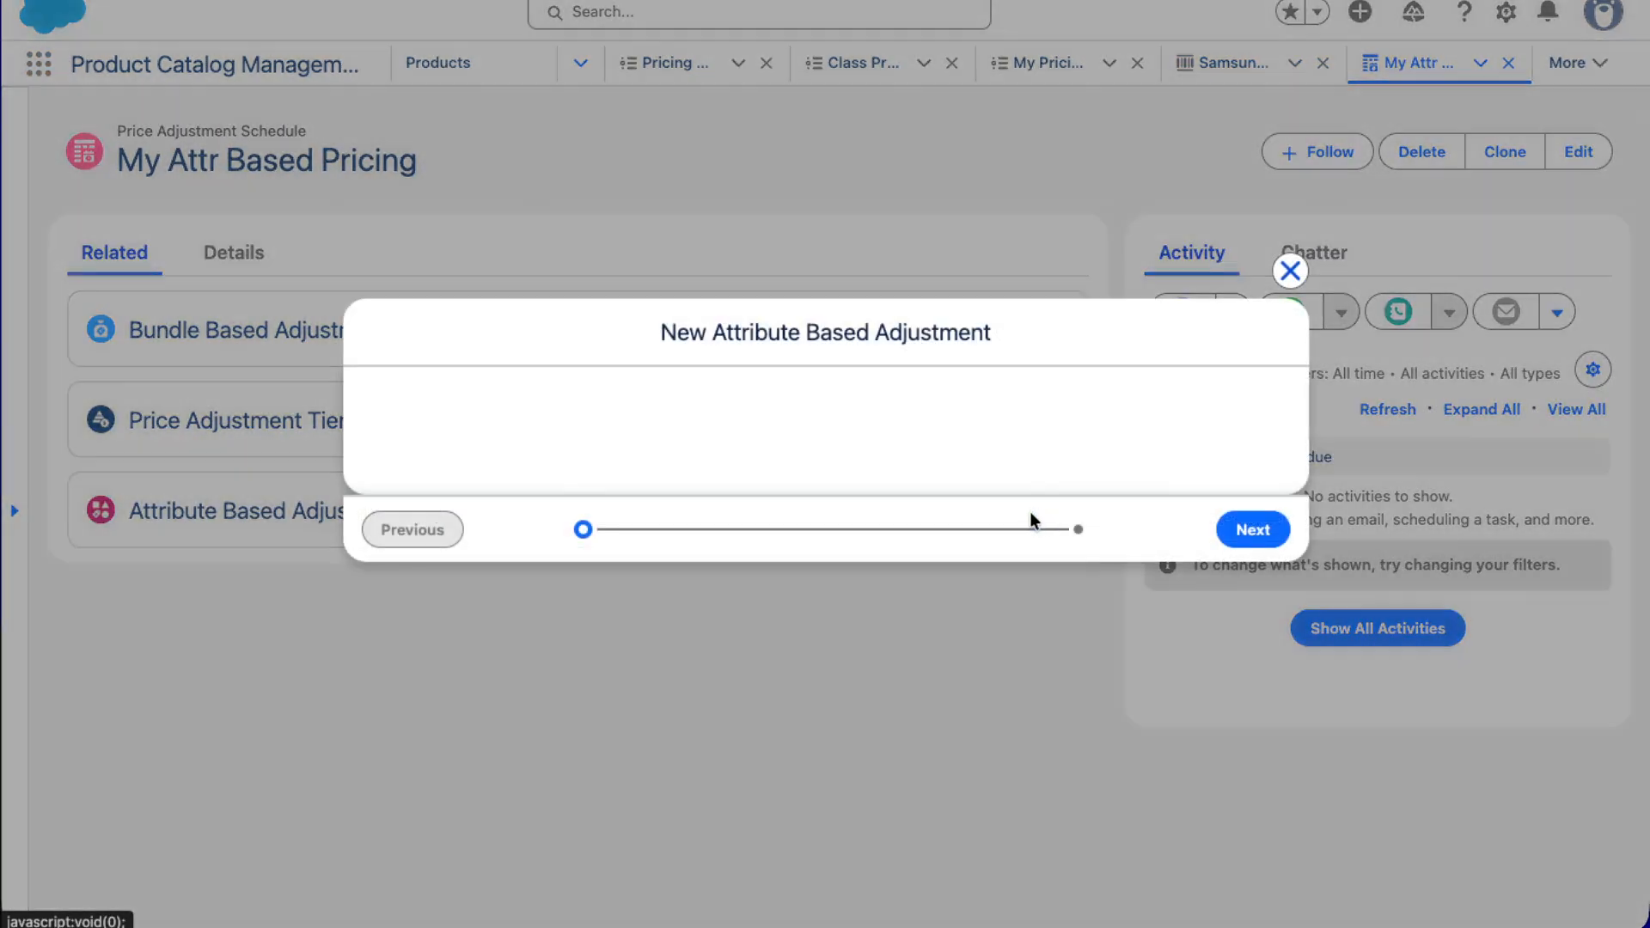
left_click(502, 318)
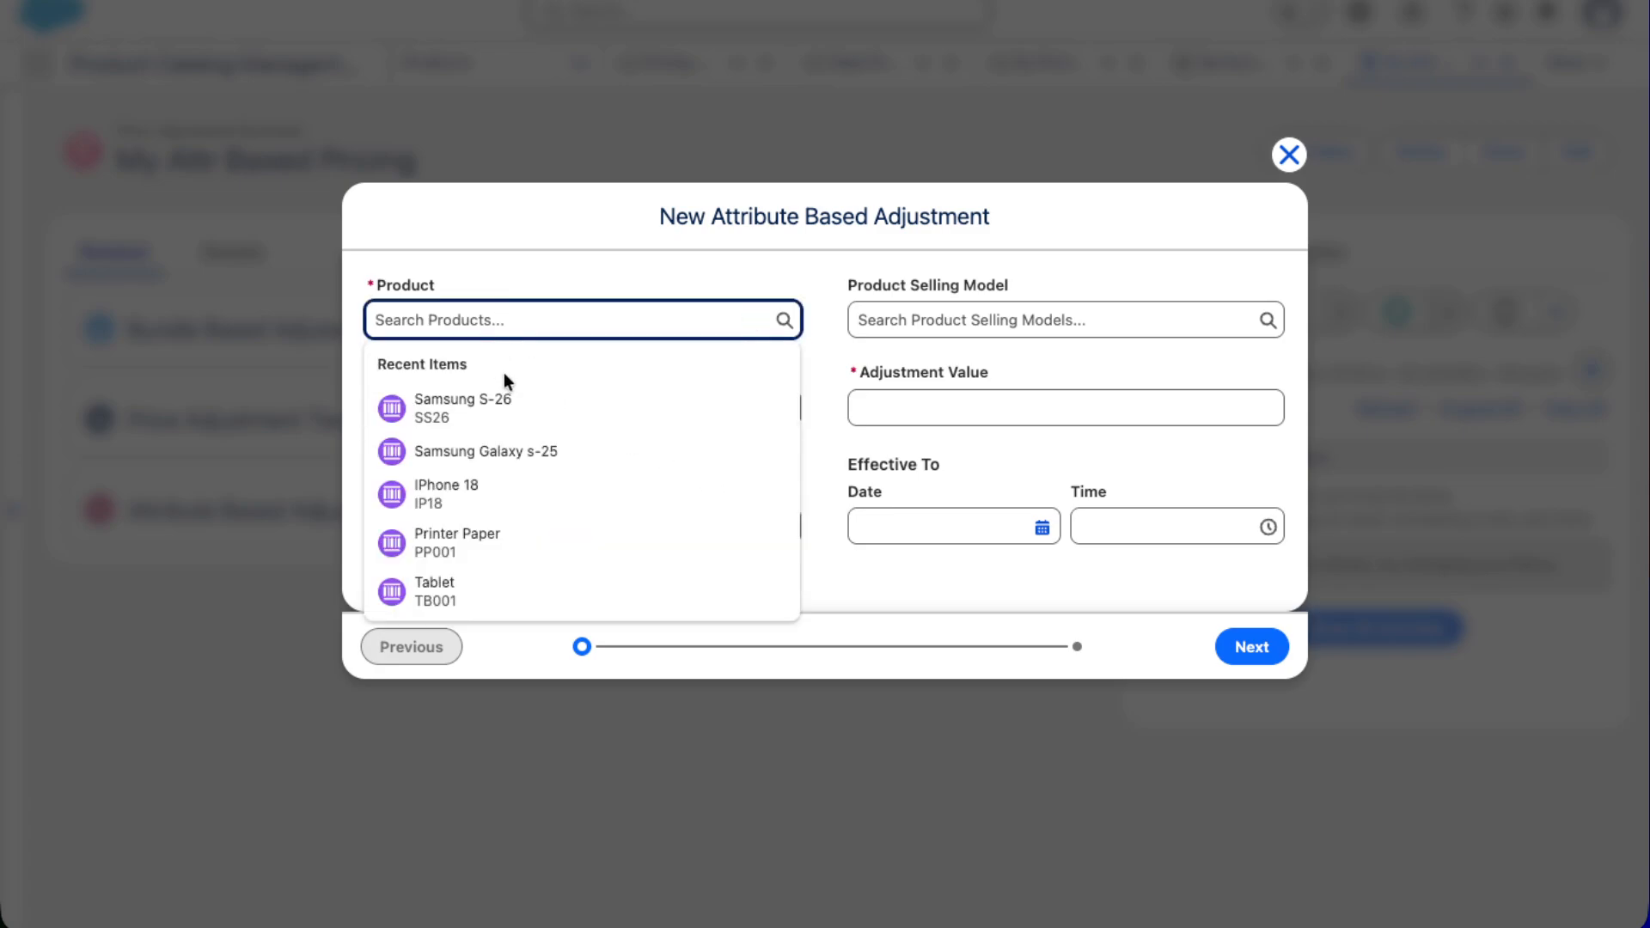
left_click(498, 416)
left_click(1088, 313)
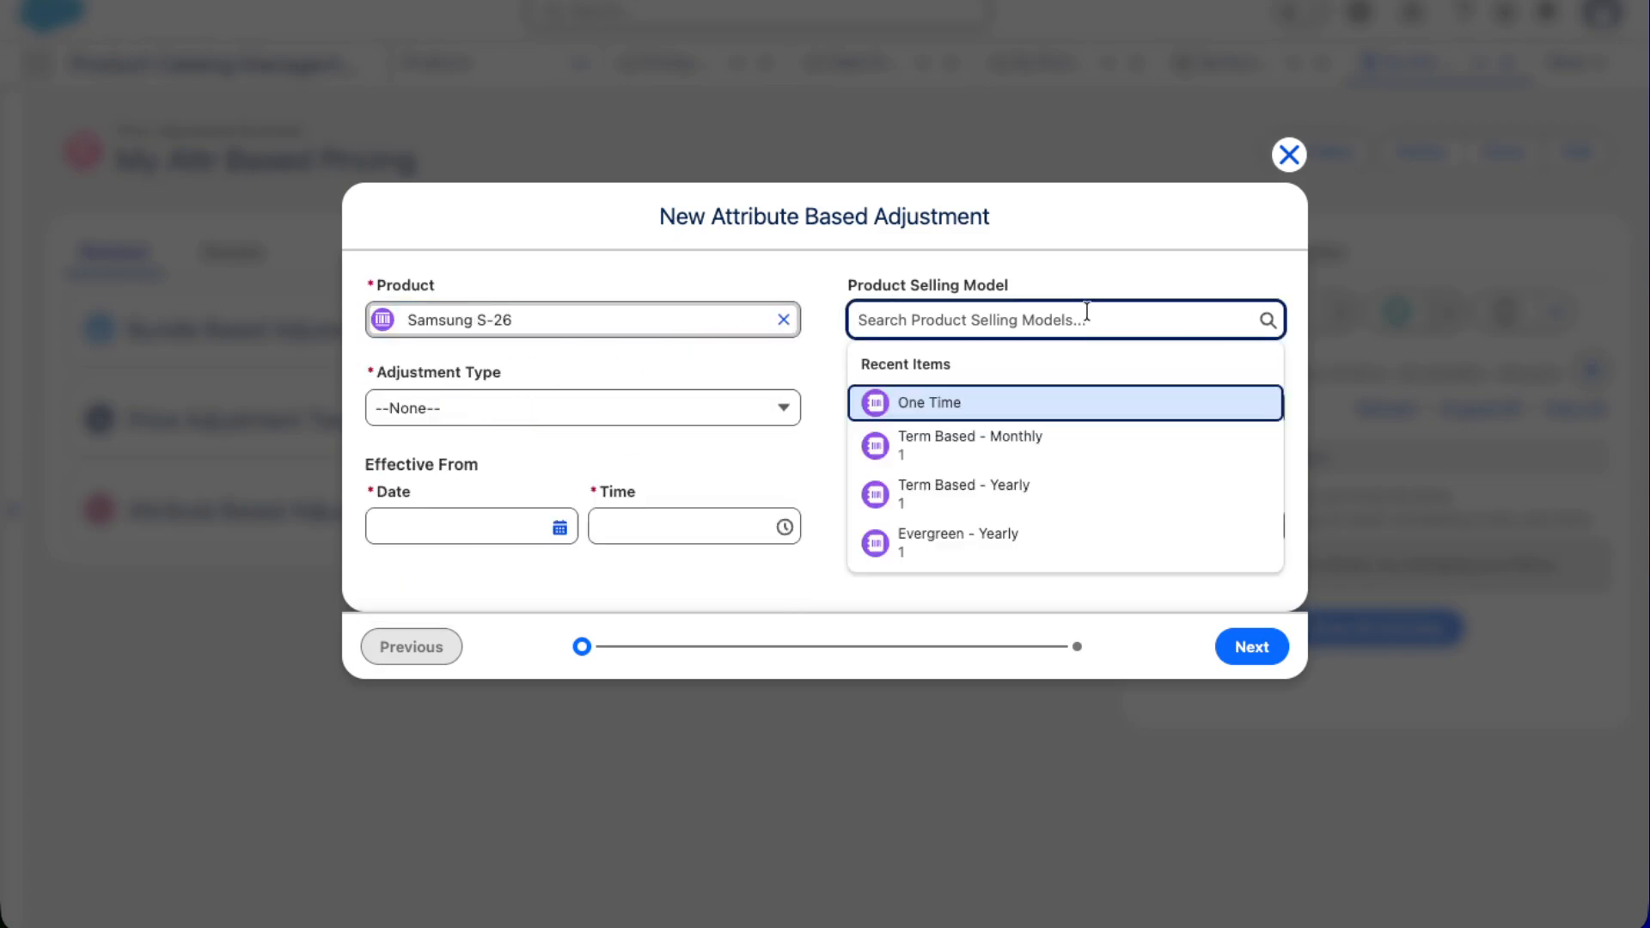
left_click(927, 403)
left_click(576, 421)
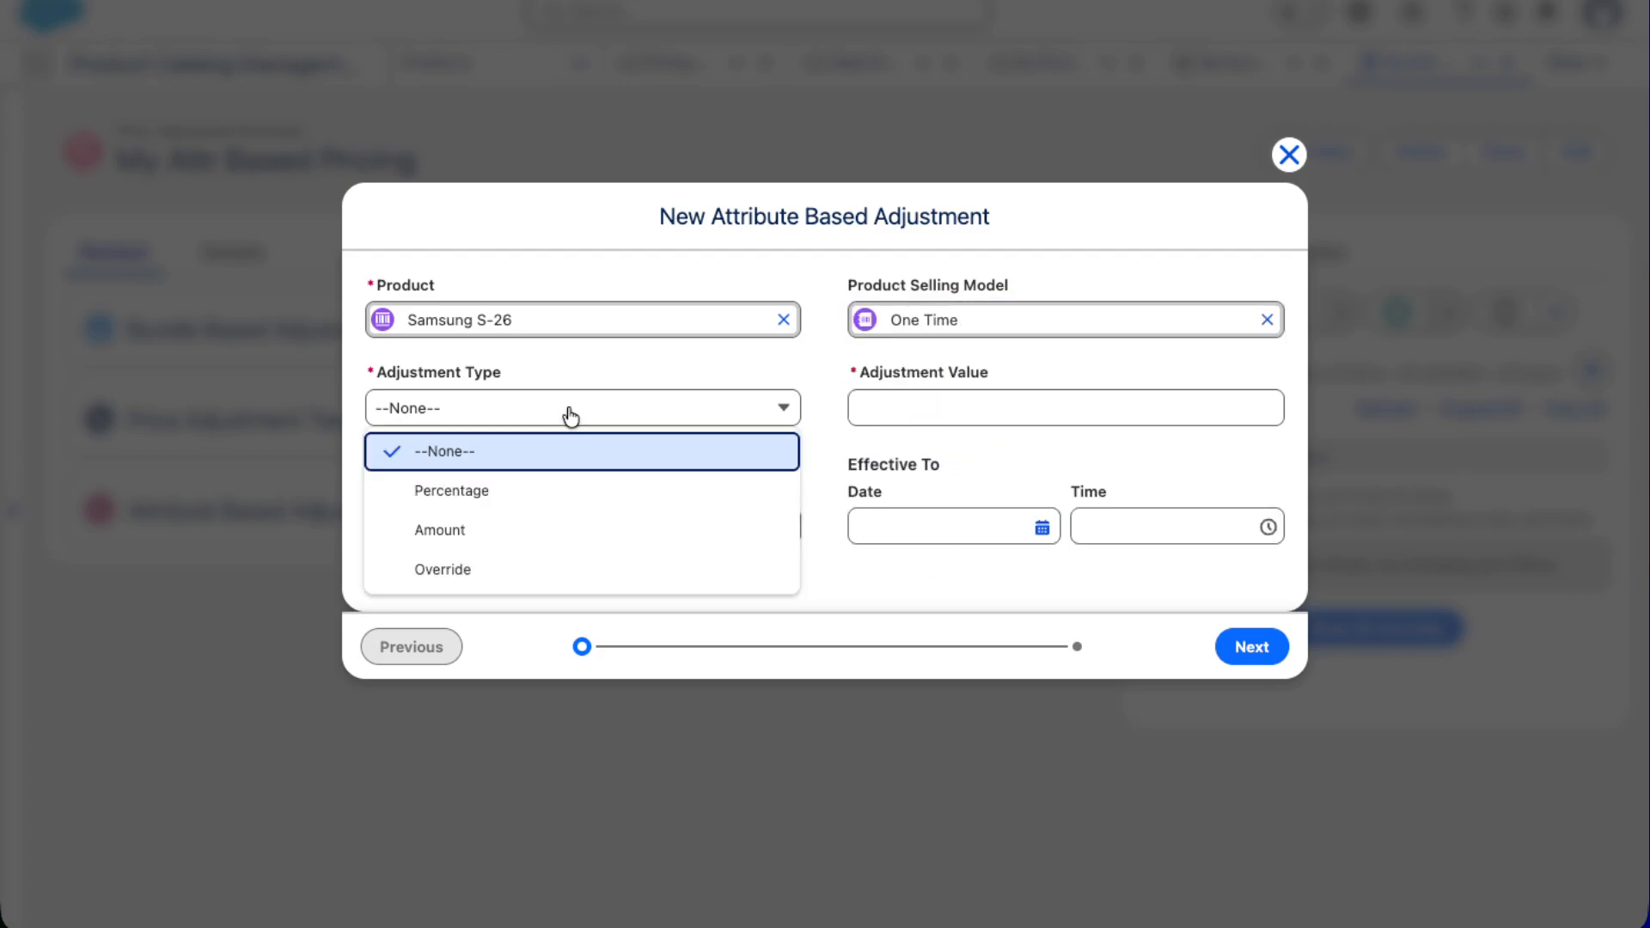
left_click(443, 571)
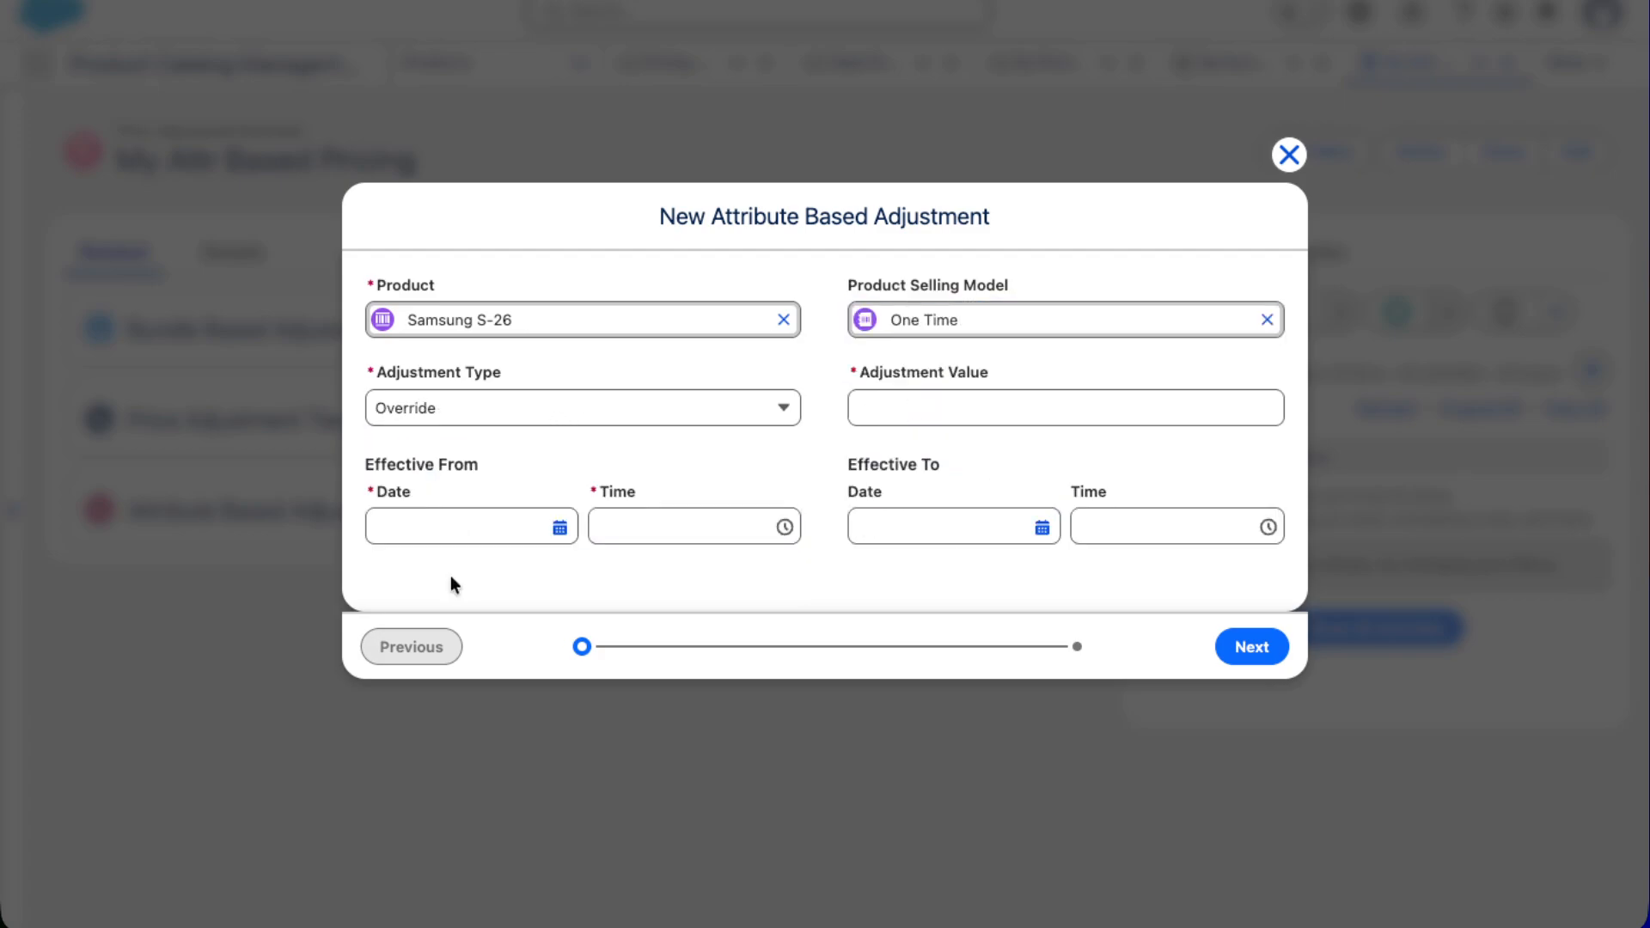
Set the adjustment value to 155000, effective from 21-Jun-2026 with no end date, and continue to the attribute conditions
left_click(878, 413)
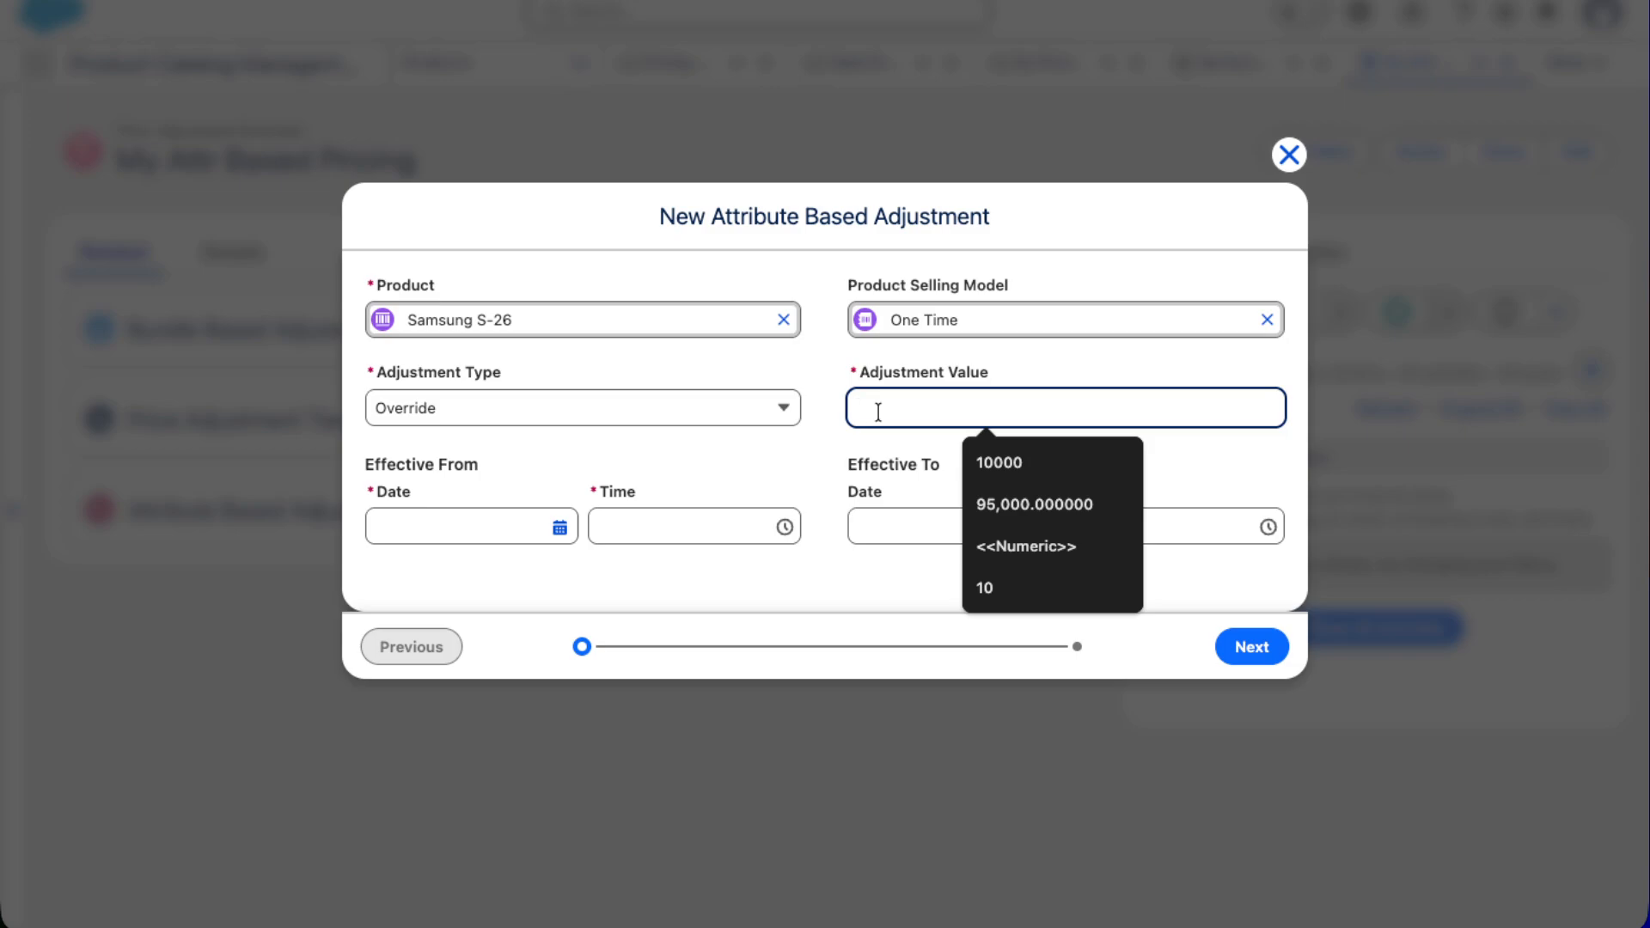
type("1")
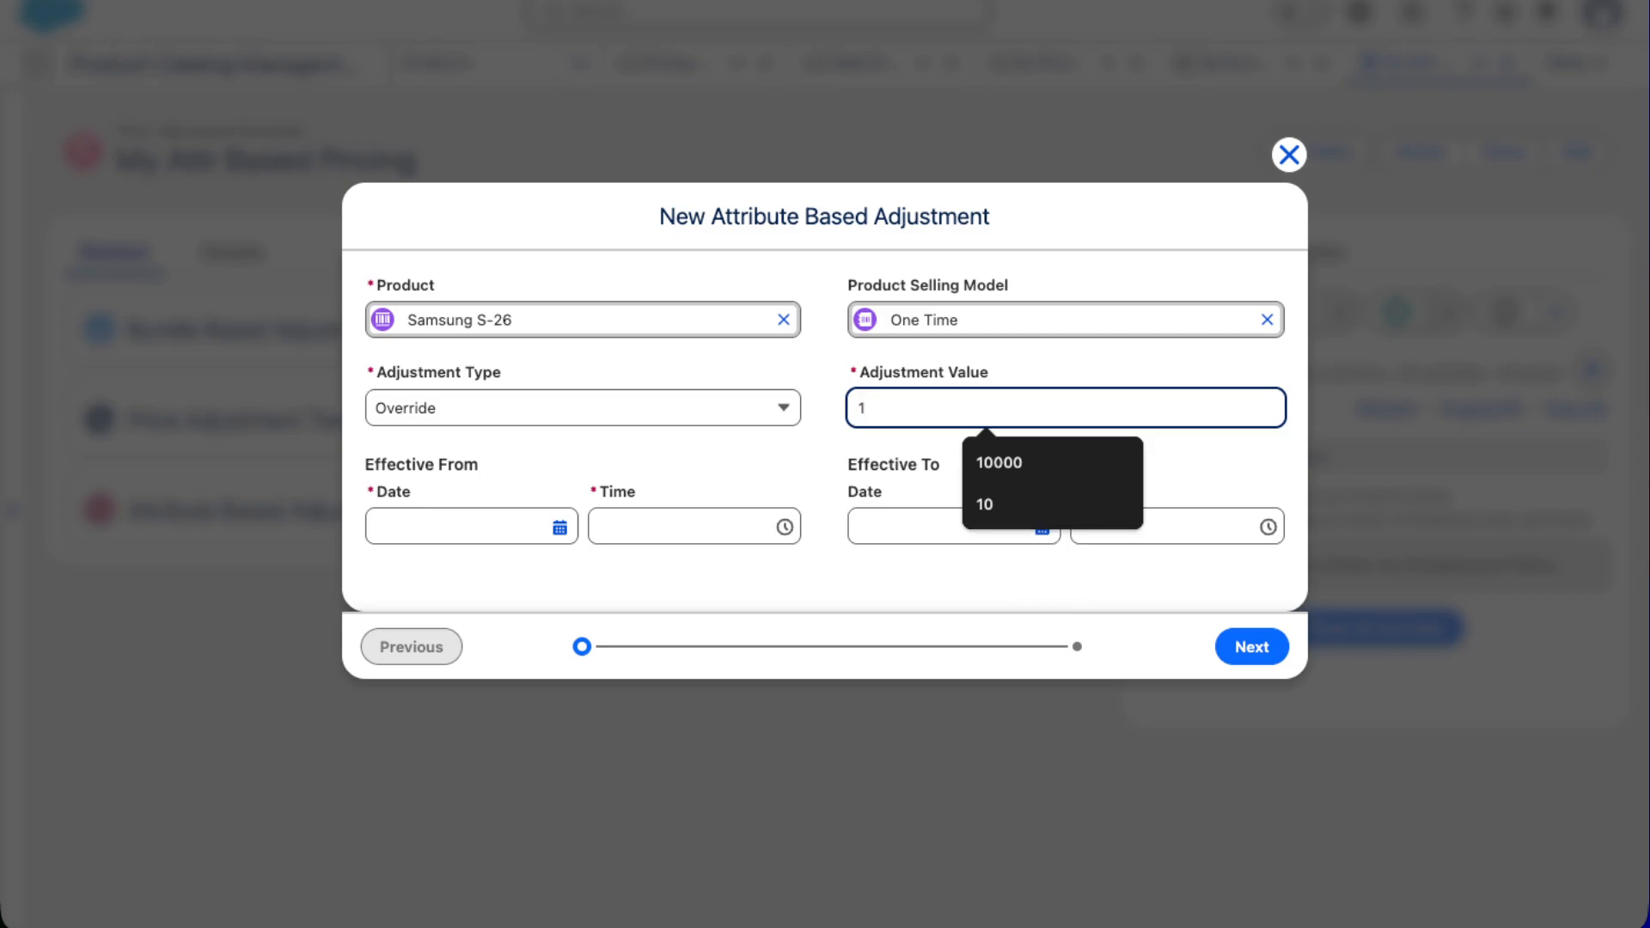
type("55000")
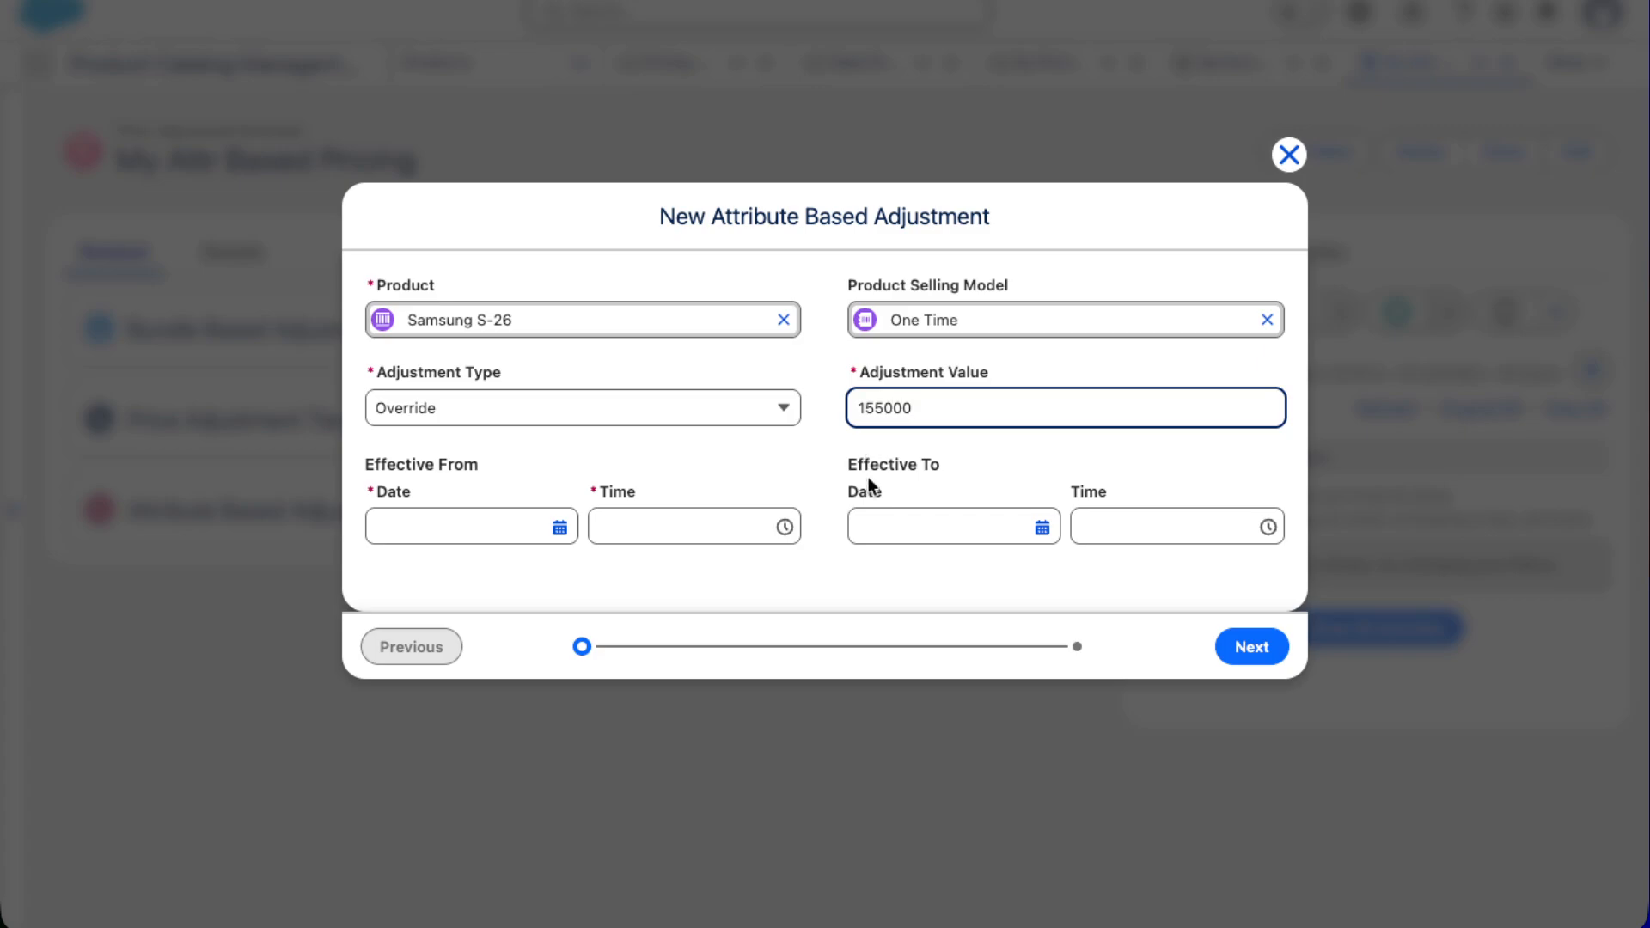
left_click(777, 456)
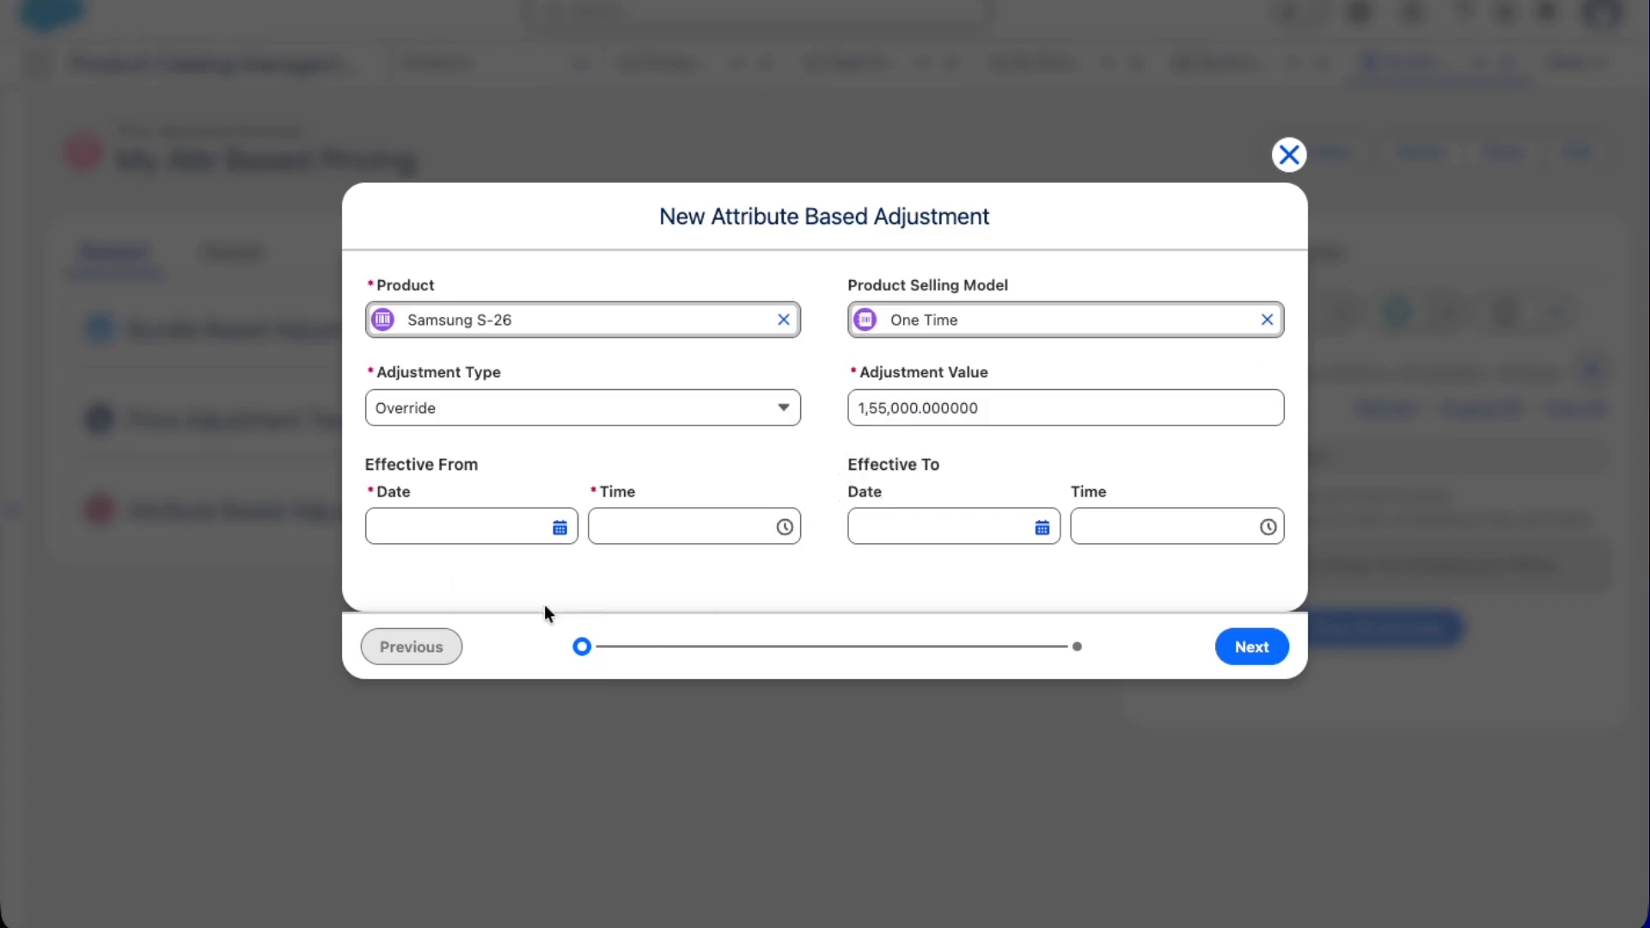
left_click(551, 526)
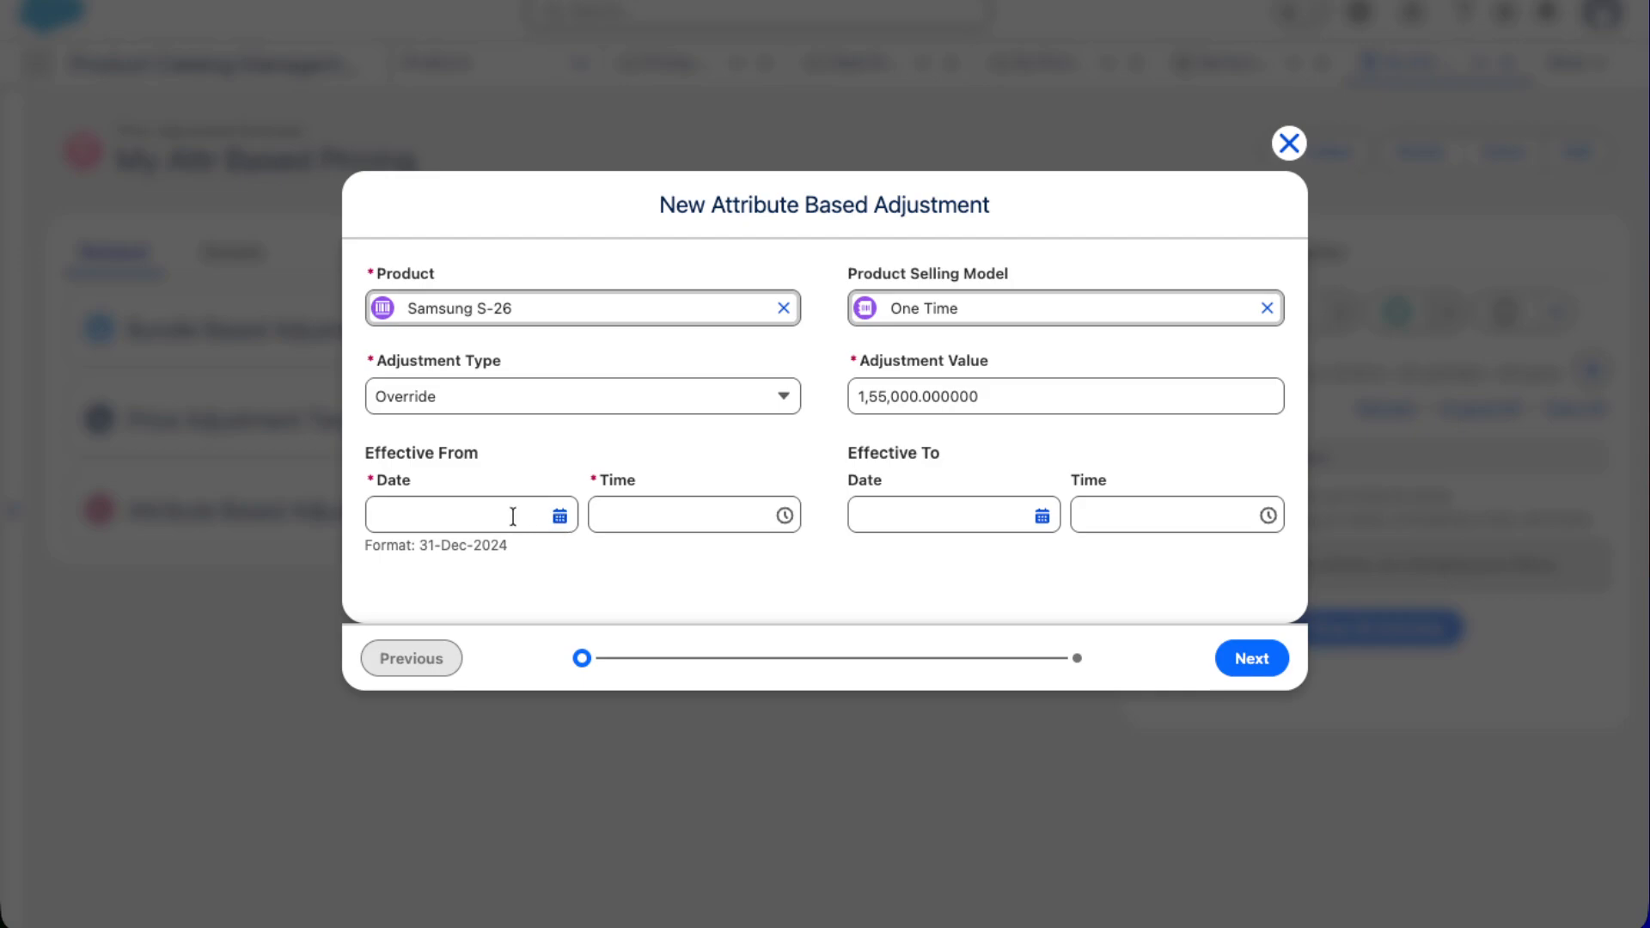
left_click(513, 517)
left_click(387, 344)
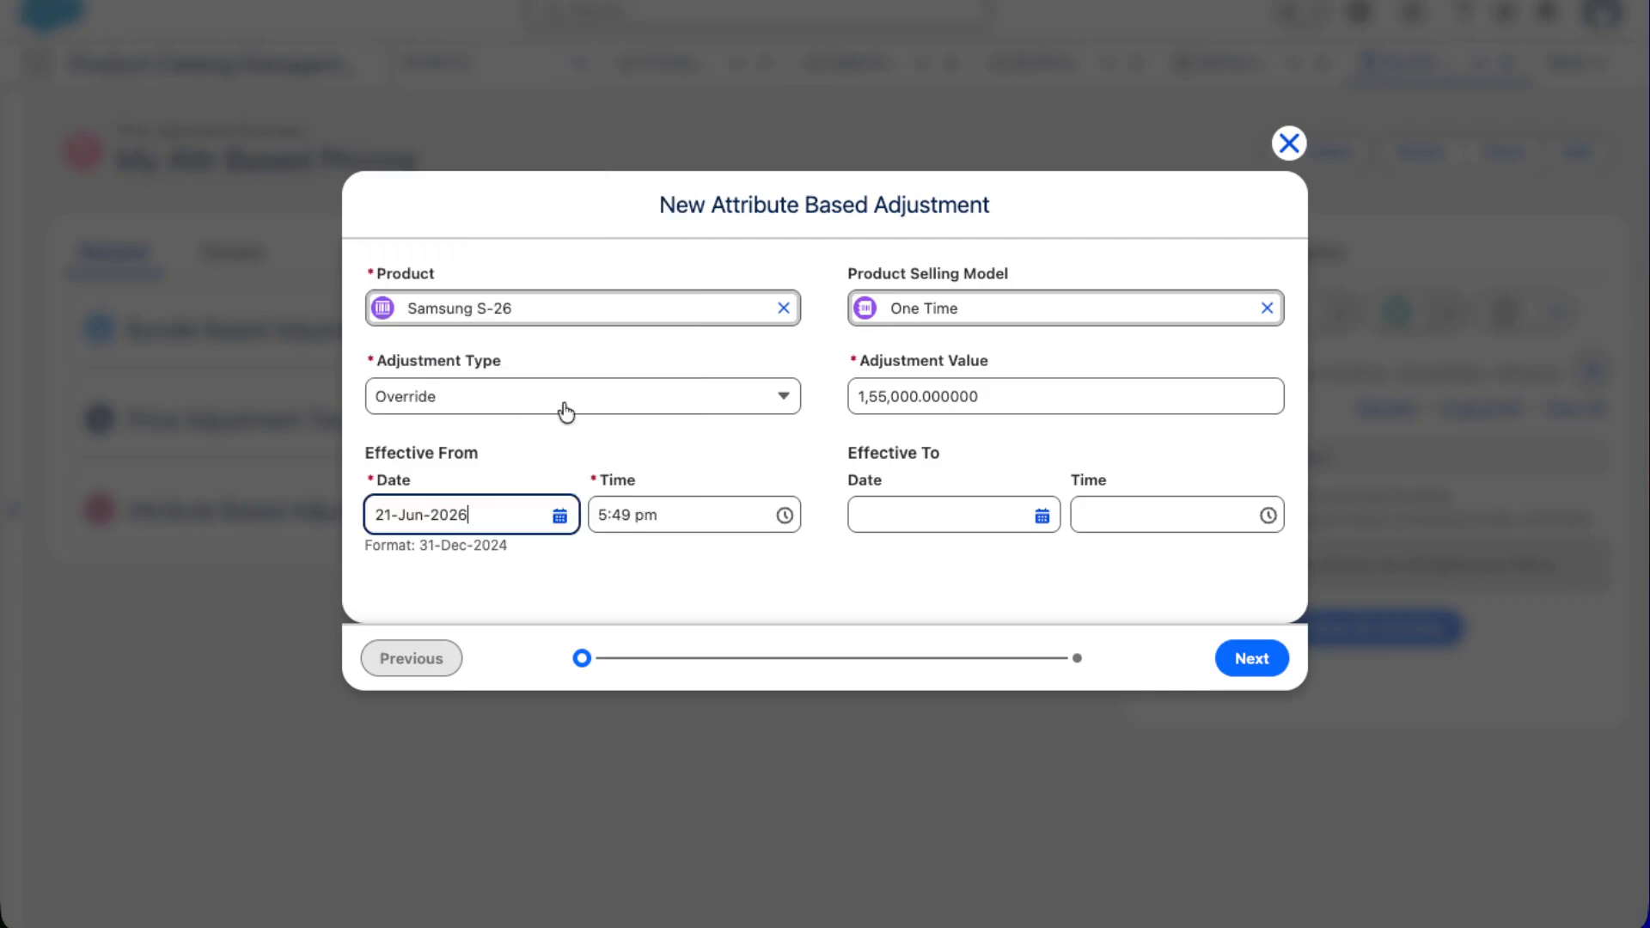
left_click(1040, 516)
left_click(802, 593)
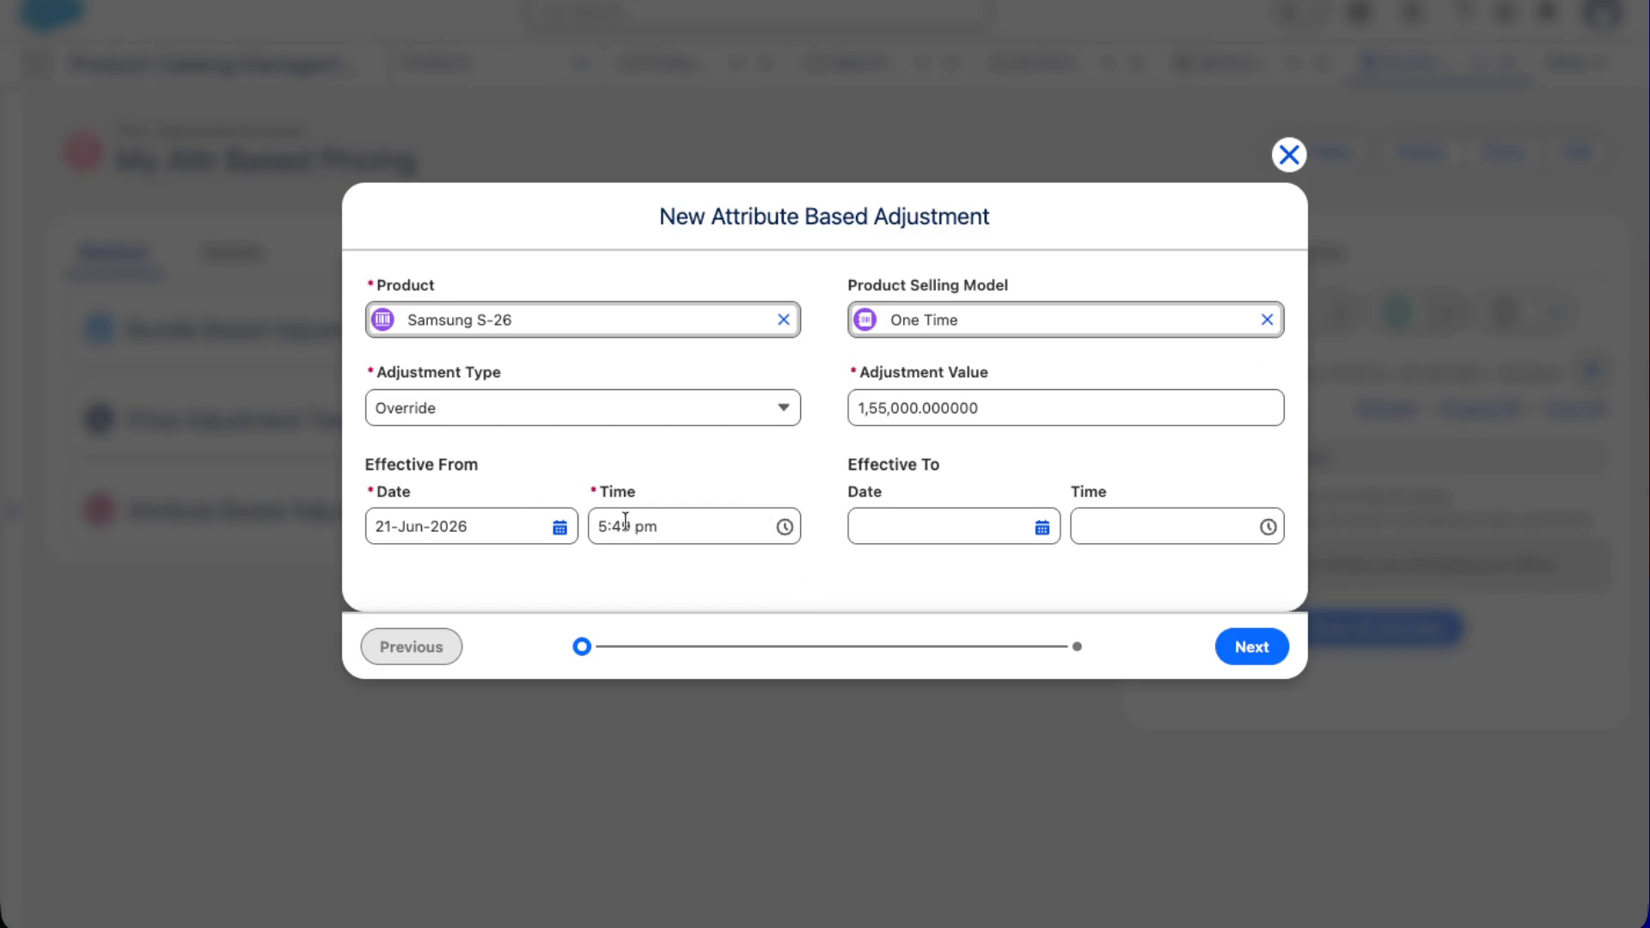
left_click(1248, 646)
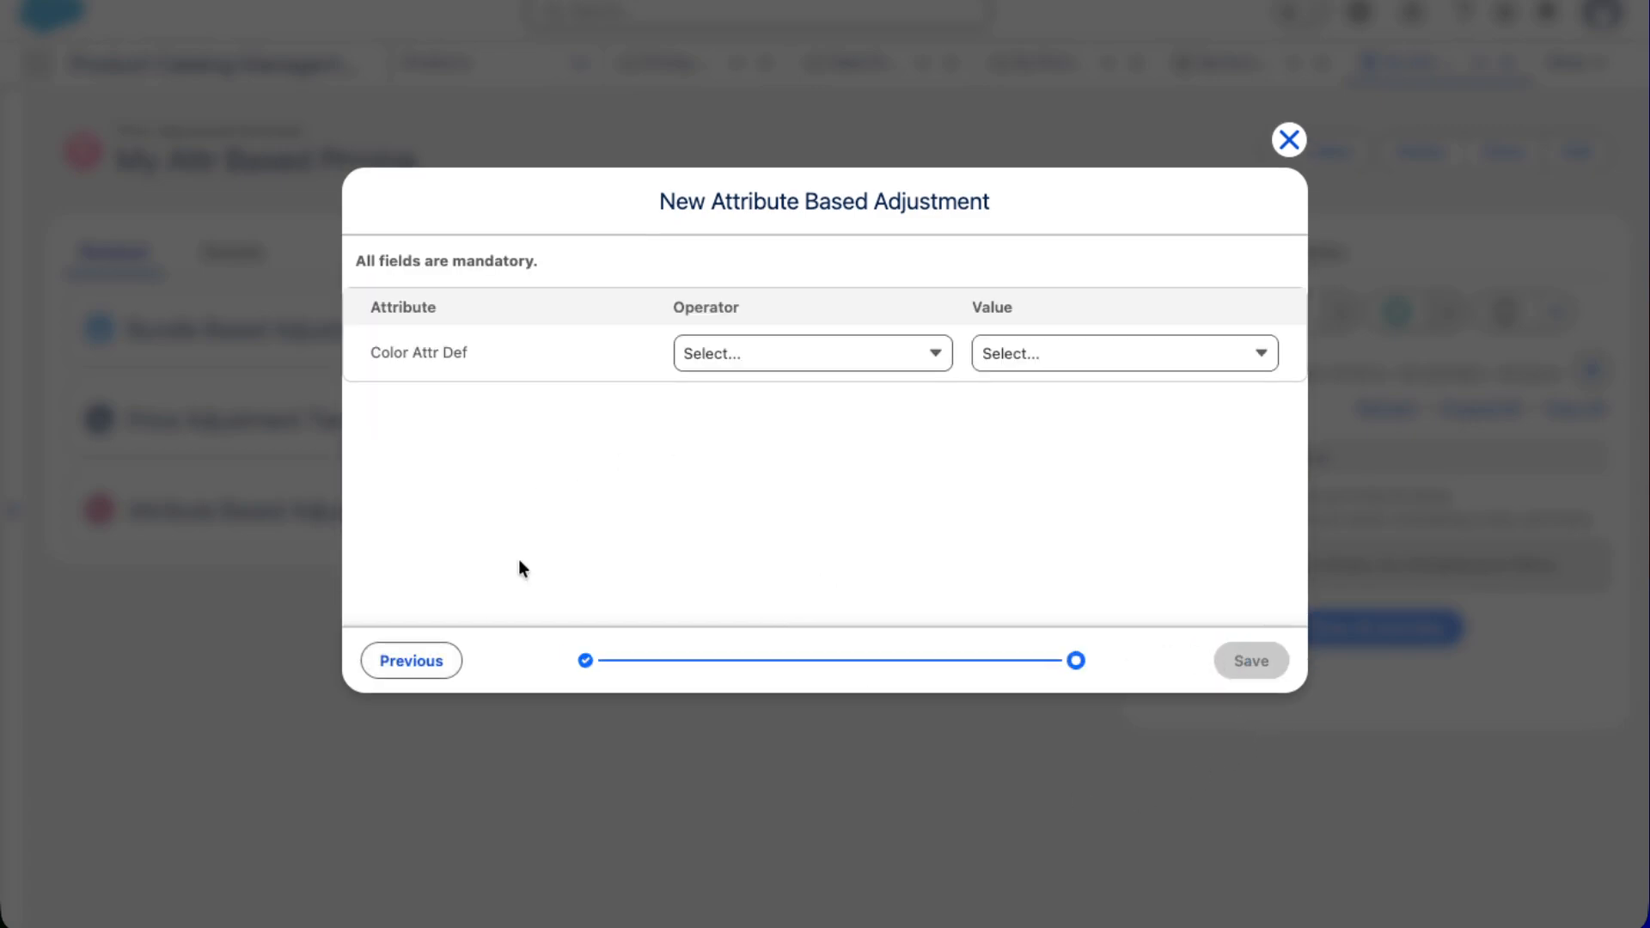
Set the Color Attr Def condition to Equals Grey and try to save the attribute based adjustment
left_click_drag(374, 366, 472, 356)
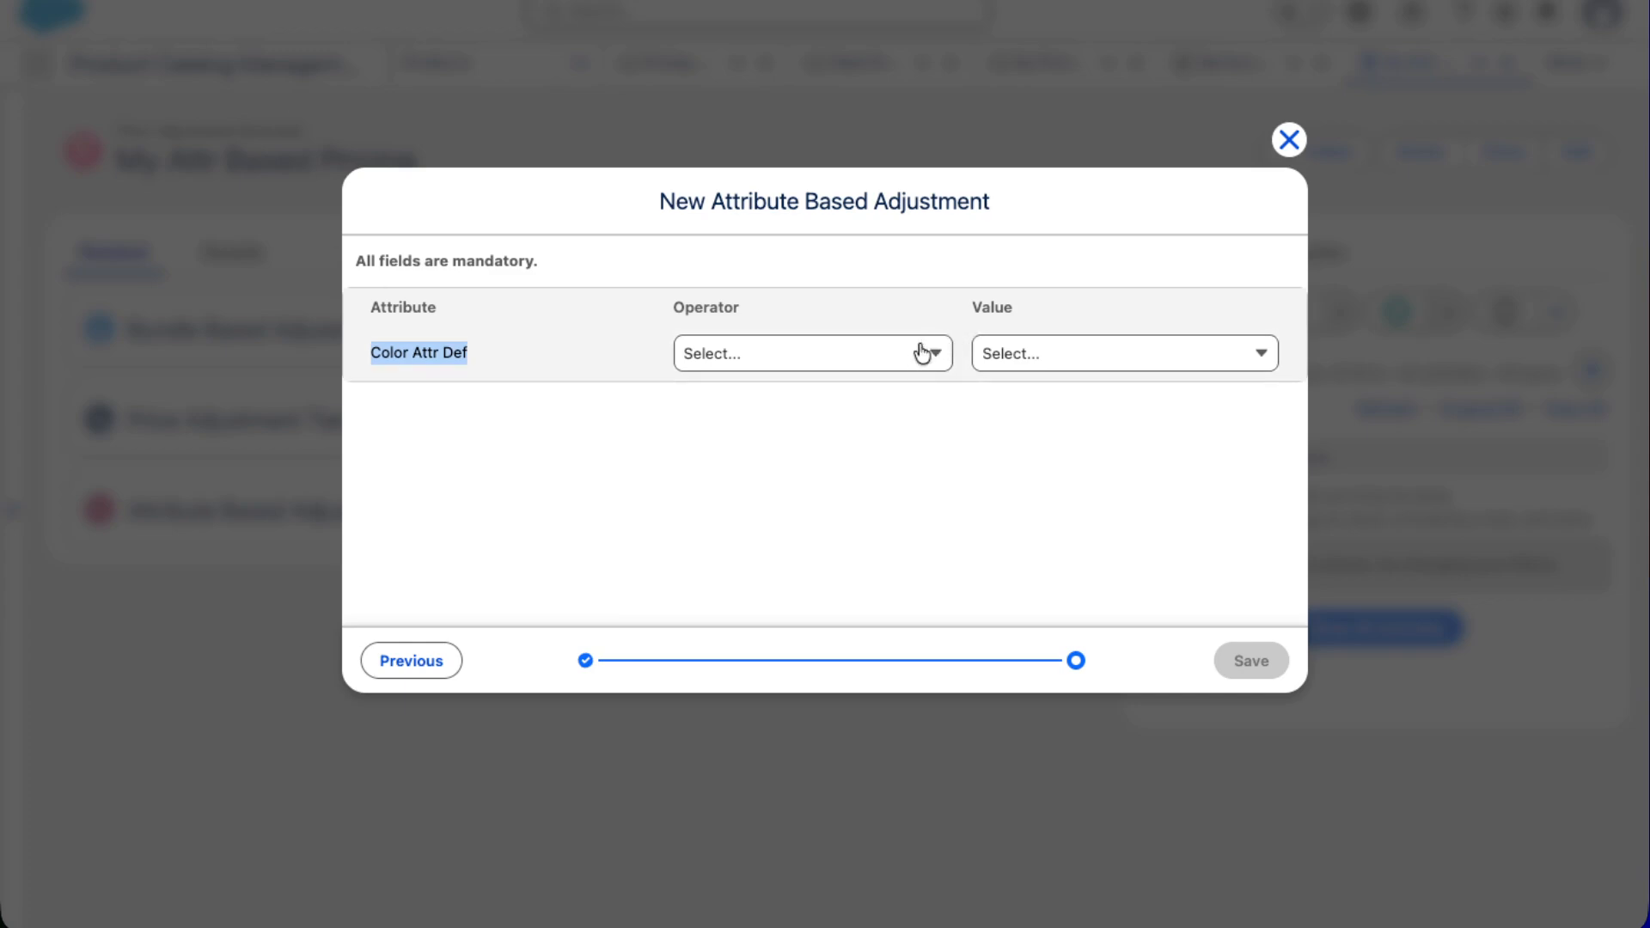
left_click(889, 363)
left_click(820, 400)
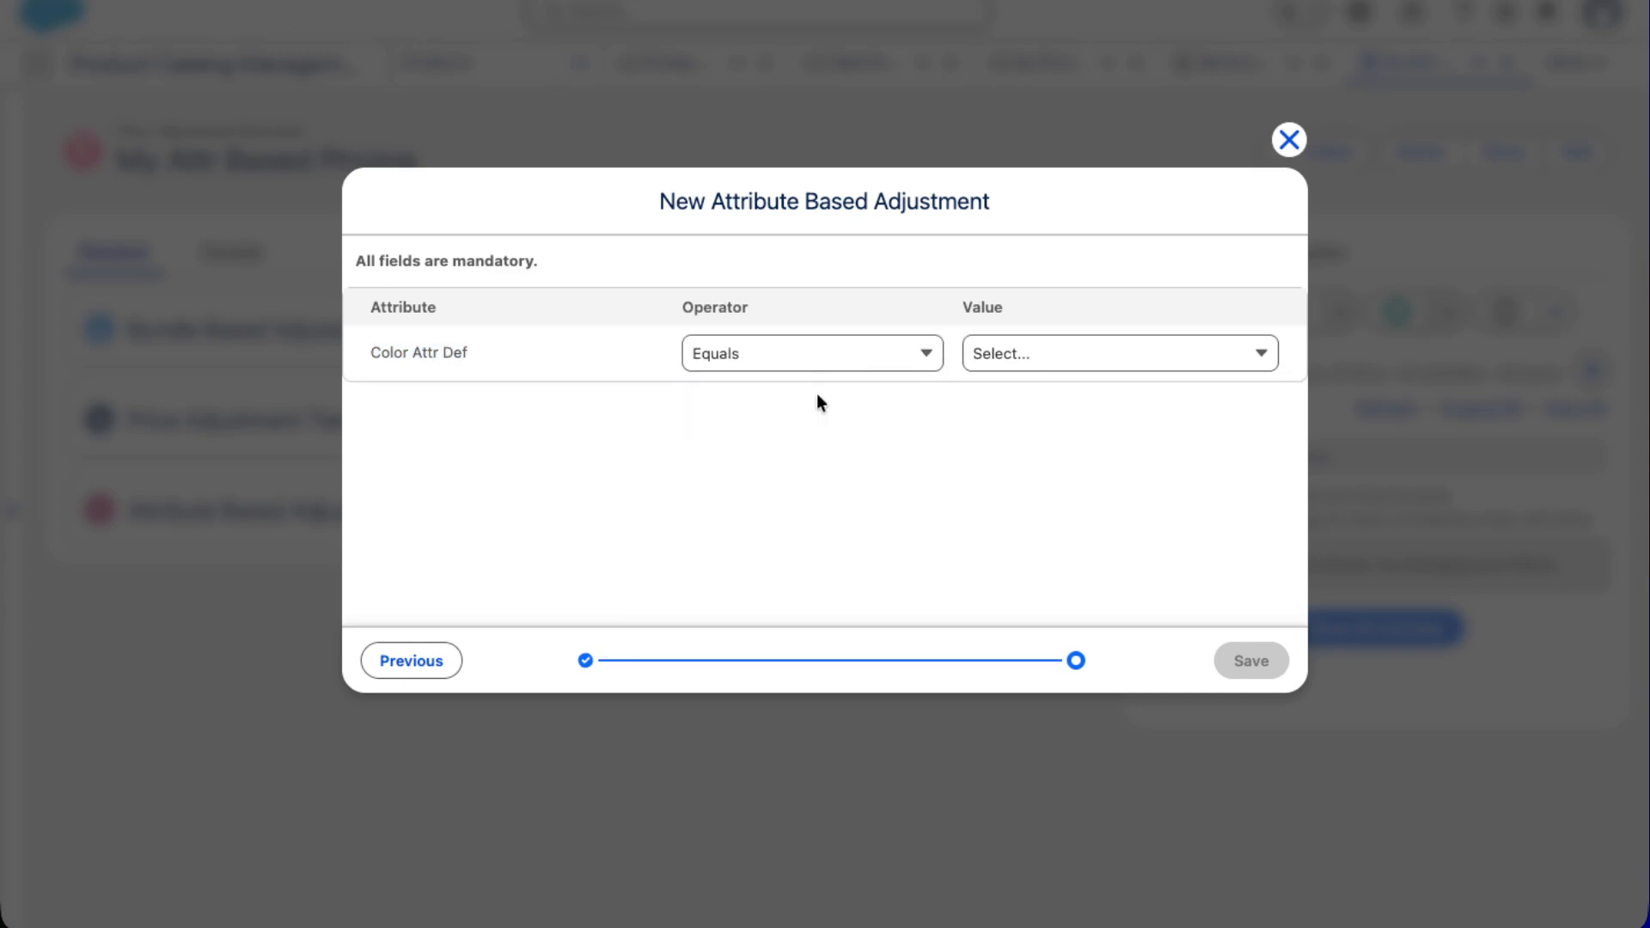
left_click(1079, 361)
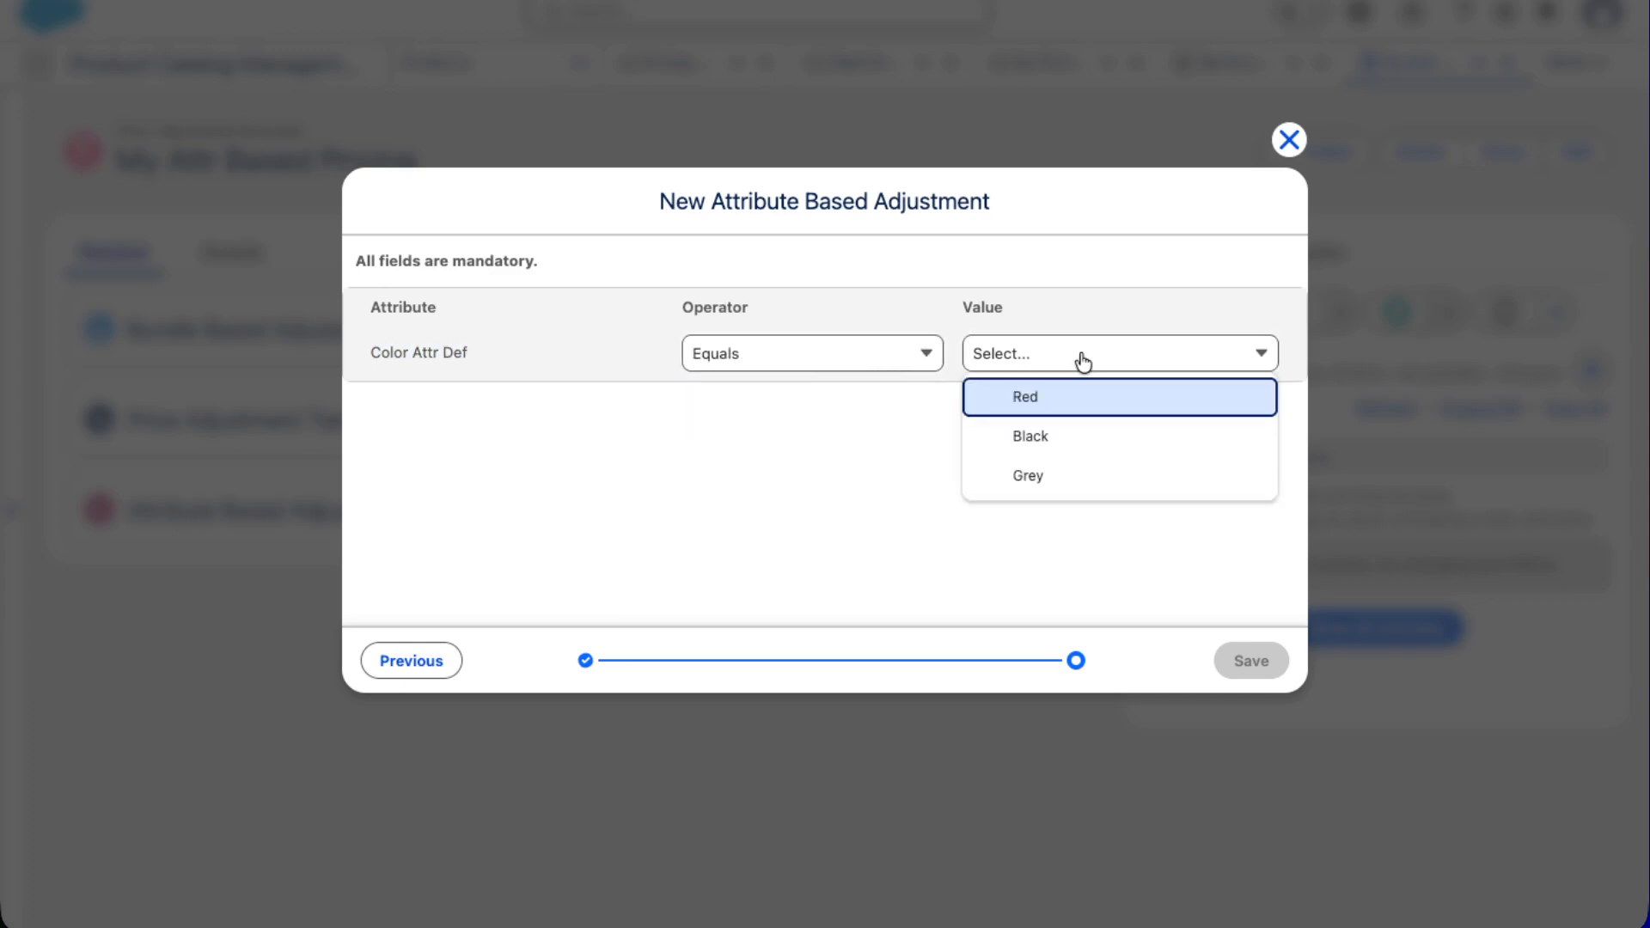
left_click(1022, 478)
left_click(1251, 661)
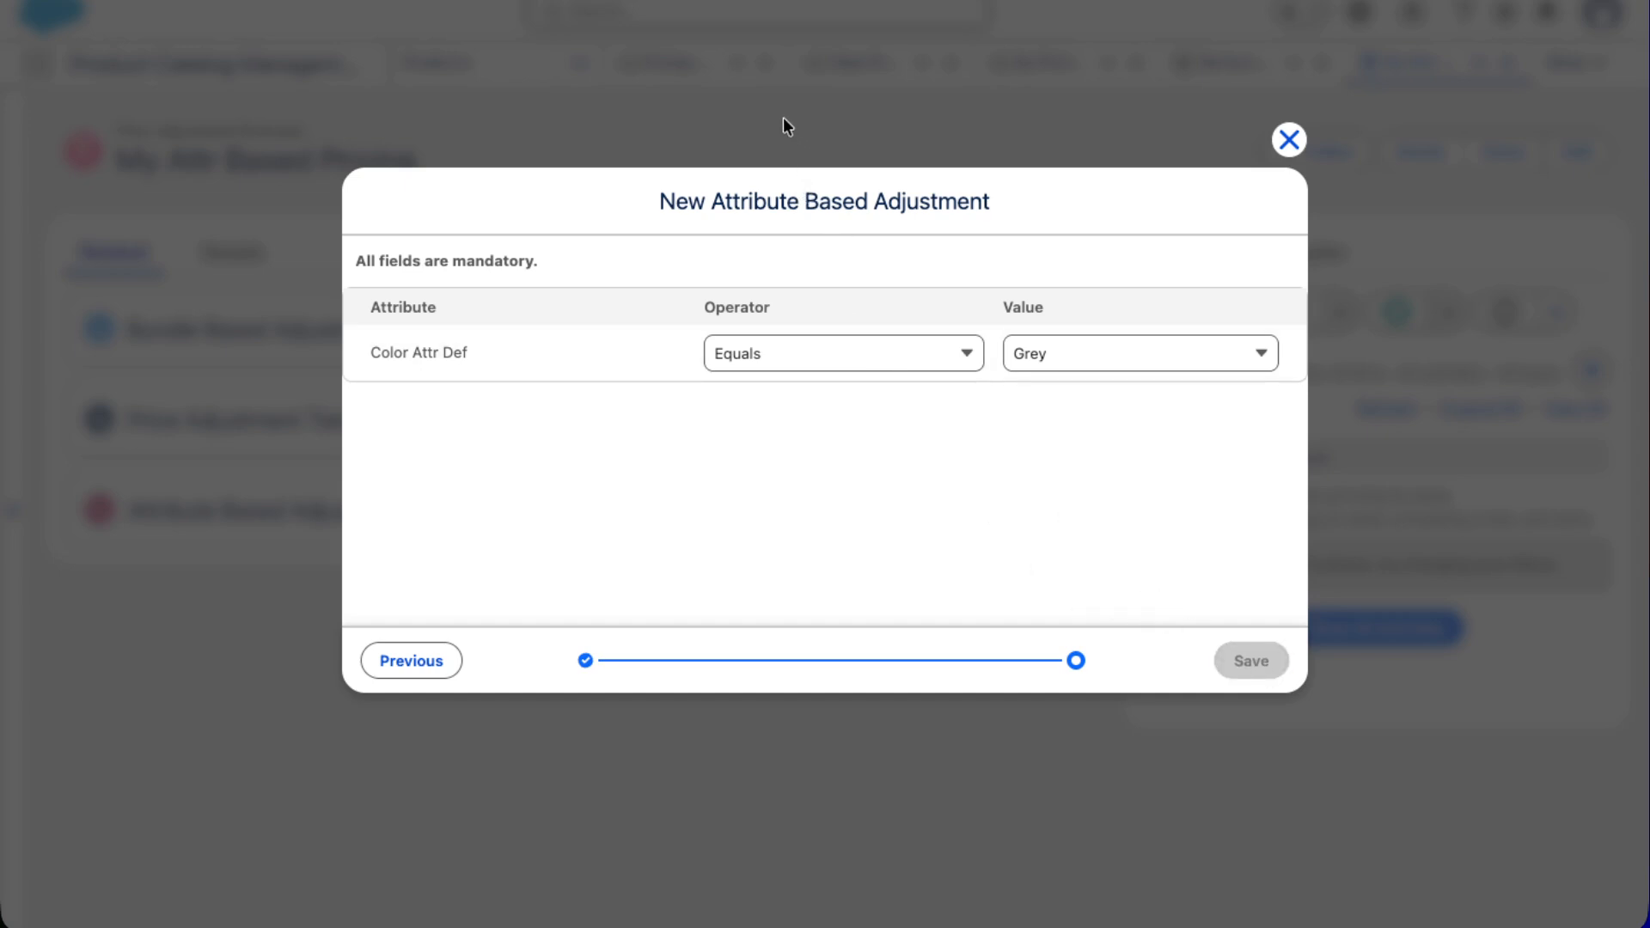
left_click_drag(757, 88, 1044, 103)
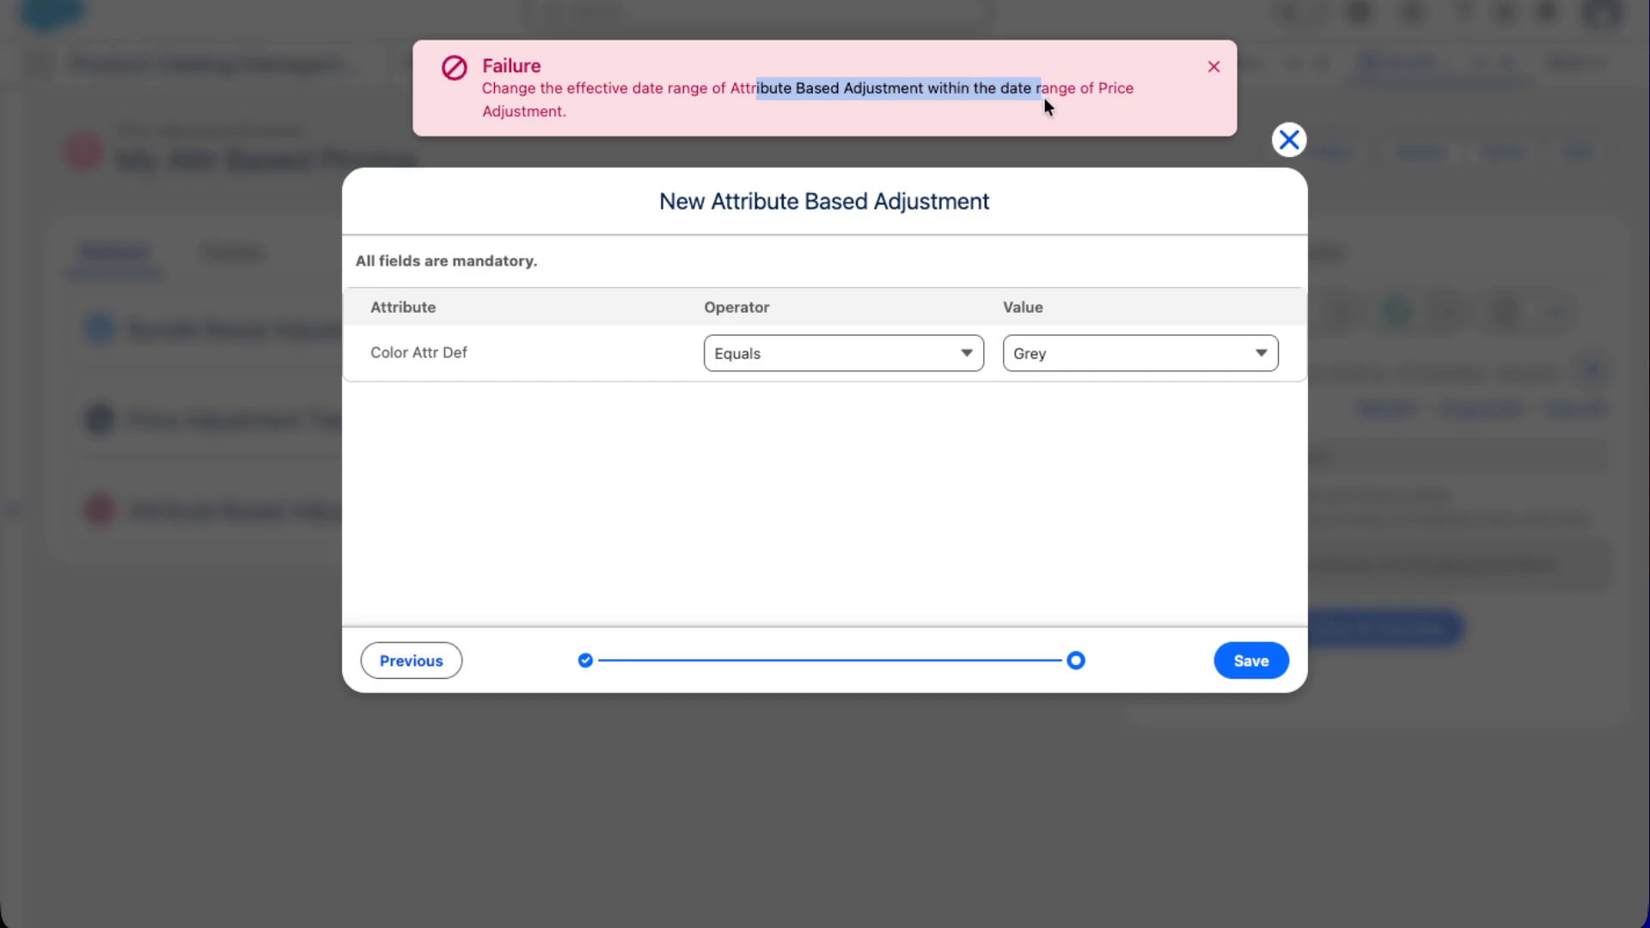
Return to the adjustment details, set the effective-to date to 01-Aug-2026 and try to save again
left_click(369, 663)
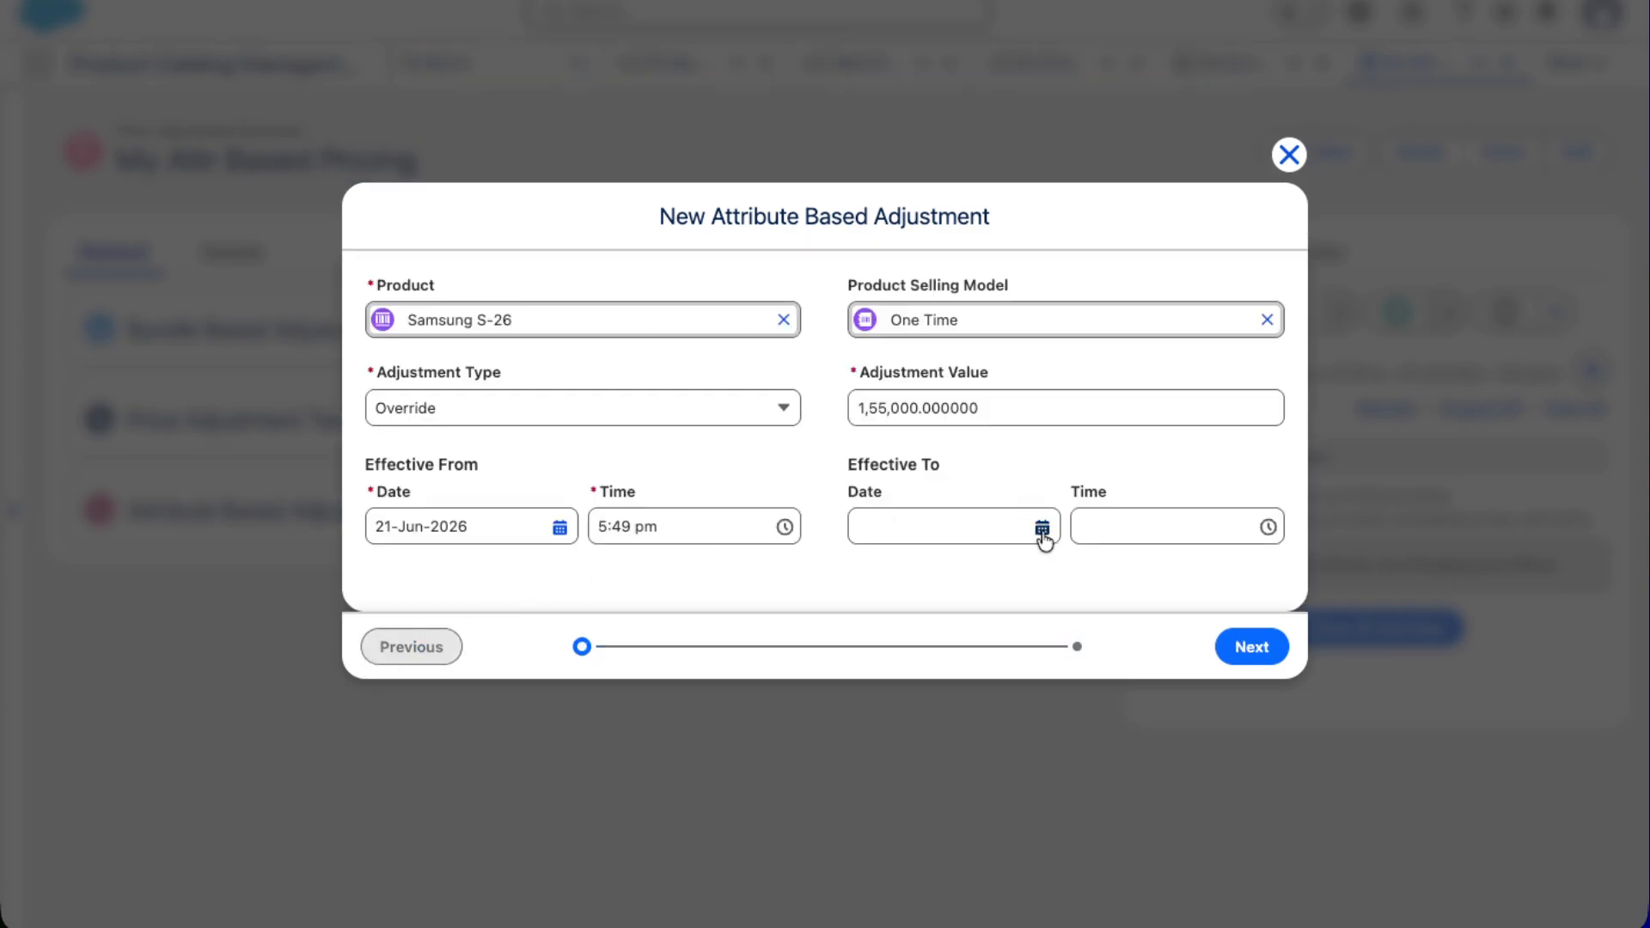
left_click(1048, 514)
left_click(1043, 516)
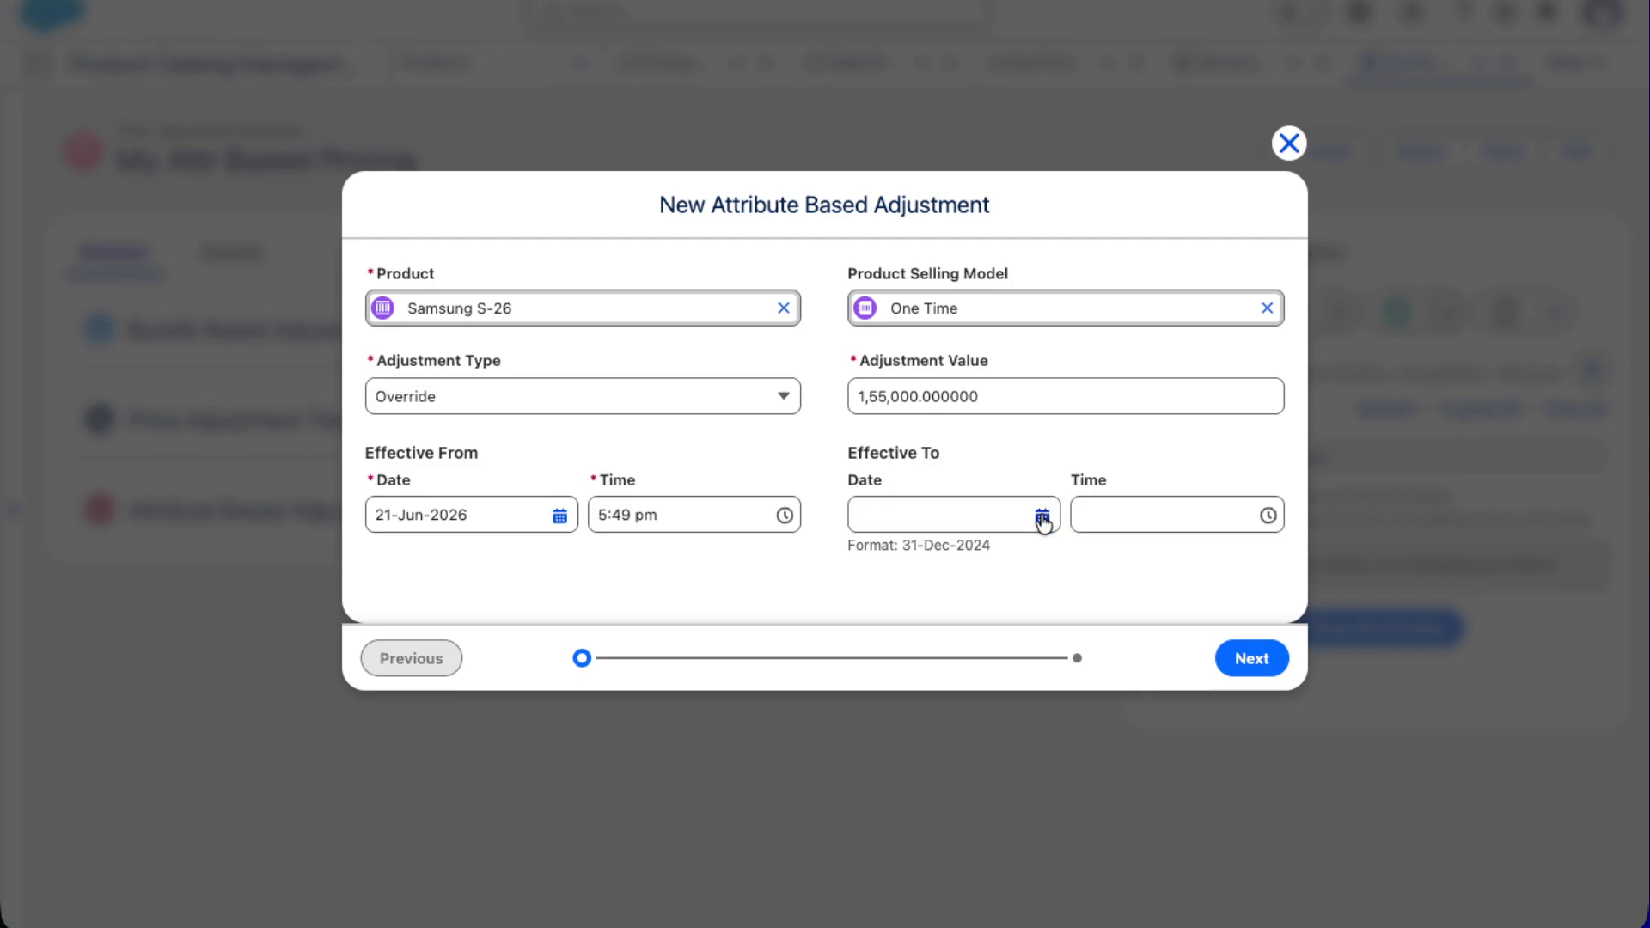
left_click(1070, 99)
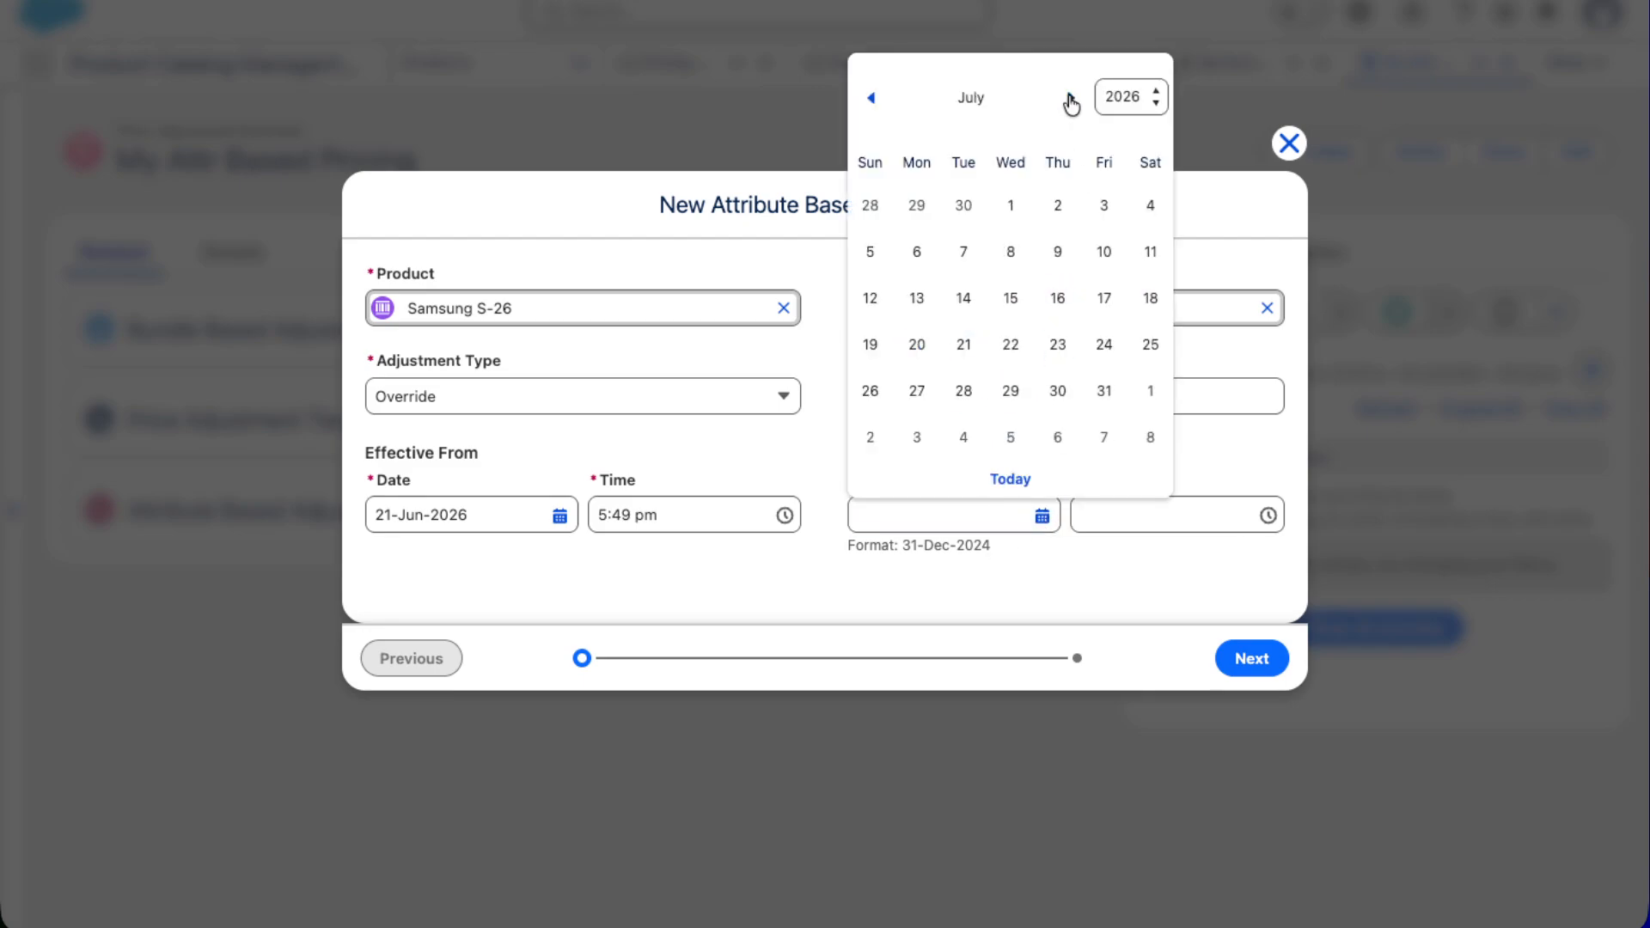
left_click(1070, 99)
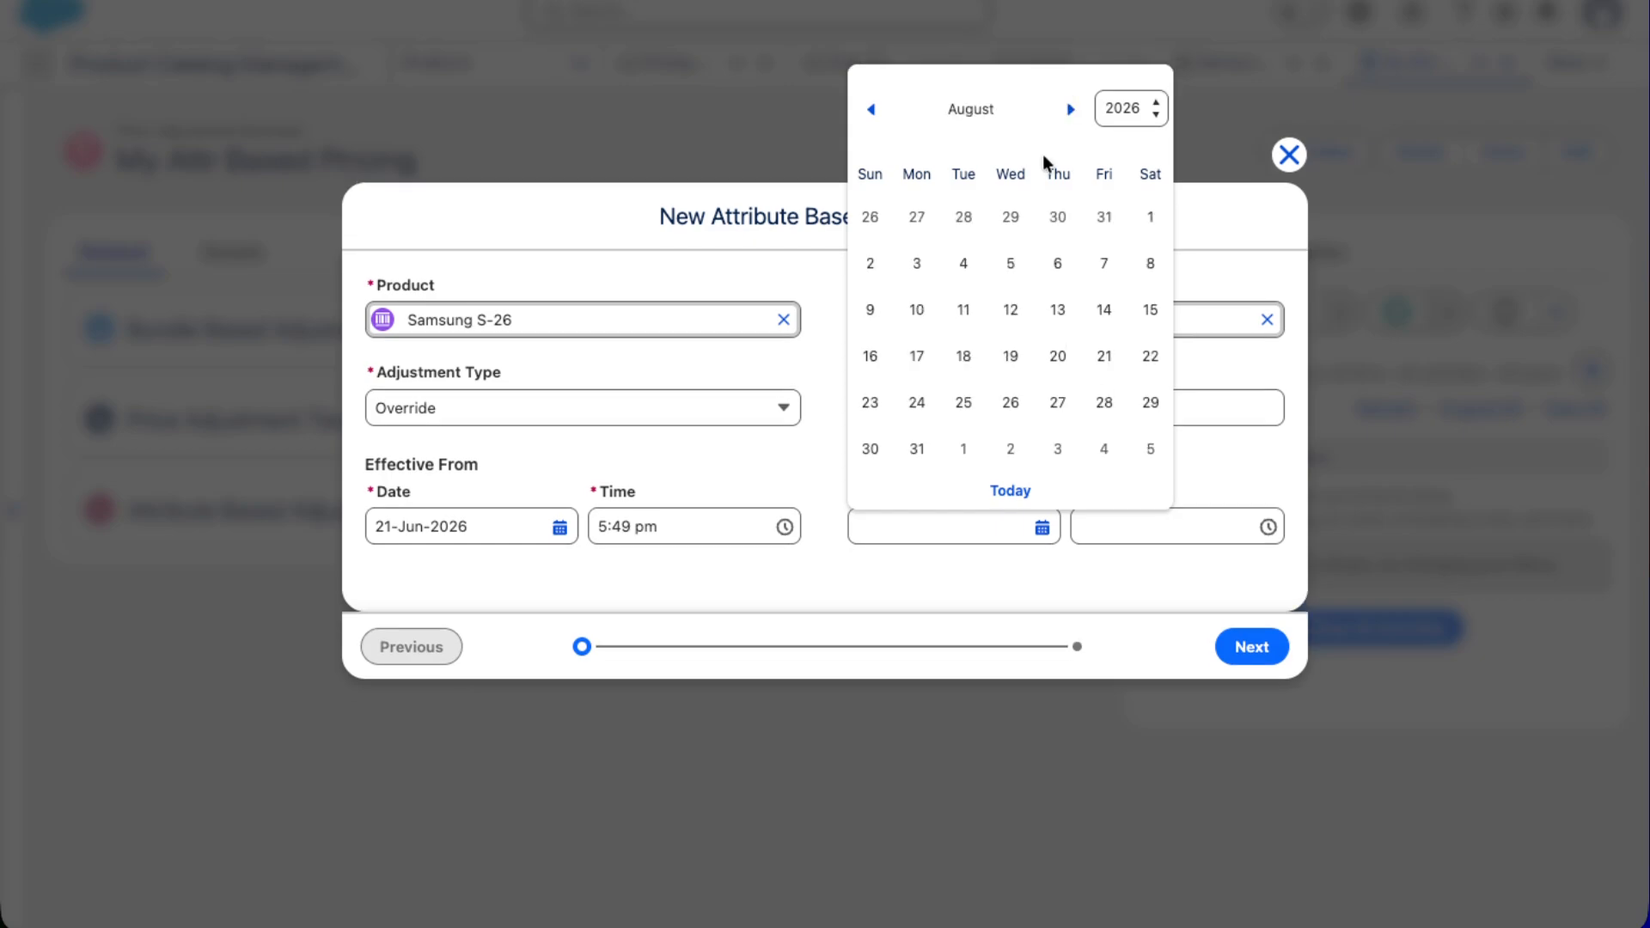
left_click(1137, 214)
left_click(1252, 658)
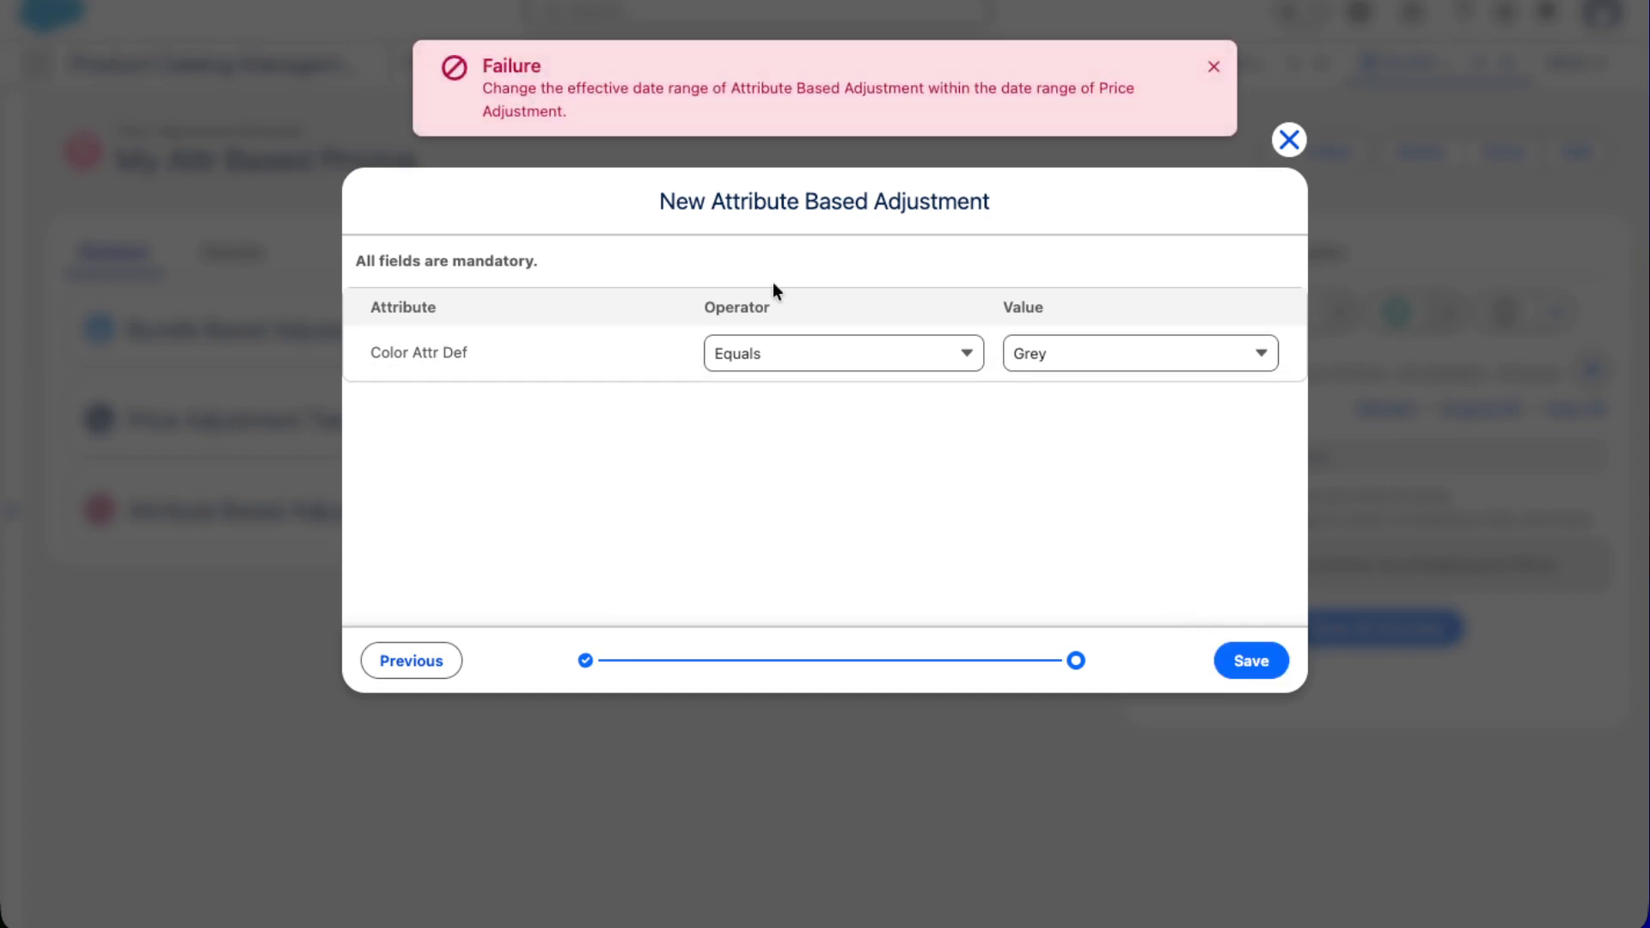
Return to the adjustment details, set the effective-to date to 29-Jul-2026 and save the Grey adjustment
left_click(373, 663)
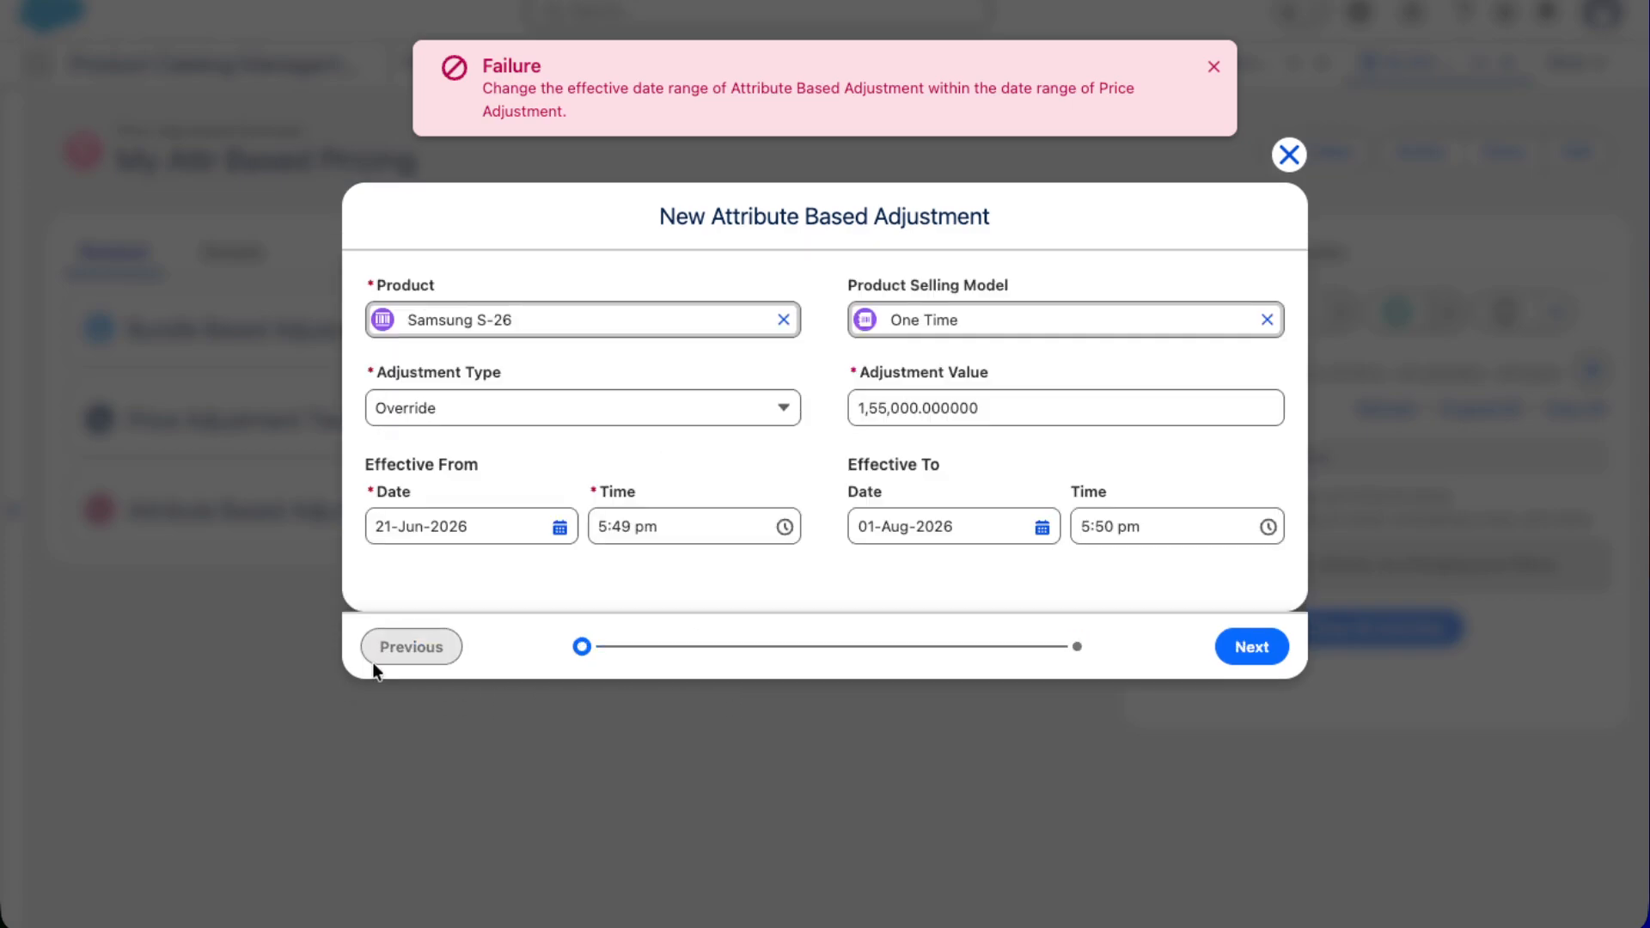
left_click(560, 528)
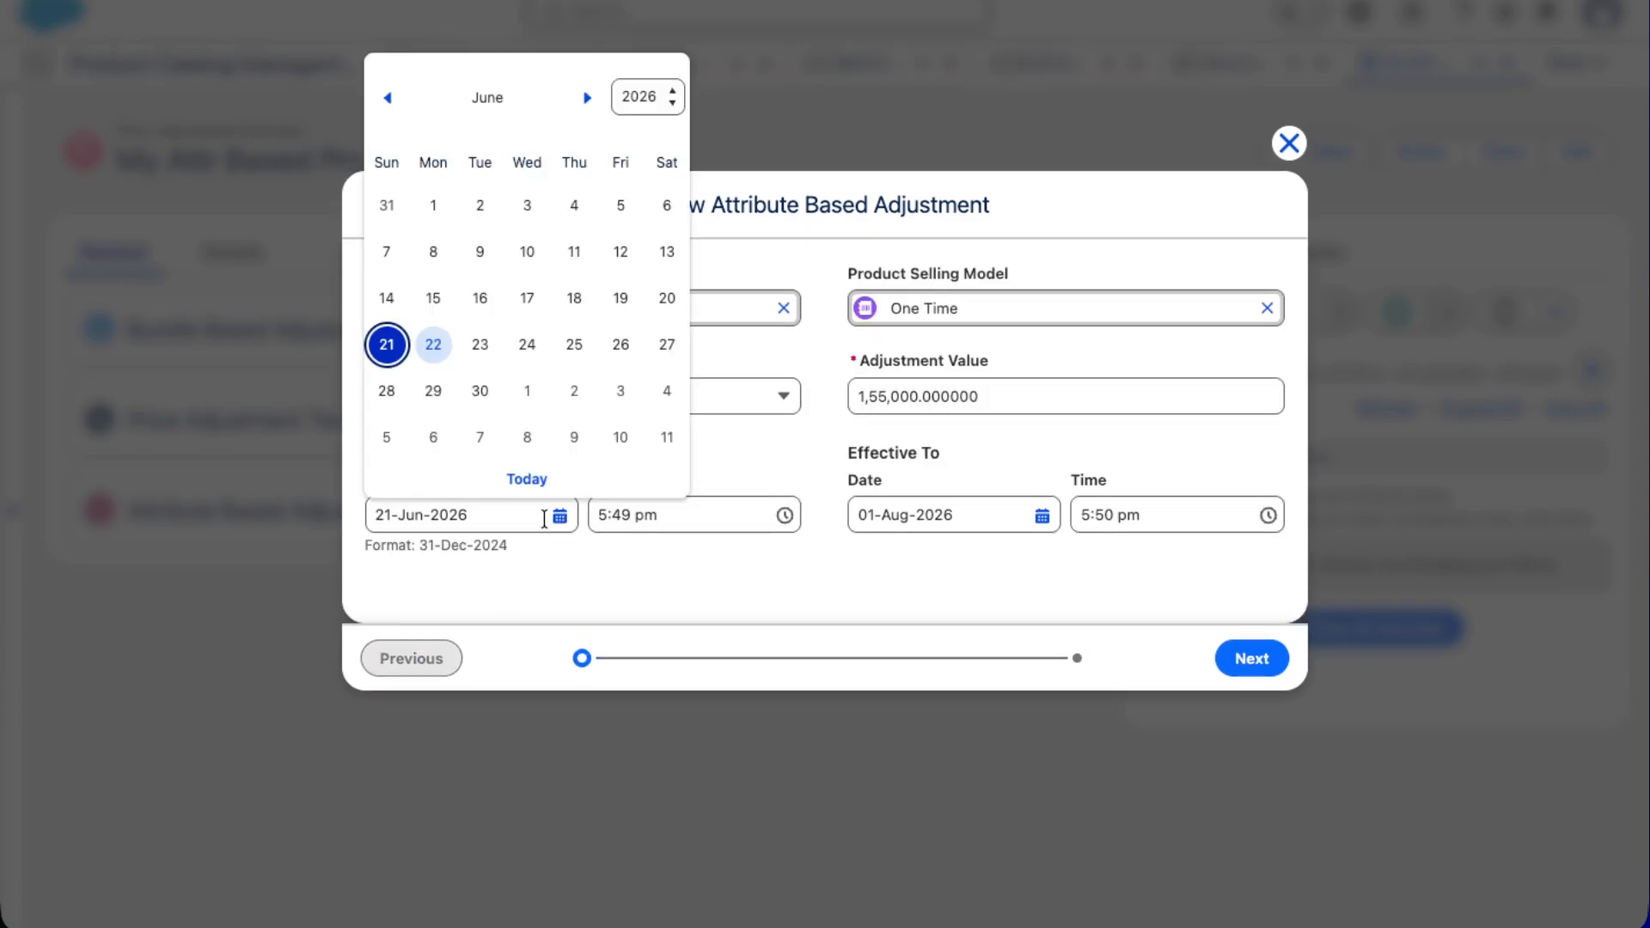
left_click(524, 578)
left_click(1041, 516)
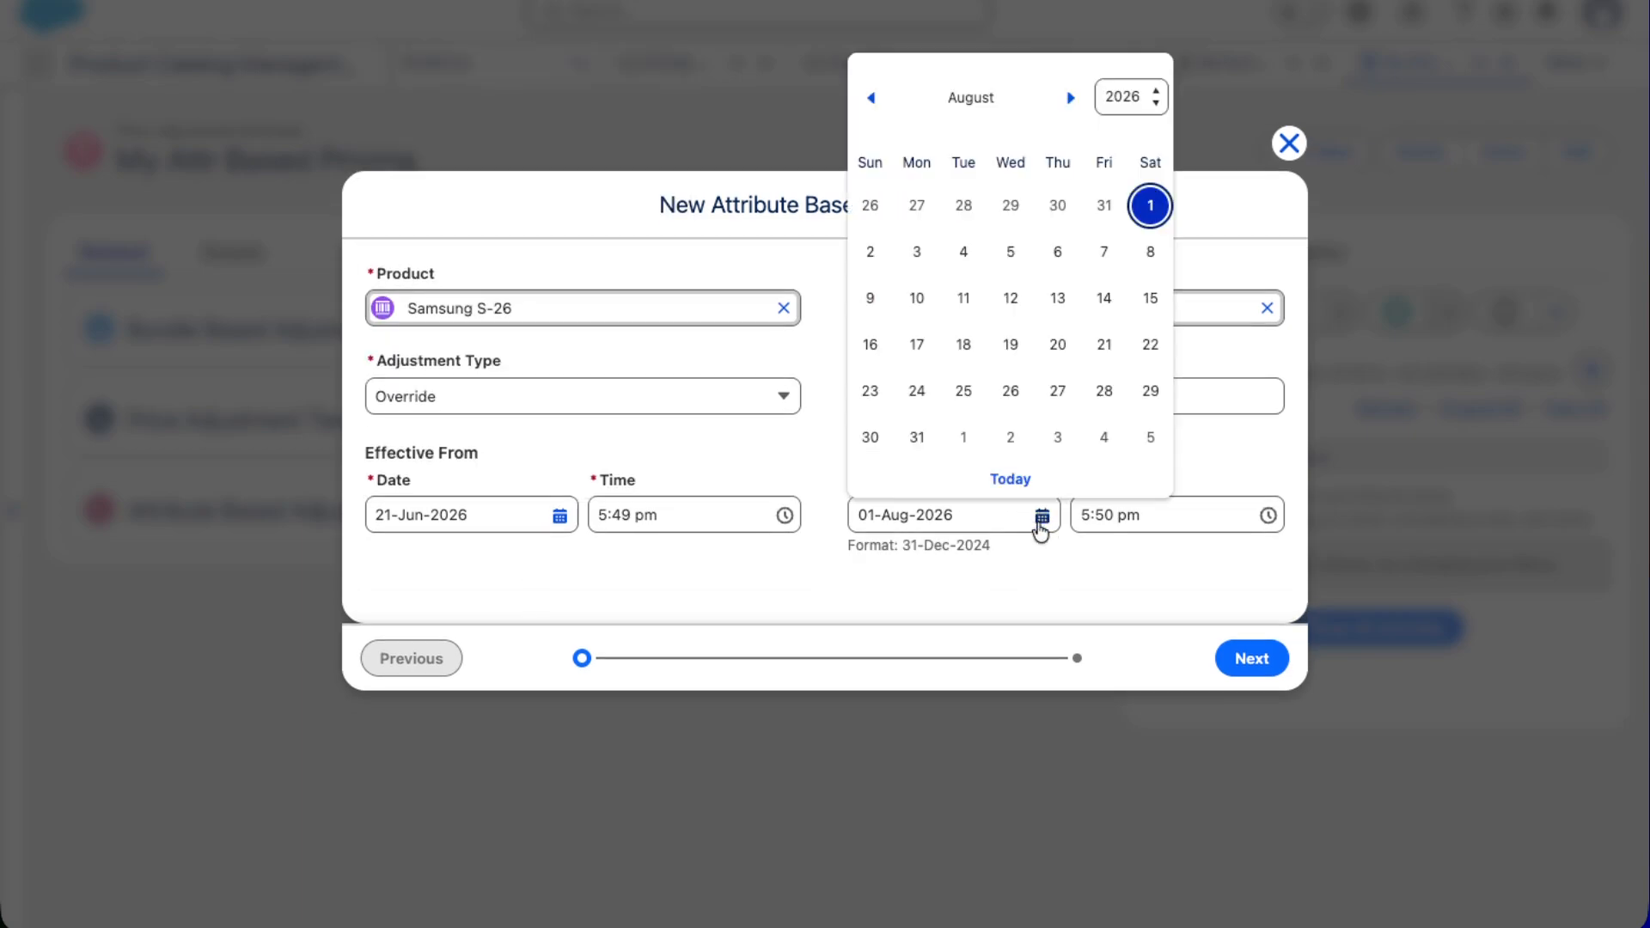
left_click(1011, 207)
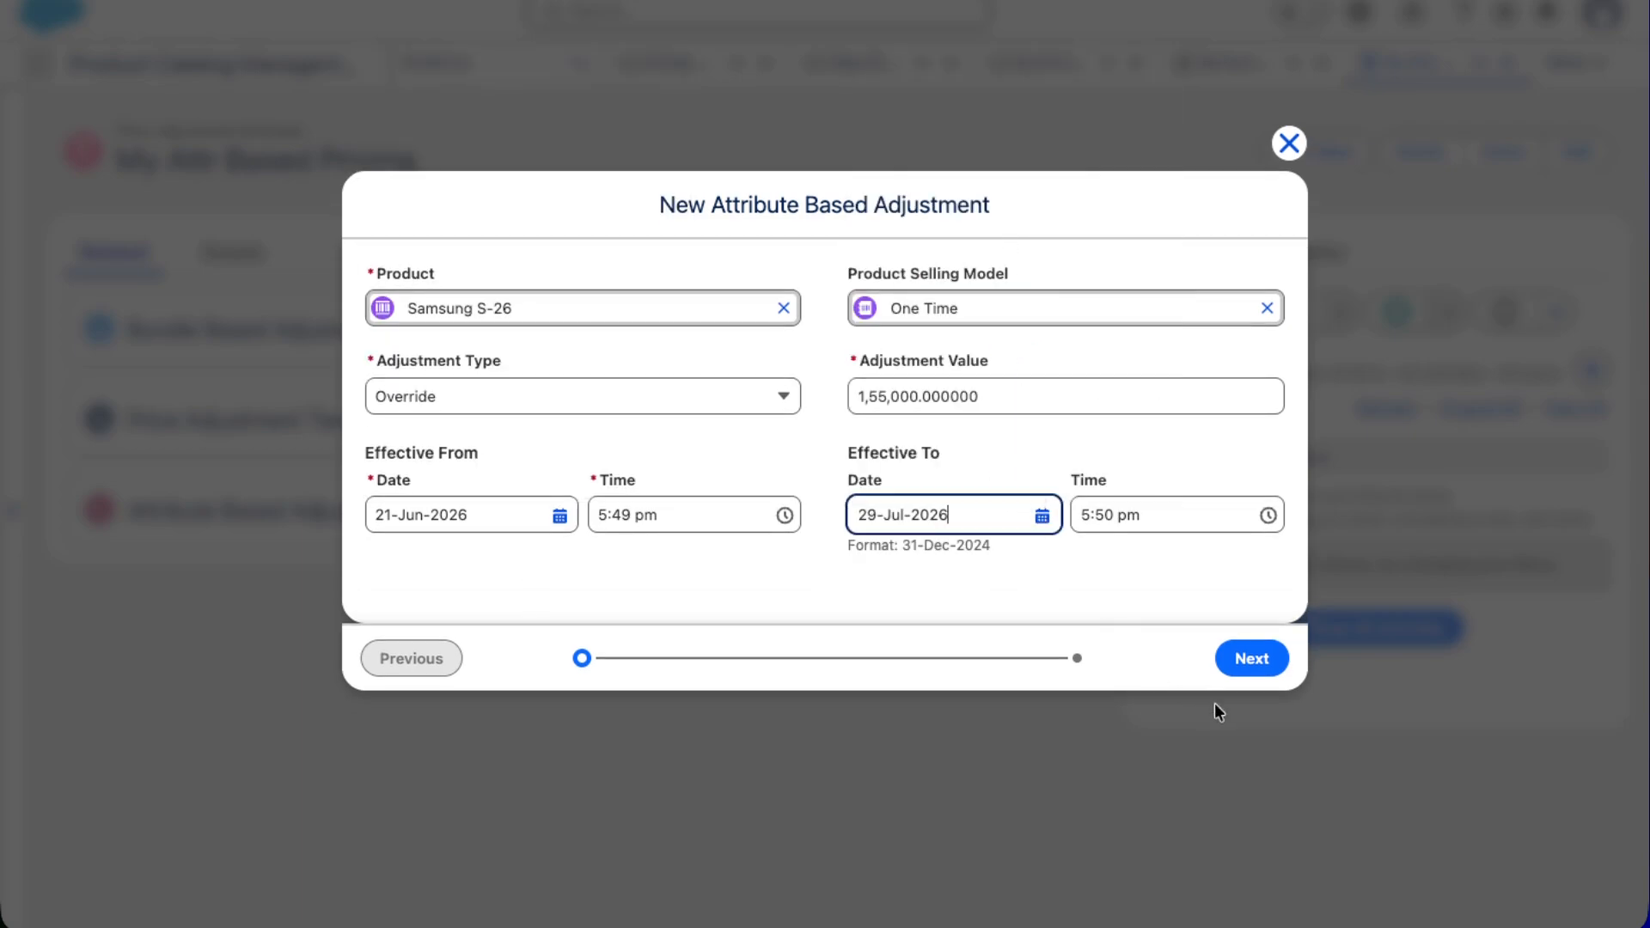
left_click(1251, 659)
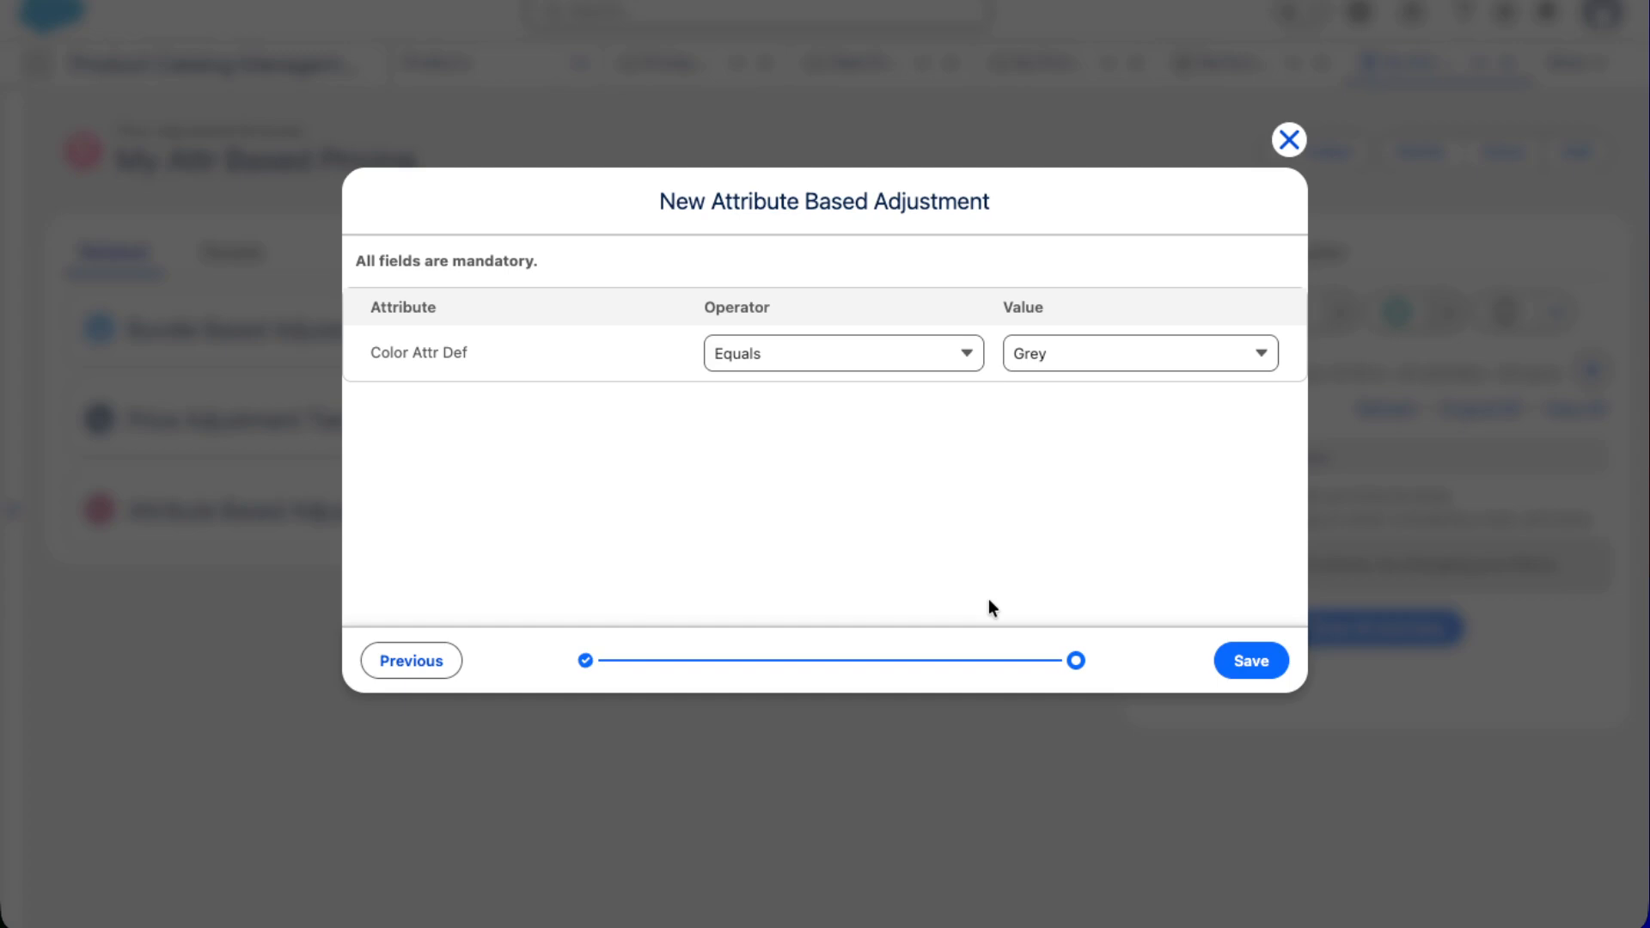
left_click(1229, 666)
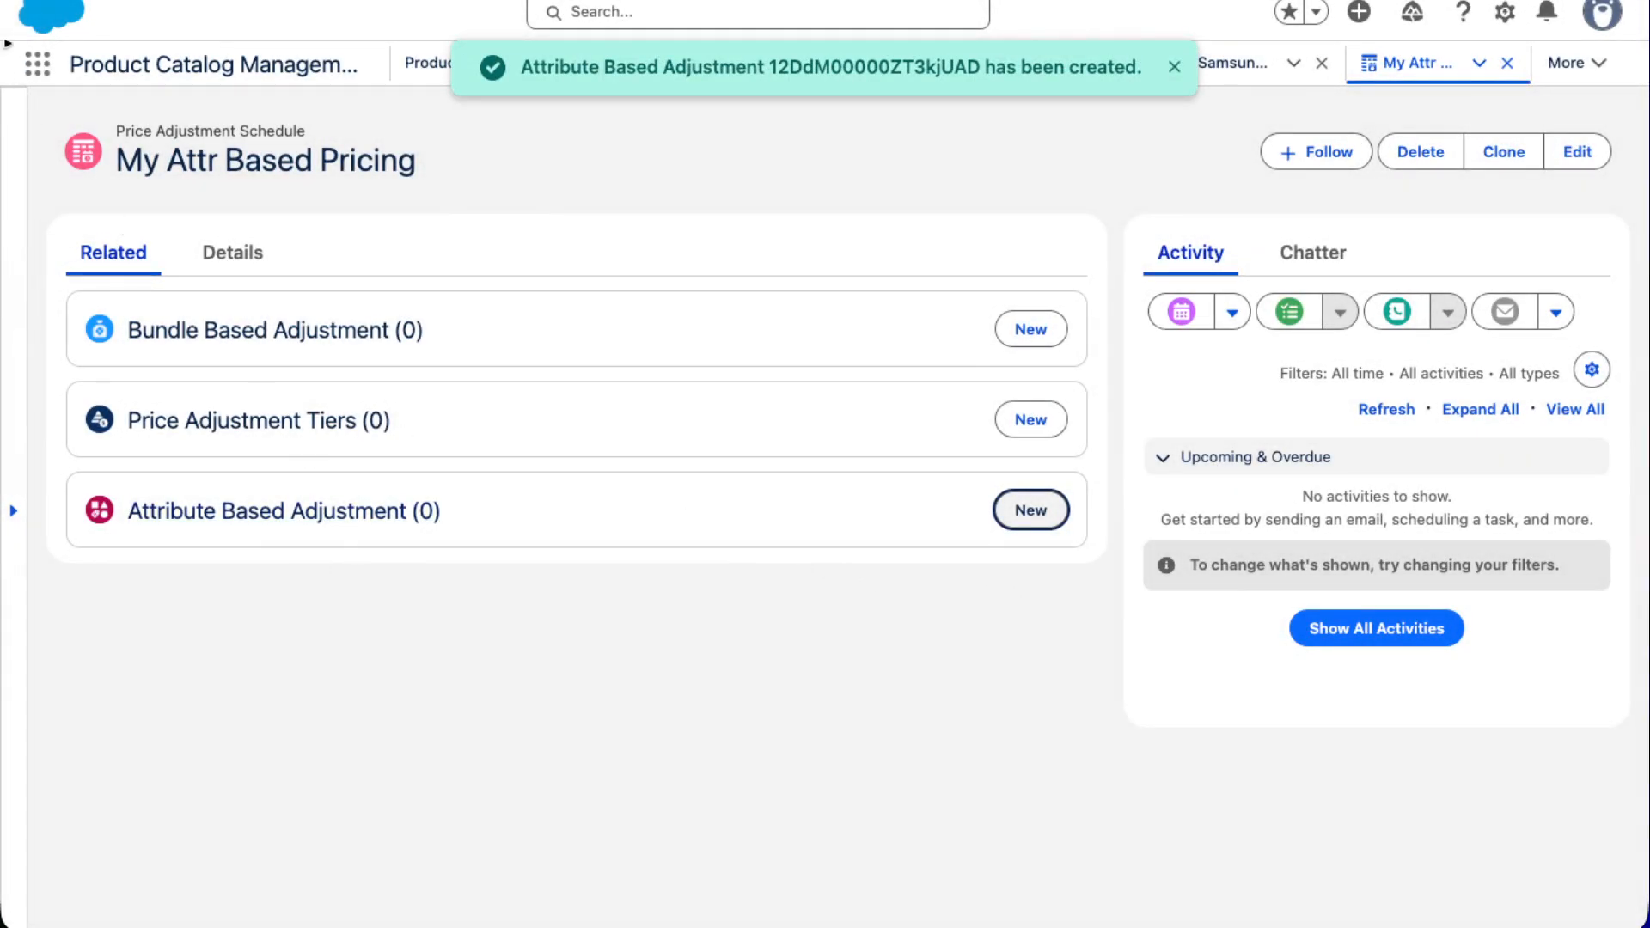
Reload the schedule and start a second attribute based adjustment for Samsung S-26 with the One Time selling model and Override type
left_click(99, 0)
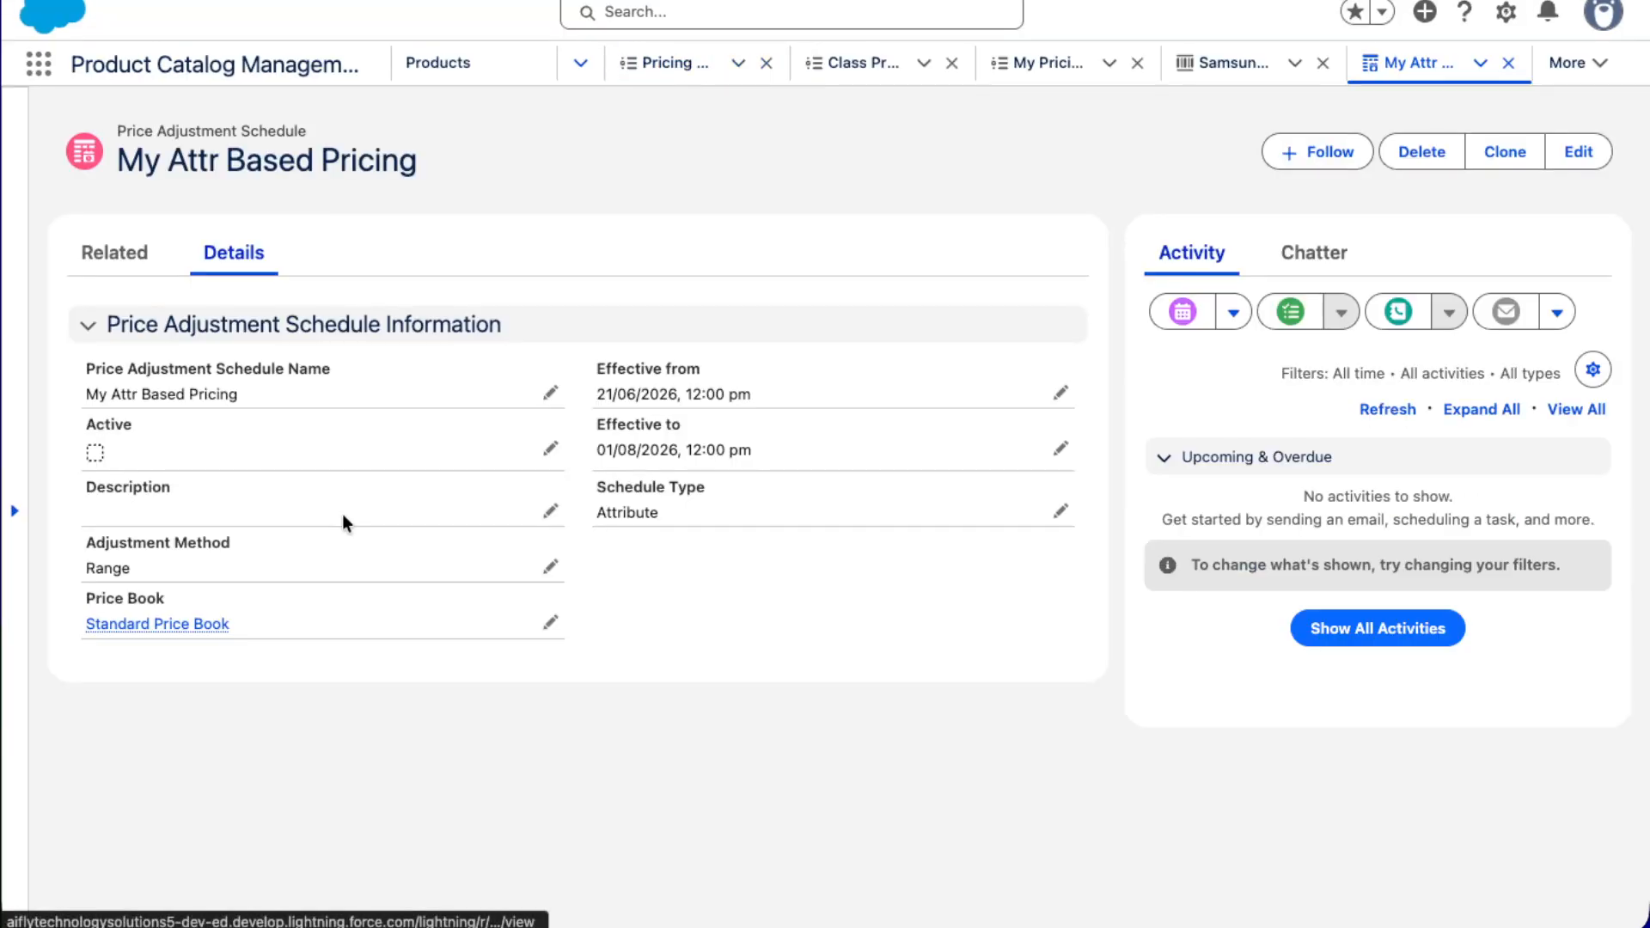
left_click(112, 255)
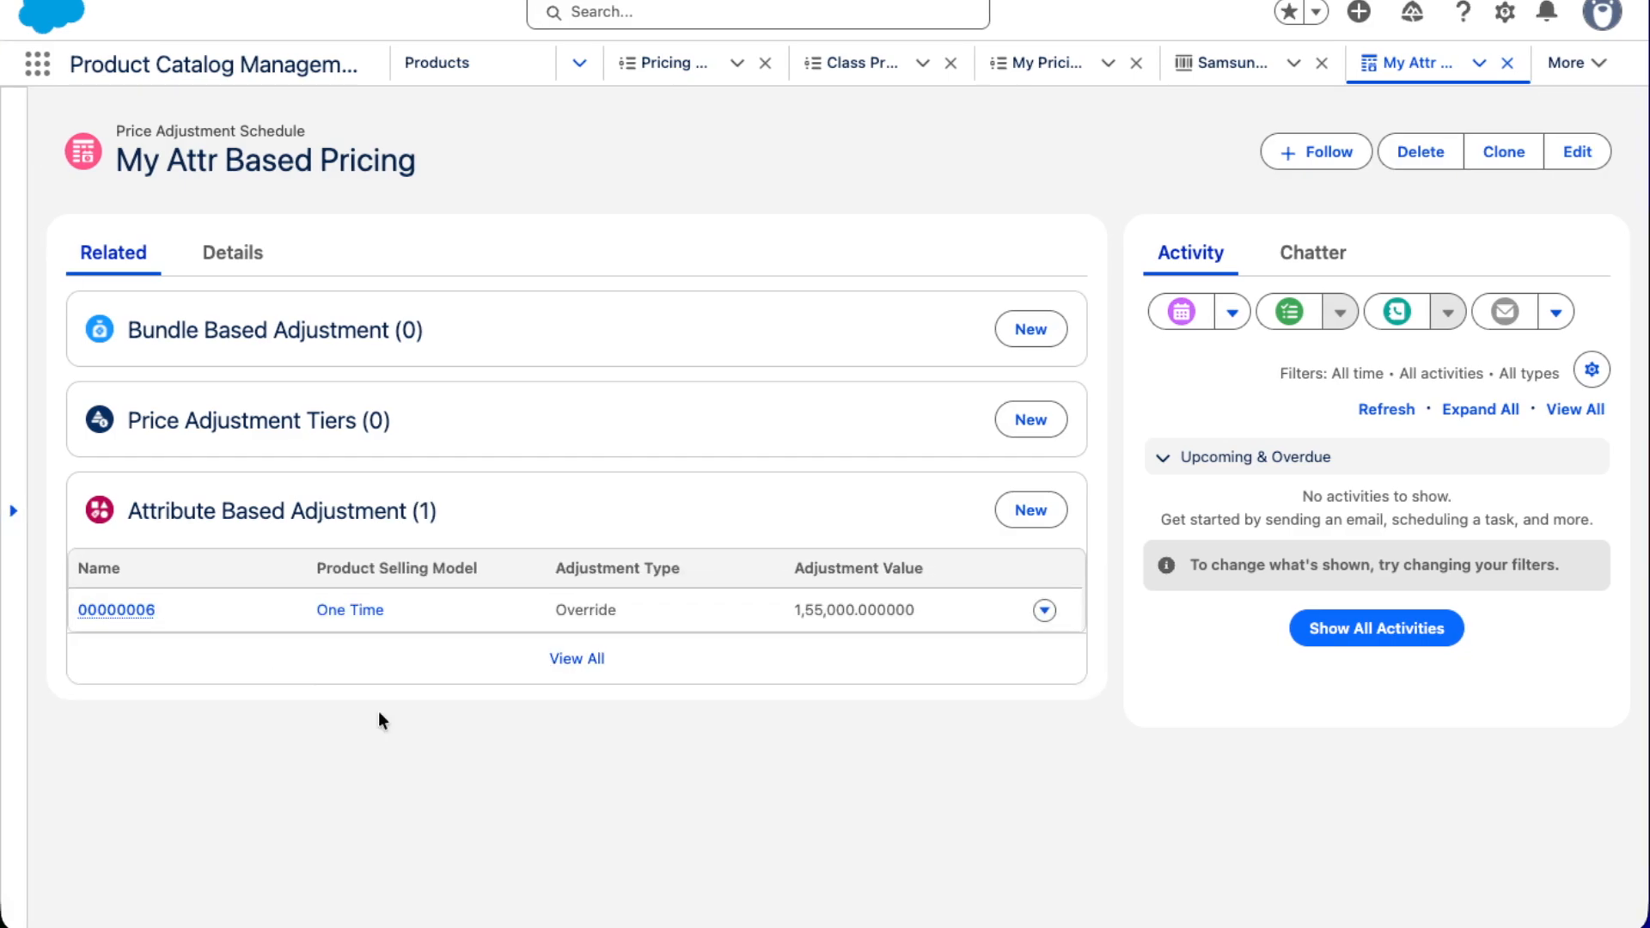
left_click(1030, 508)
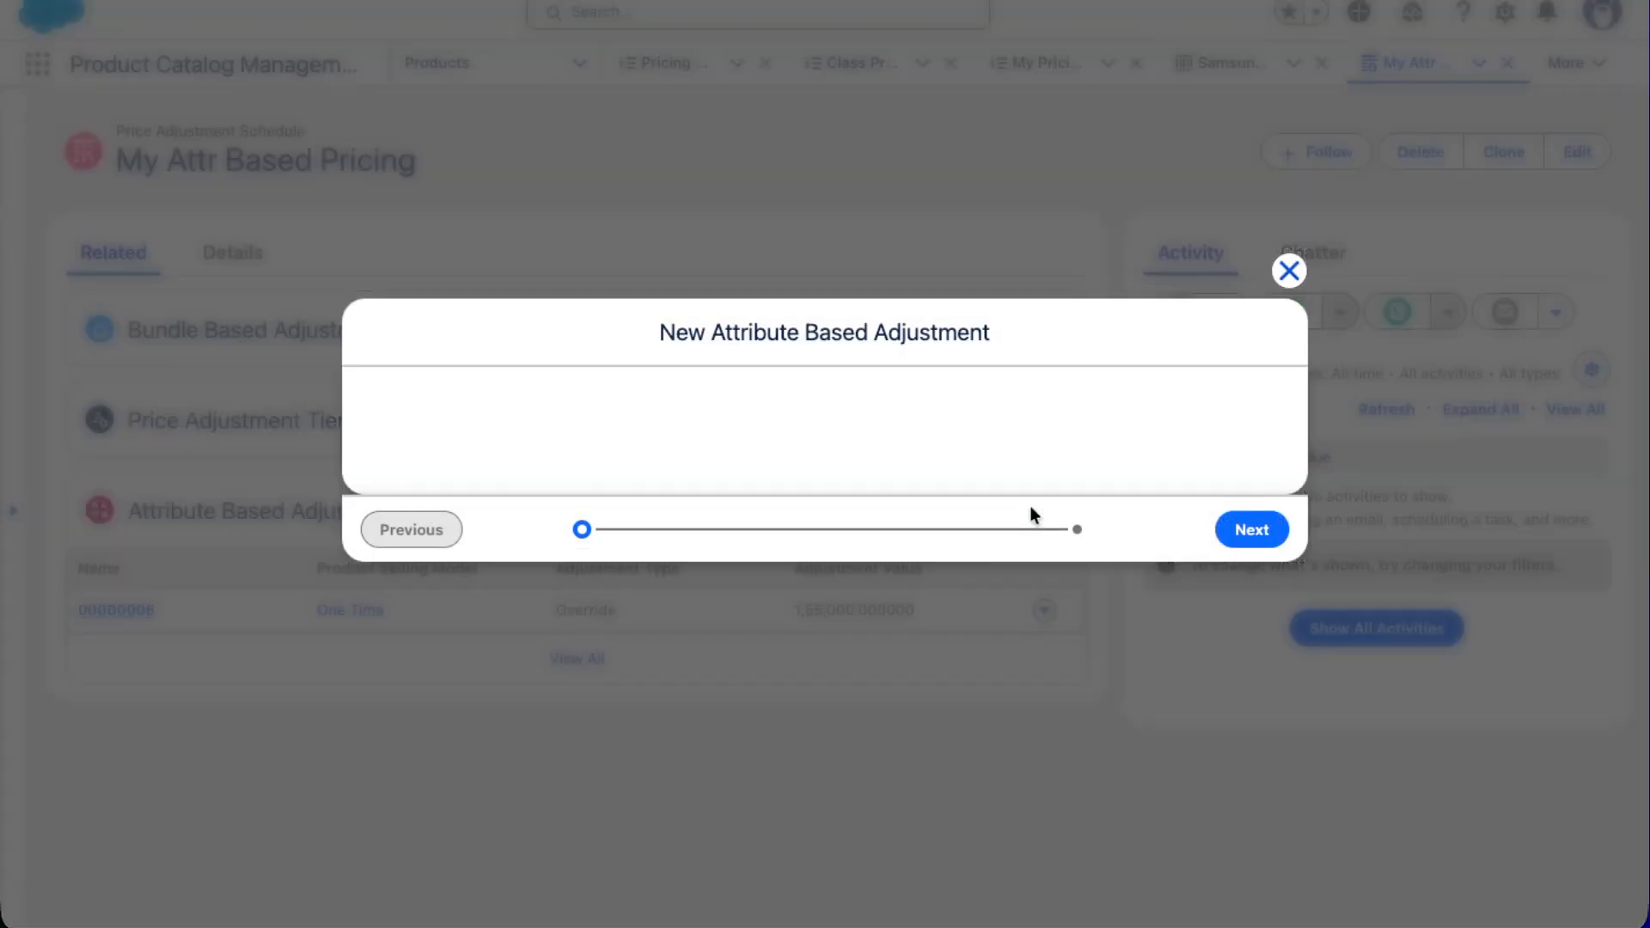
left_click(448, 320)
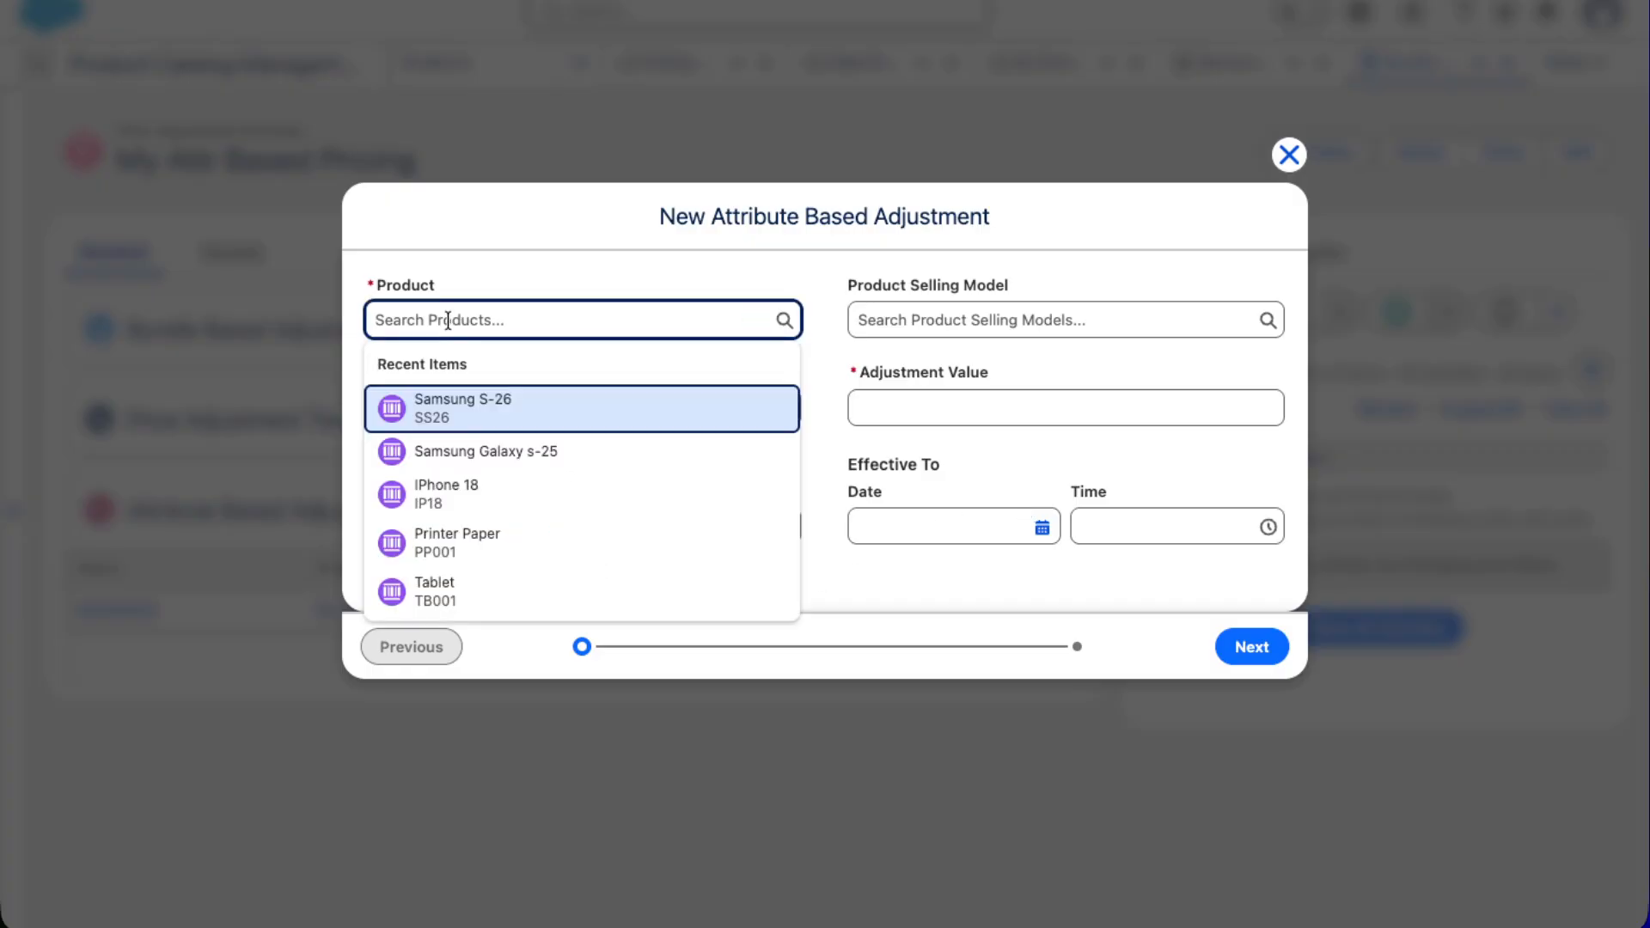
left_click(487, 416)
left_click(995, 325)
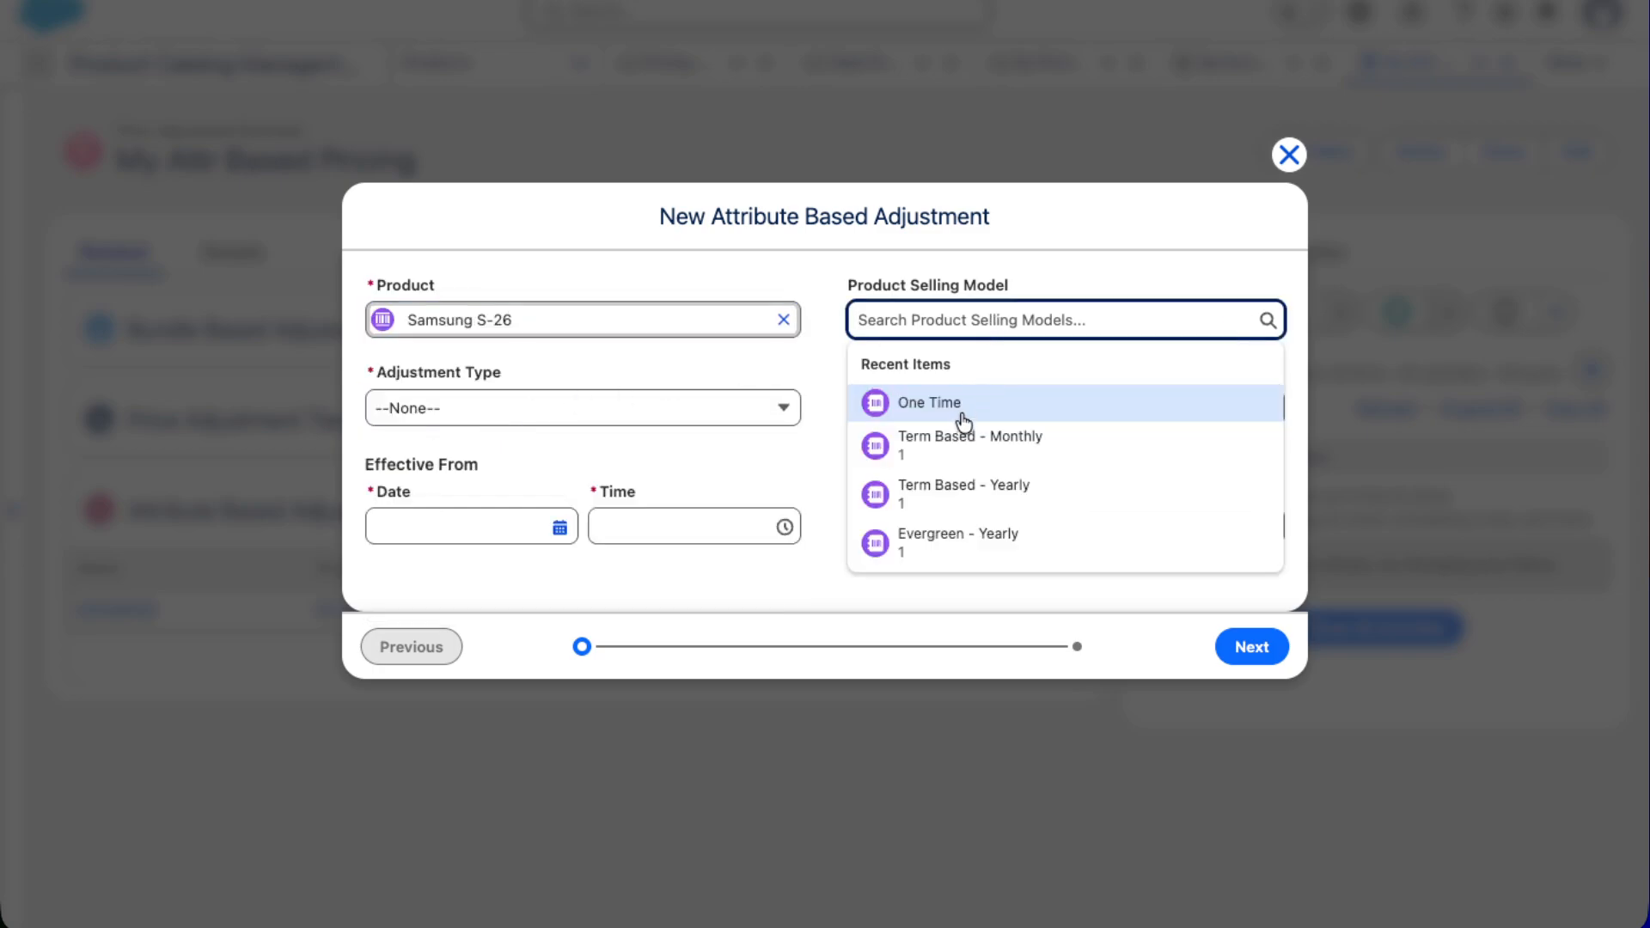
left_click(959, 411)
left_click(509, 404)
left_click(442, 571)
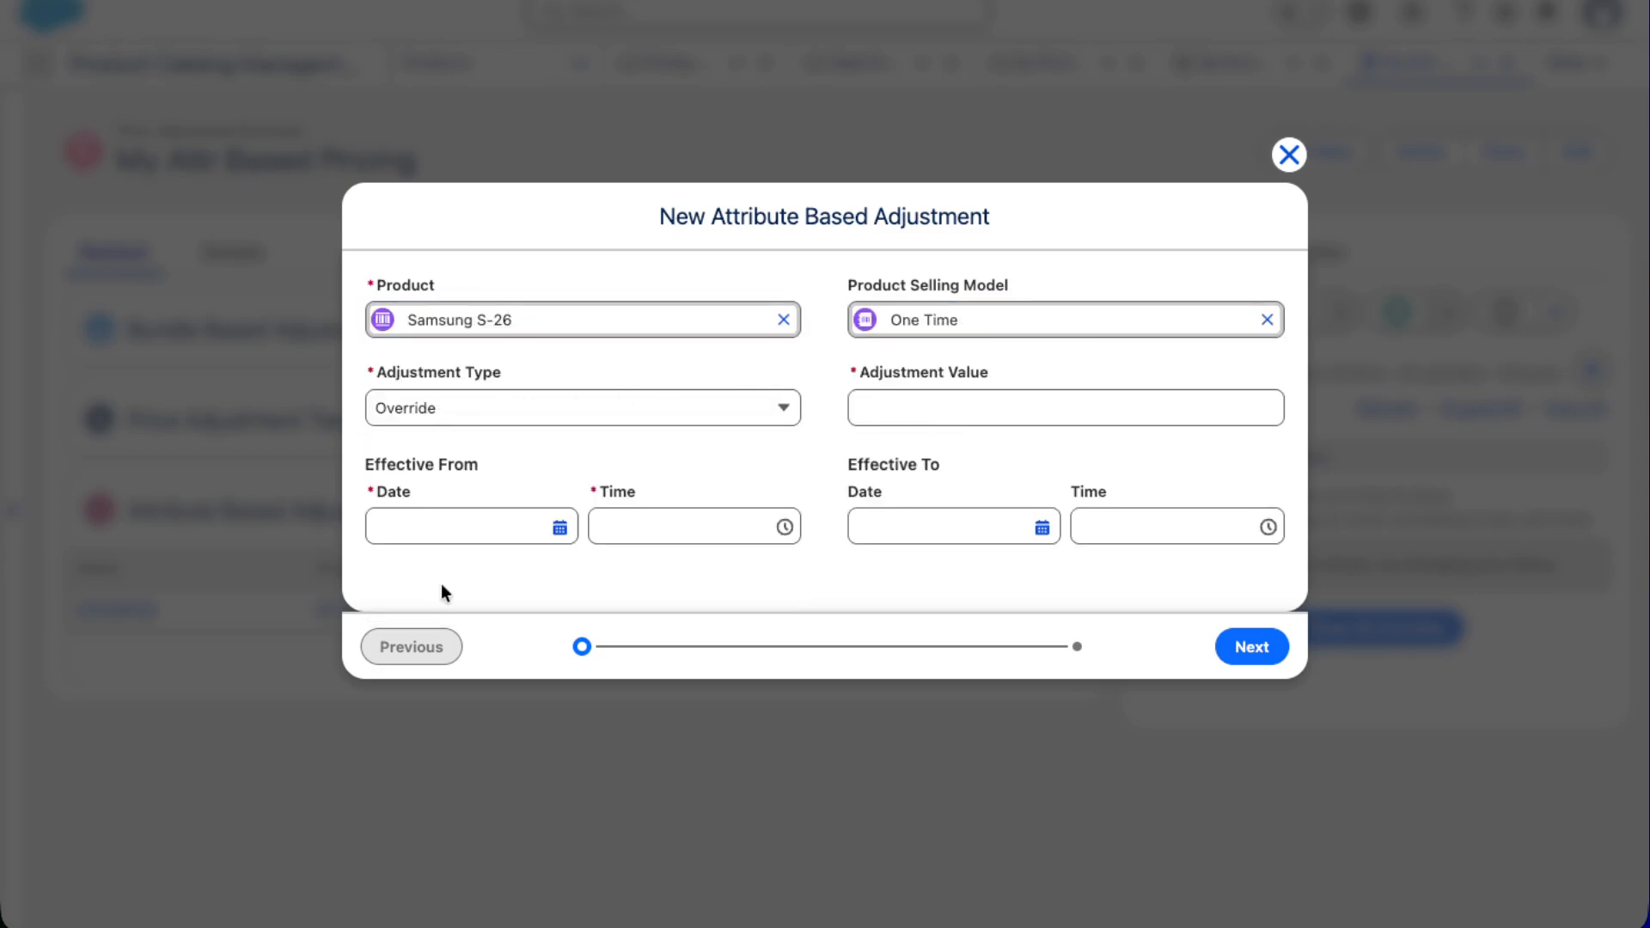
Set the adjustment value to 157000, effective from 22-Jun-2026 to 01-Jul-2026, and continue to the attribute conditions
left_click(939, 398)
type("157000")
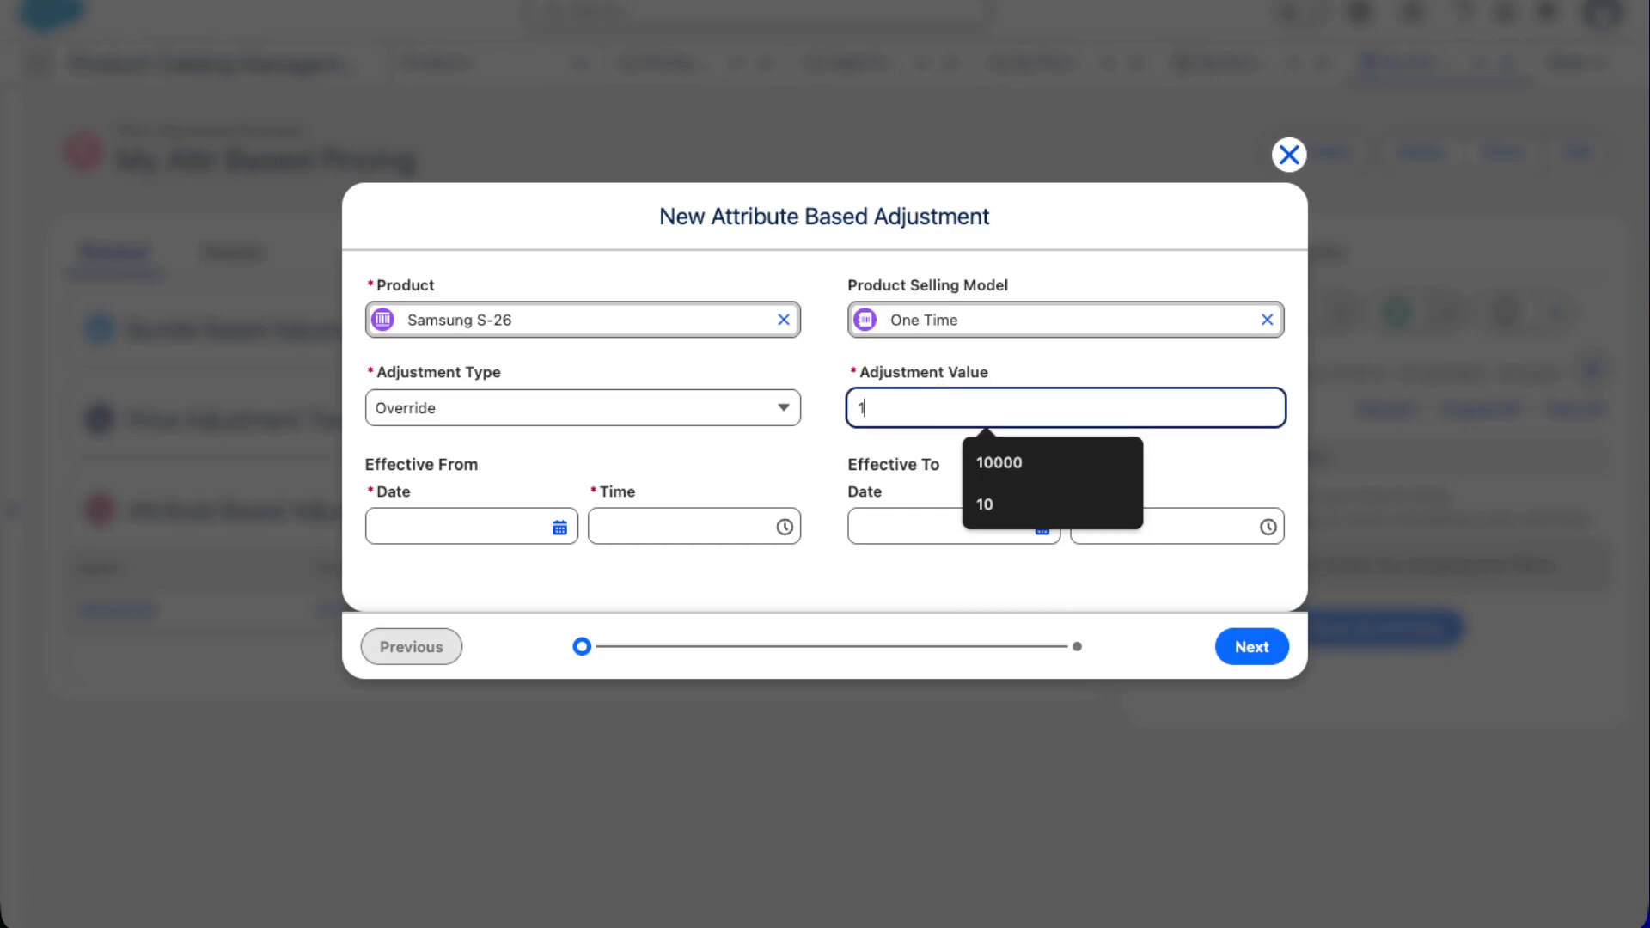
left_click(856, 453)
left_click(559, 527)
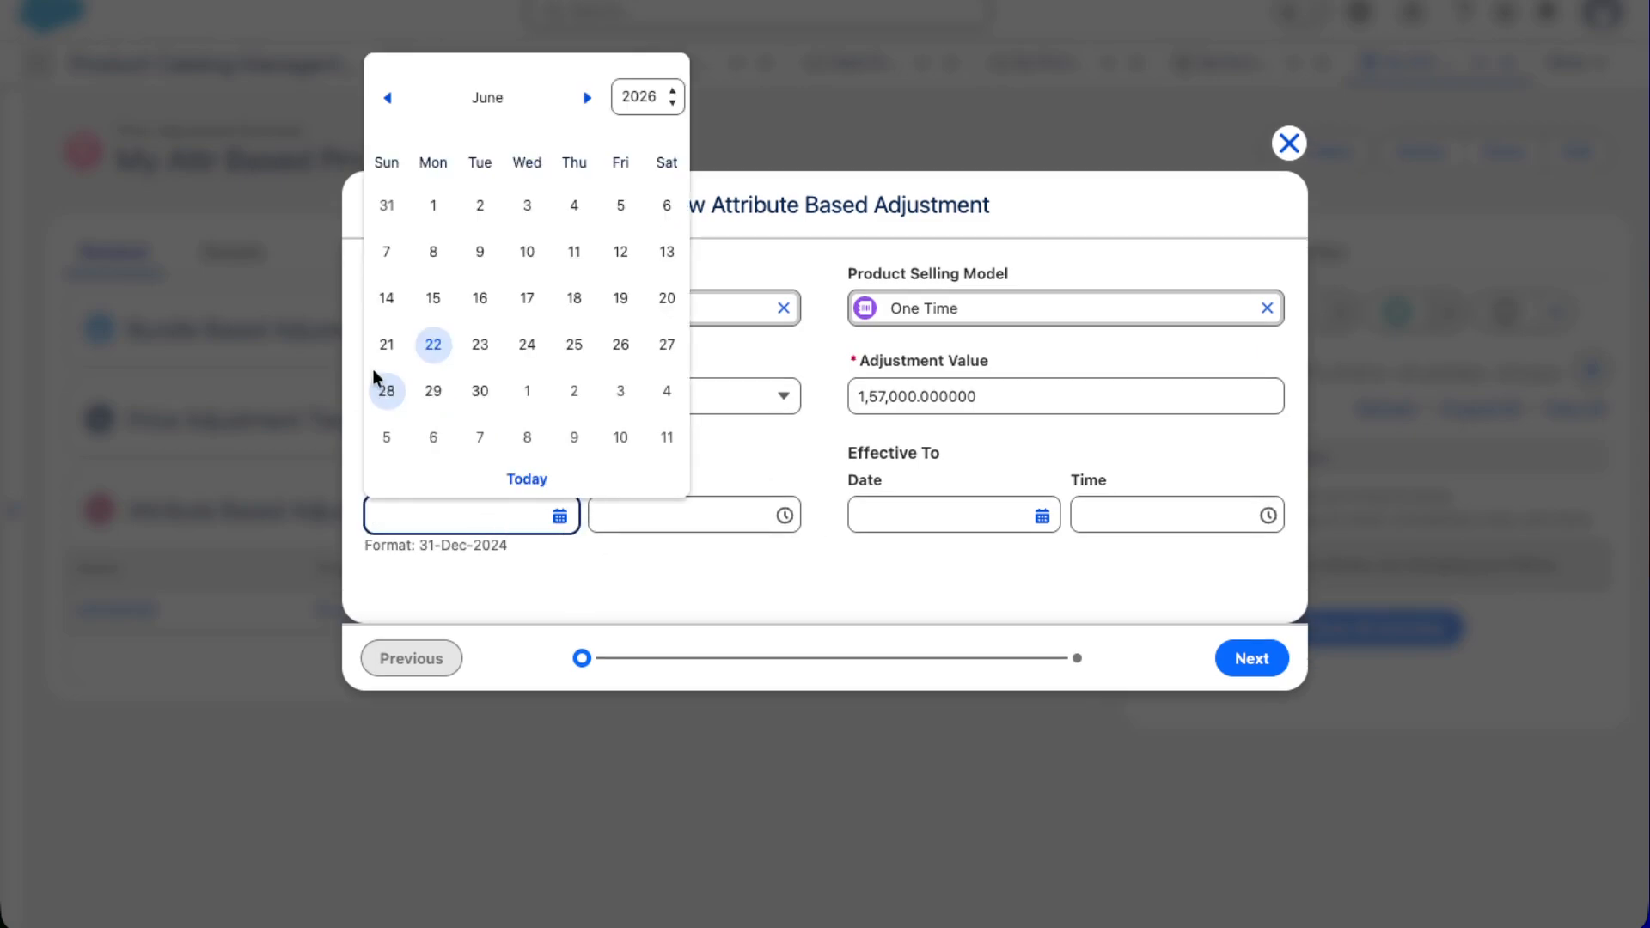
left_click(432, 346)
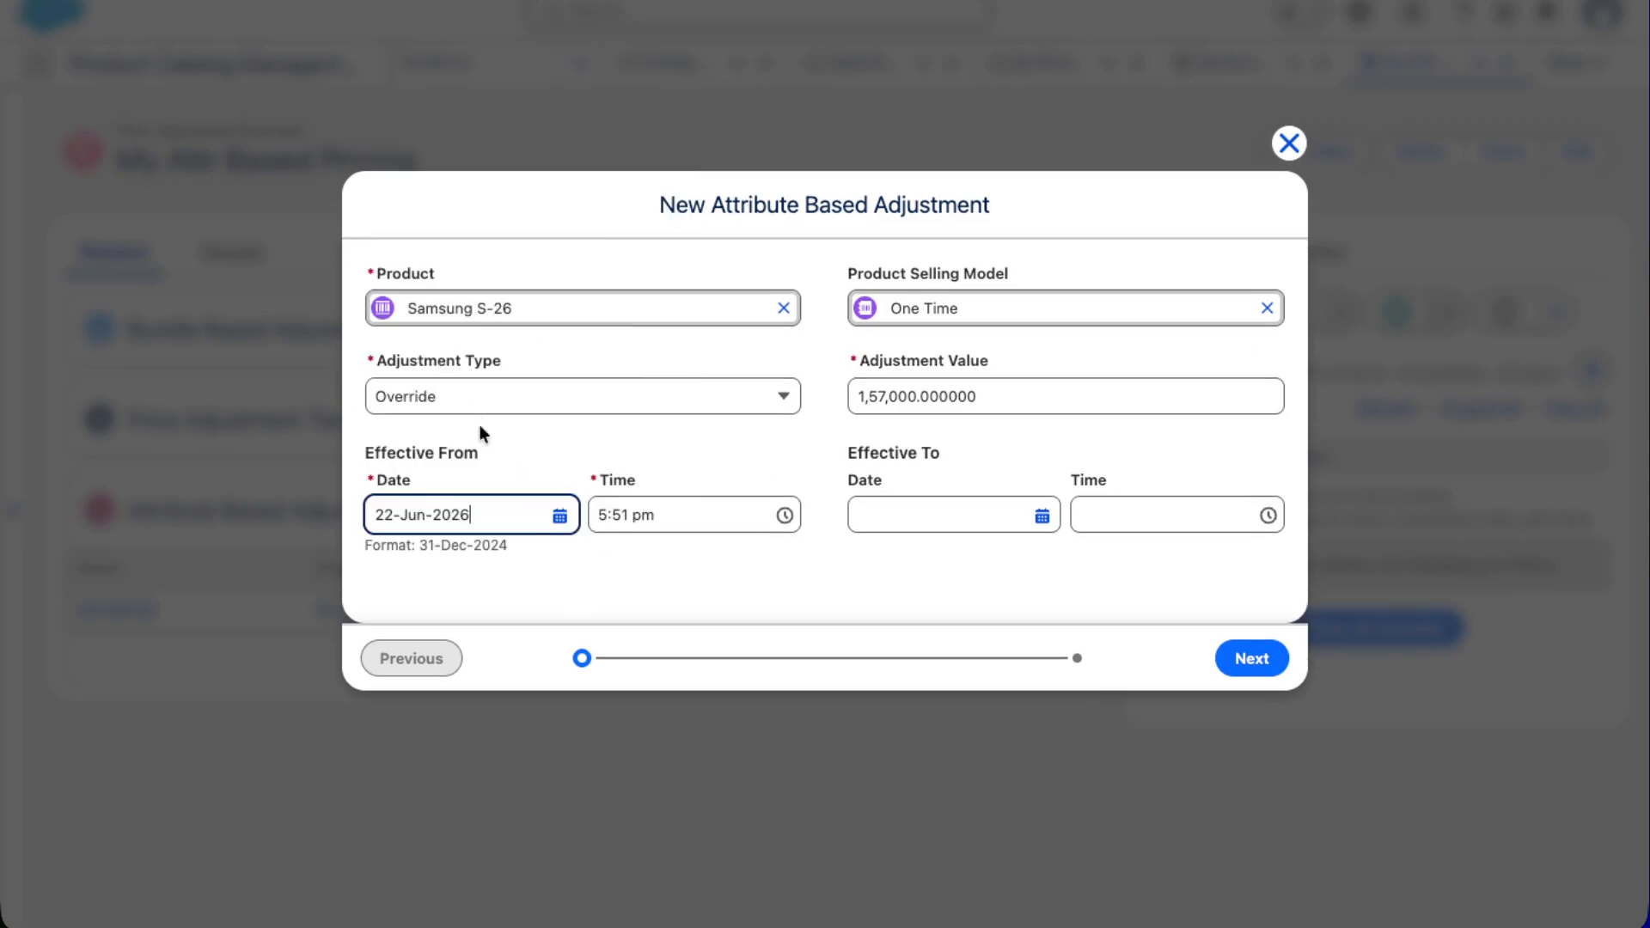
left_click(1032, 517)
left_click(1064, 110)
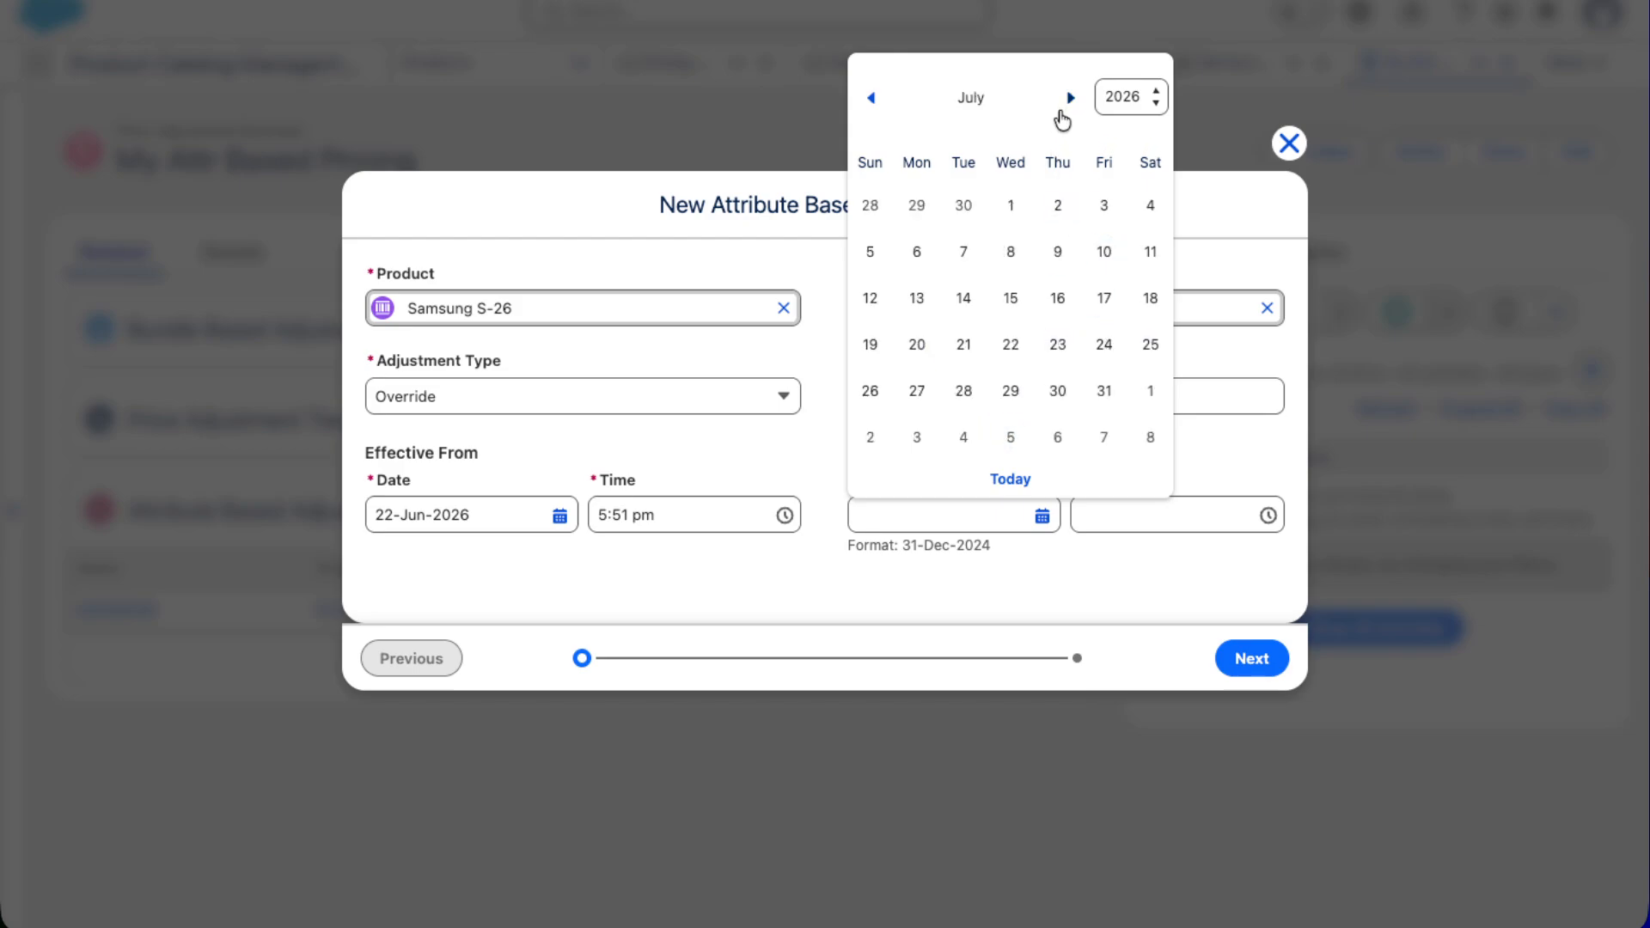
left_click(1001, 213)
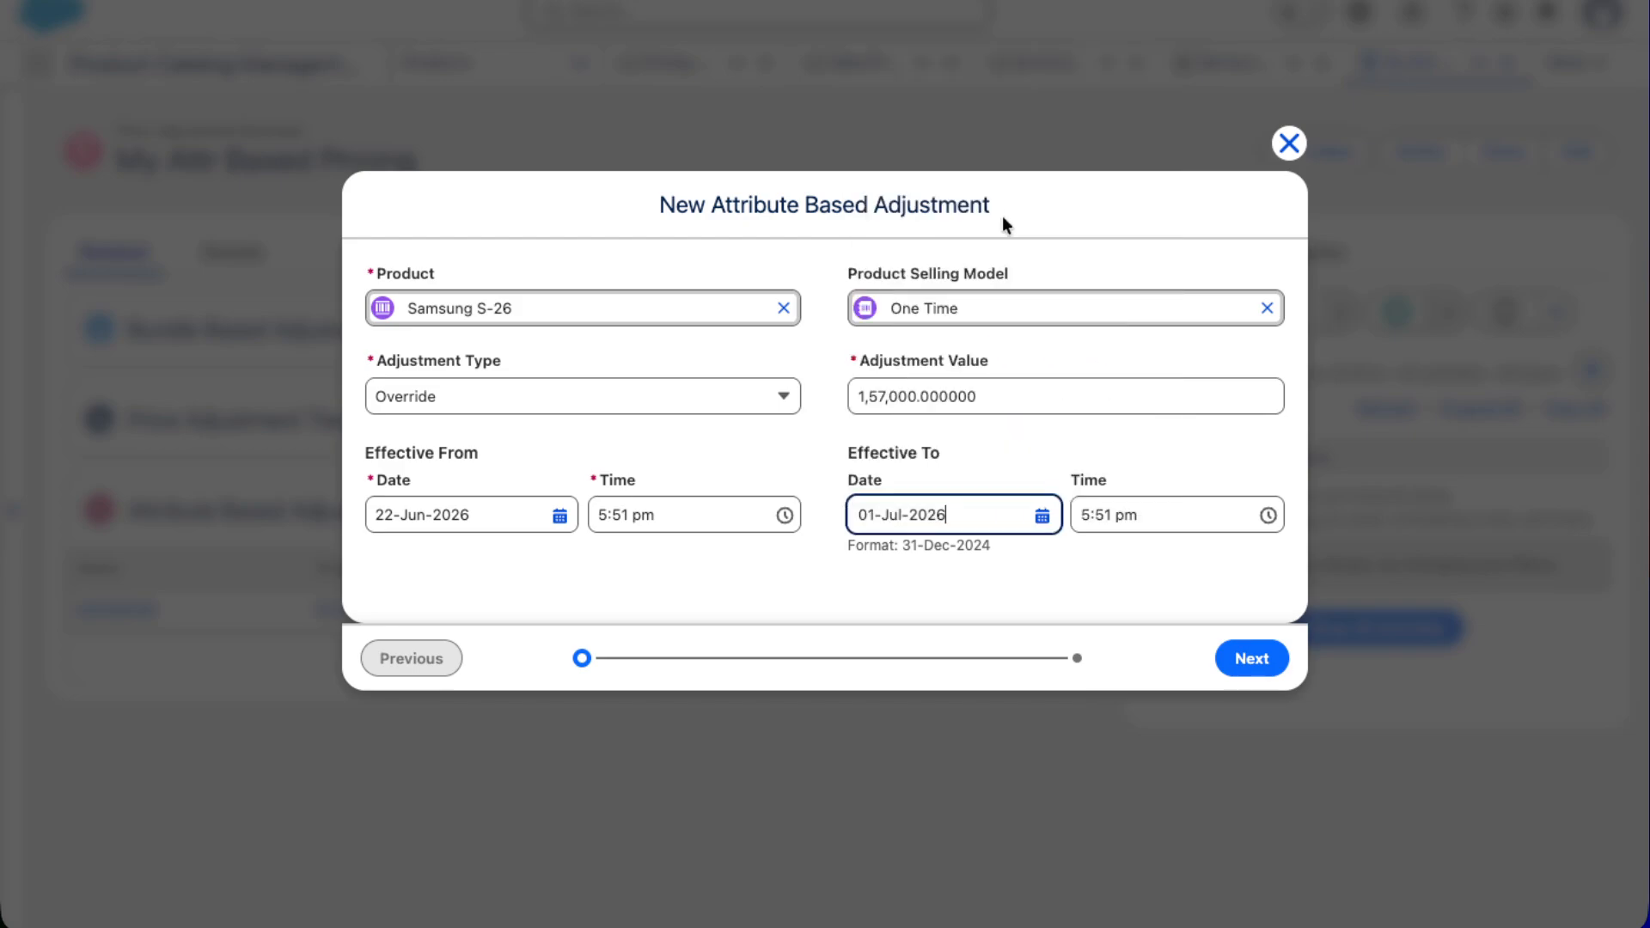
left_click(1245, 658)
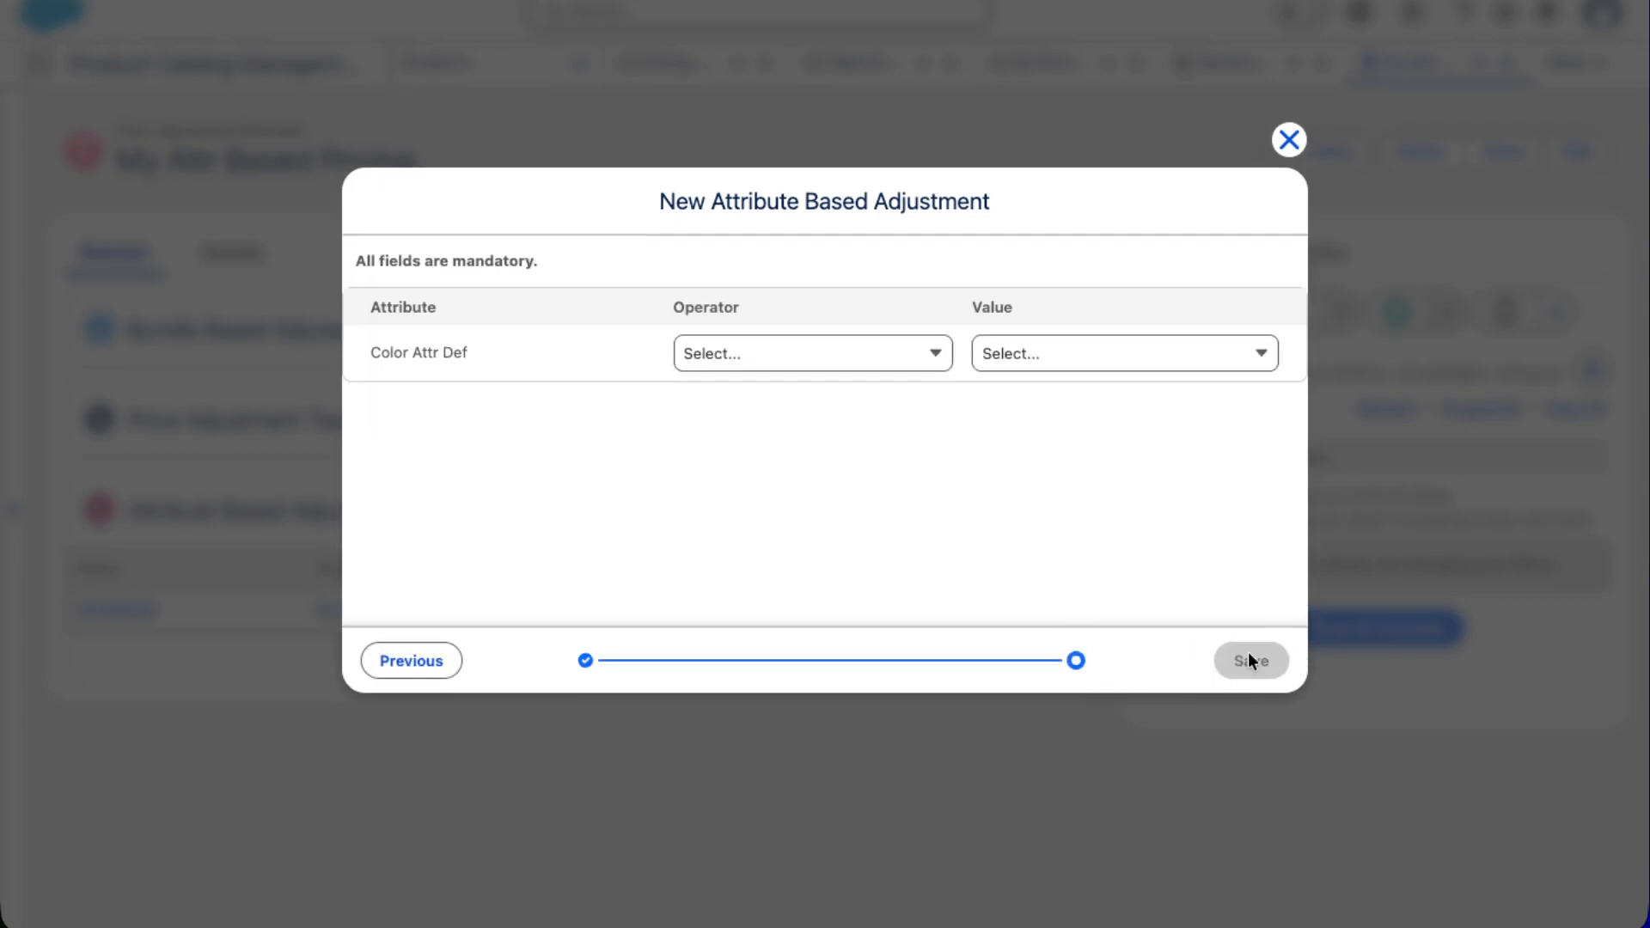
Set the Color Attr Def condition to Equals Red, save the adjustment and show the schedule's related adjustments
left_click(725, 357)
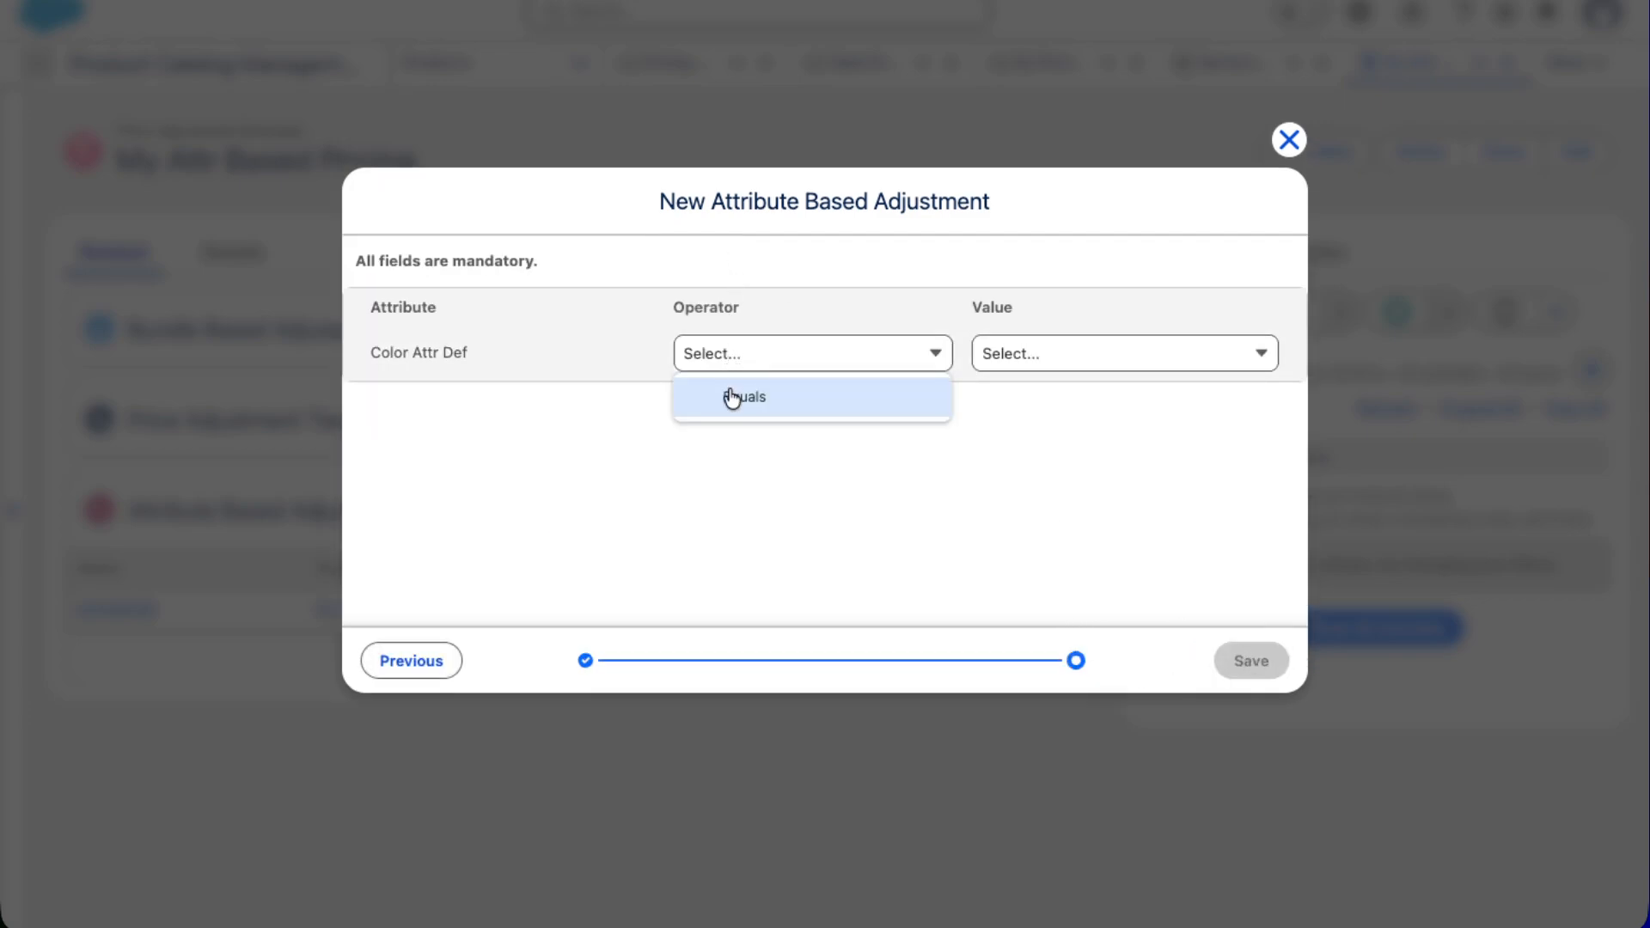
left_click(726, 395)
left_click(1002, 354)
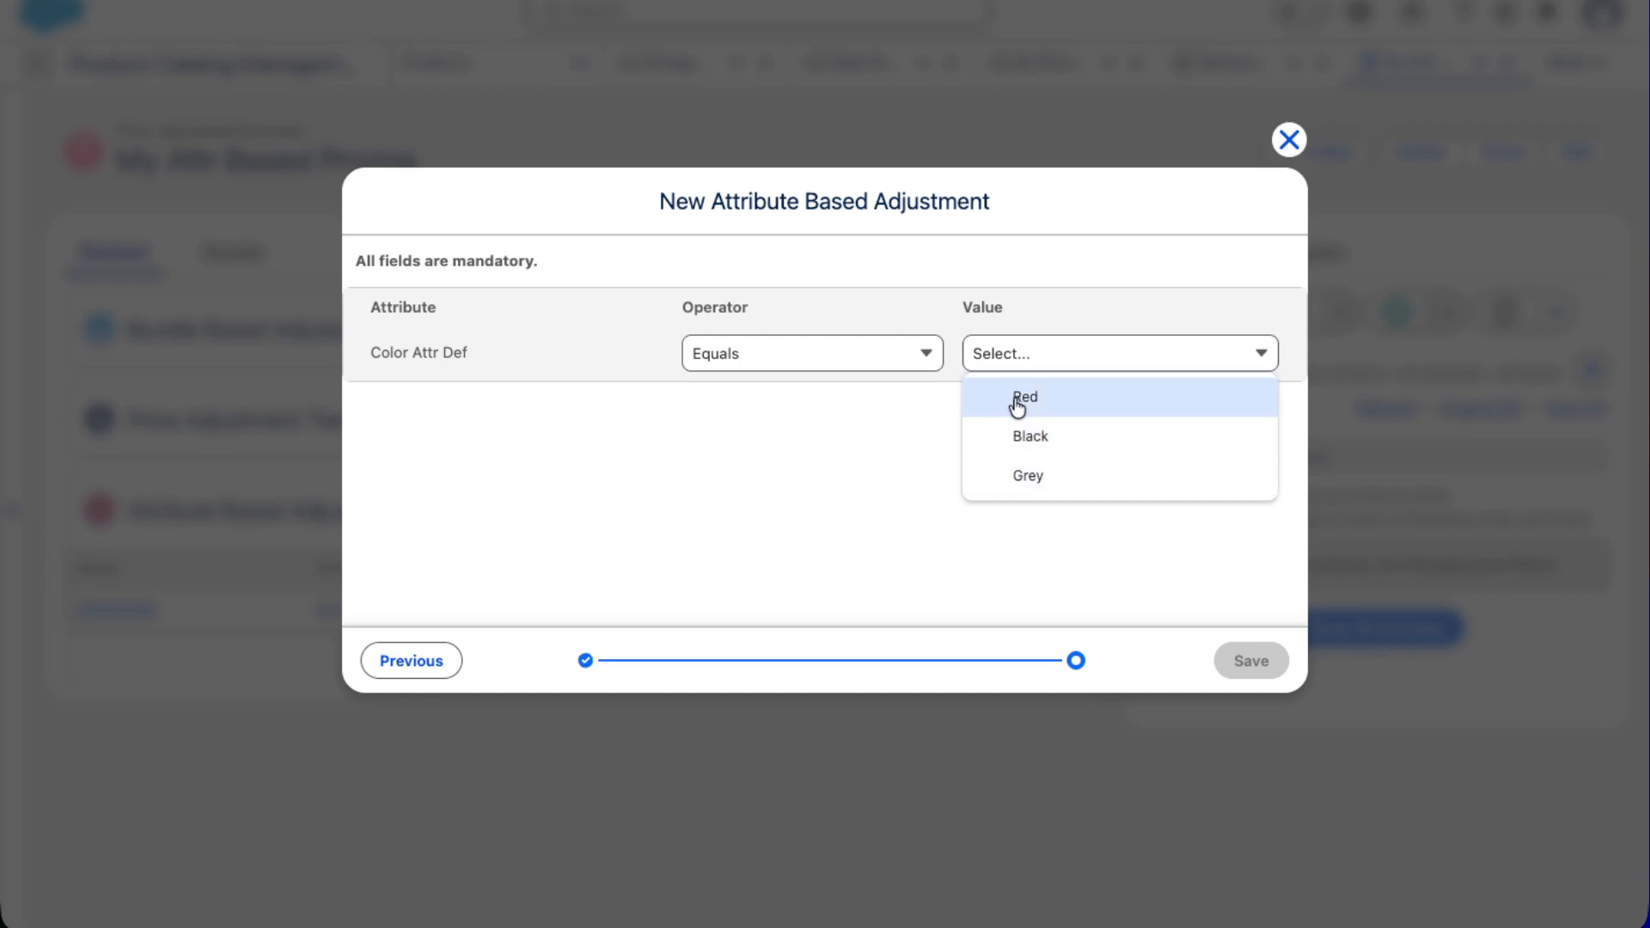
left_click(1016, 402)
left_click(1246, 660)
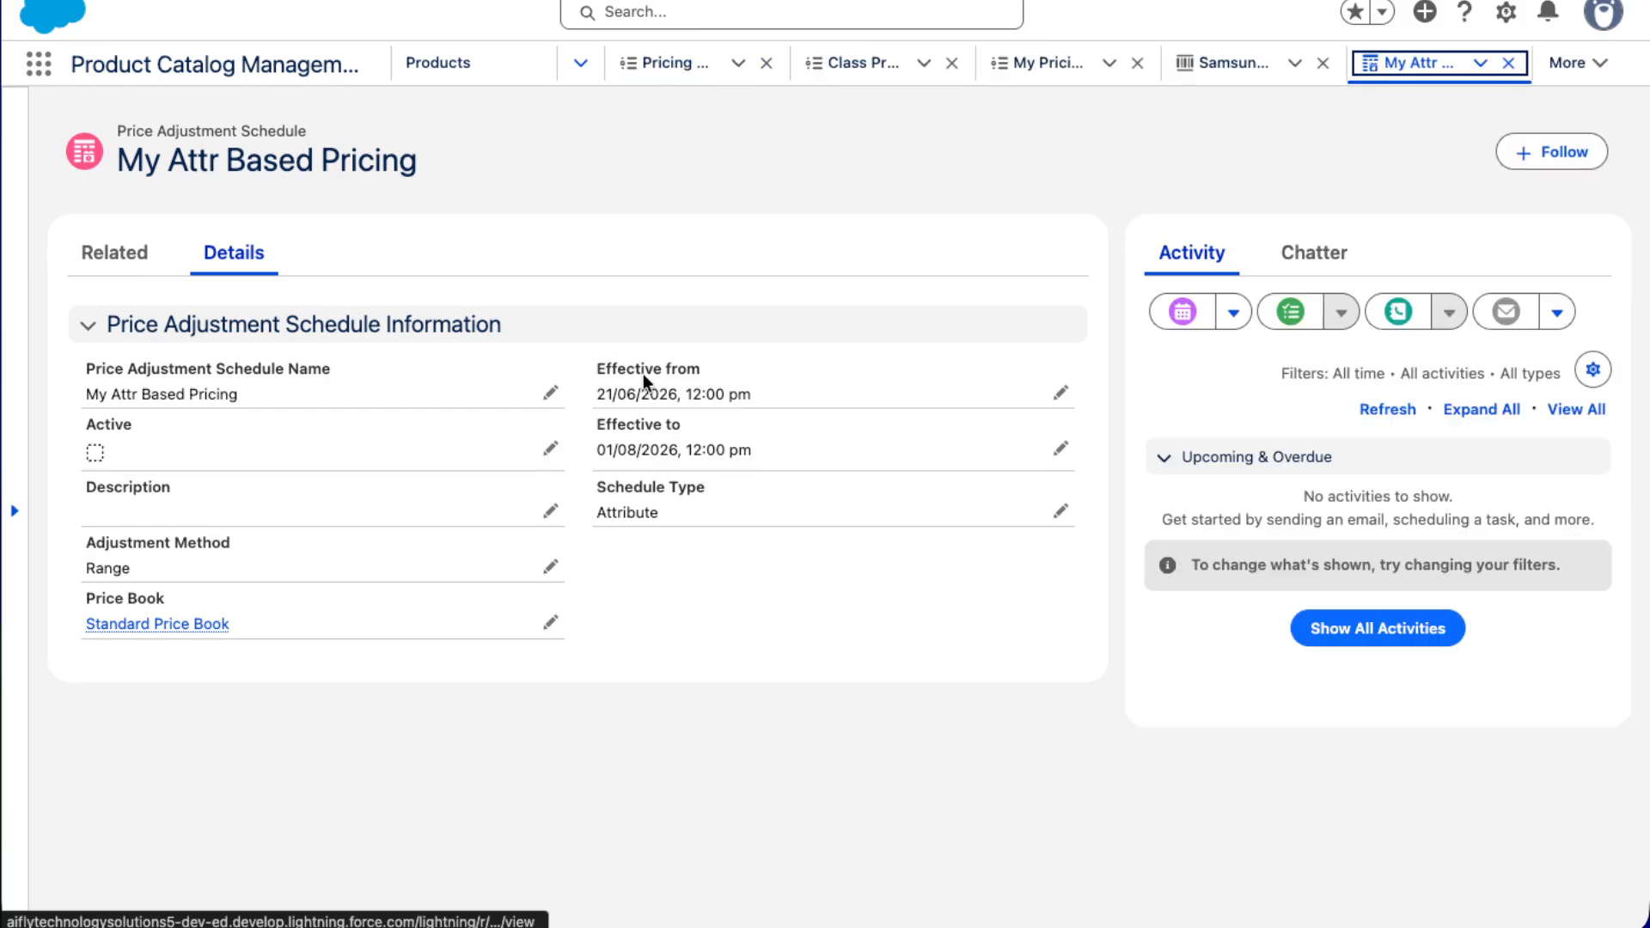
left_click(86, 251)
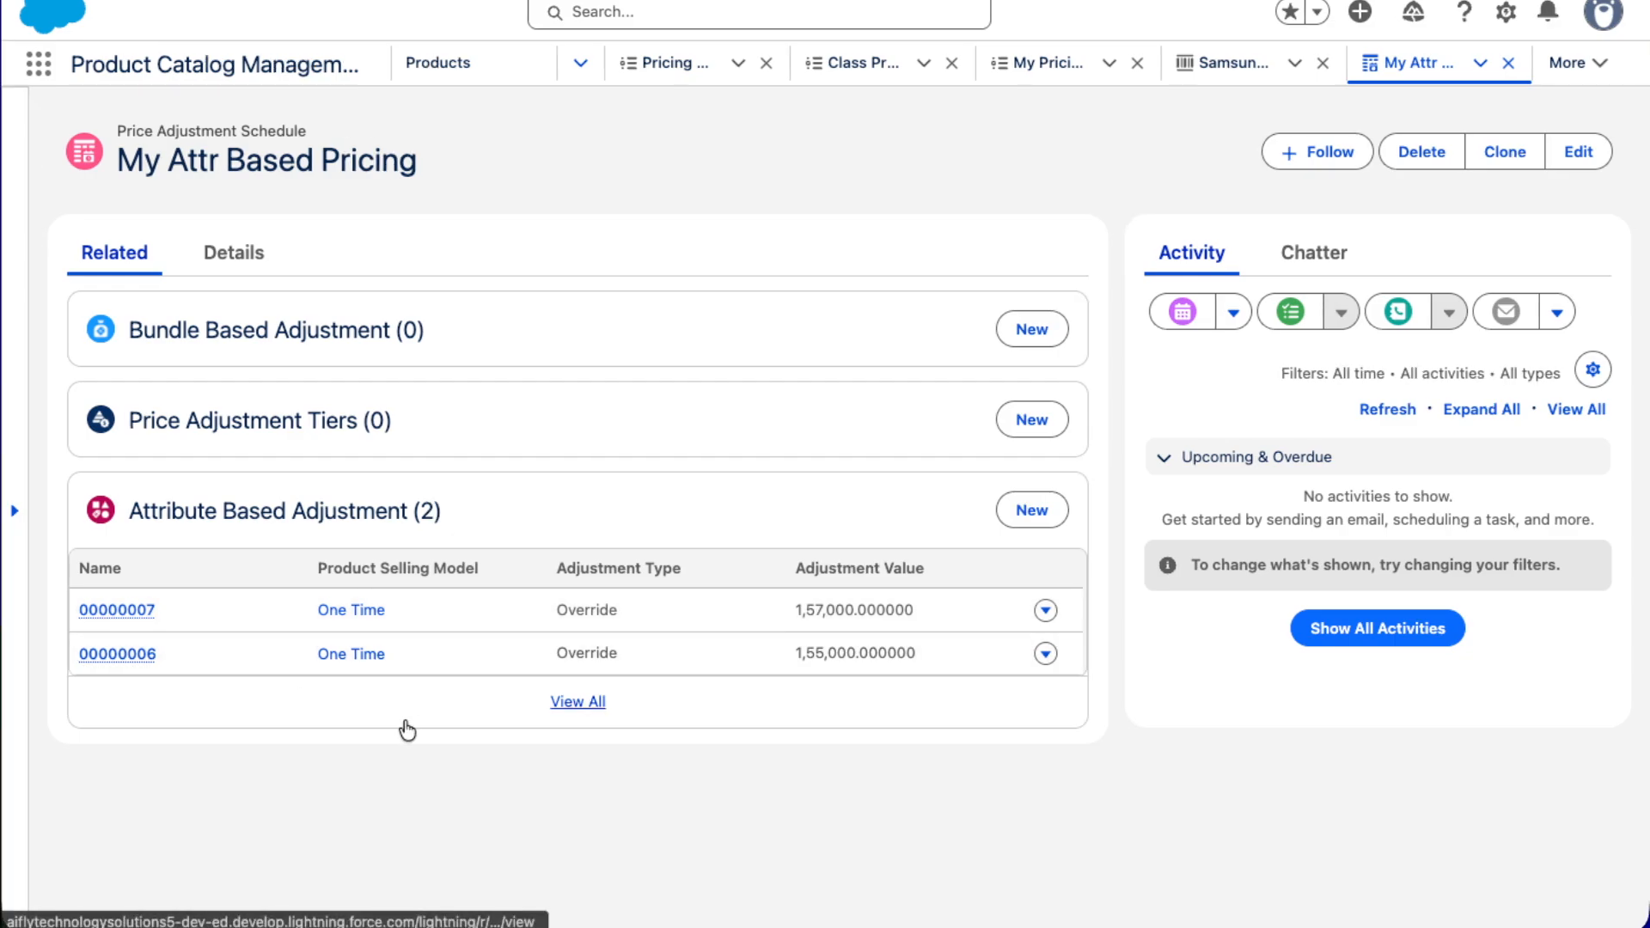
Mark the My Attr Based Pricing schedule as Active and save it
left_click(233, 252)
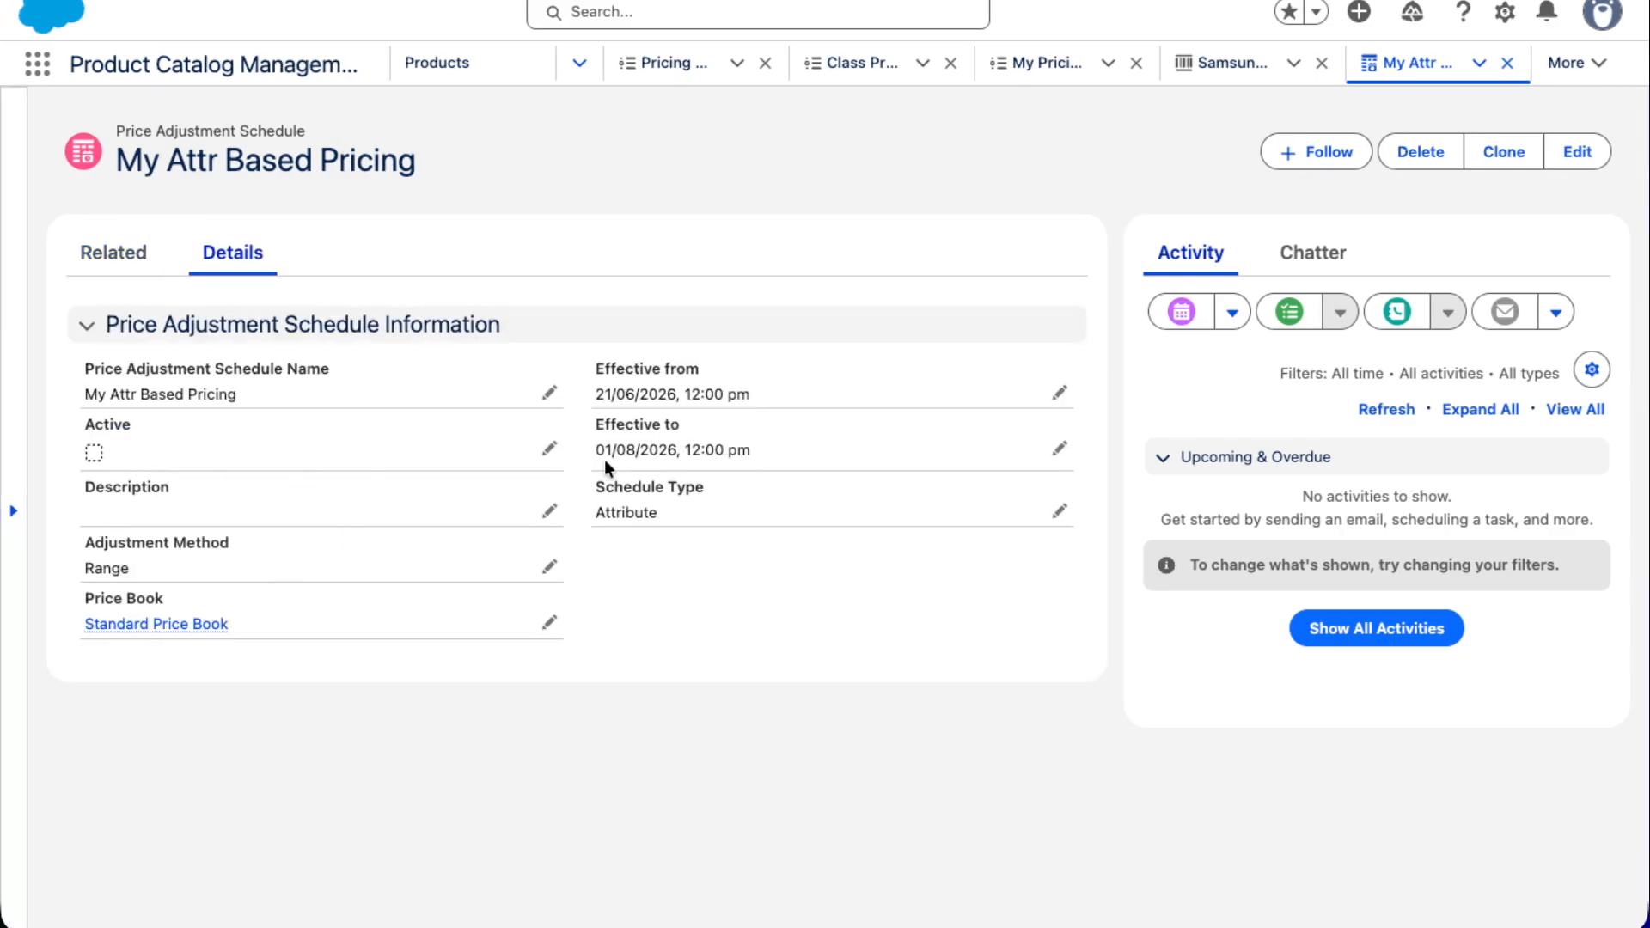
left_click(548, 449)
left_click(102, 534)
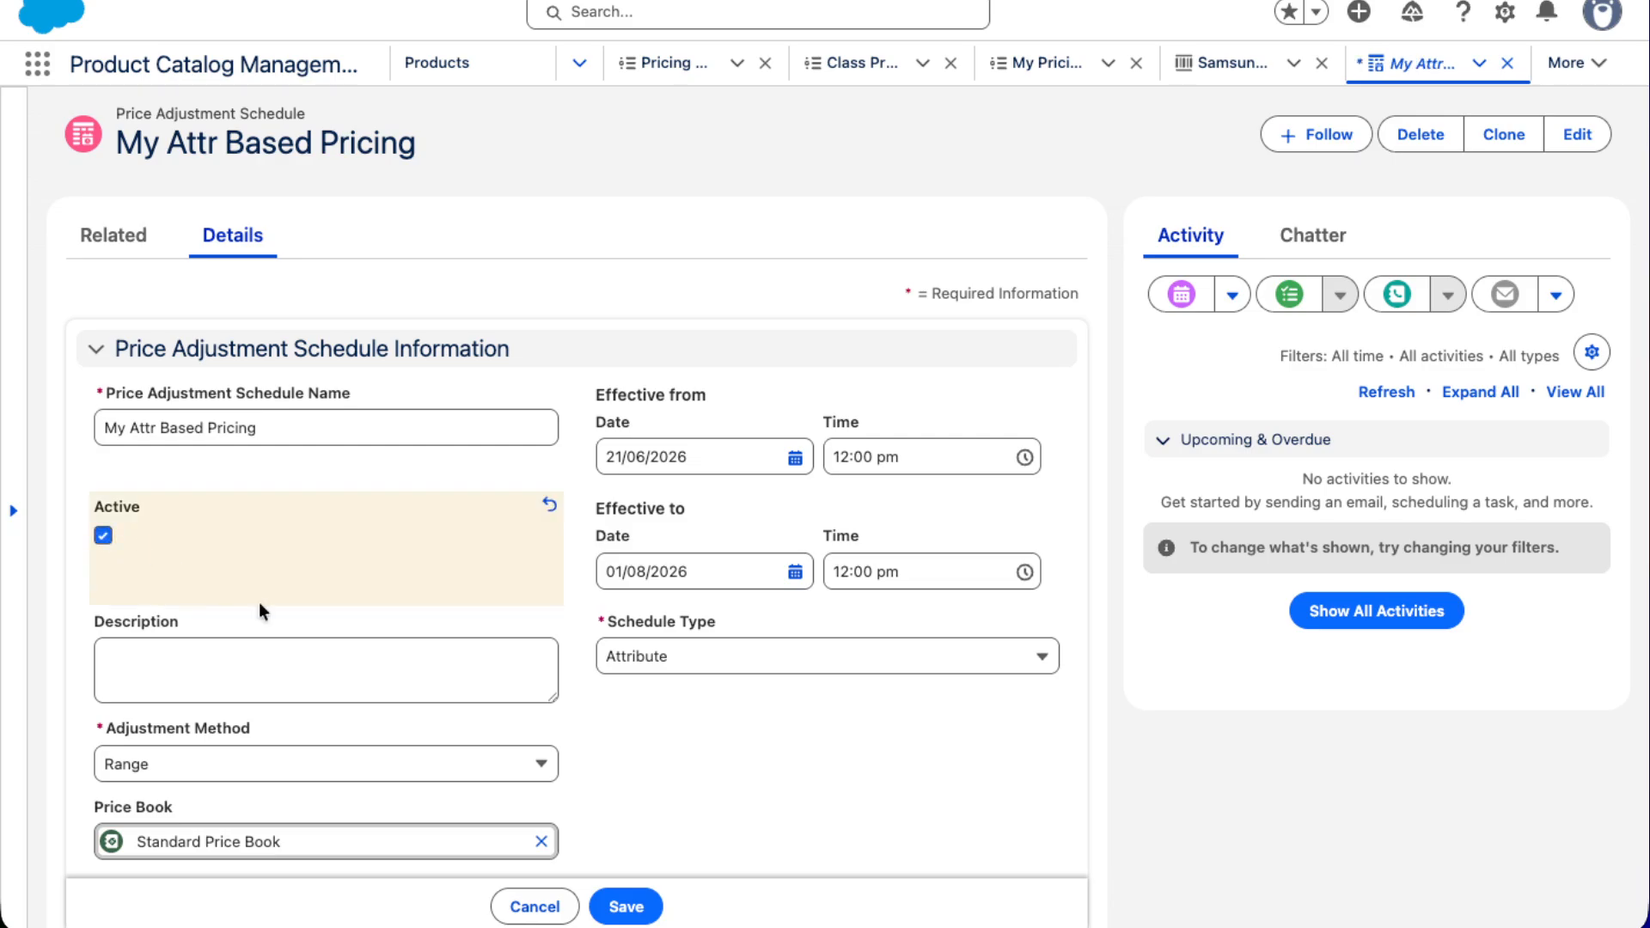
left_click(634, 896)
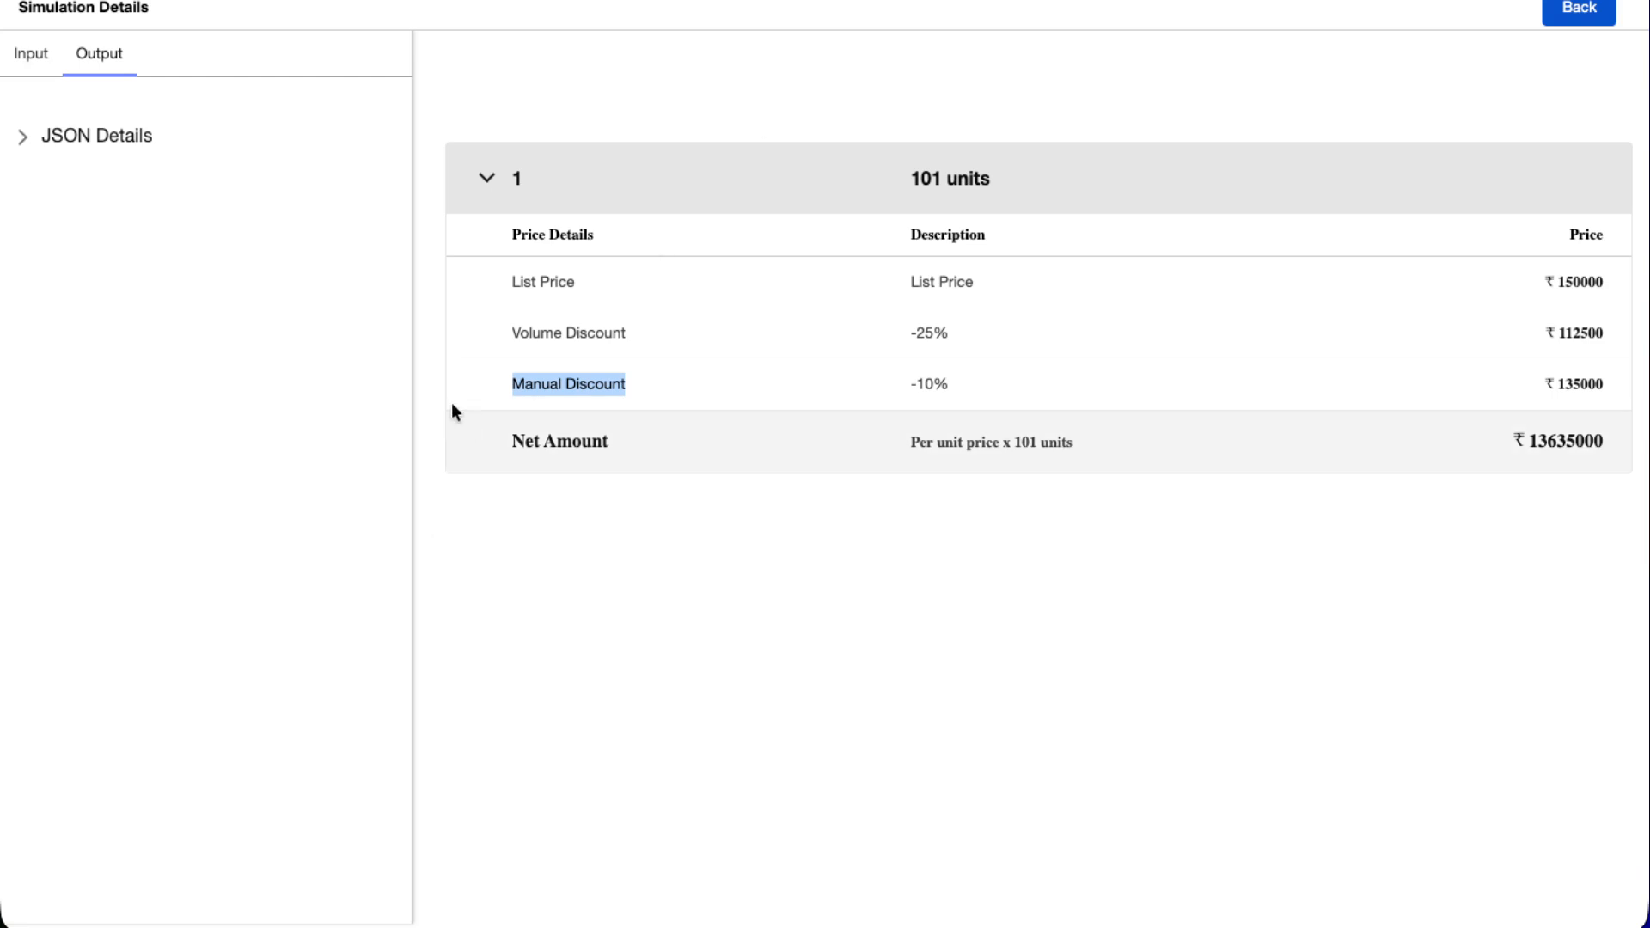
Leave the simulation details and try to save the procedure as a new version named My Attribute Based PP
left_click(1594, 10)
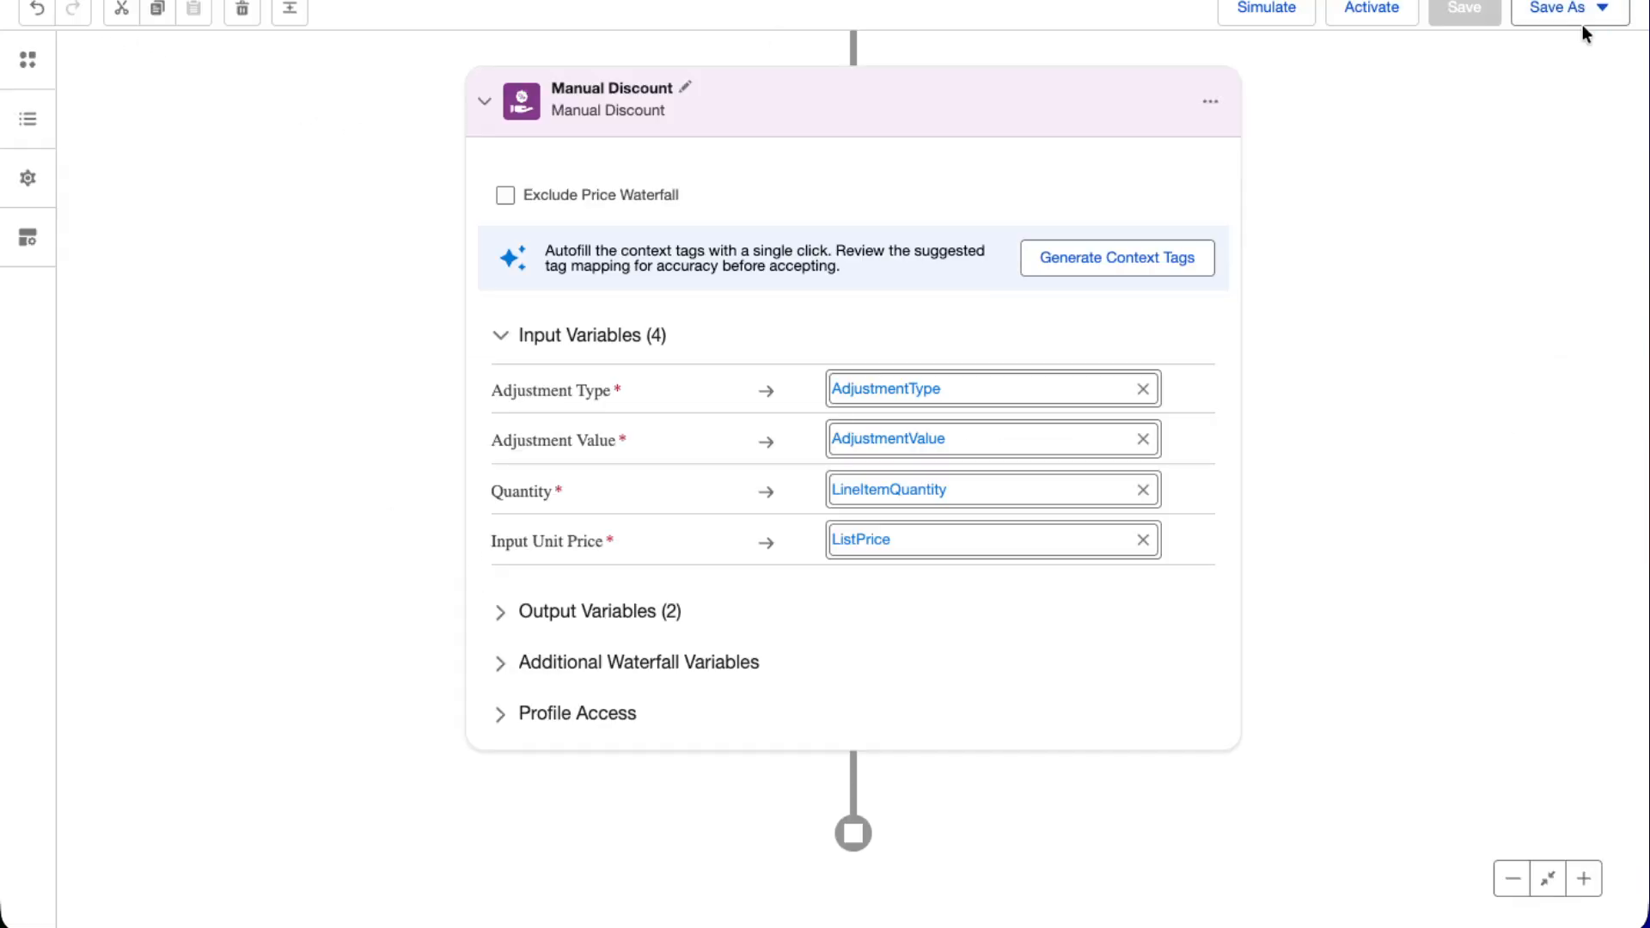
scroll(295, 306, "up", 5)
scroll(460, 269, "up", 1)
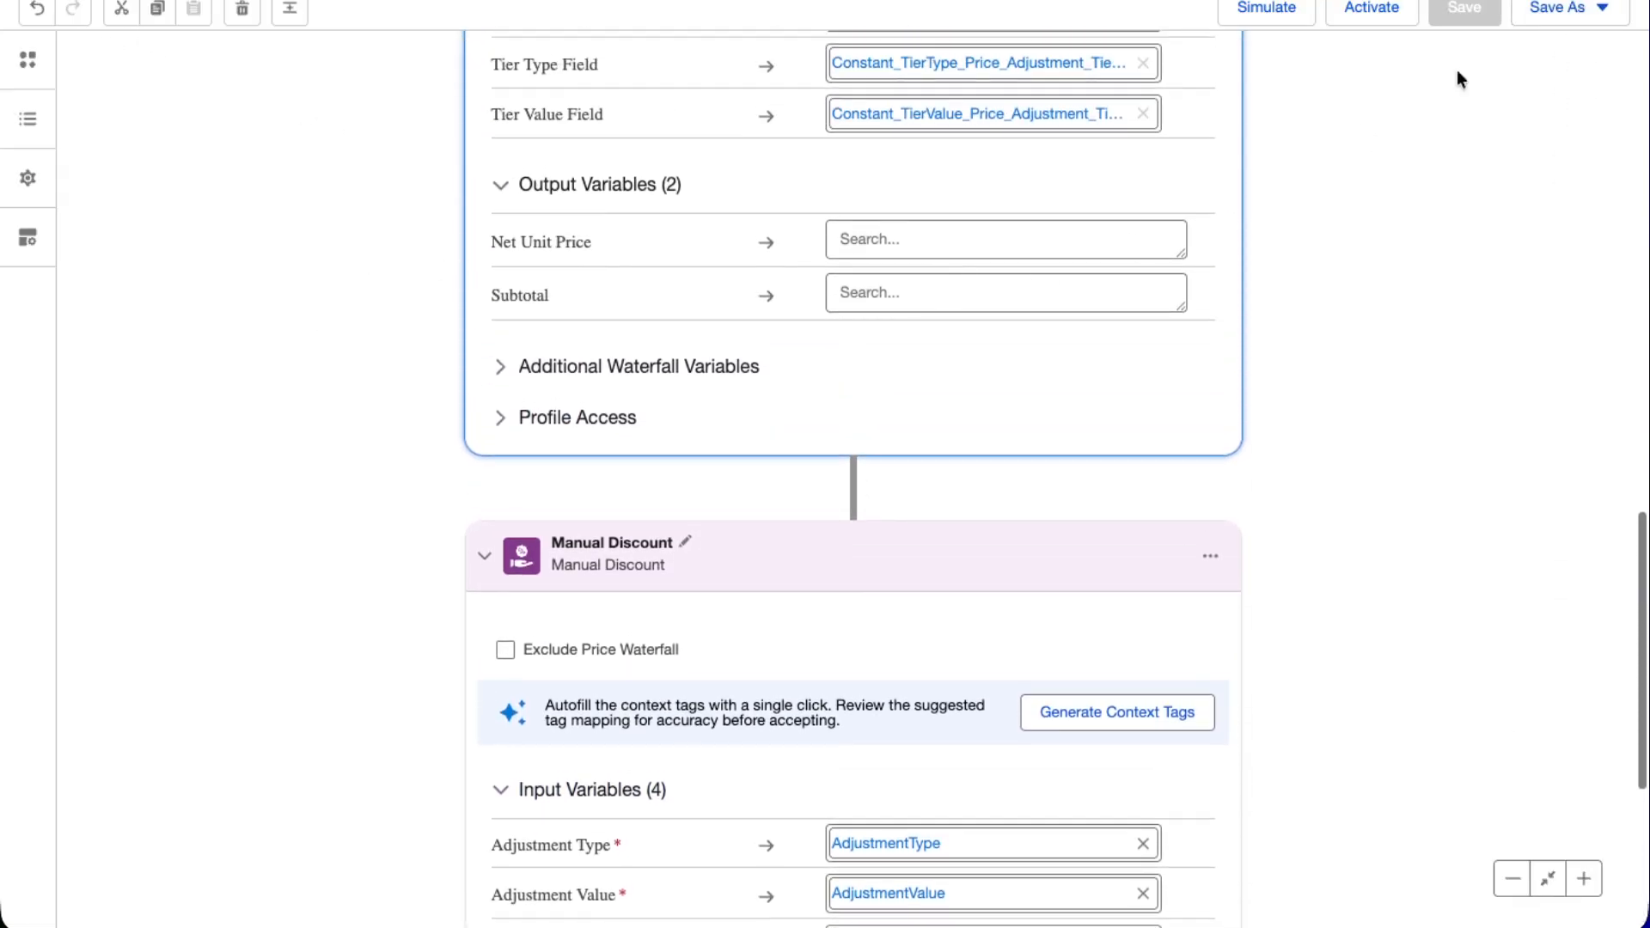
left_click(1557, 8)
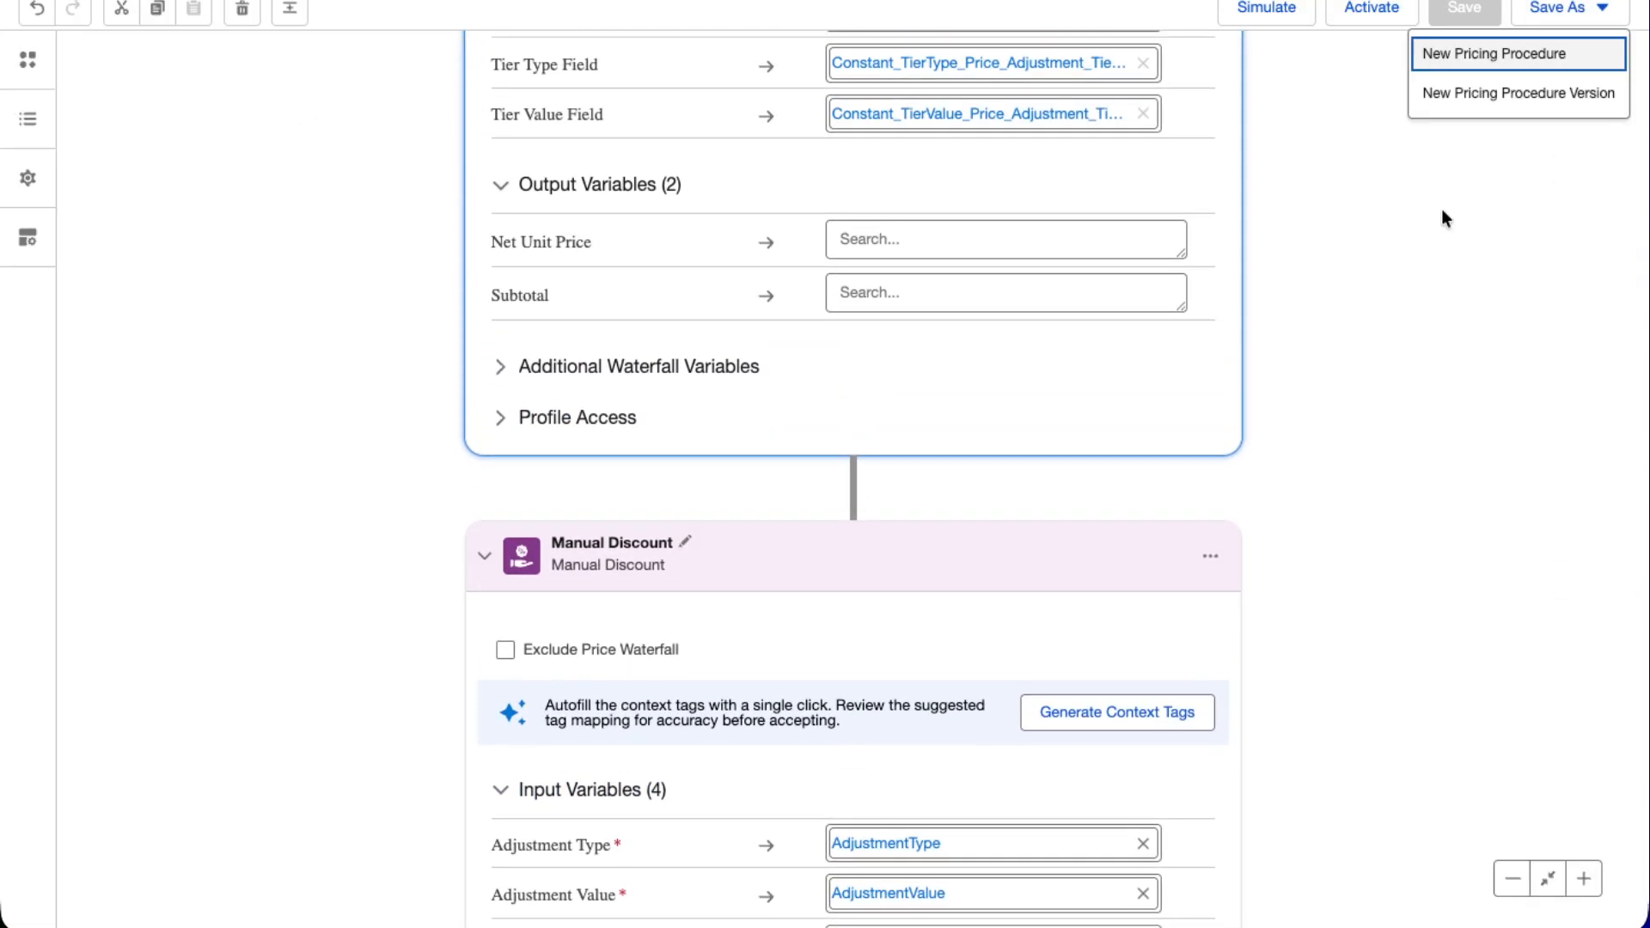
left_click(1459, 101)
double_click(617, 396)
left_click(617, 396)
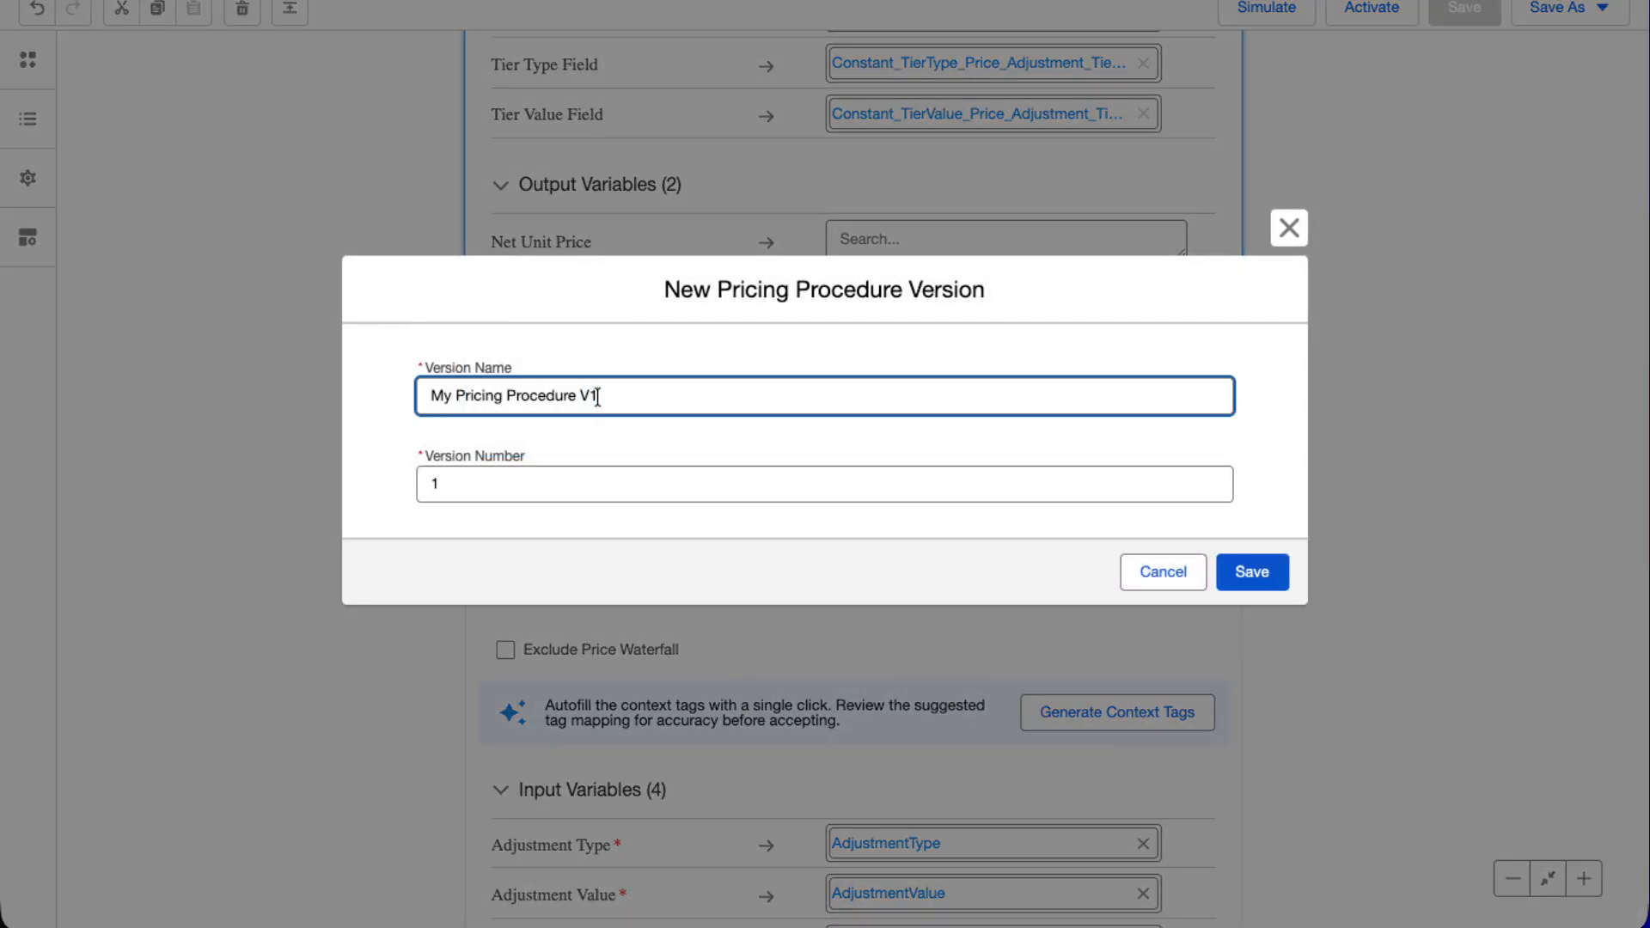
triple_click(645, 396)
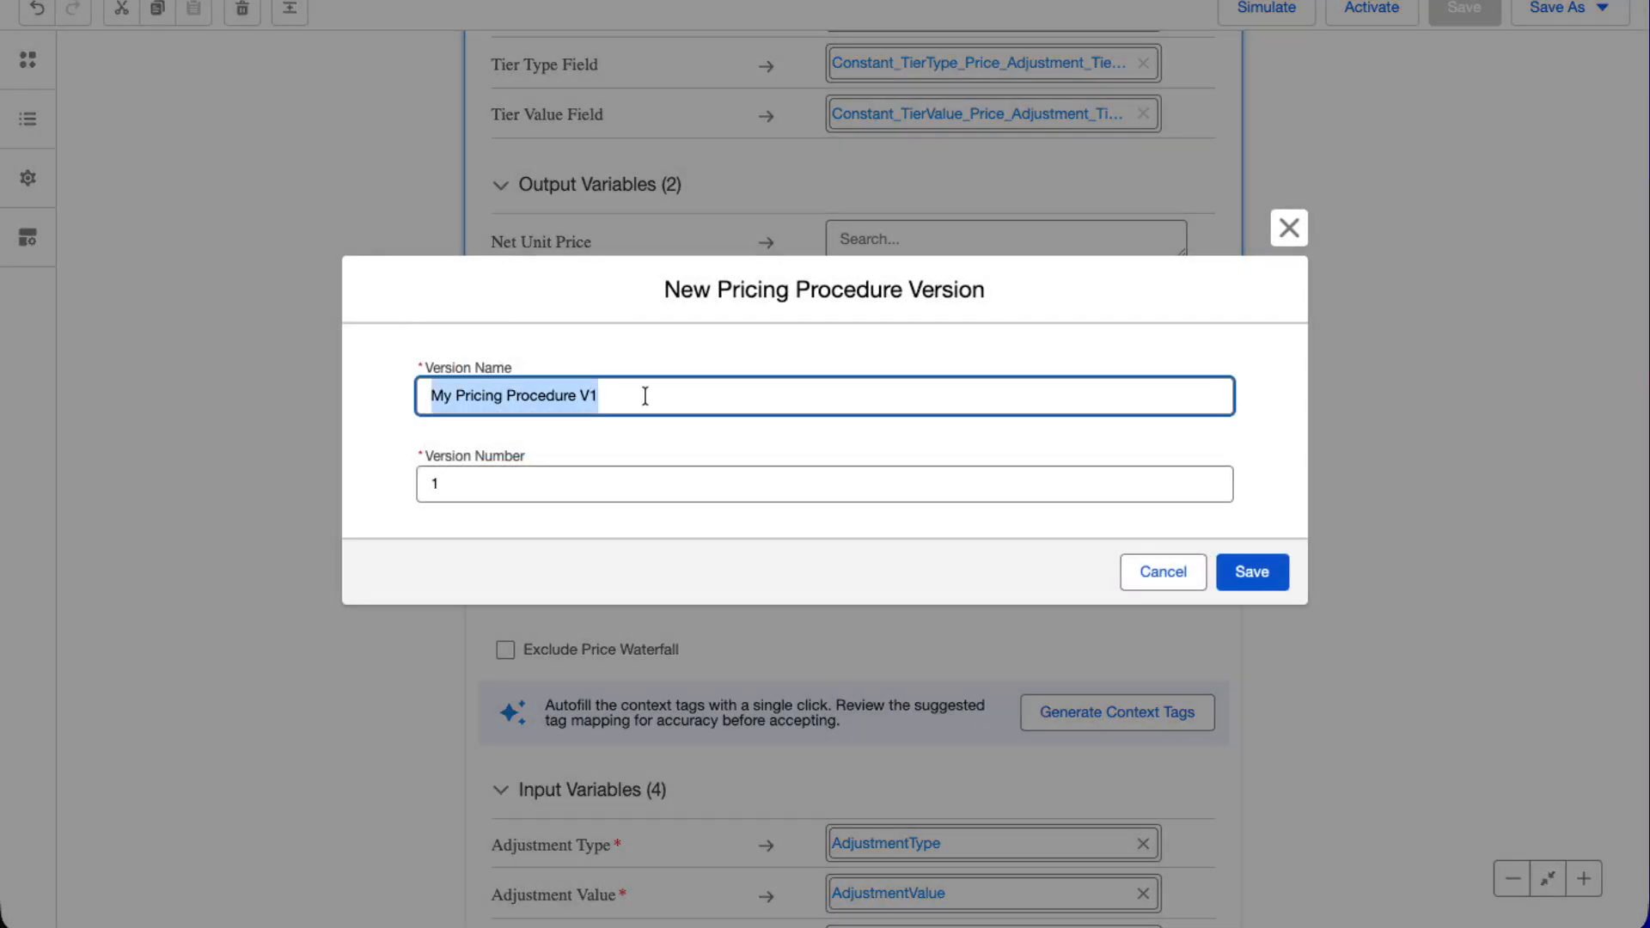
type("My At")
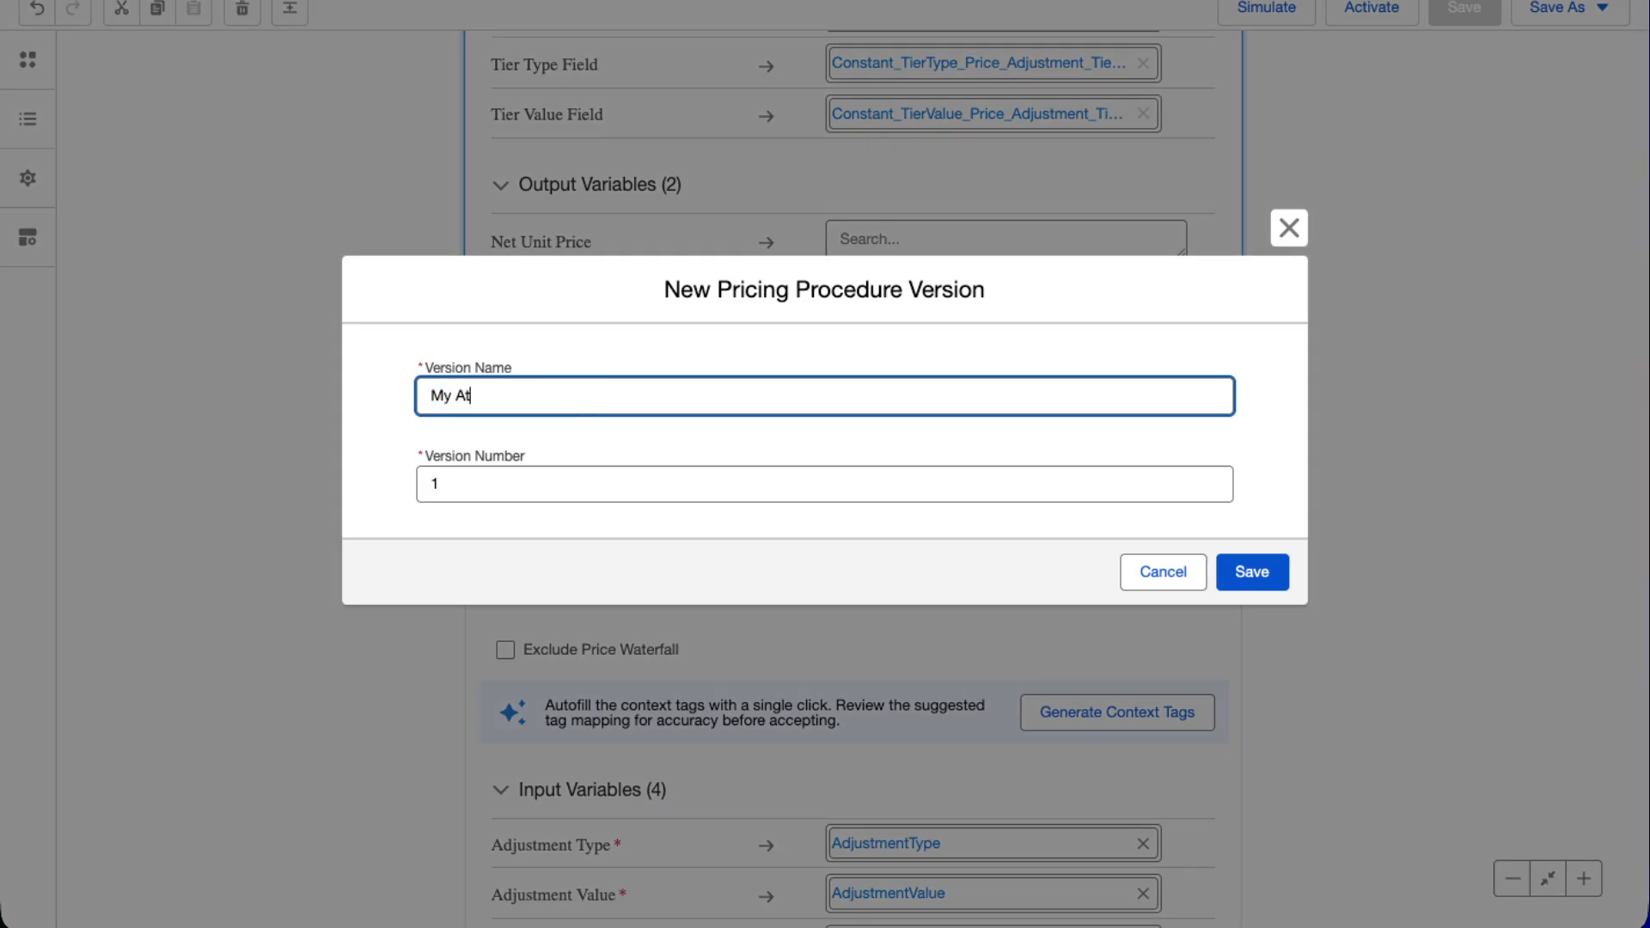
type("tribure")
key("BackSpace")
key("BackSpace")
type("Based PP")
left_click(1257, 578)
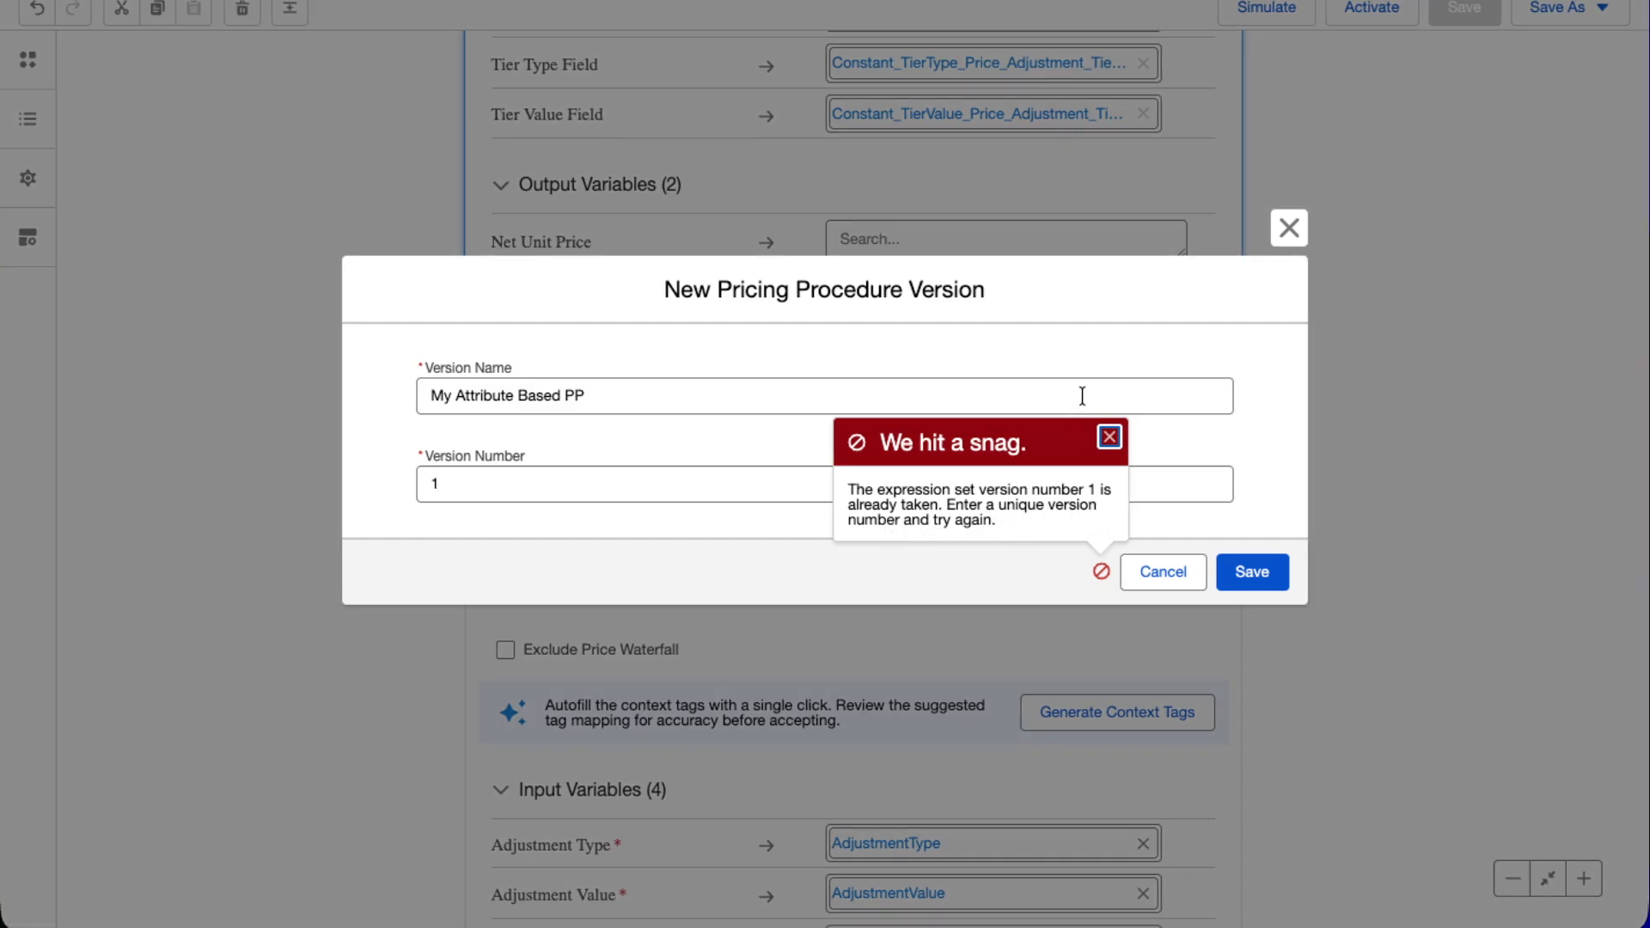
Set the version number to 2 and save the new pricing procedure version
left_click(1083, 396)
left_click(1110, 437)
key("shift+Tab")
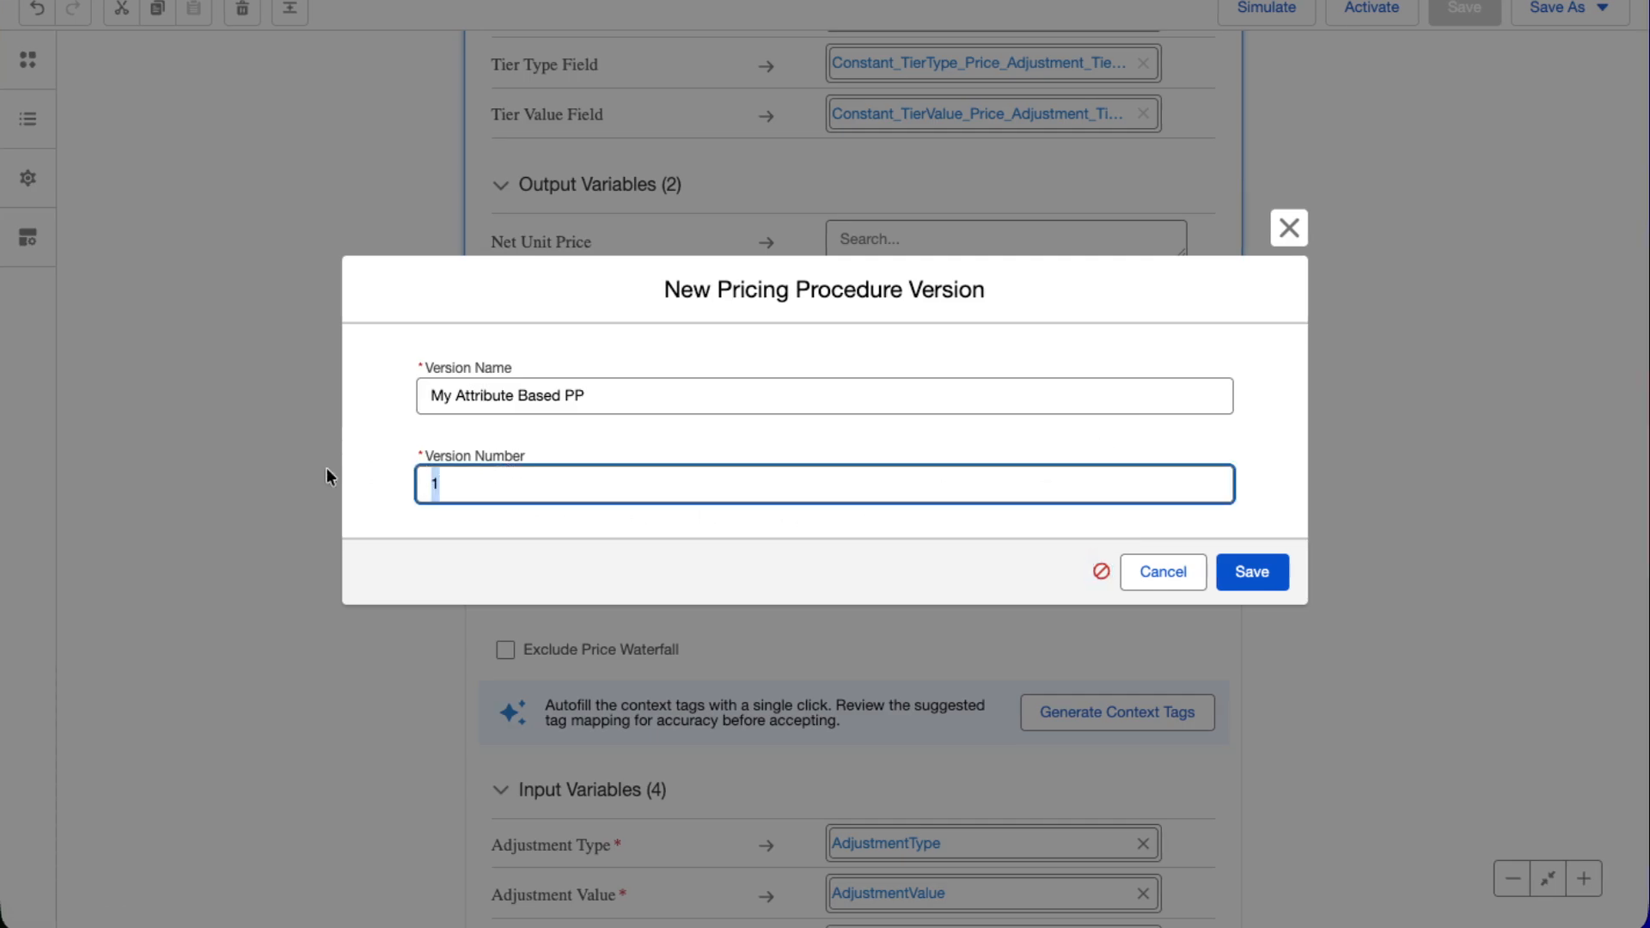
type("2")
left_click(1256, 576)
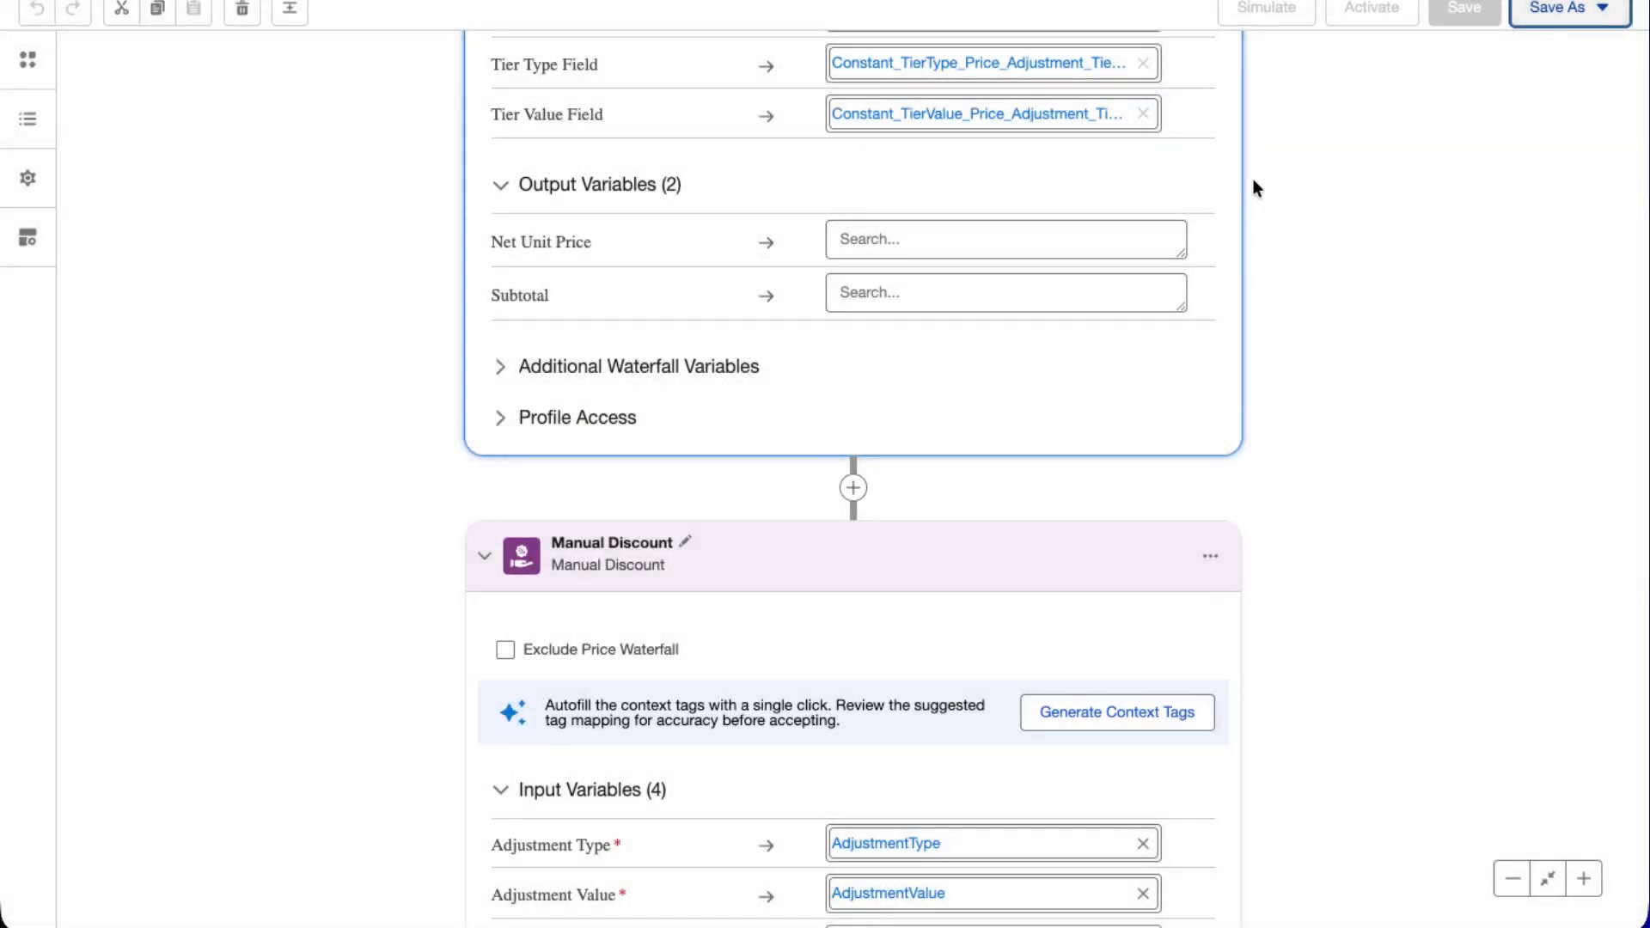
Try to save another version of My Attribute Based PP with version number 1, then dismiss the dialog
left_click(1557, 8)
left_click(1480, 101)
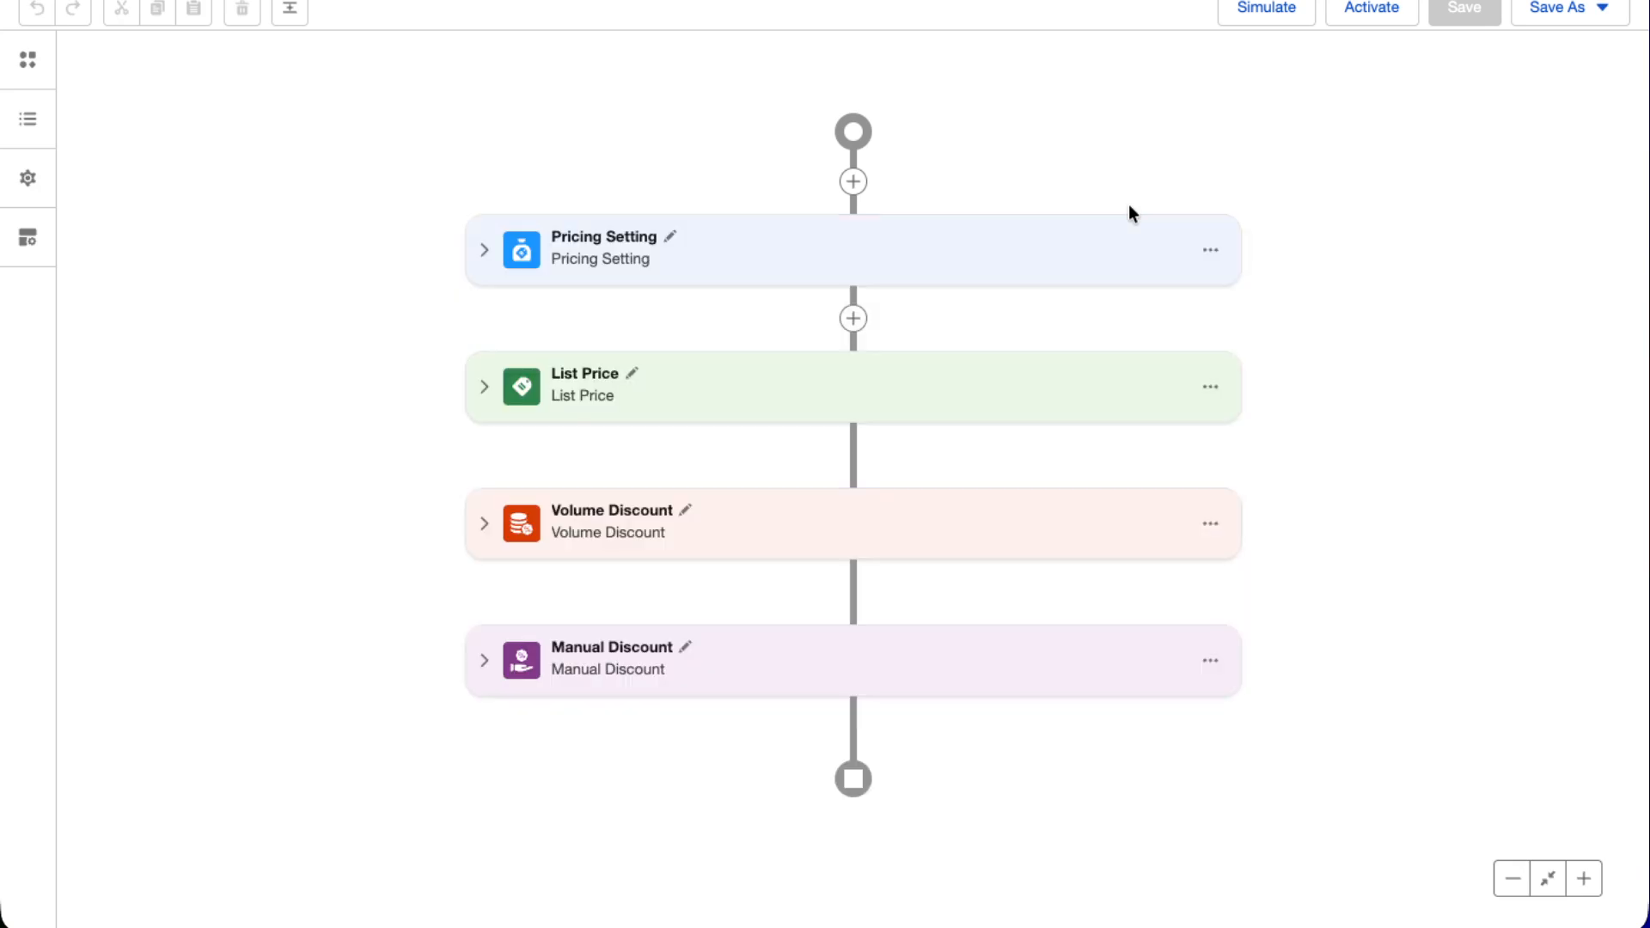
left_click(1587, 10)
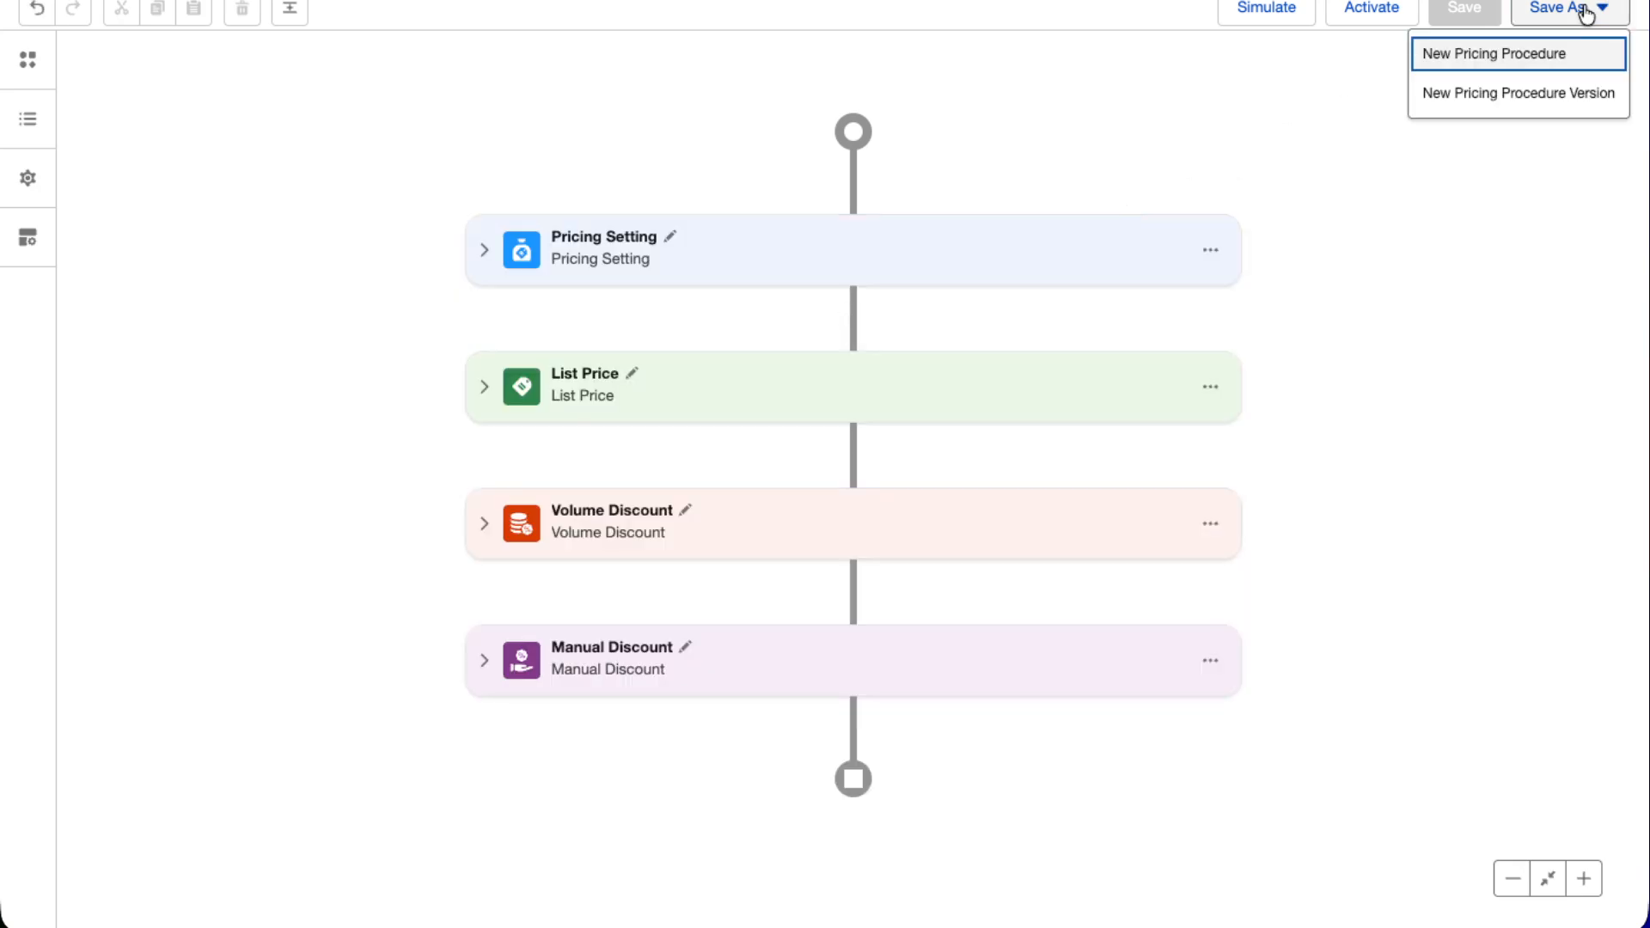
left_click(1468, 96)
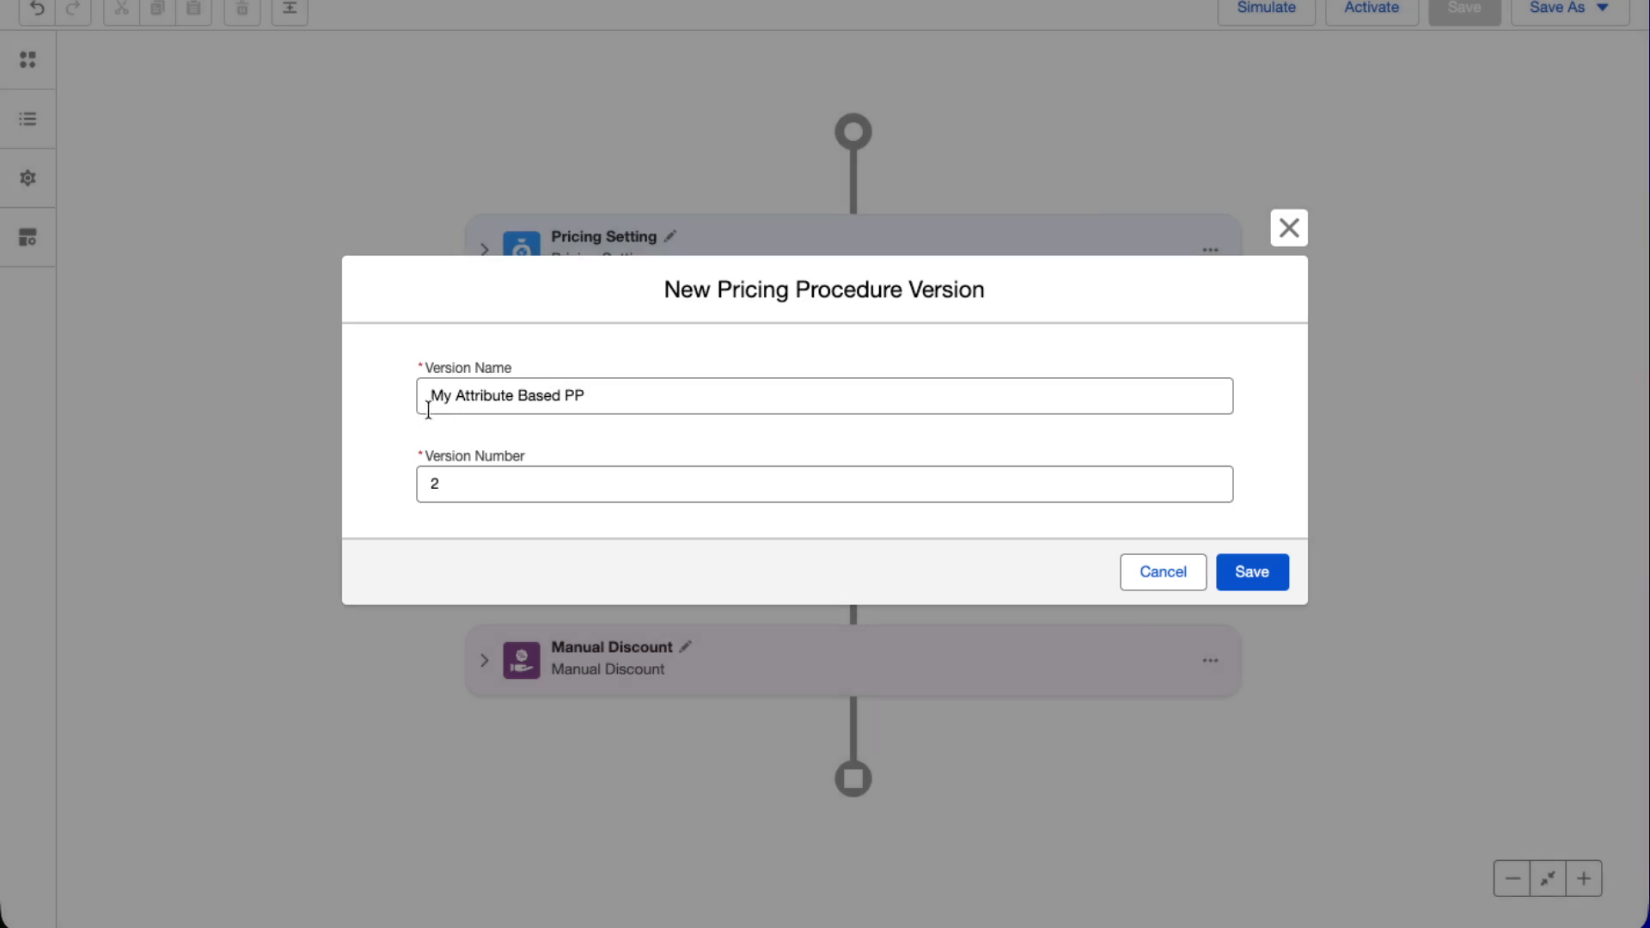
left_click_drag(477, 476, 273, 468)
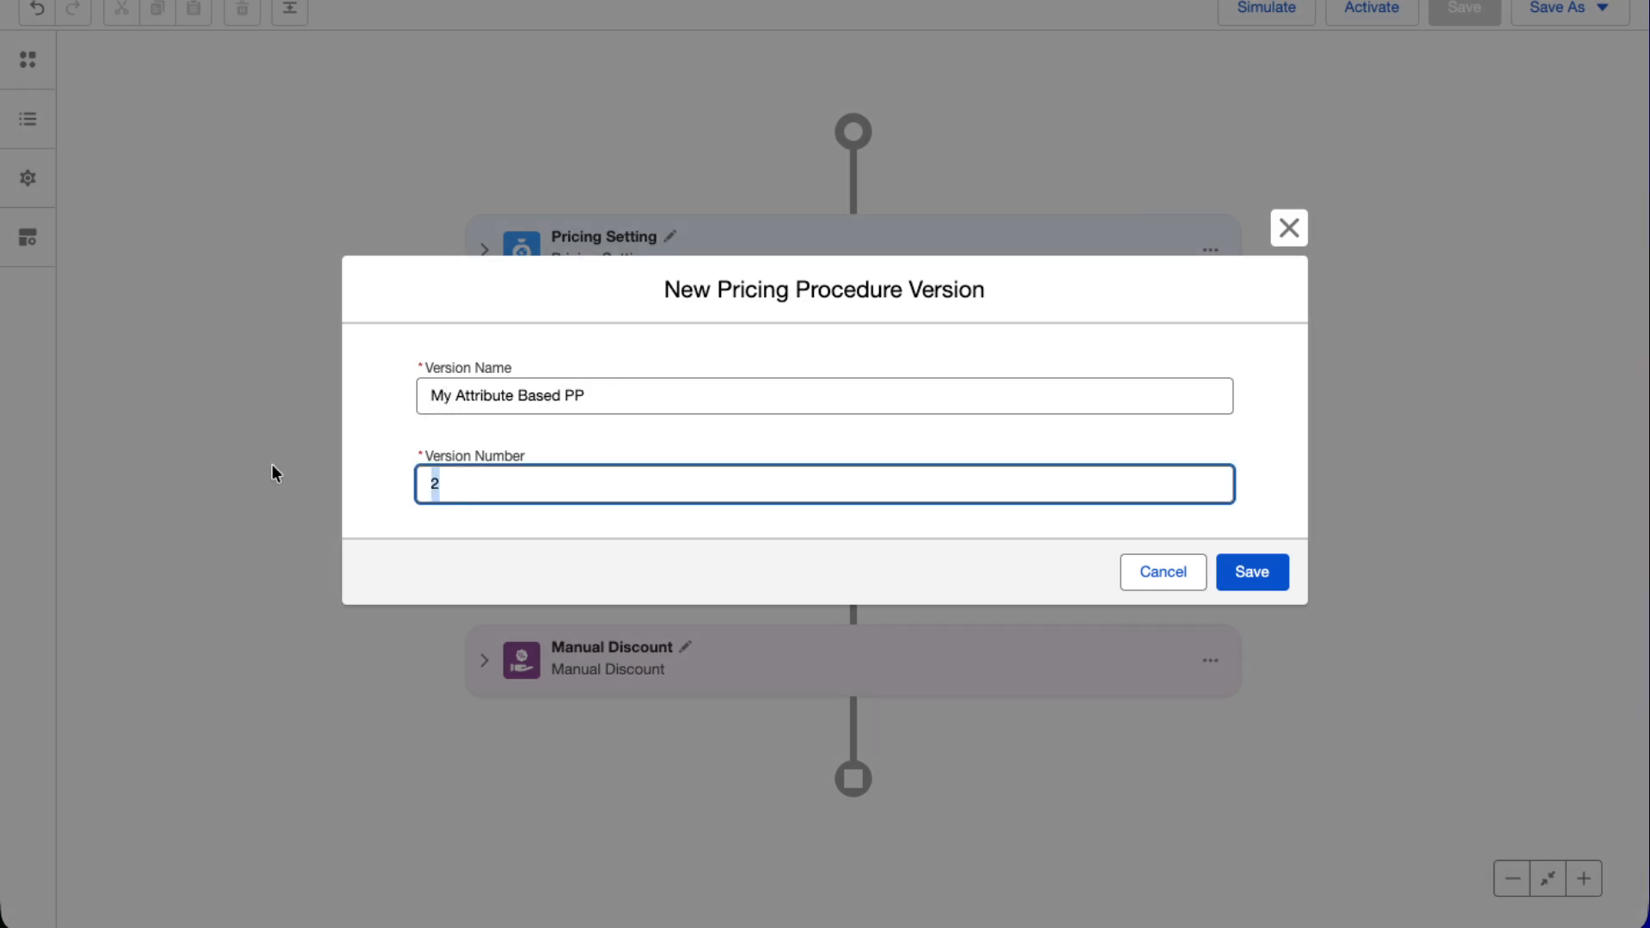
type("1")
left_click(1253, 576)
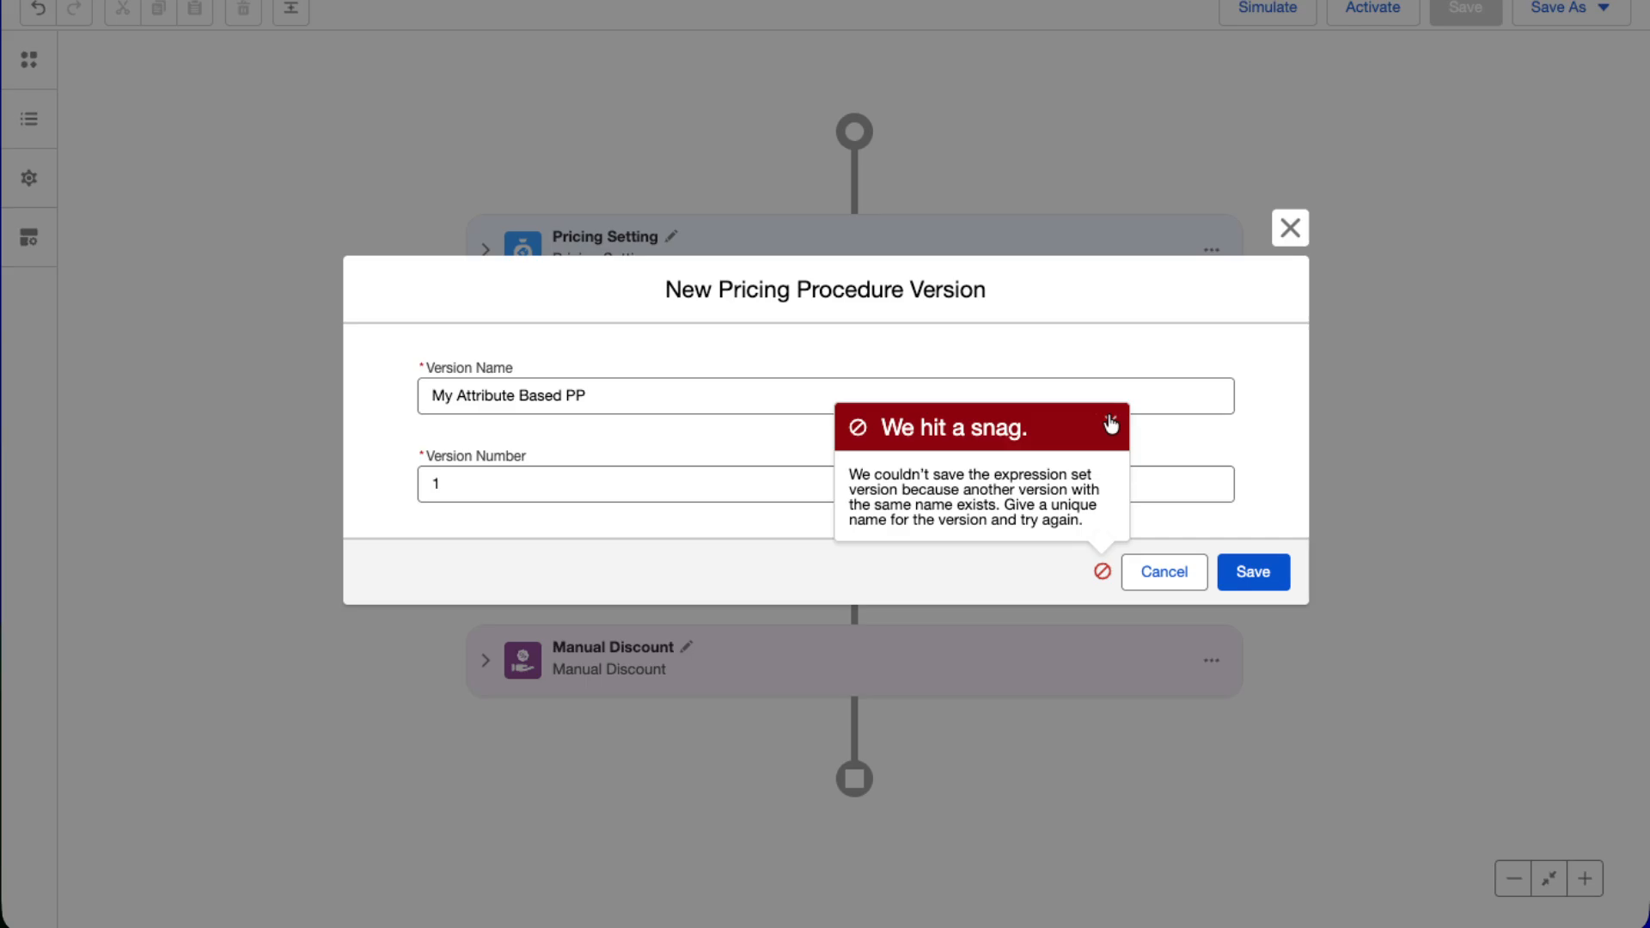
left_click(1289, 225)
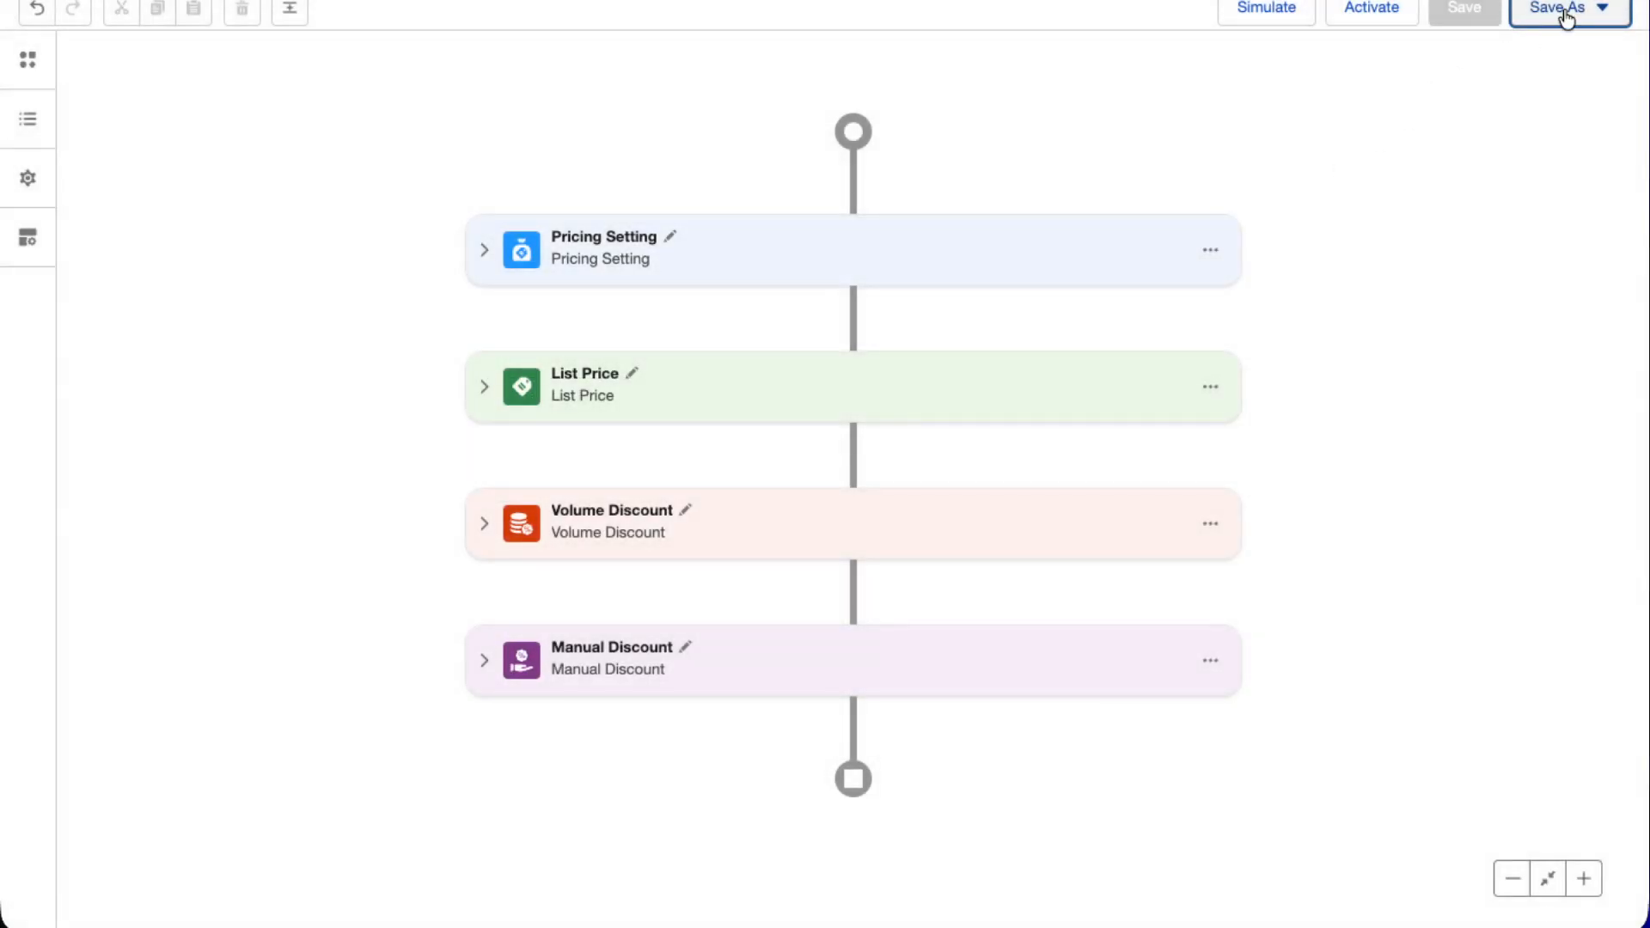
Save the procedure as a new pricing procedure named My Attribute Based PP with rank 1
left_click(1598, 10)
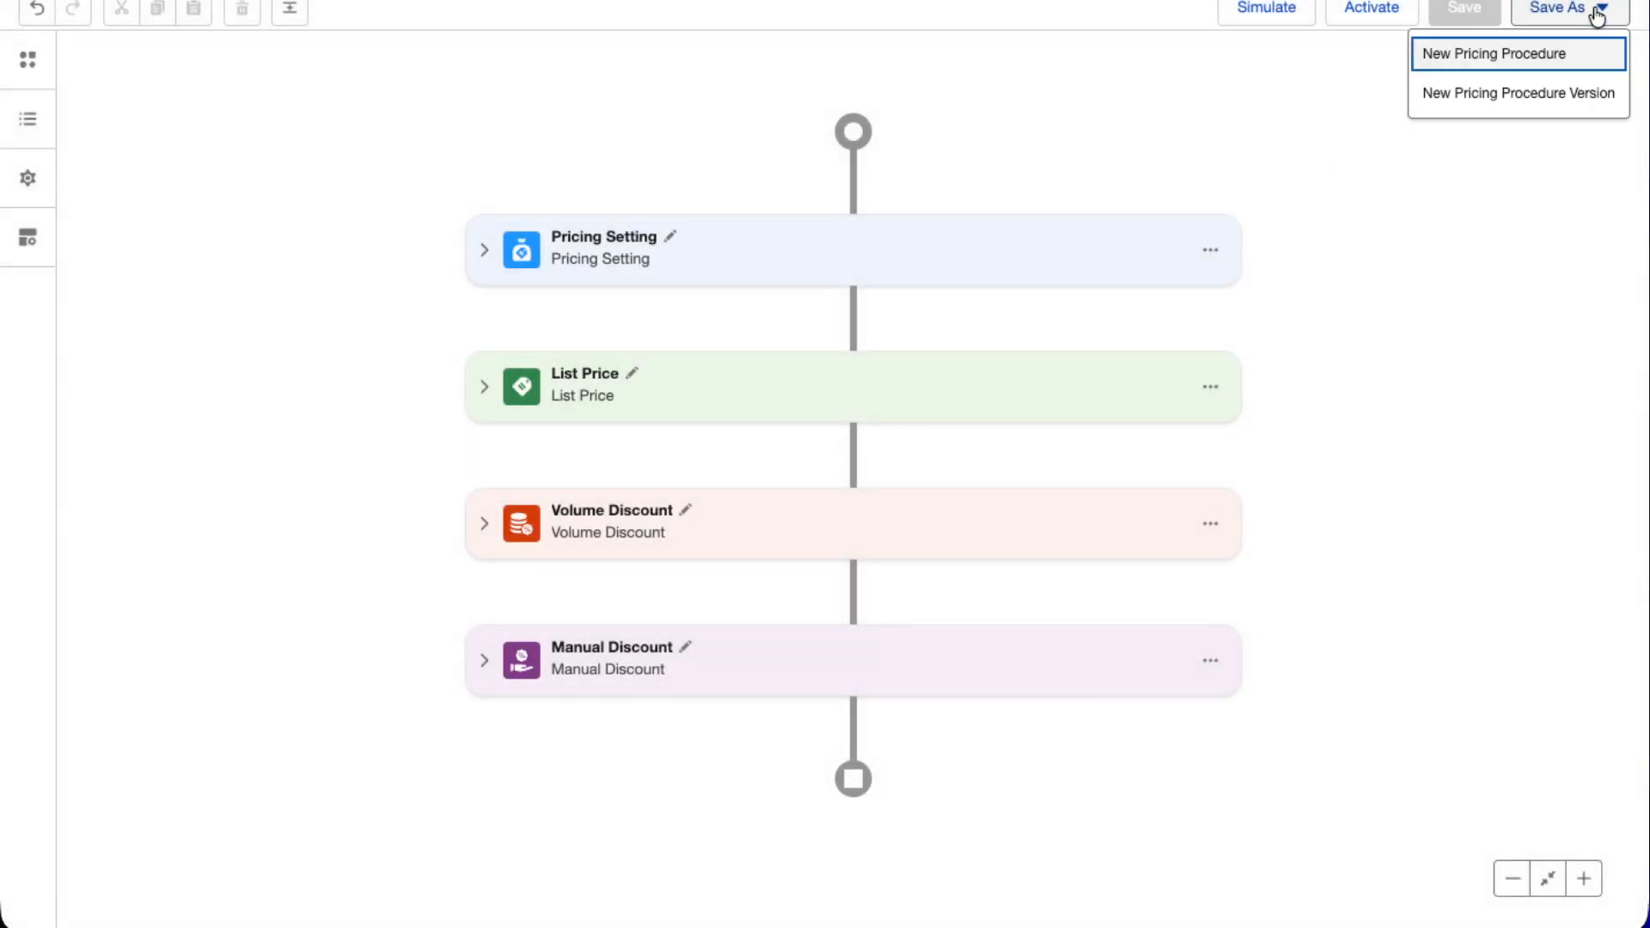
left_click(1509, 59)
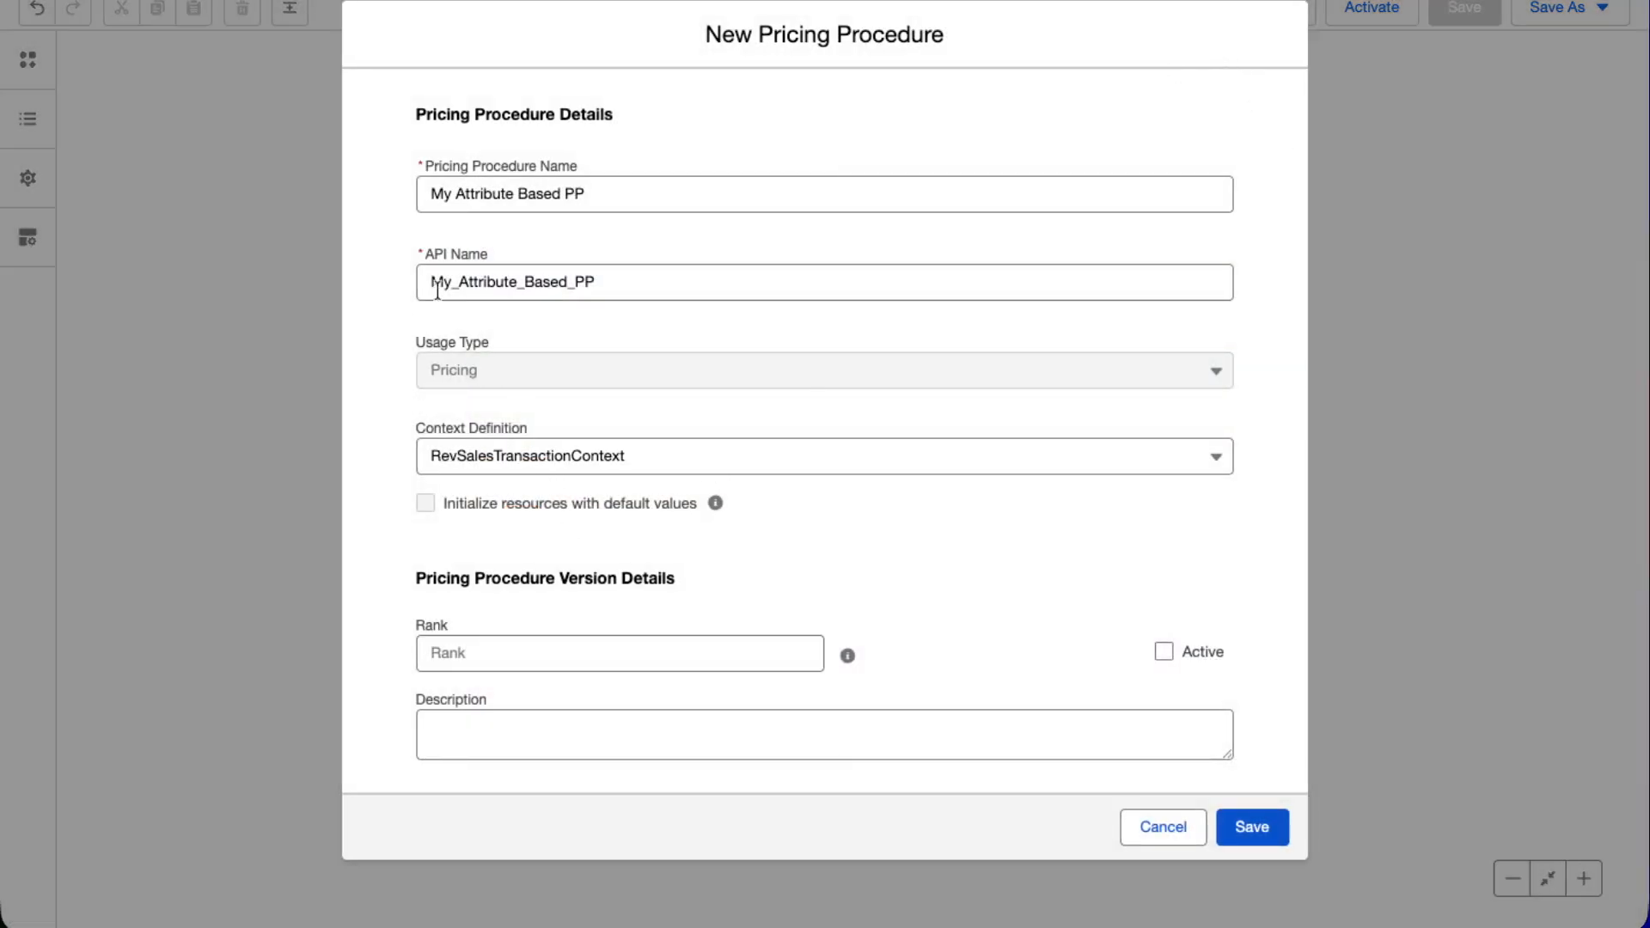
left_click(477, 653)
type("1")
left_click(968, 703)
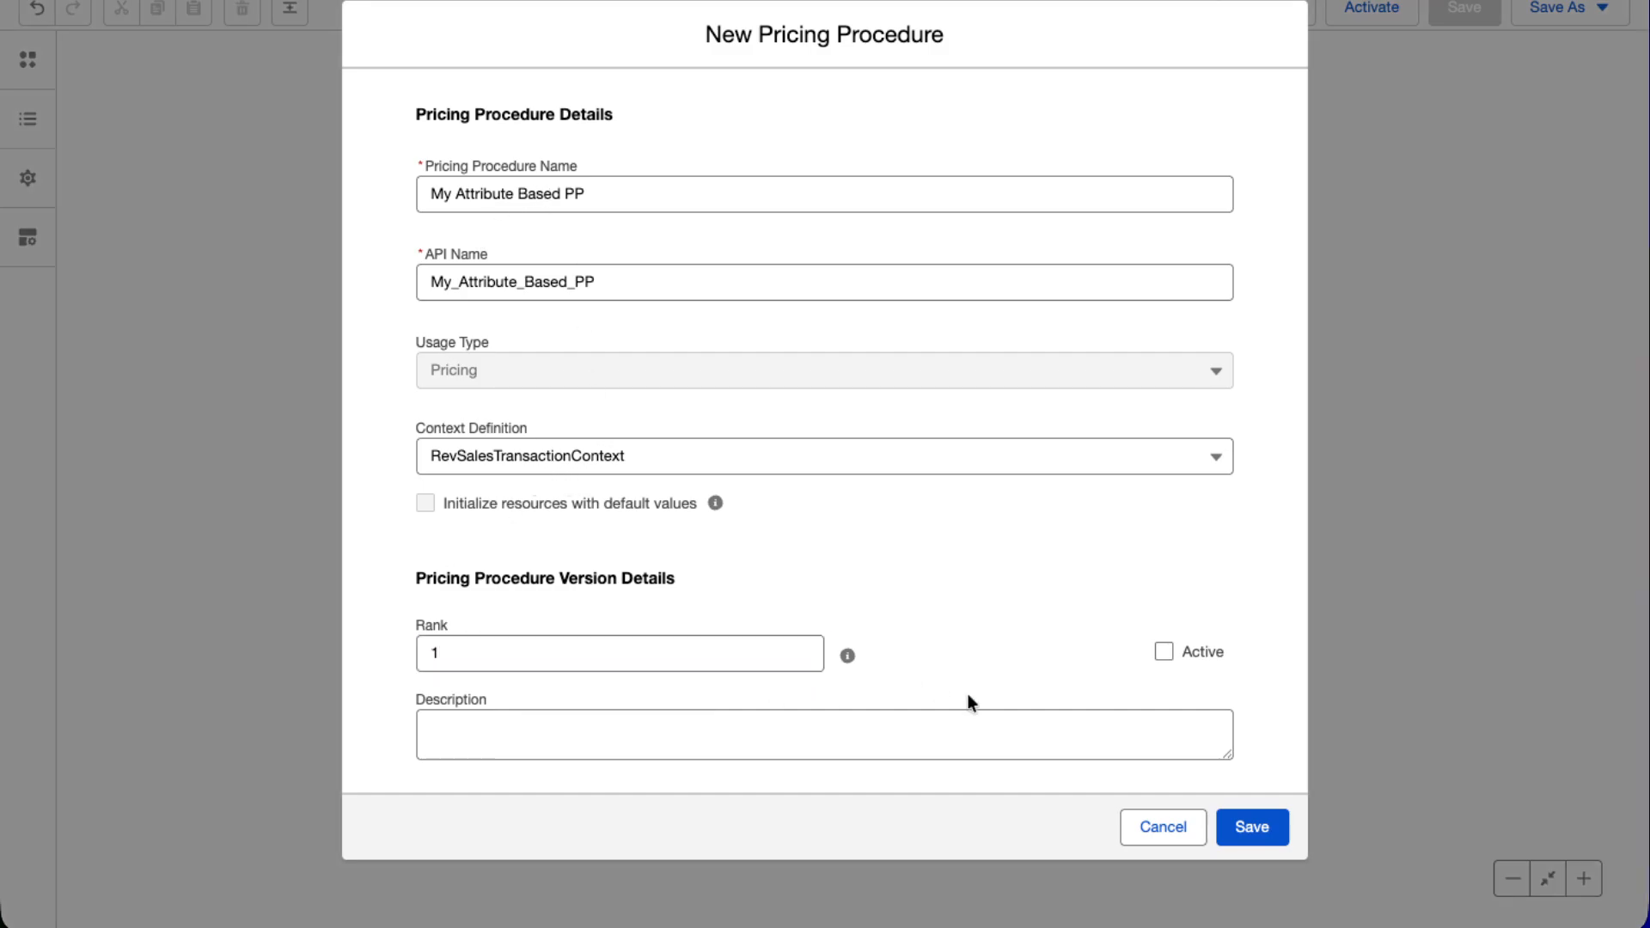
left_click(1162, 652)
left_click(1163, 653)
left_click(1252, 826)
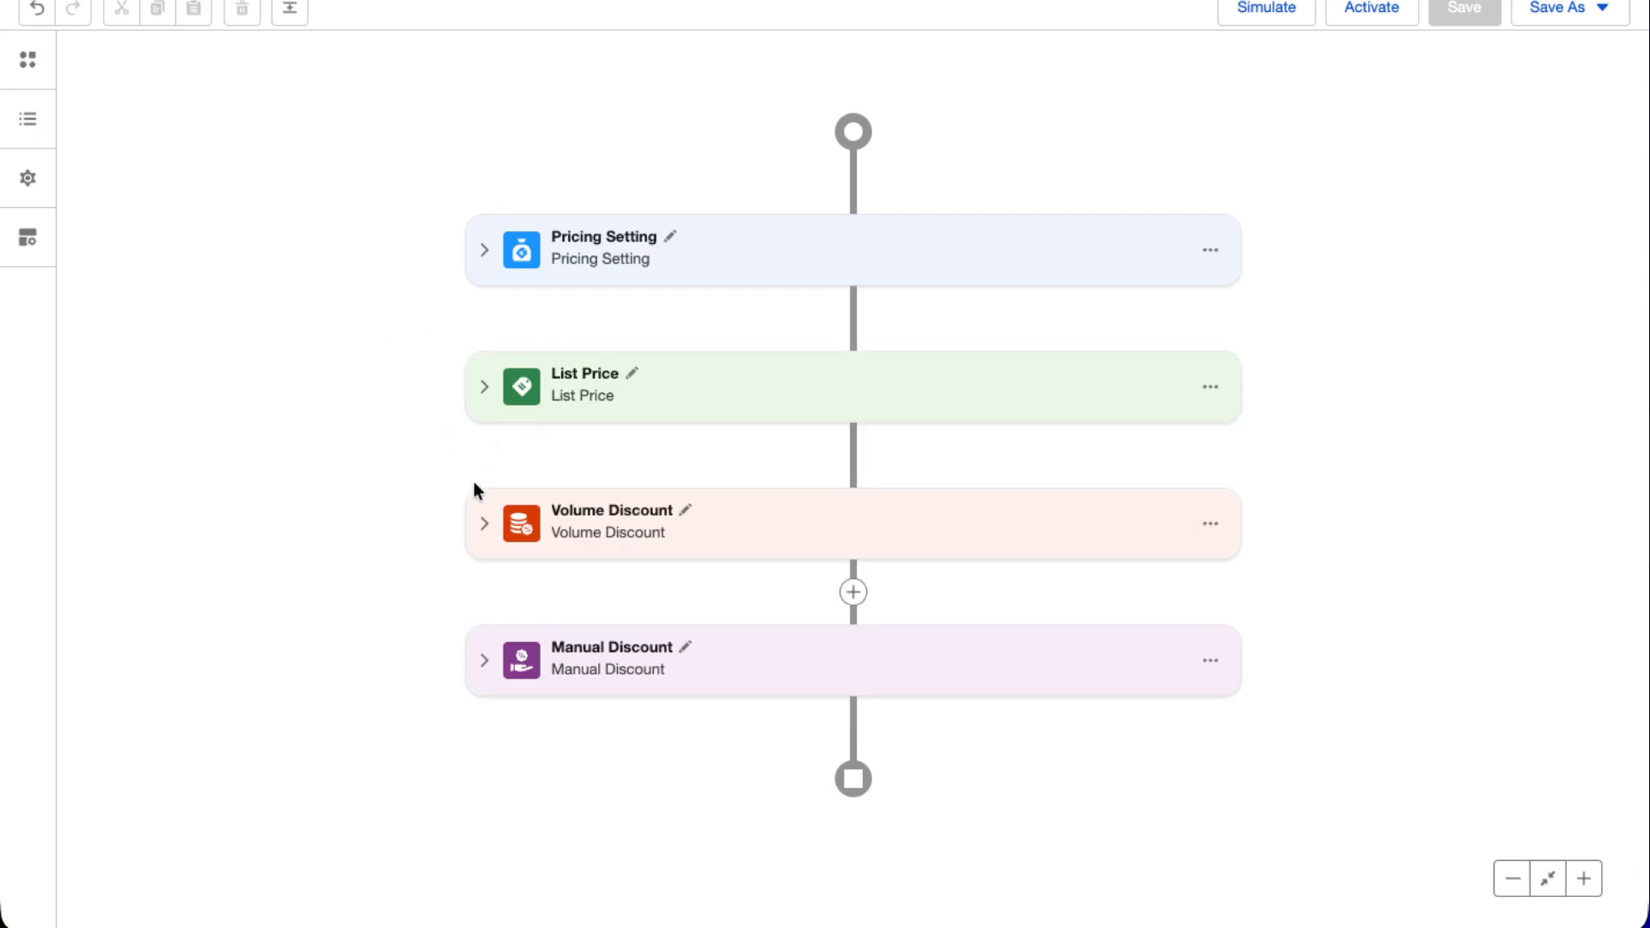
Delete the Volume Discount and Manual Discount elements from the new pricing procedure
left_click(483, 531)
left_click(1219, 531)
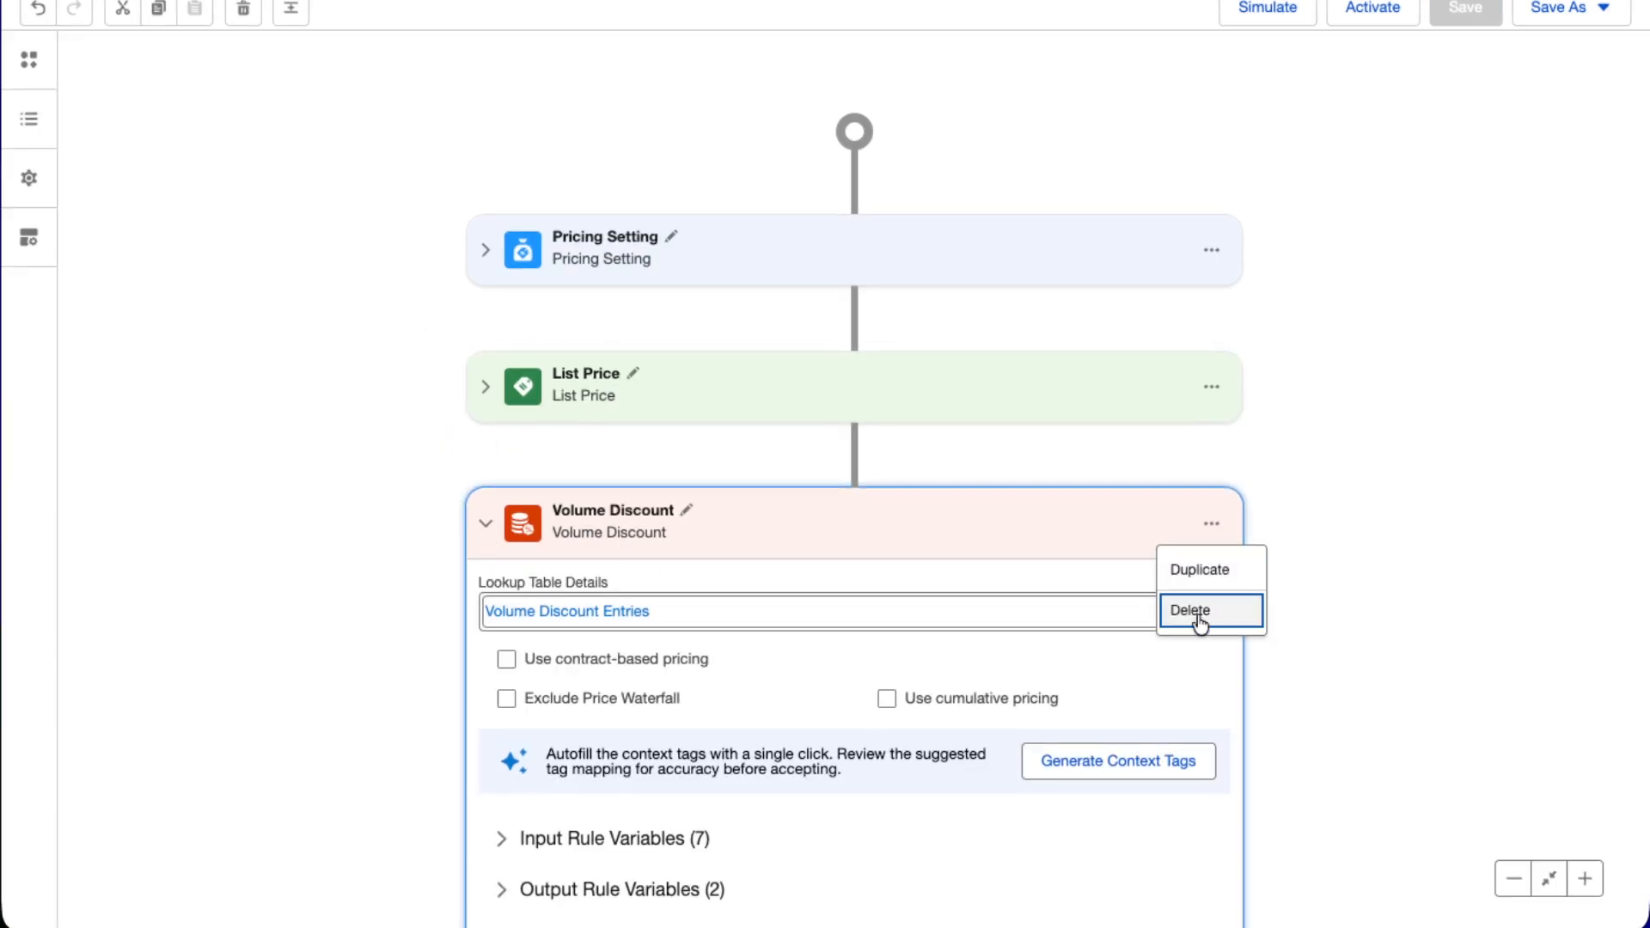
left_click(1199, 569)
left_click(1208, 538)
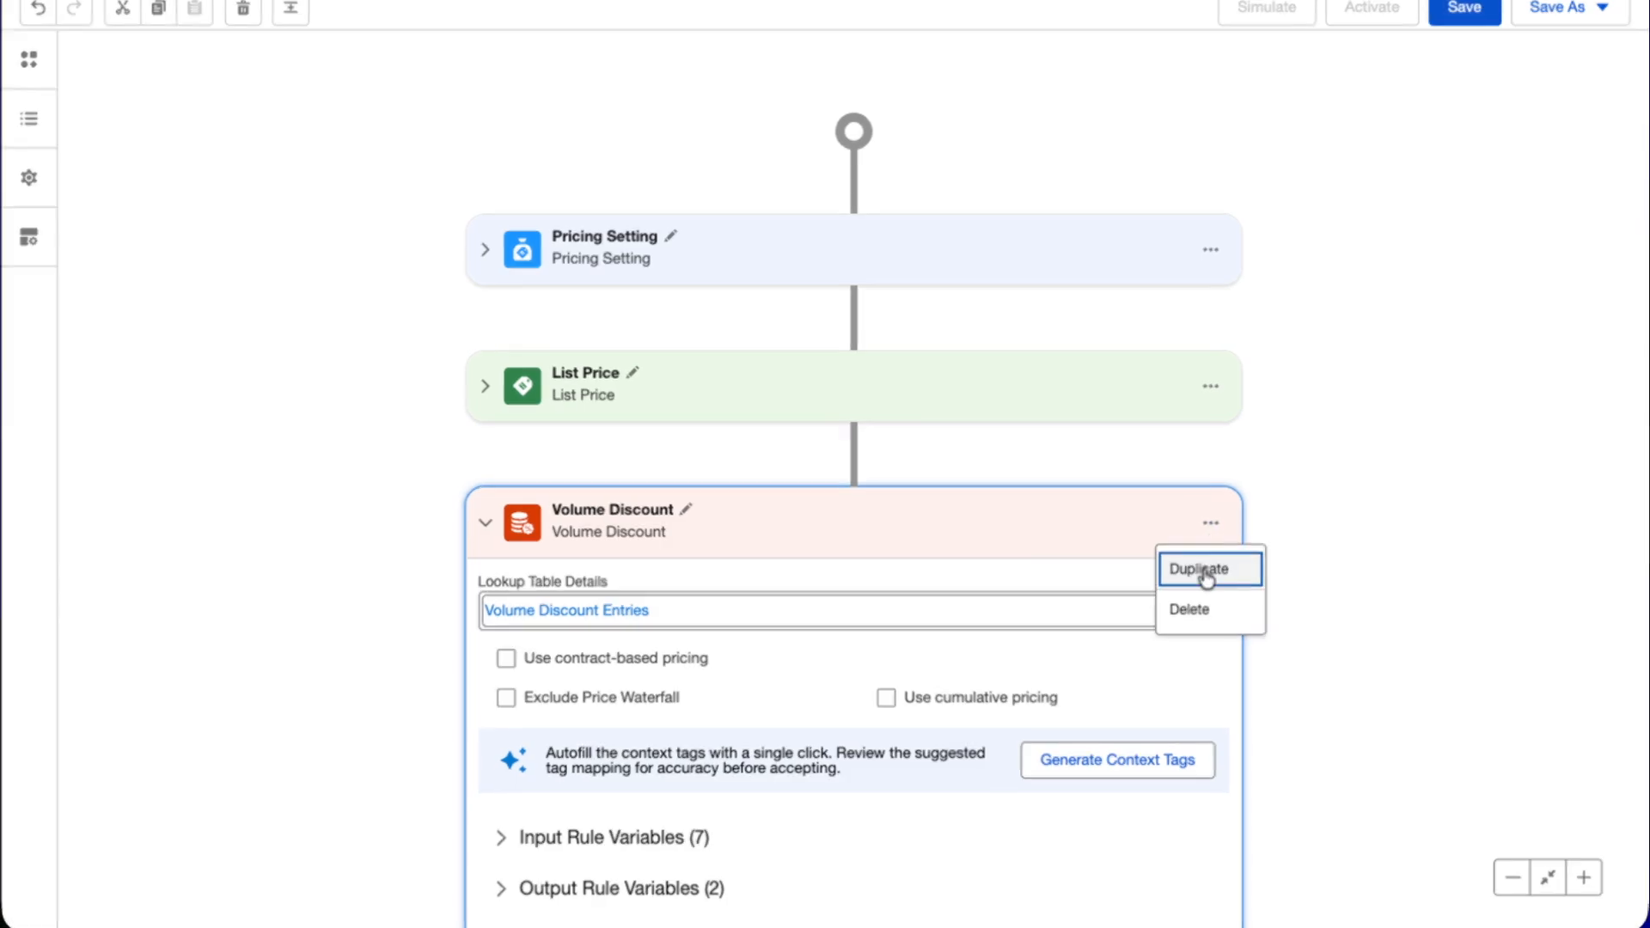
left_click(1193, 608)
left_click(1209, 525)
left_click(1201, 605)
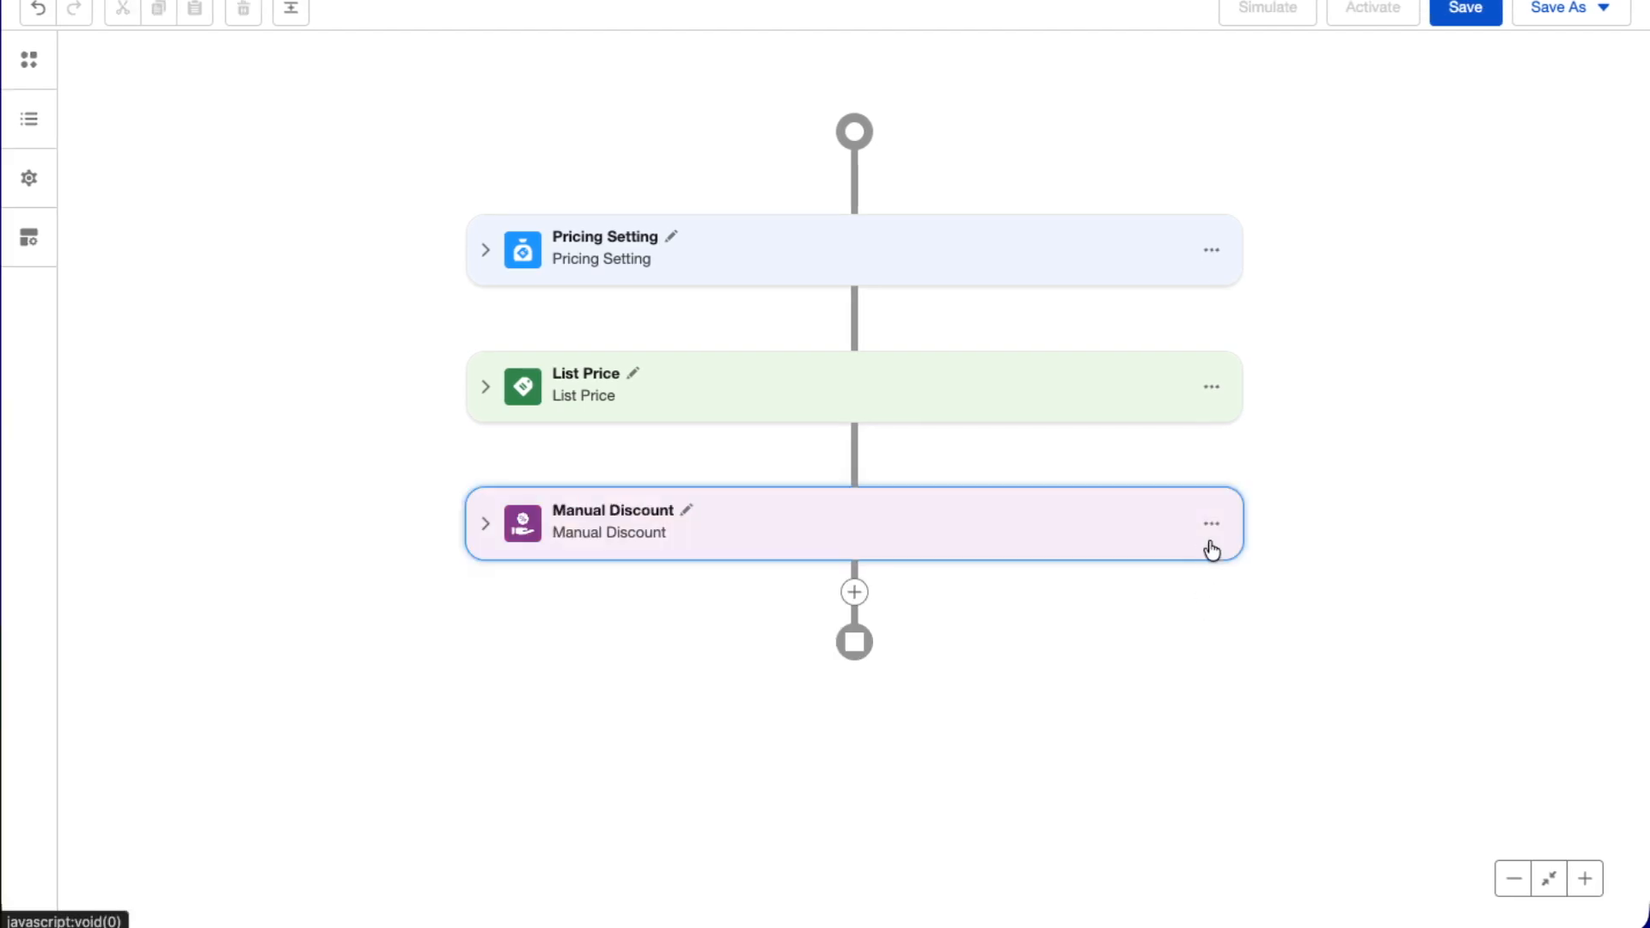
left_click(1210, 526)
left_click(1180, 610)
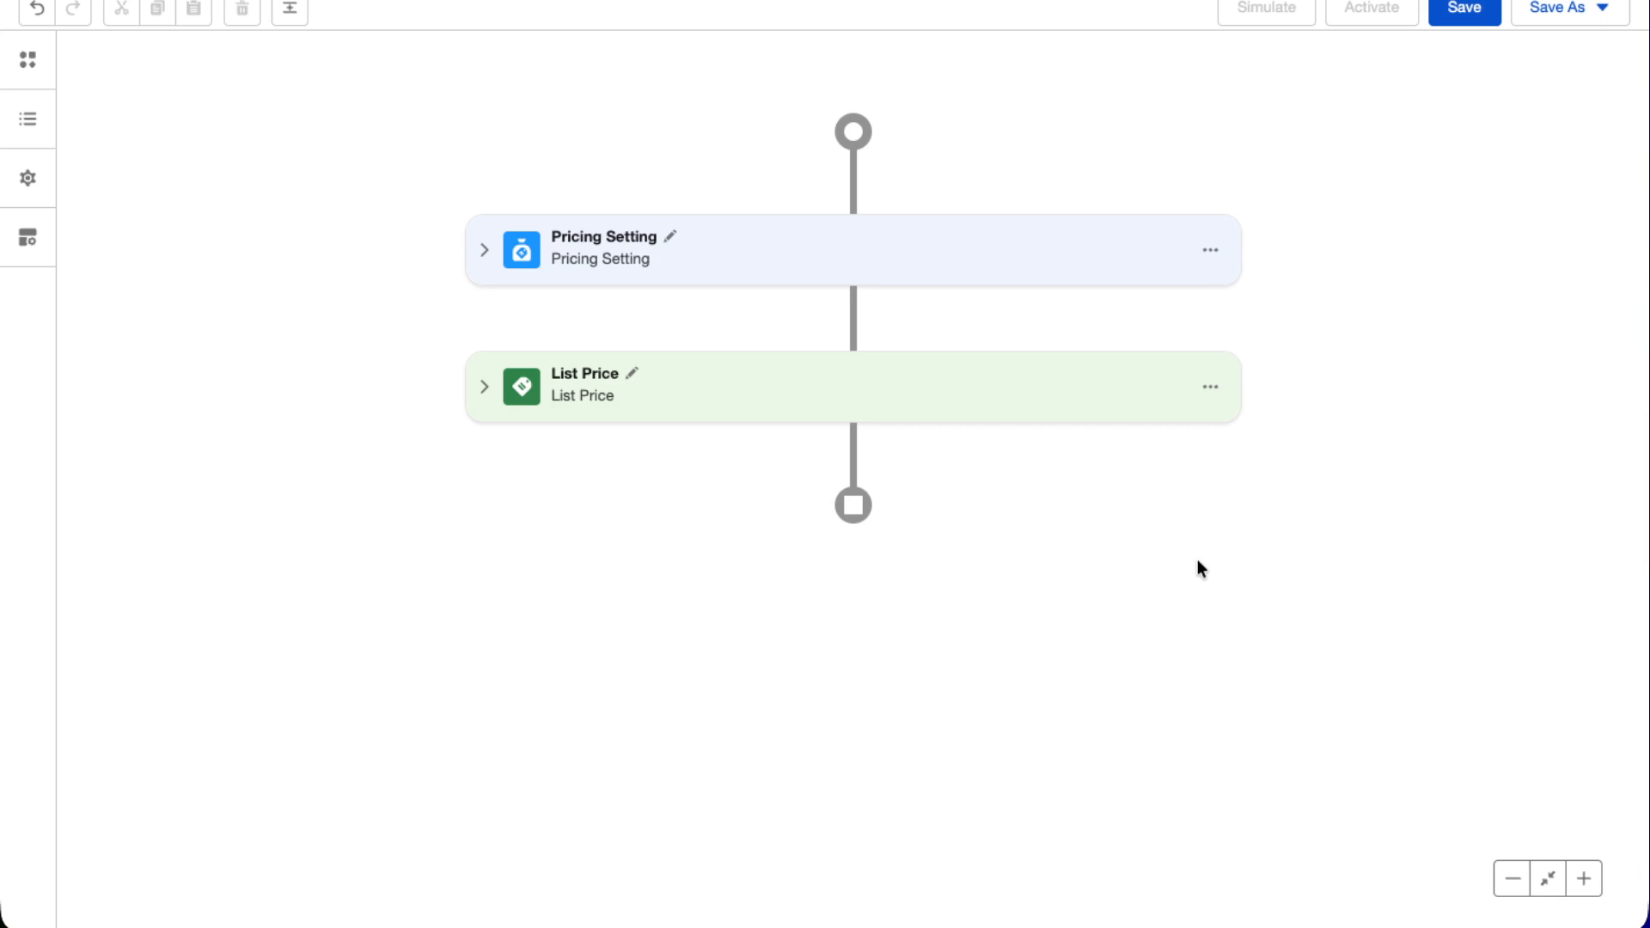
Examine the remaining Pricing Setting and List Price elements and leave them collapsed
left_click(485, 254)
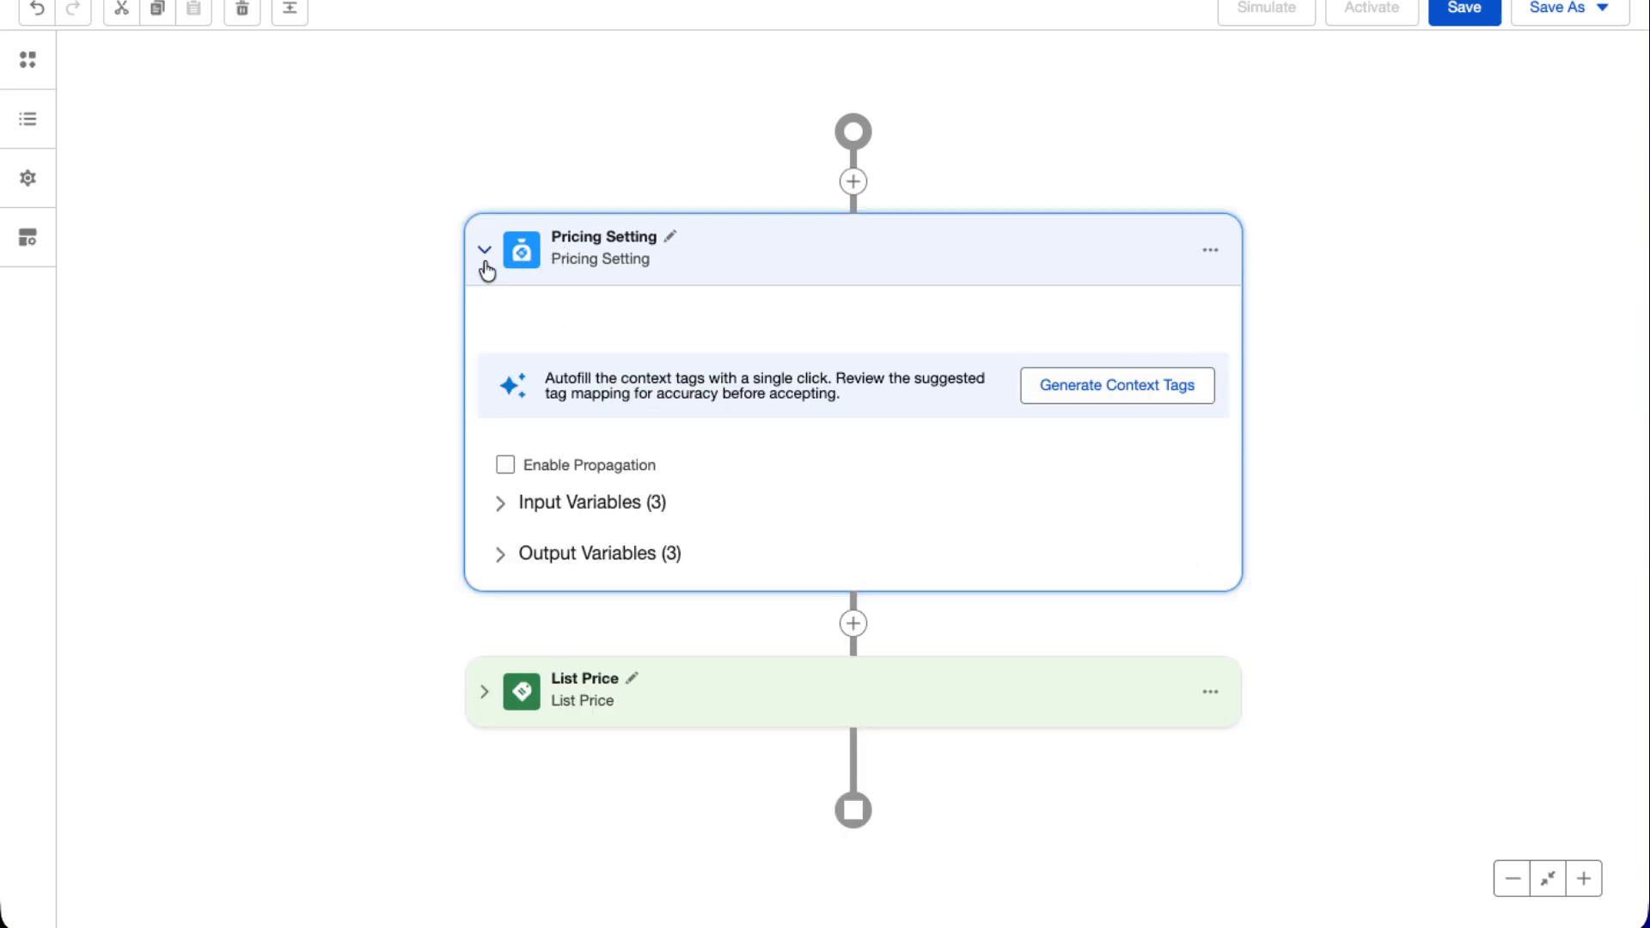
left_click(485, 258)
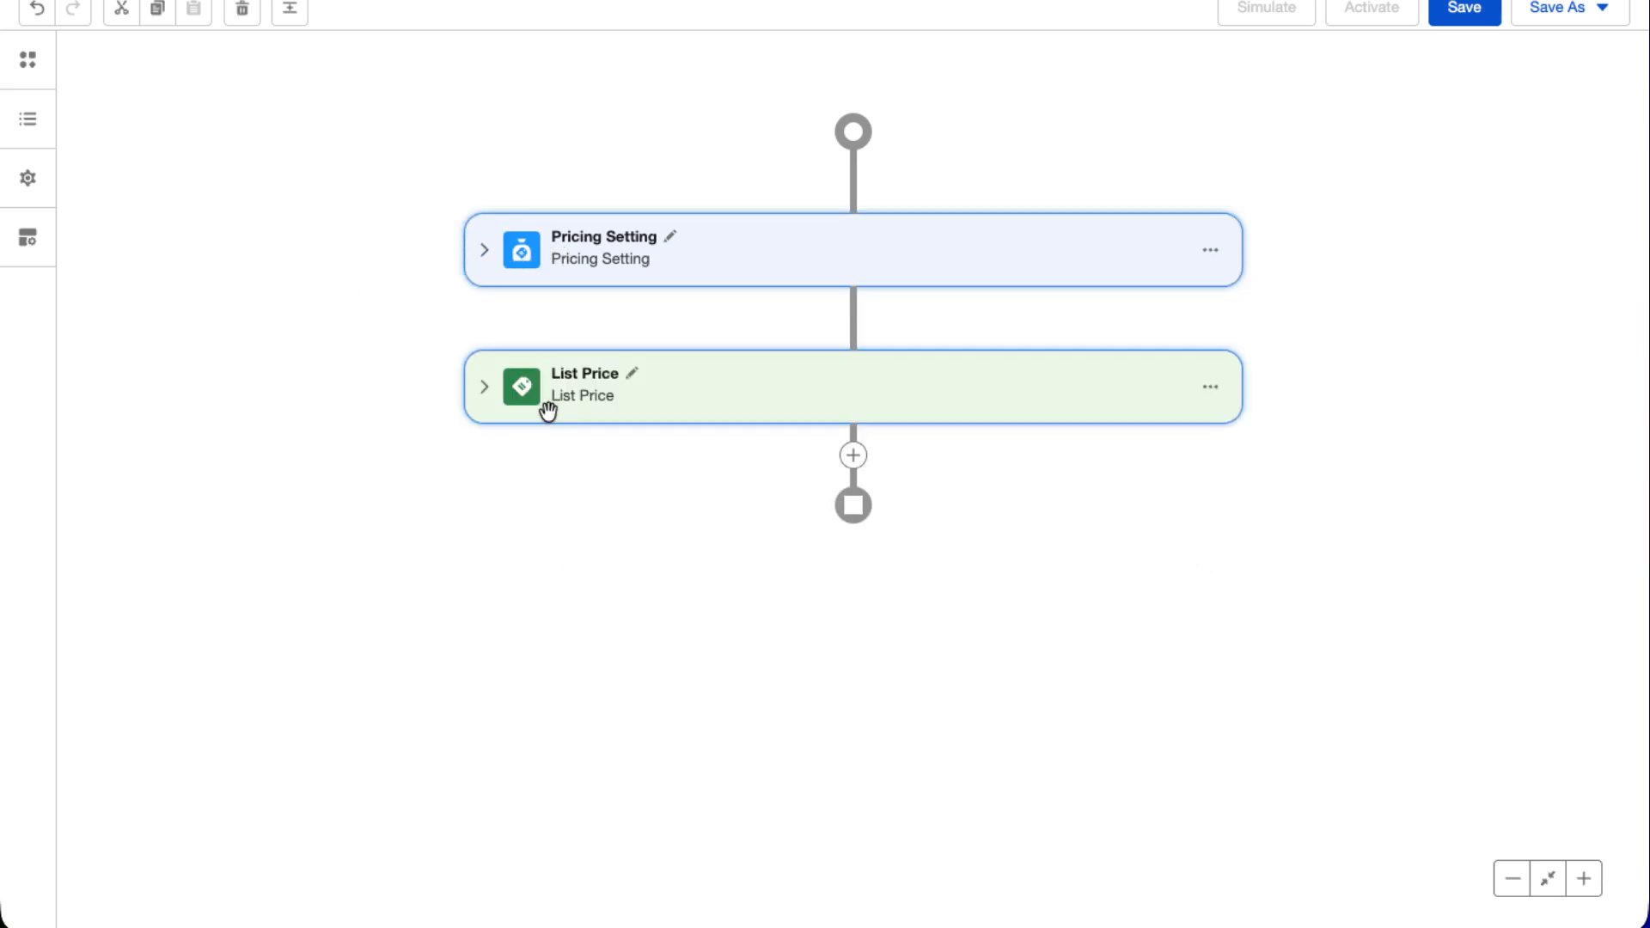
left_click(505, 411)
left_click(486, 391)
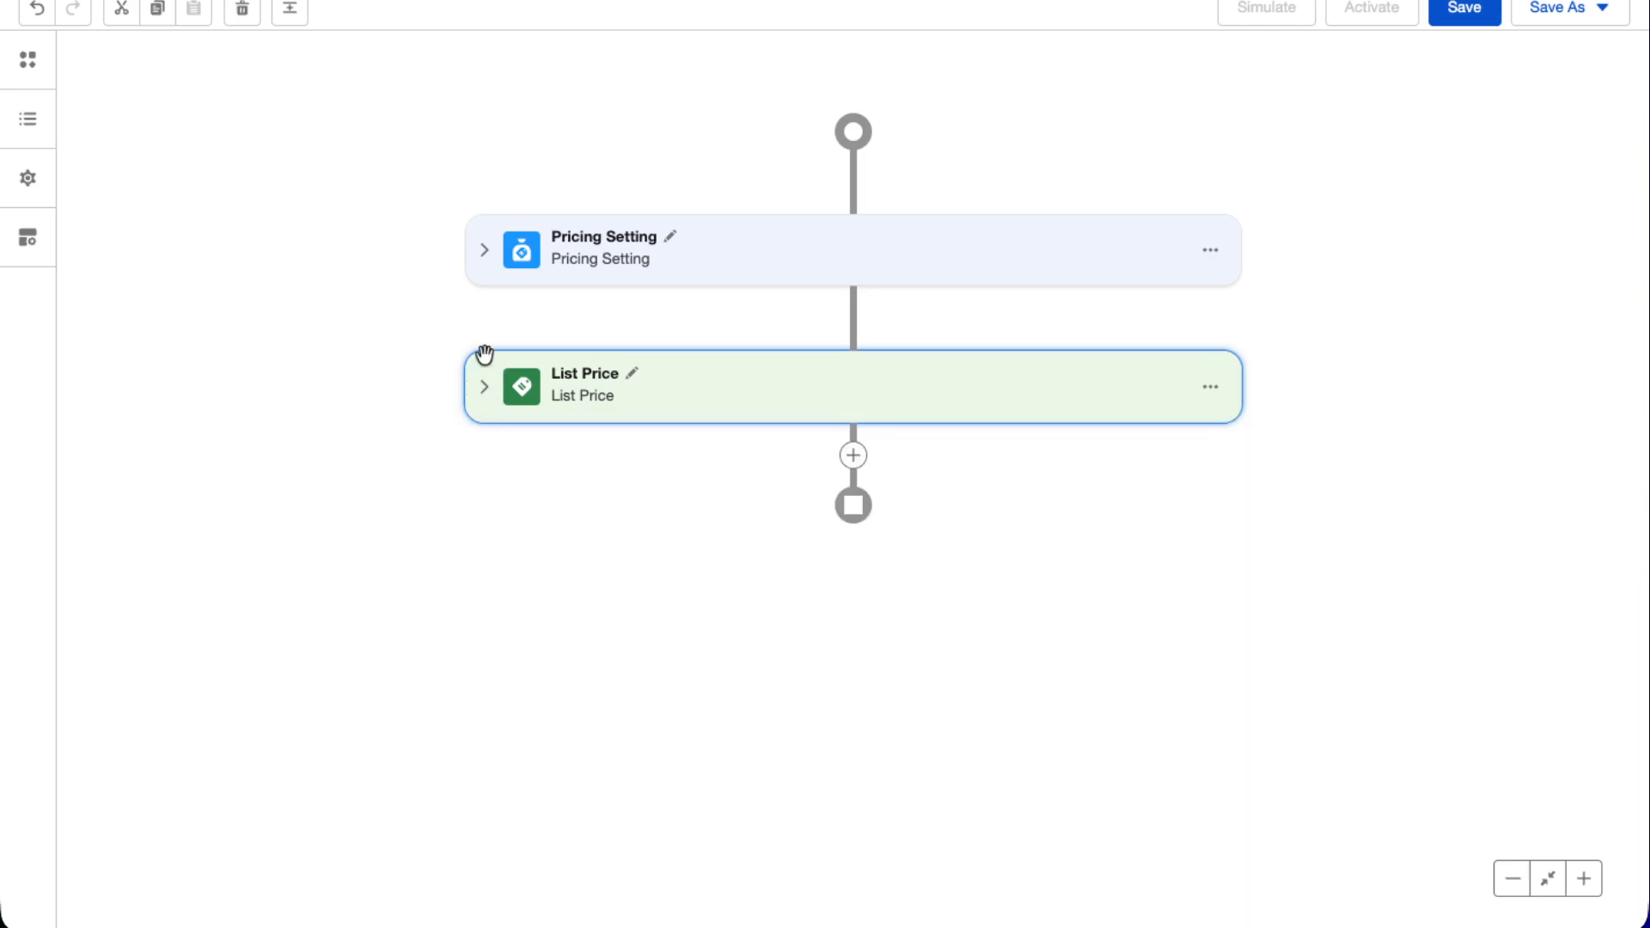
left_click(482, 254)
left_click(481, 255)
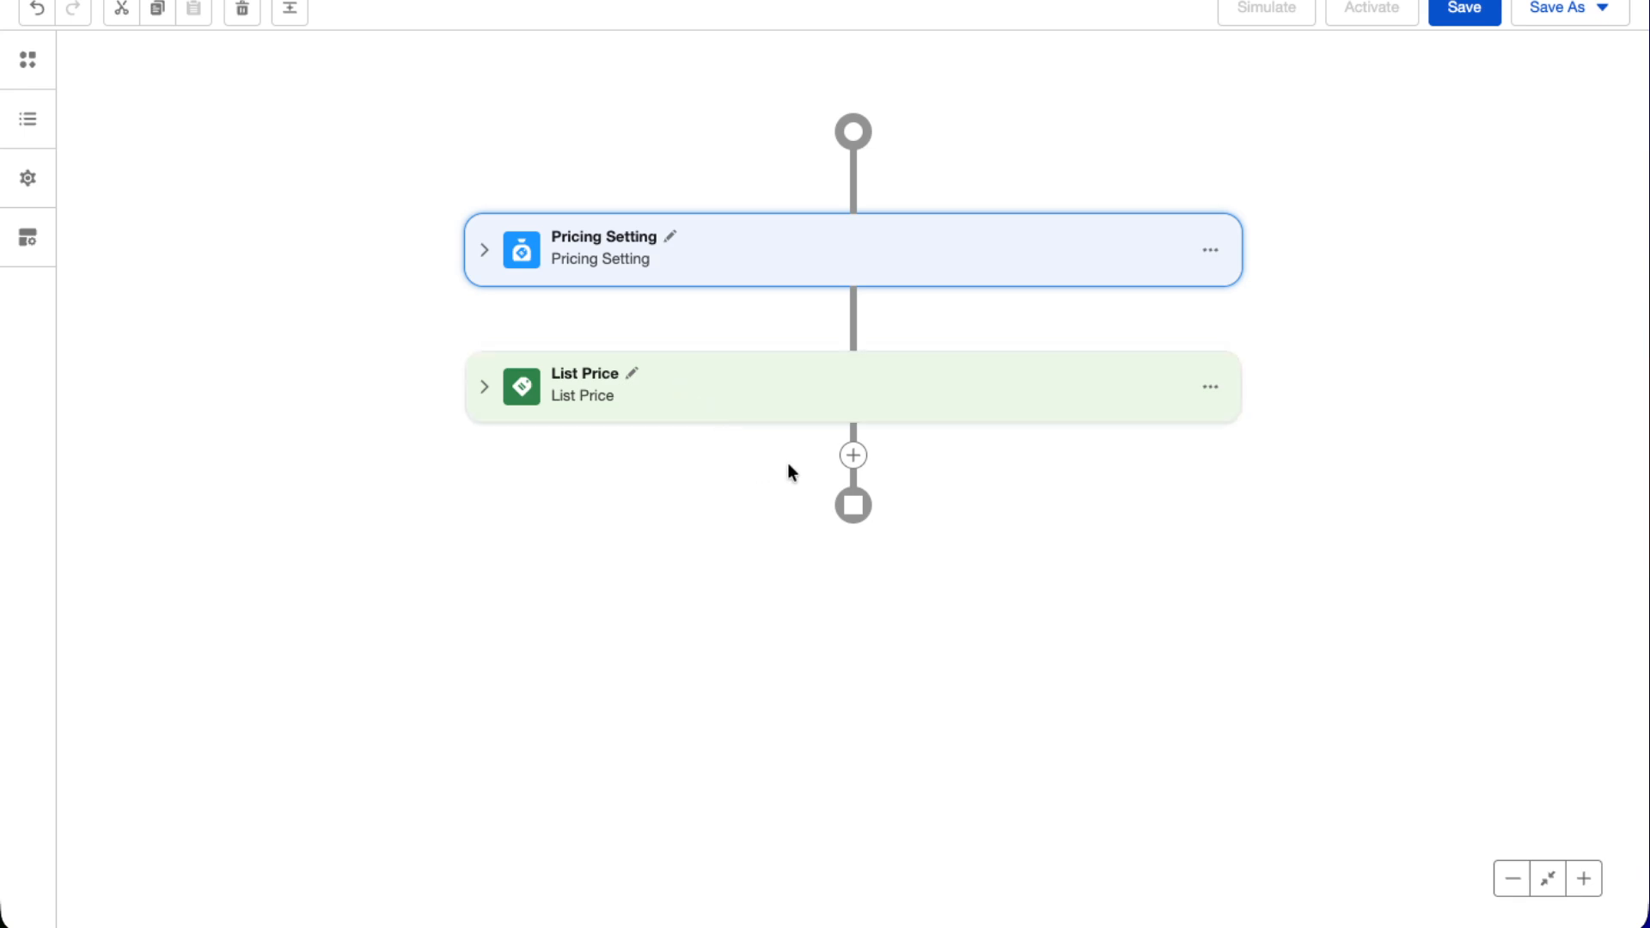
left_click(853, 456)
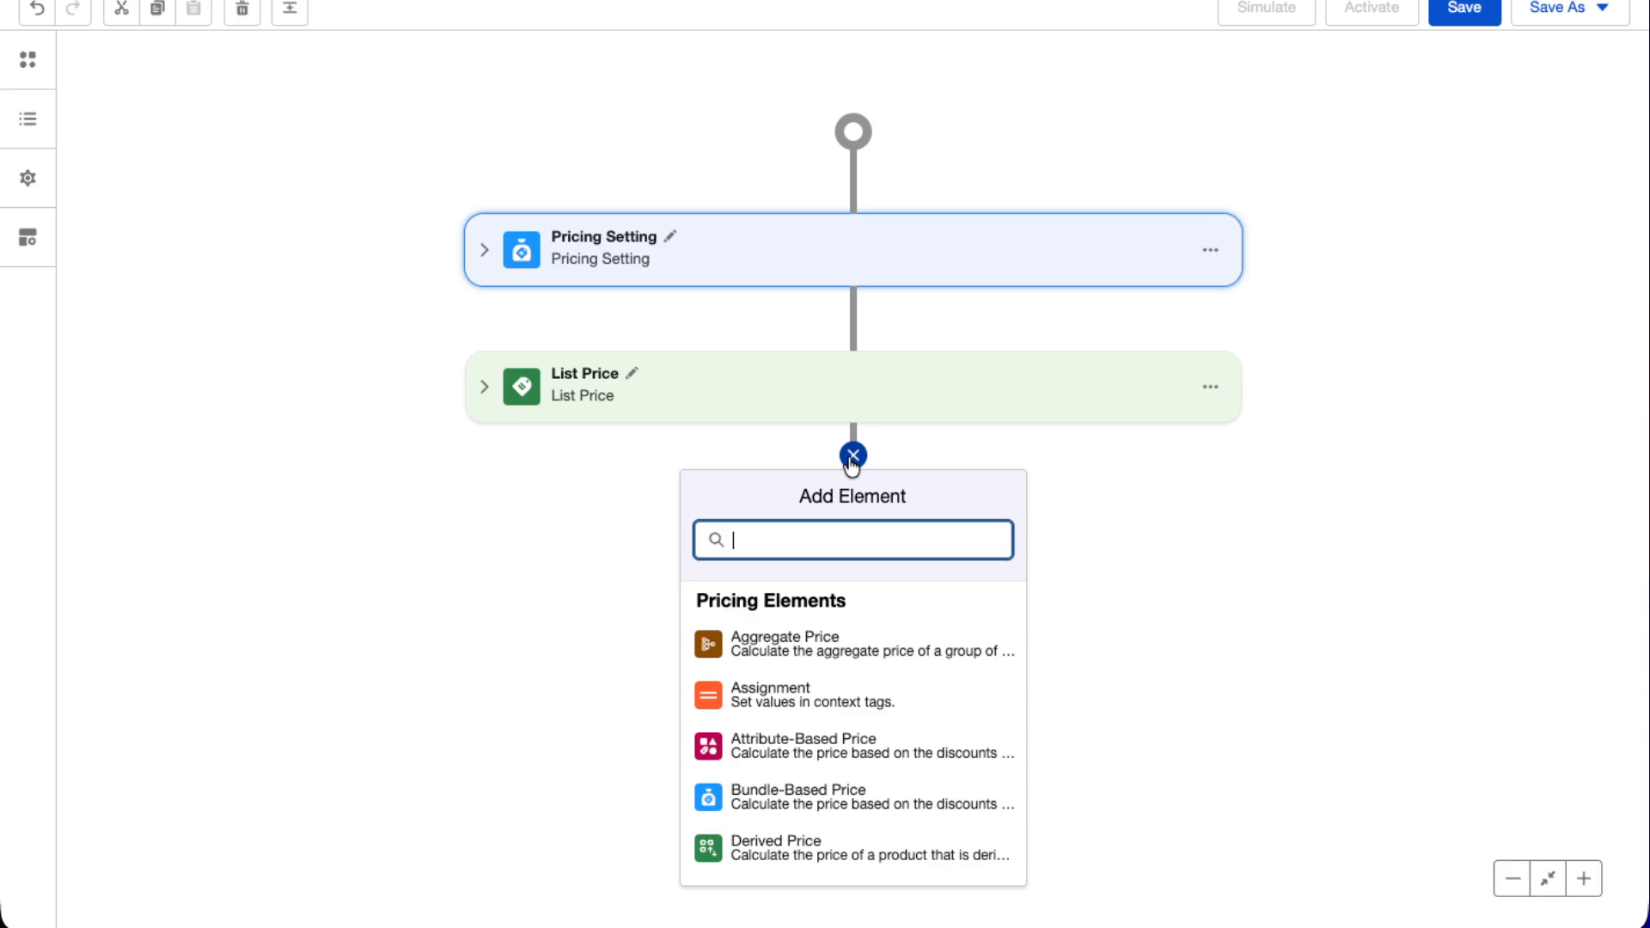
type("Price a")
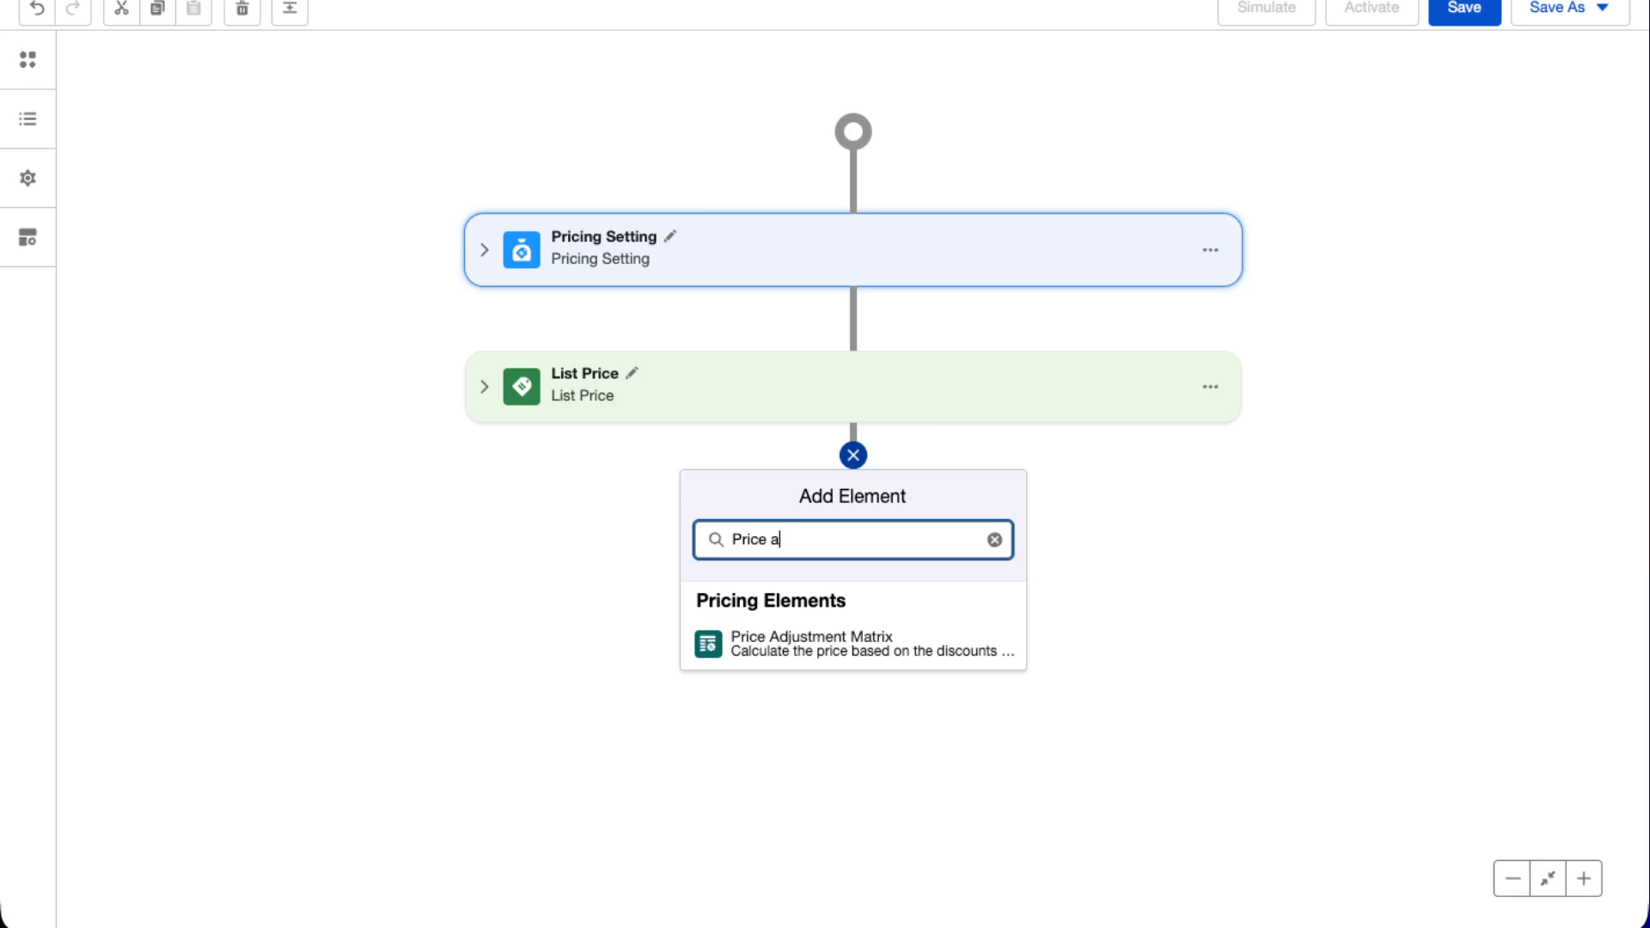
key("BackSpace")
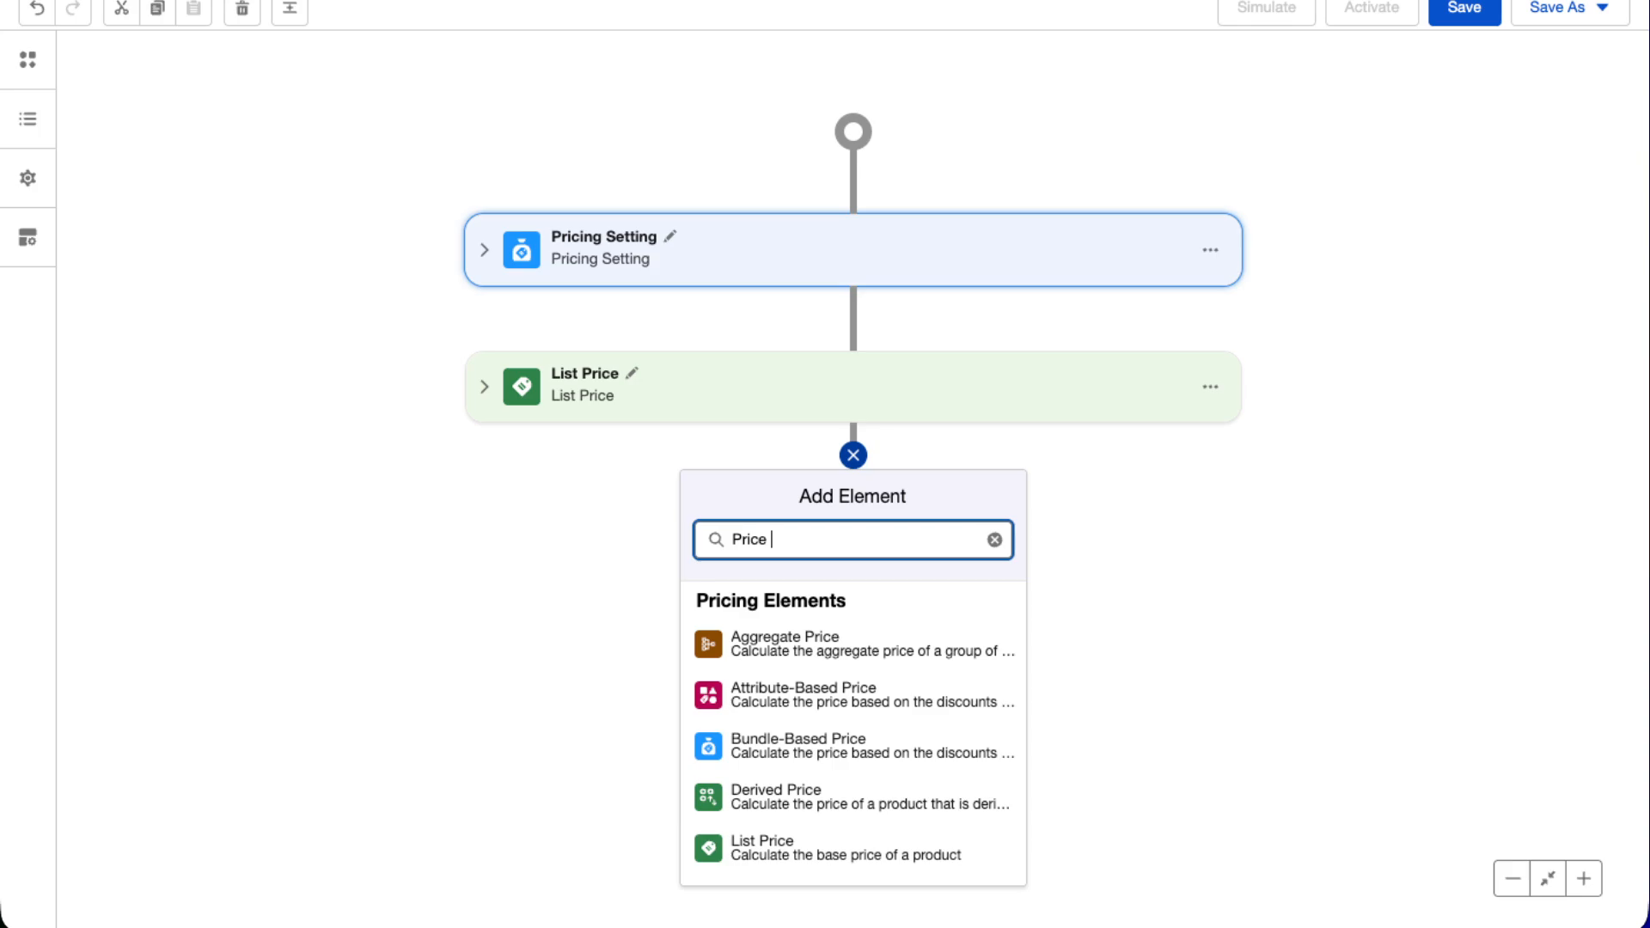
key("Escape")
key("Escape")
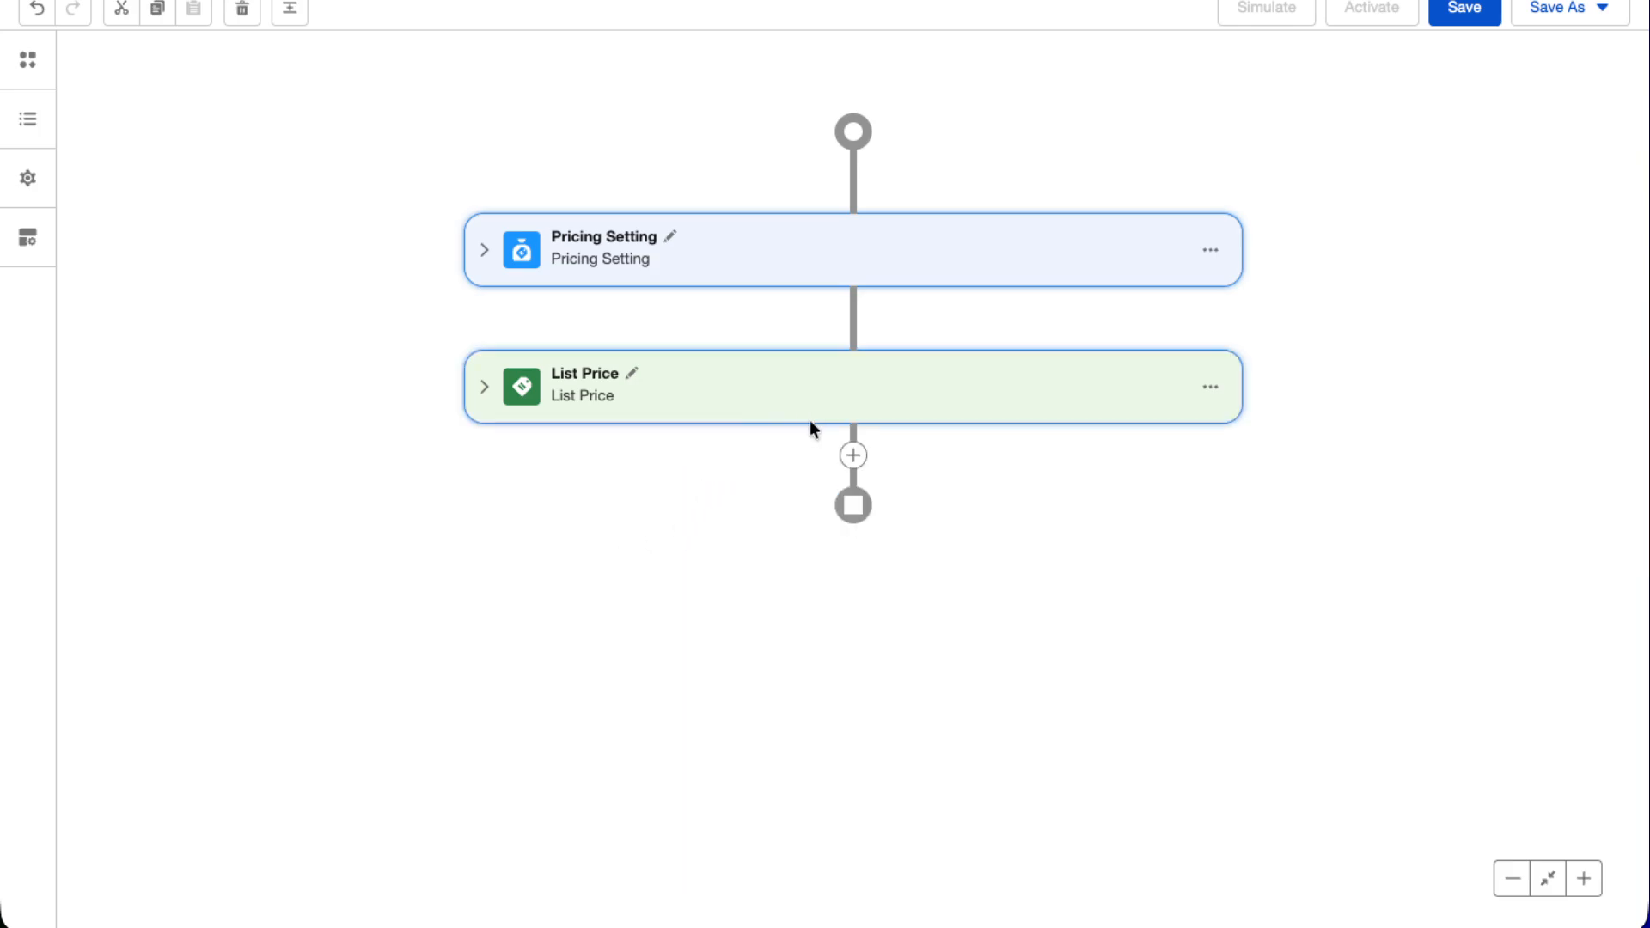
Add an Attribute-Based Price element after List Price and set its lookup table to Attribute Discount Entries
left_click(854, 454)
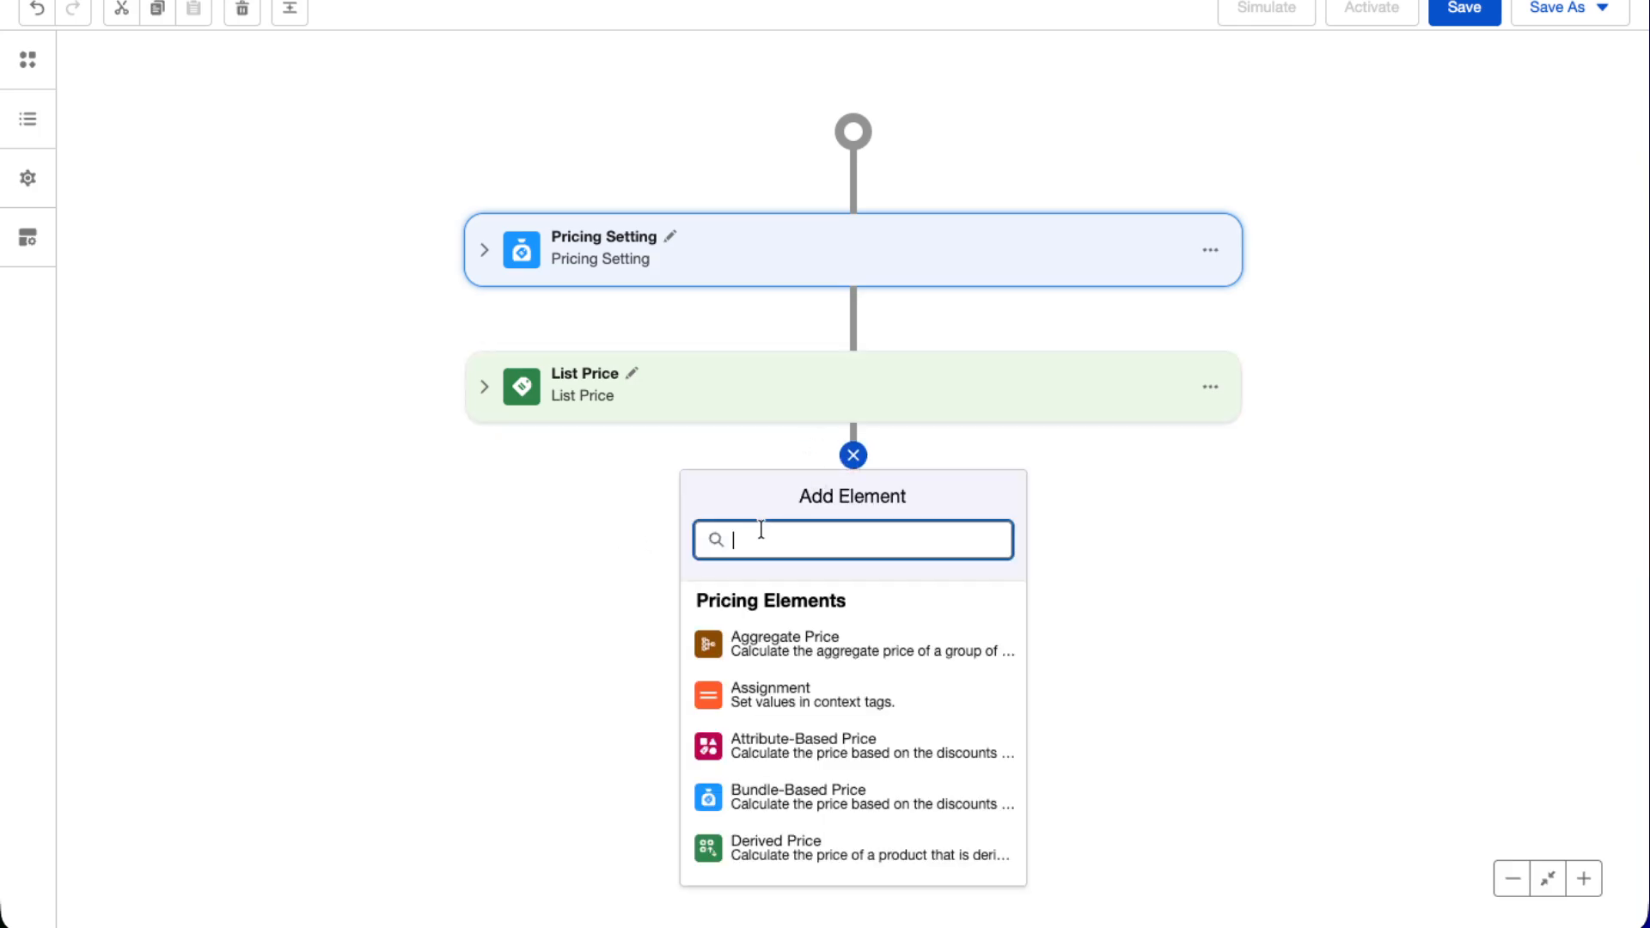
type("Att")
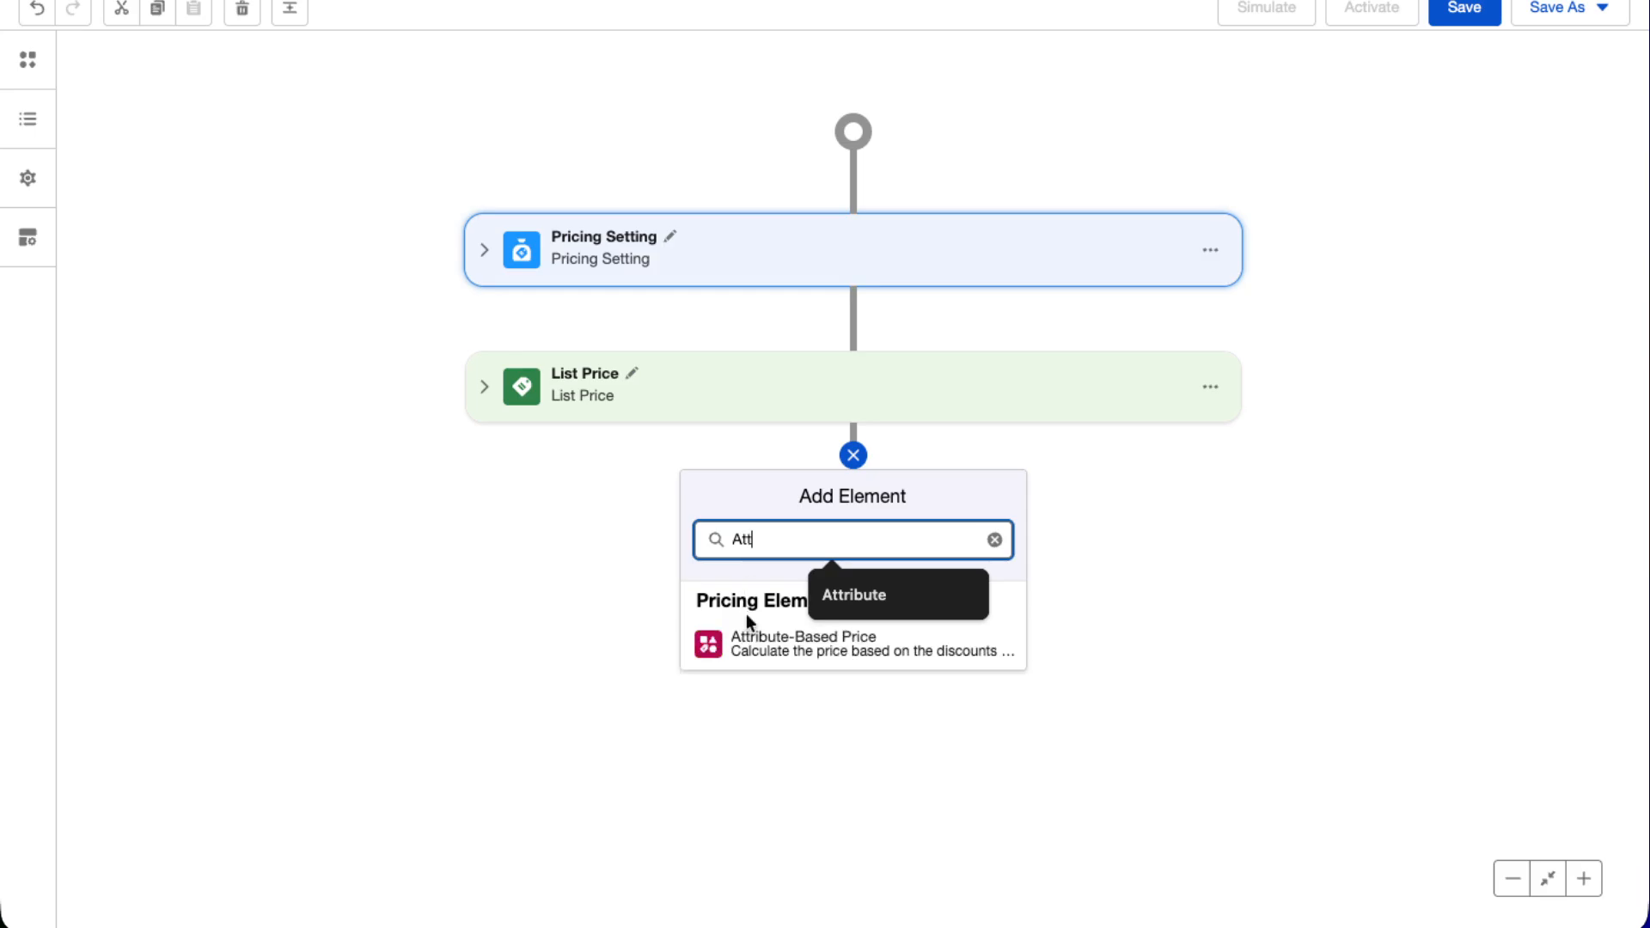
left_click(749, 643)
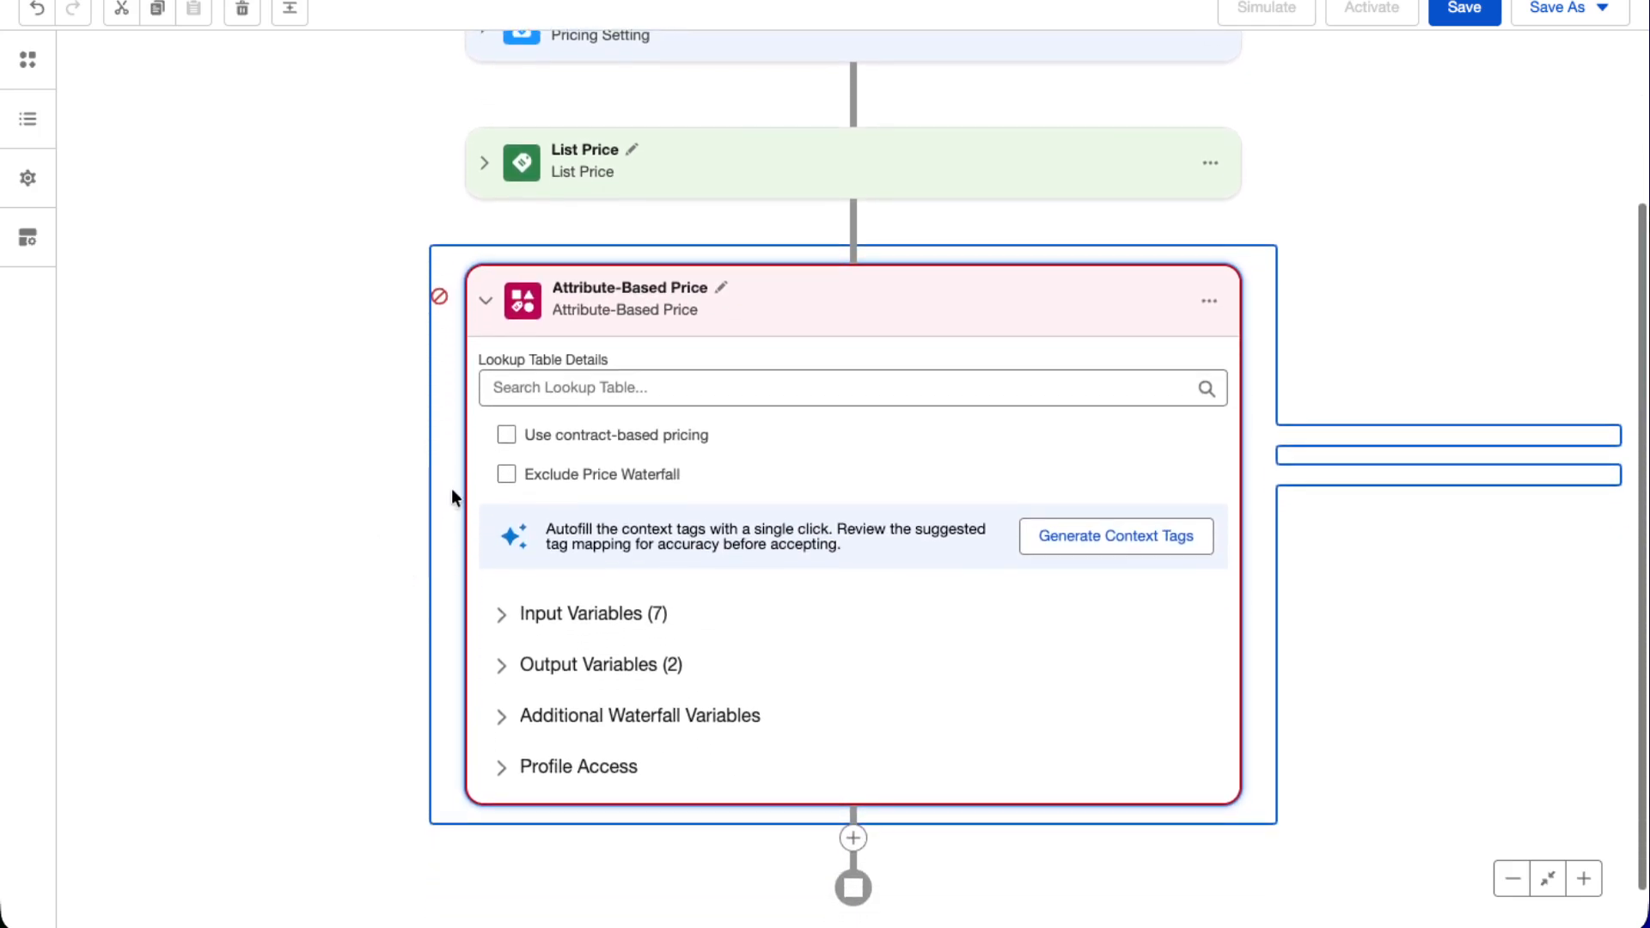
left_click(554, 389)
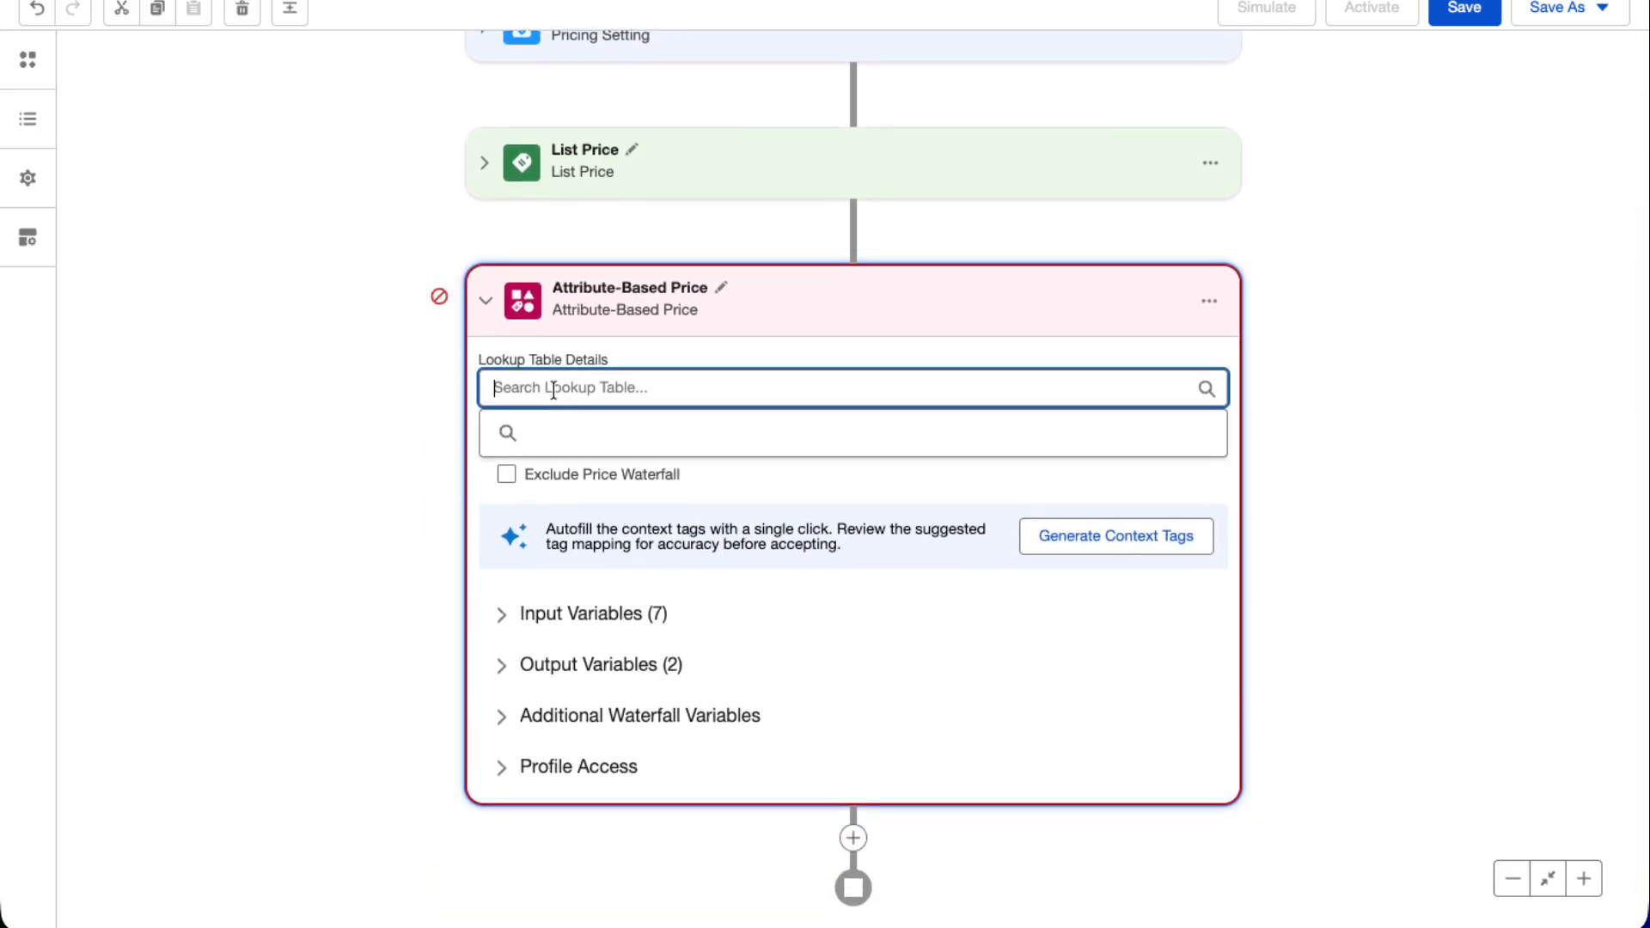
type("Attri")
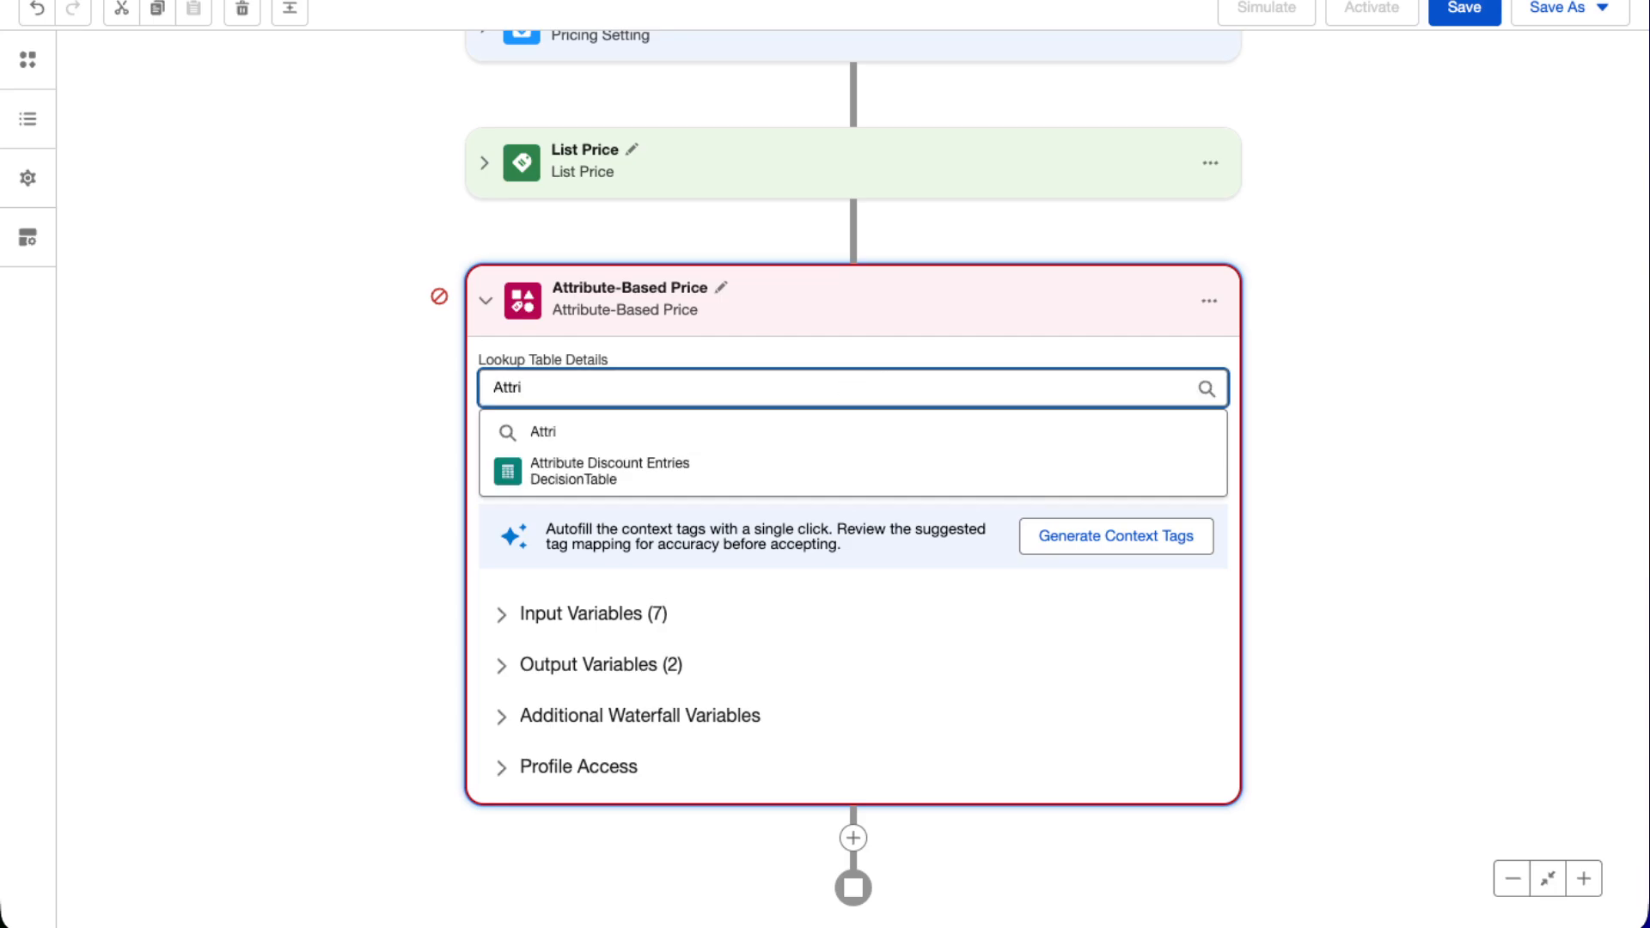
left_click(564, 492)
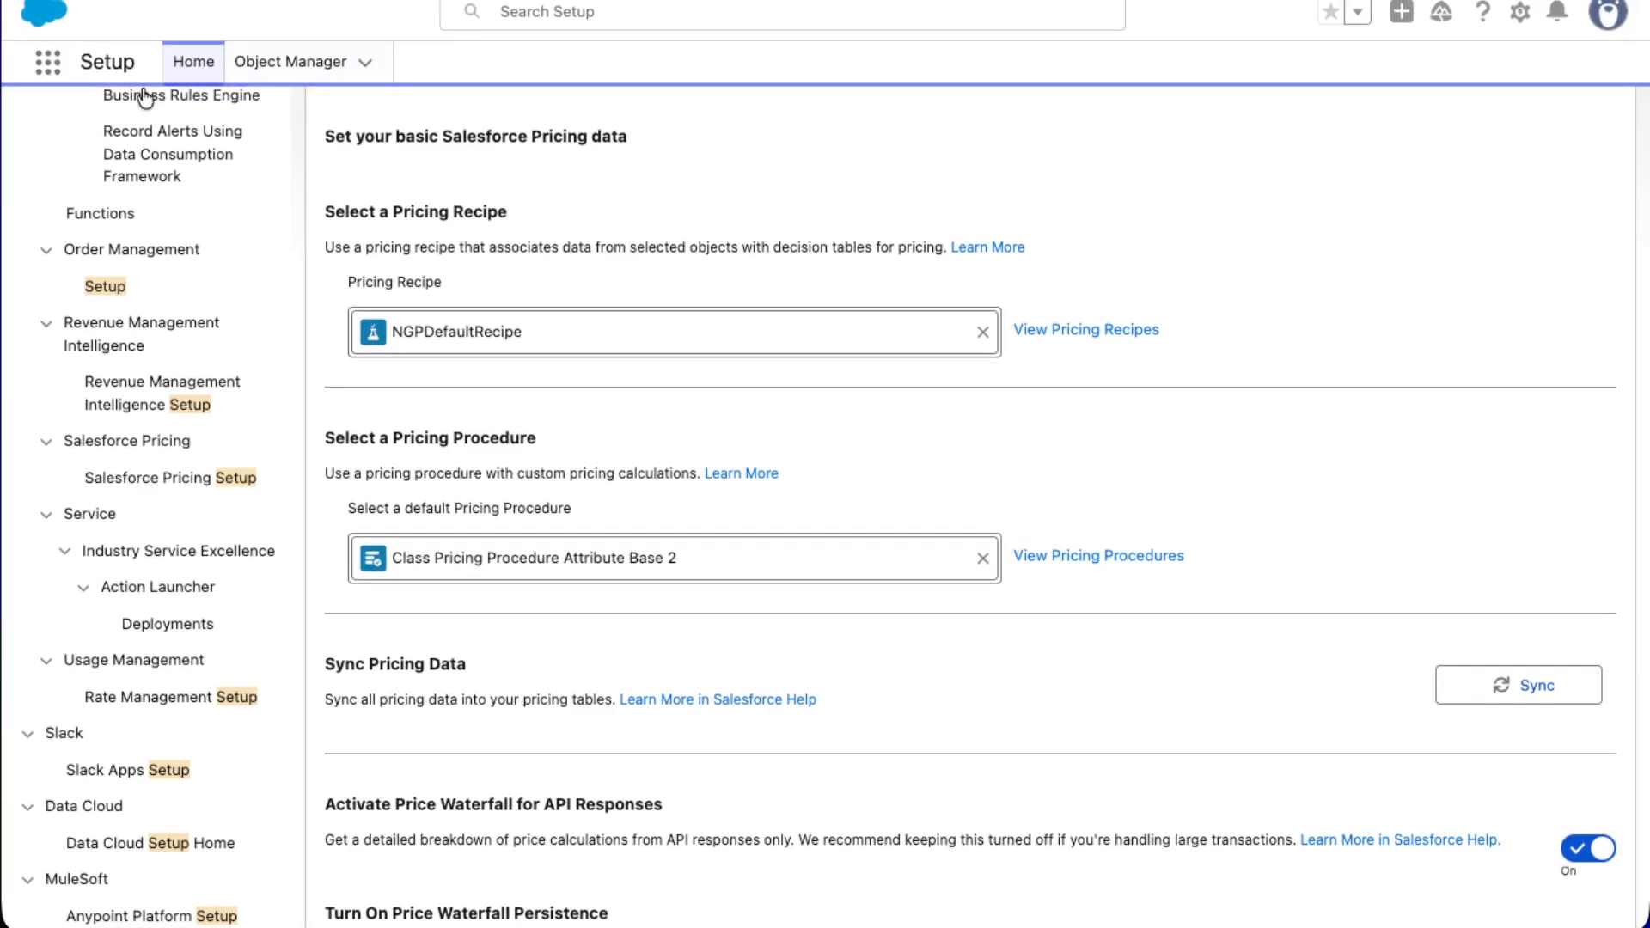
Find Lookup Tables from Setup, open it in a separate browser tab, and open the Attribute Discount Entries table
left_click(38, 77)
type("Look")
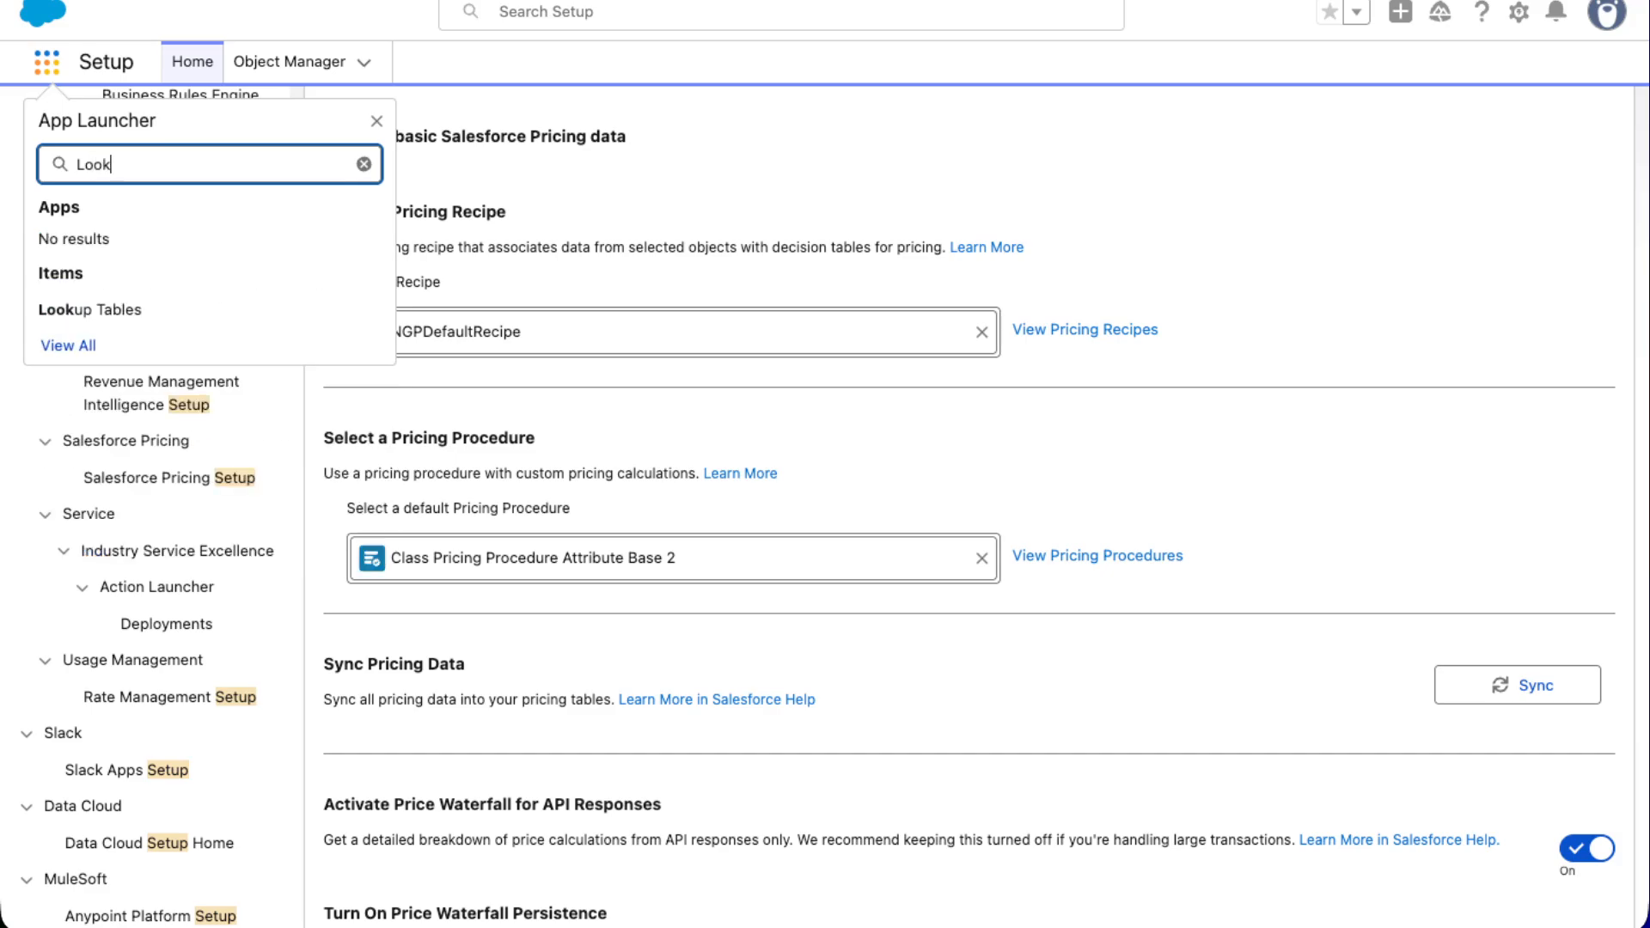
type("up")
right_click(105, 311)
left_click(146, 329)
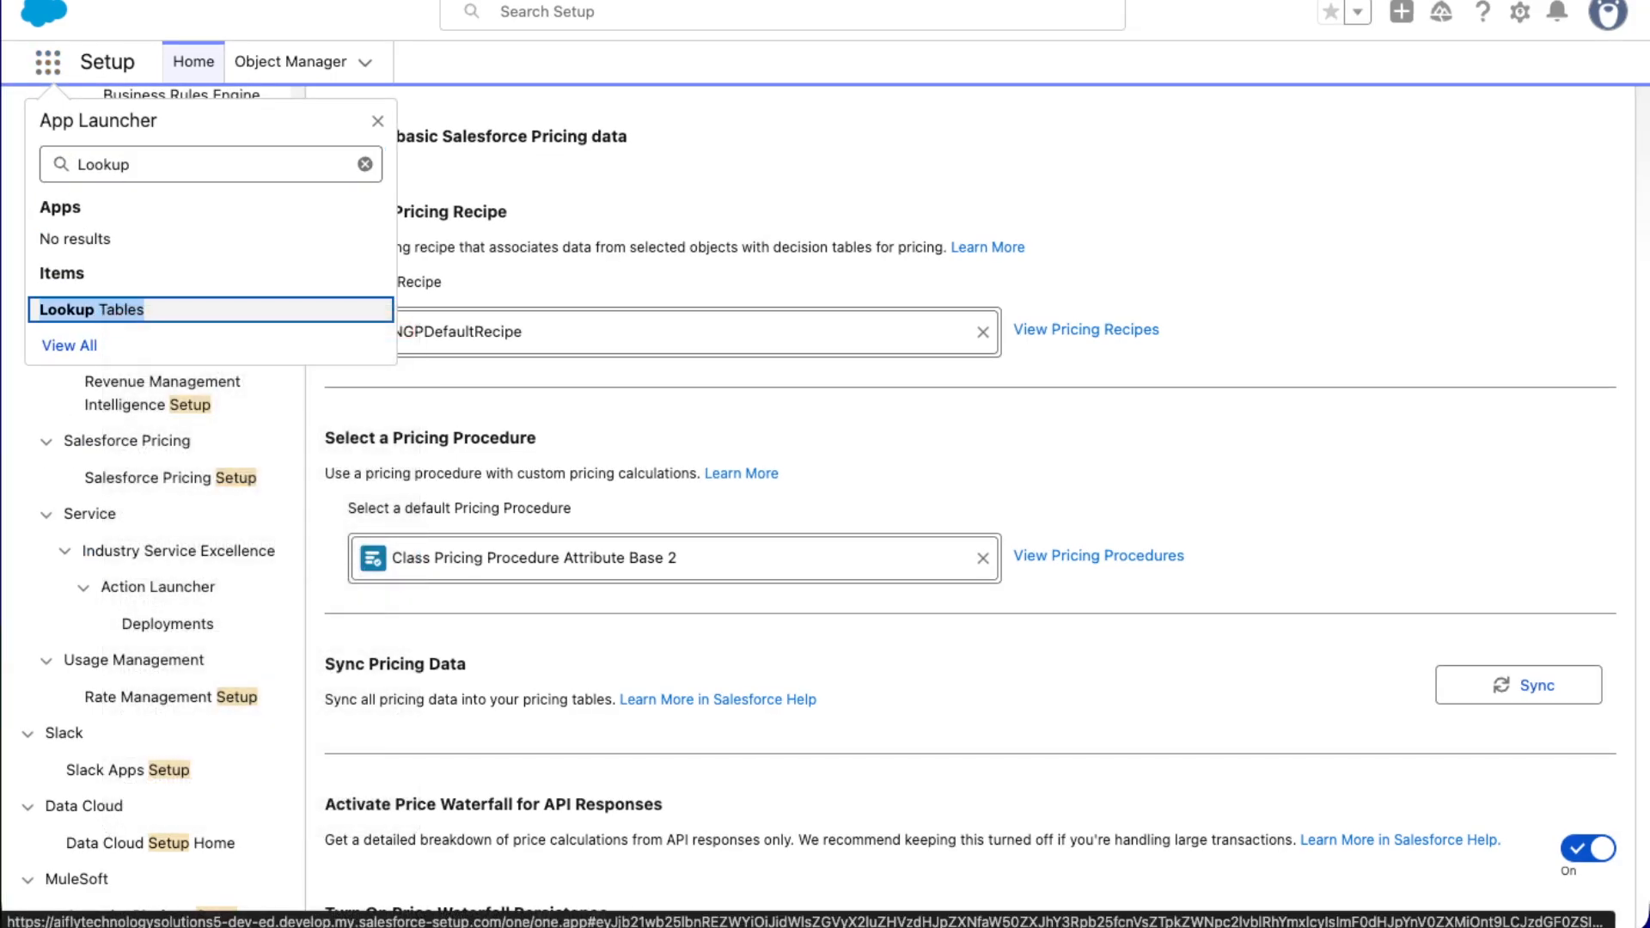
left_click(490, 2)
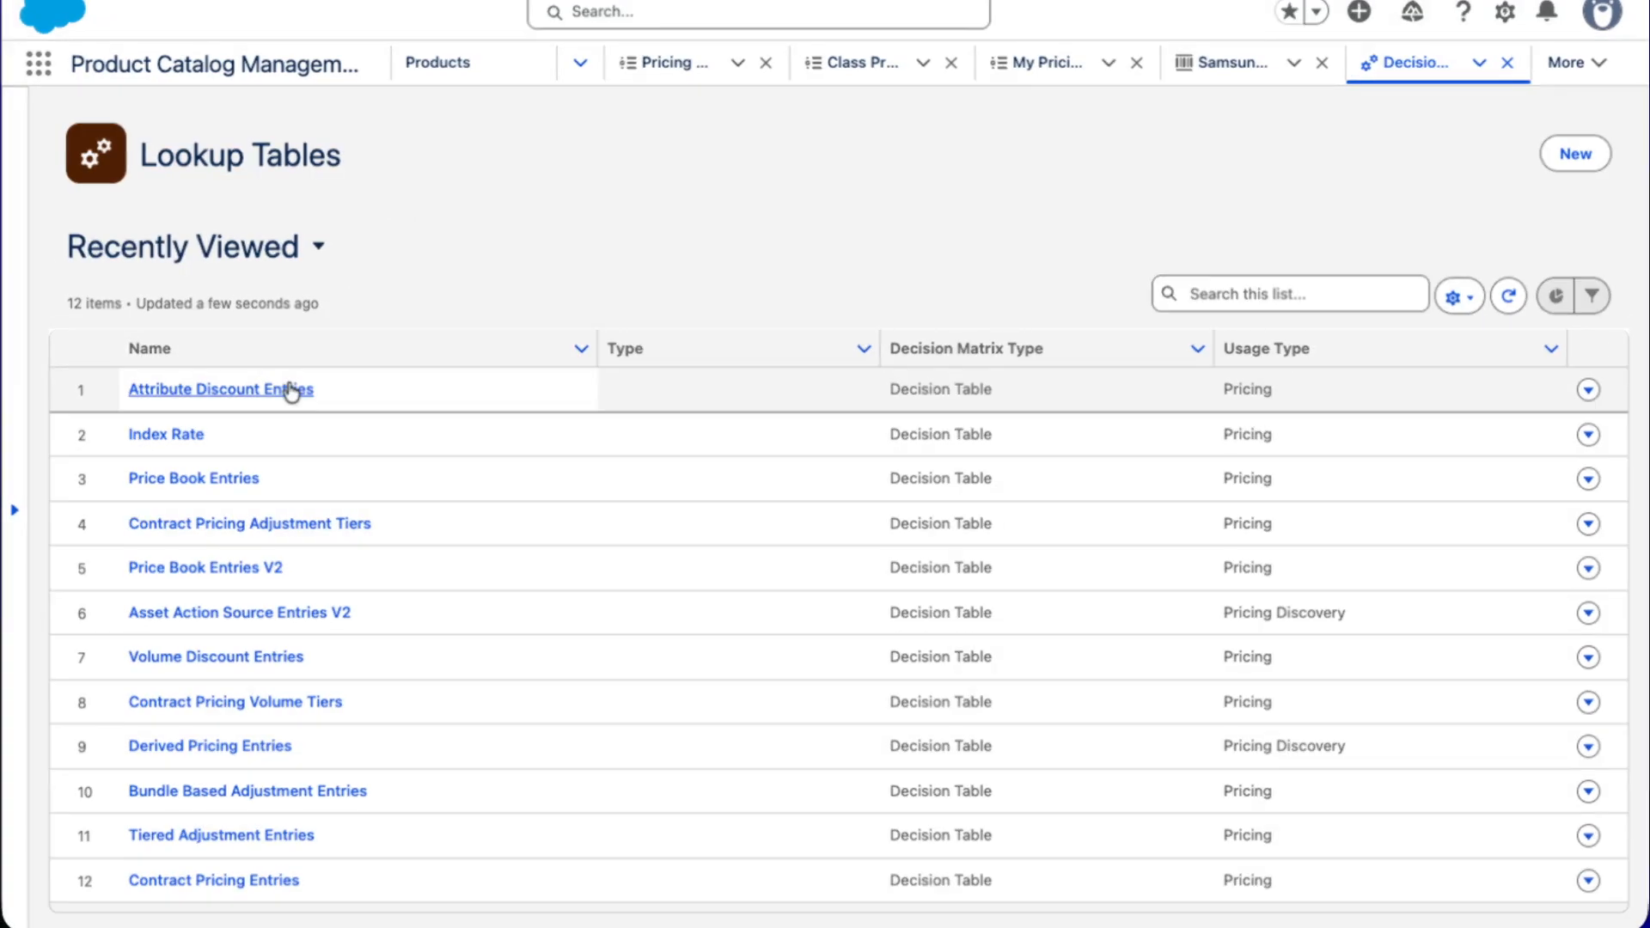
left_click(269, 392)
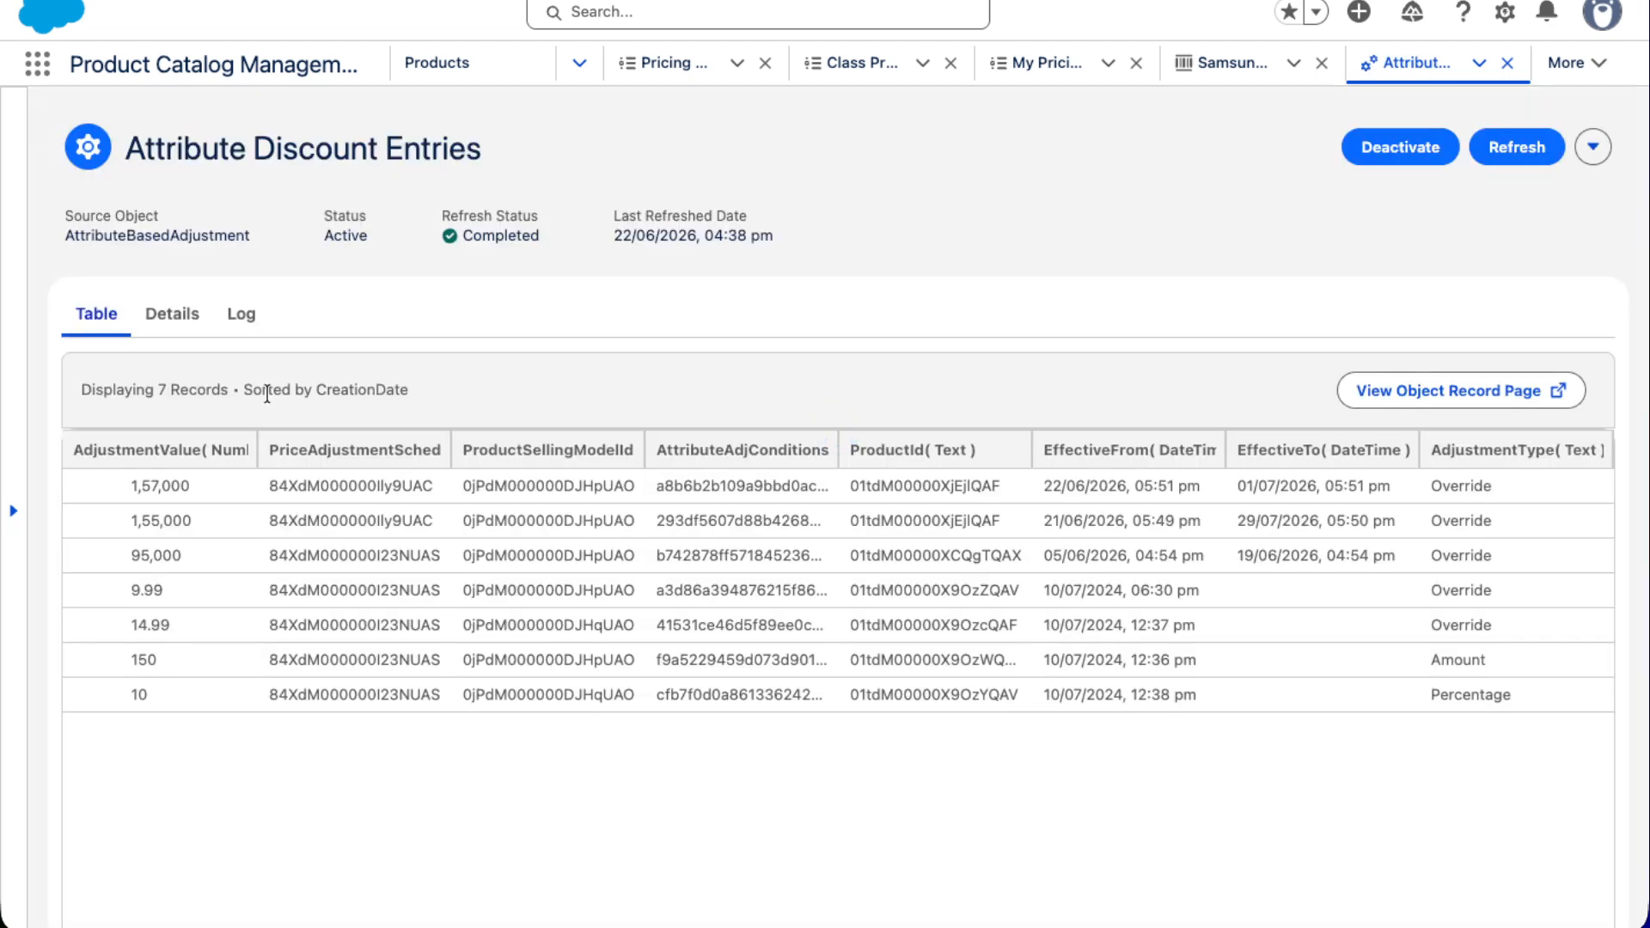
Check the 1,57,000 and 1,55,000 override rows and refresh the Attribute Discount Entries table
left_click(130, 483)
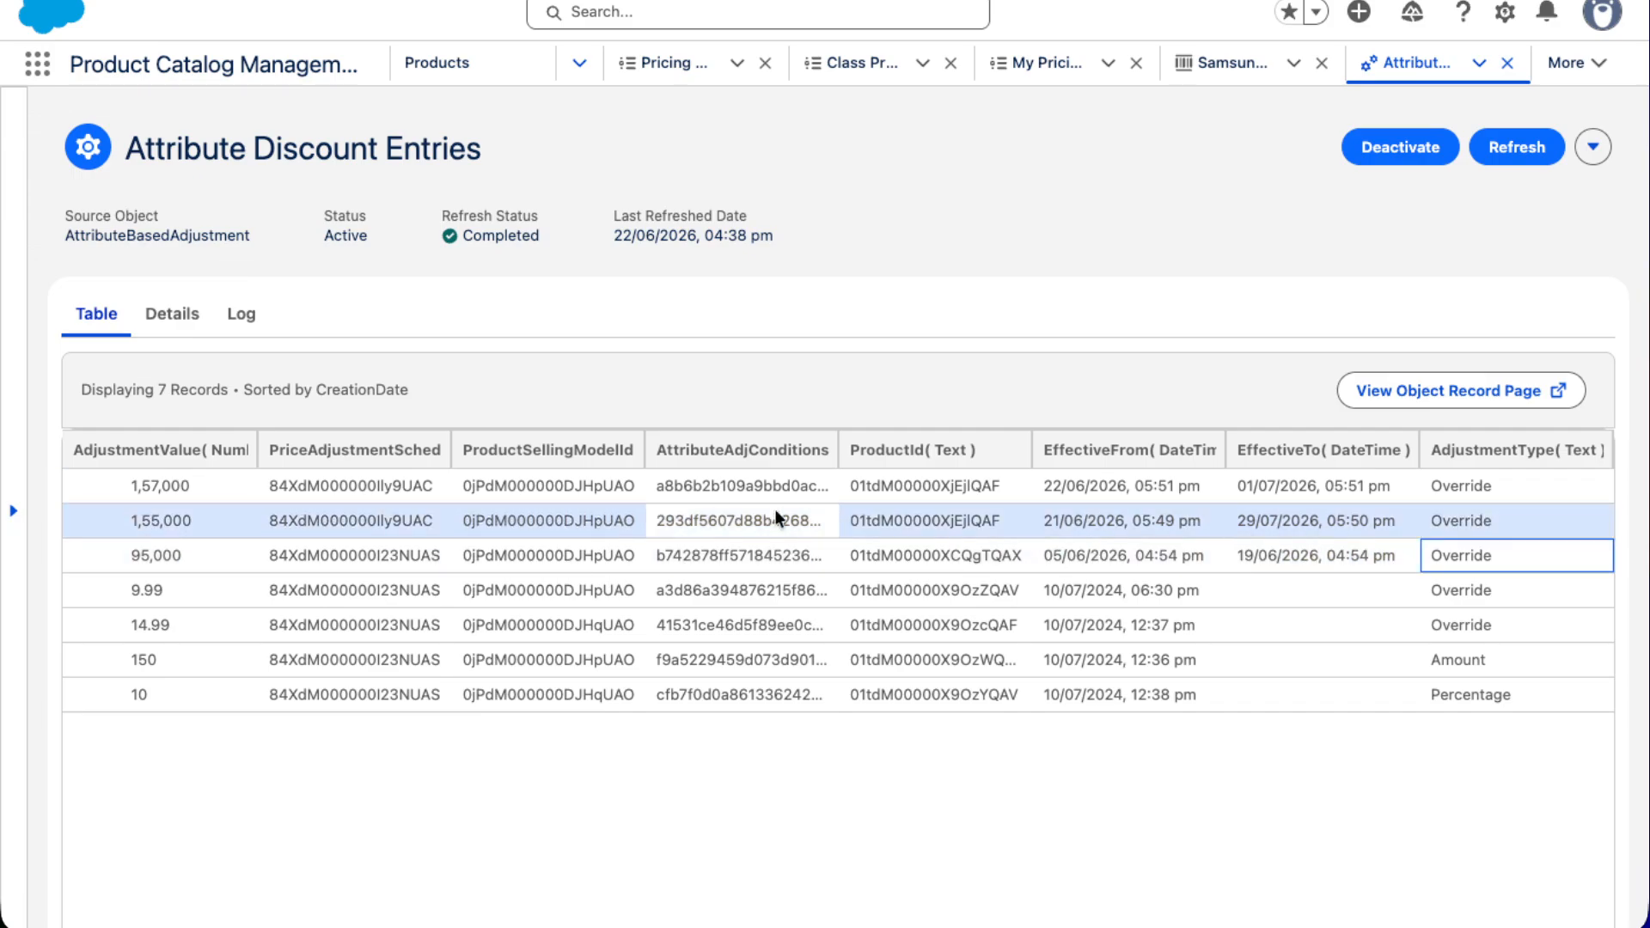
left_click(136, 521)
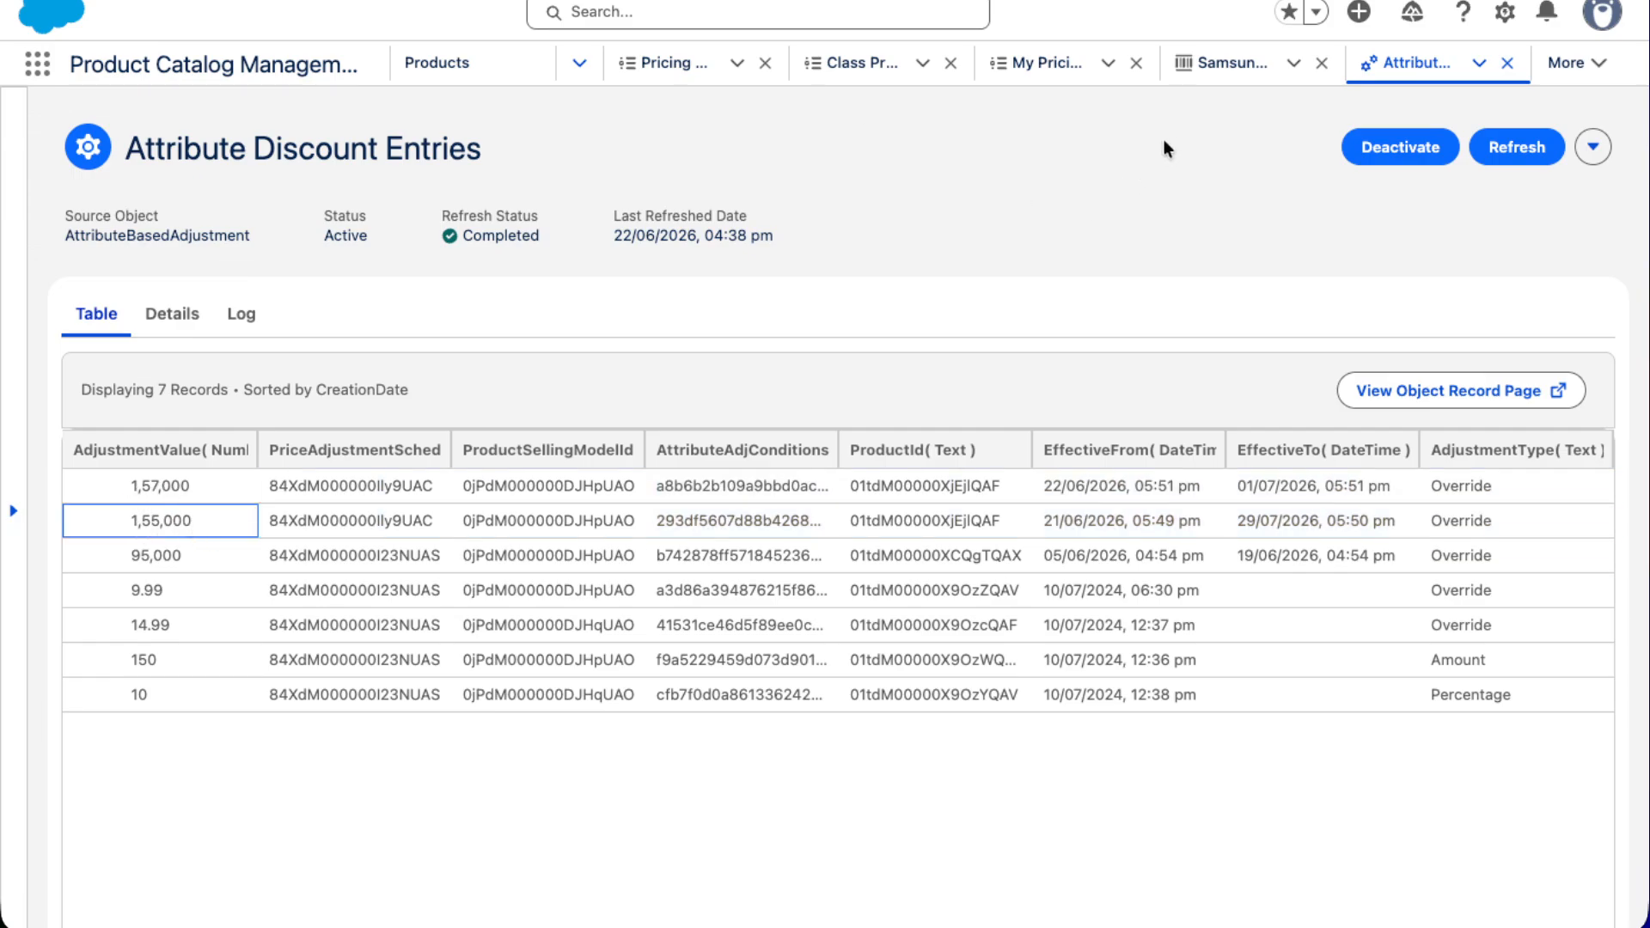
left_click(1521, 149)
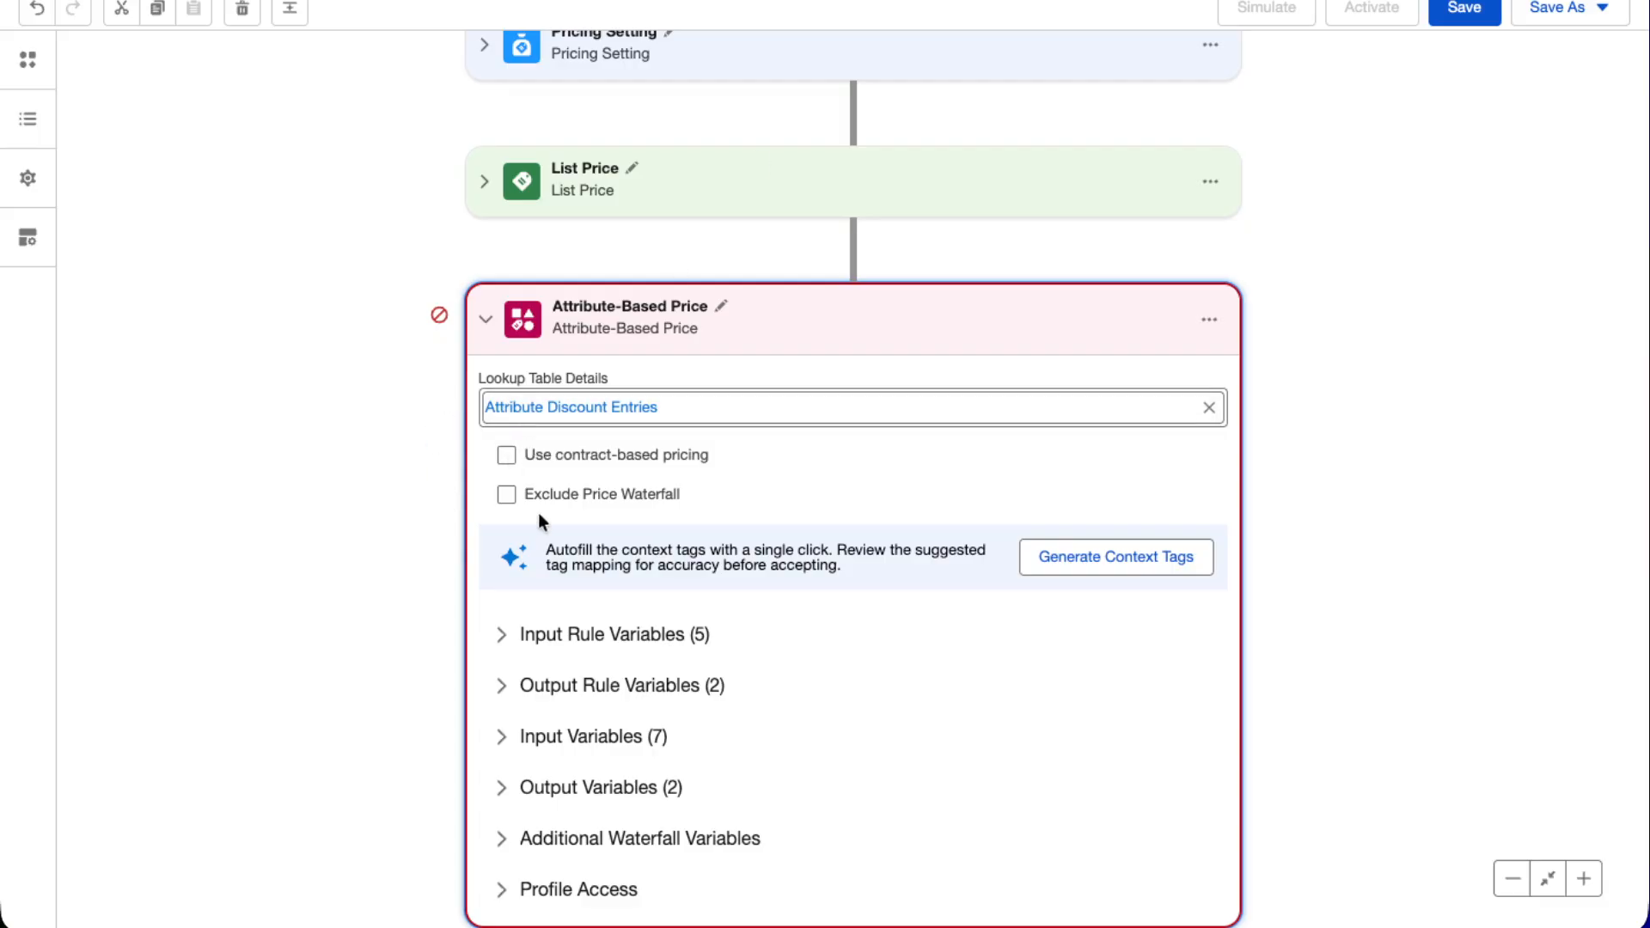
Return to the pricing procedure and map the element's Price Adjustment Schedule input rule variable to PriceAdjustmentSchedule
left_click(494, 651)
scroll(645, 593, "down", 3)
left_click(873, 512)
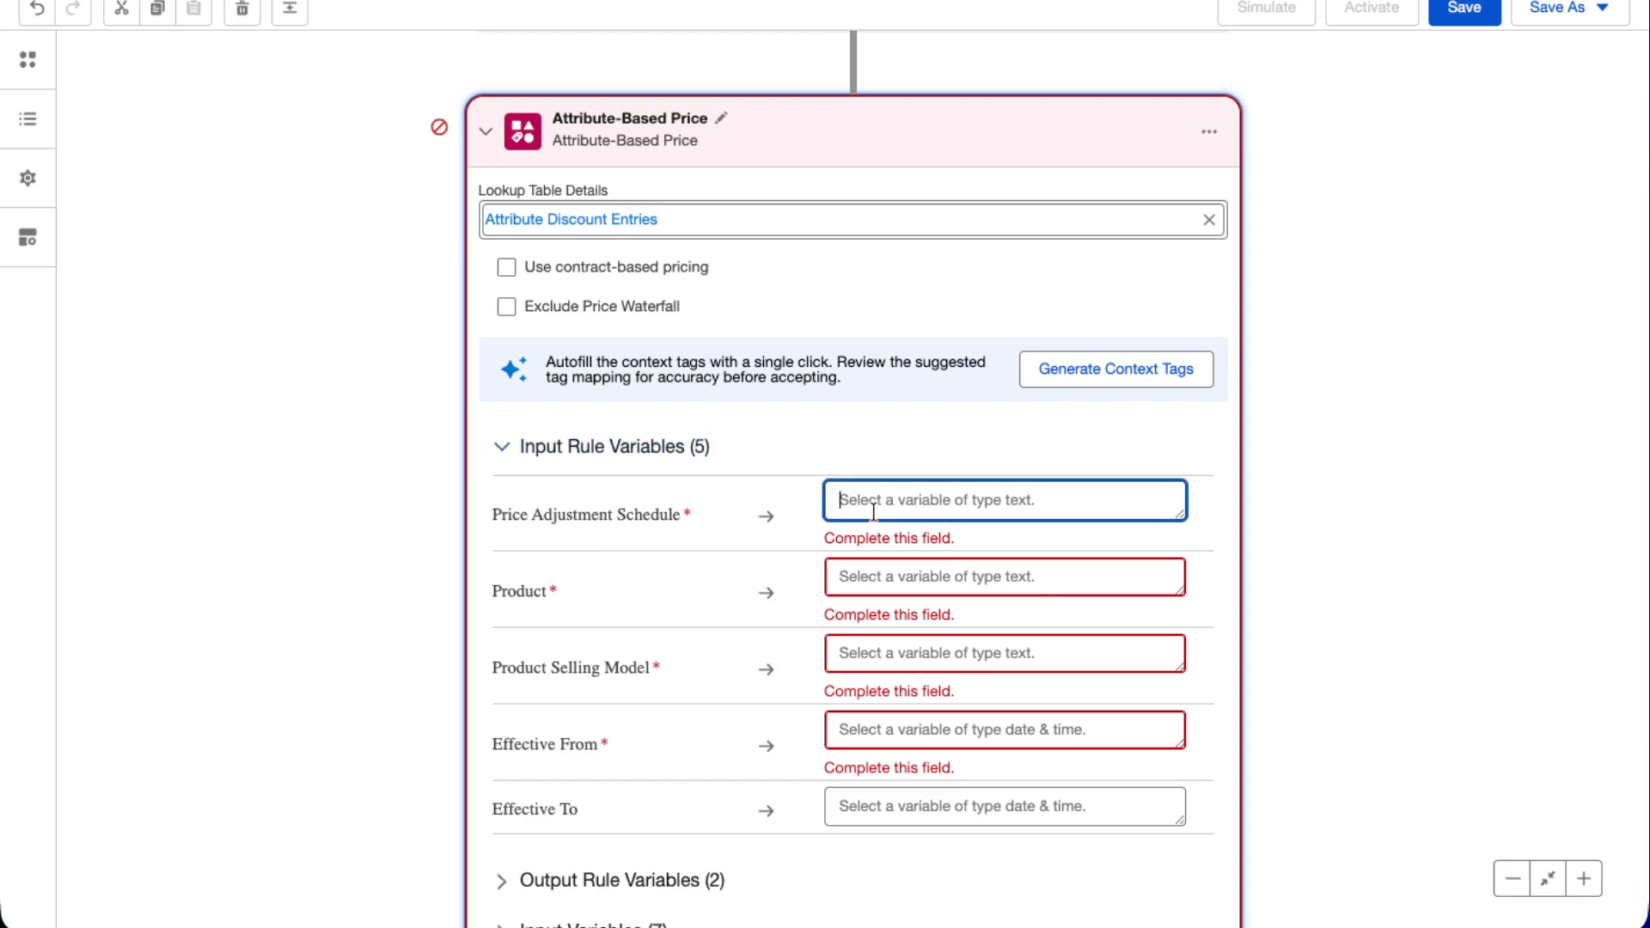
type("Price")
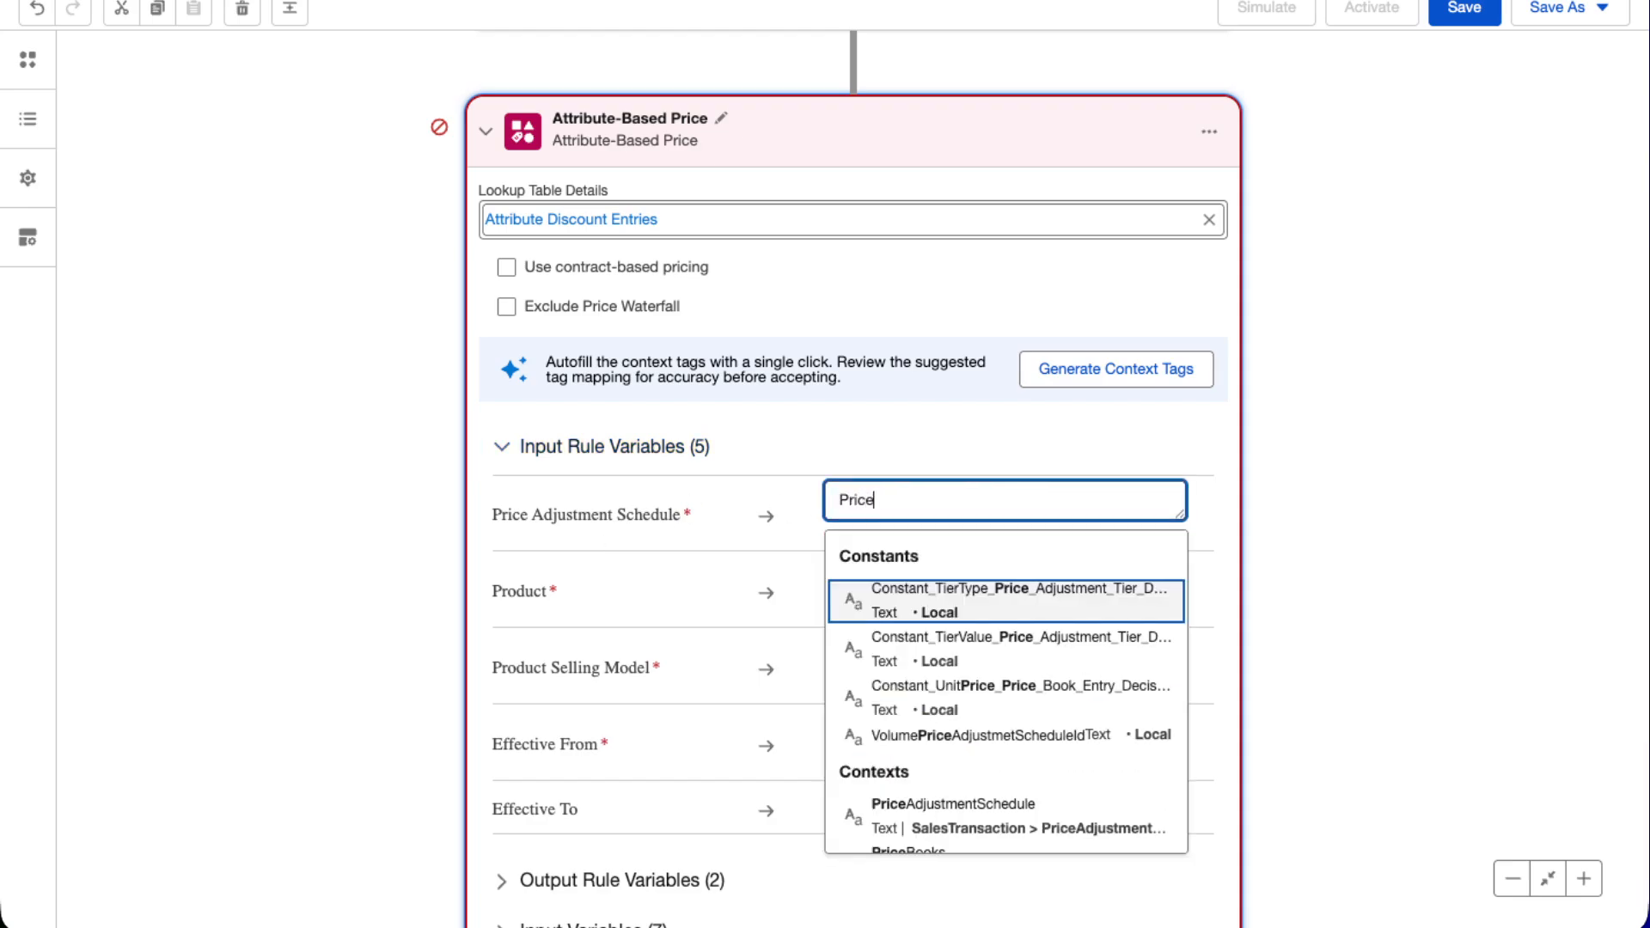
type("A")
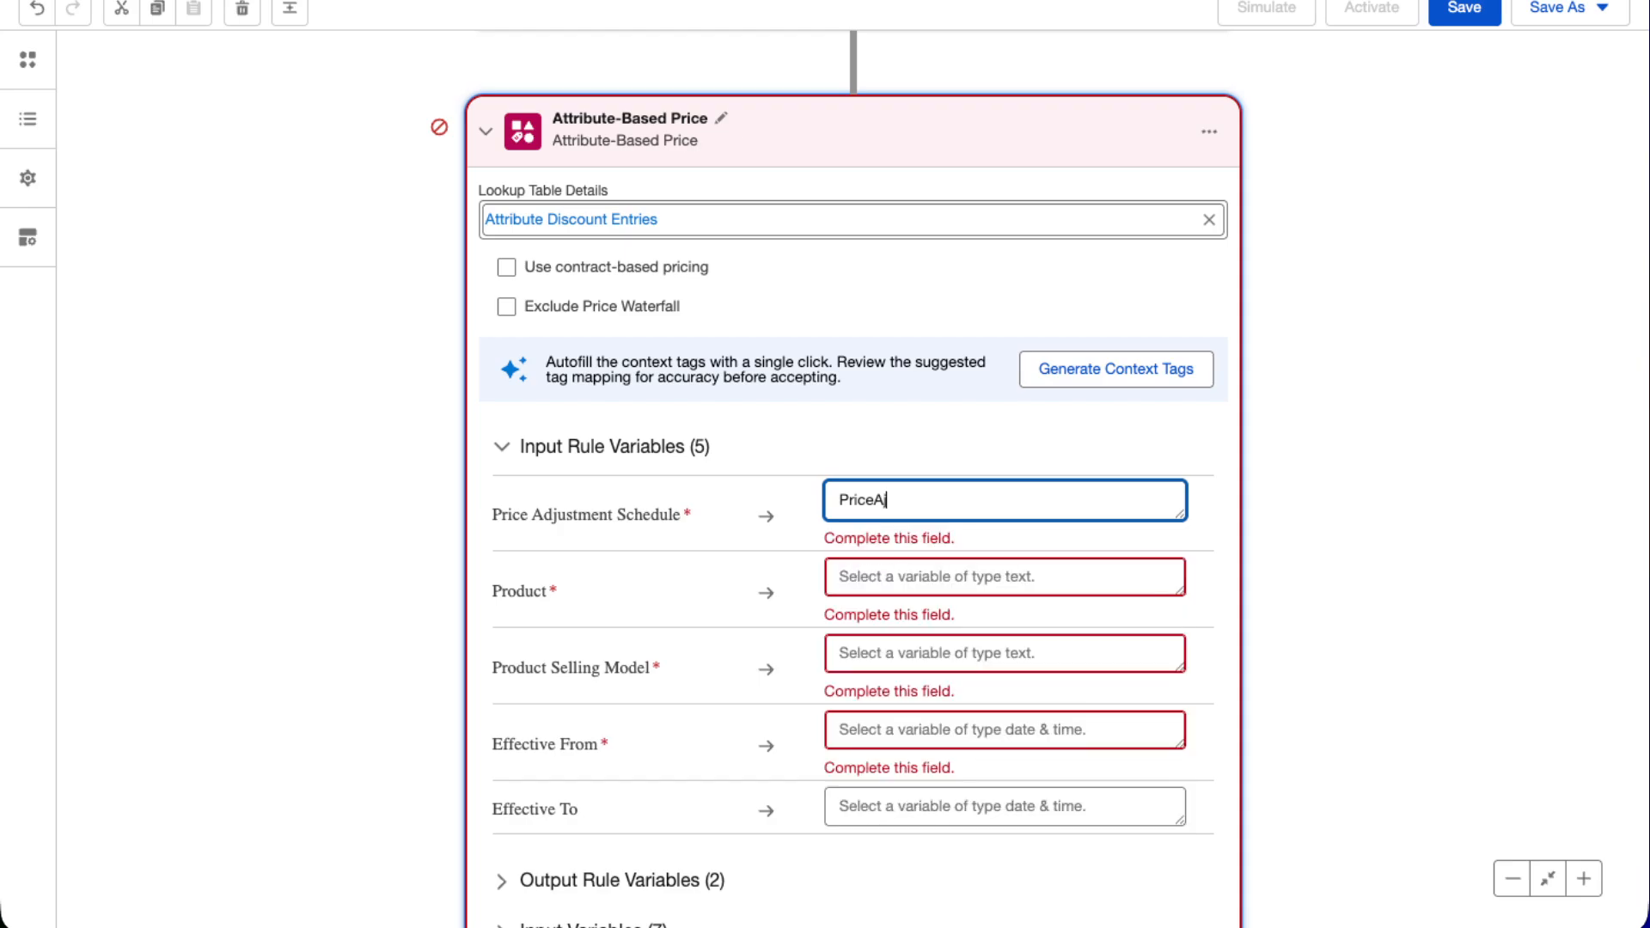
type("dj")
key("BackSpace")
type("dju")
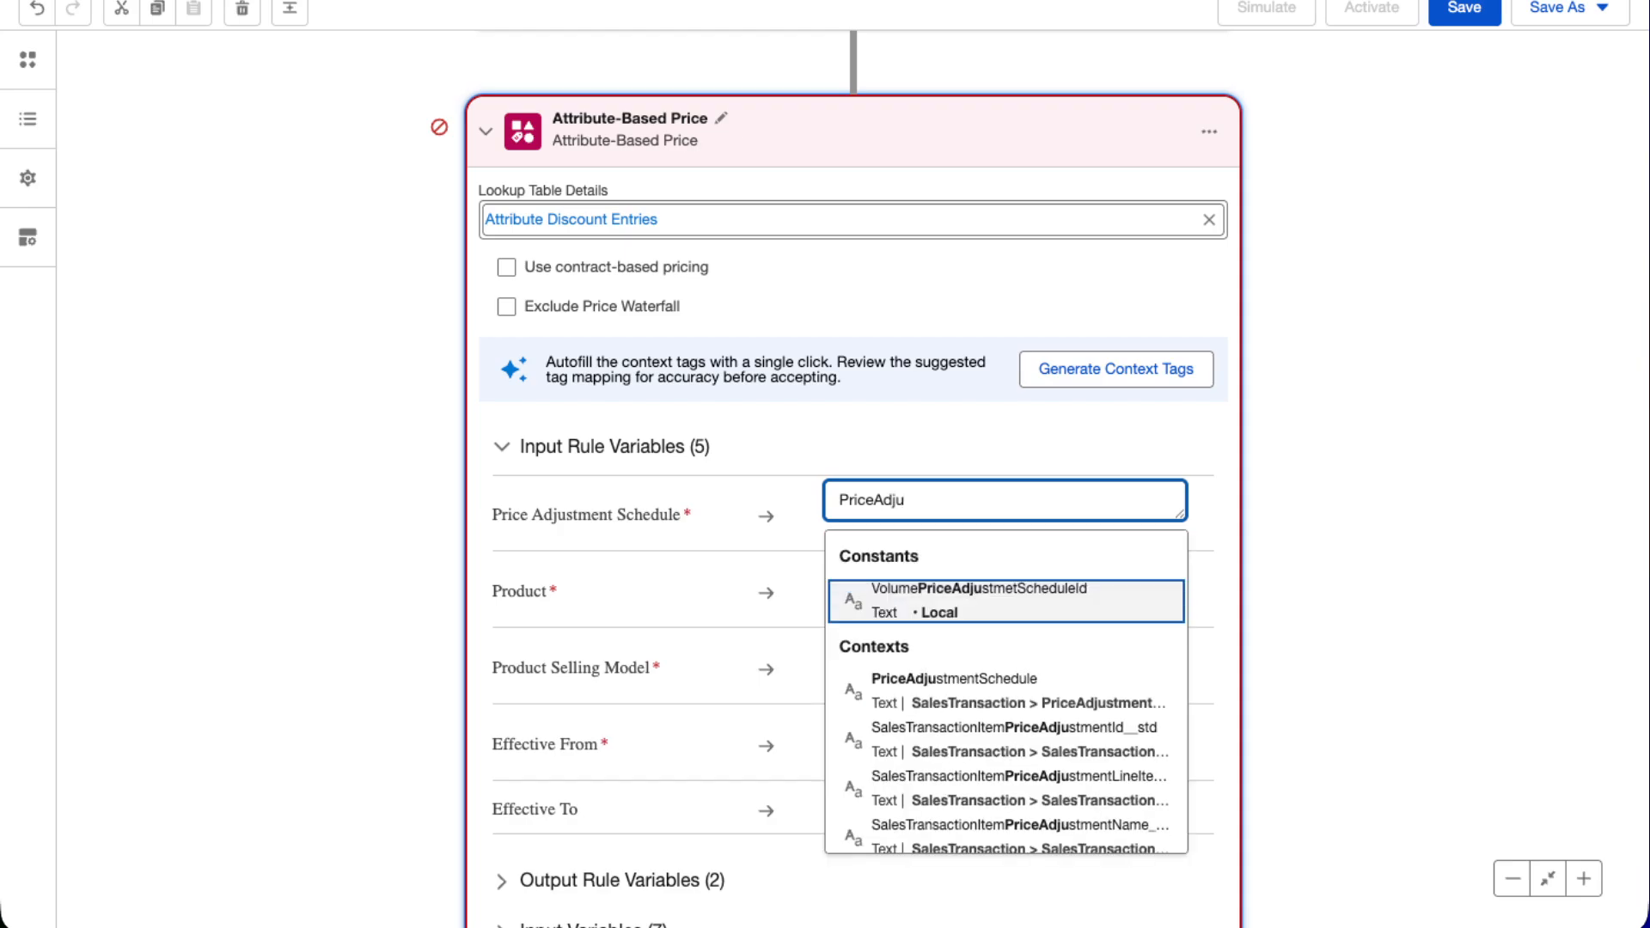
left_click(885, 703)
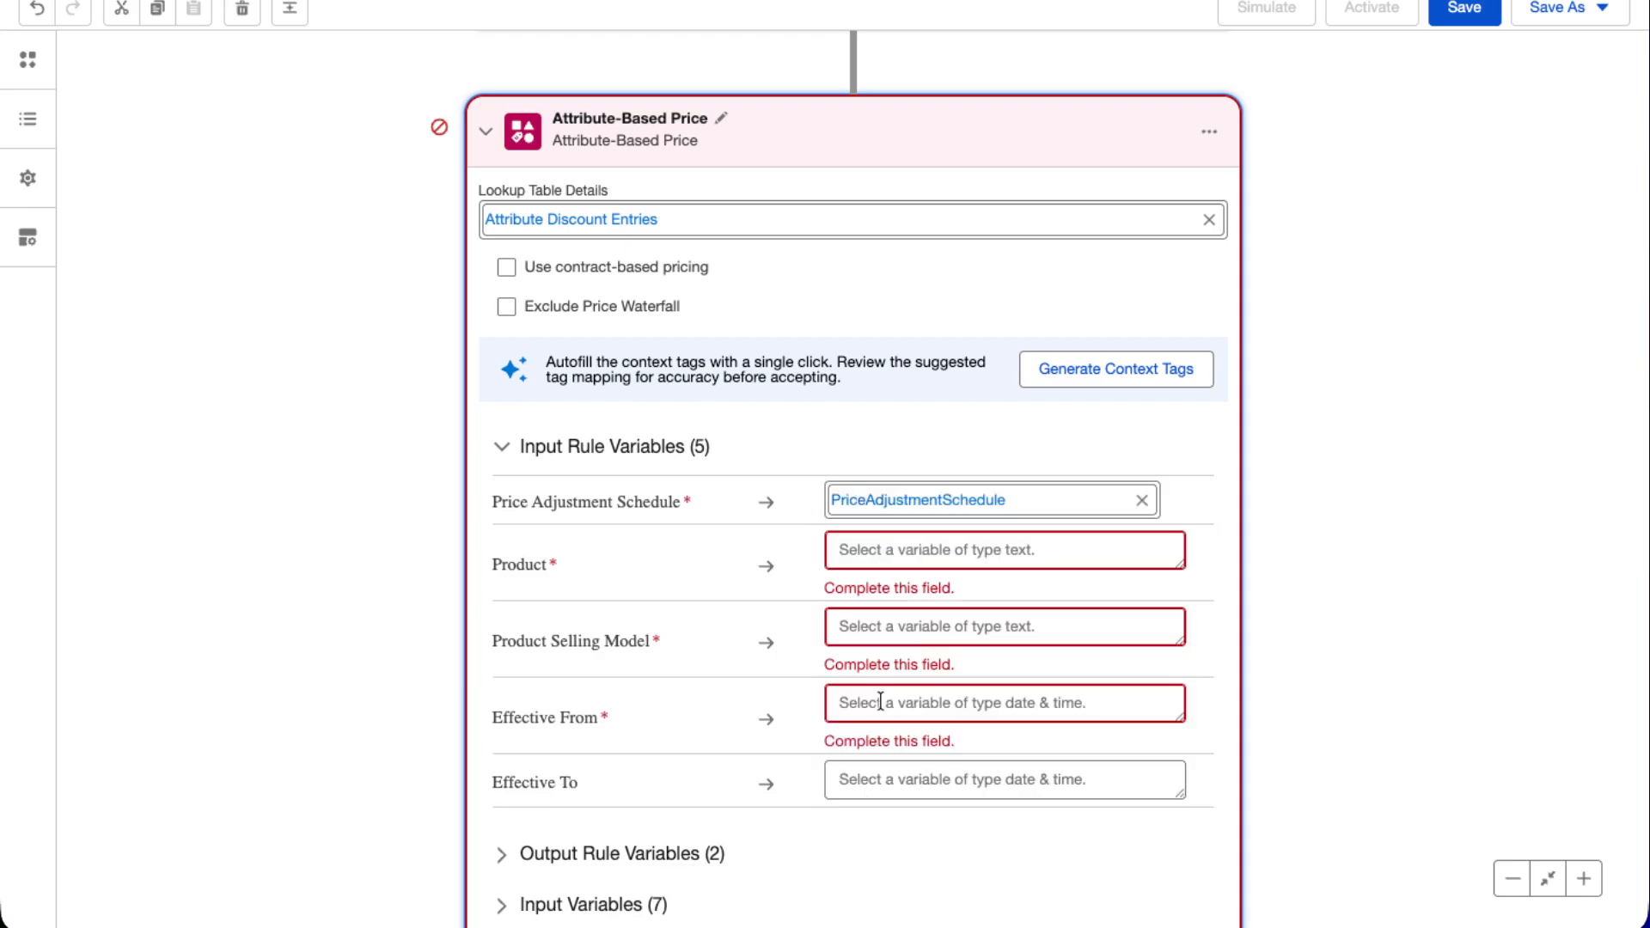
Map the Product input rule variable to Product and Product Selling Model to ProductSellingModel
left_click(853, 546)
type("Product")
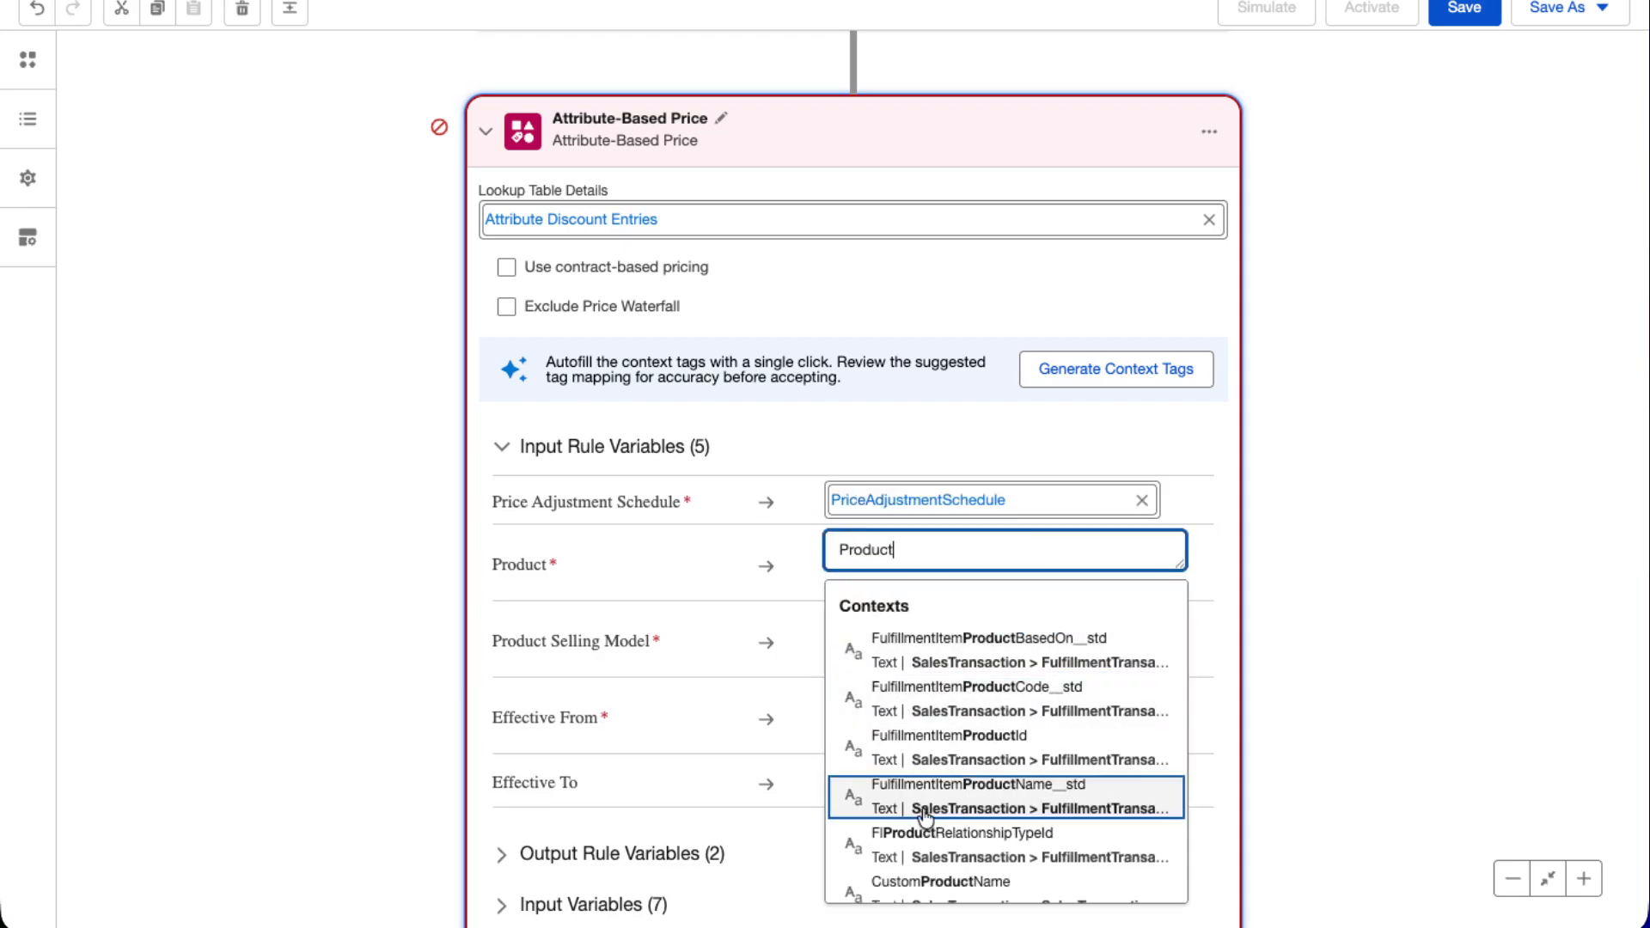
scroll(920, 799, "down", 3)
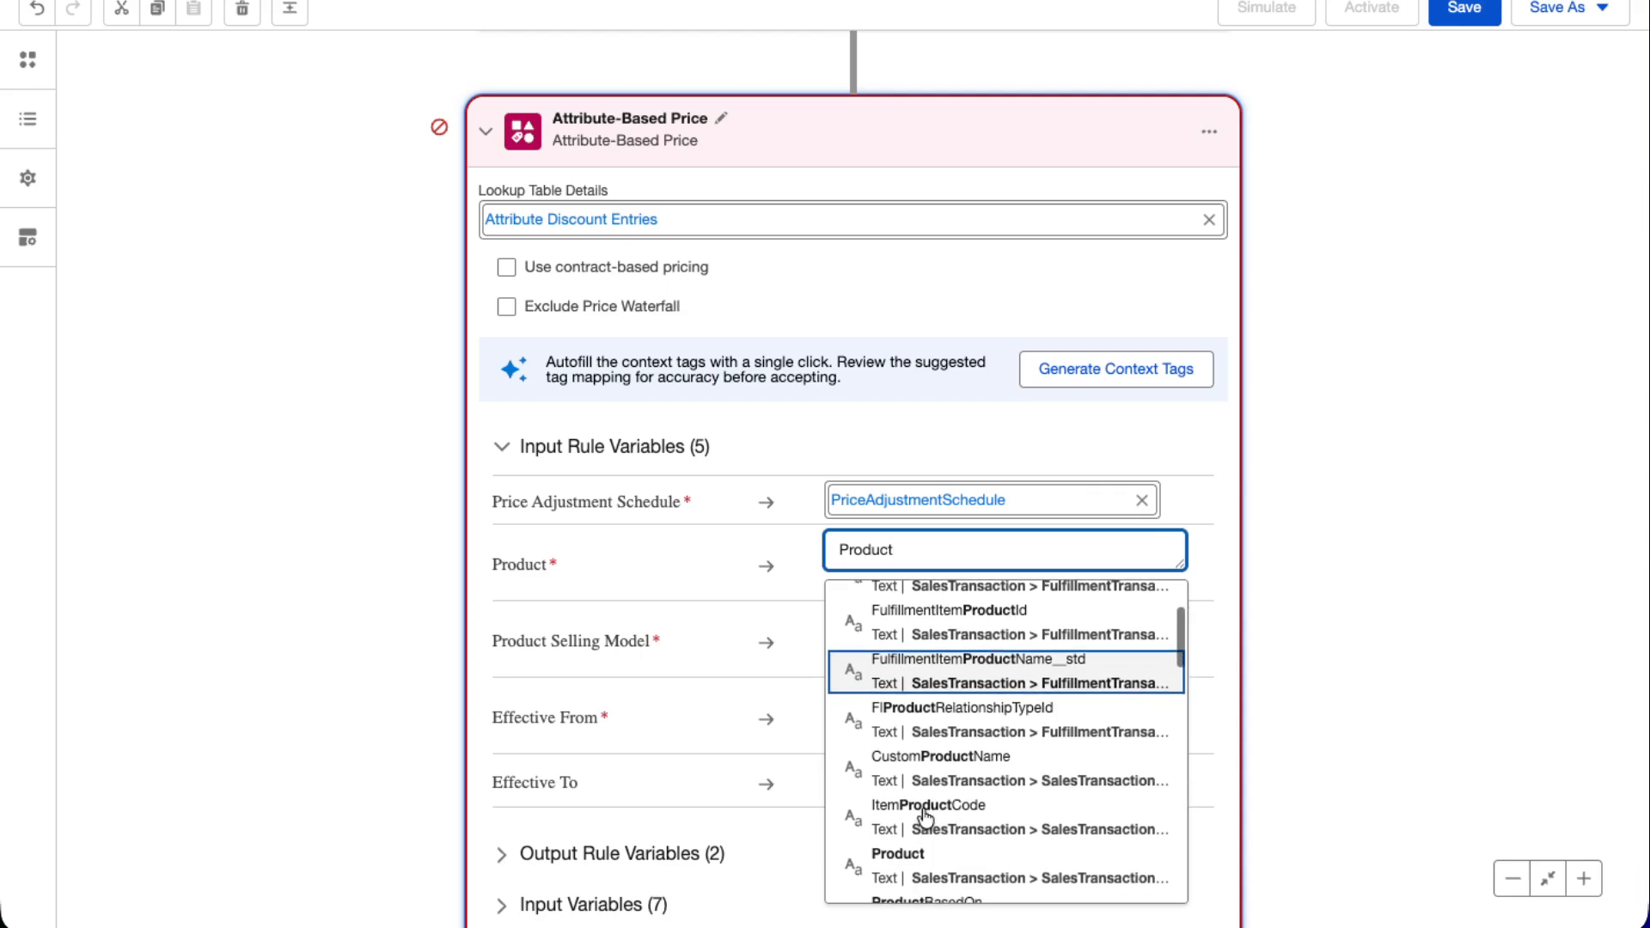
left_click(921, 842)
left_click(865, 609)
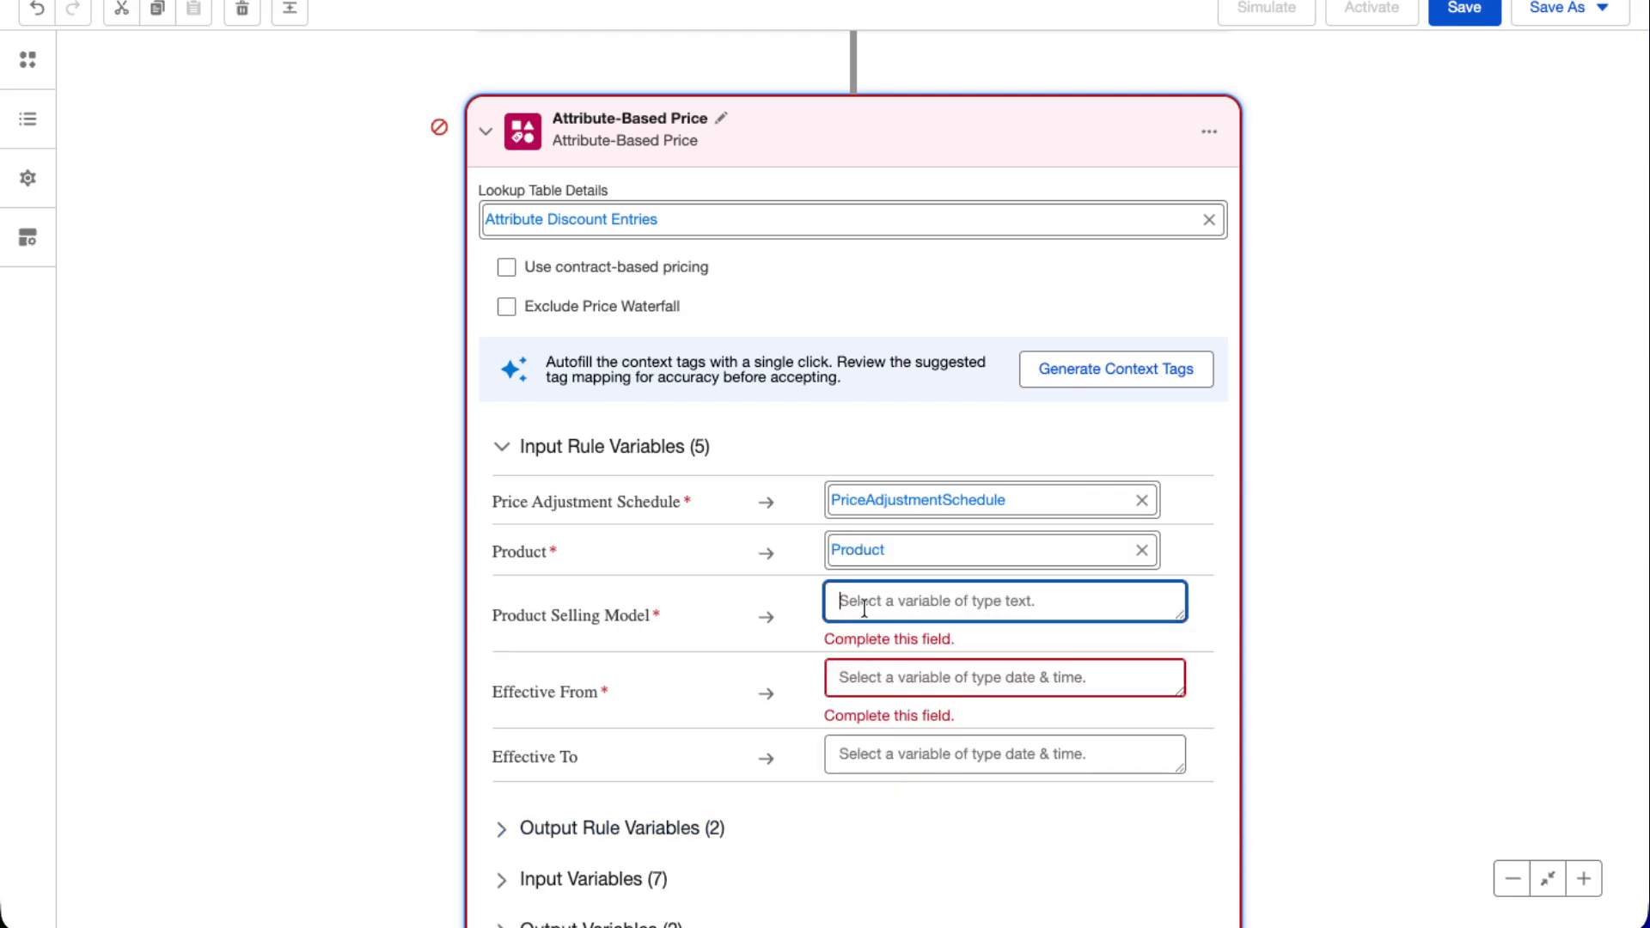
type("Product")
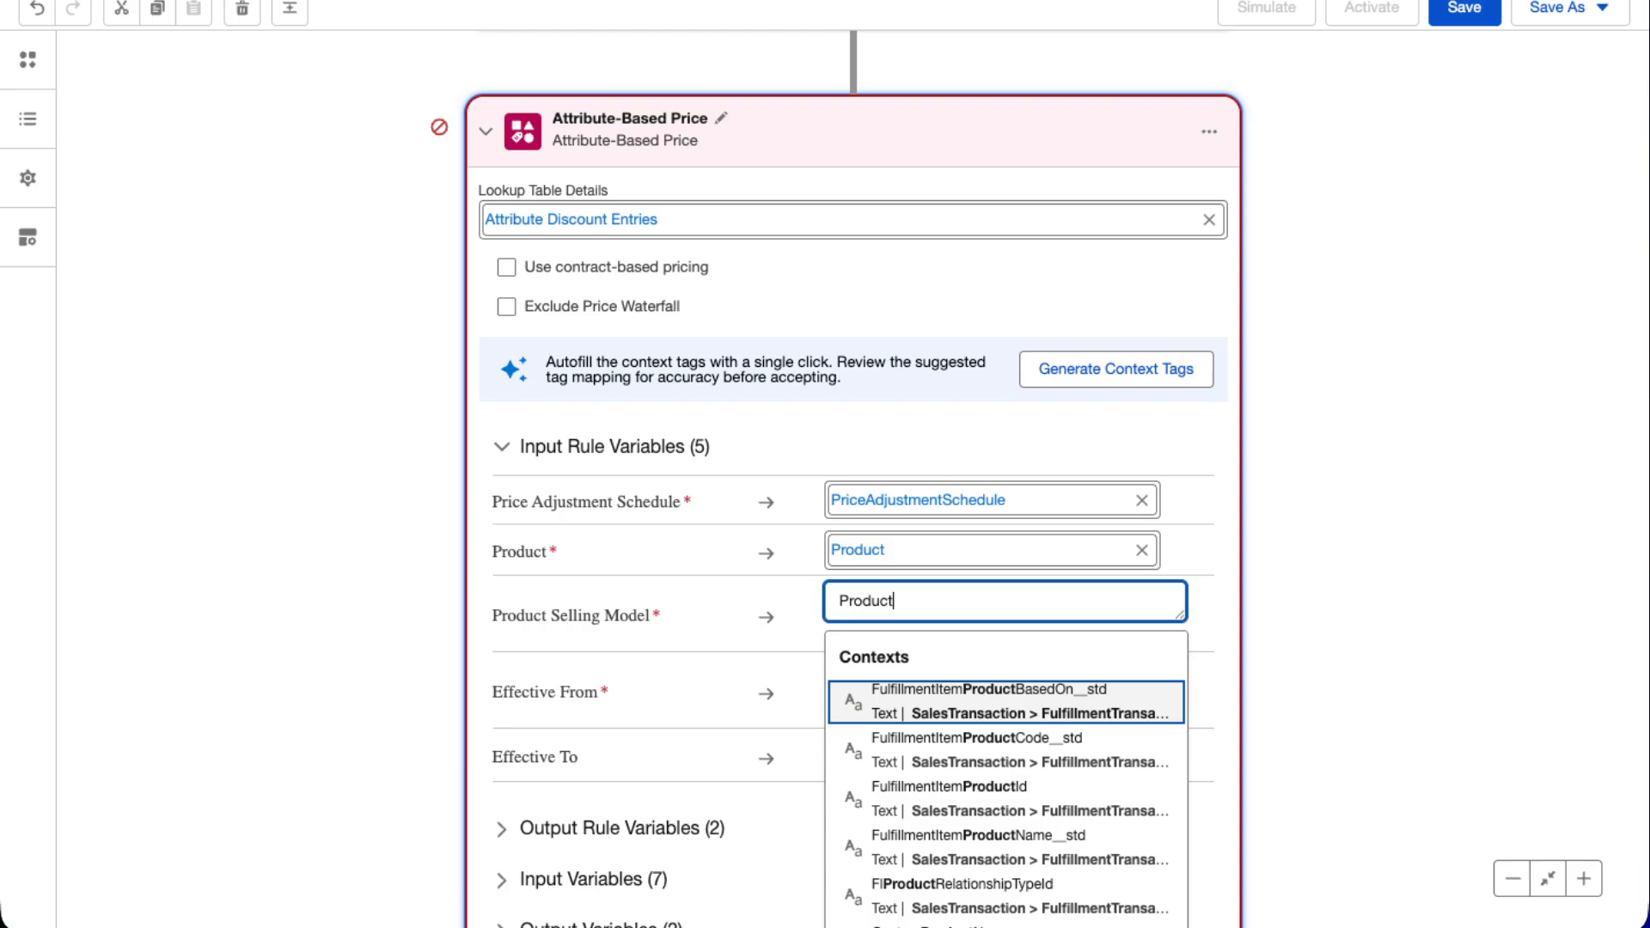
type("Sell")
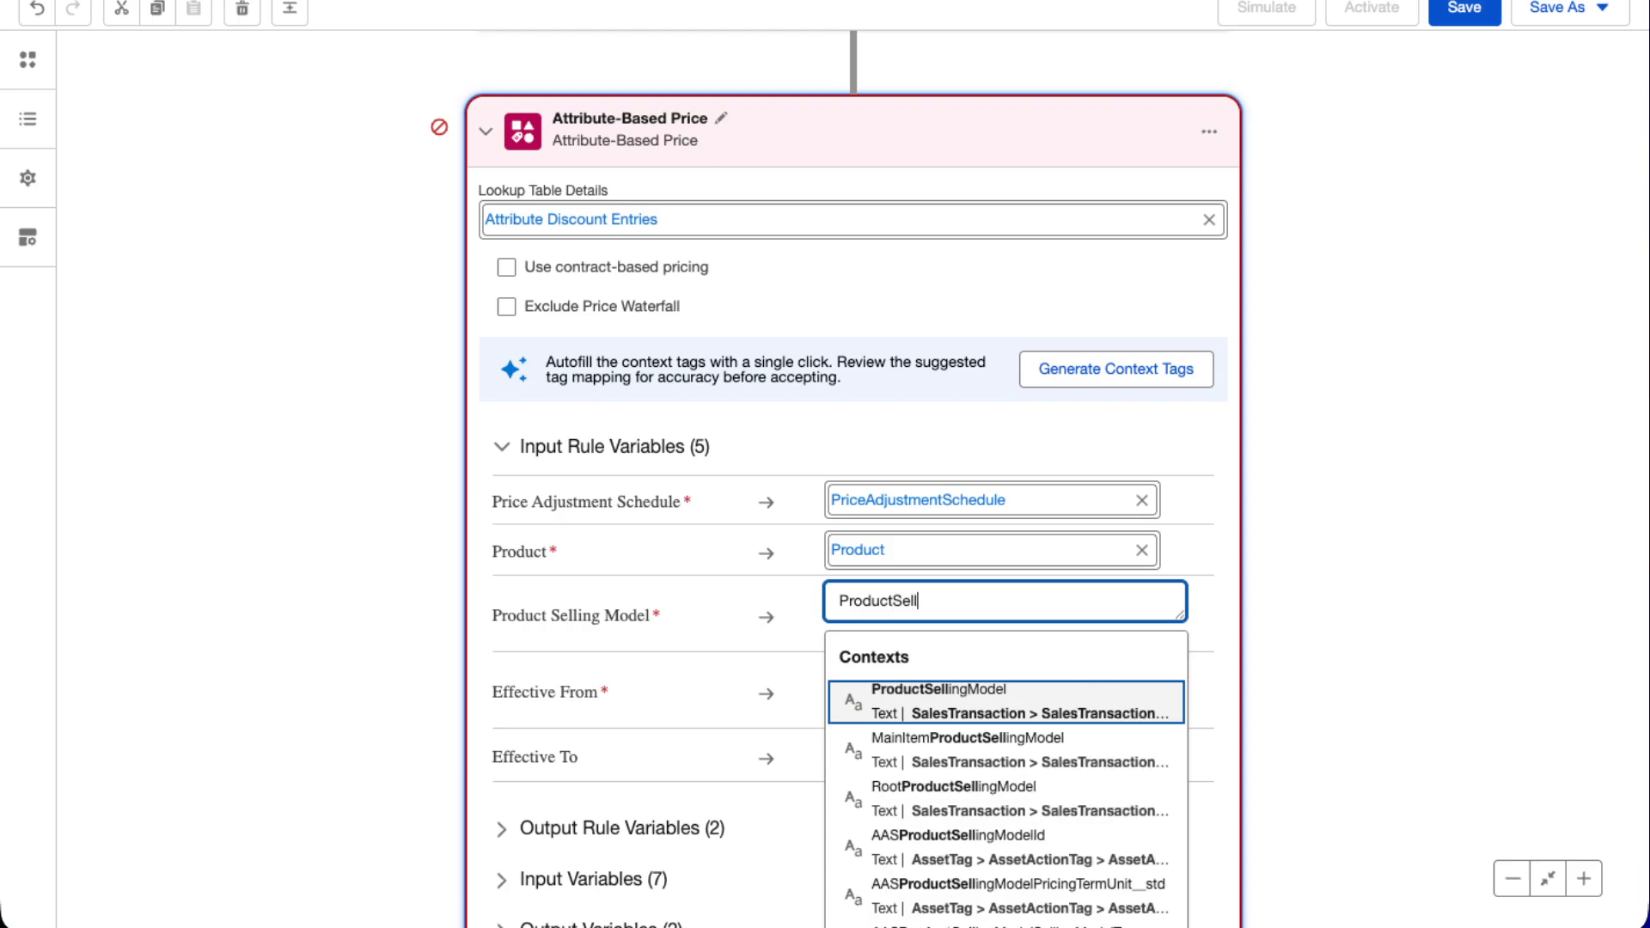
left_click(842, 707)
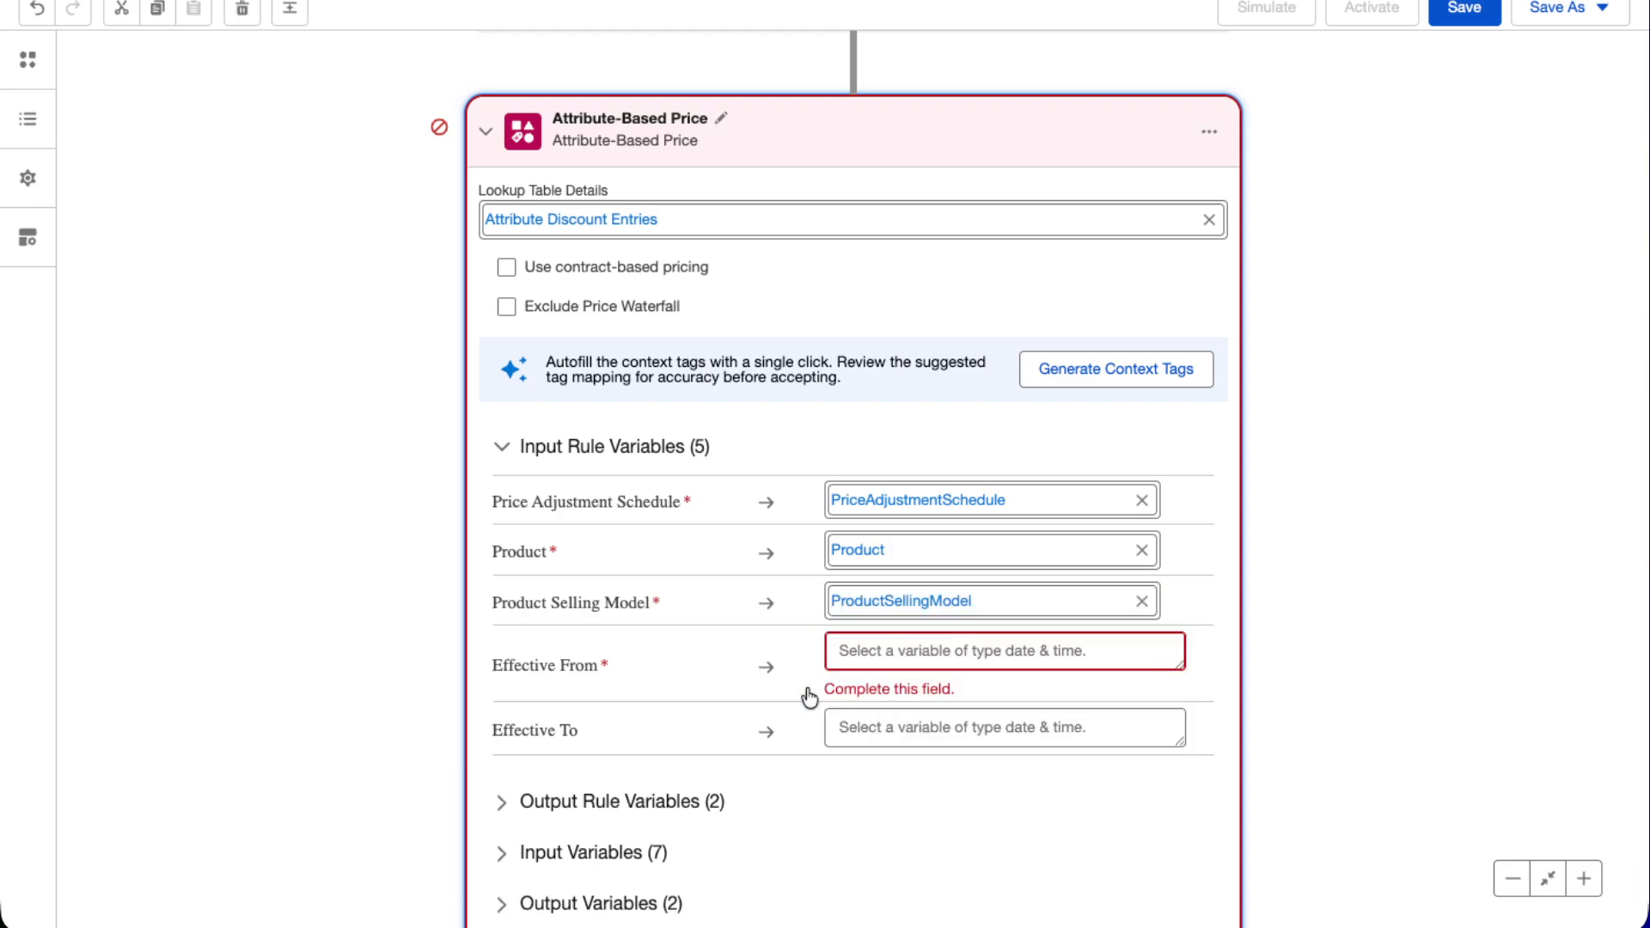
Map the Effective From input rule variable to EffectiveFrom and Effective To to EffectiveTo
left_click(865, 650)
type("EffectiveF")
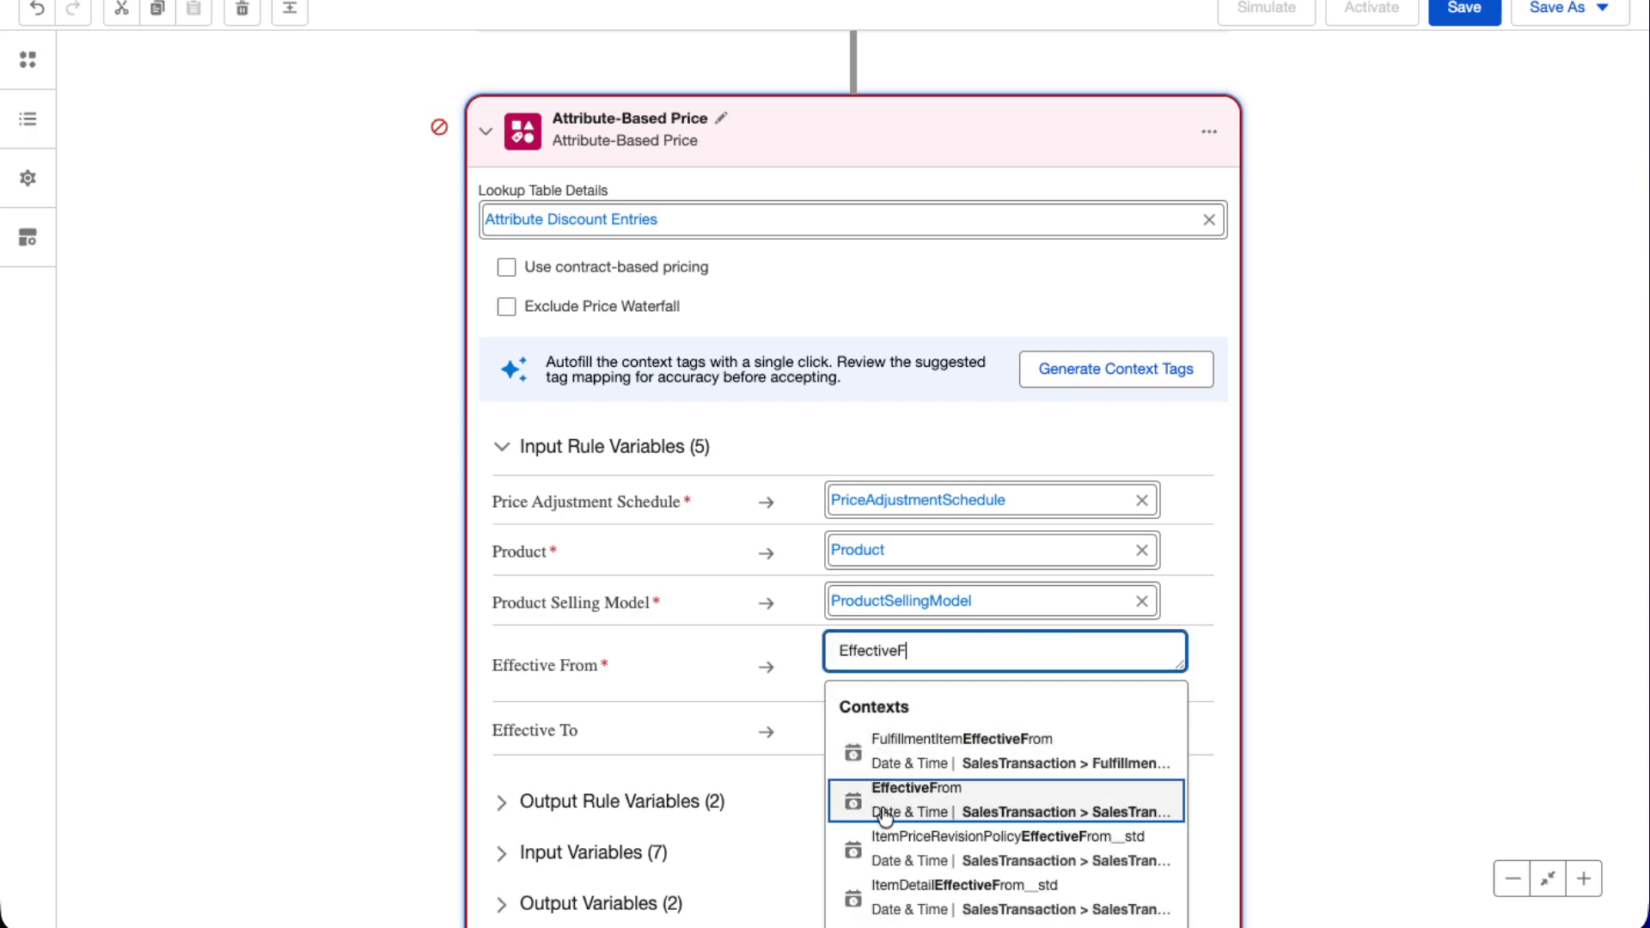
left_click(883, 808)
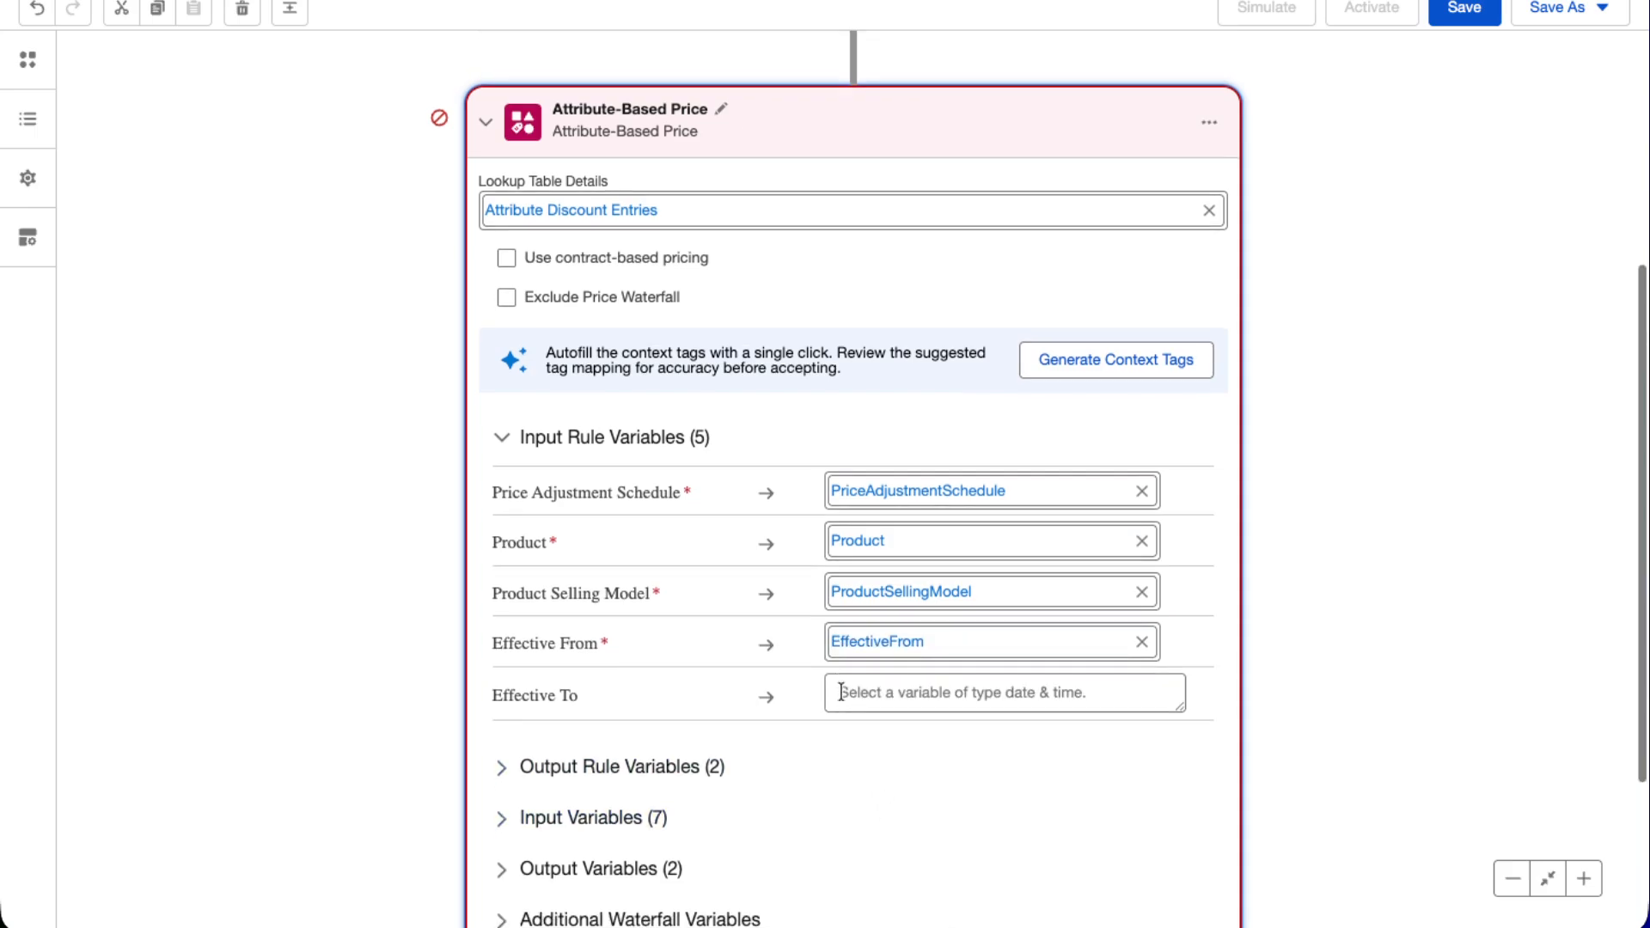
left_click(843, 693)
type("Effec")
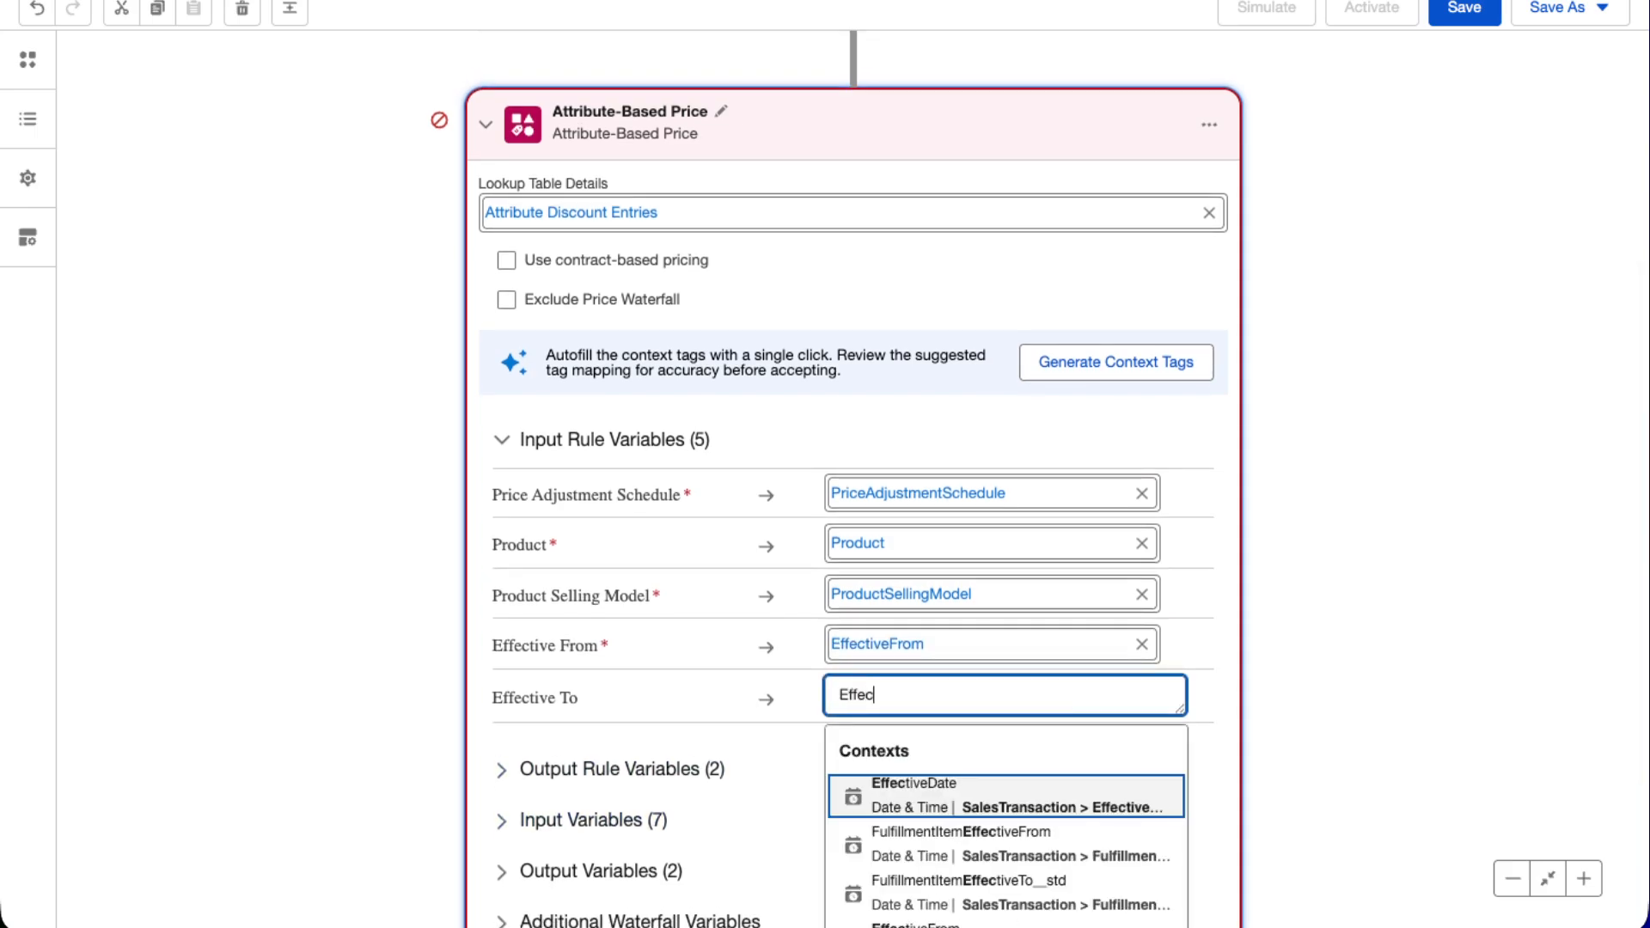
type("tiveT")
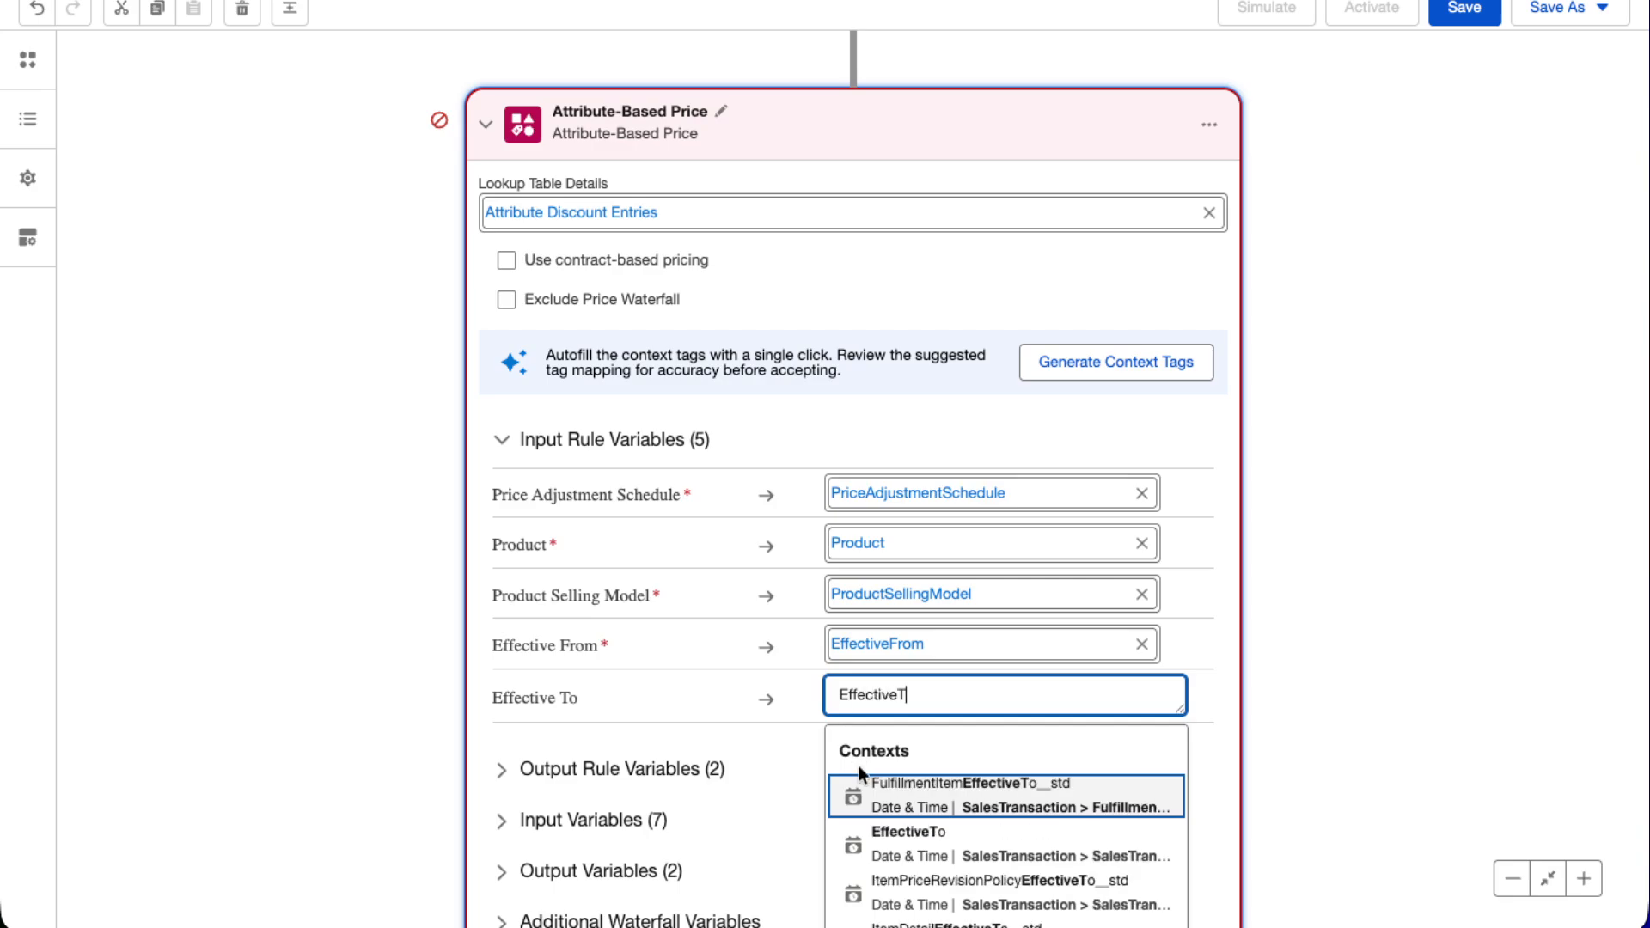
left_click(878, 832)
Look over the Output Rule Variables of the Attribute-Based Price element and collapse them again
scroll(751, 685, "down", 2)
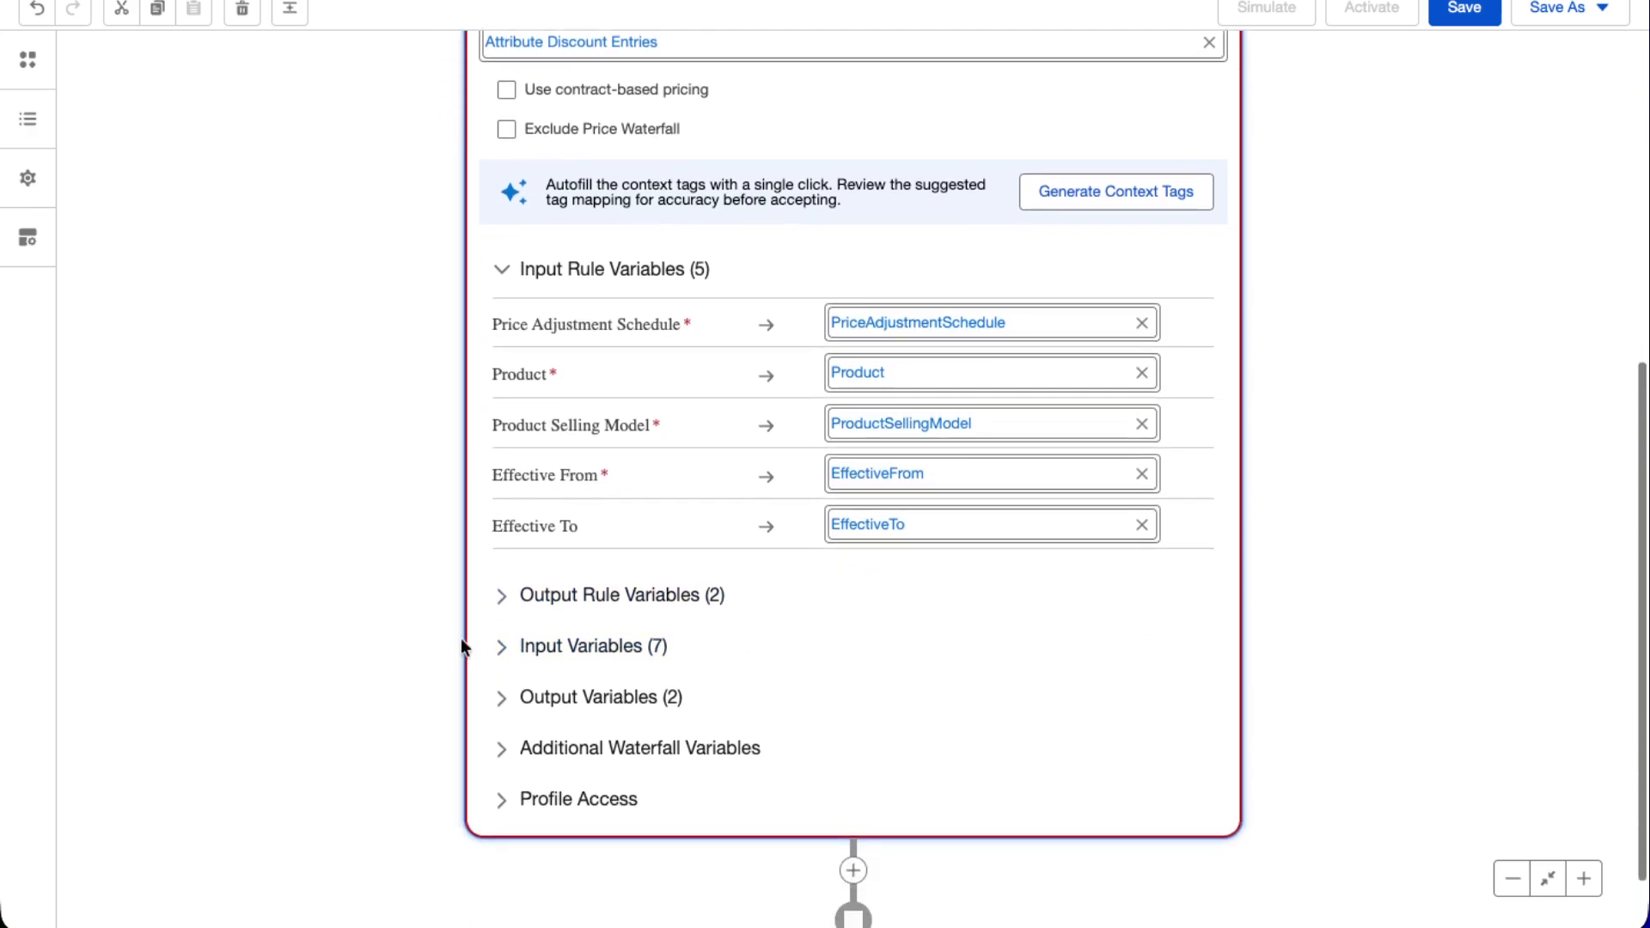
left_click(503, 596)
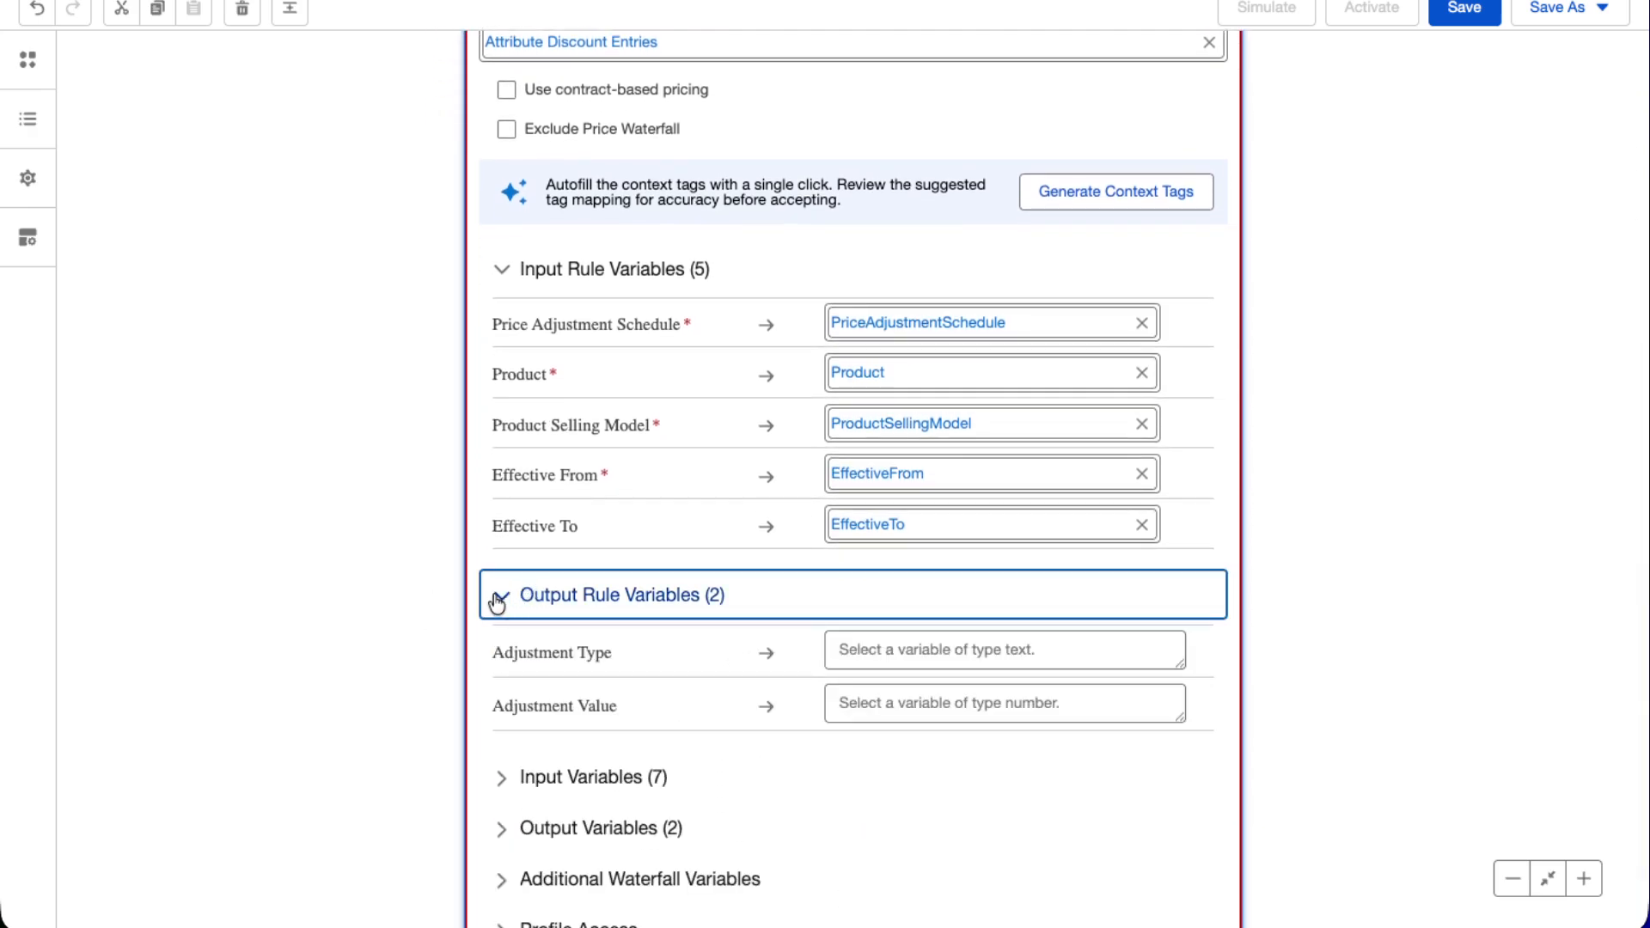
left_click(496, 599)
Expand the Input Variables section of the Attribute-Based Price element
left_click(504, 650)
scroll(771, 657, "down", 2)
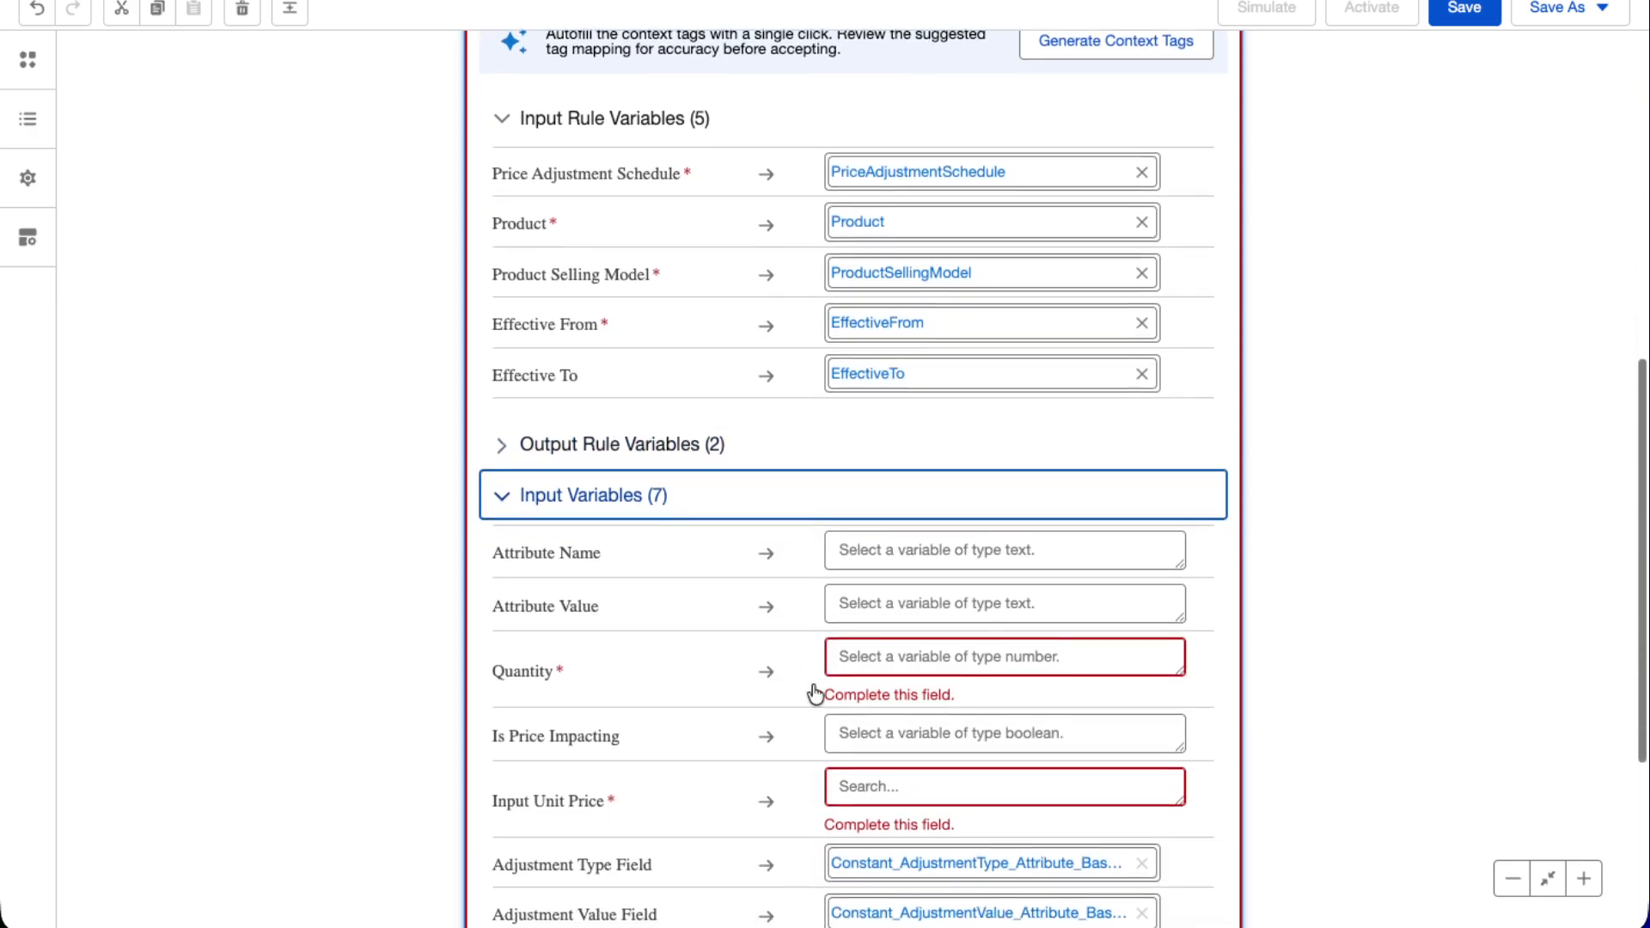
scroll(886, 638, "down", 1)
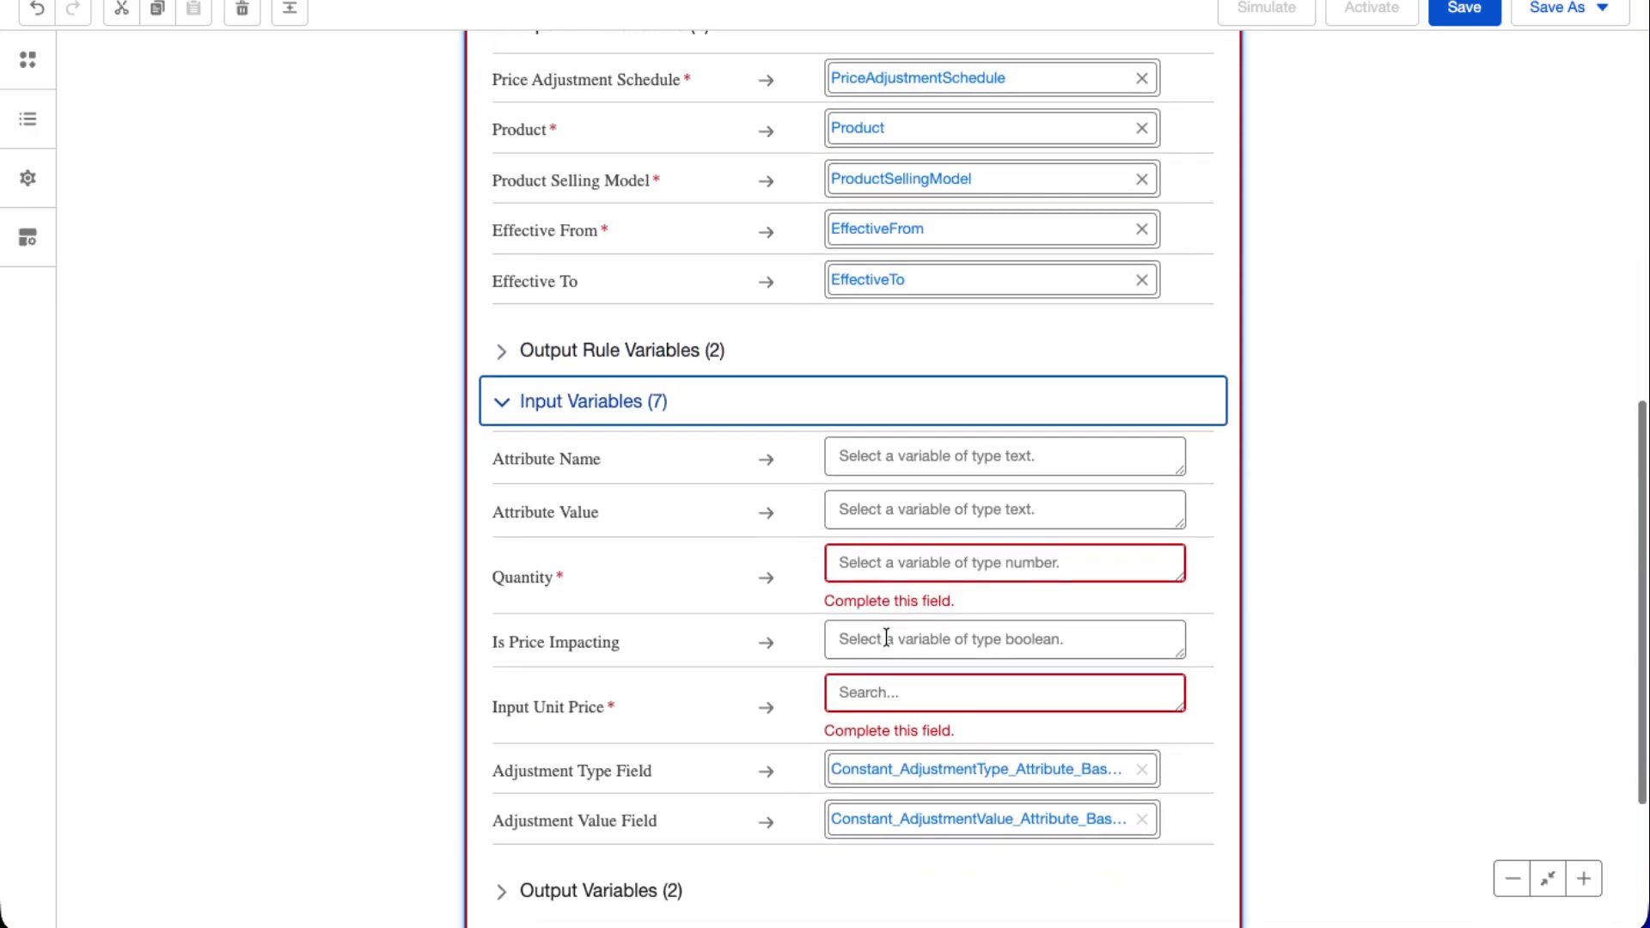
left_click(871, 557)
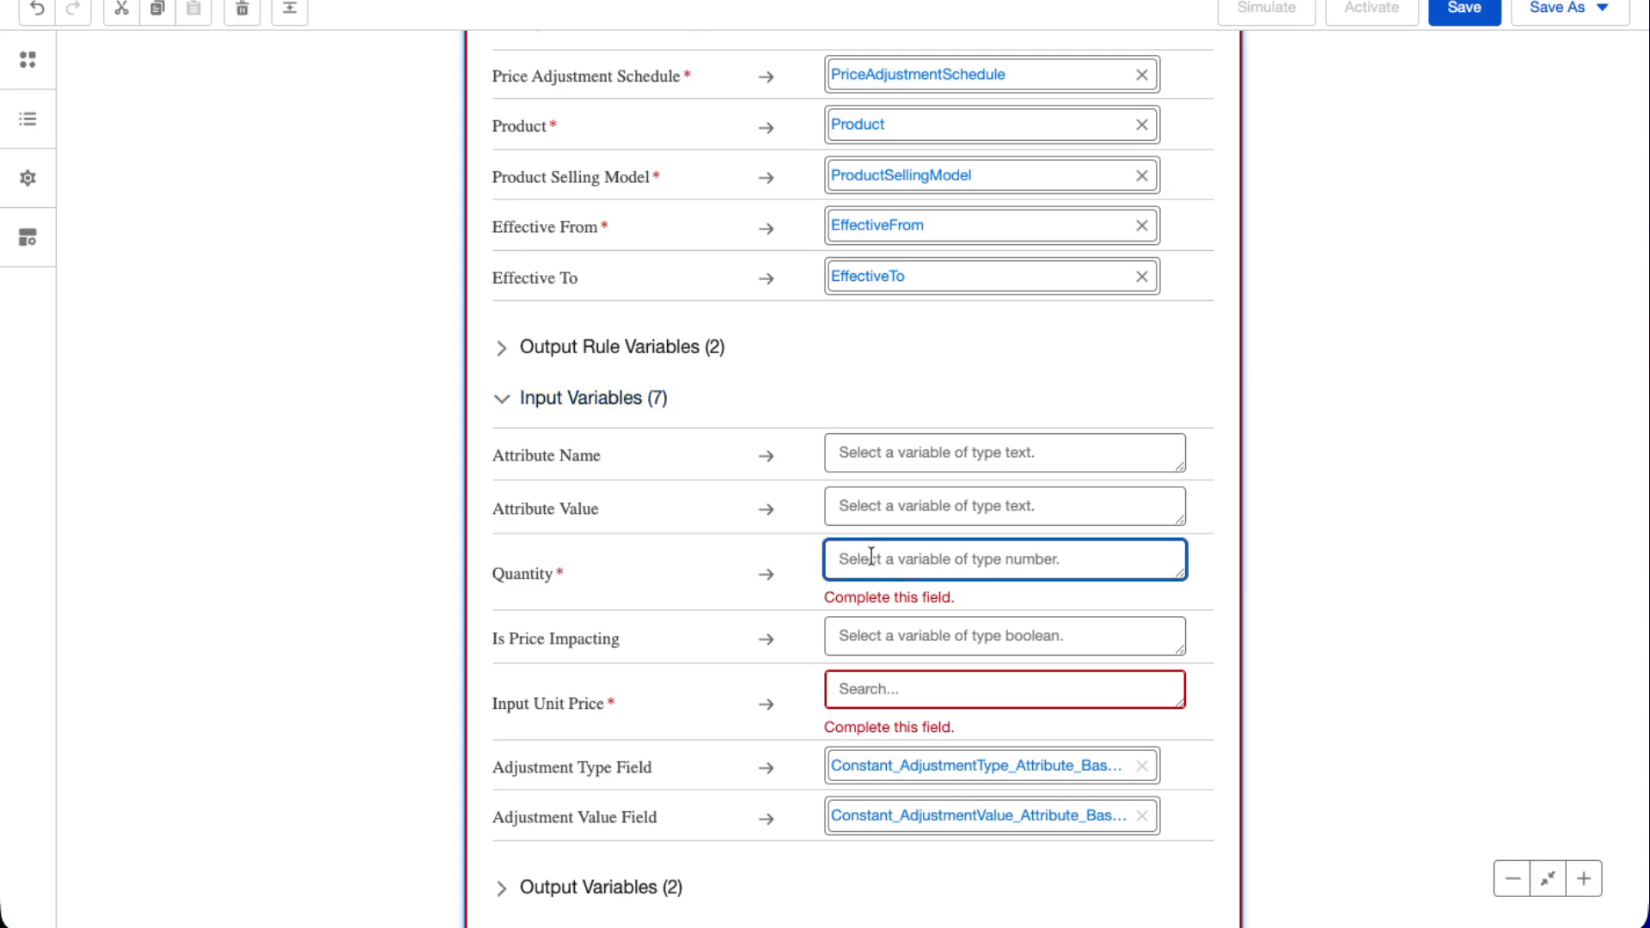
type("Iten")
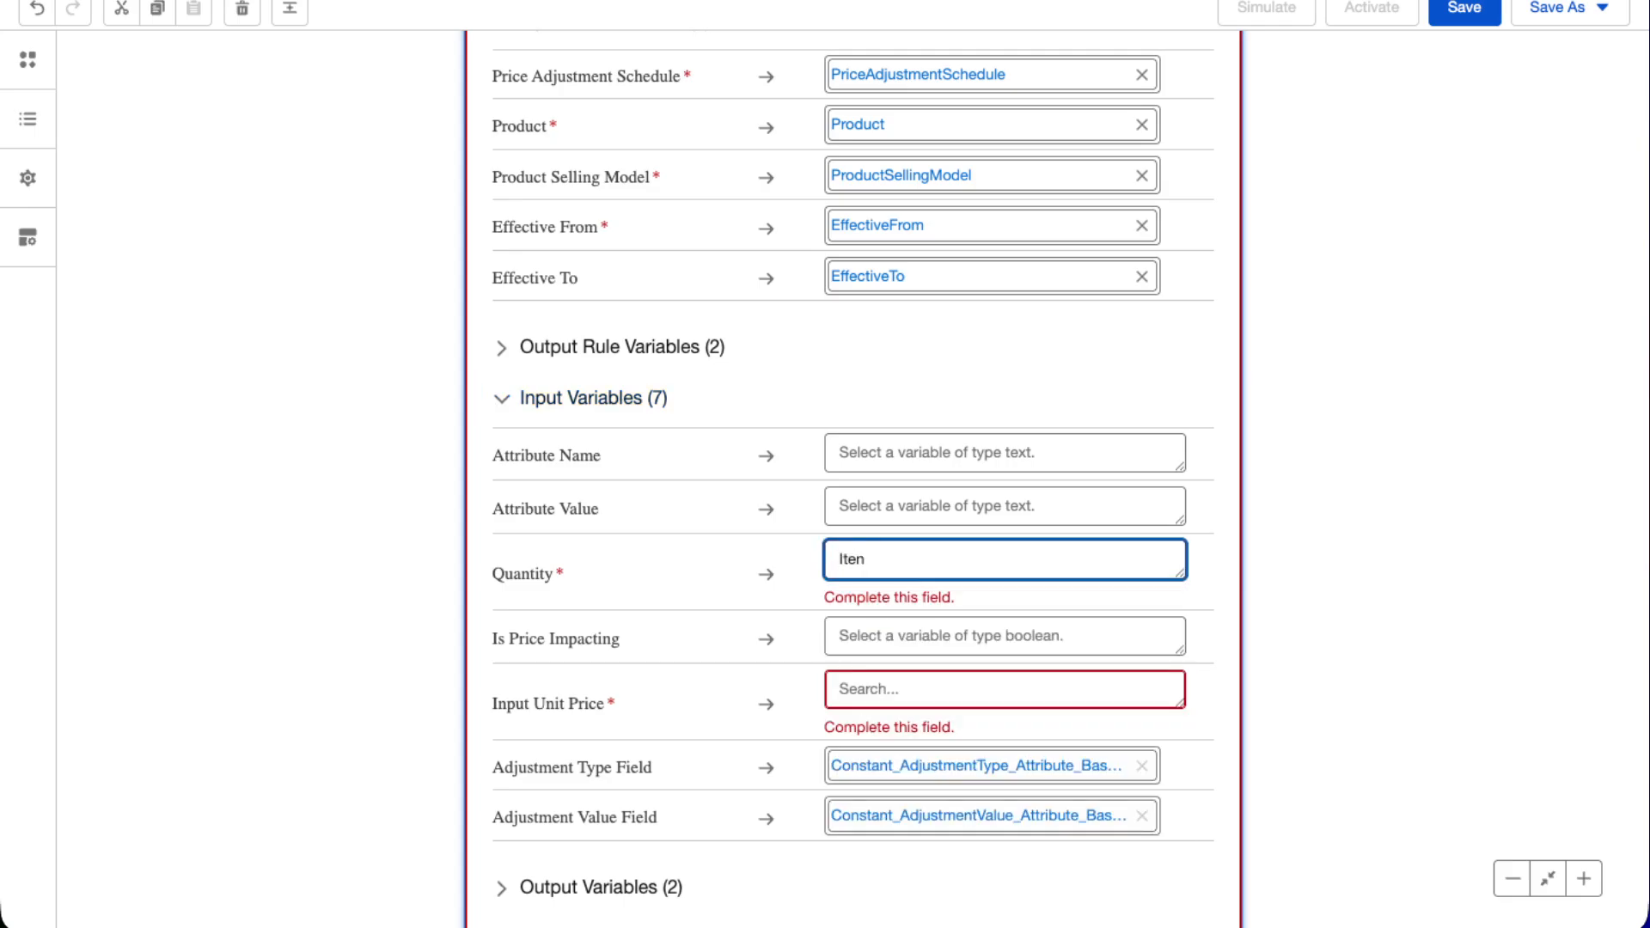
key("BackSpace")
type("mN")
key("BackSpace")
key("BackSpace")
key("BackSpace")
key("BackSpace")
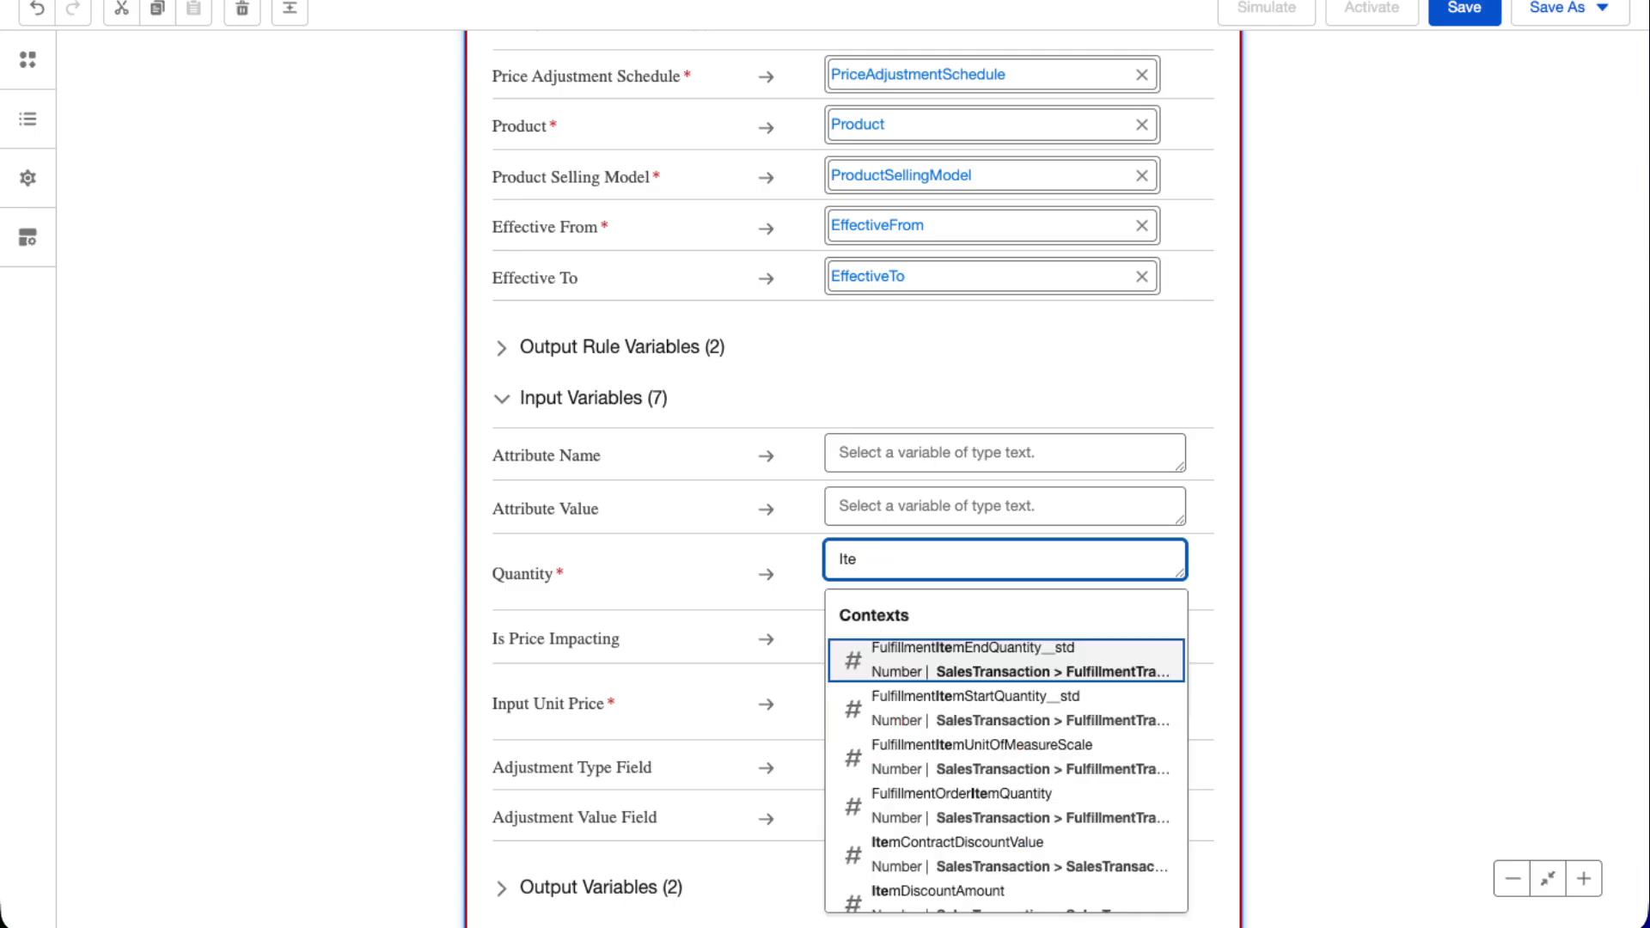
Expand the List Price element and check which variable its Quantity input is mapped to
scroll(854, 550, "up", 8)
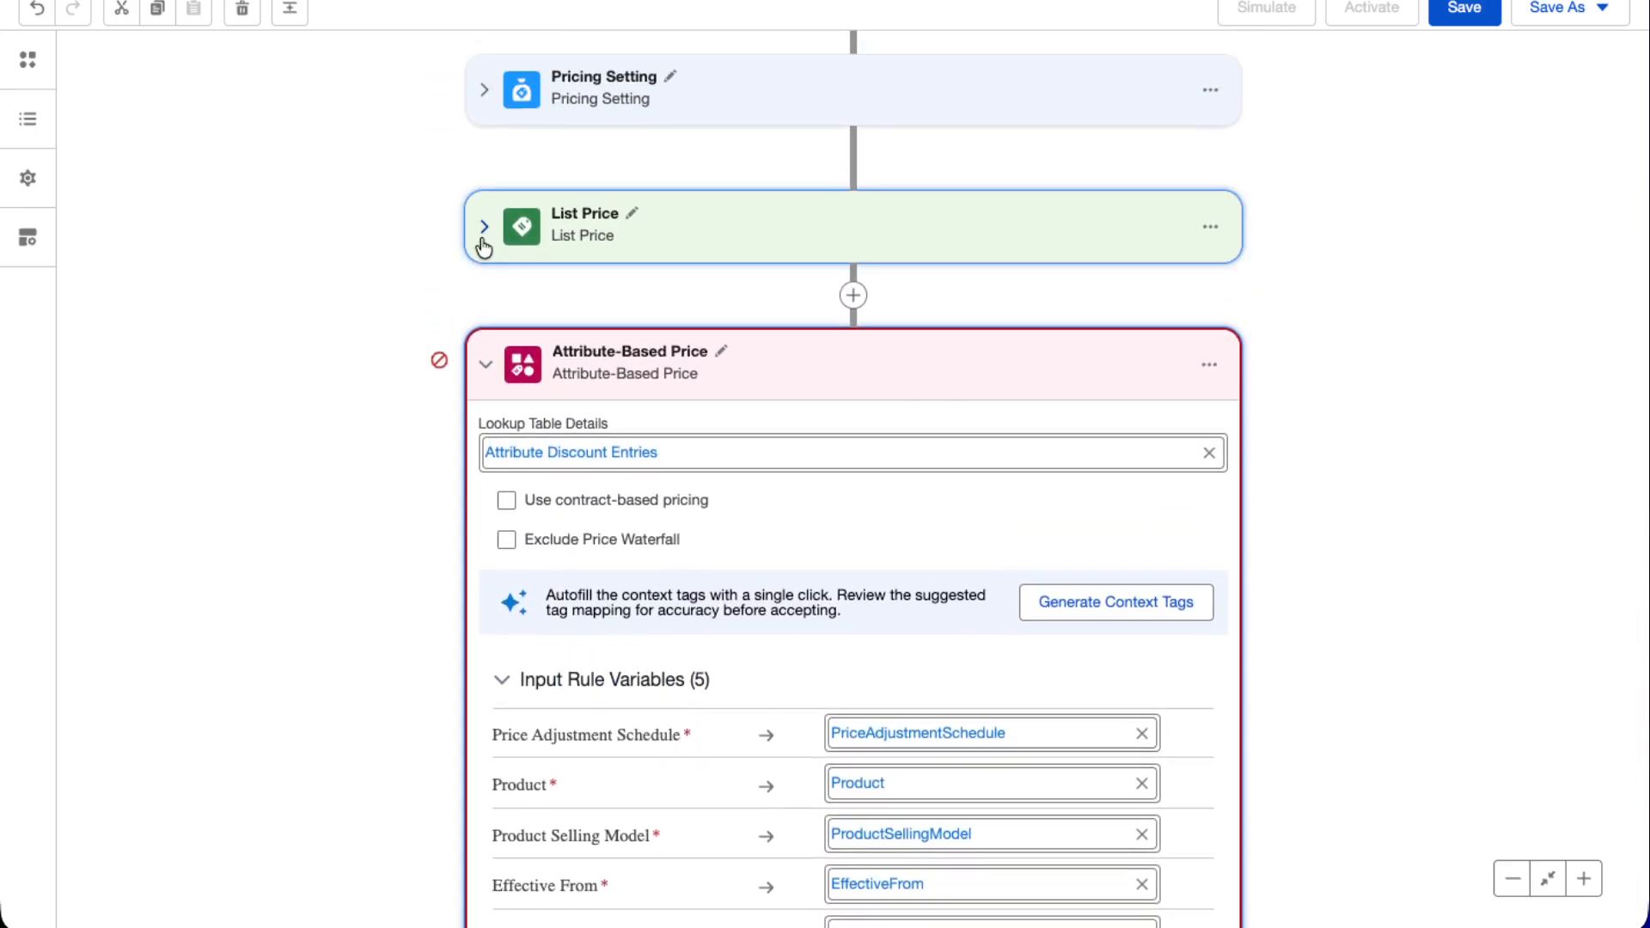
left_click(484, 229)
left_click(484, 228)
left_click(486, 228)
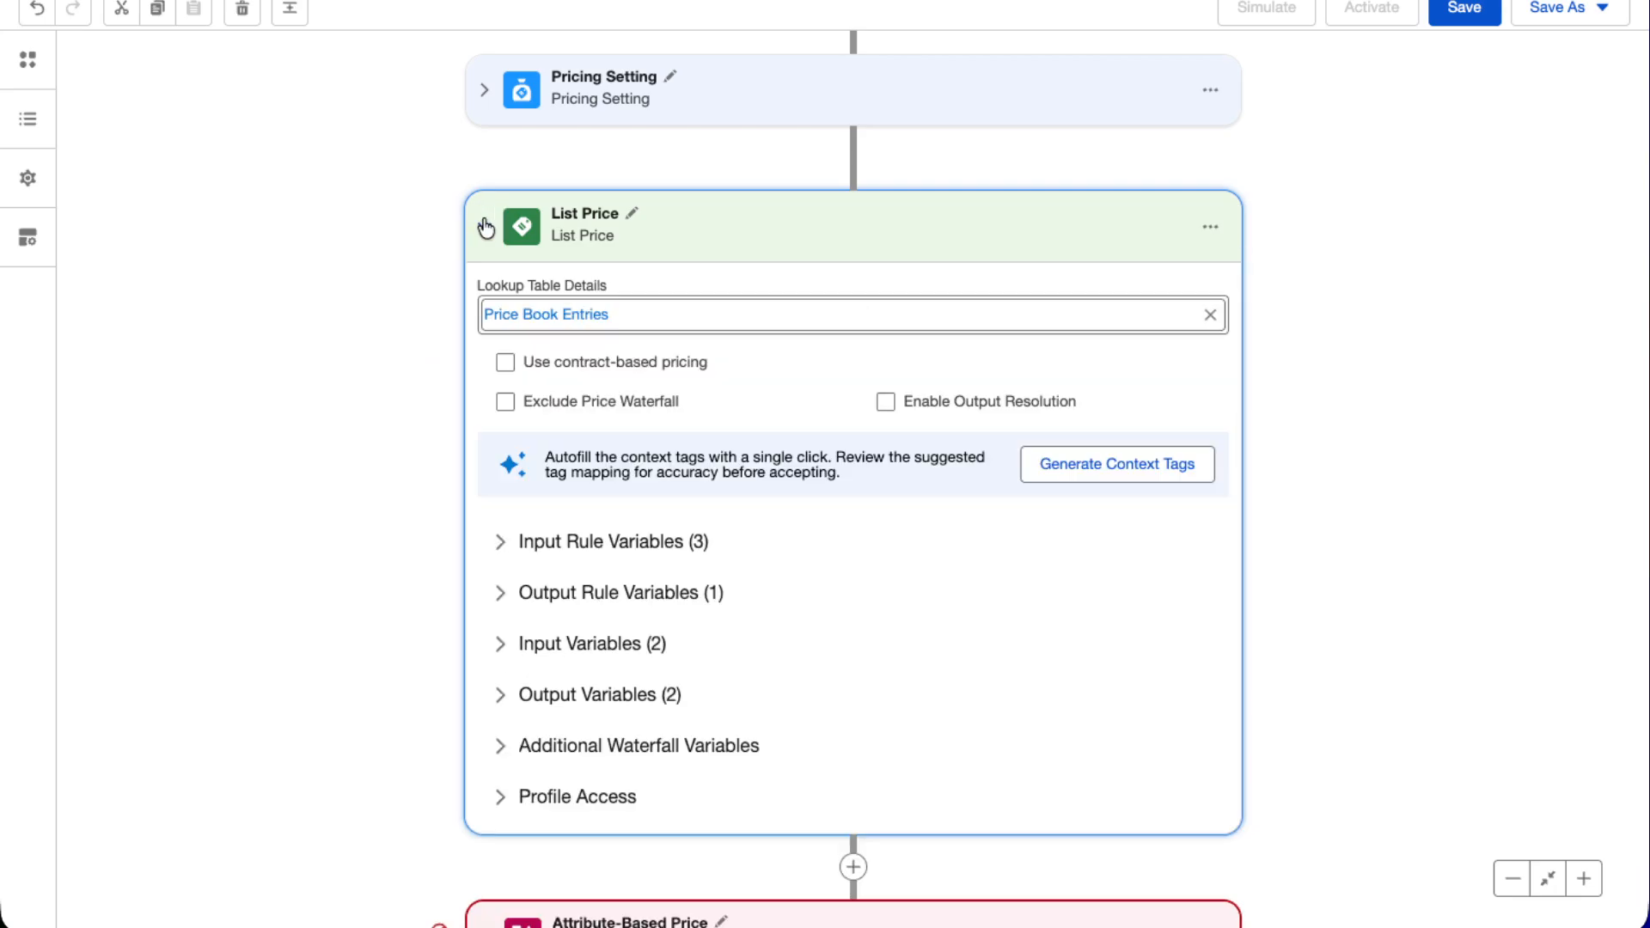
left_click(507, 544)
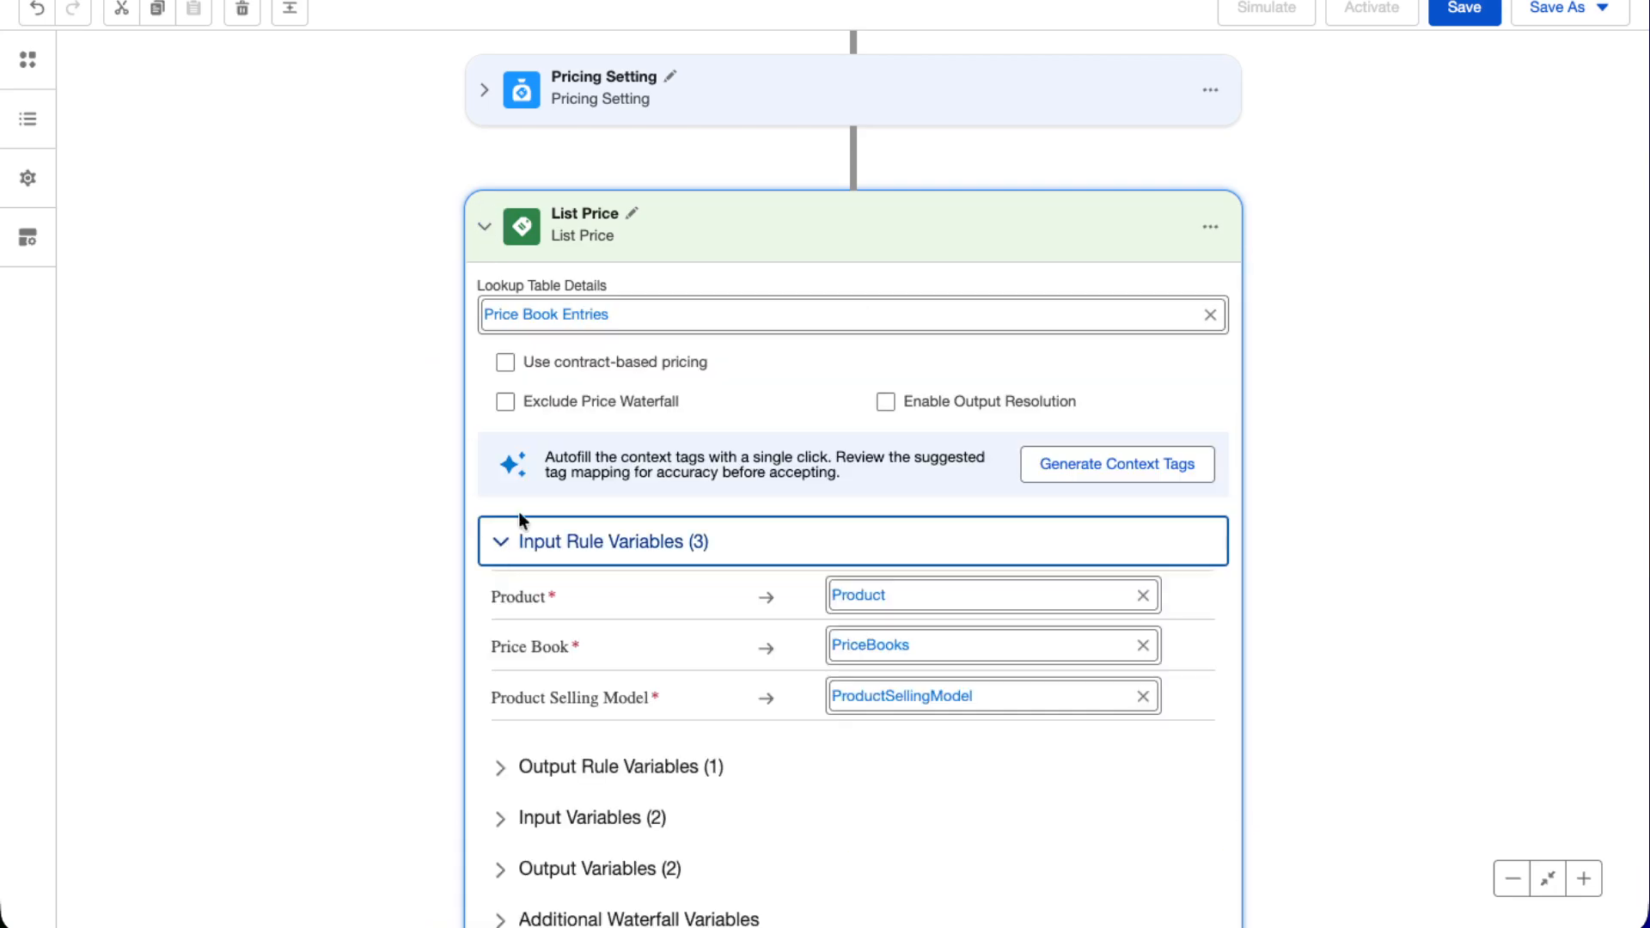
left_click(499, 815)
scroll(585, 722, "down", 3)
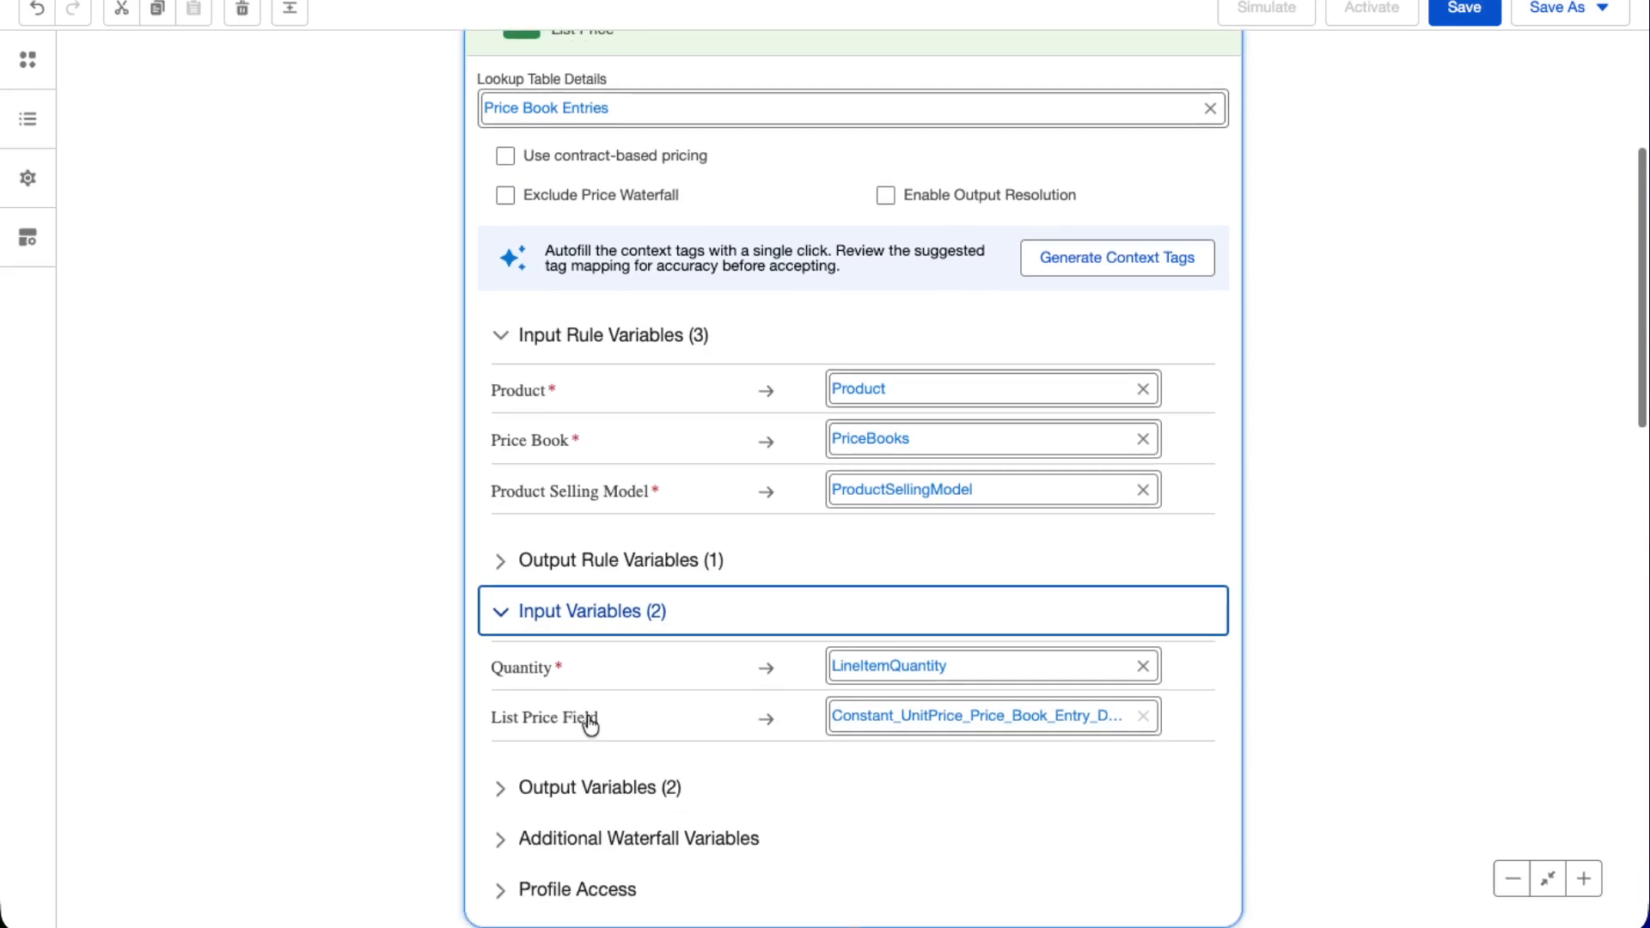
Map the Quantity input variable of the Attribute-Based Price element to LineItemQuantity
scroll(589, 784, "down", 10)
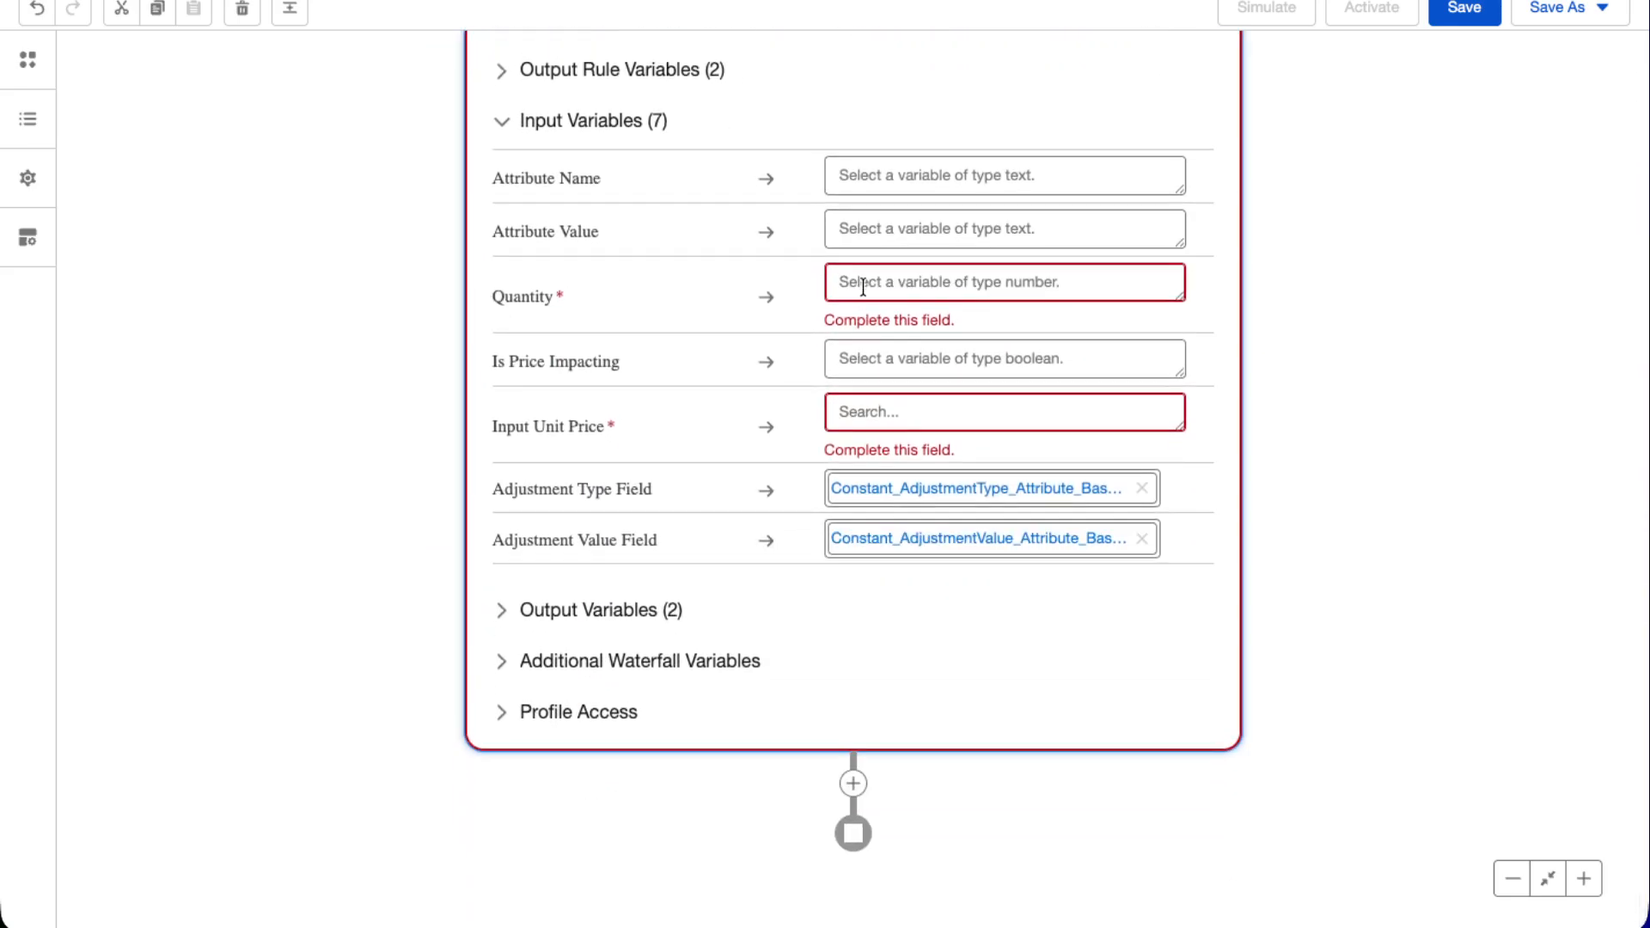
left_click(863, 283)
type("Lint")
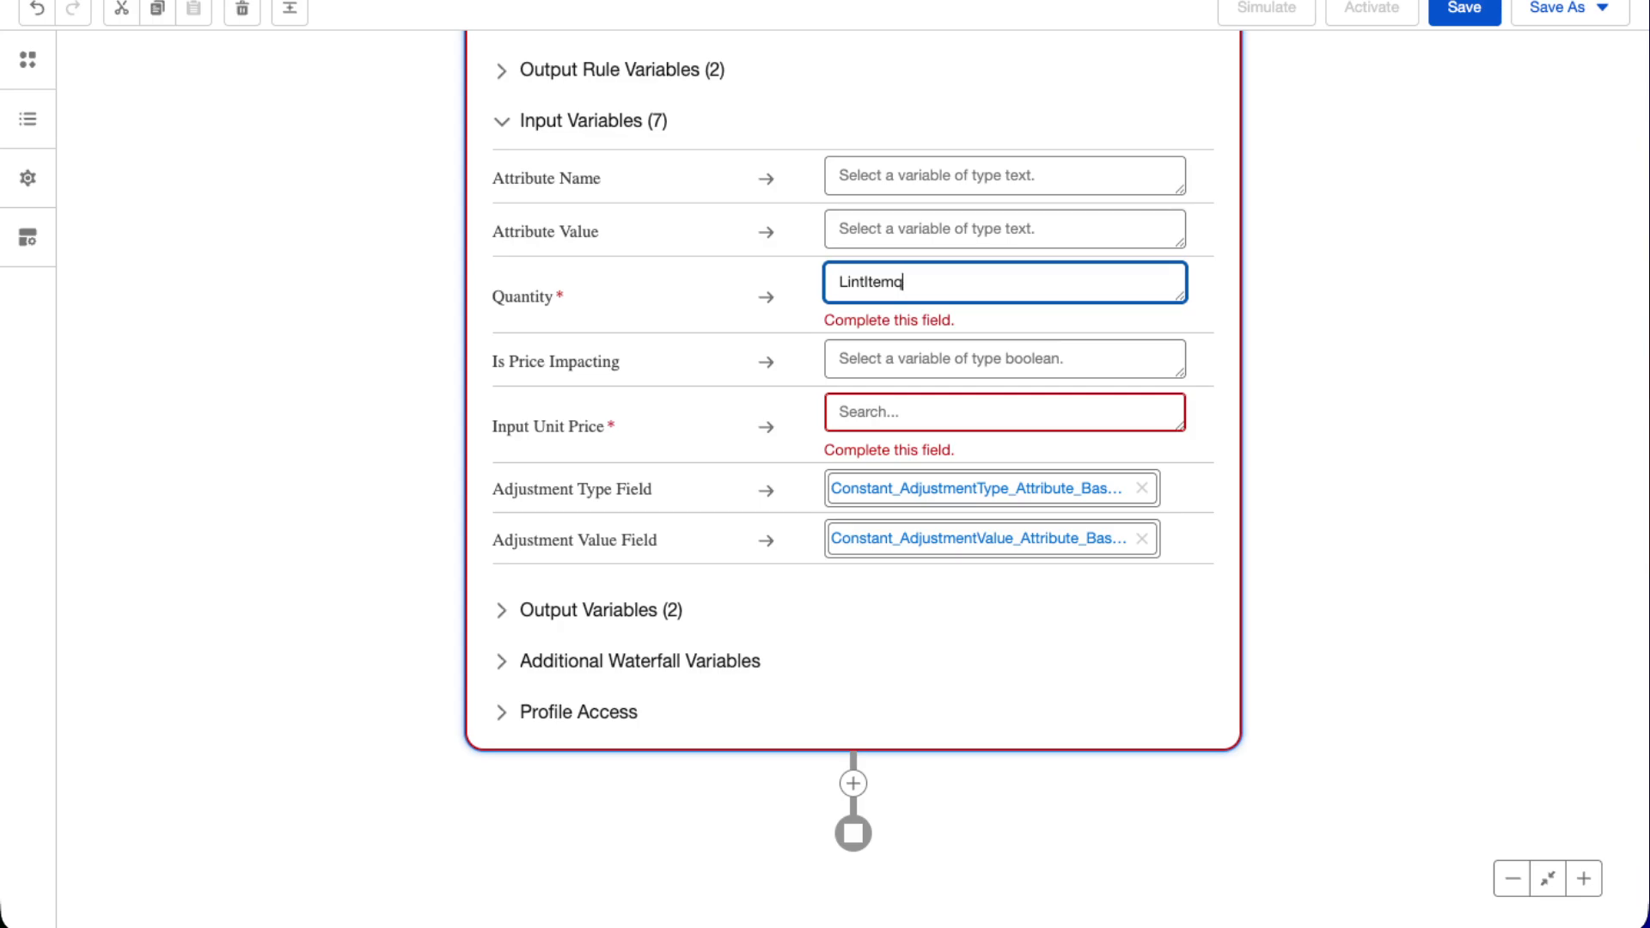
key("BackSpace")
type("e")
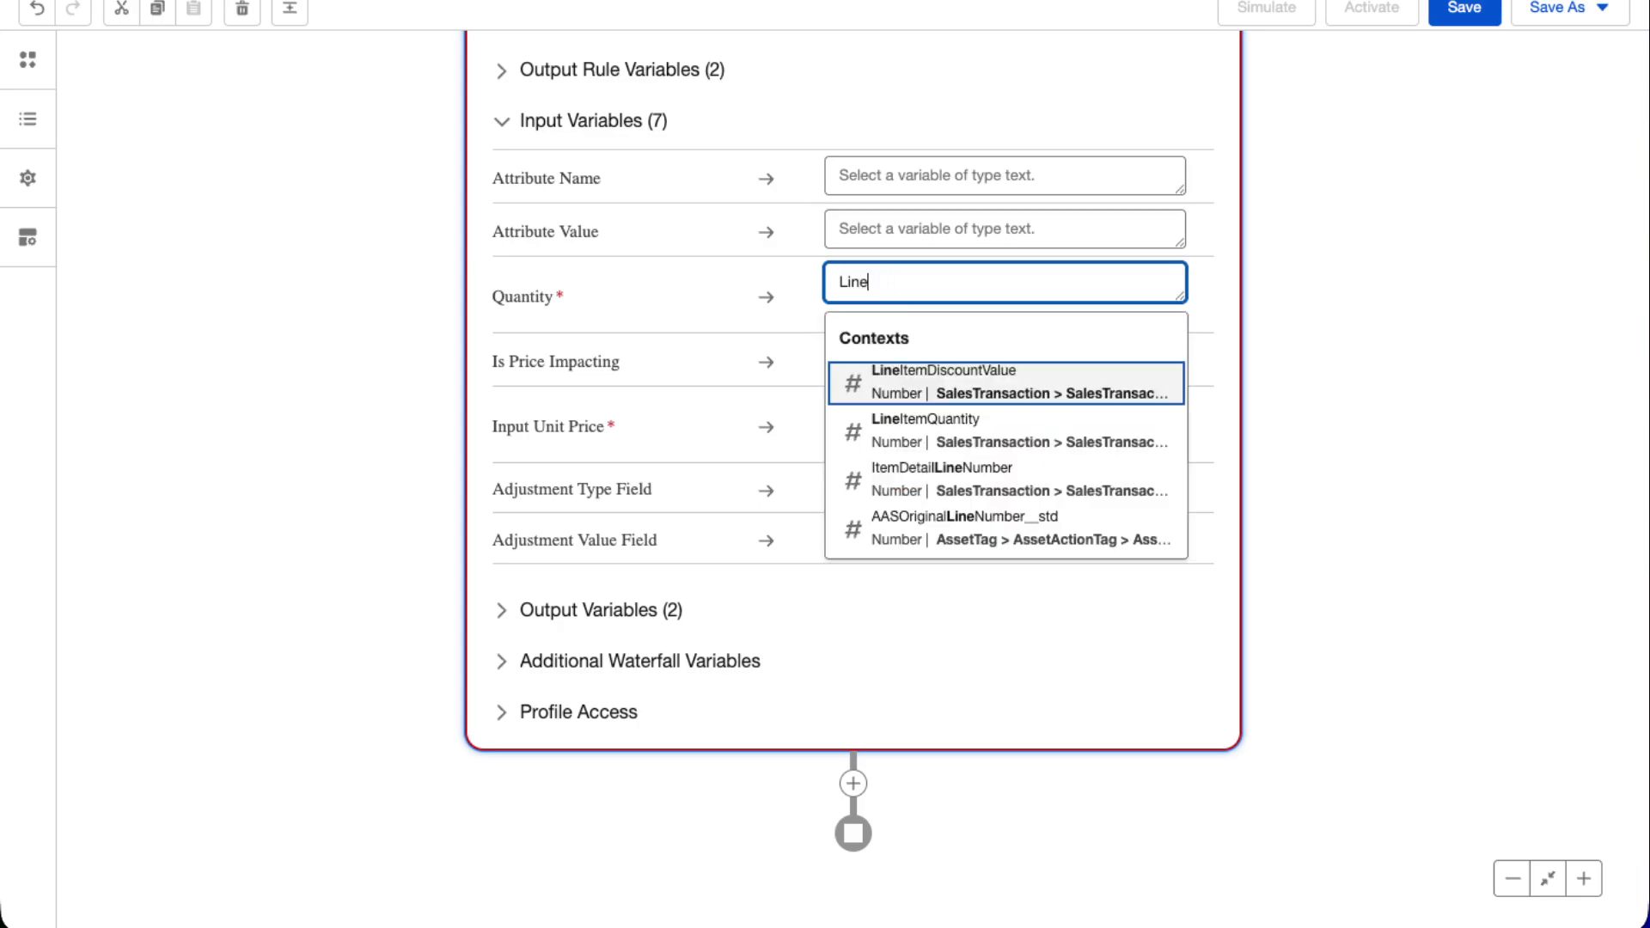
type("Item")
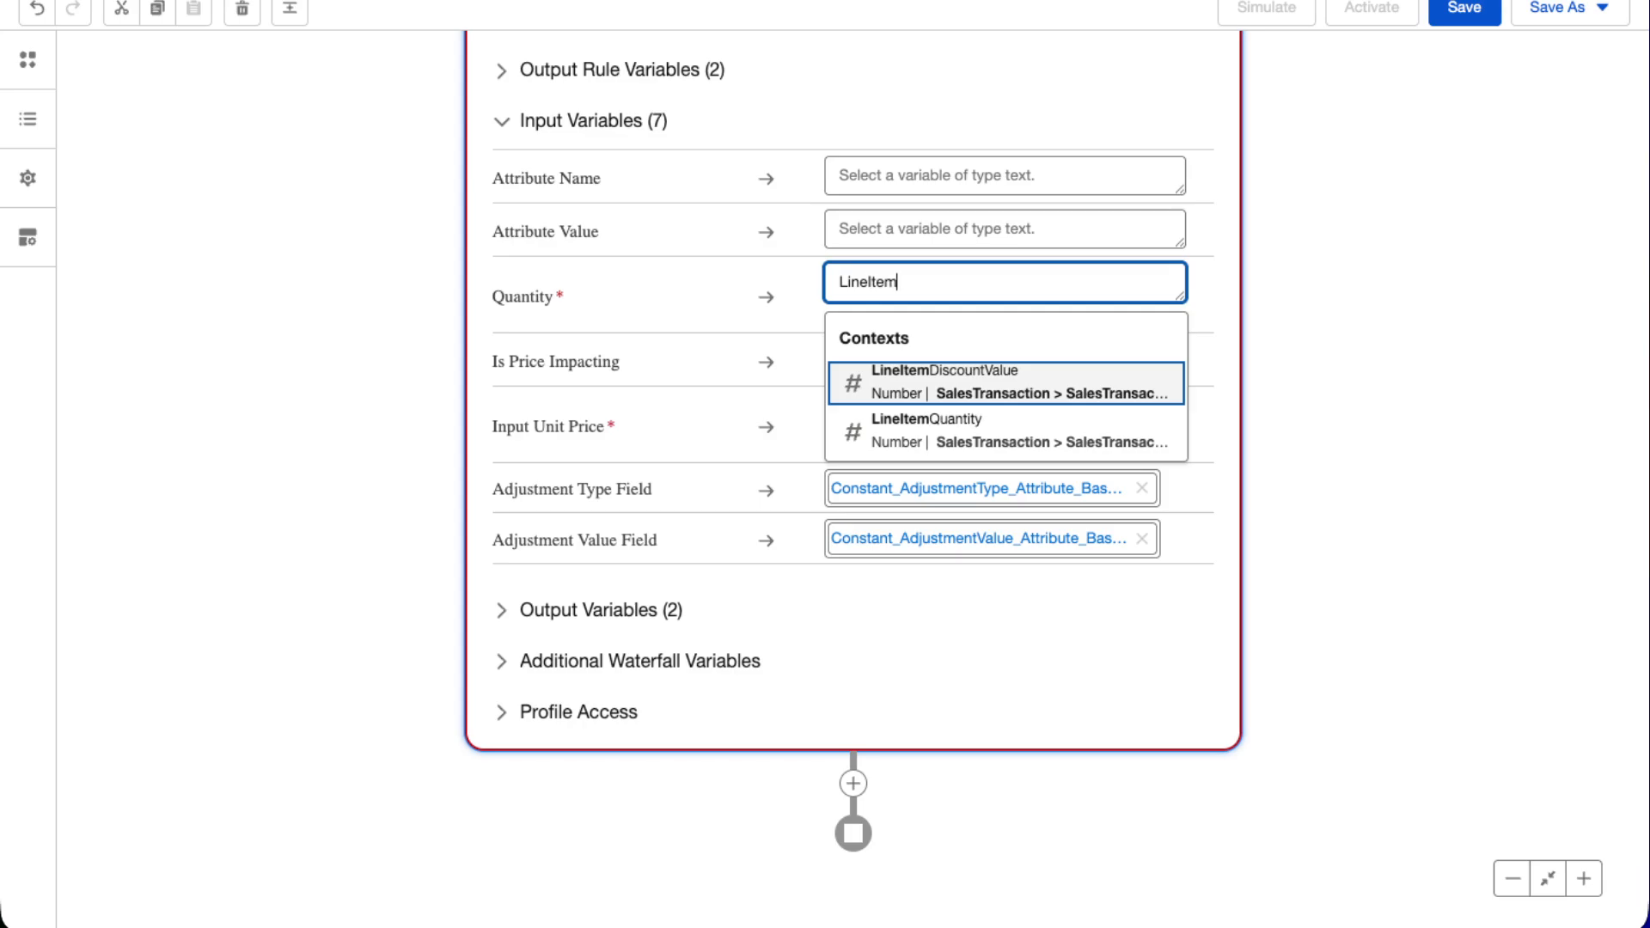
left_click(903, 436)
Review the List Price and Pricing Setting elements for a variable suited to the Attribute-Based Price element's Input Unit Price
left_click(856, 419)
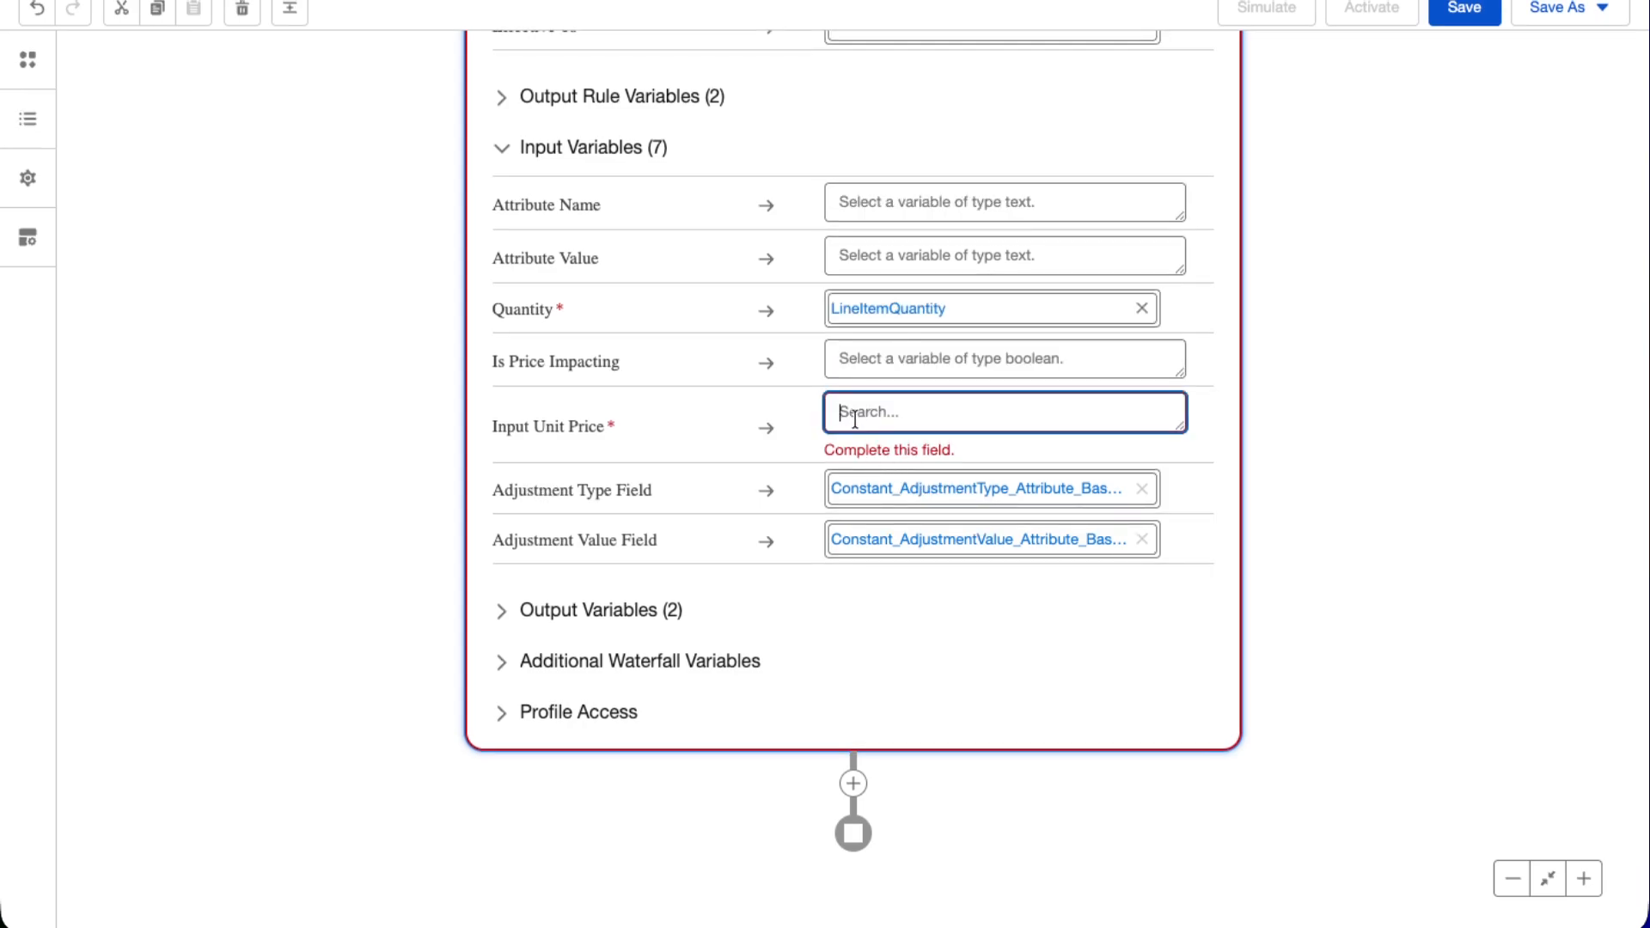
scroll(855, 420, "up", 15)
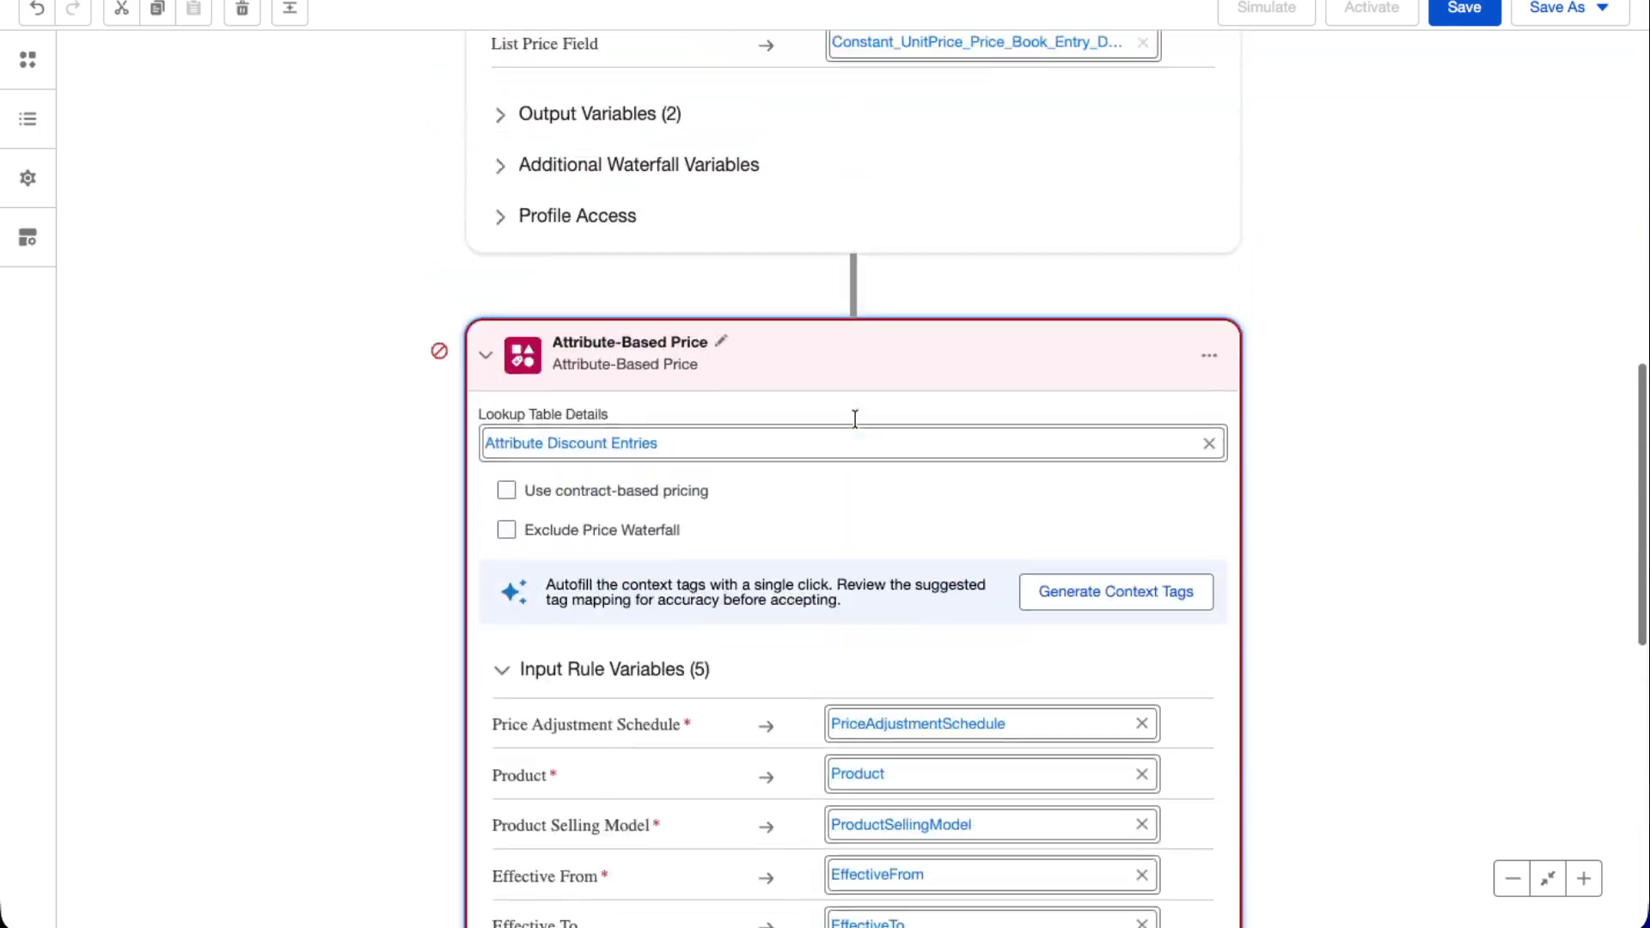
scroll(854, 418, "down", 3)
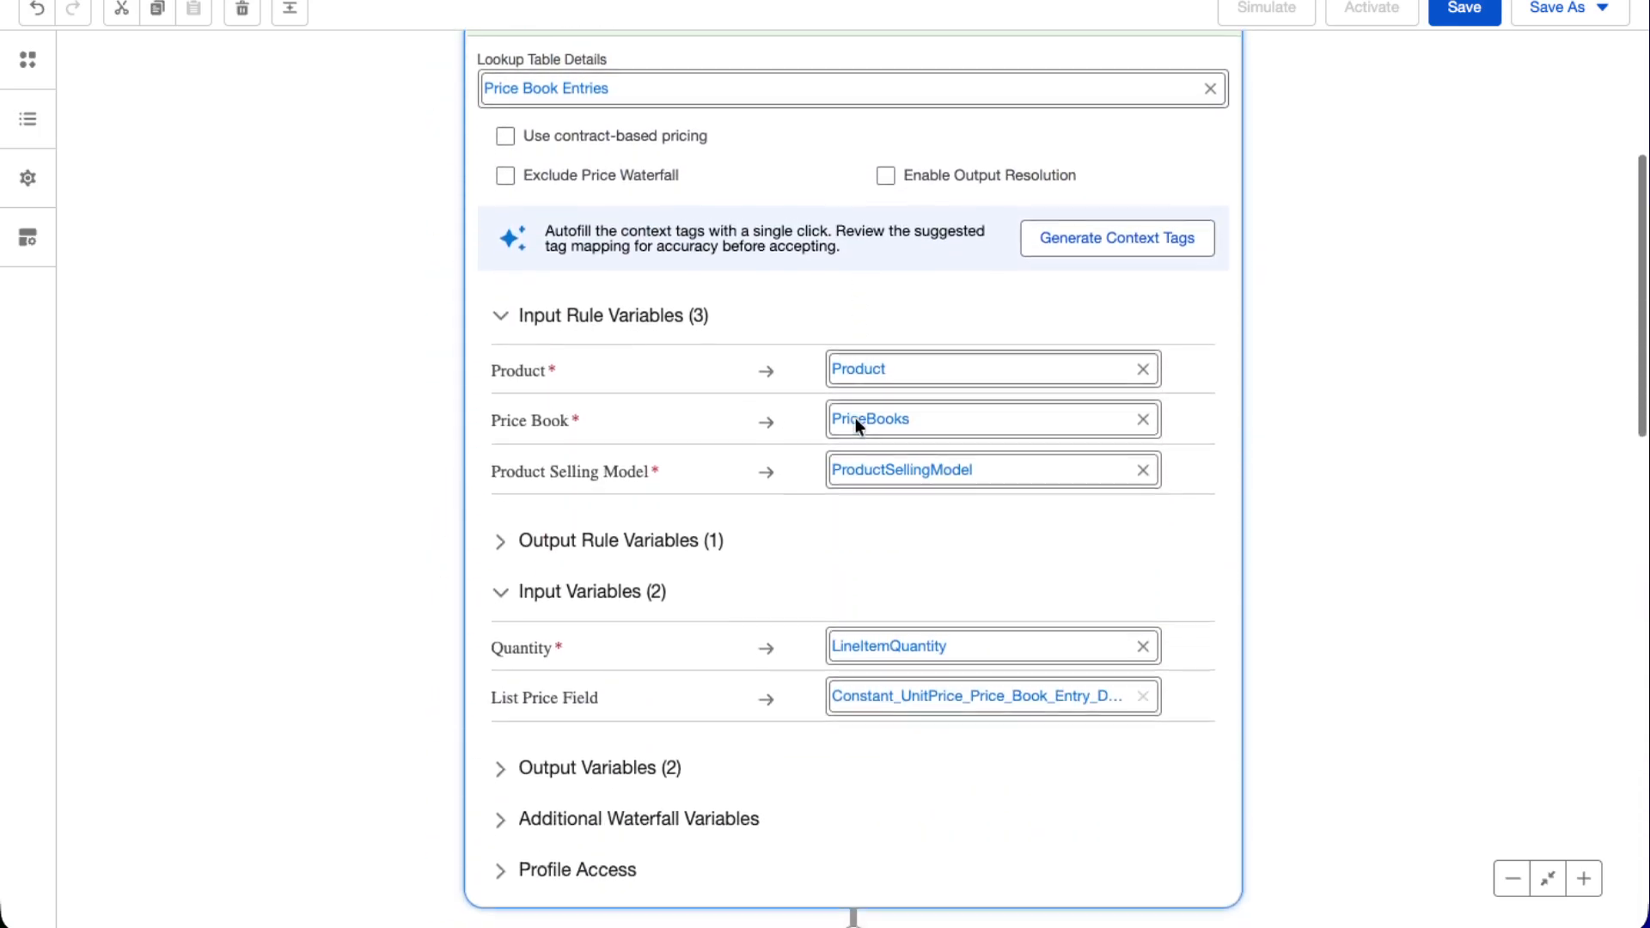
scroll(744, 673, "up", 5)
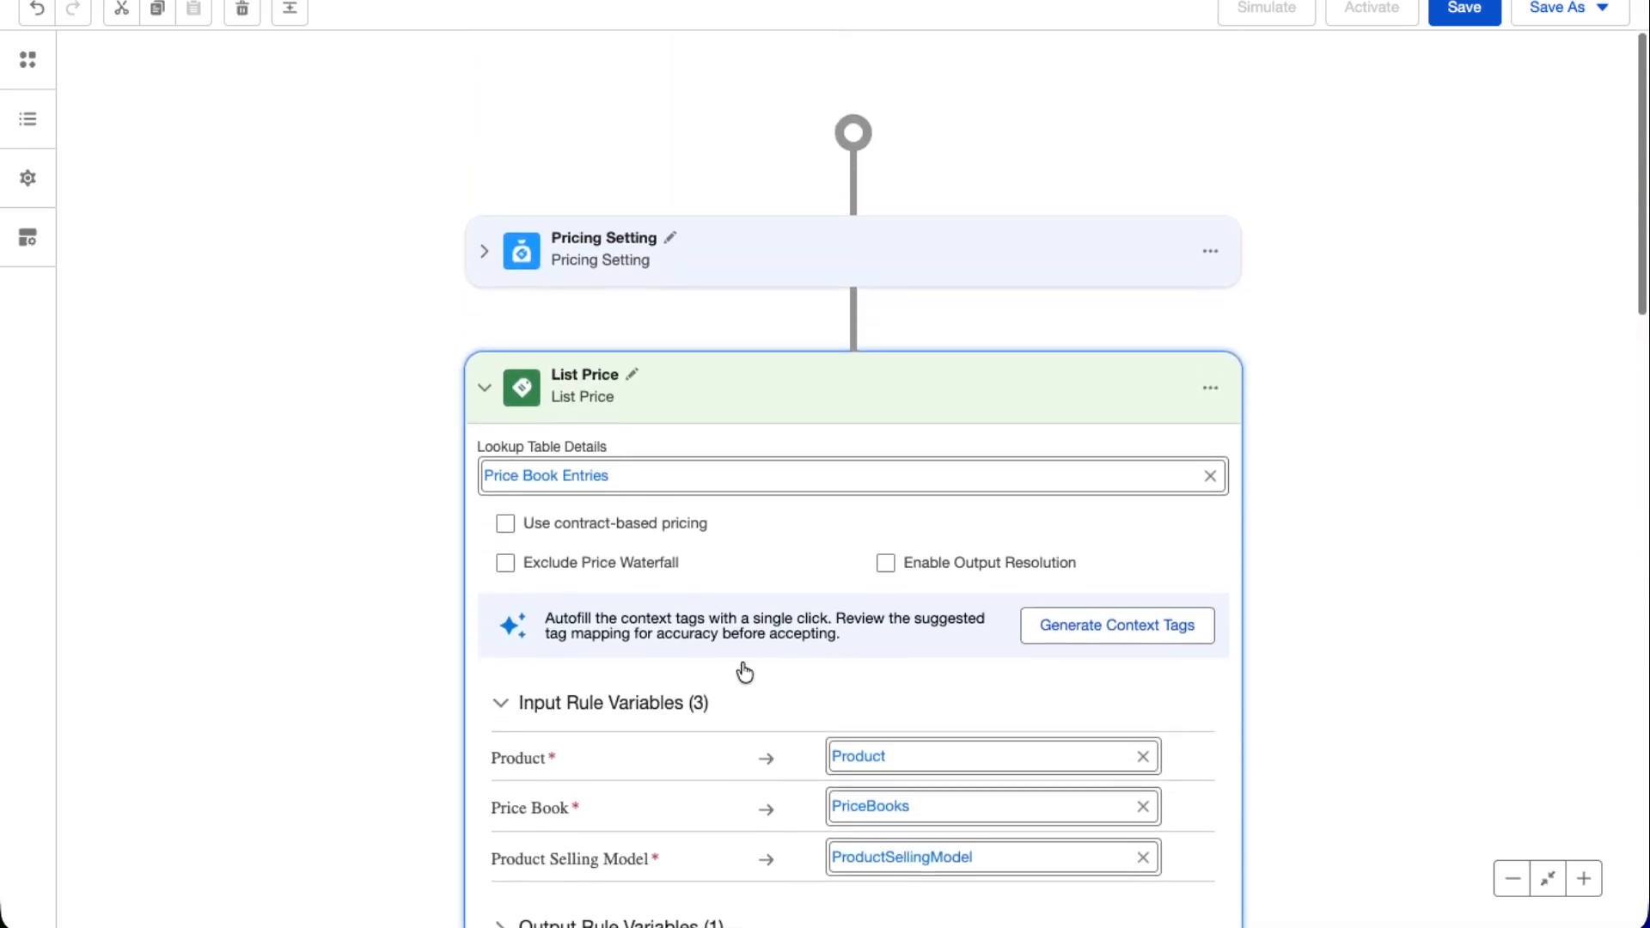
scroll(748, 689, "down", 1)
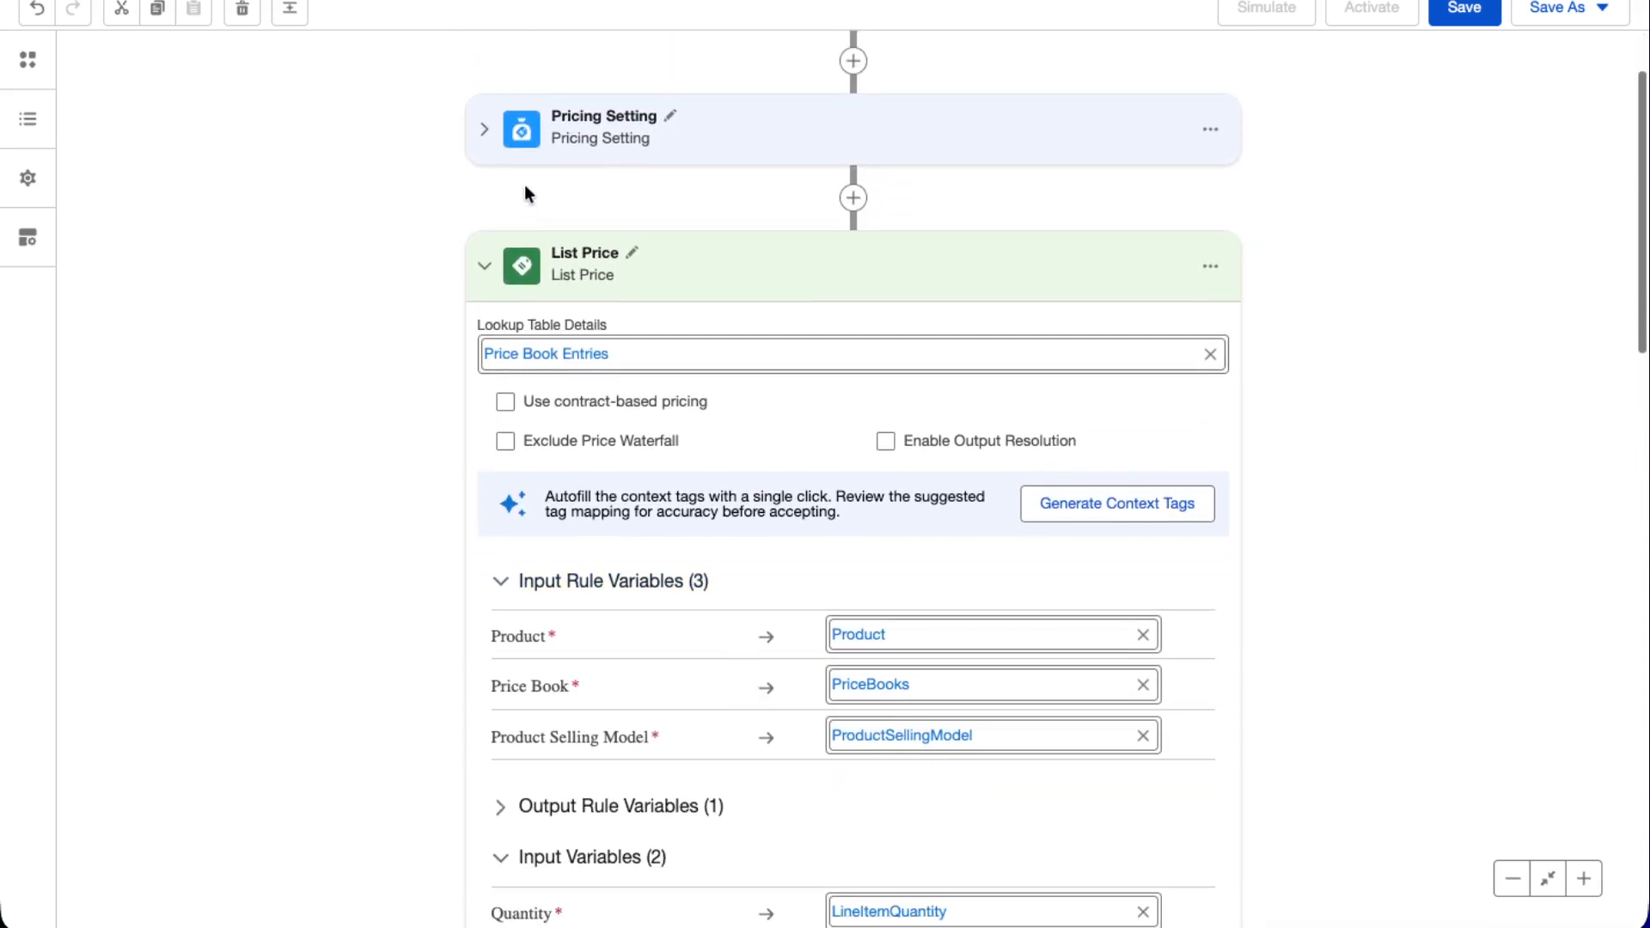
left_click(483, 133)
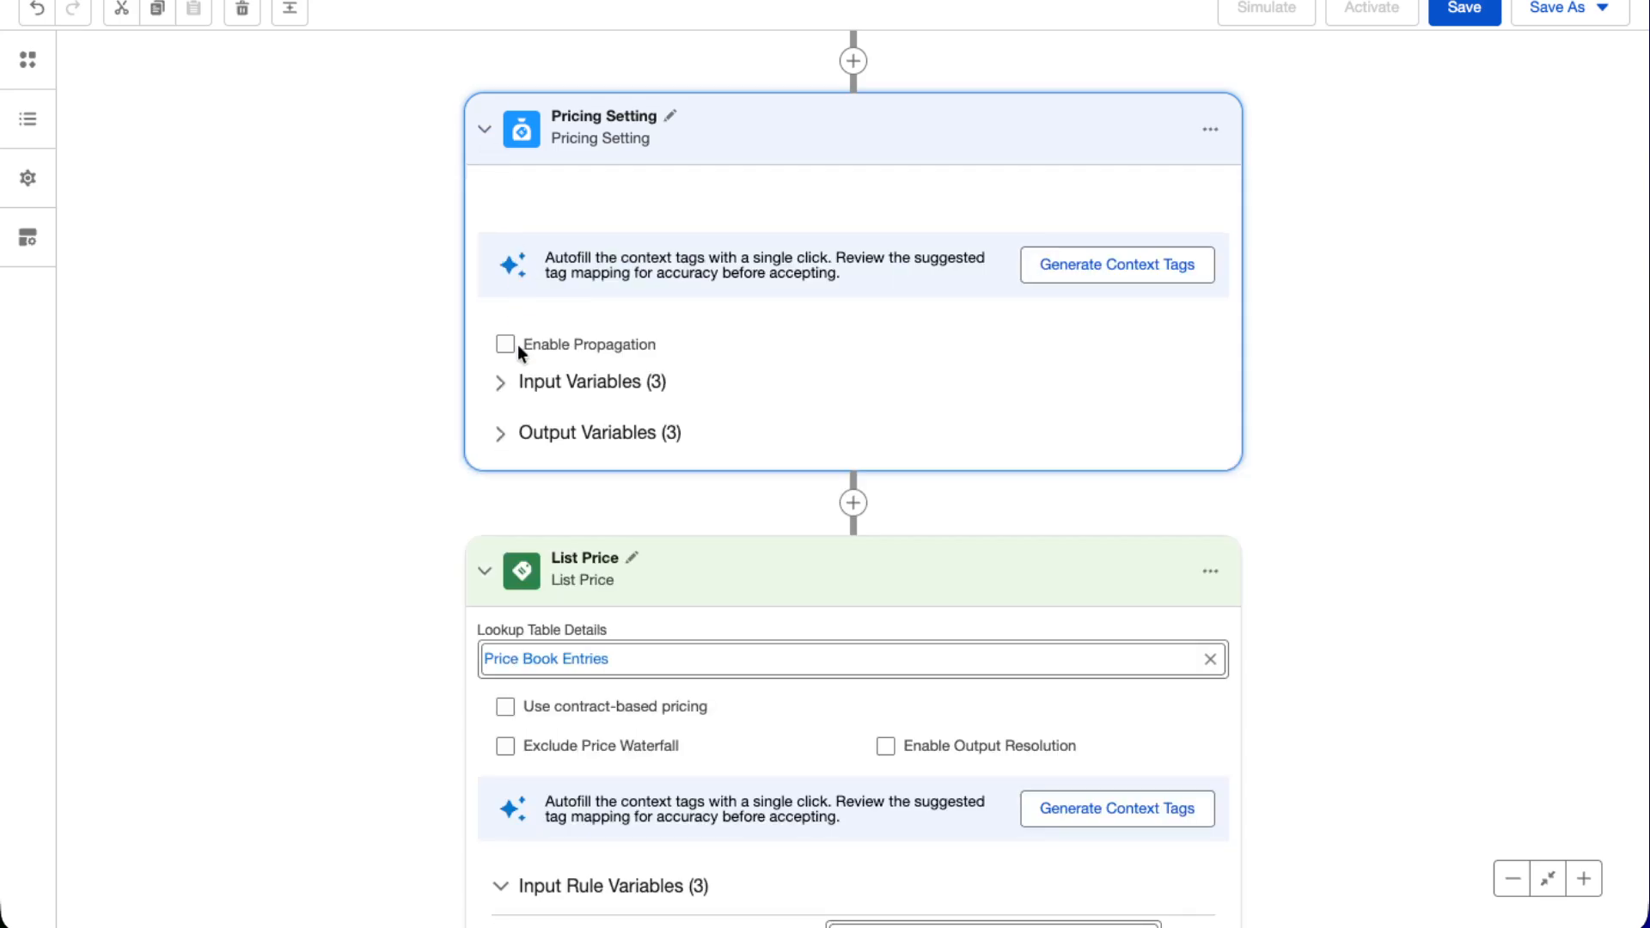
left_click(506, 383)
left_click(506, 383)
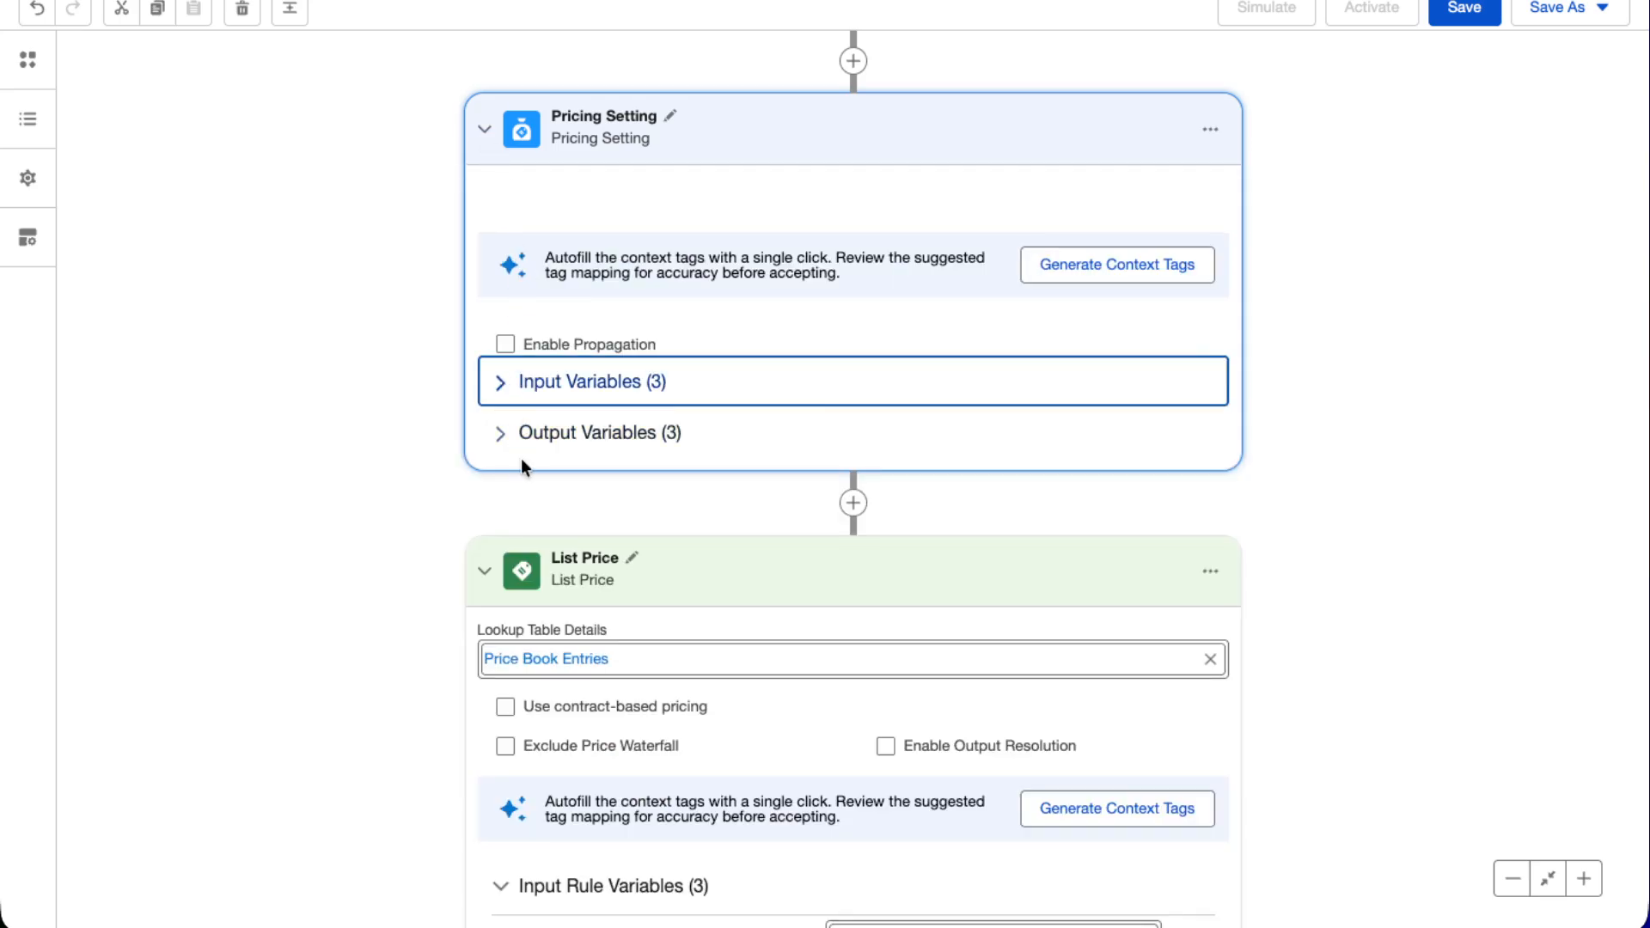
scroll(520, 460, "down", 6)
scroll(608, 690, "down", 9)
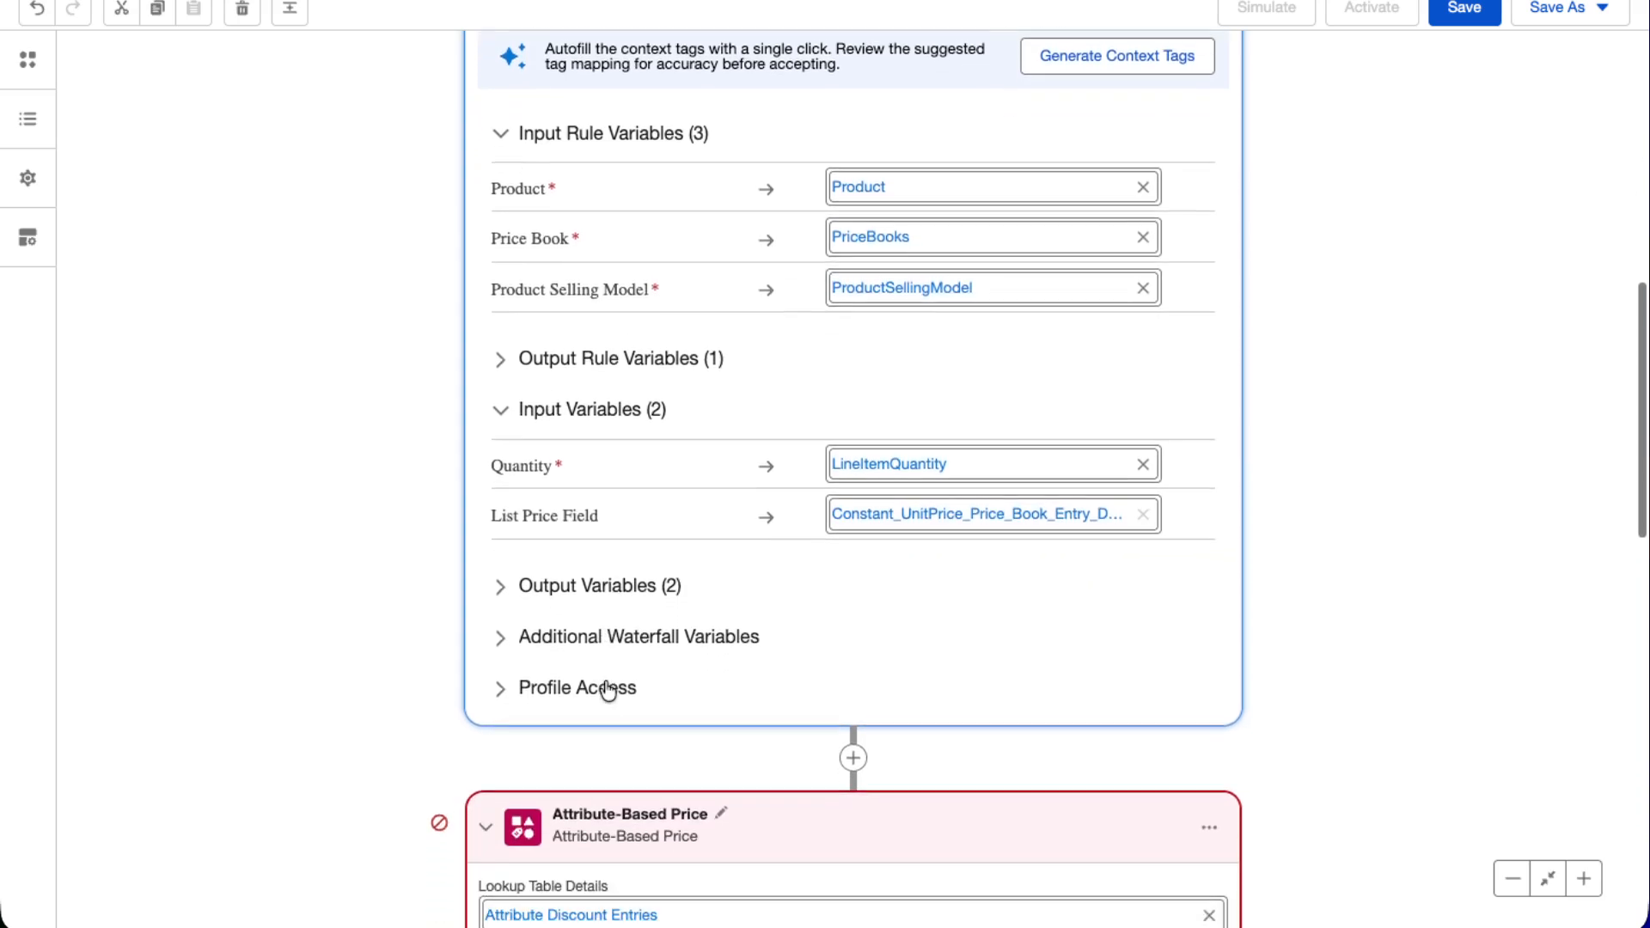
scroll(554, 414, "down", 5)
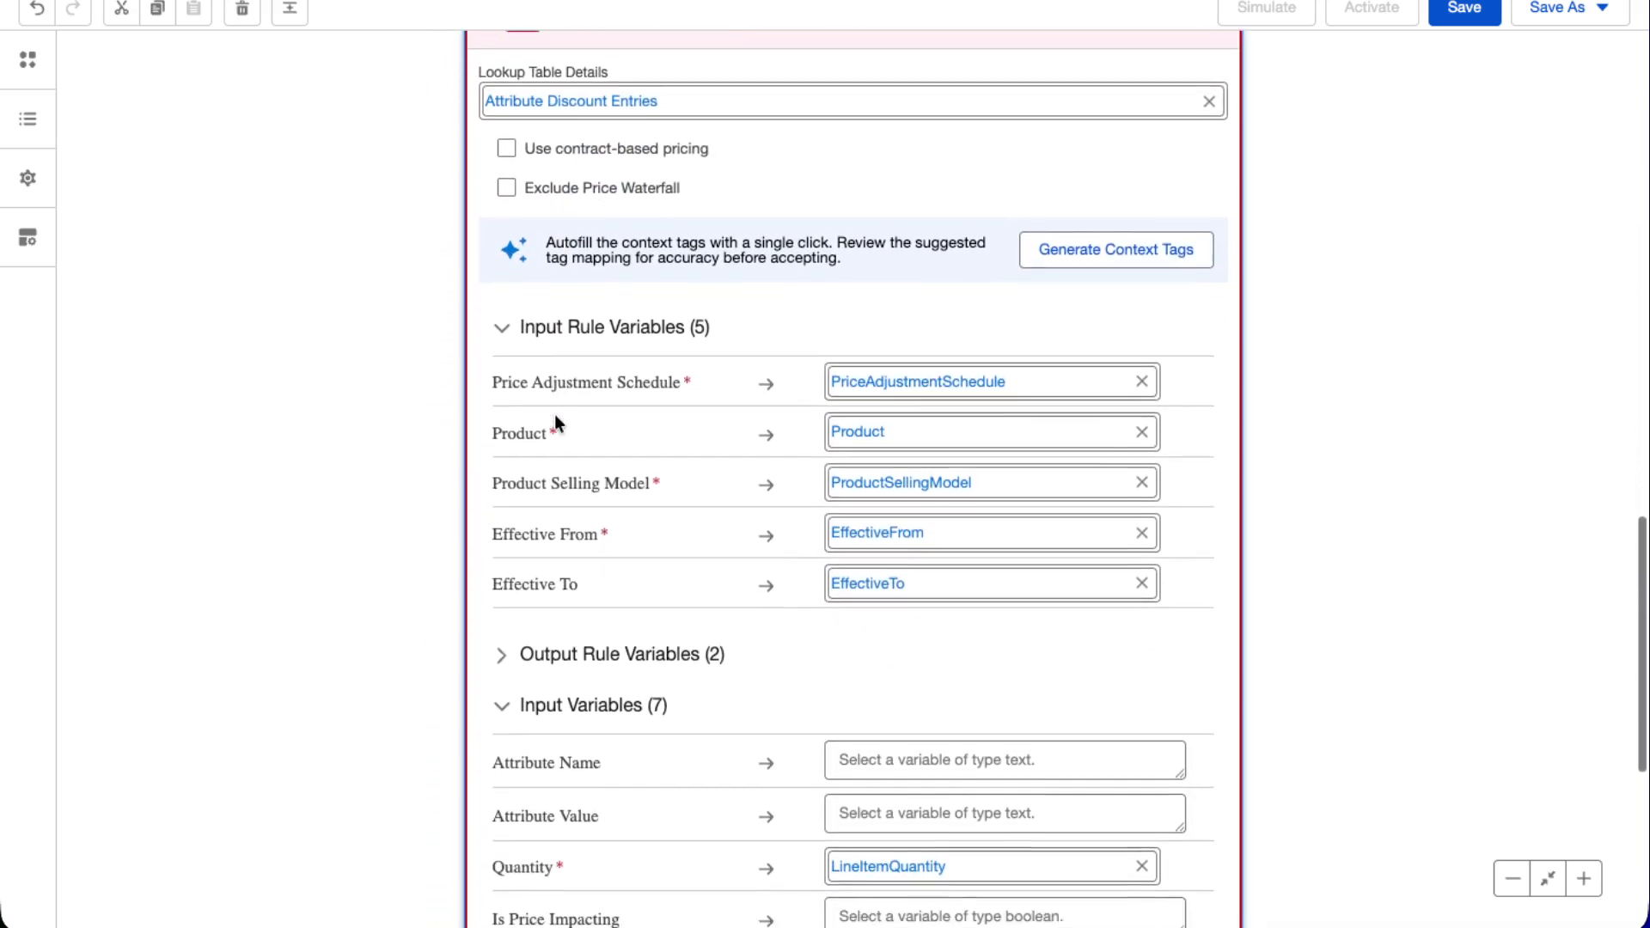
Map the Input Unit Price input variable of the Attribute-Based Price element to ListPrice
left_click(897, 629)
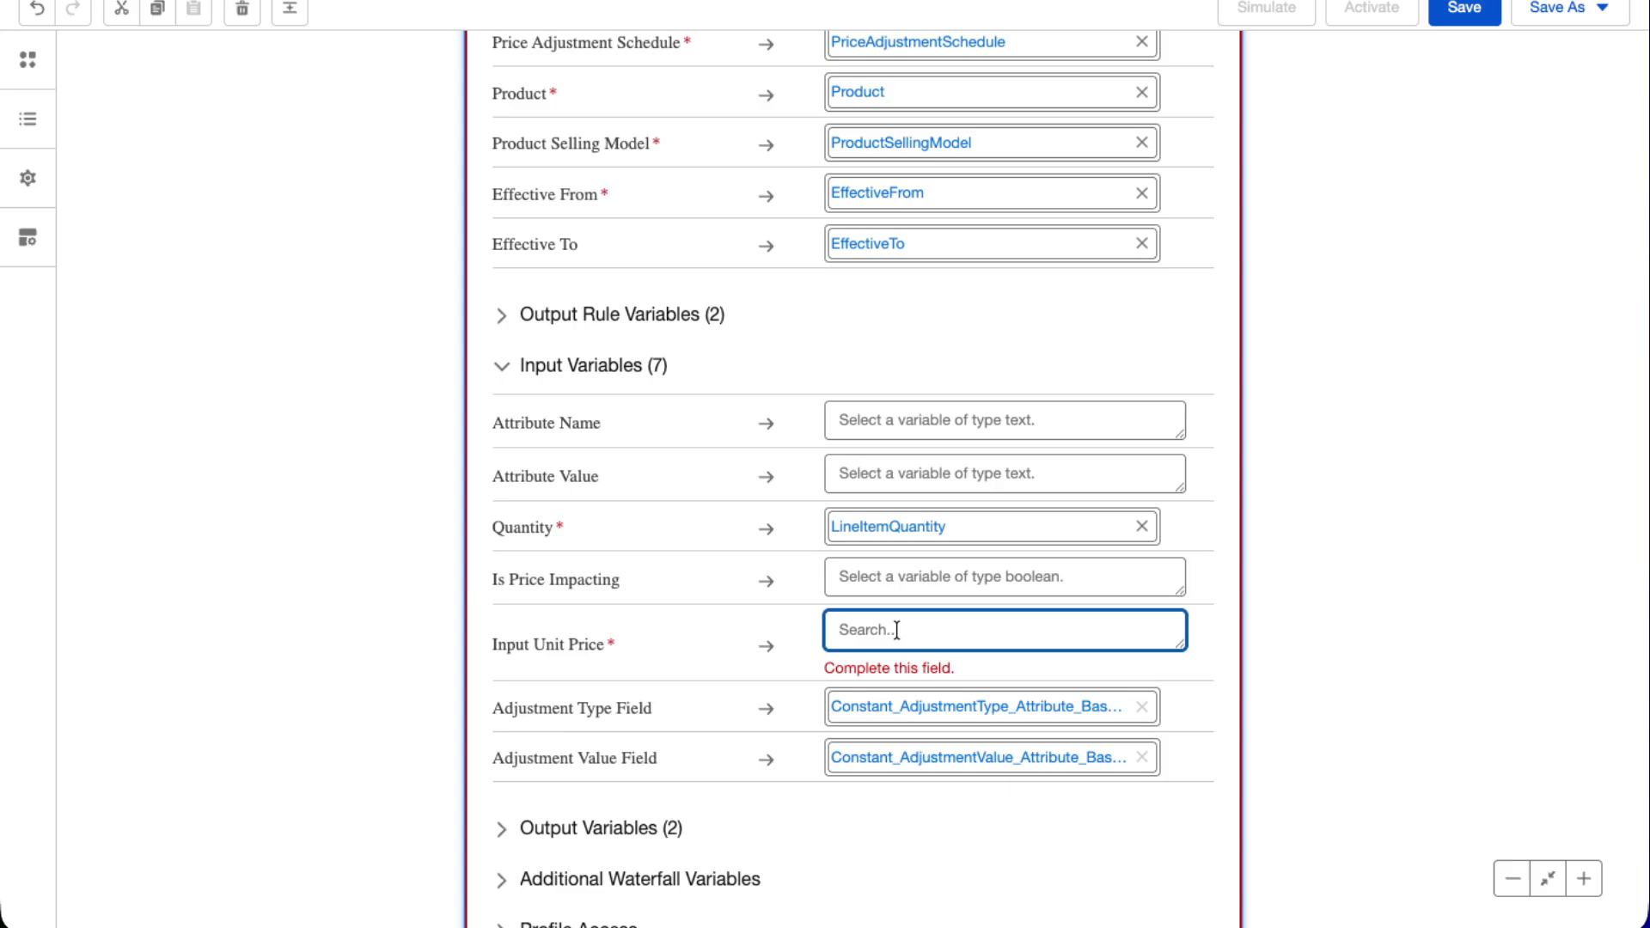
type("ListPro")
key("BackSpace")
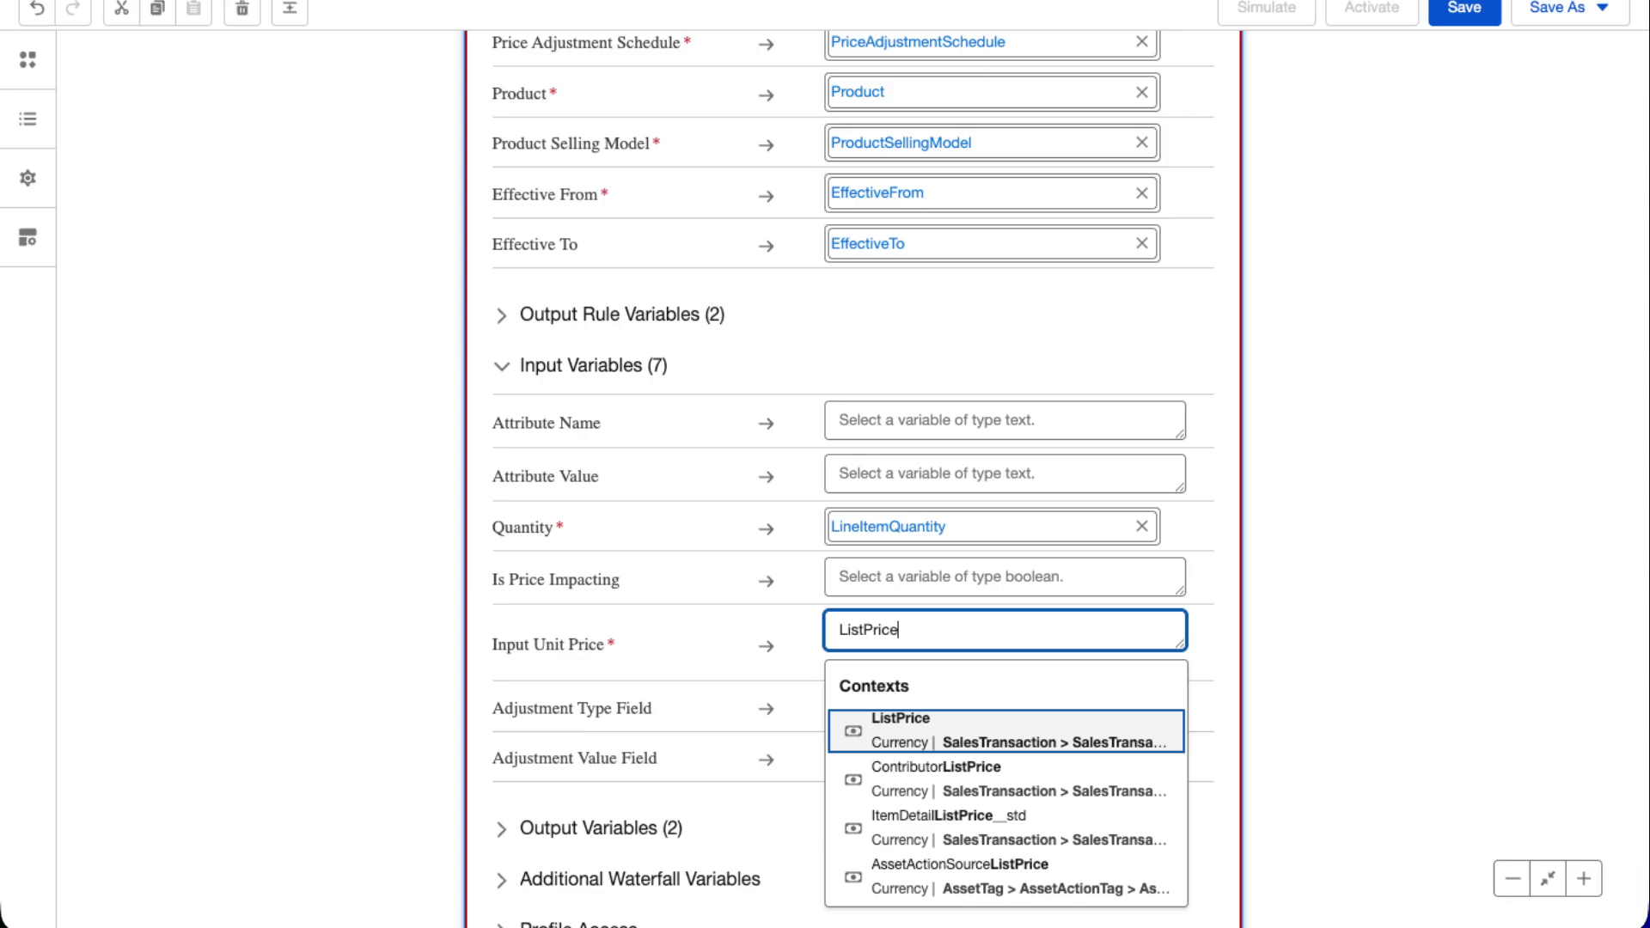
left_click(913, 731)
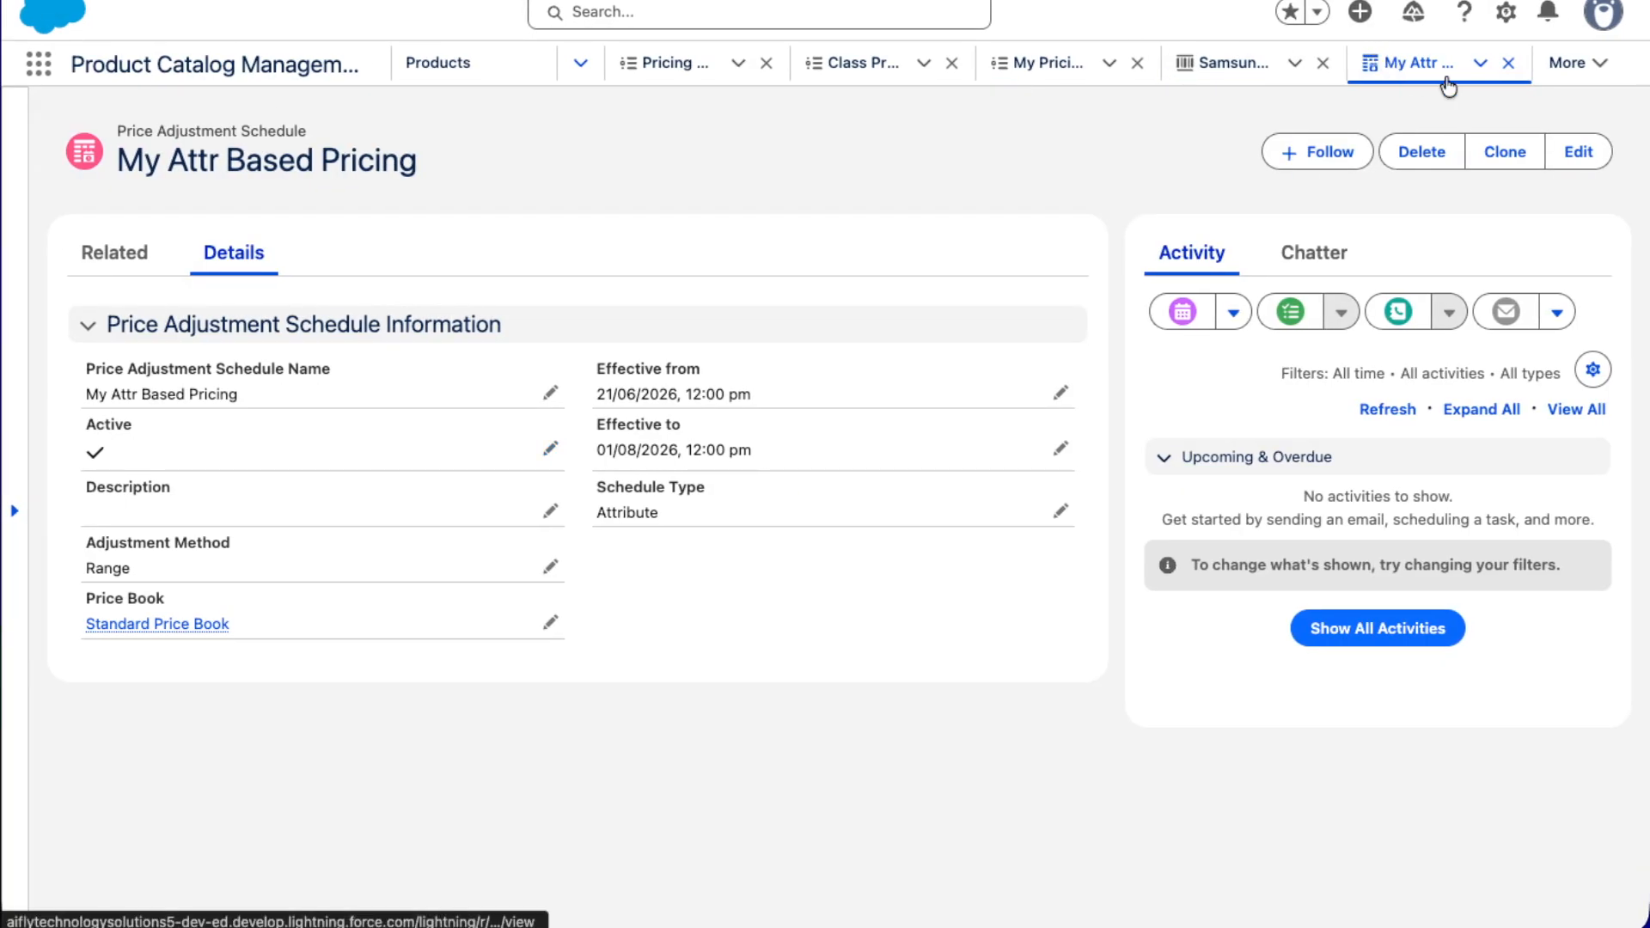
Go to the Pricing Procedures list and open the version of Class Pricing Procedure Attribute Base for reference
left_click(38, 63)
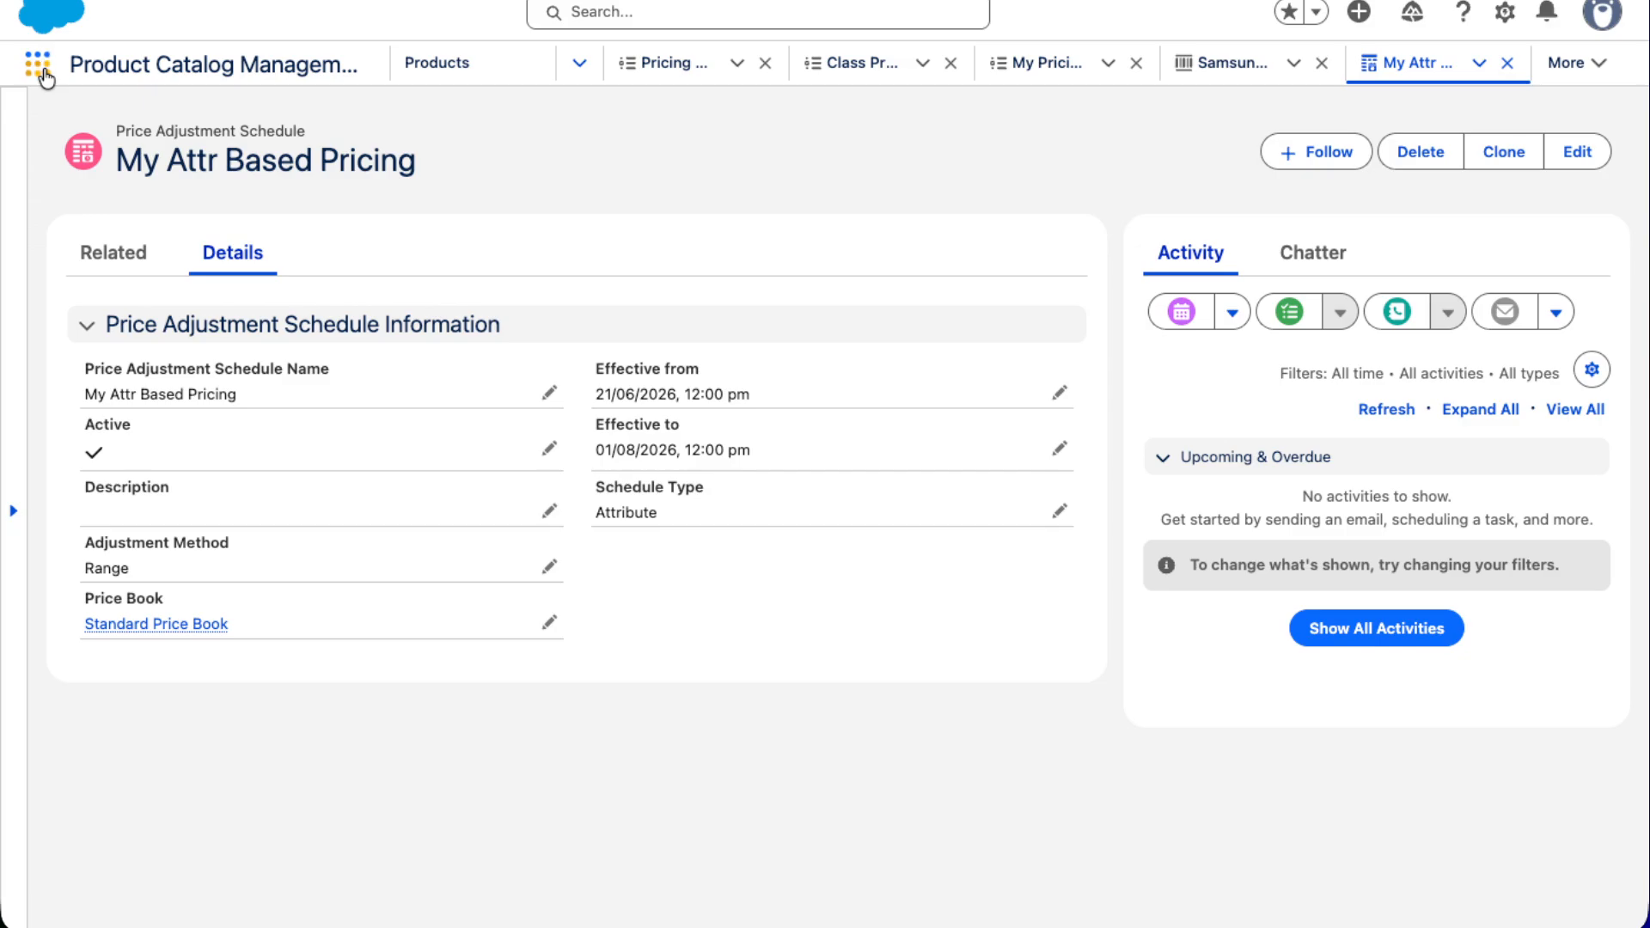
type("Pri")
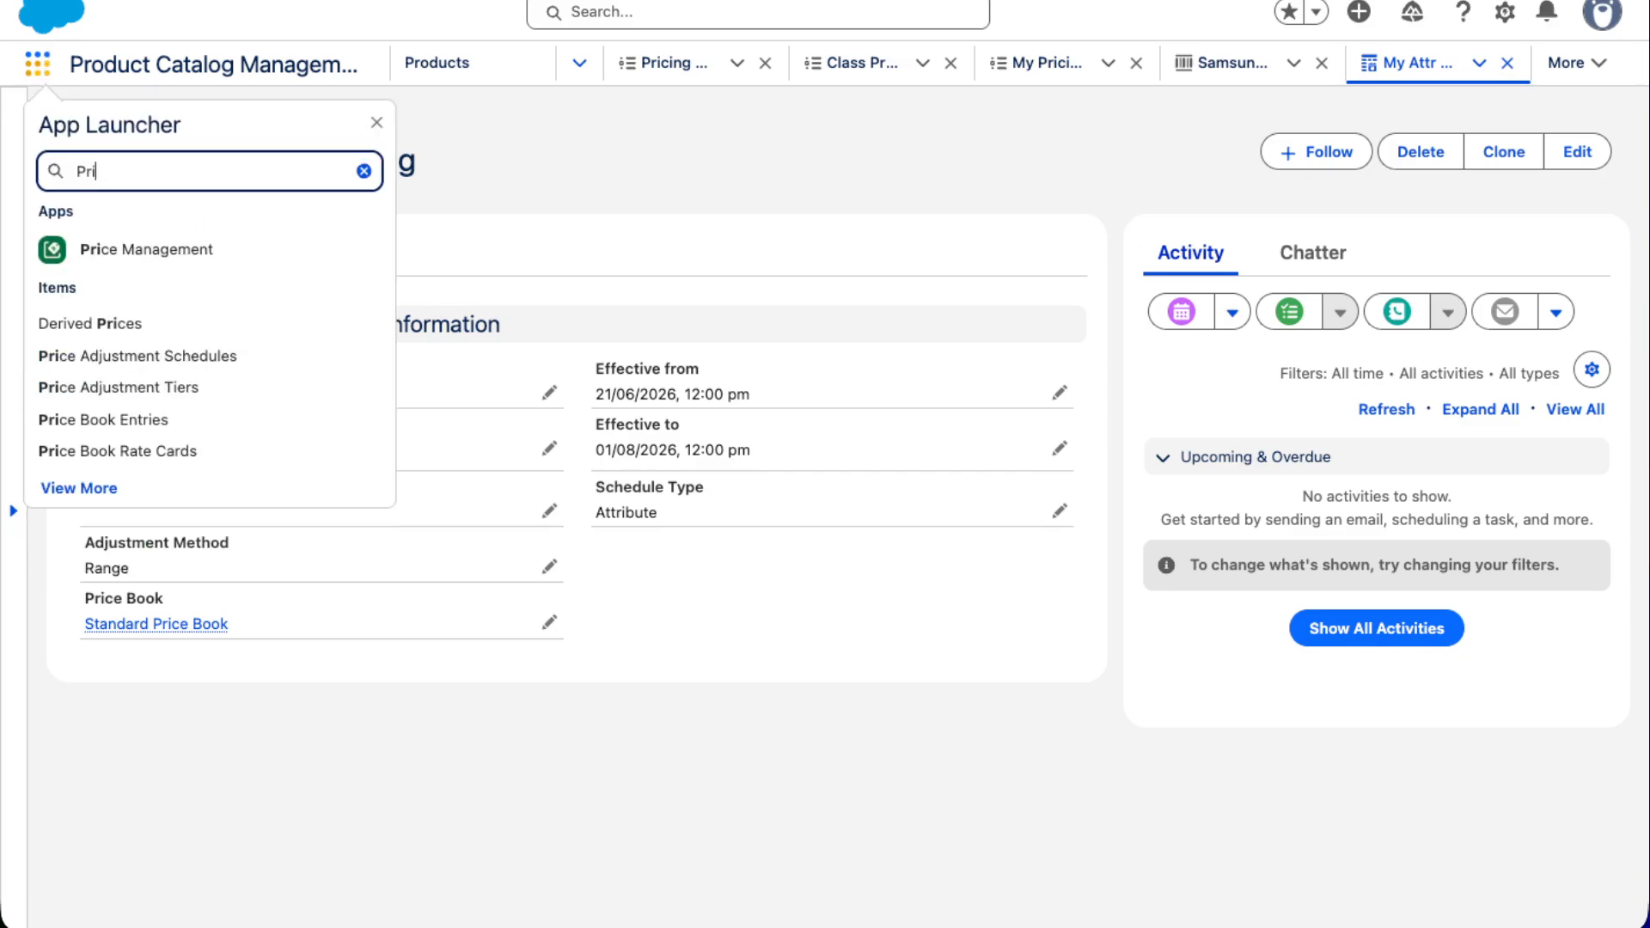
type("cing Proc")
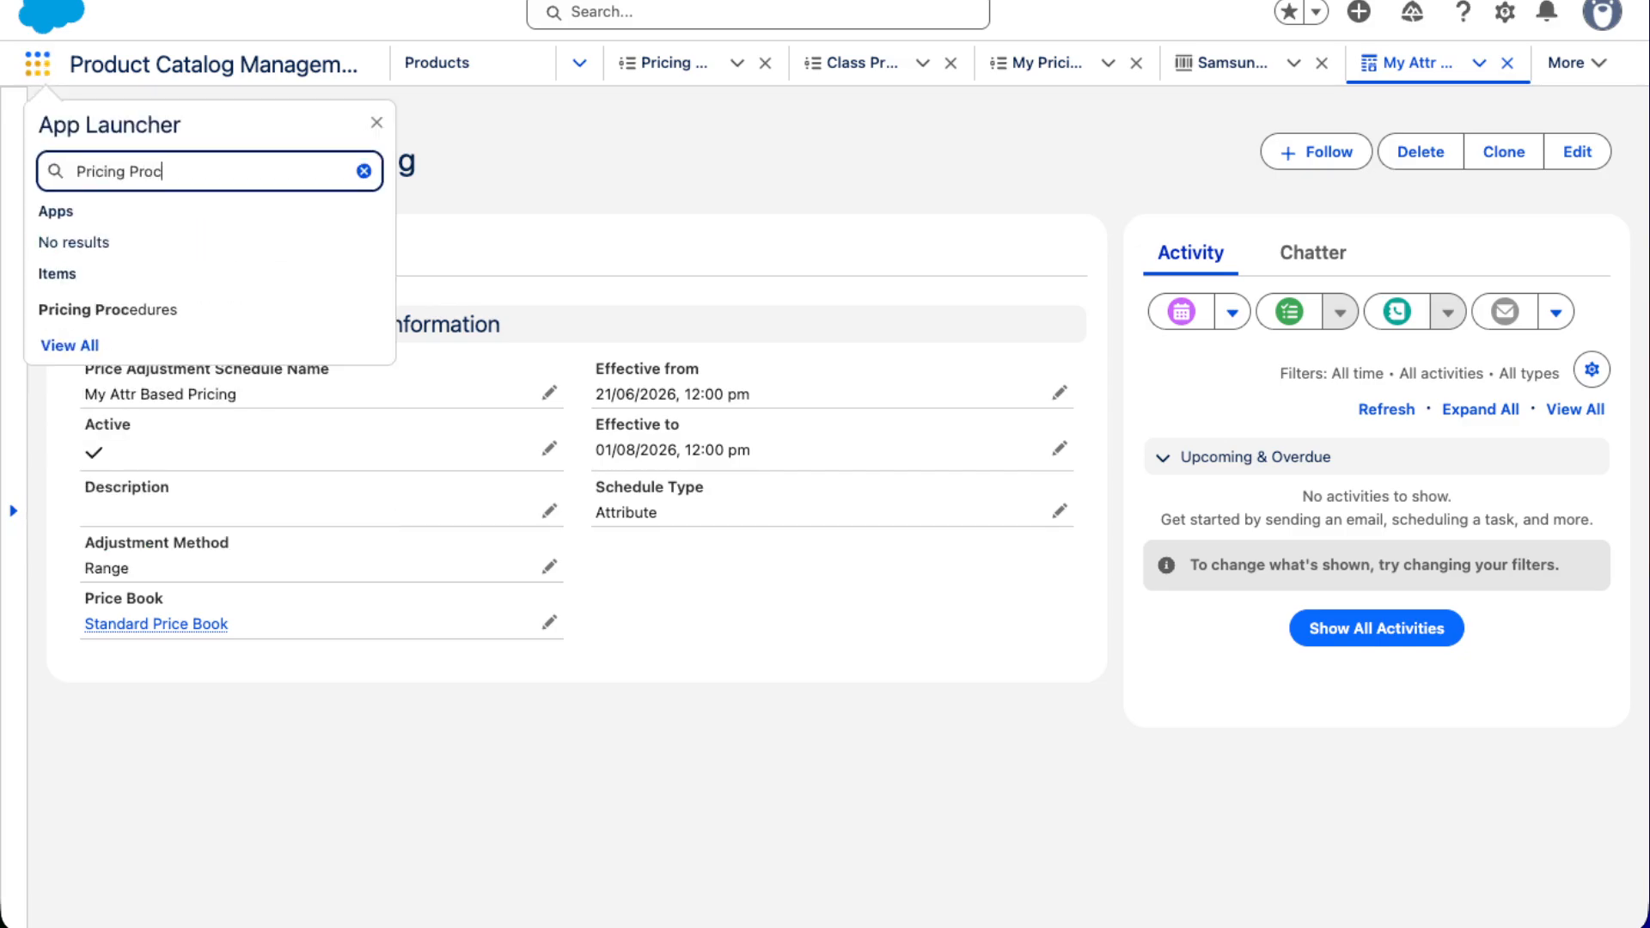
type("edu")
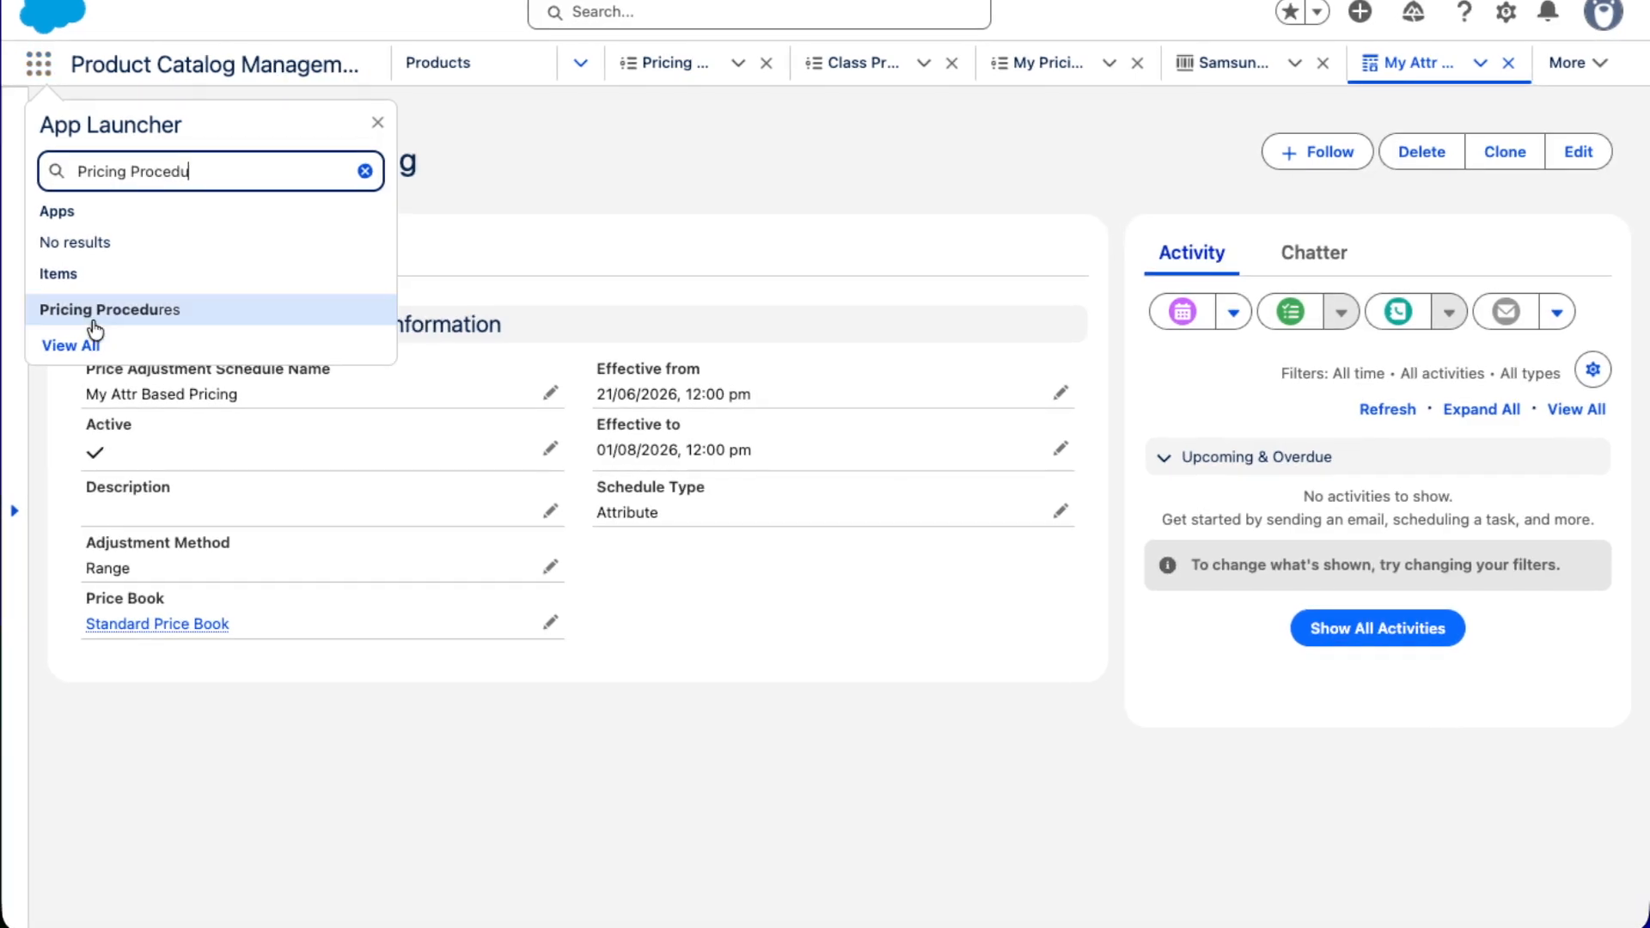
left_click(91, 311)
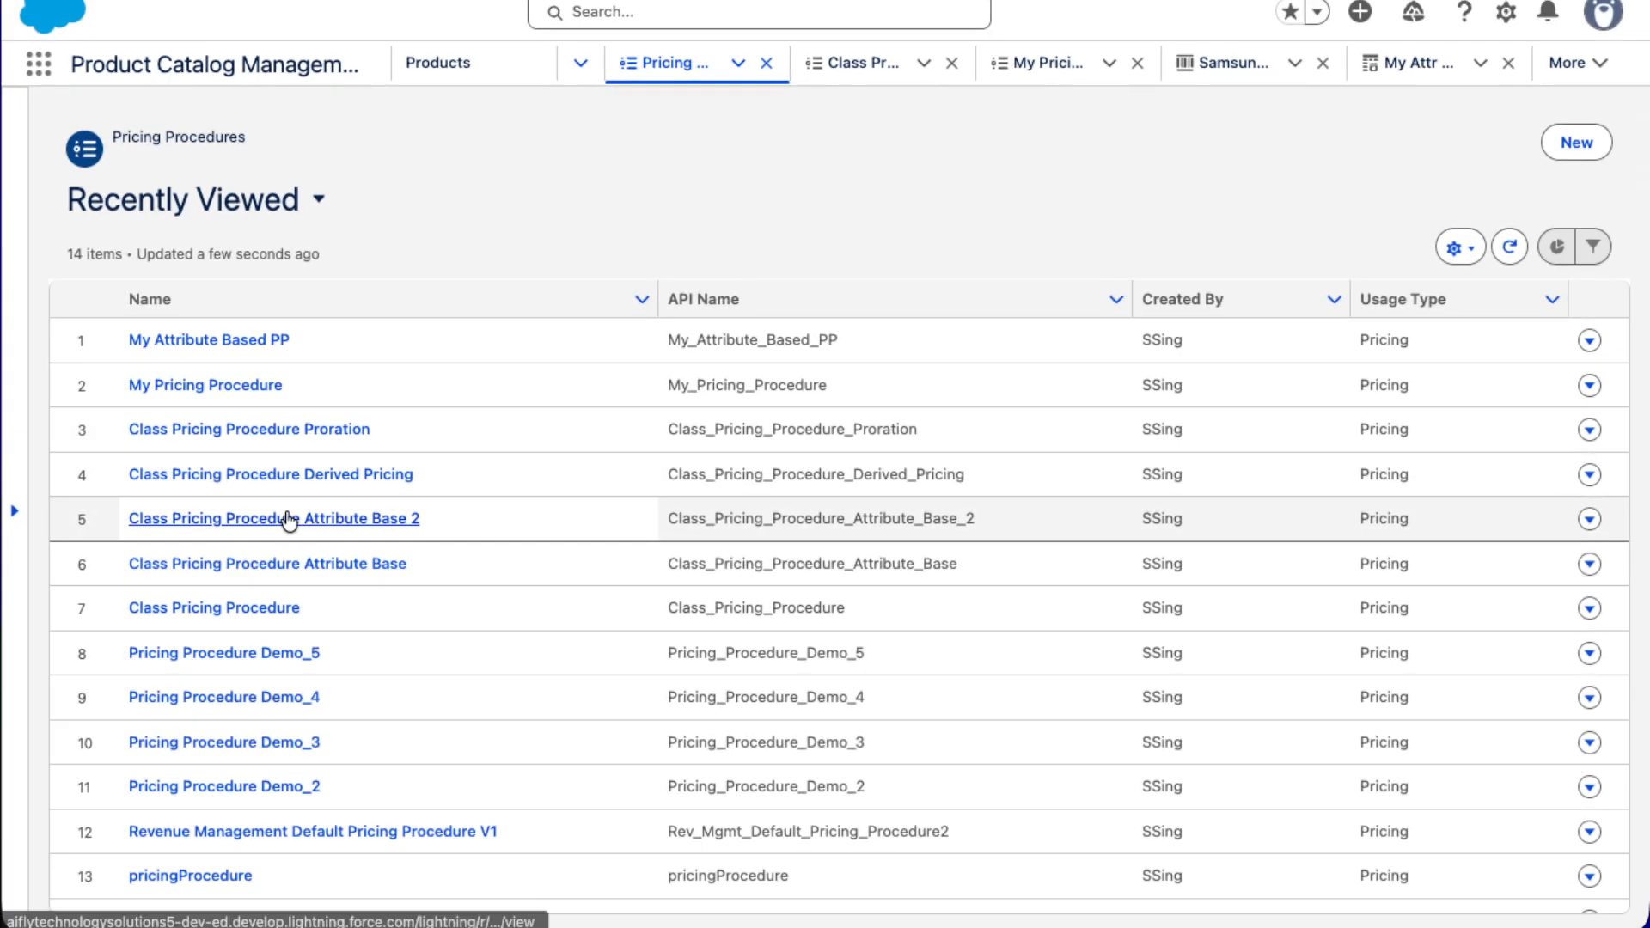
left_click(276, 567)
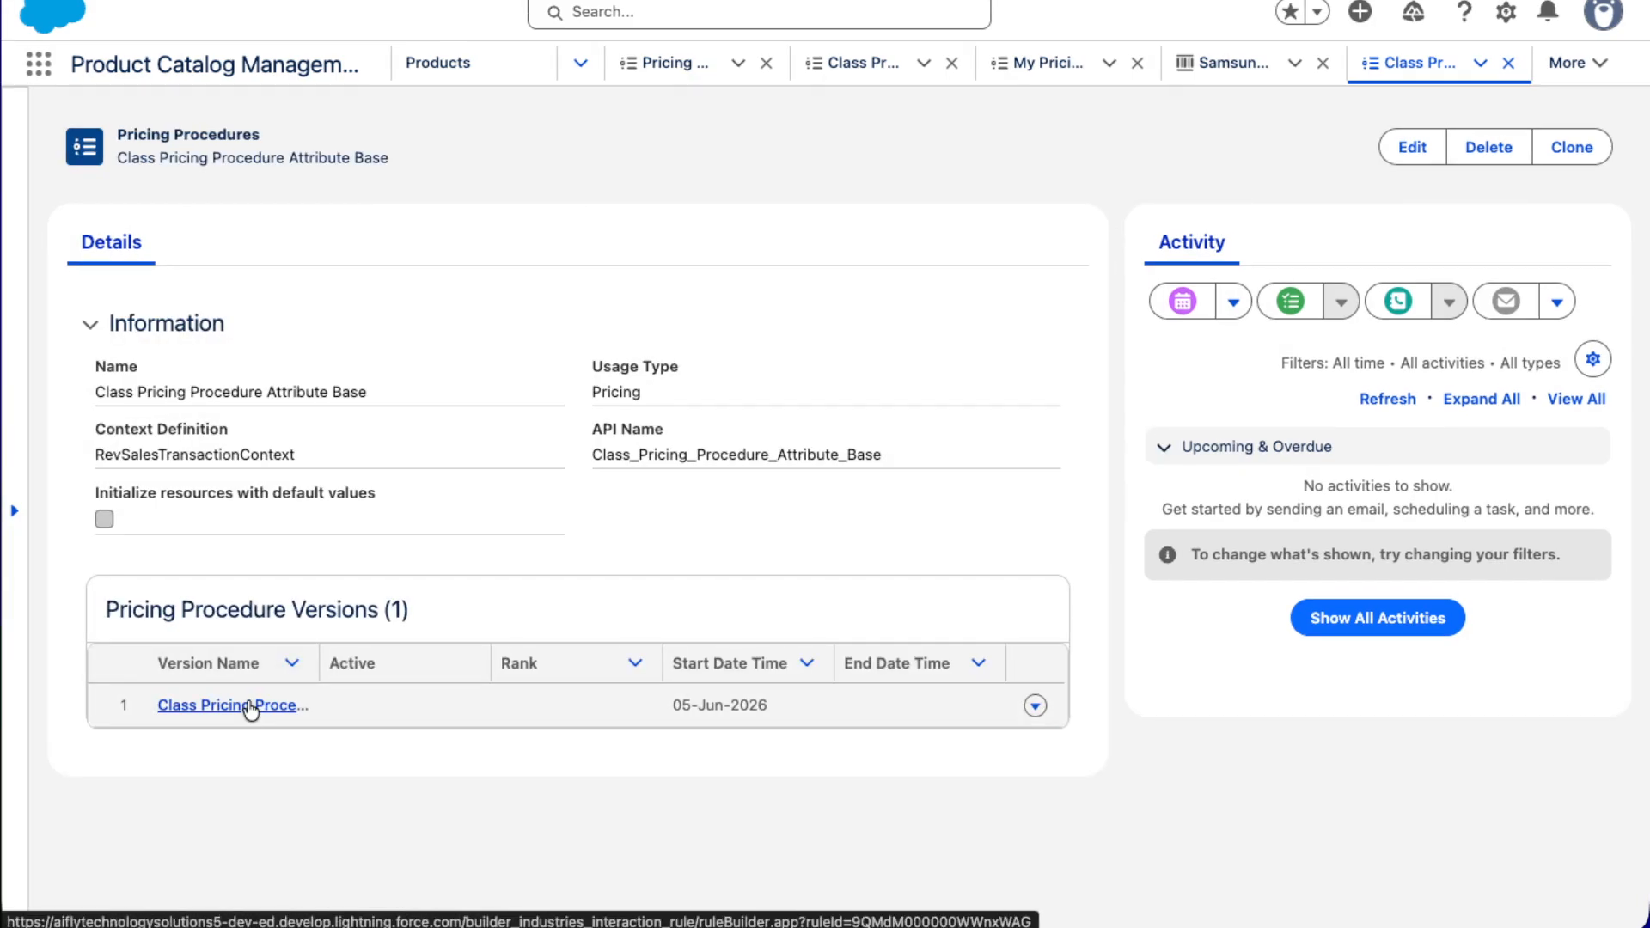
left_click(249, 707)
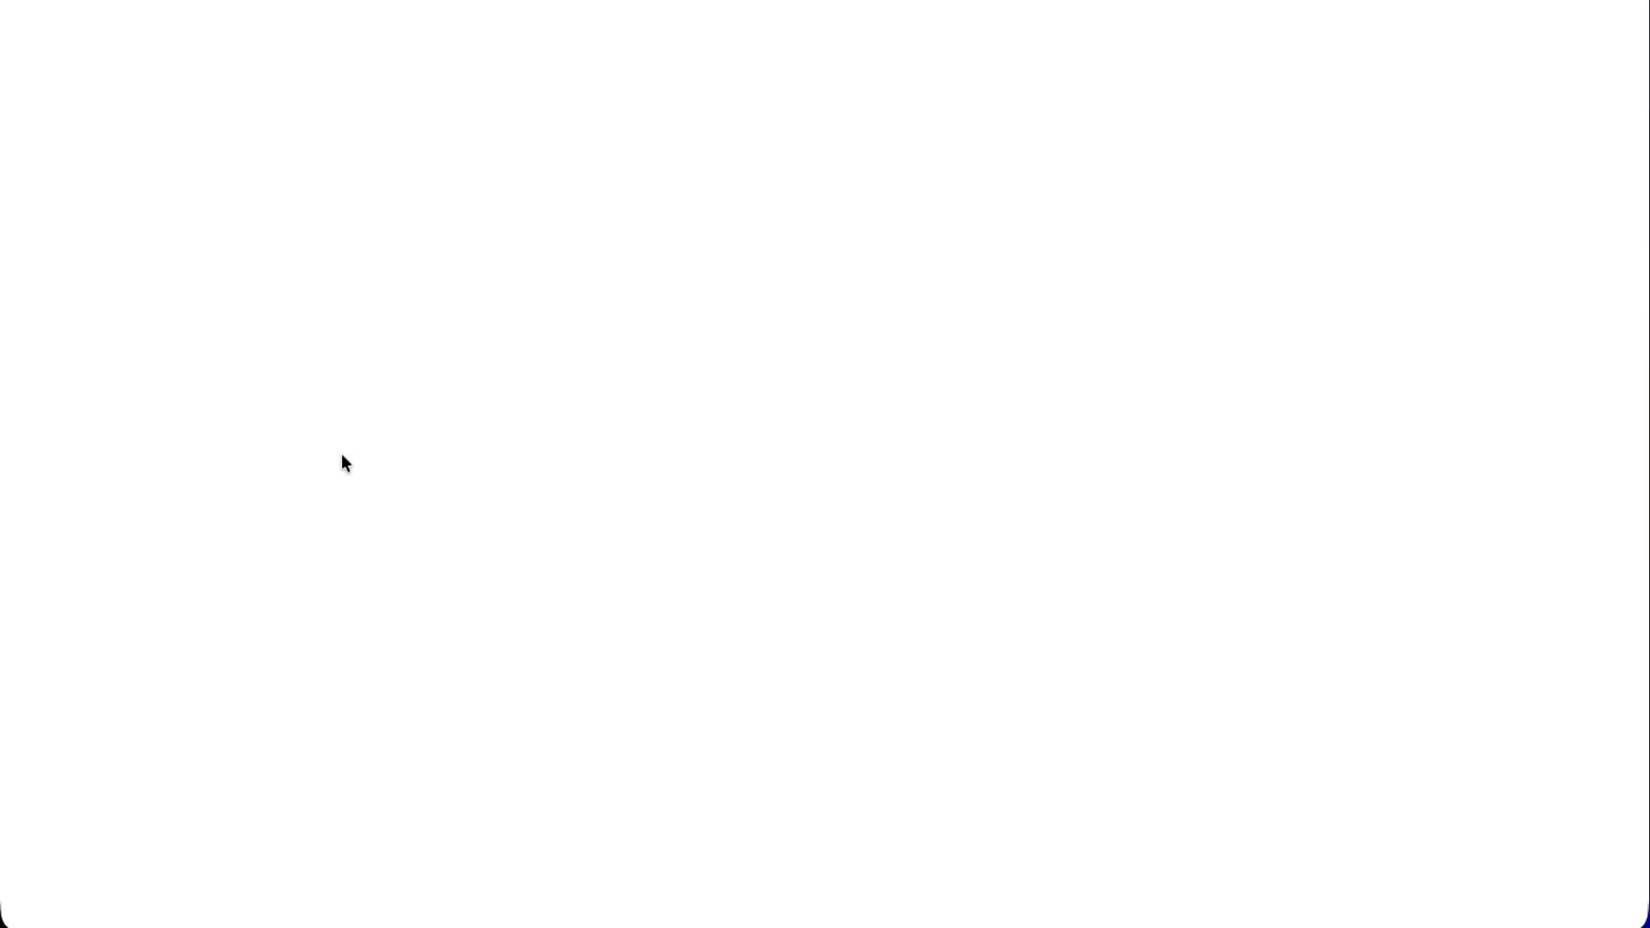
Examine the Input Rule Variables and Output Rule Variables of the reference procedure's Attribute-Based Price element
left_click(488, 531)
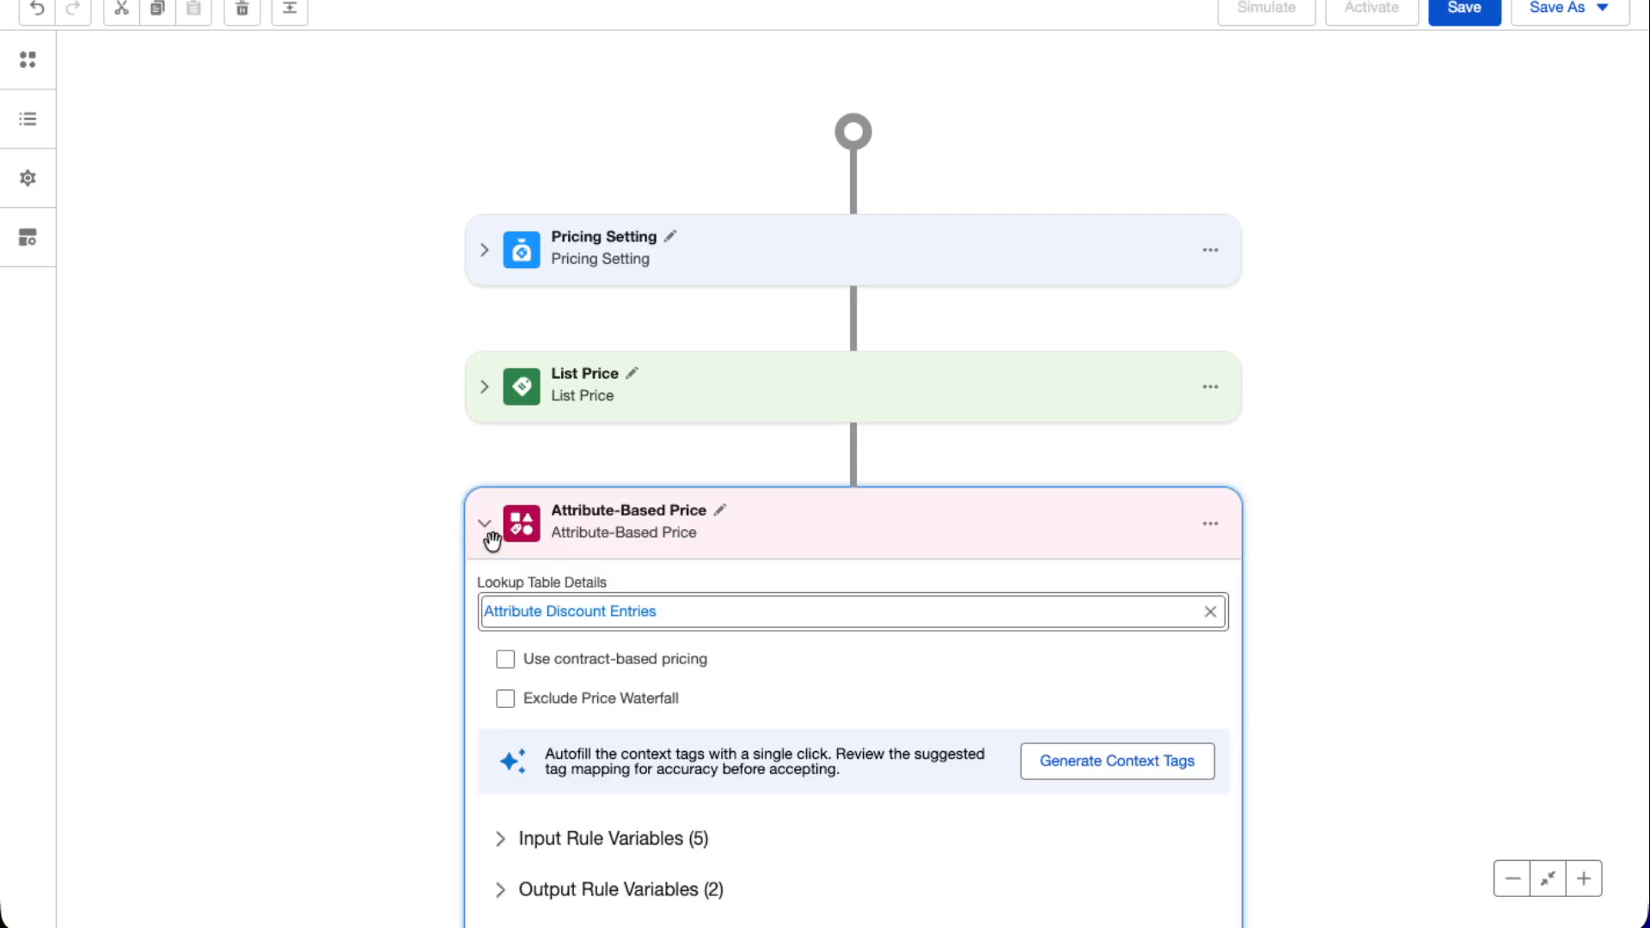
scroll(565, 607, "down", 5)
left_click(501, 513)
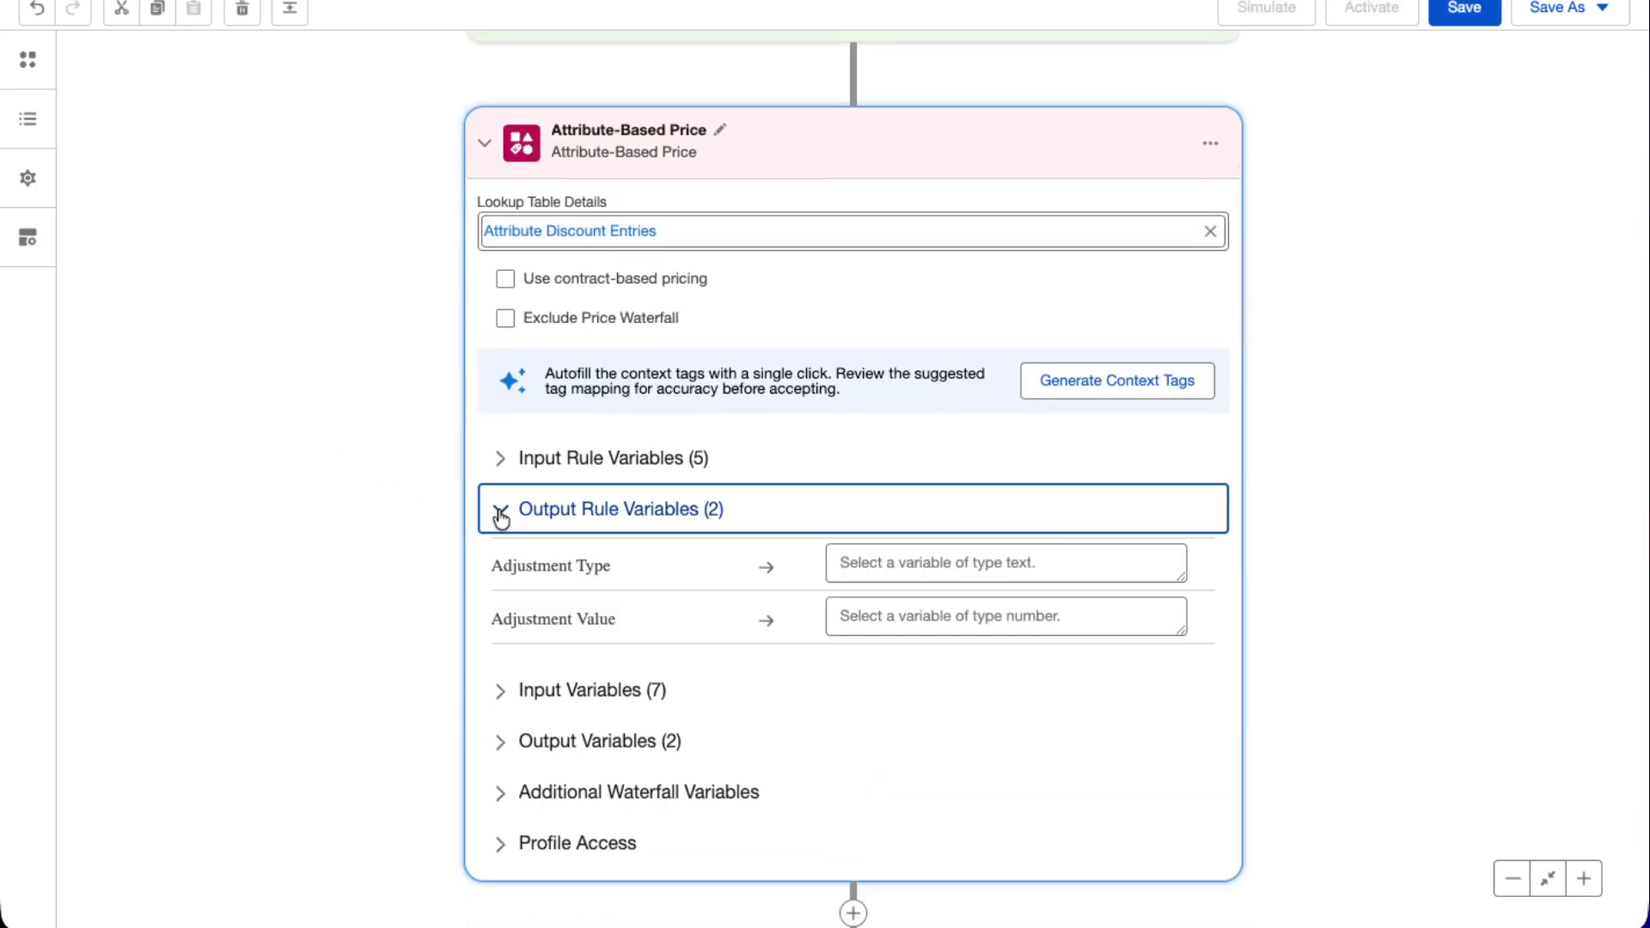
left_click(501, 458)
scroll(692, 644, "down", 5)
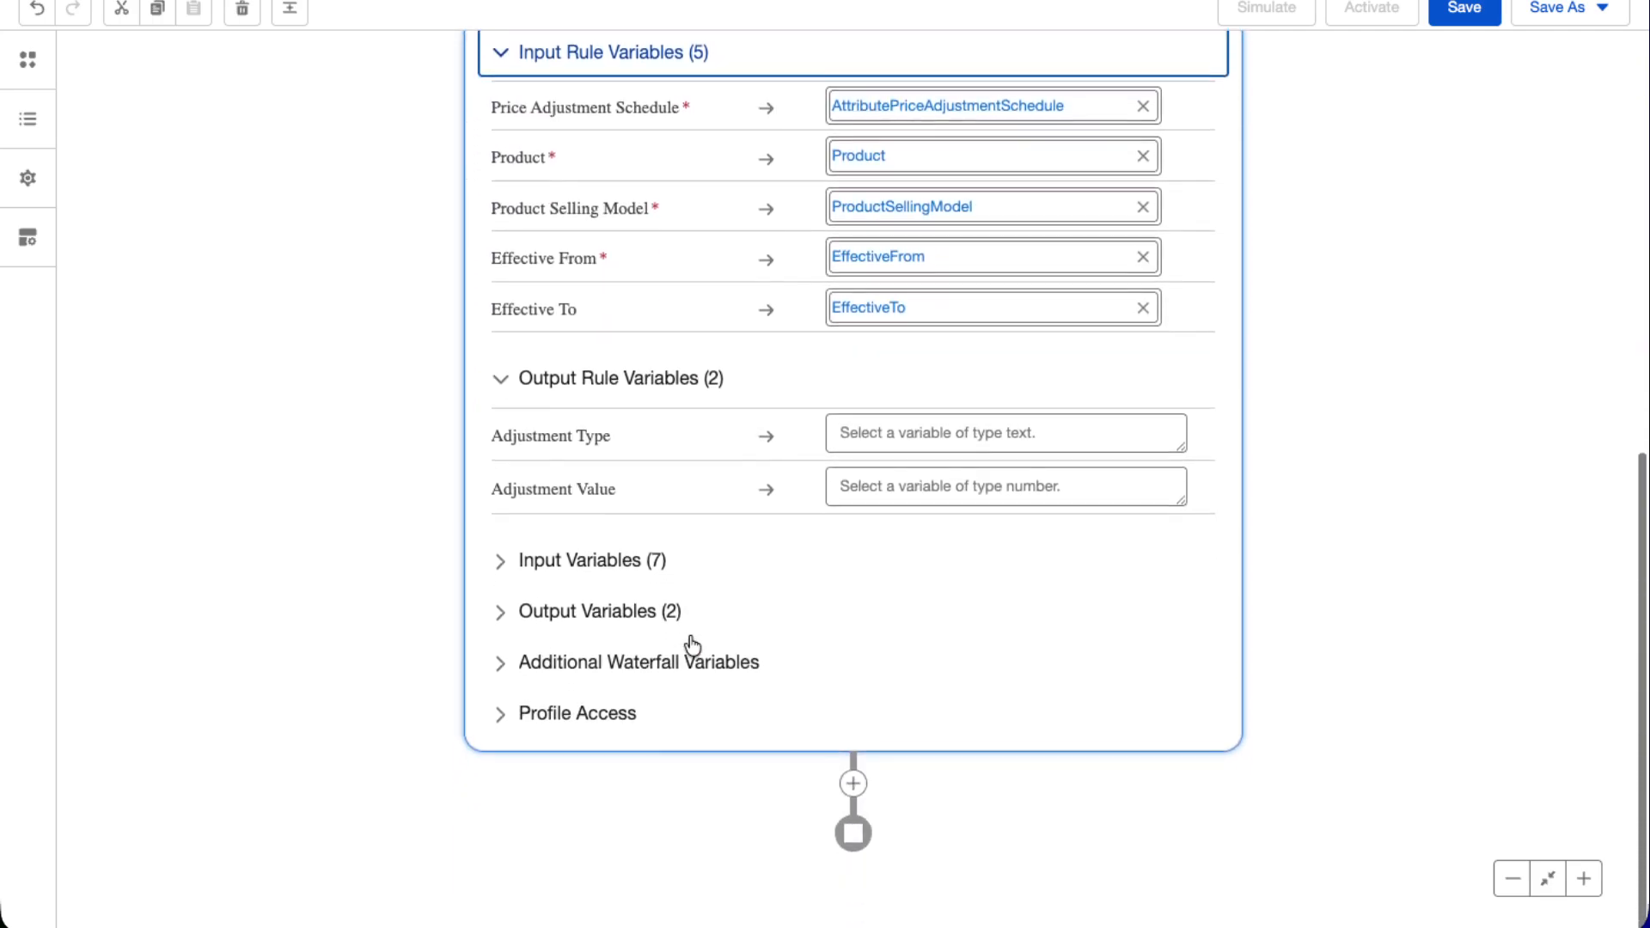
Check the reference element's Input Variables and map Attribute Name to Attribute in the Attribute-Based Price element of My Attribute Based PP
left_click(495, 564)
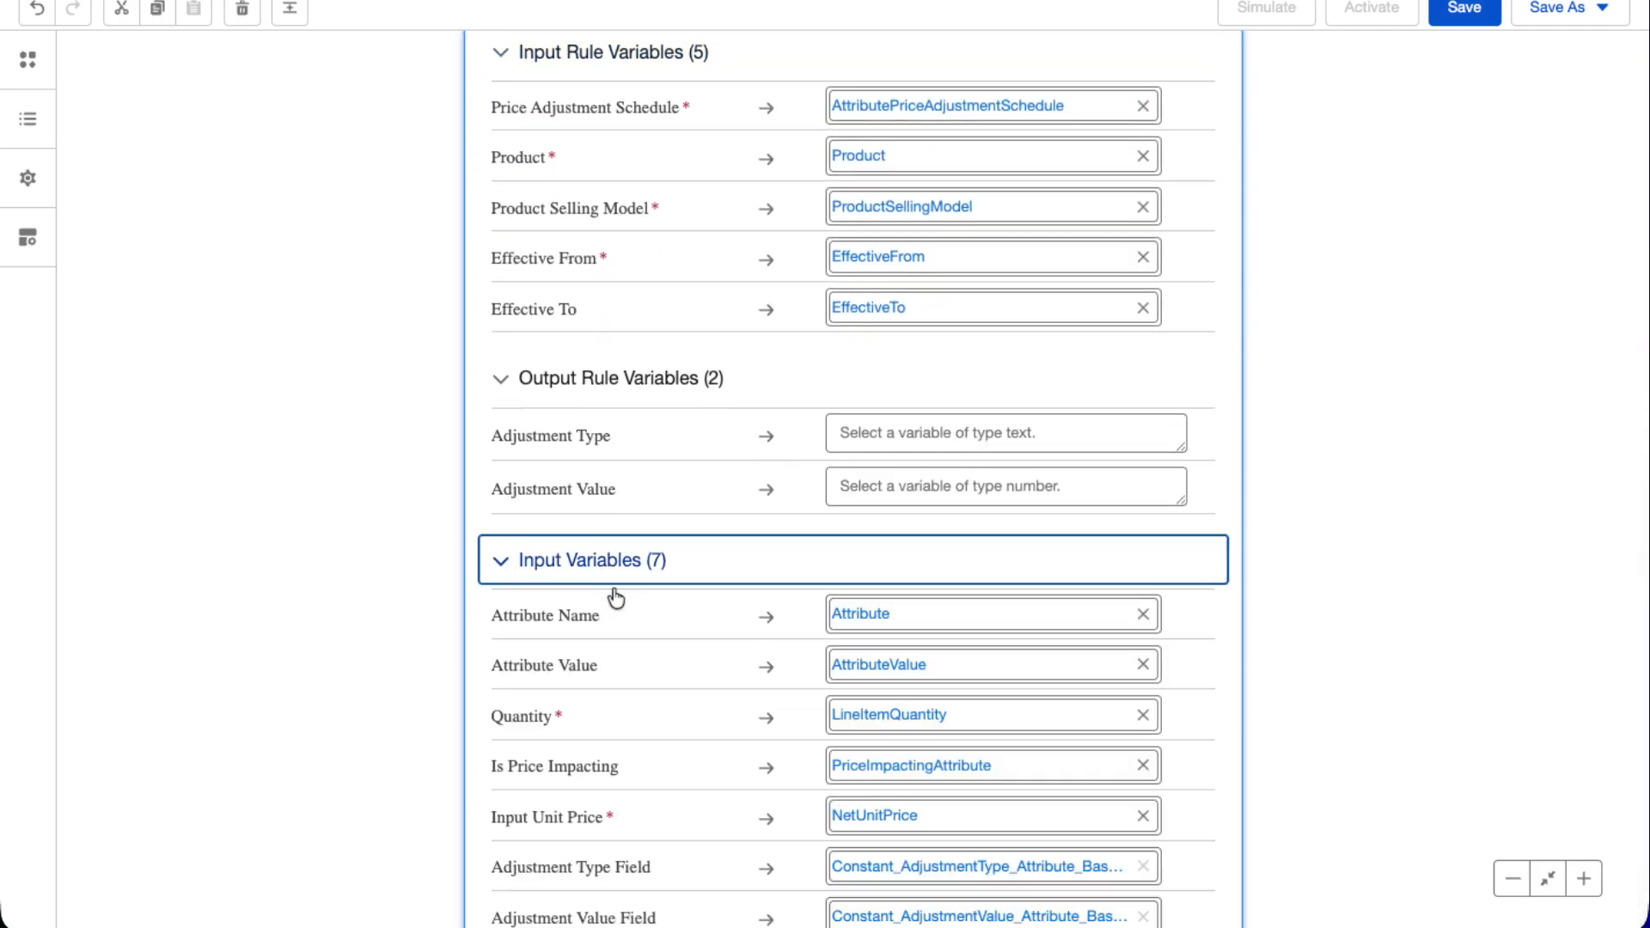
scroll(751, 670, "down", 2)
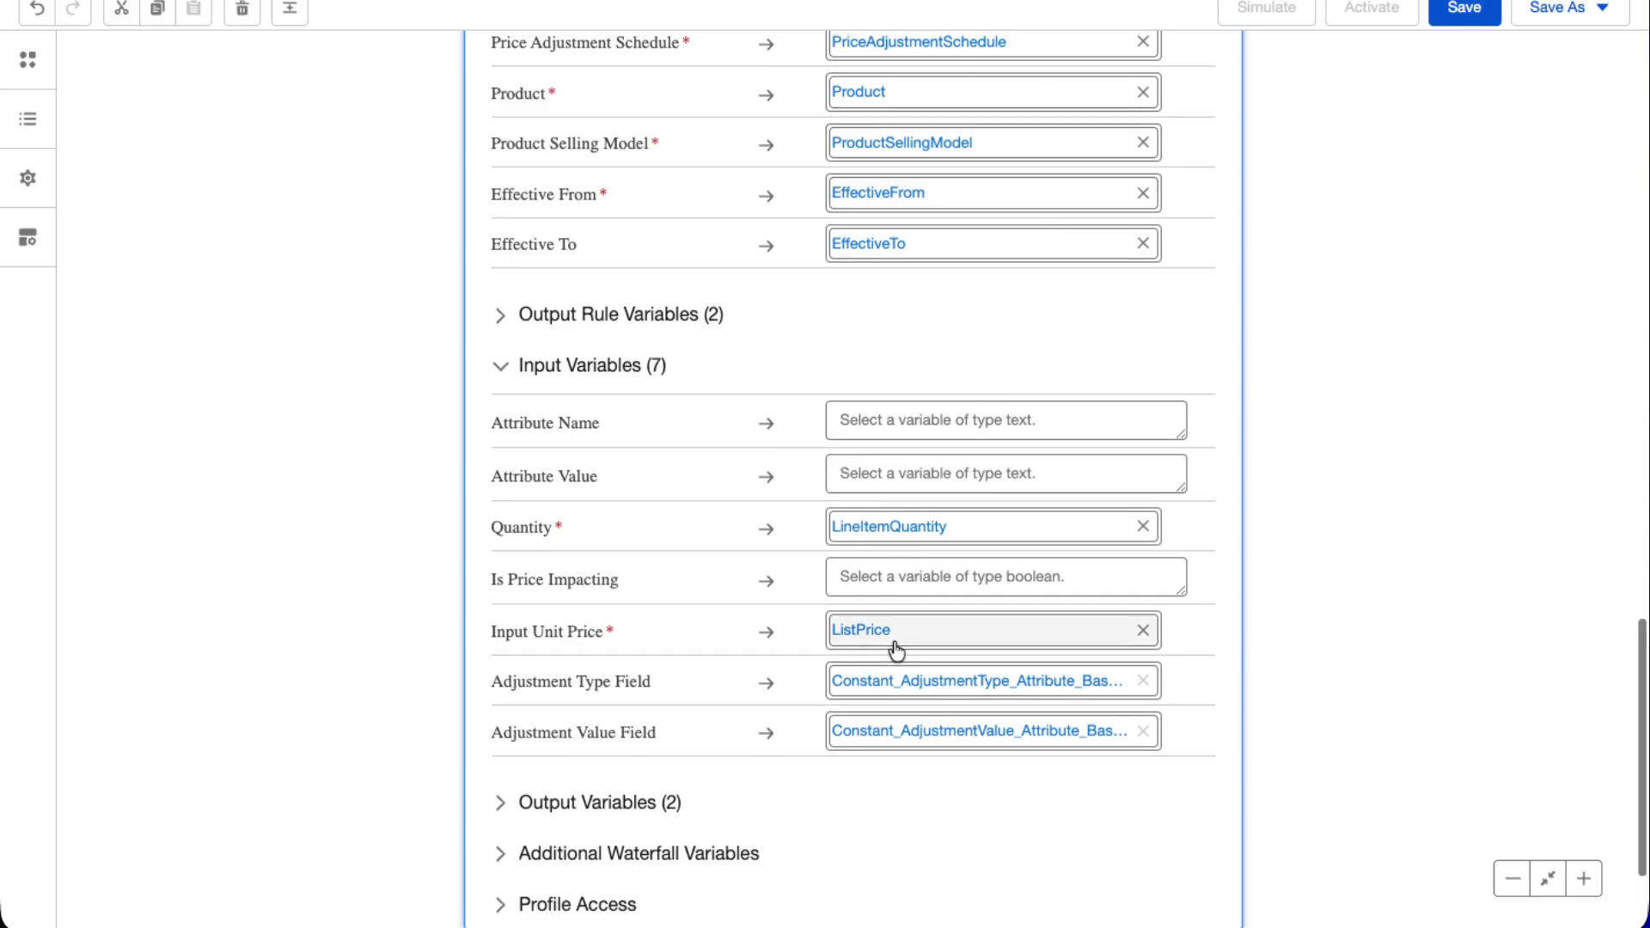
left_click(865, 420)
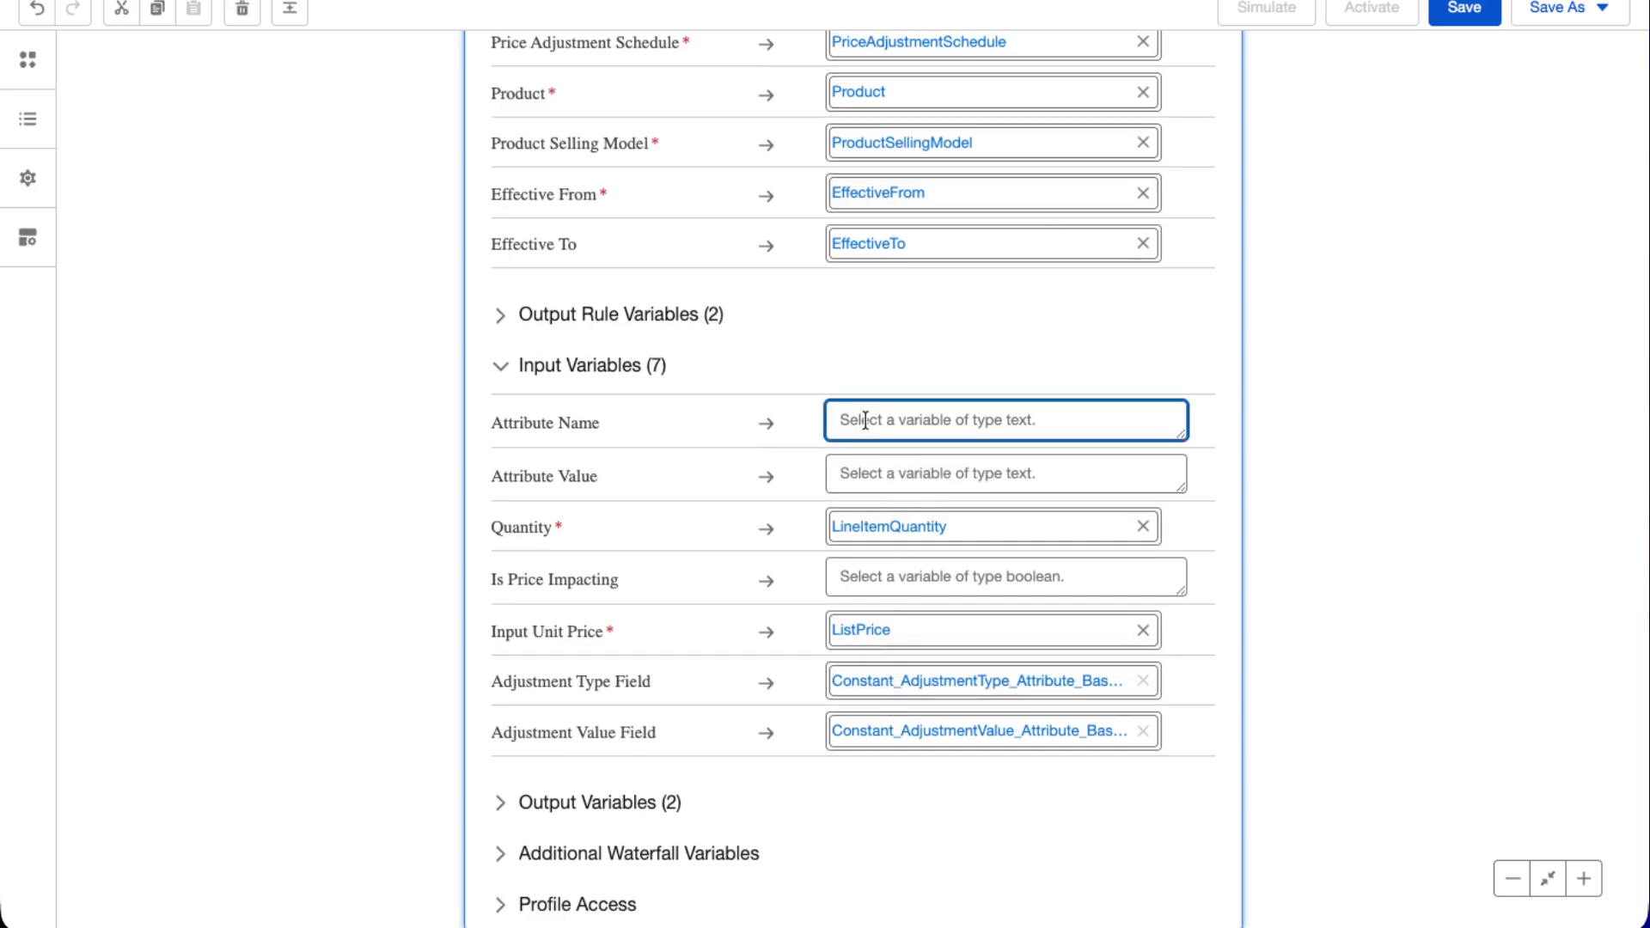
type("Attribute")
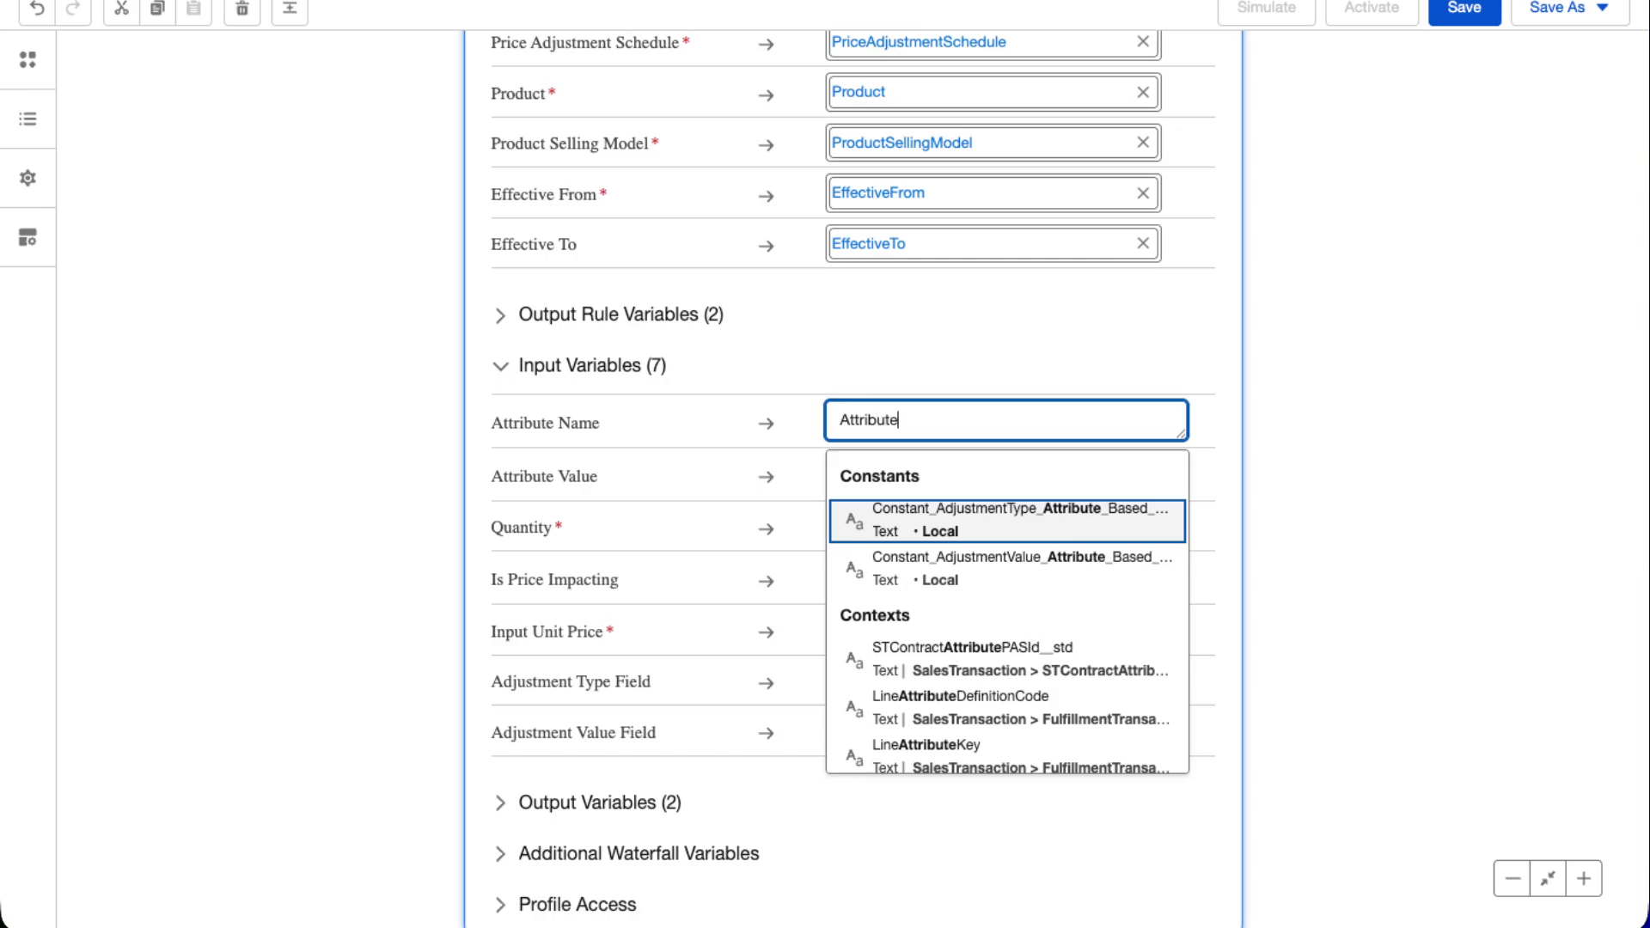
type("Na")
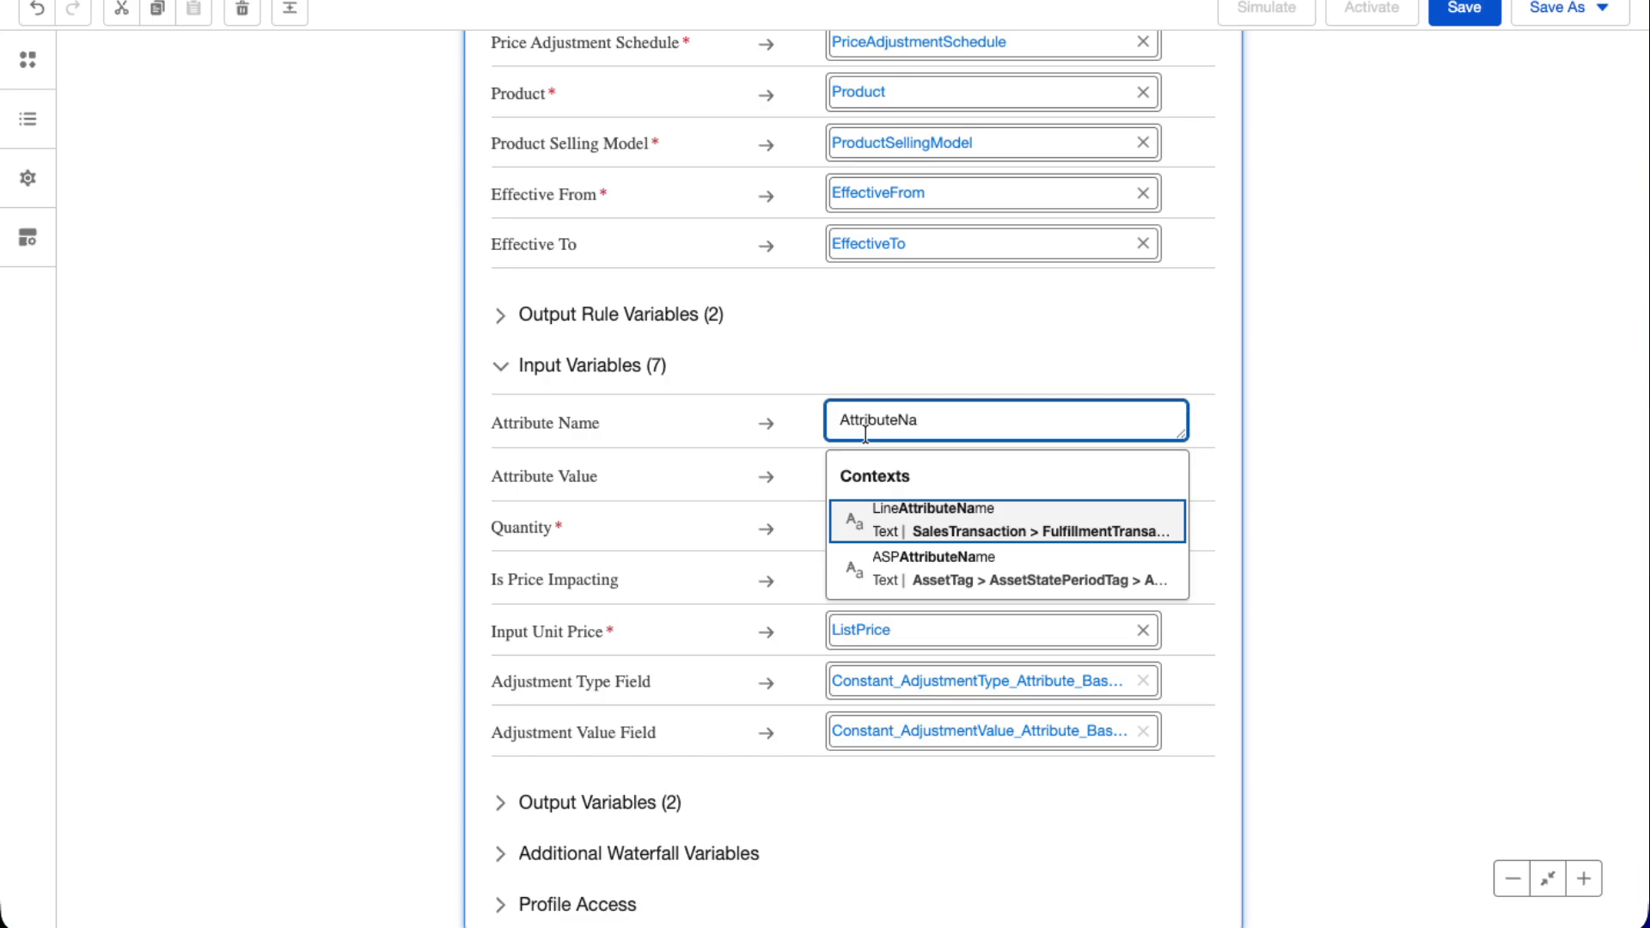
key("BackSpace")
key("BackSpace")
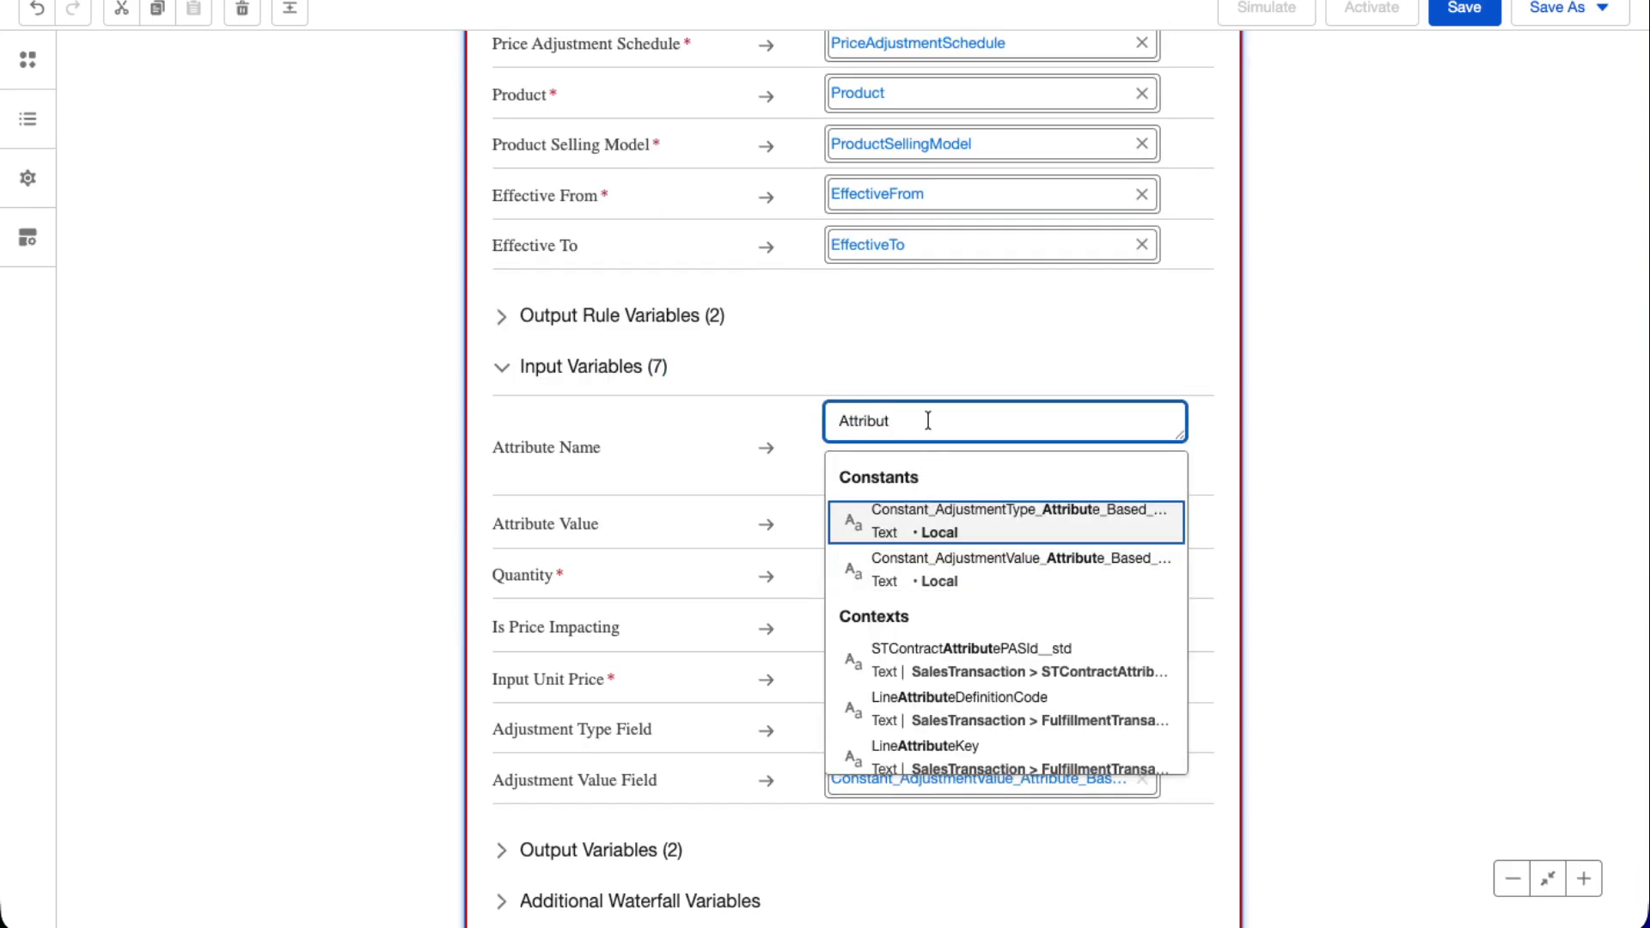
type("e")
scroll(984, 678, "down", 3)
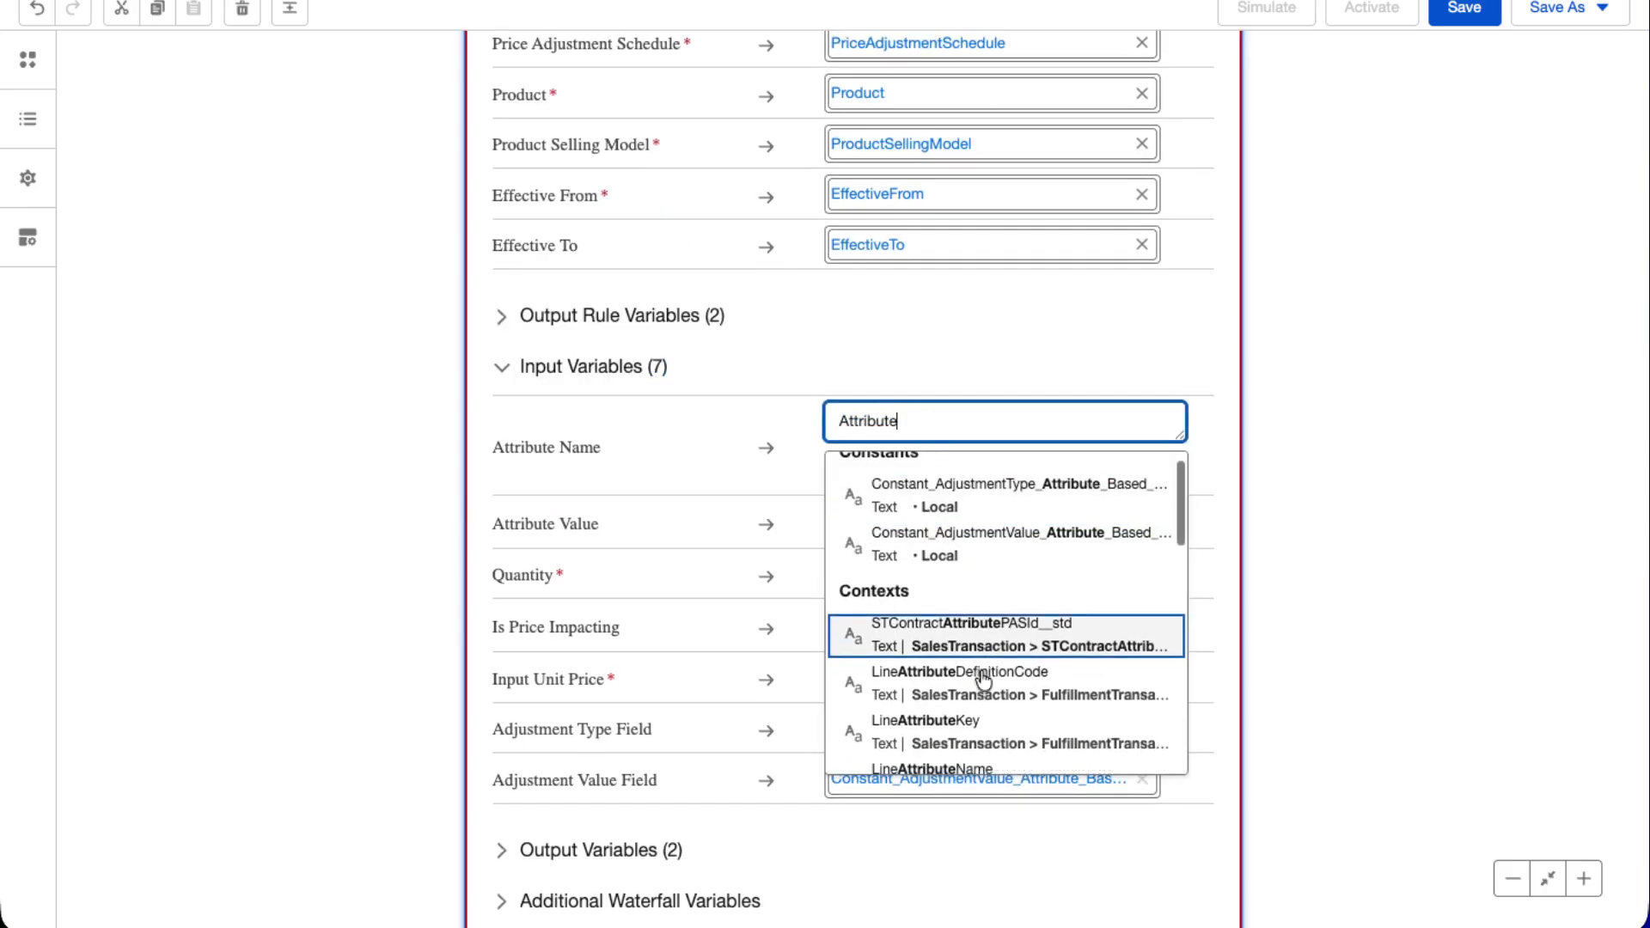
scroll(984, 679, "down", 2)
left_click(946, 623)
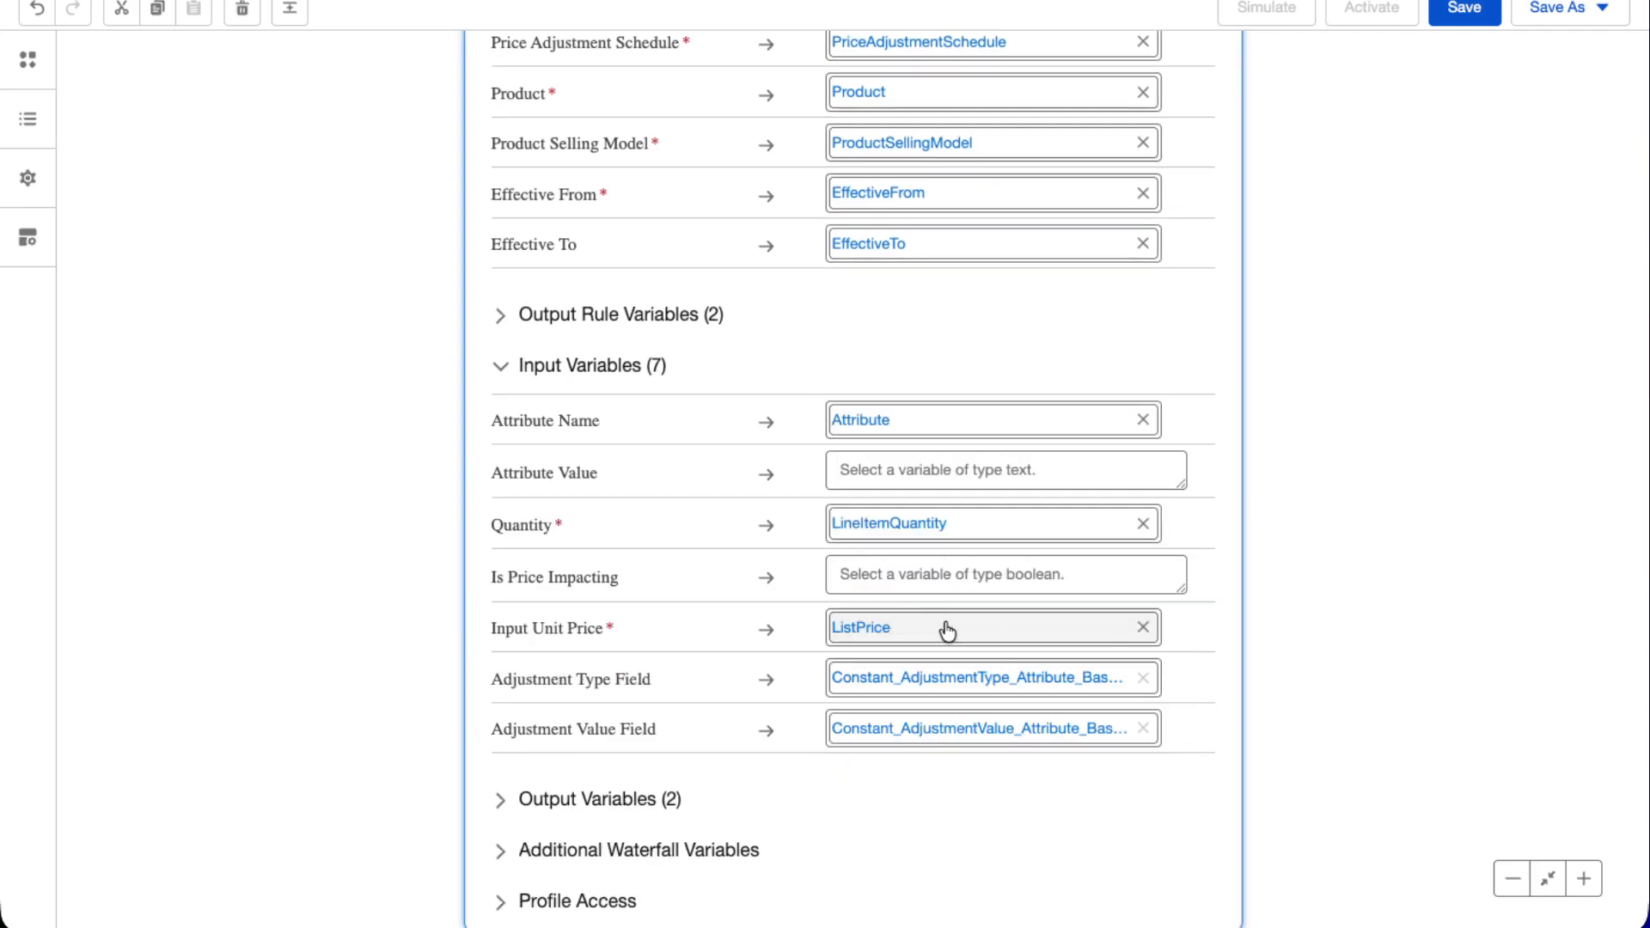
Map the Attribute Value input variable of the Attribute-Based Price element to the context variable AttributeValue
left_click(860, 477)
type("Attr")
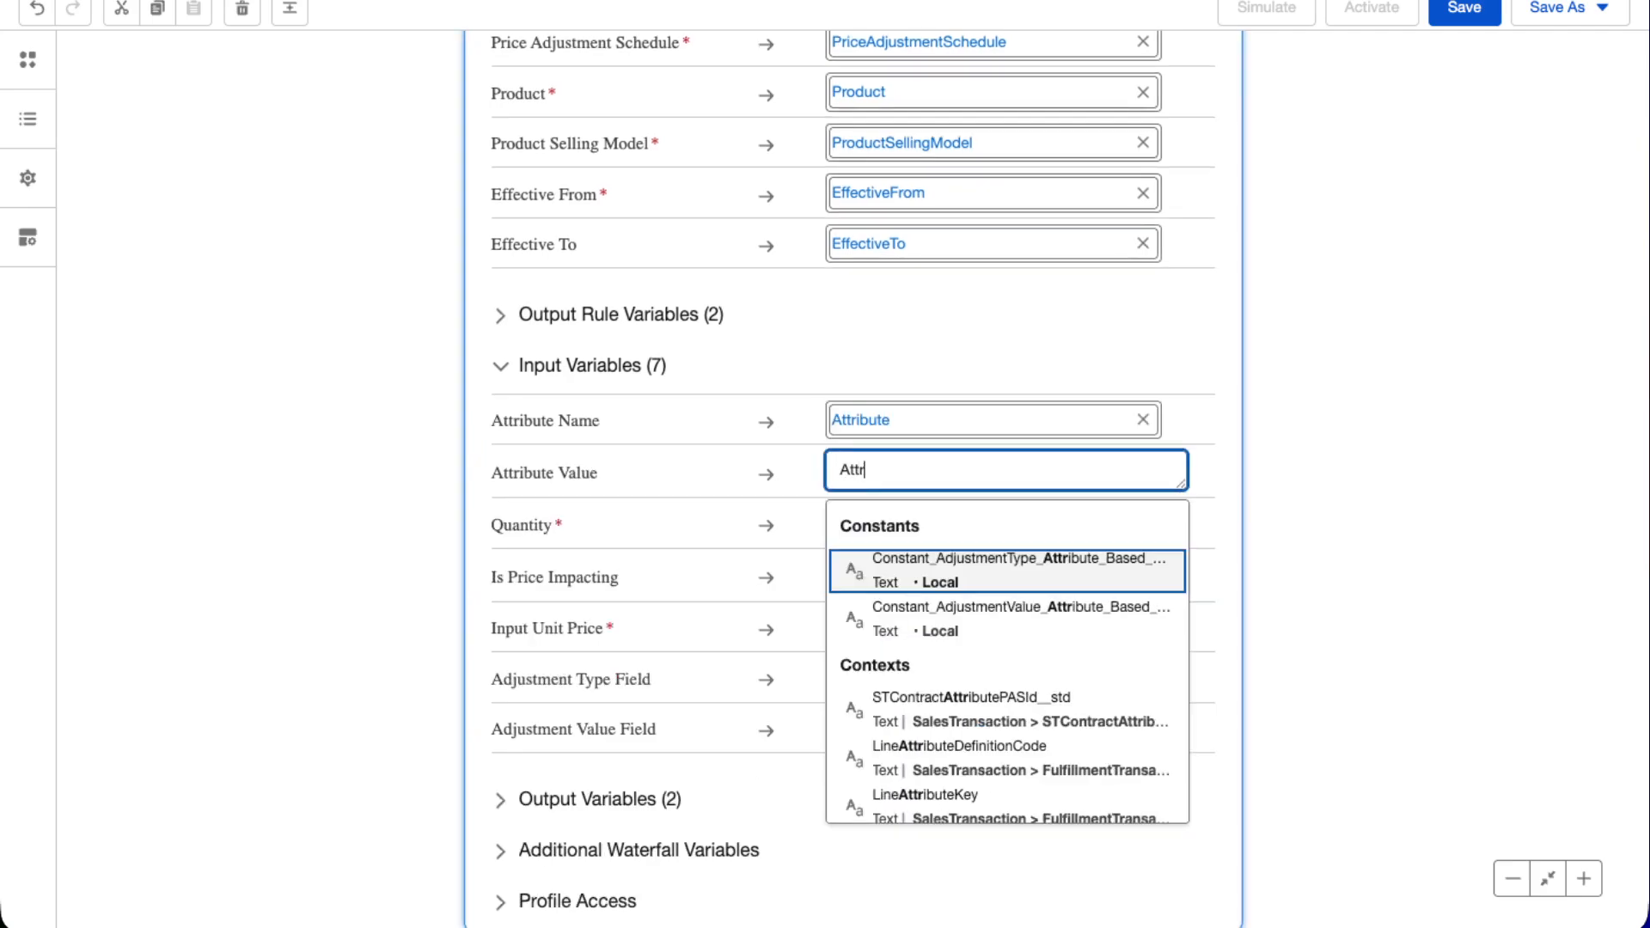
type("ibute")
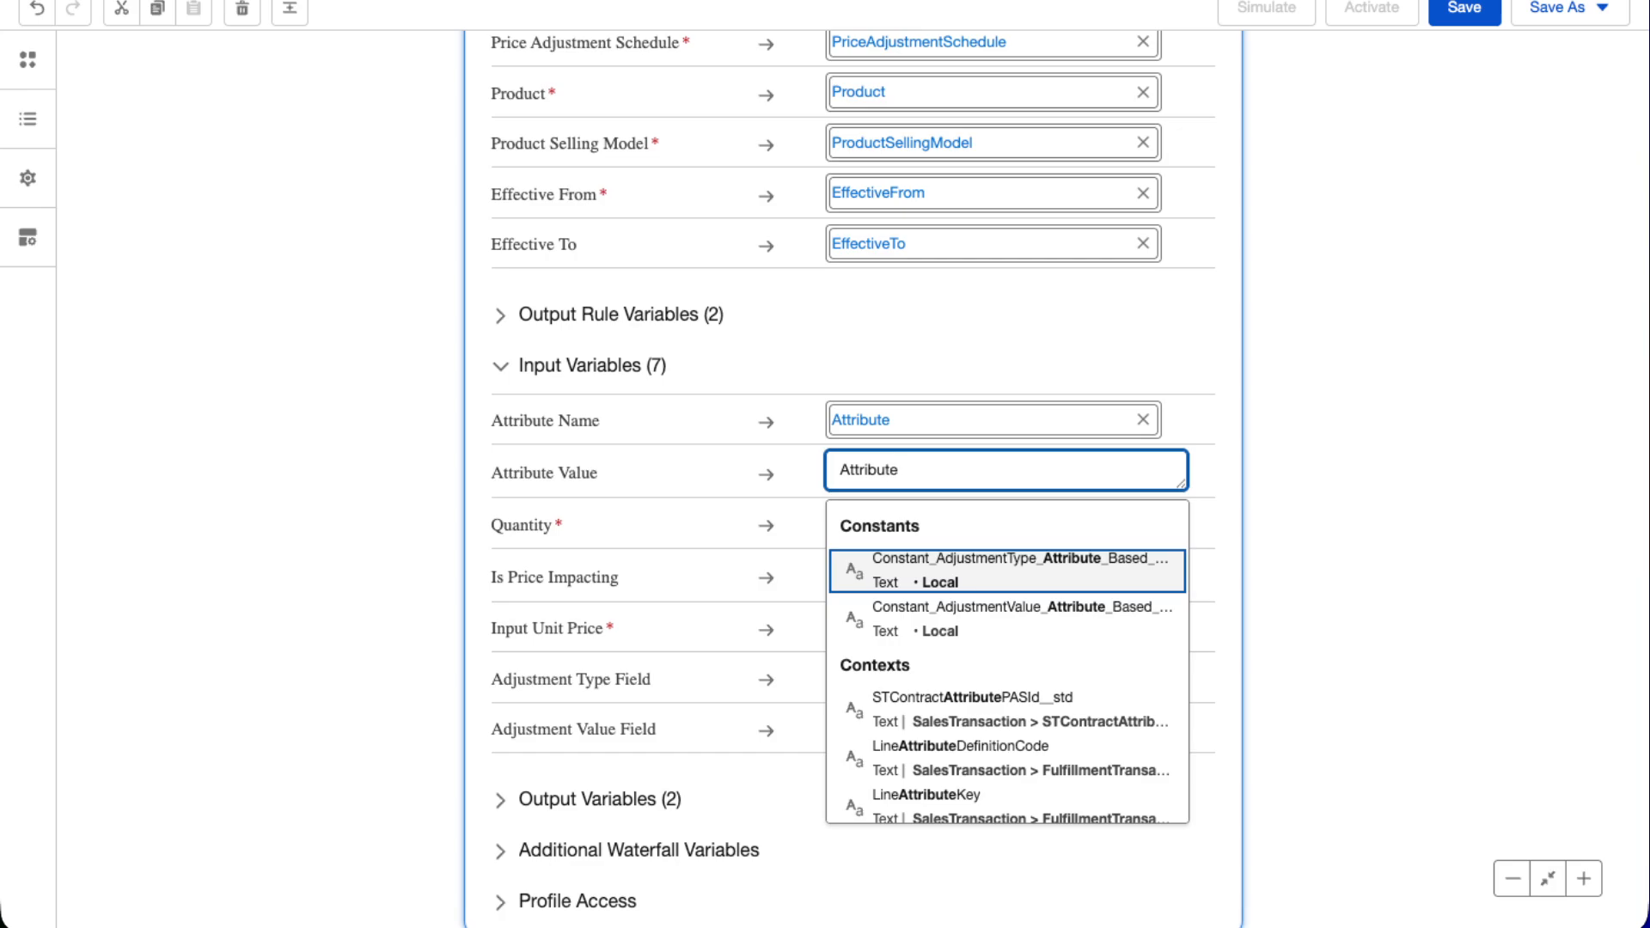
type("V")
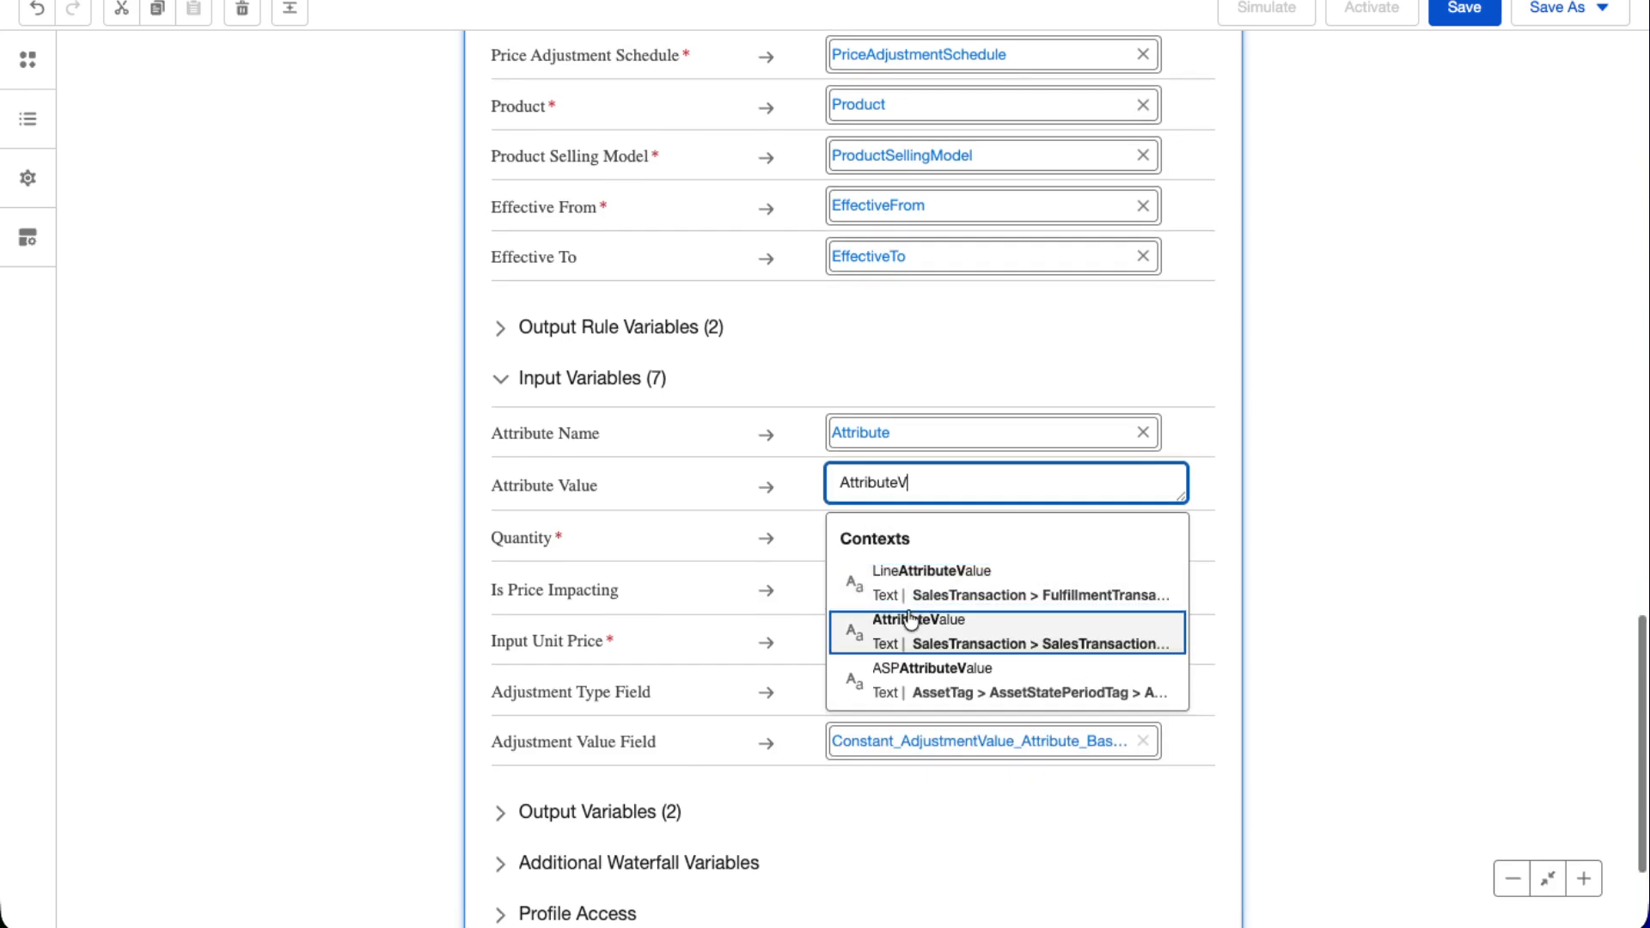
left_click(872, 620)
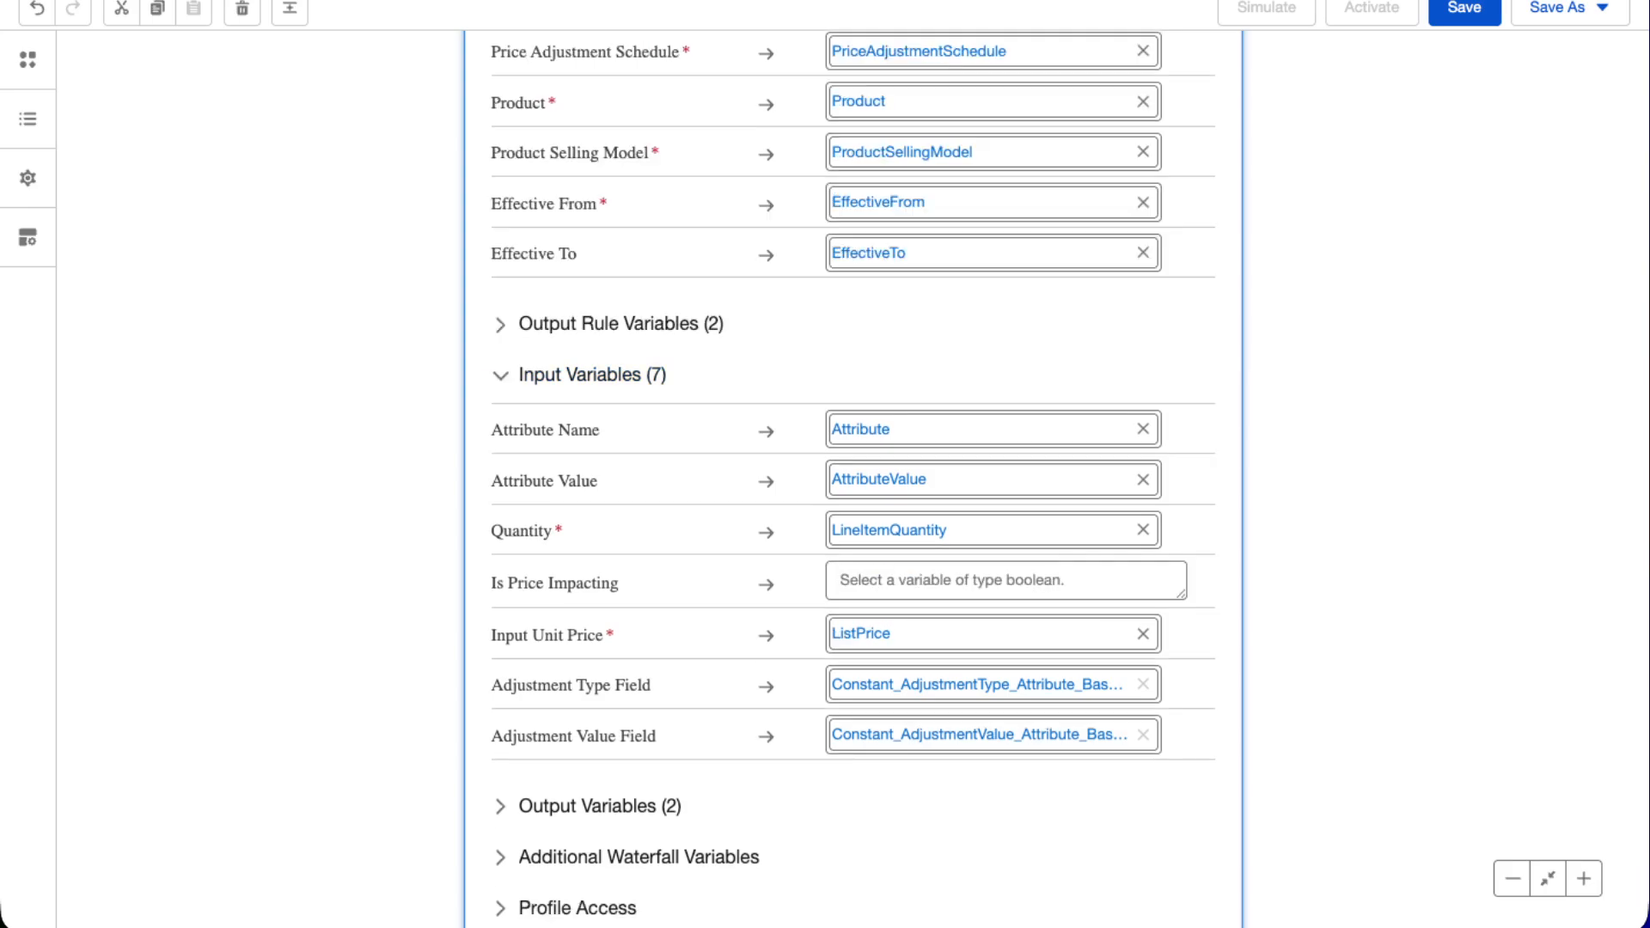
Map the Is Price Impacting input variable of the Attribute-Based Price element to PriceImpactingAttribute
left_click(873, 588)
type("PriceIma")
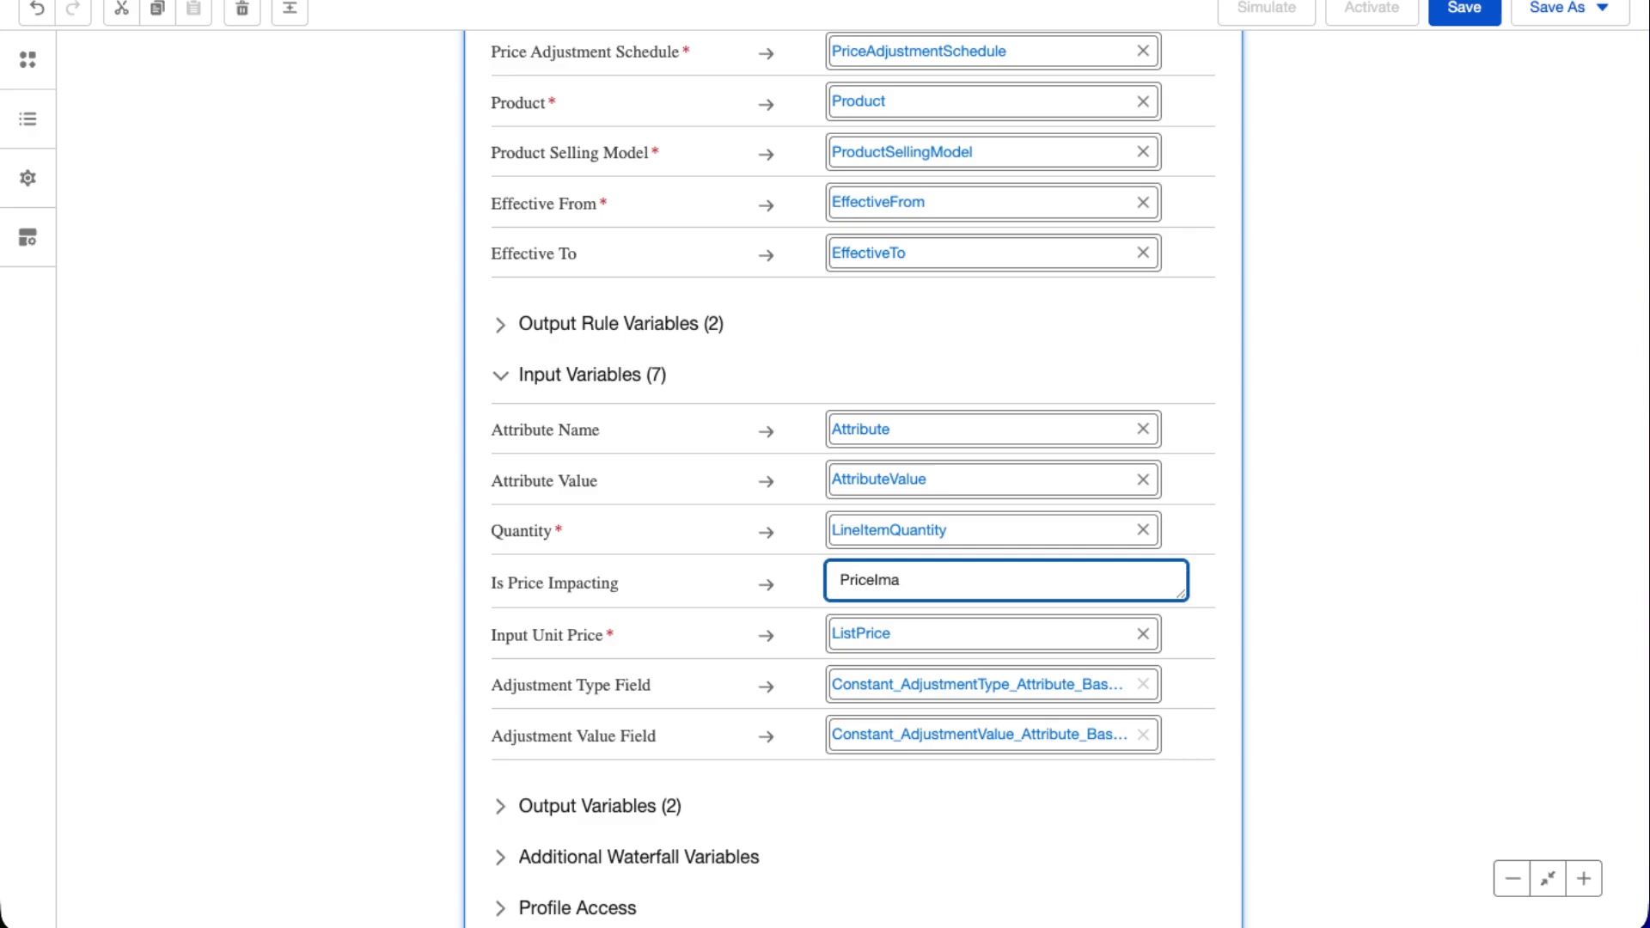
key("BackSpace")
key("BackSpace")
type("m")
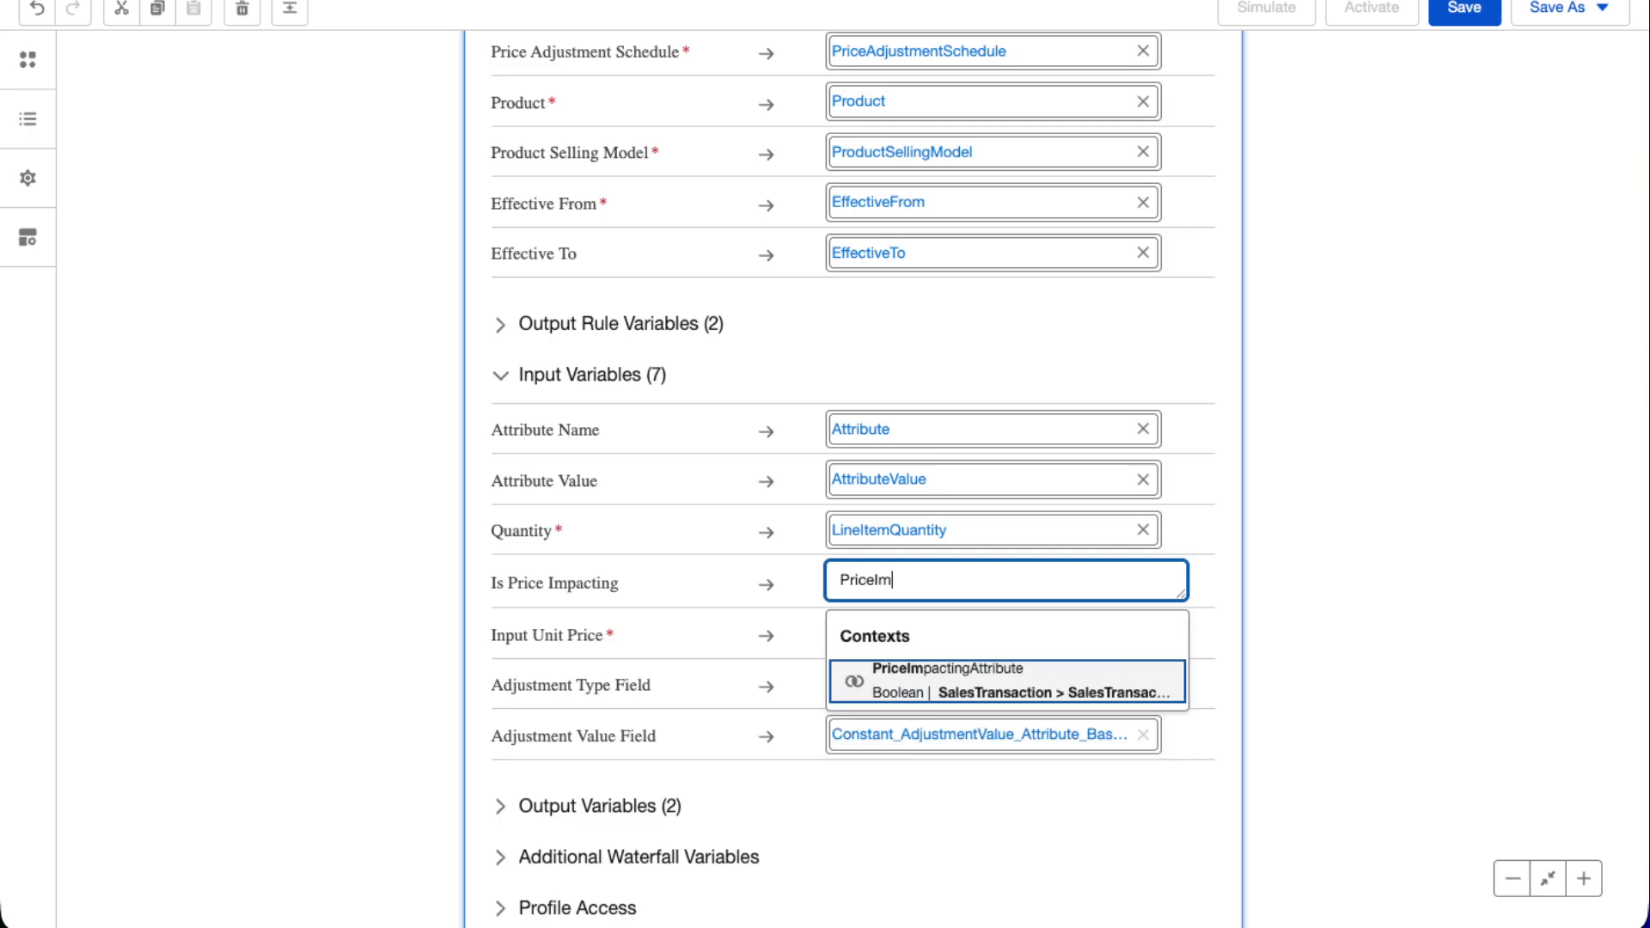
left_click(884, 683)
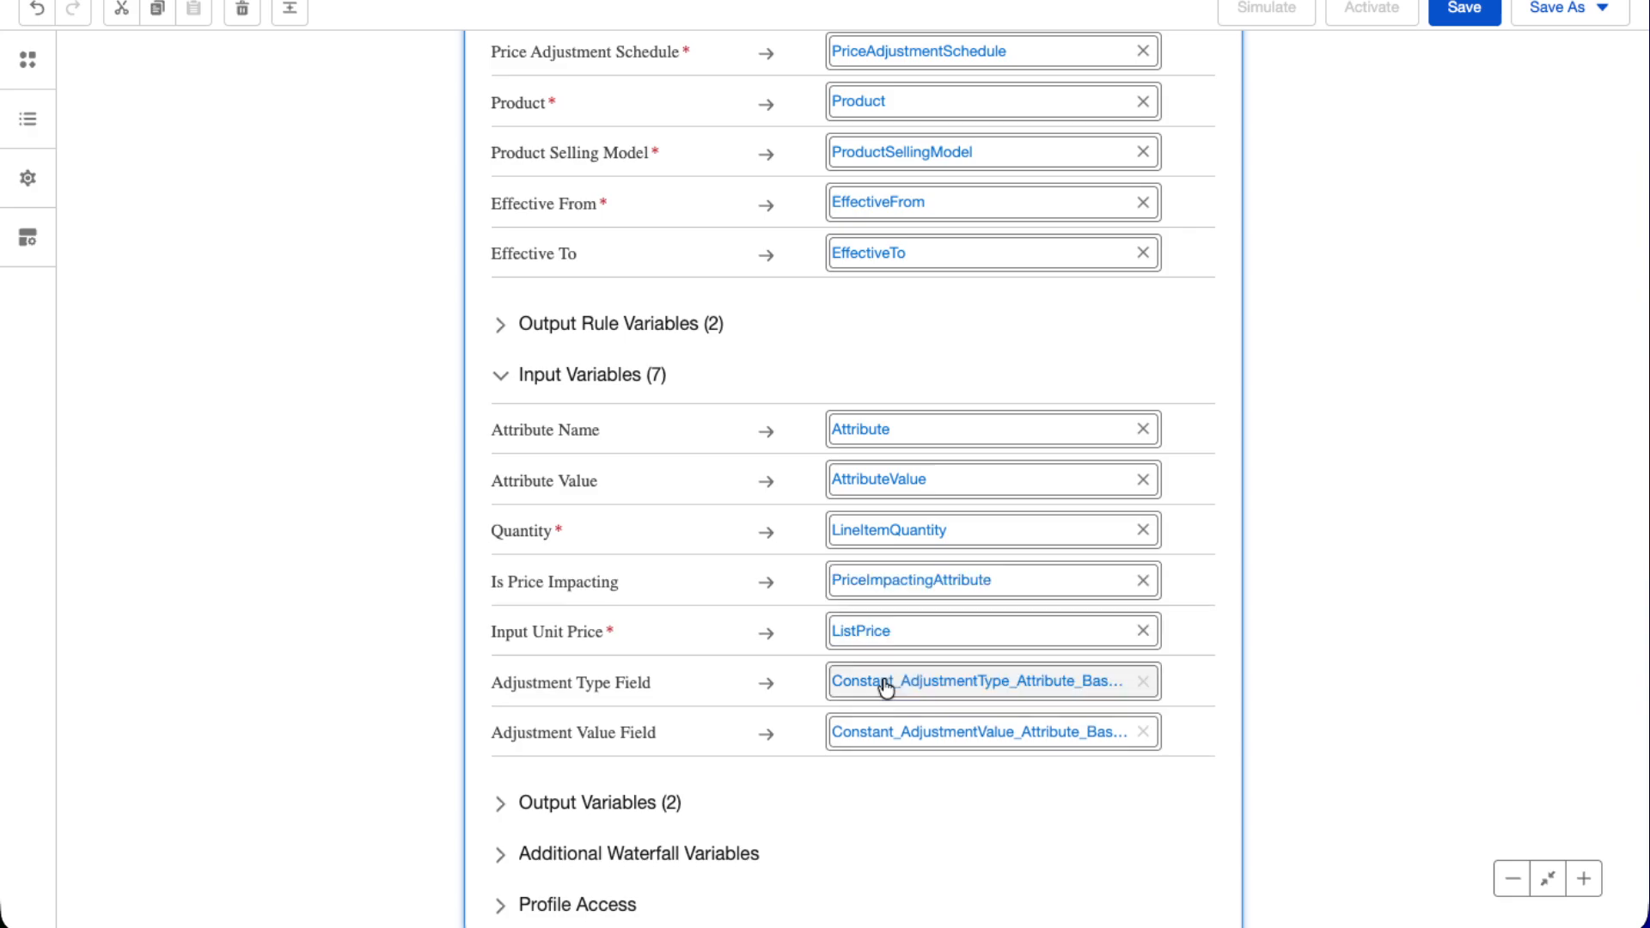
Replace the variable mapped to Input Unit Price in the Attribute-Based Price element with NetUnitPrice
left_click(1142, 634)
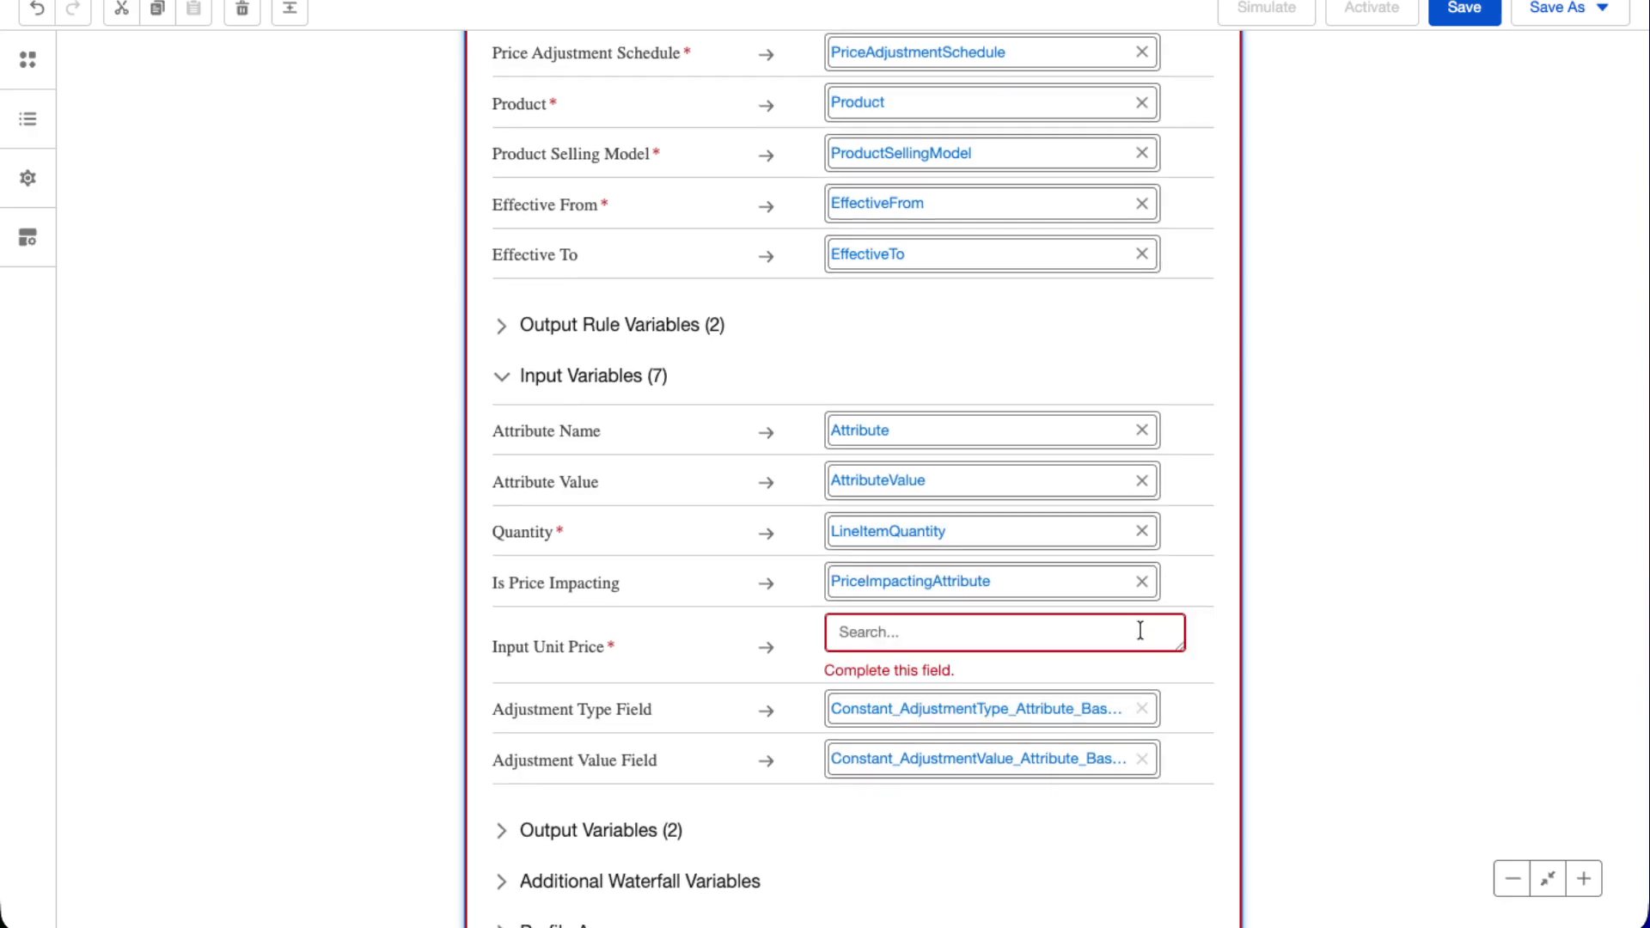
left_click(1140, 631)
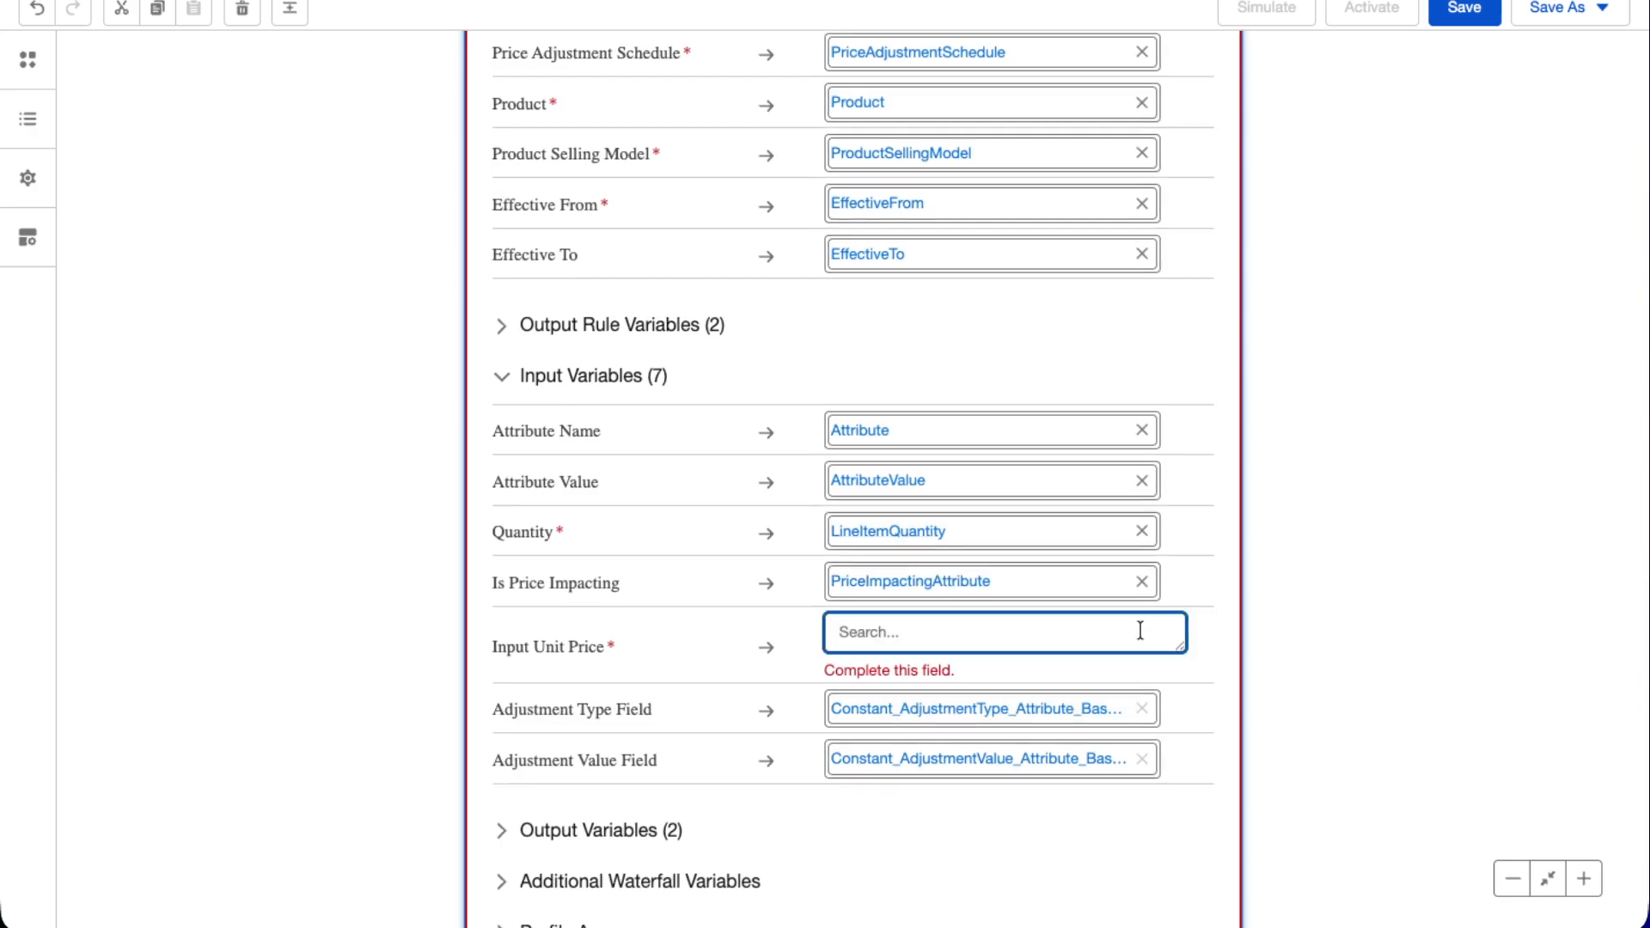
type("netUnitP")
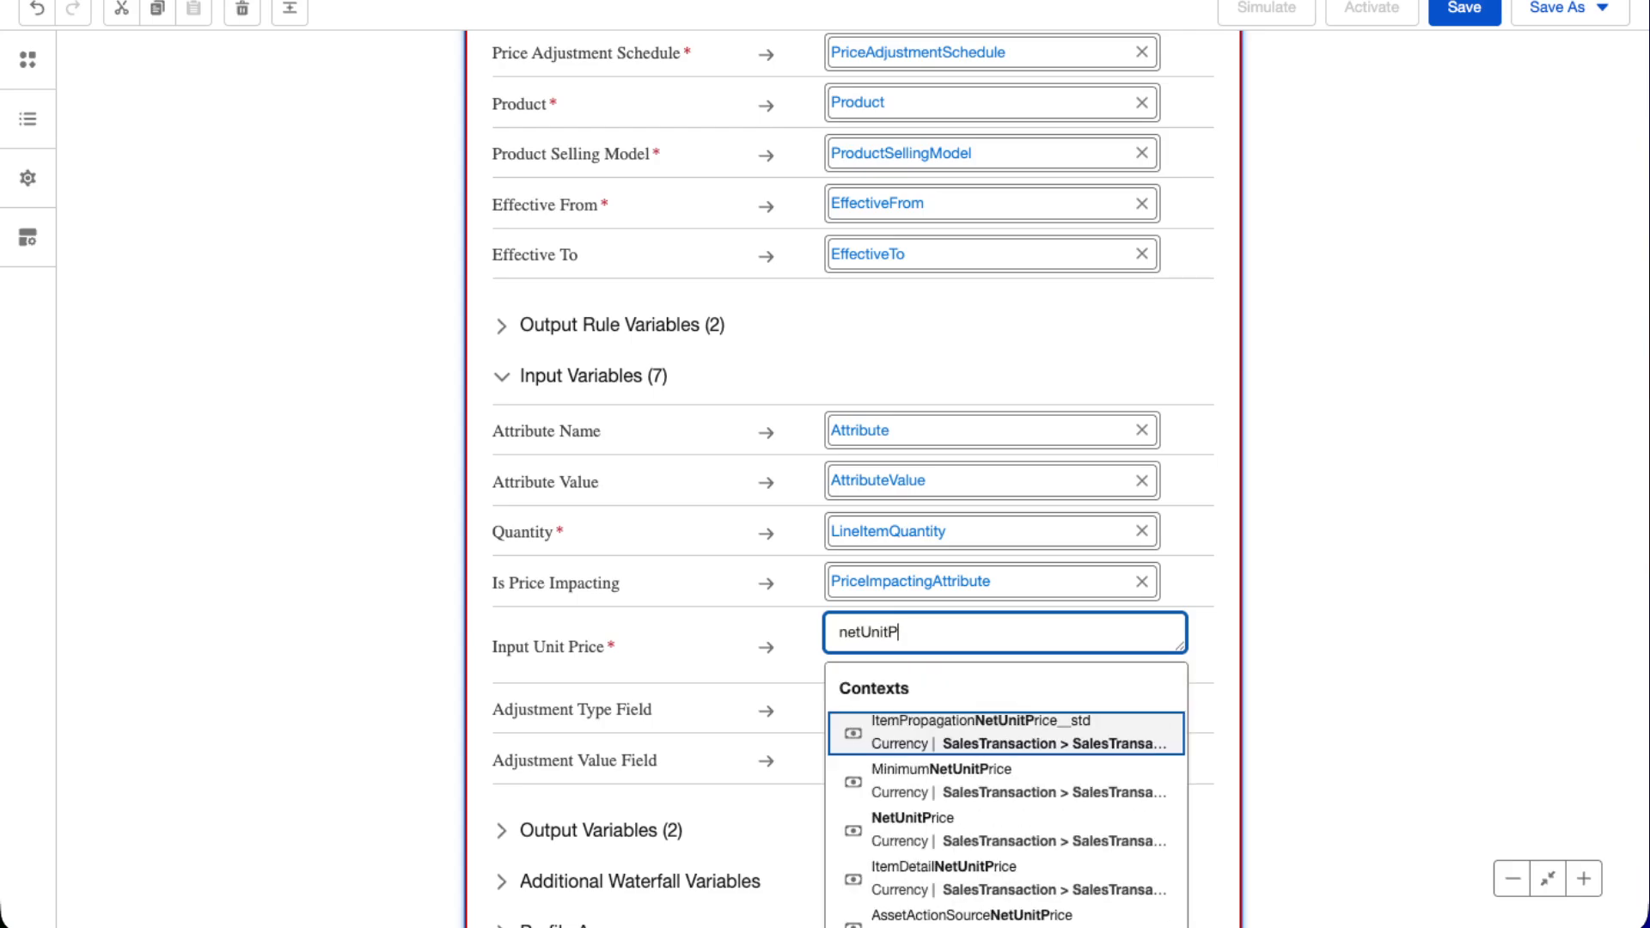
type("rice")
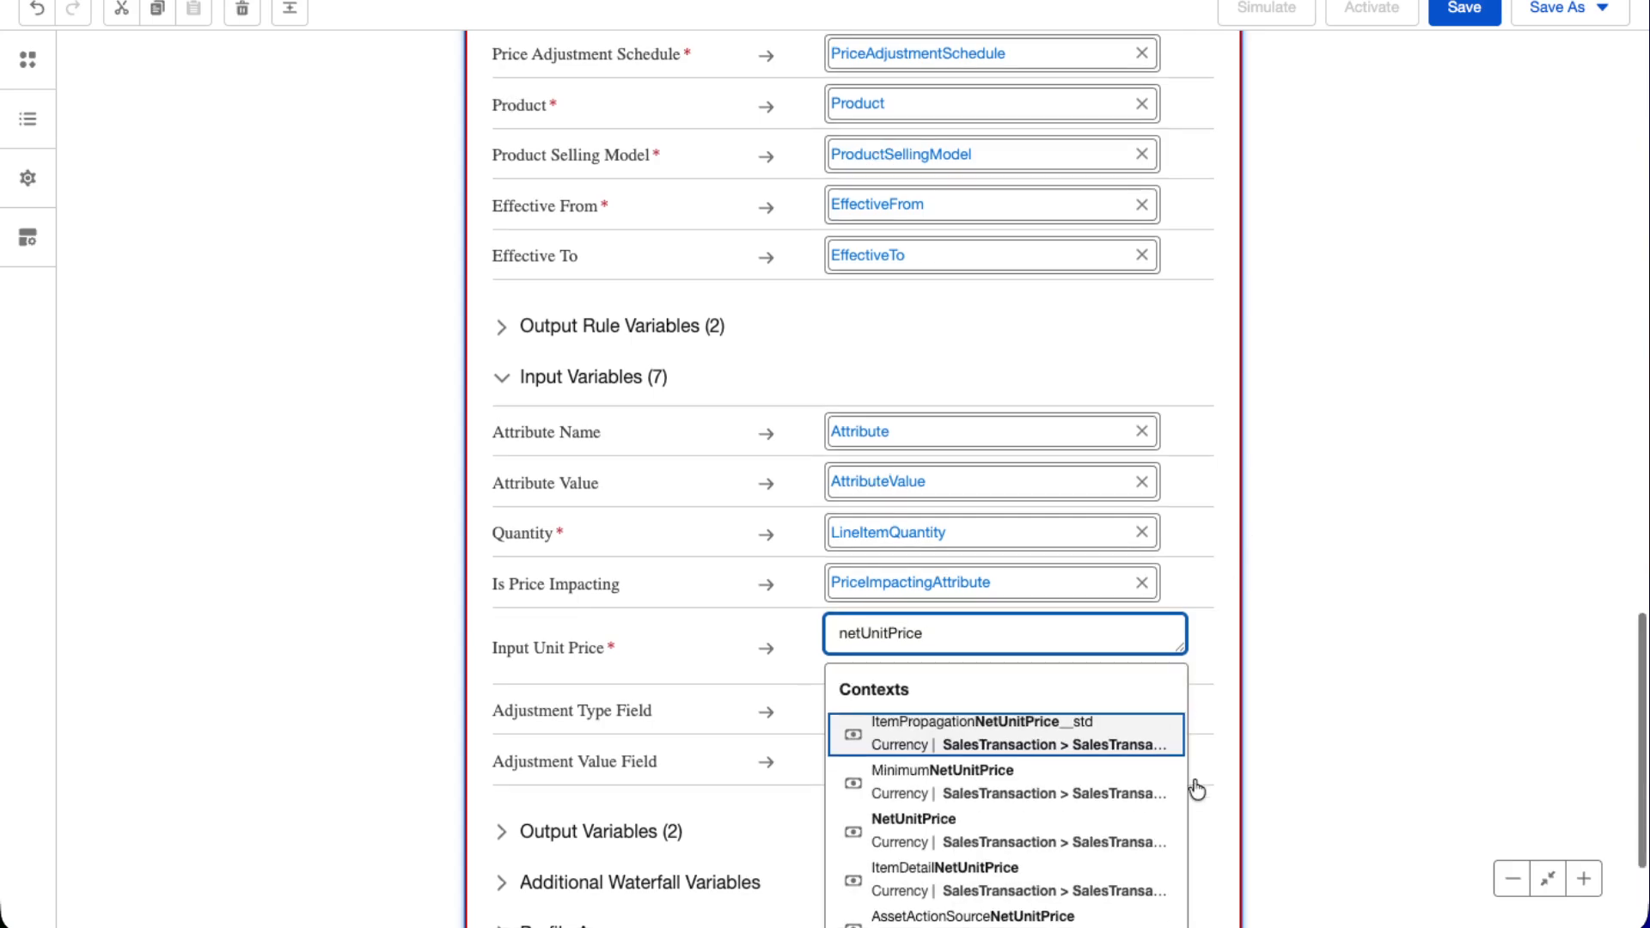
scroll(980, 784, "down", 2)
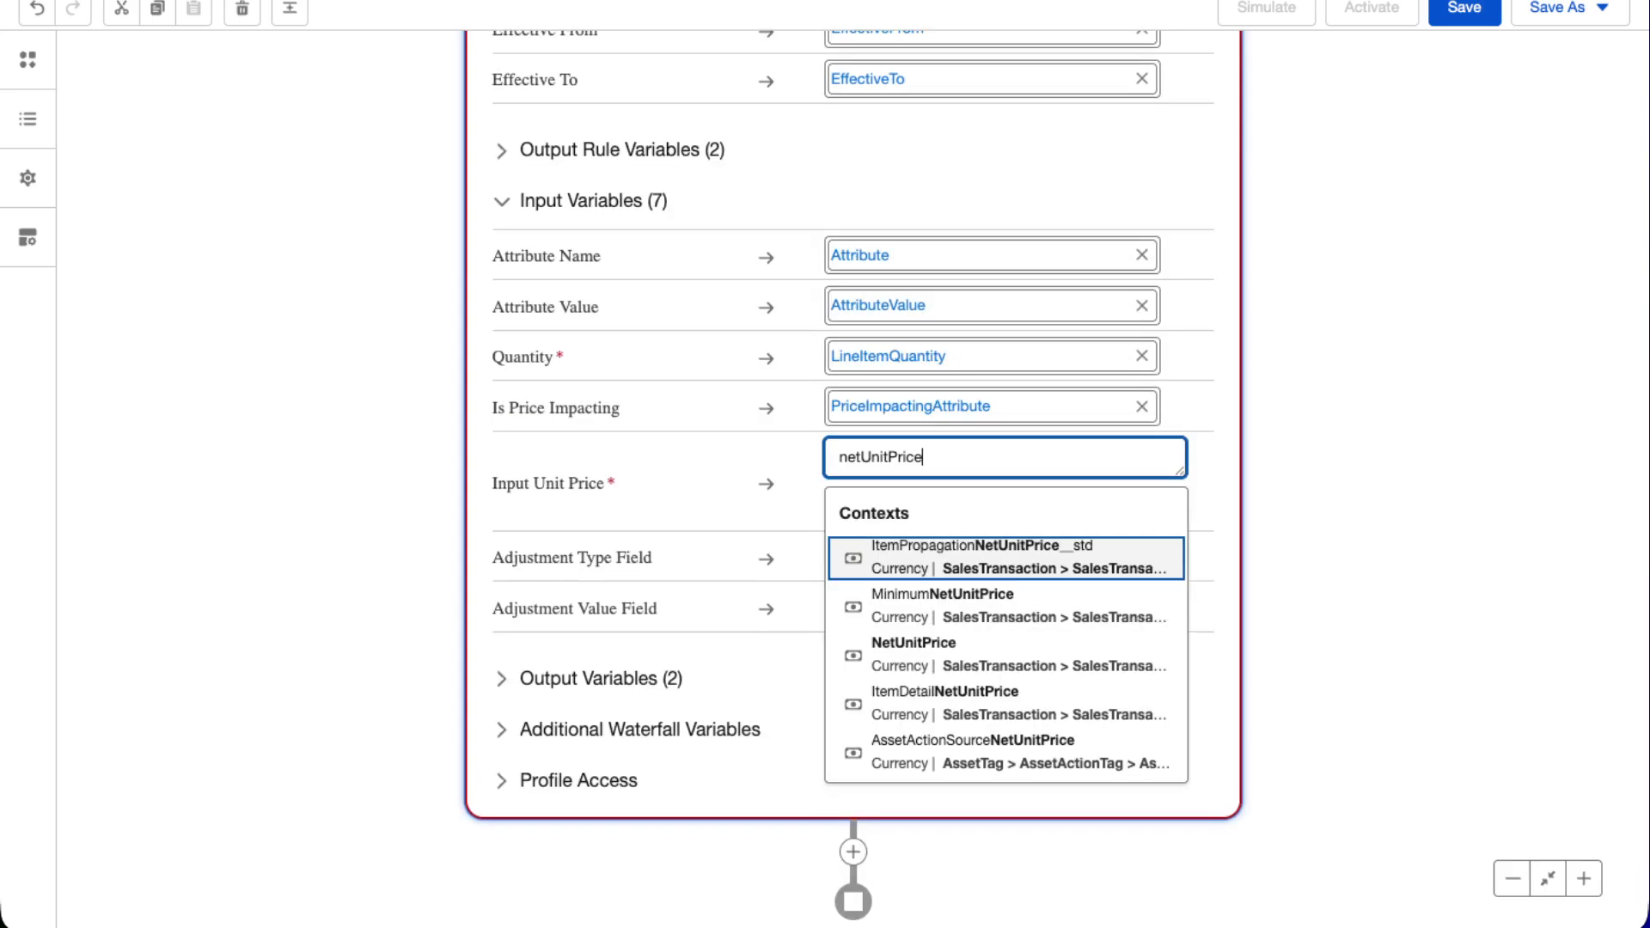
key("ctrl+a")
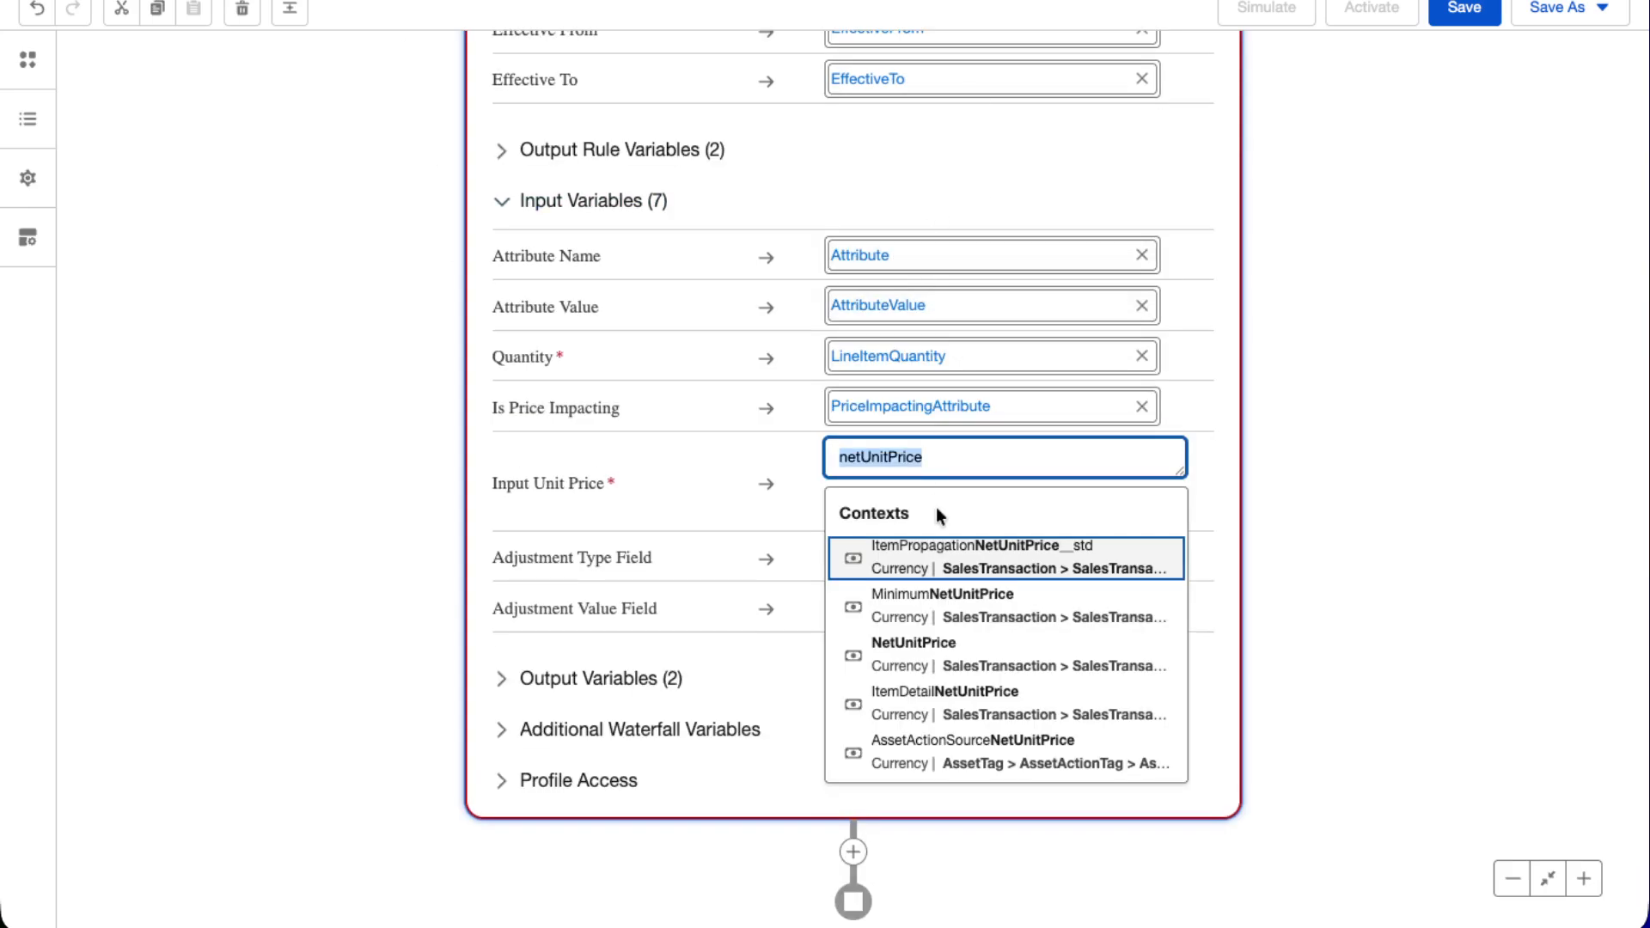
type("Net")
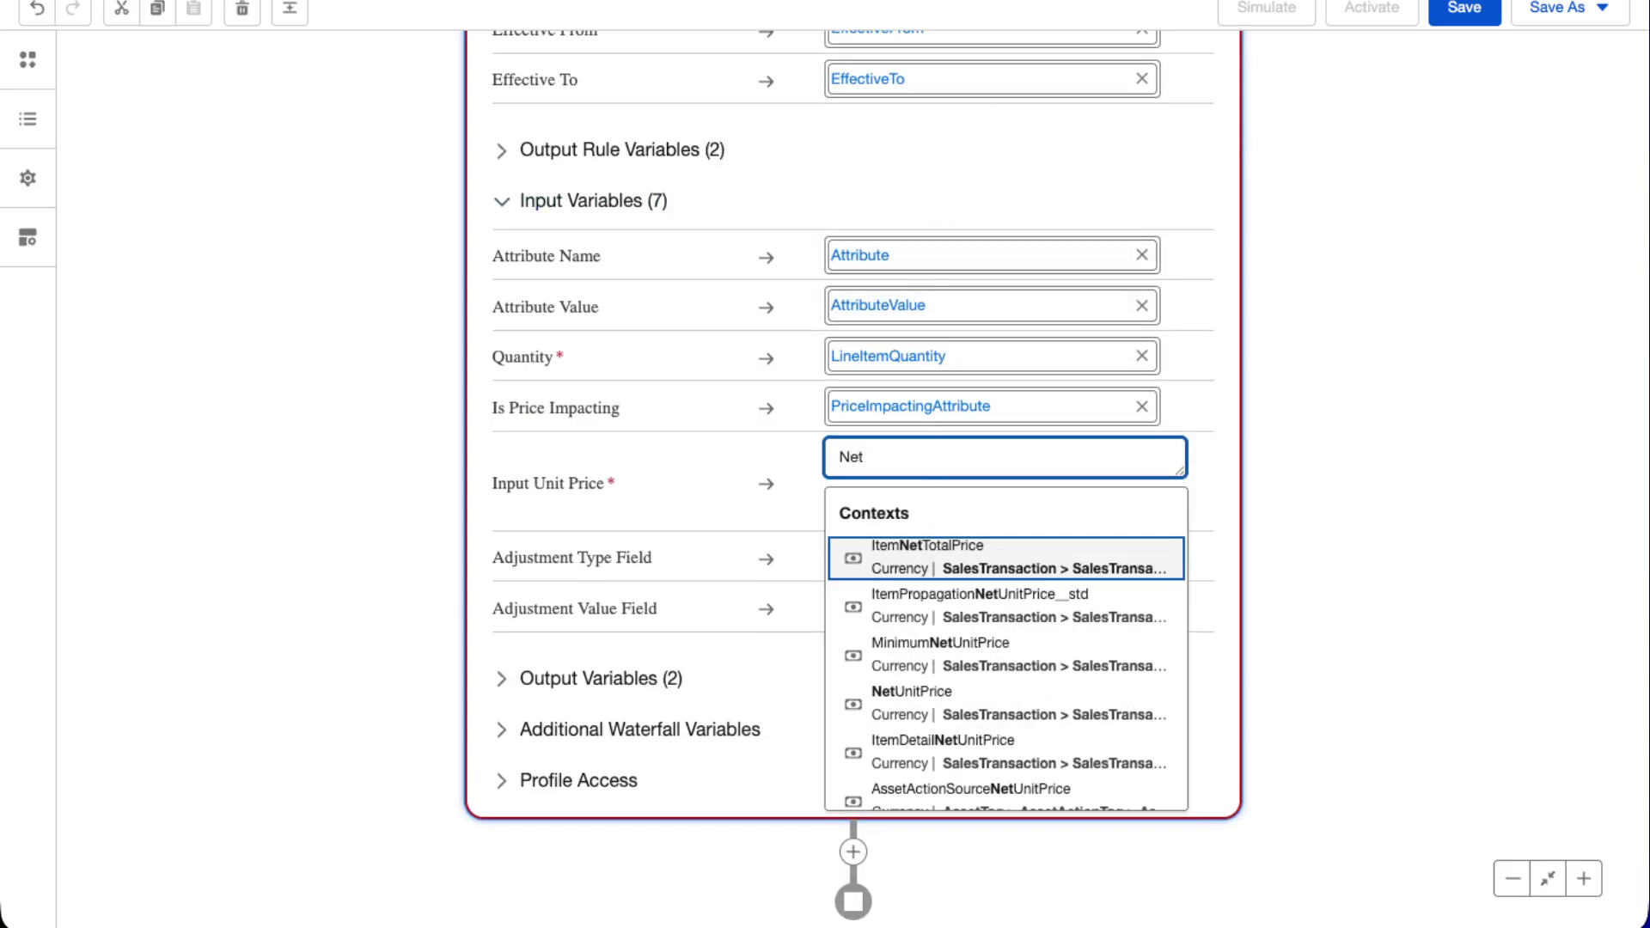
type("UnitPrice")
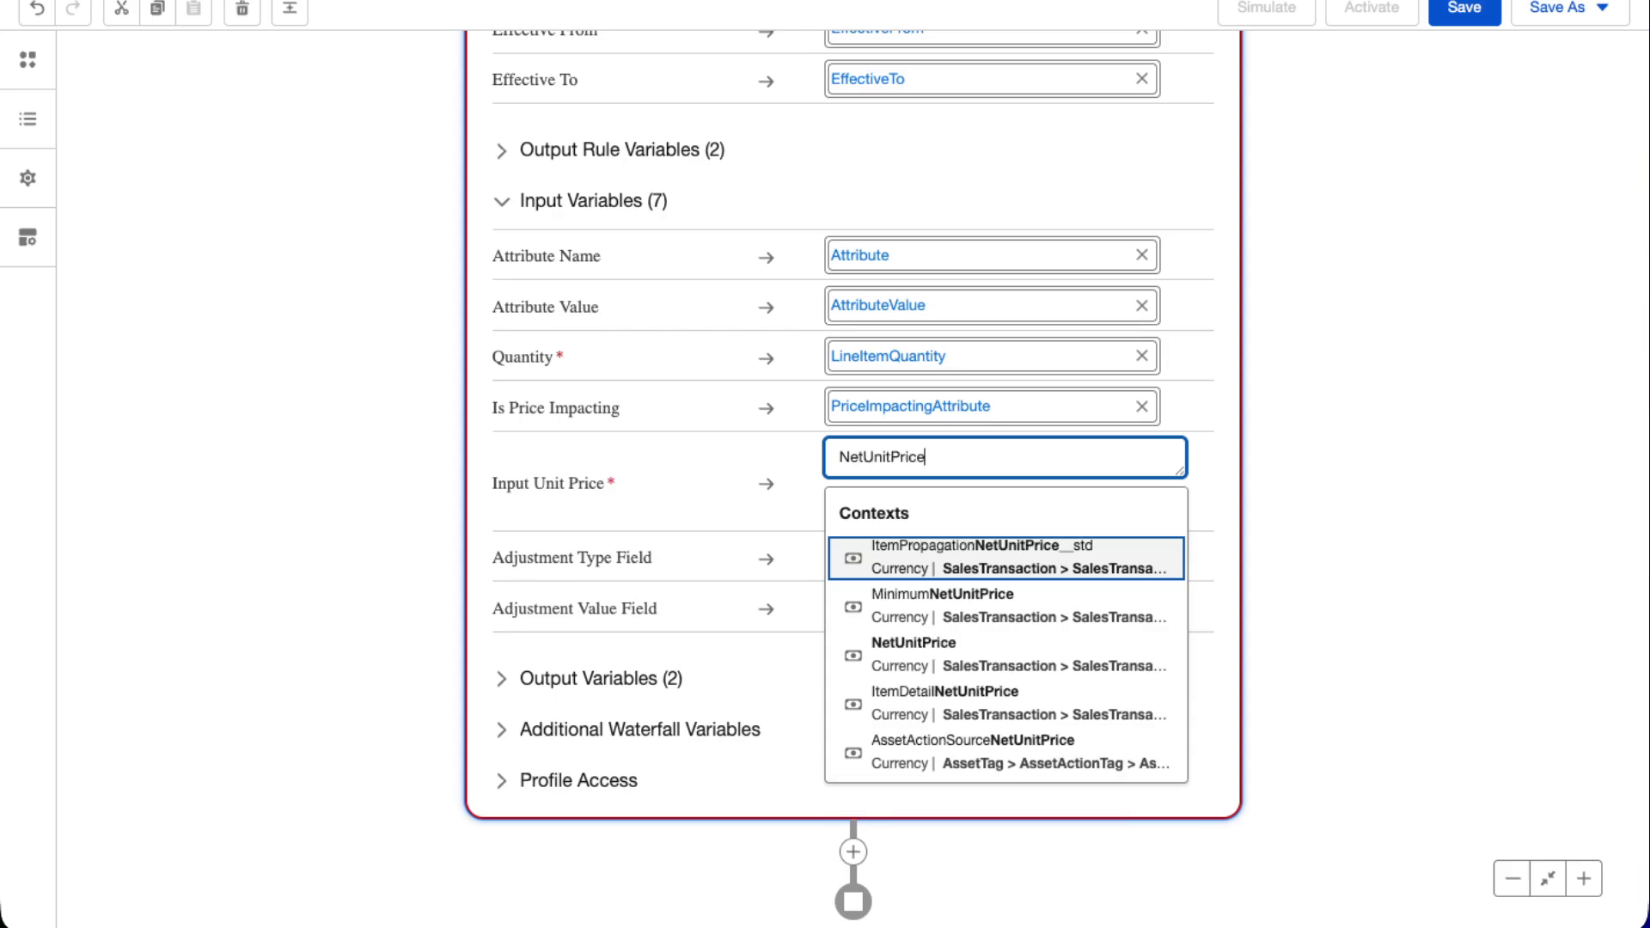
left_click(895, 664)
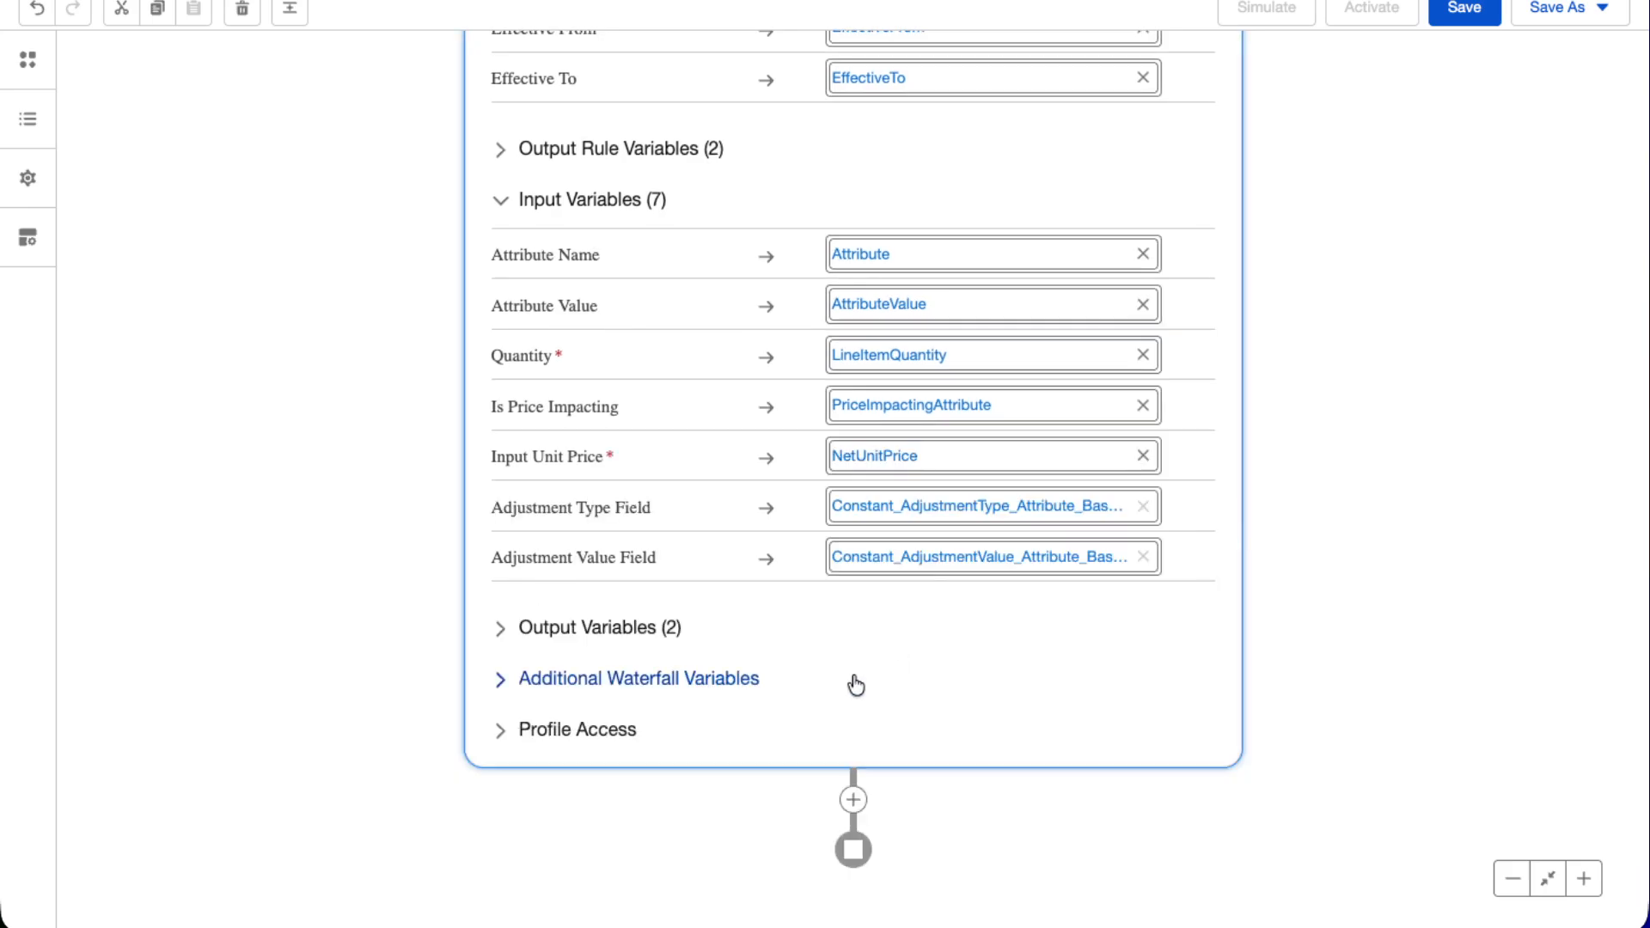
Check the List Price element above the Attribute-Based Price element and save the pricing procedure
scroll(957, 456, "up", 15)
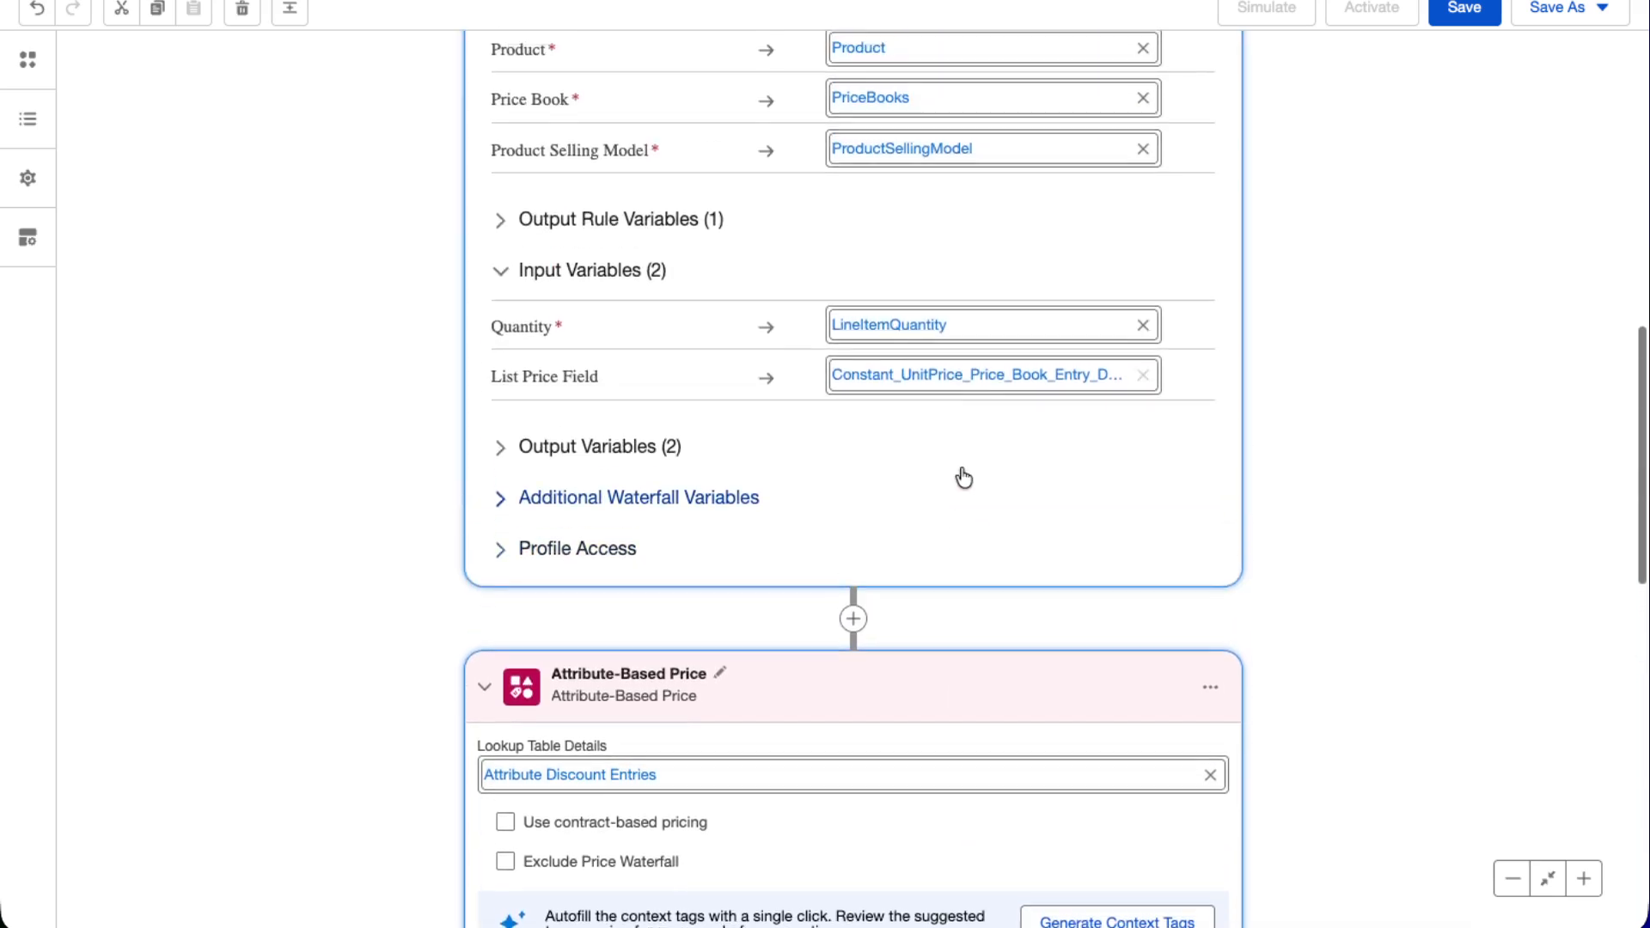
scroll(961, 512, "down", 3)
scroll(731, 473, "down", 1)
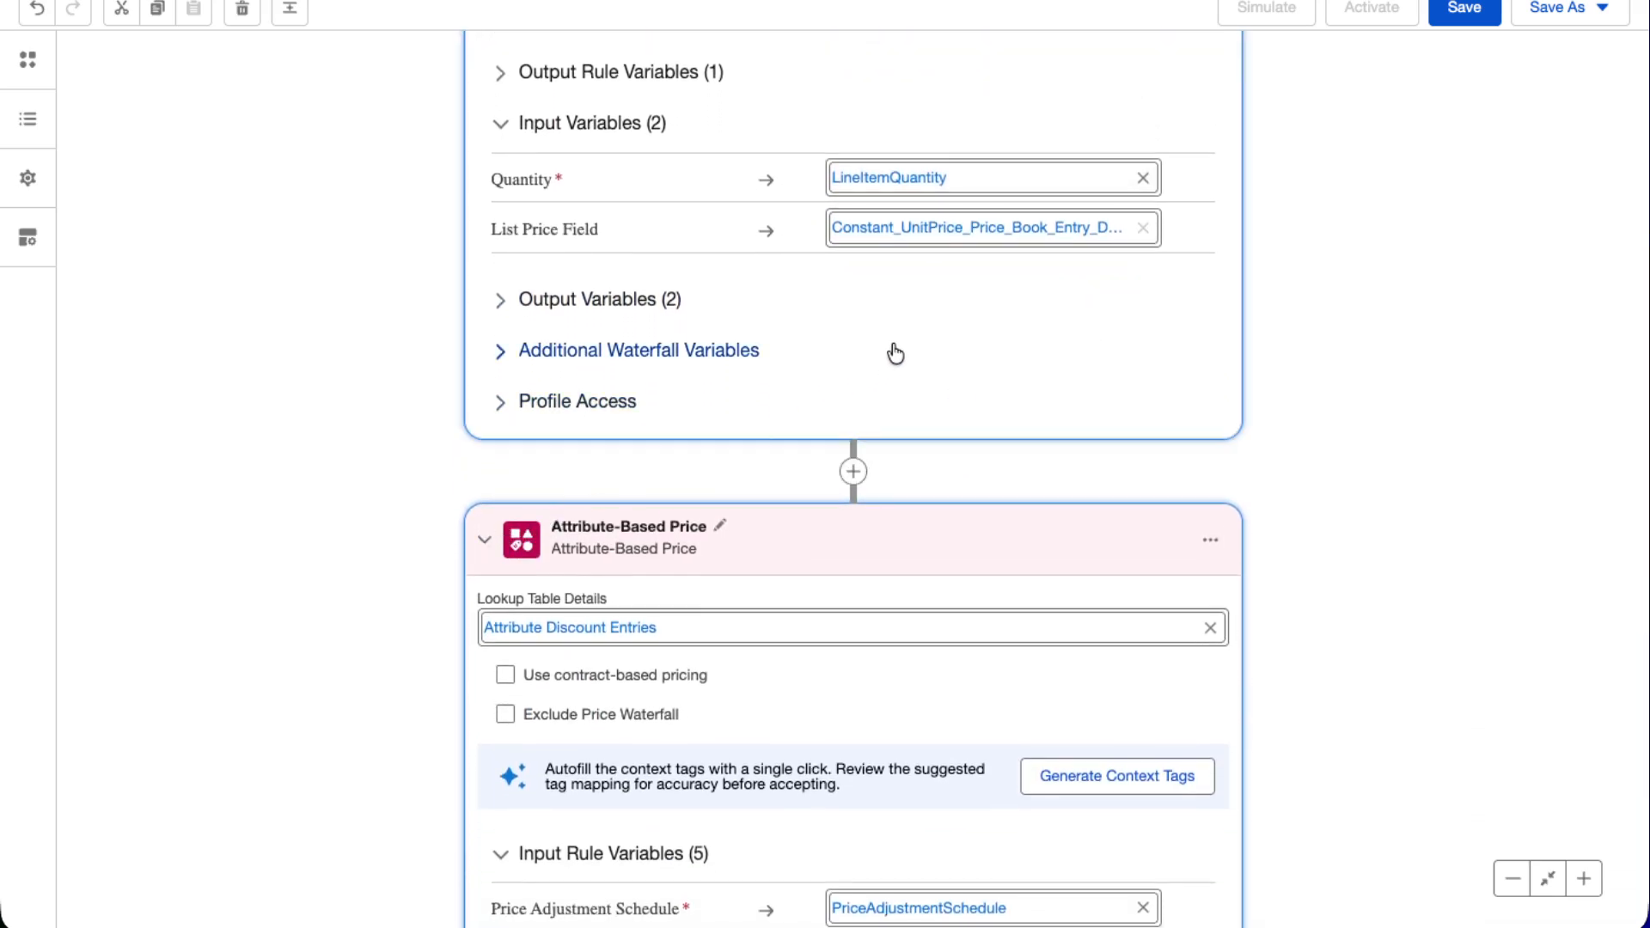
left_click(1454, 21)
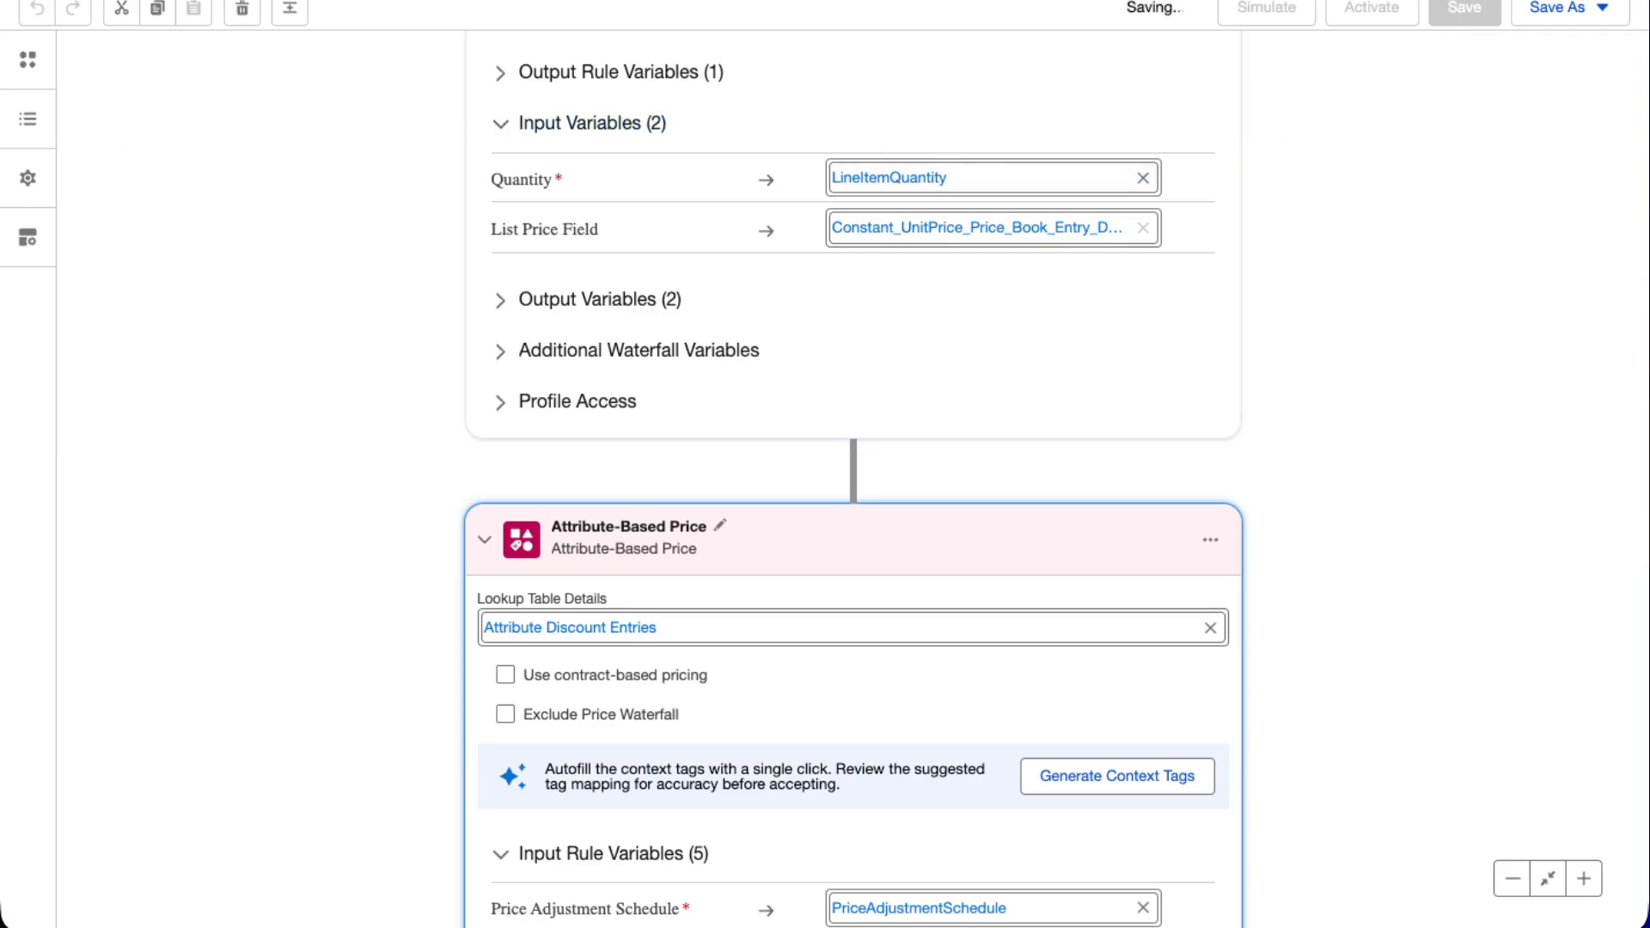
Recheck the Attribute-Based Price element's mappings, then save the pricing procedure again and activate it
scroll(852, 480, "down", 2)
scroll(428, 678, "down", 5)
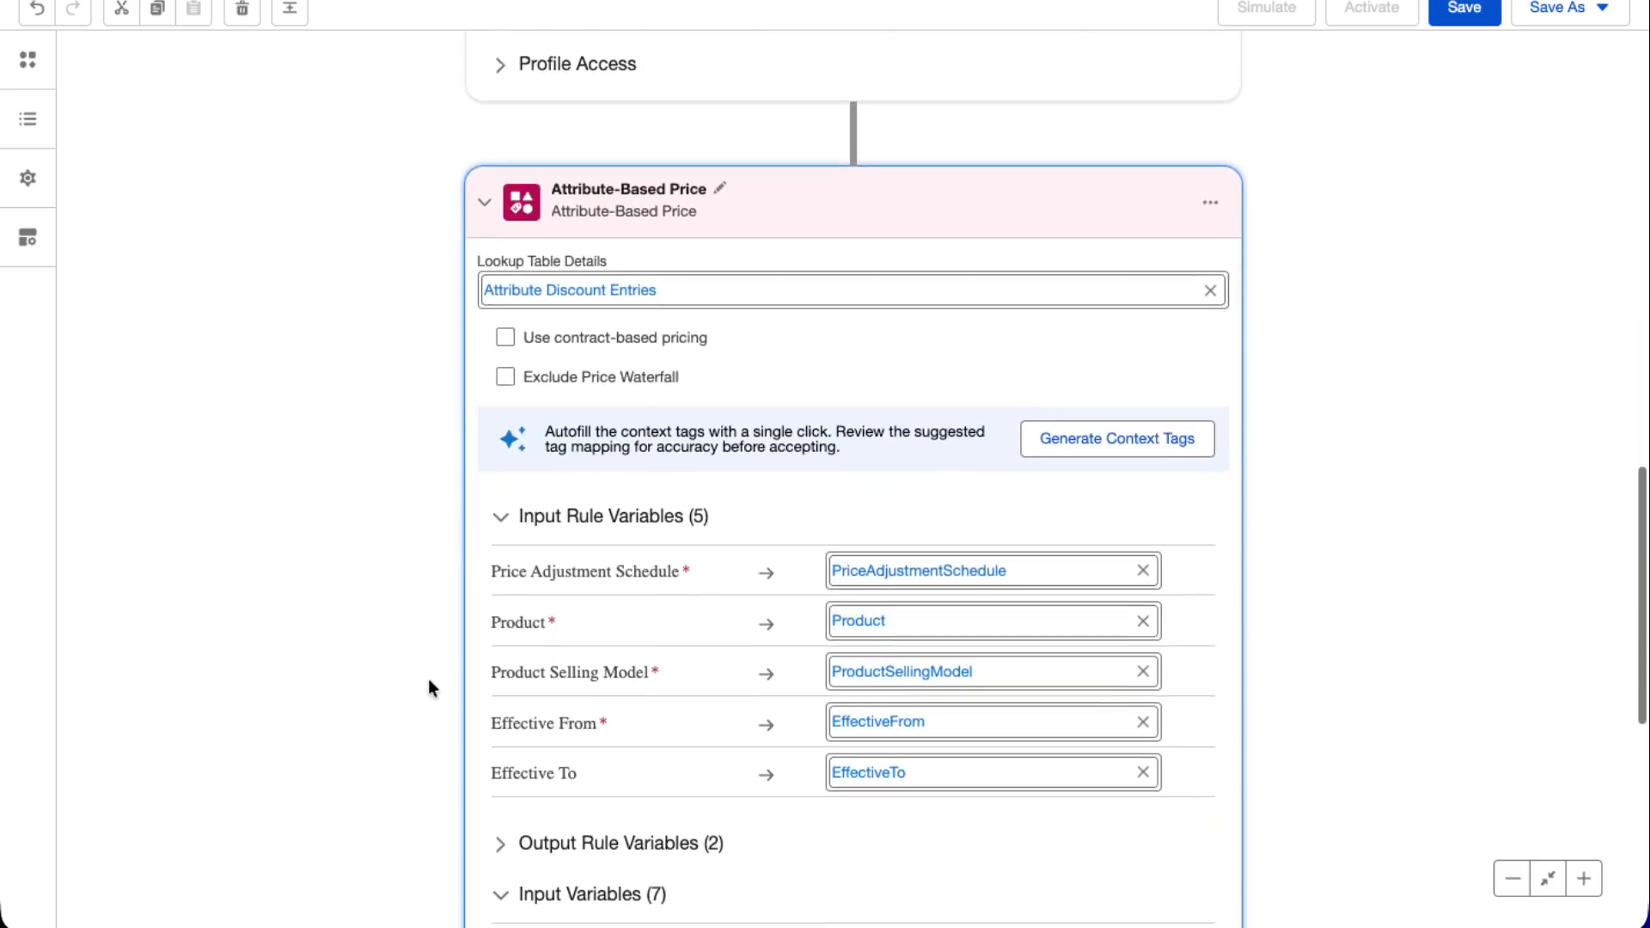
scroll(606, 712, "down", 6)
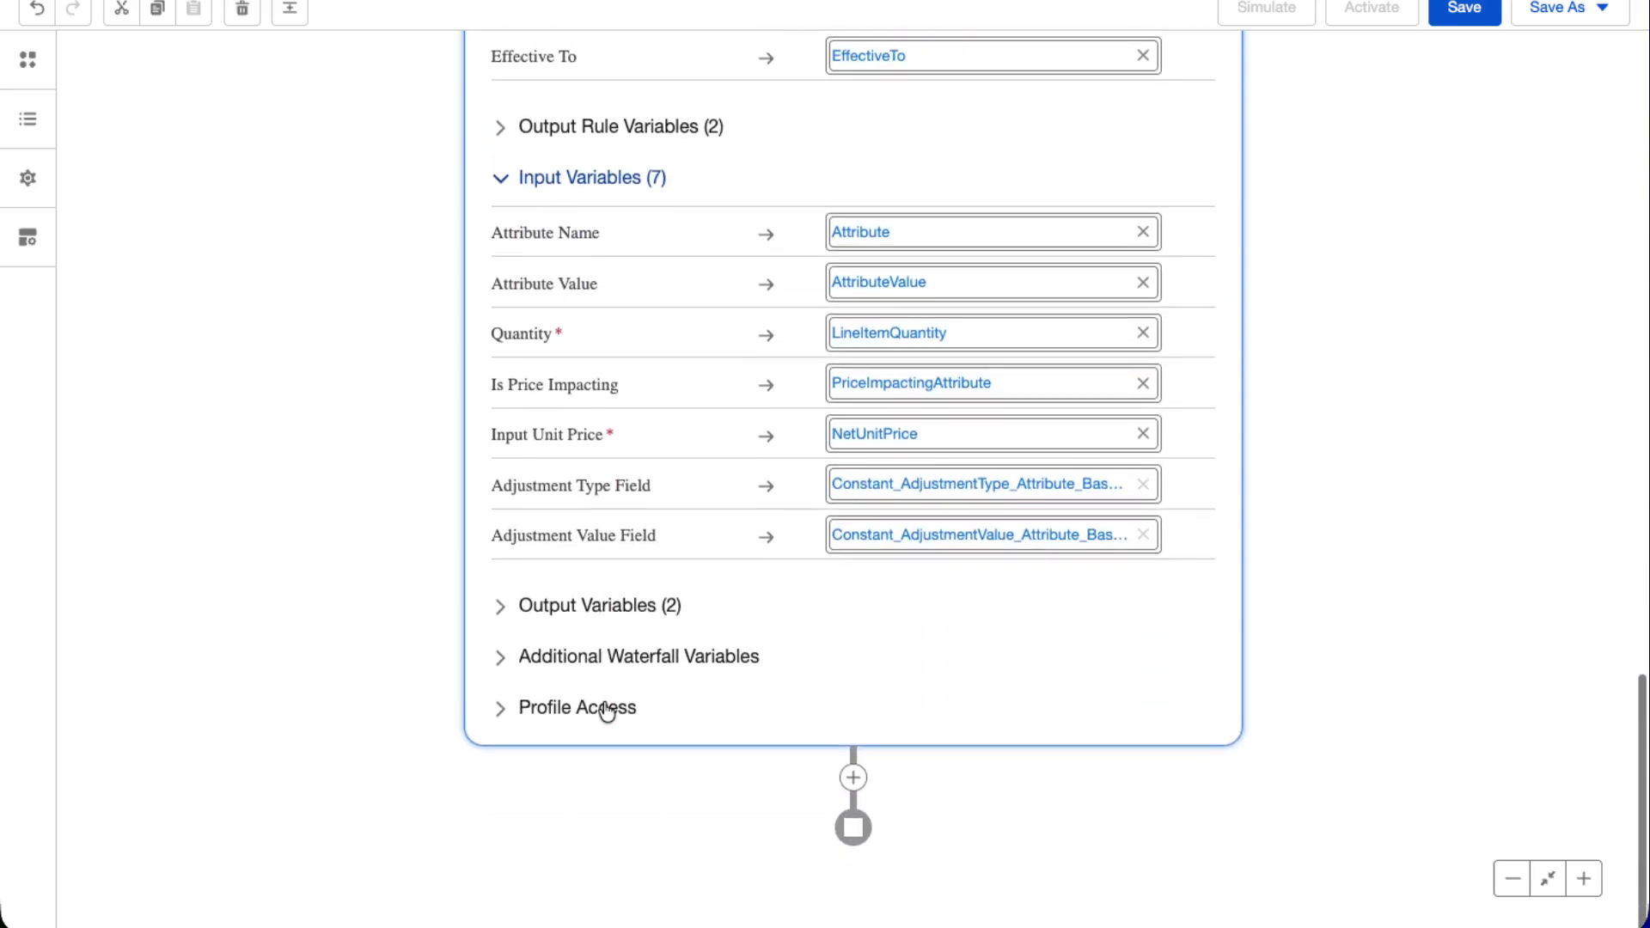
scroll(605, 712, "up", 12)
scroll(606, 712, "up", 4)
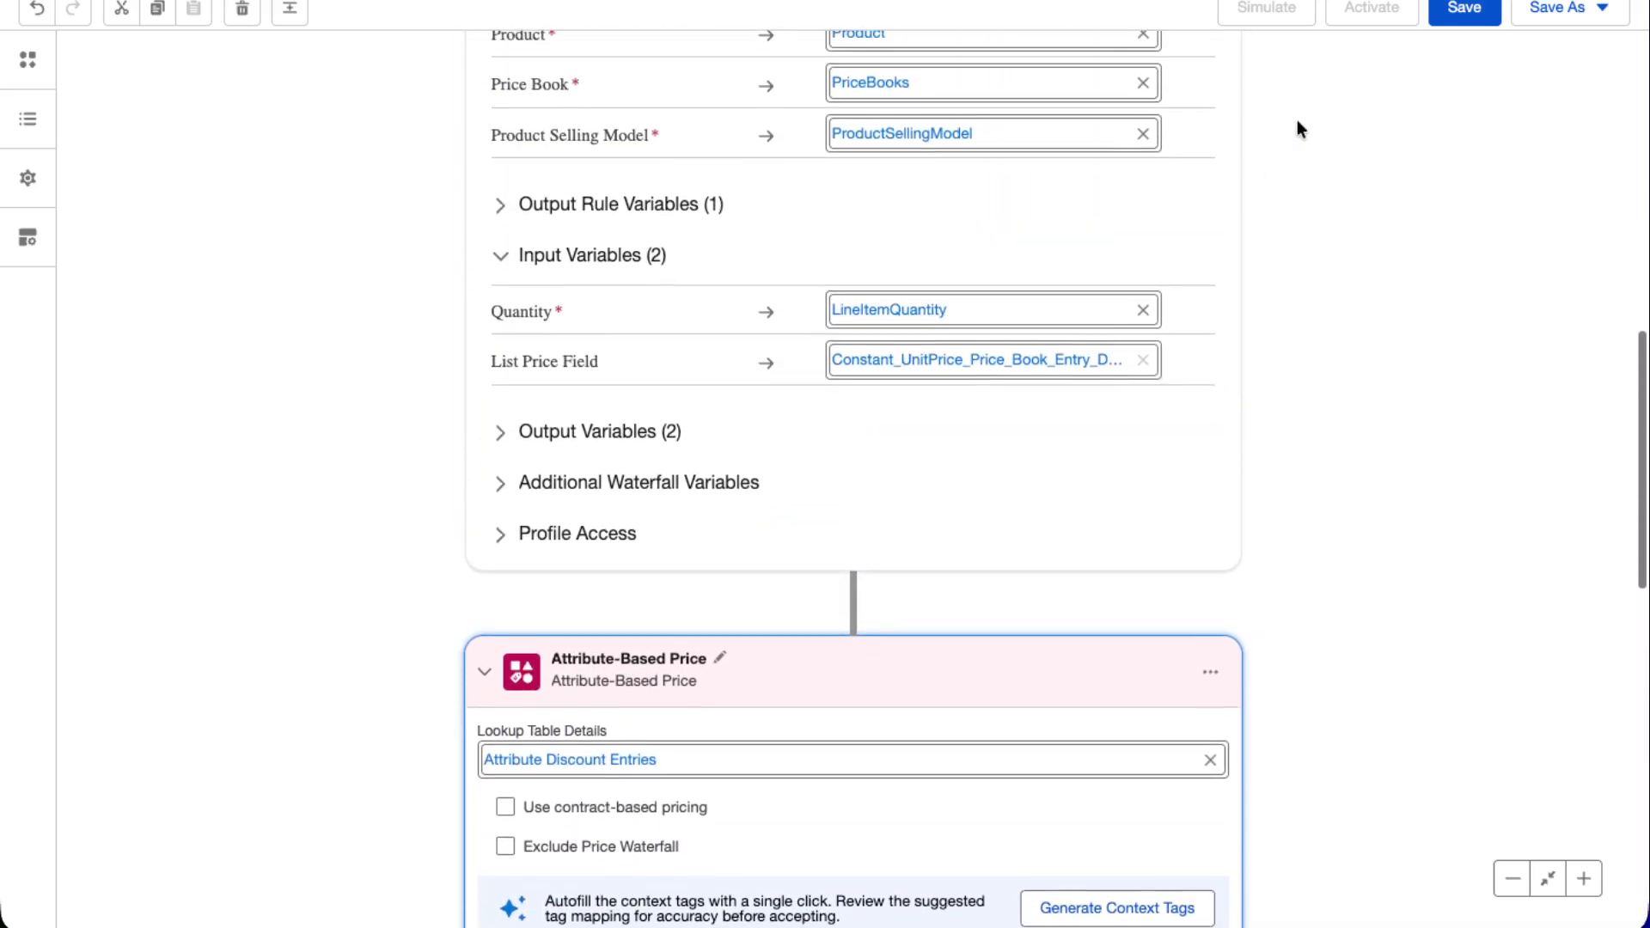
left_click(1453, 17)
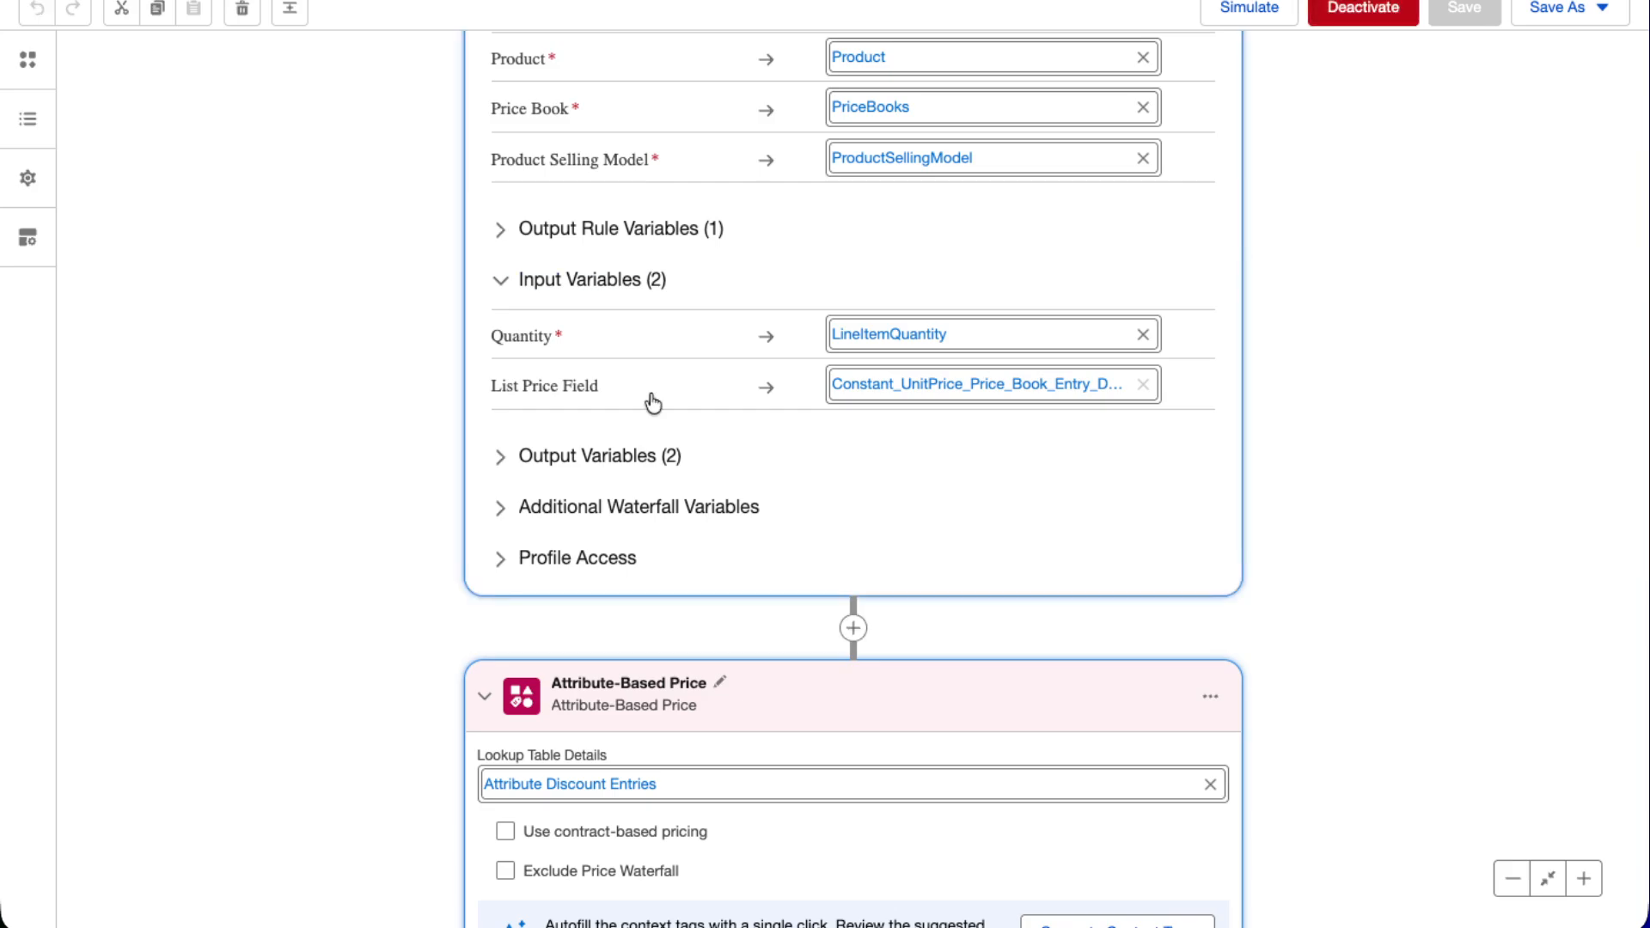
Compare the Attribute-Based Price element's Input Rule Variables and Input Variables with those of the reference procedure
scroll(574, 393, "down", 9)
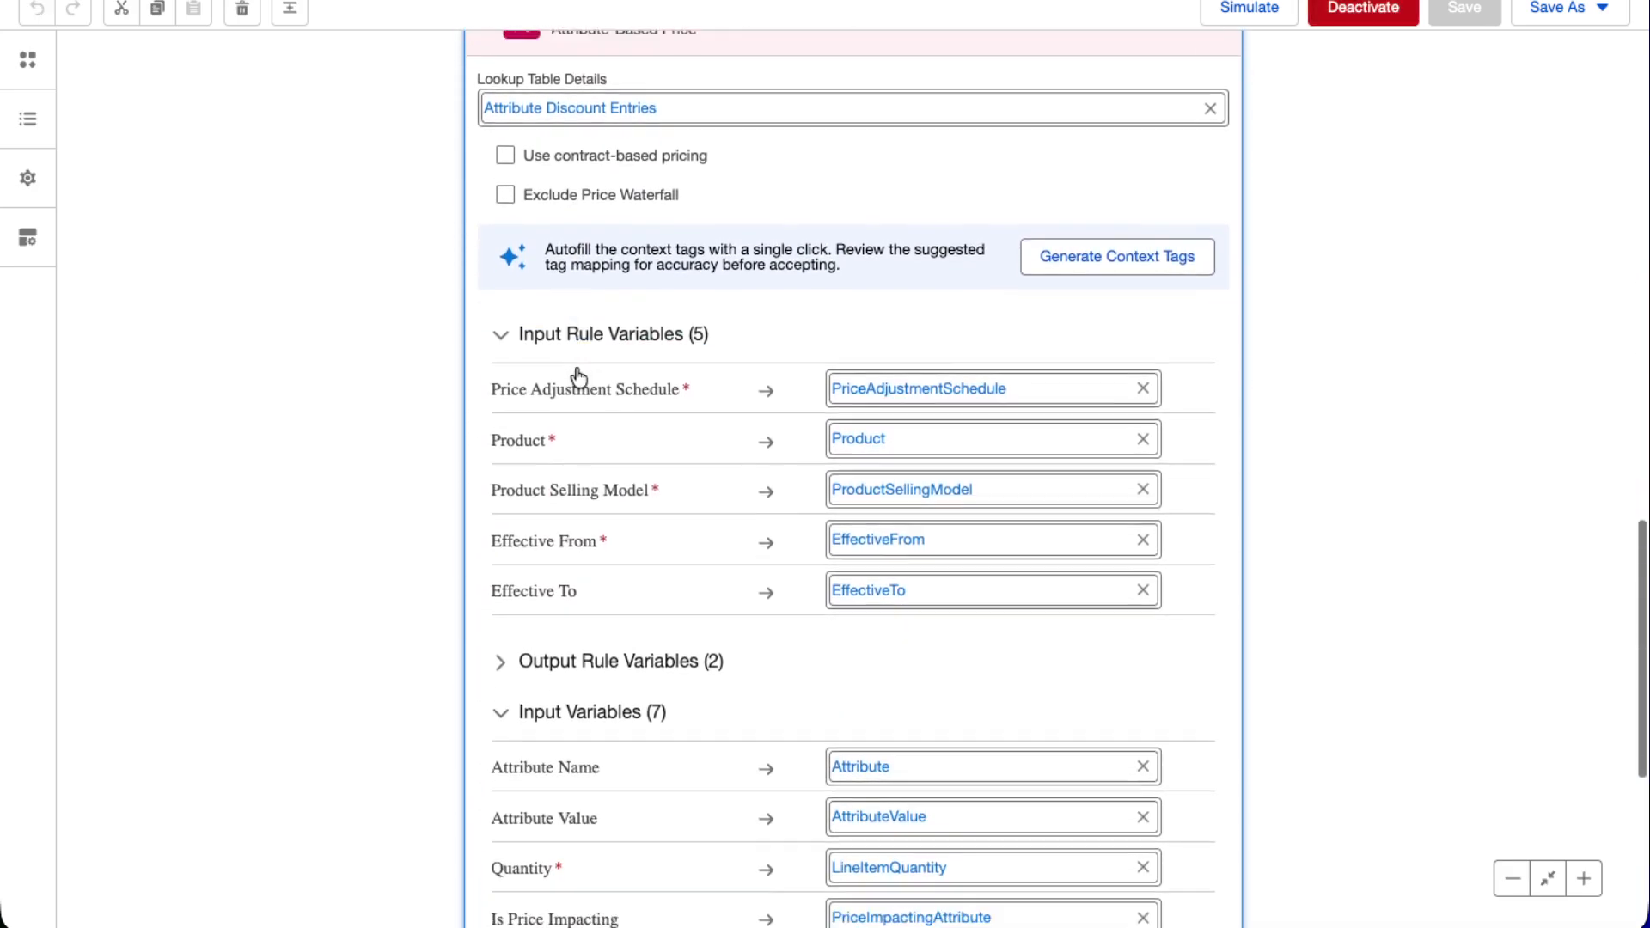
scroll(908, 491, "down", 3)
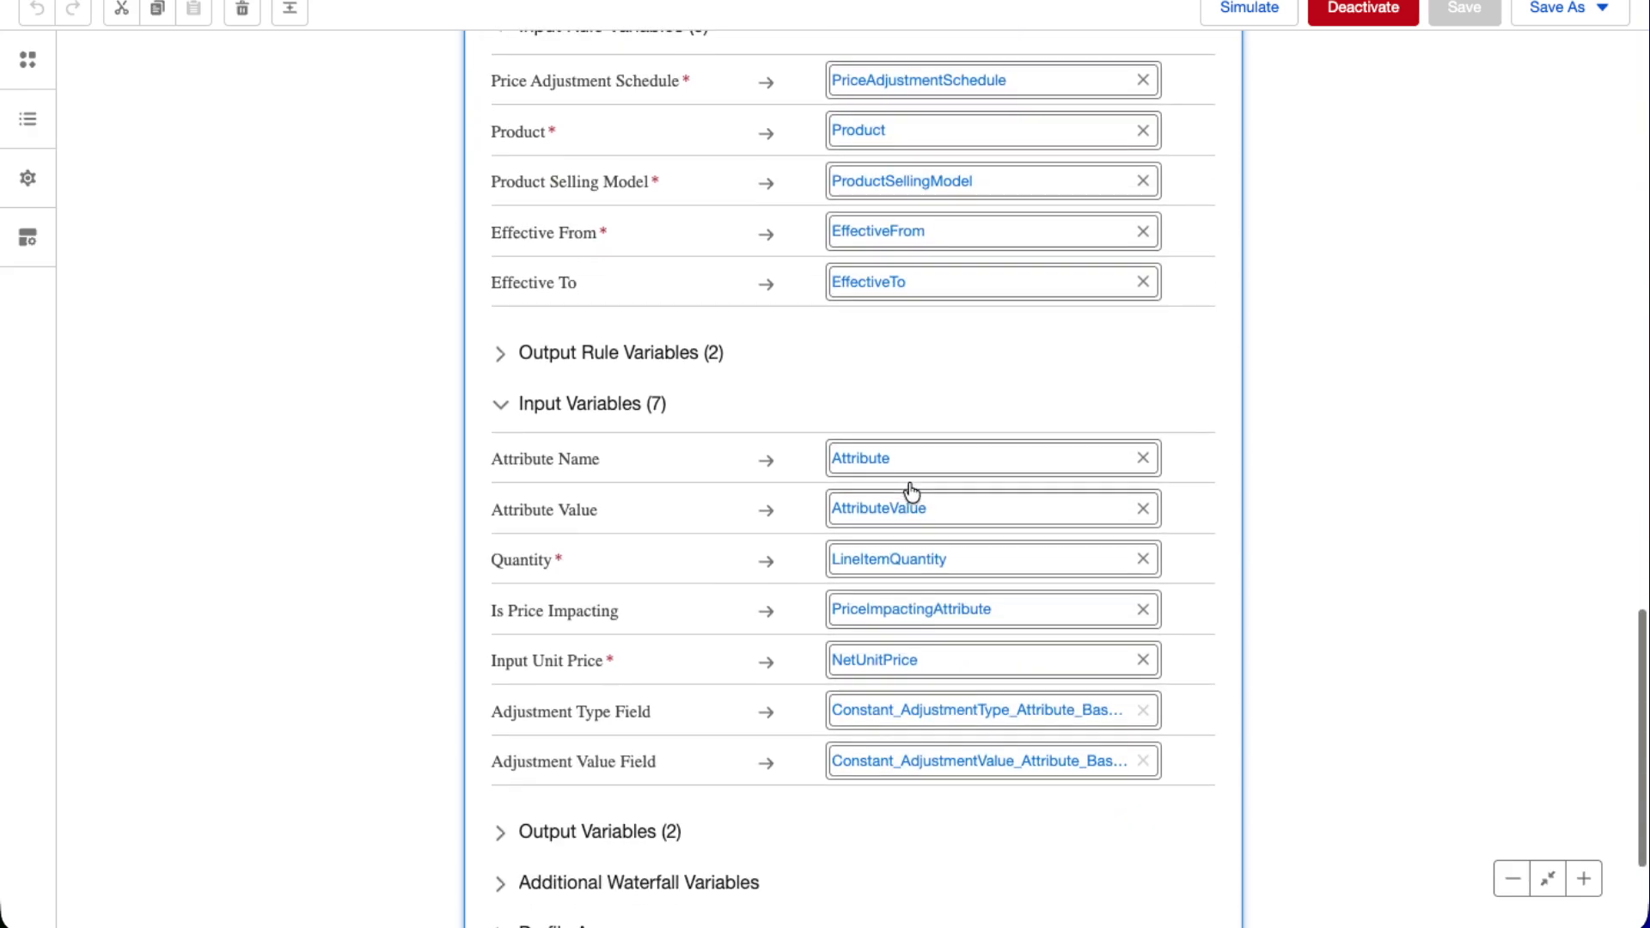
scroll(770, 382, "up", 2)
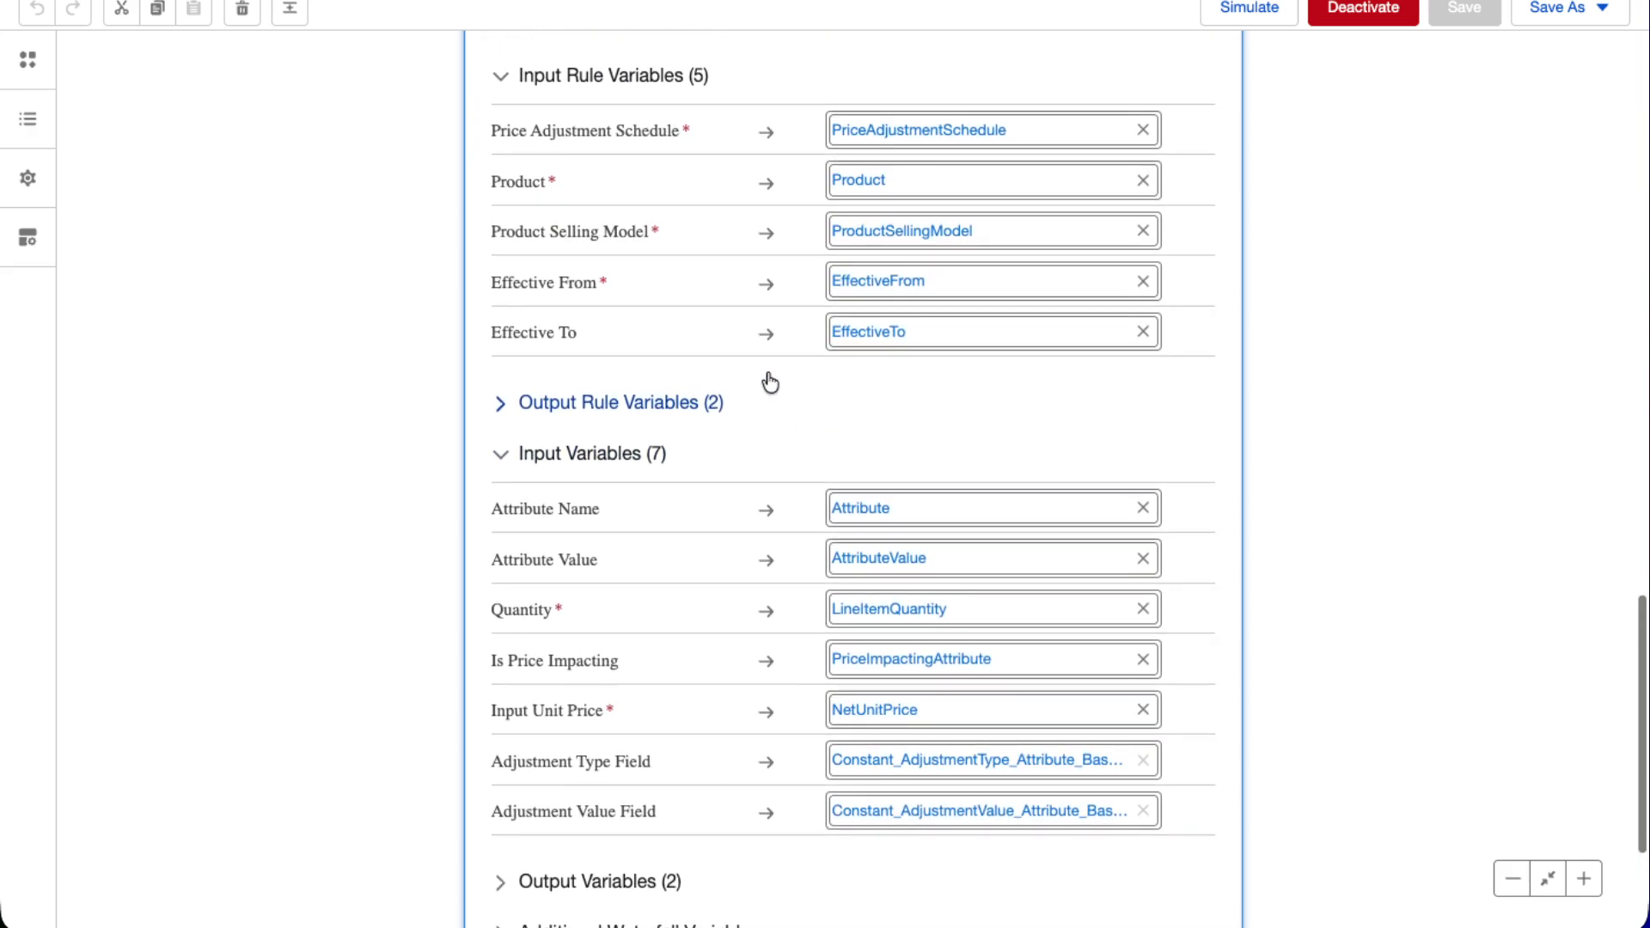
scroll(764, 362, "up", 1)
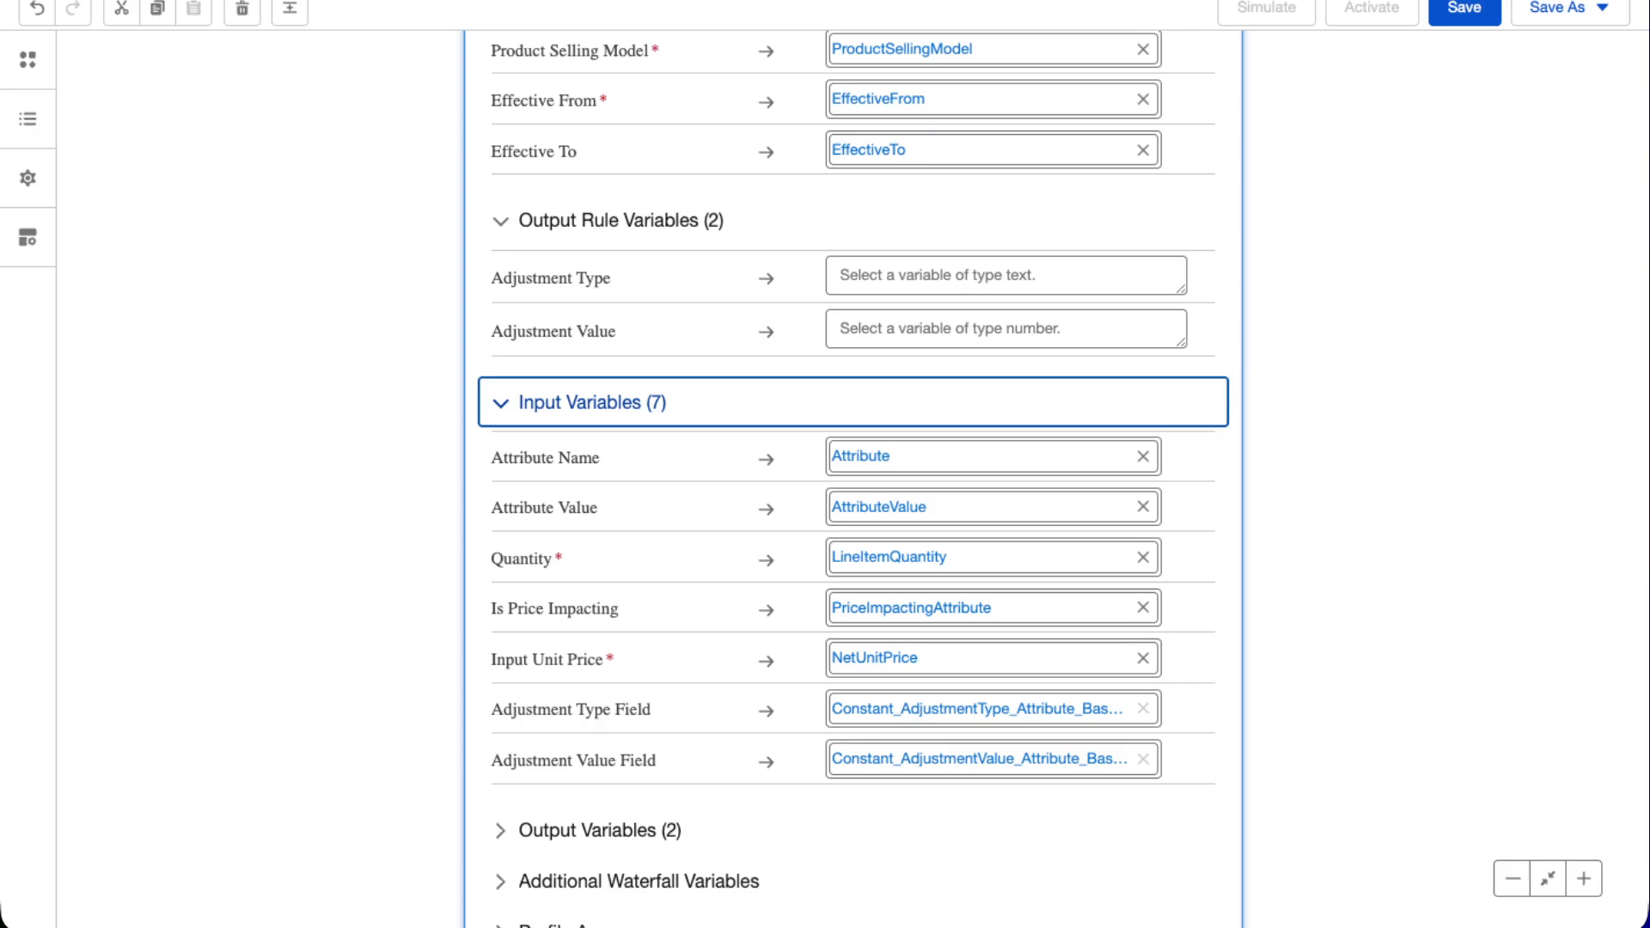
Search the reference procedure's resources for attribute-related entries to find the one mapped to Price Adjustment Schedule
scroll(708, 487, "up", 3)
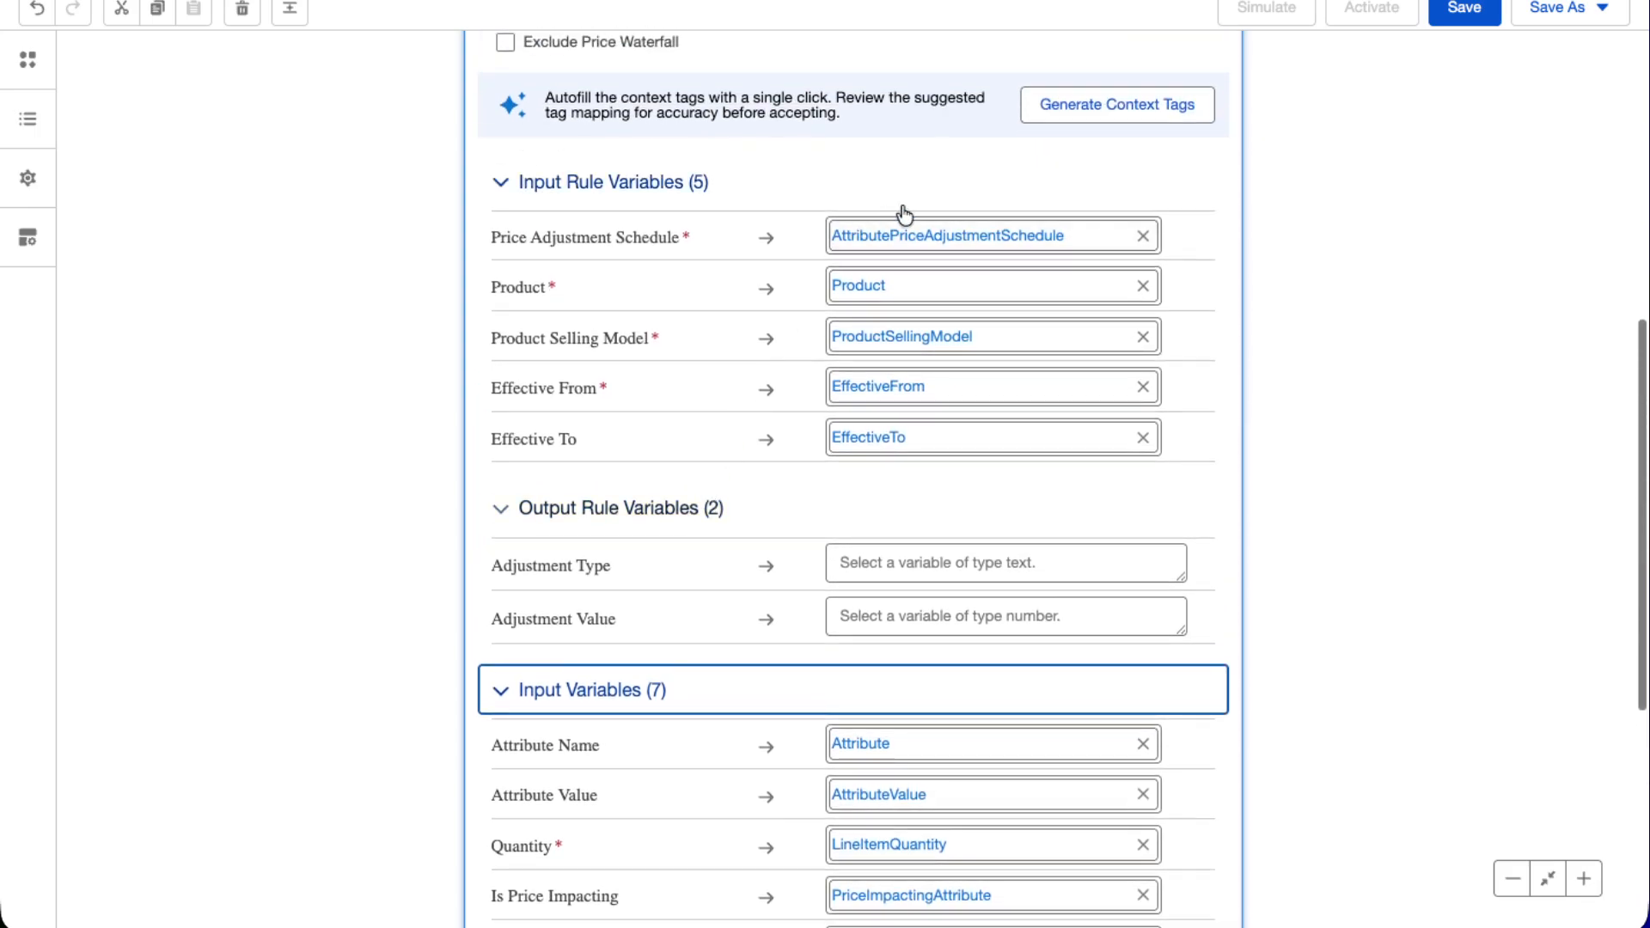
left_click(28, 125)
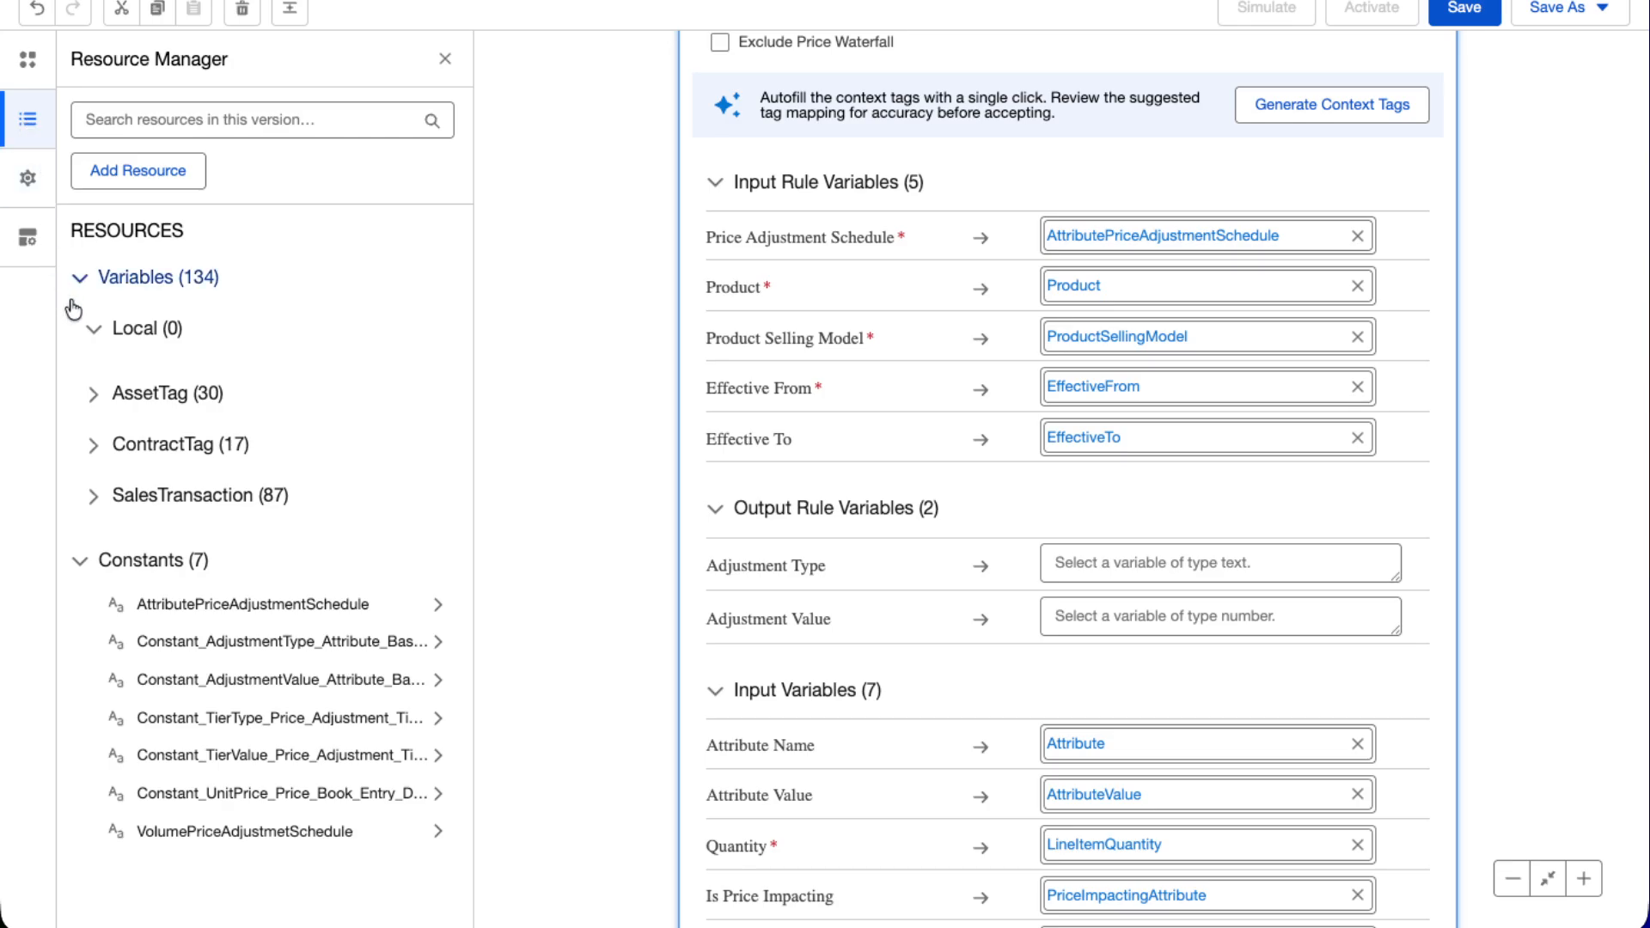
left_click(117, 125)
type("Att")
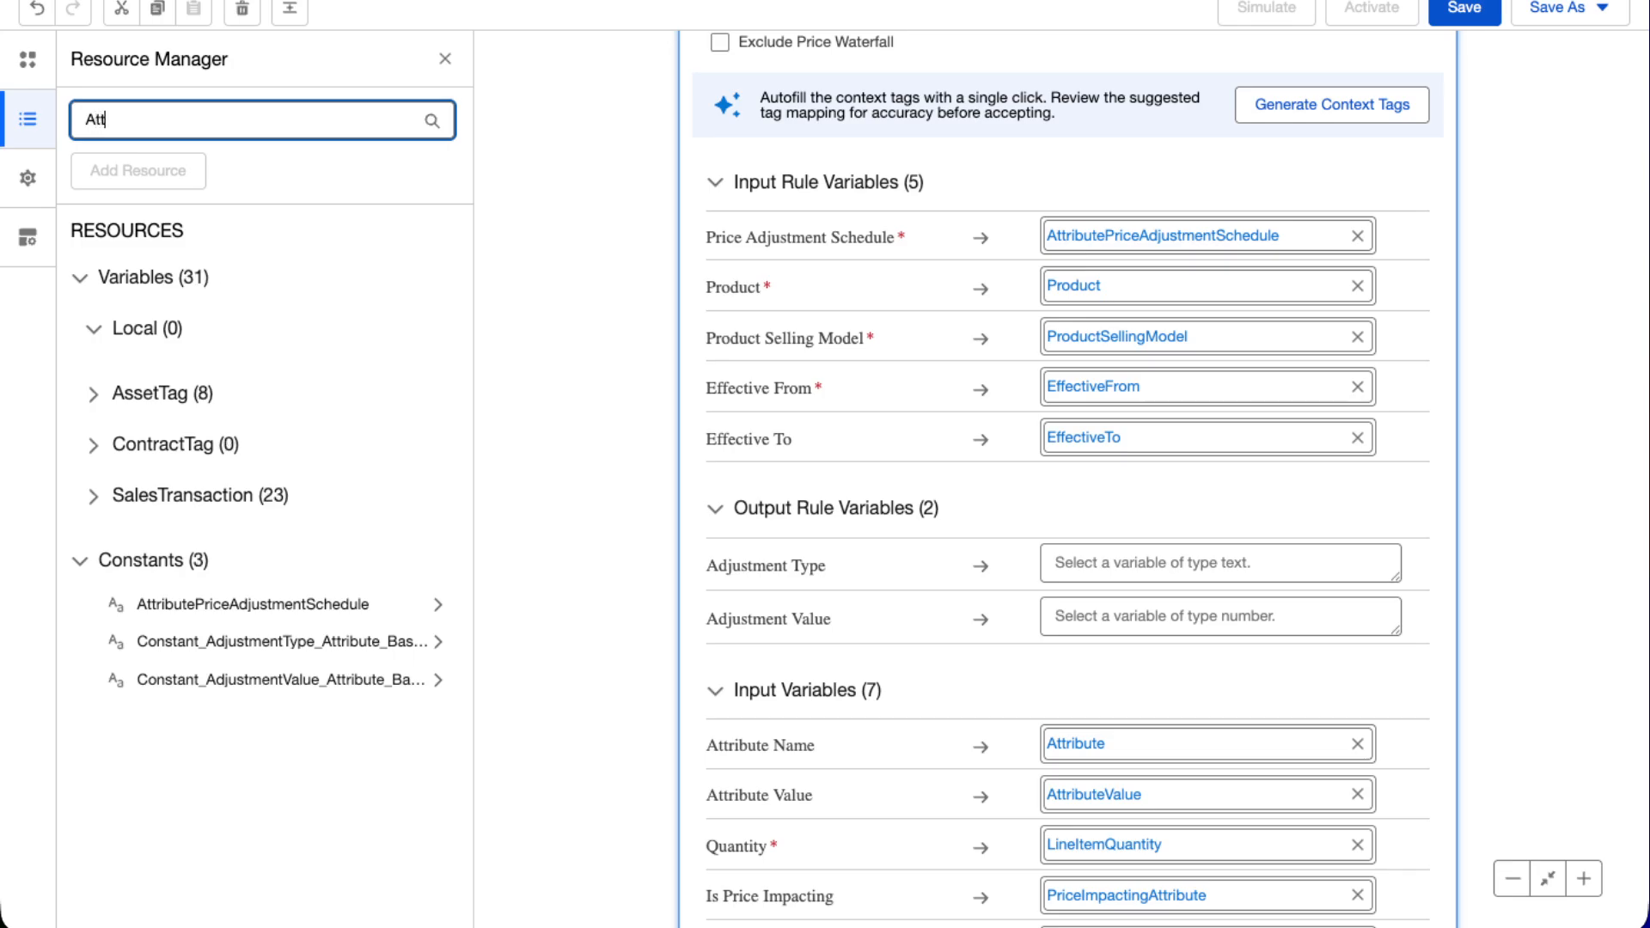
type("rv")
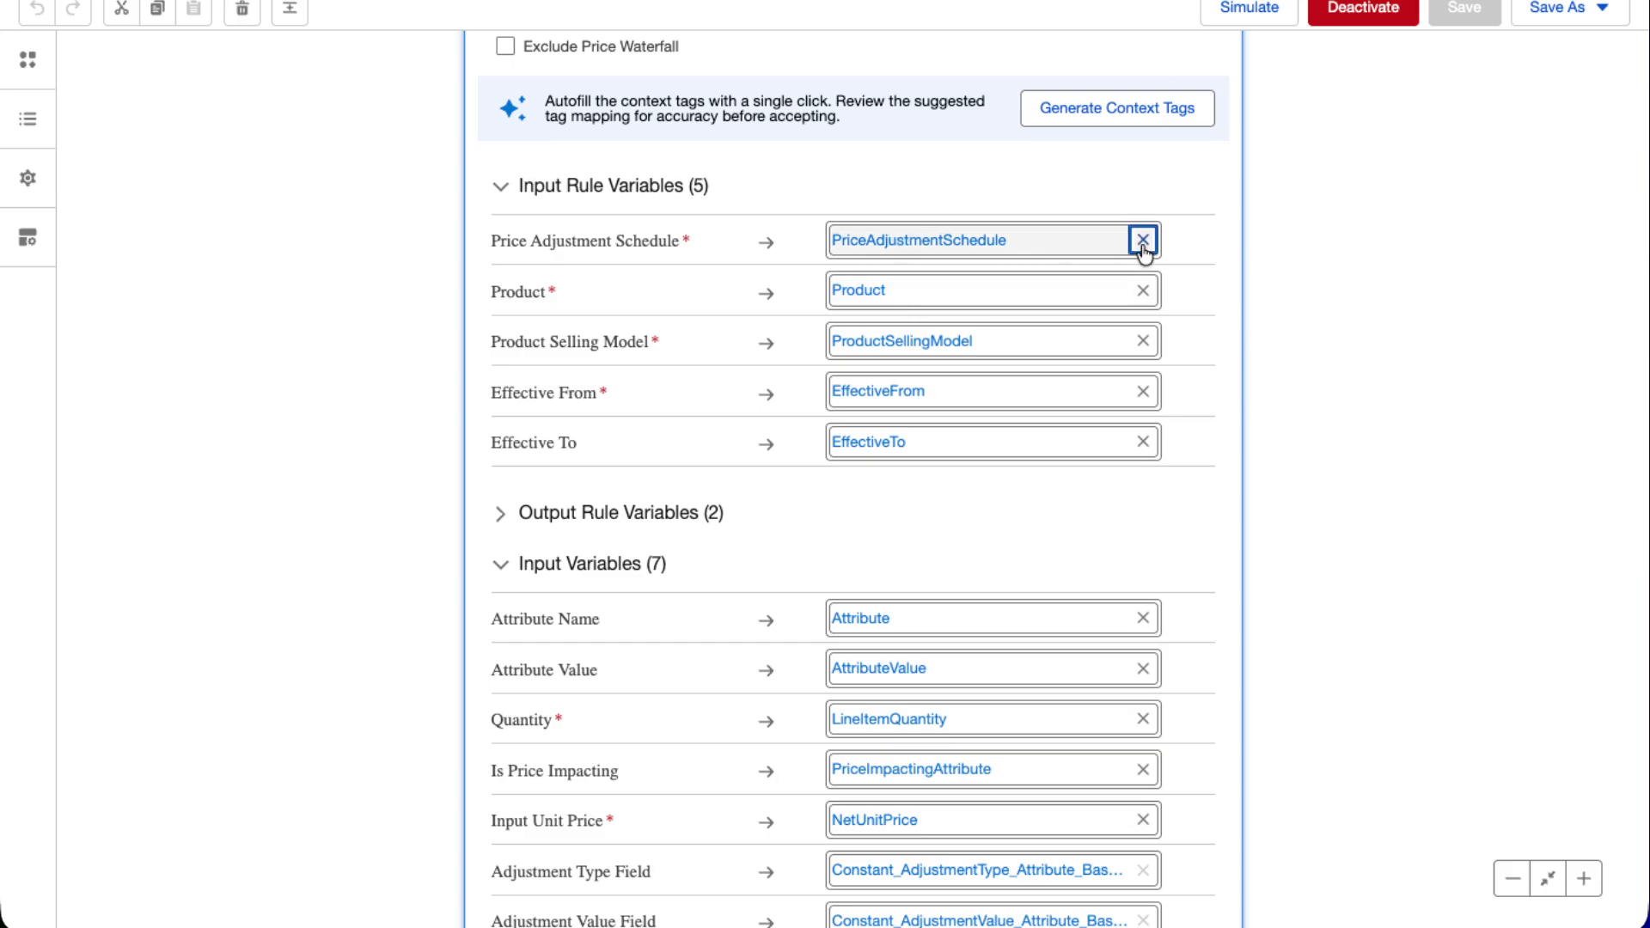
Clear the Price Adjustment Schedule mapping in the Attribute-Based Price element and search its variable choices for Attribute
left_click(1143, 243)
left_click(1046, 250)
type("At")
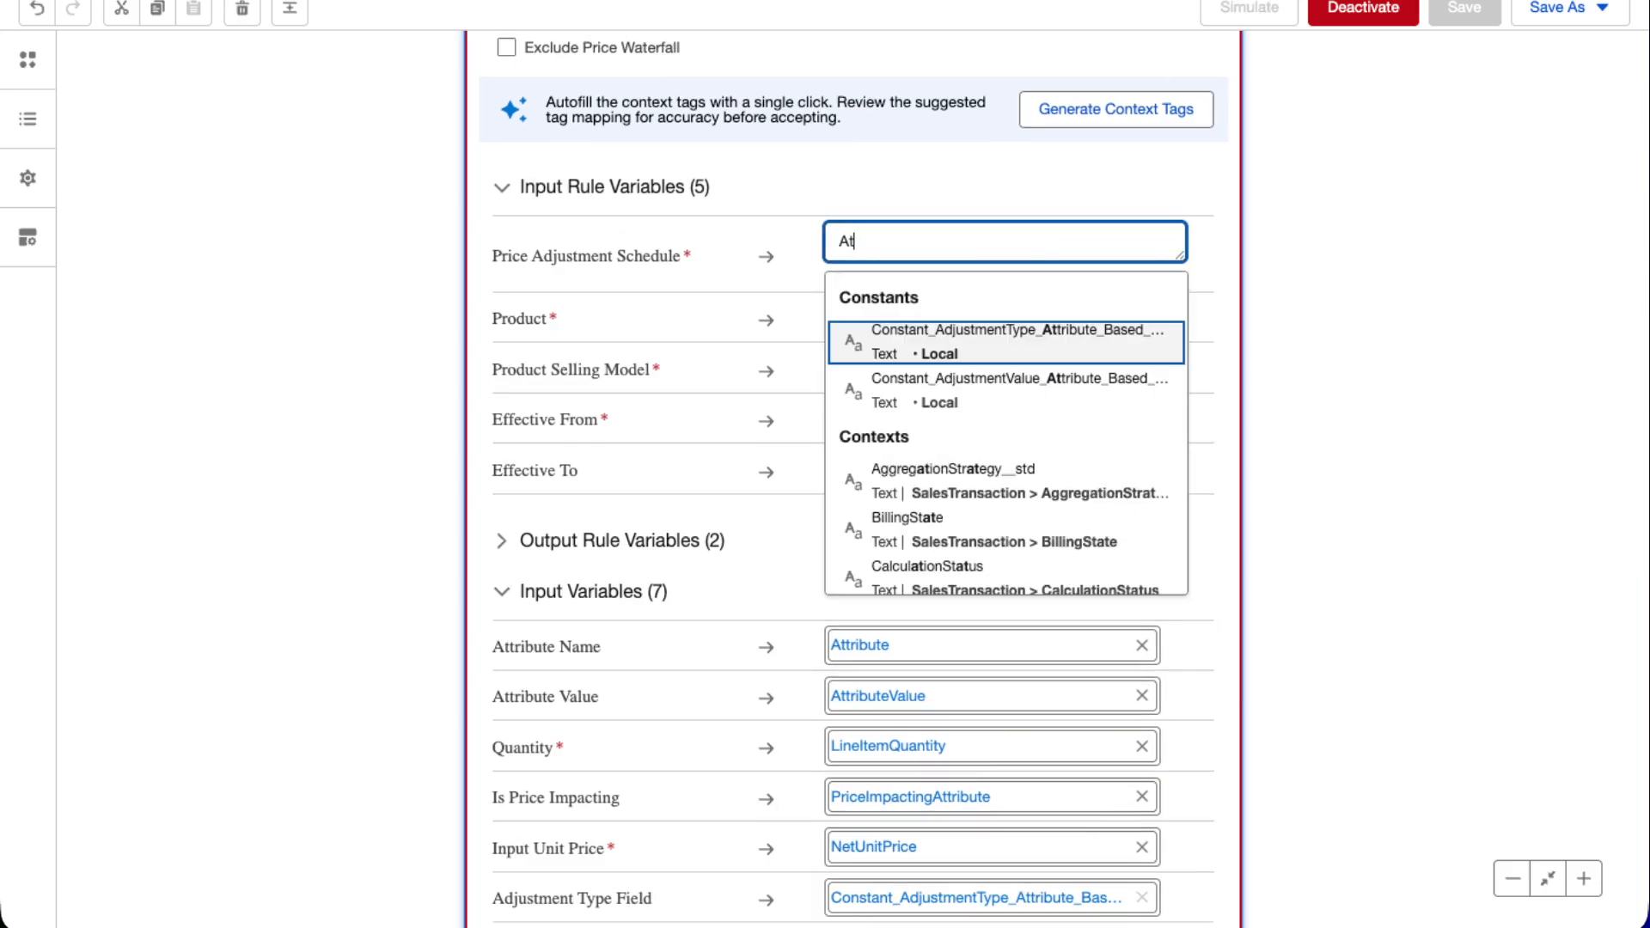
type("tri")
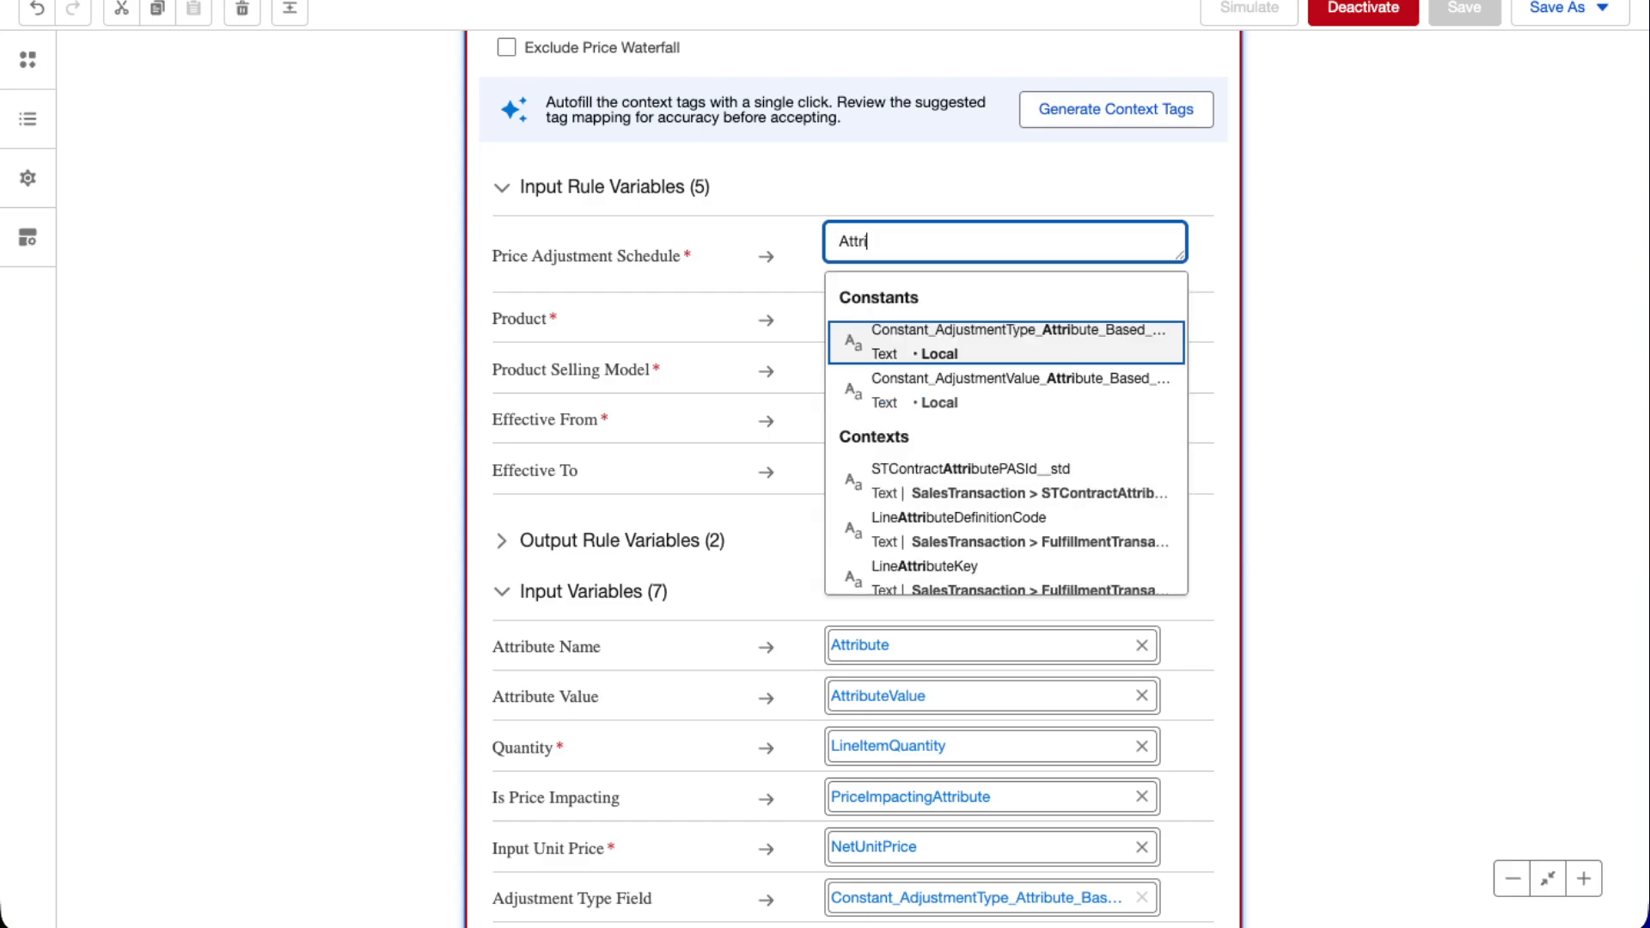
type("buteBa")
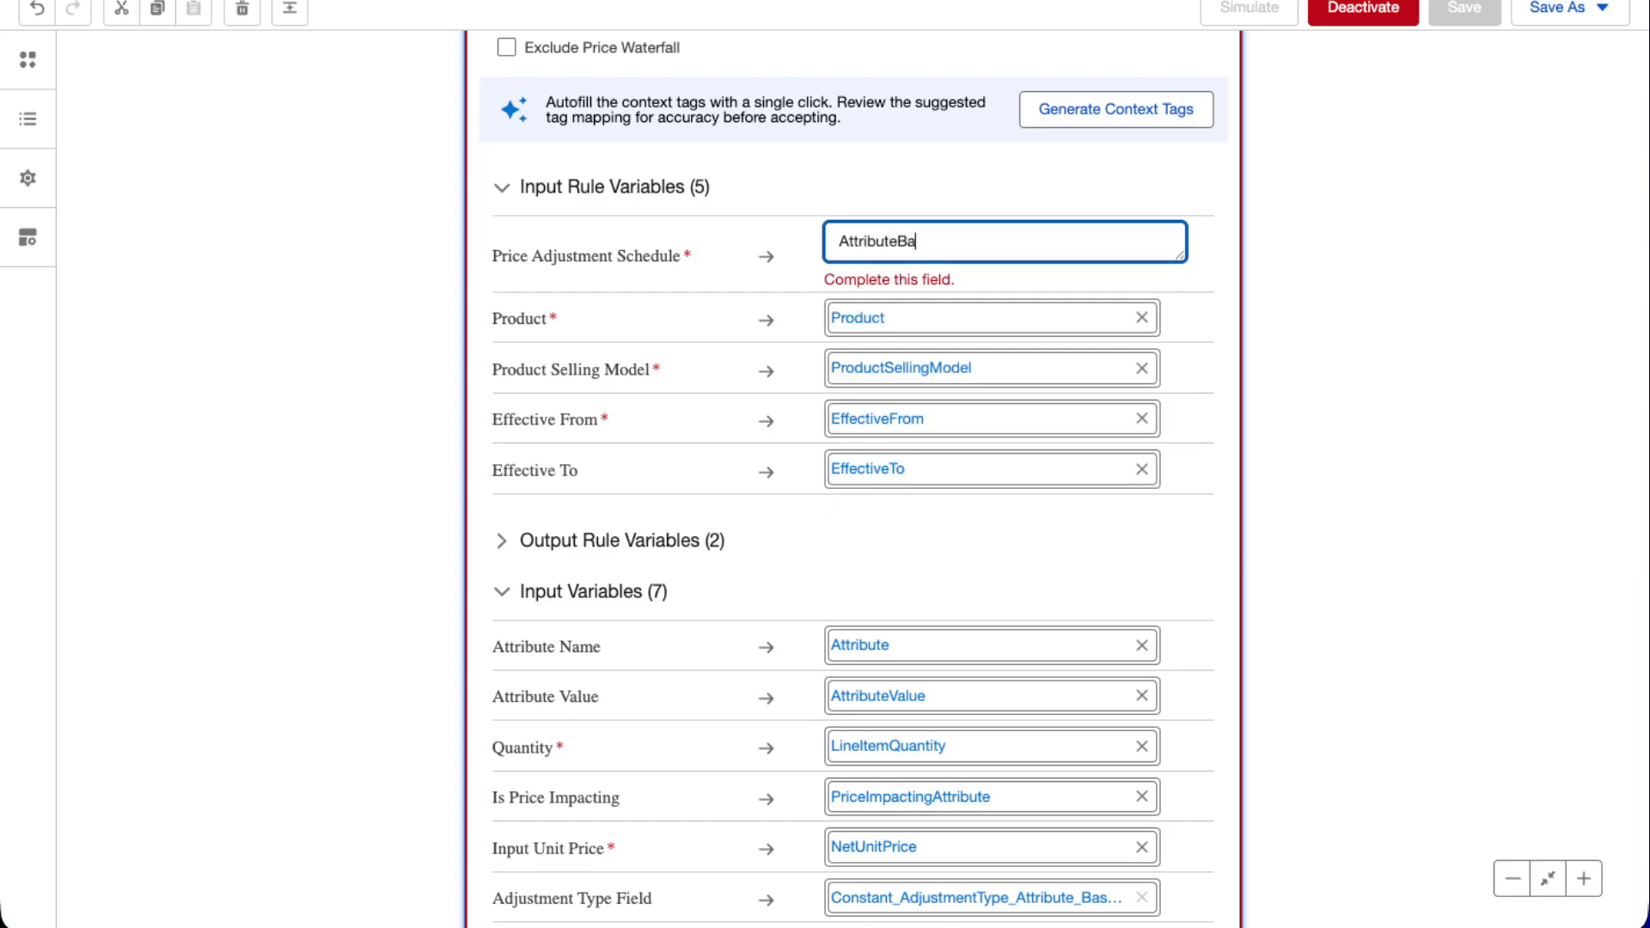
key("BackSpace")
key("BackSpace")
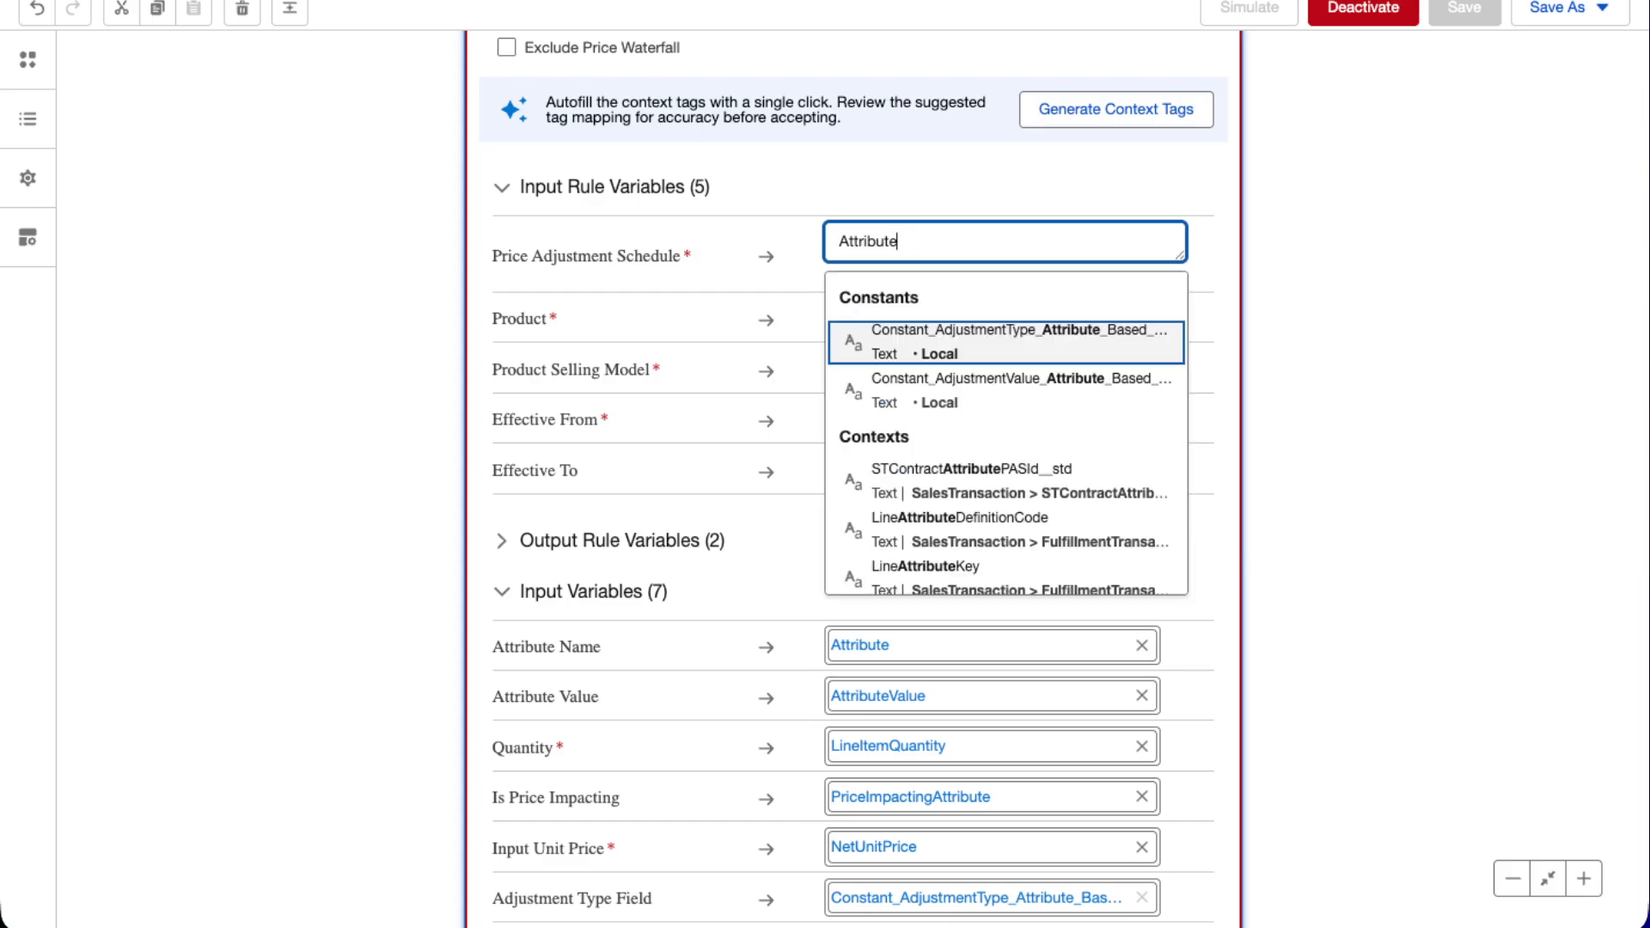
scroll(989, 366, "down", 5)
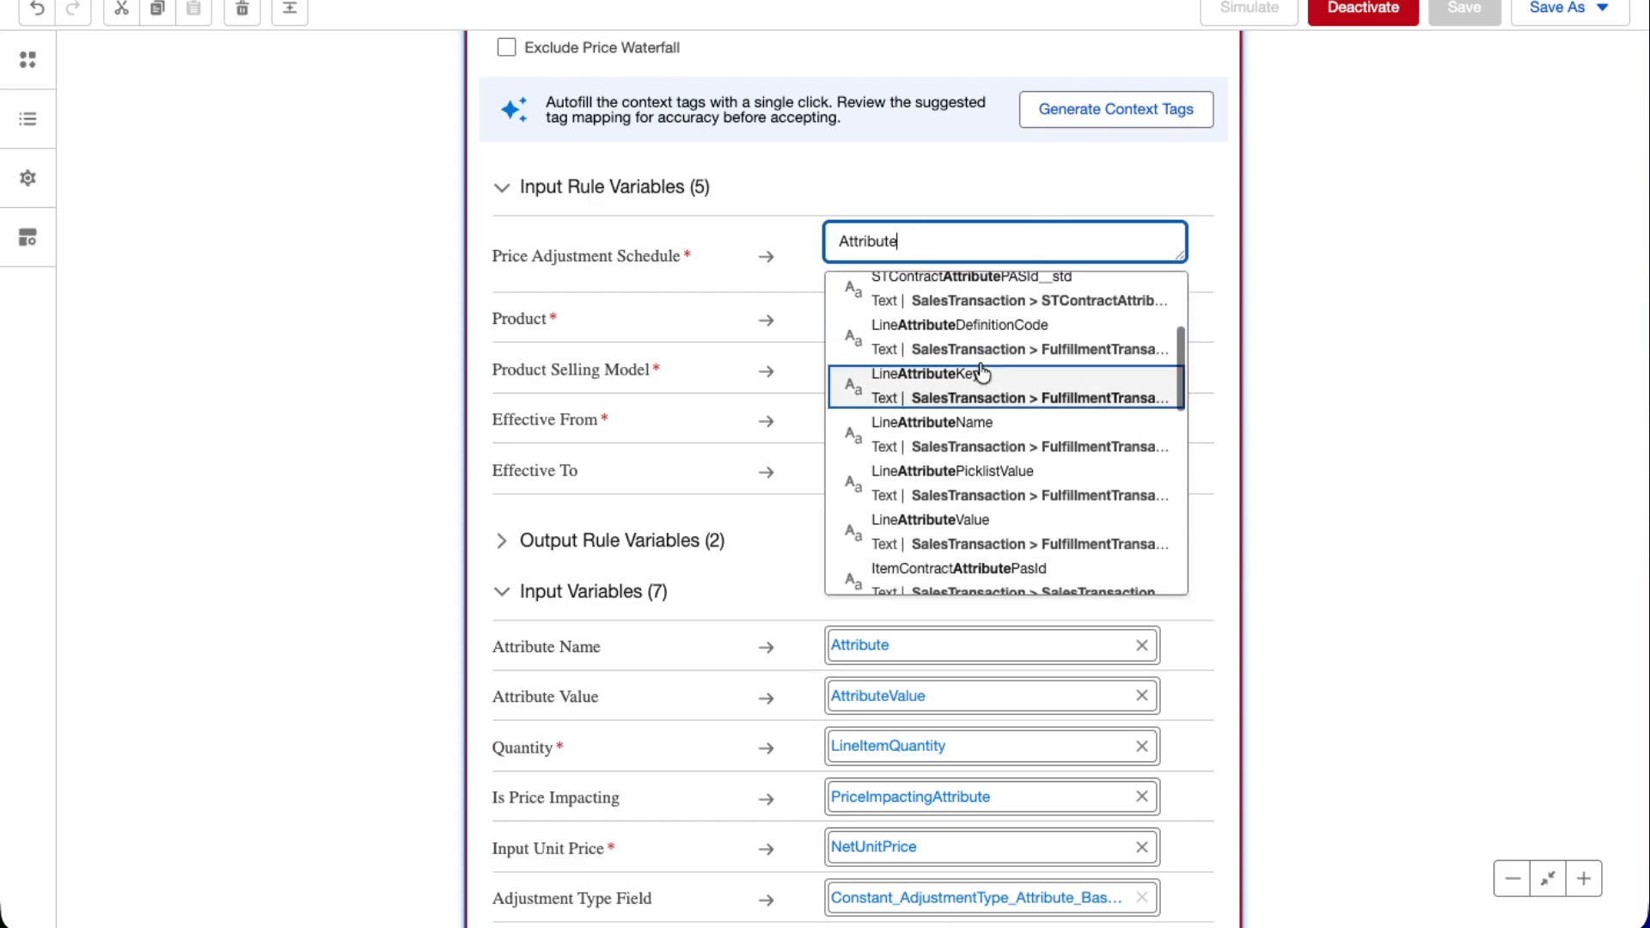
scroll(982, 372, "down", 4)
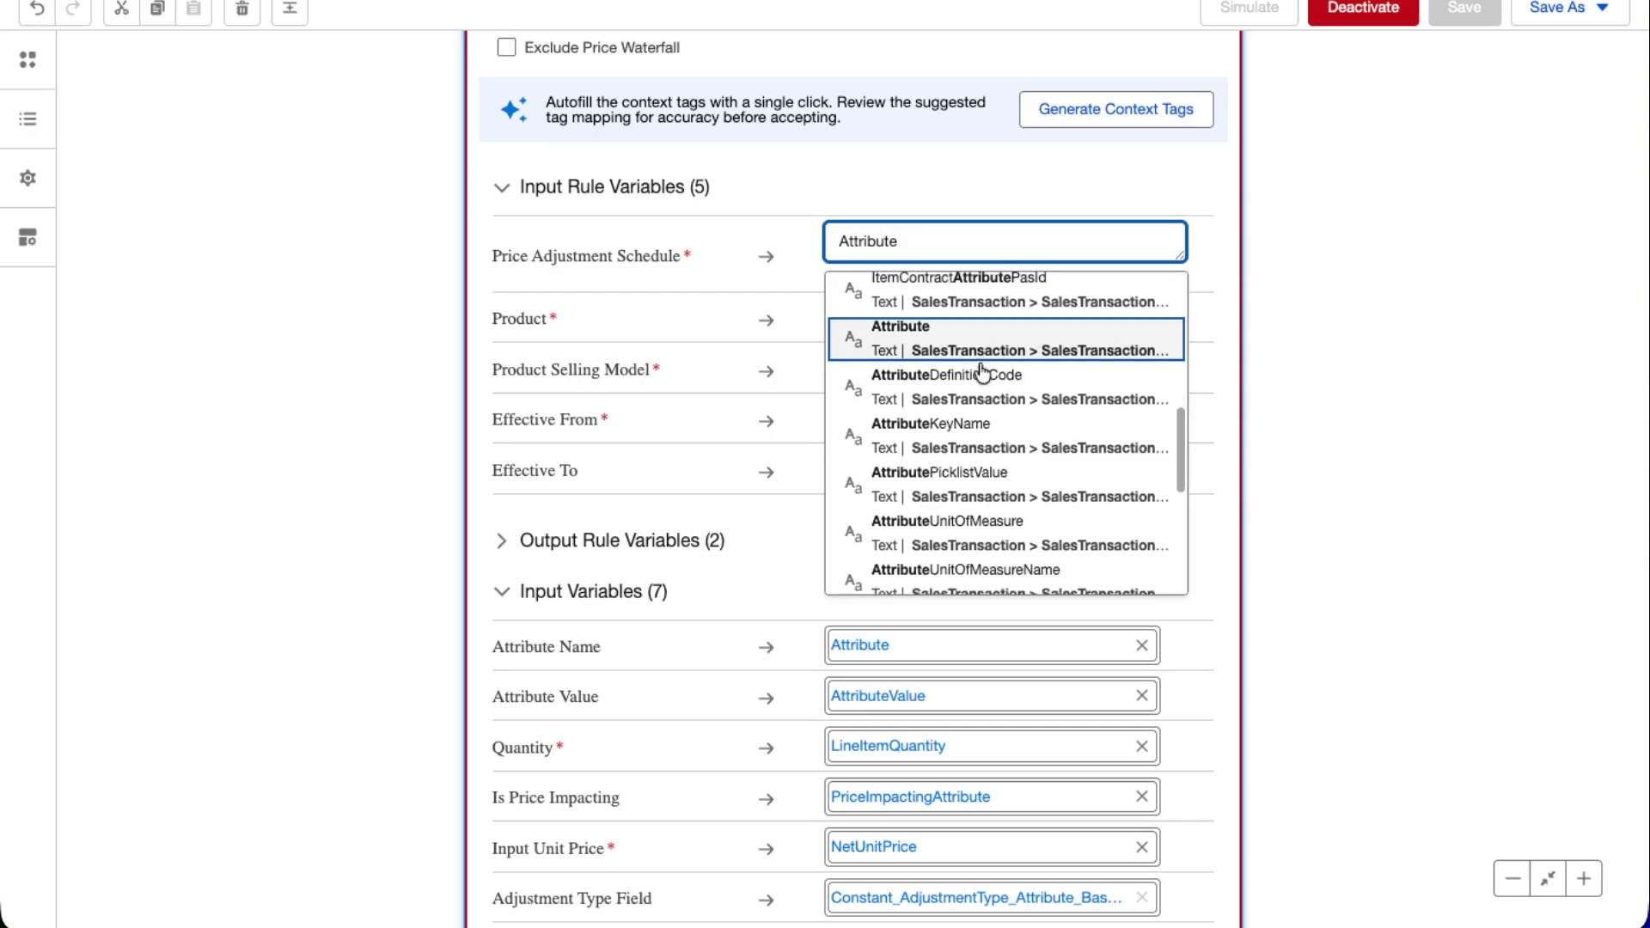
scroll(982, 372, "down", 5)
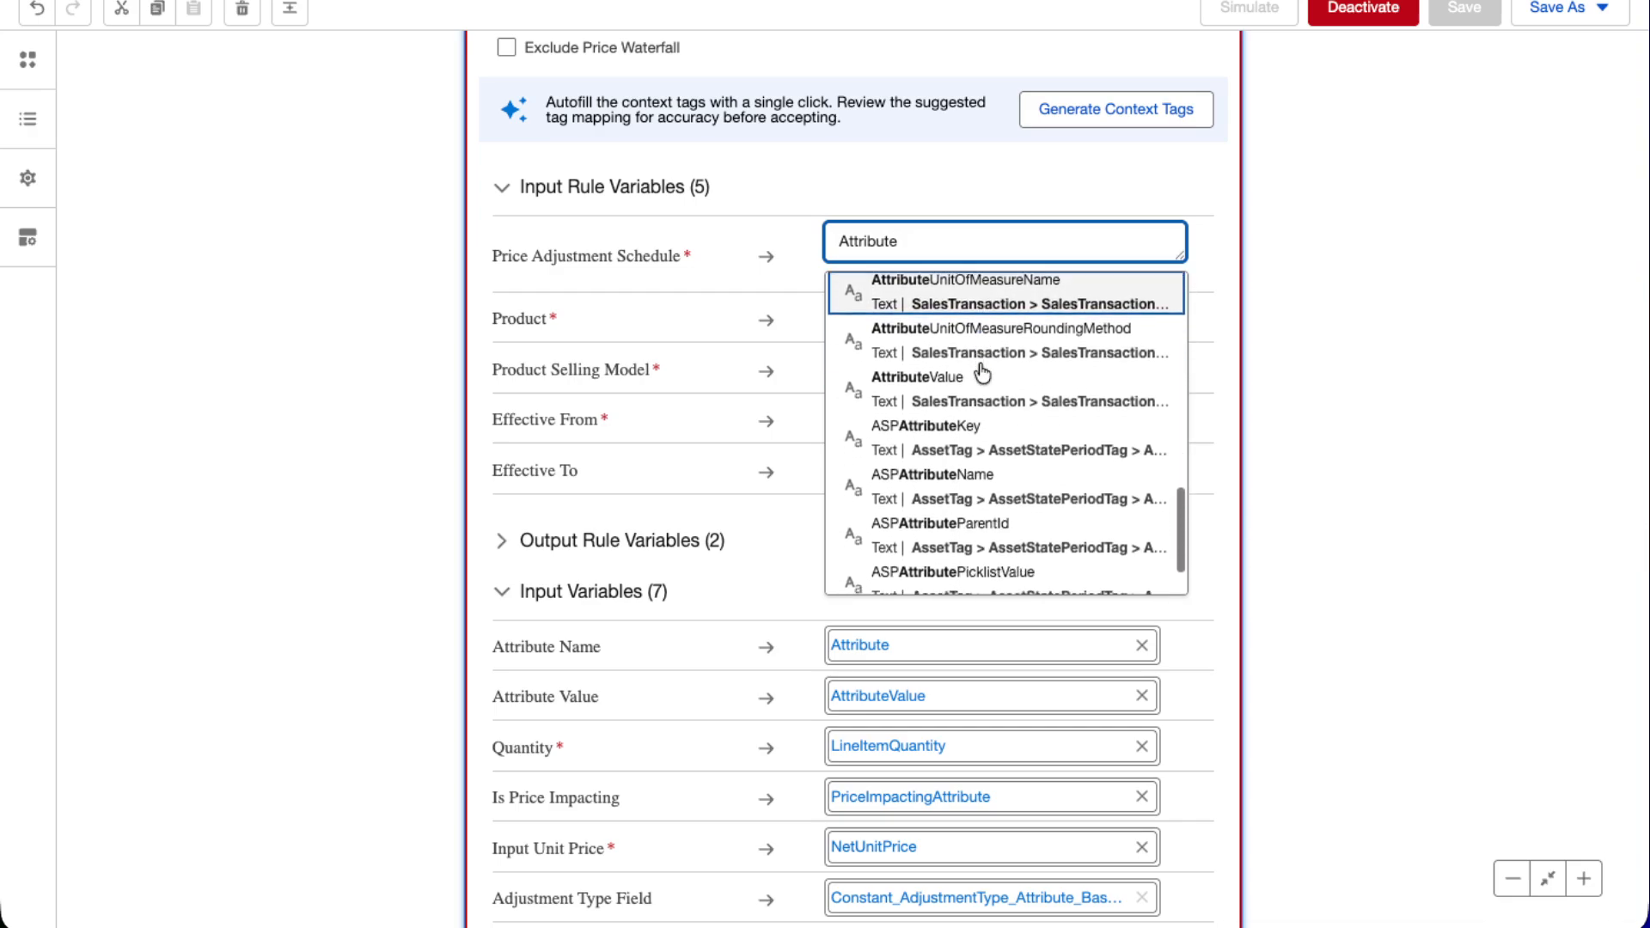
key("Up")
key("Up")
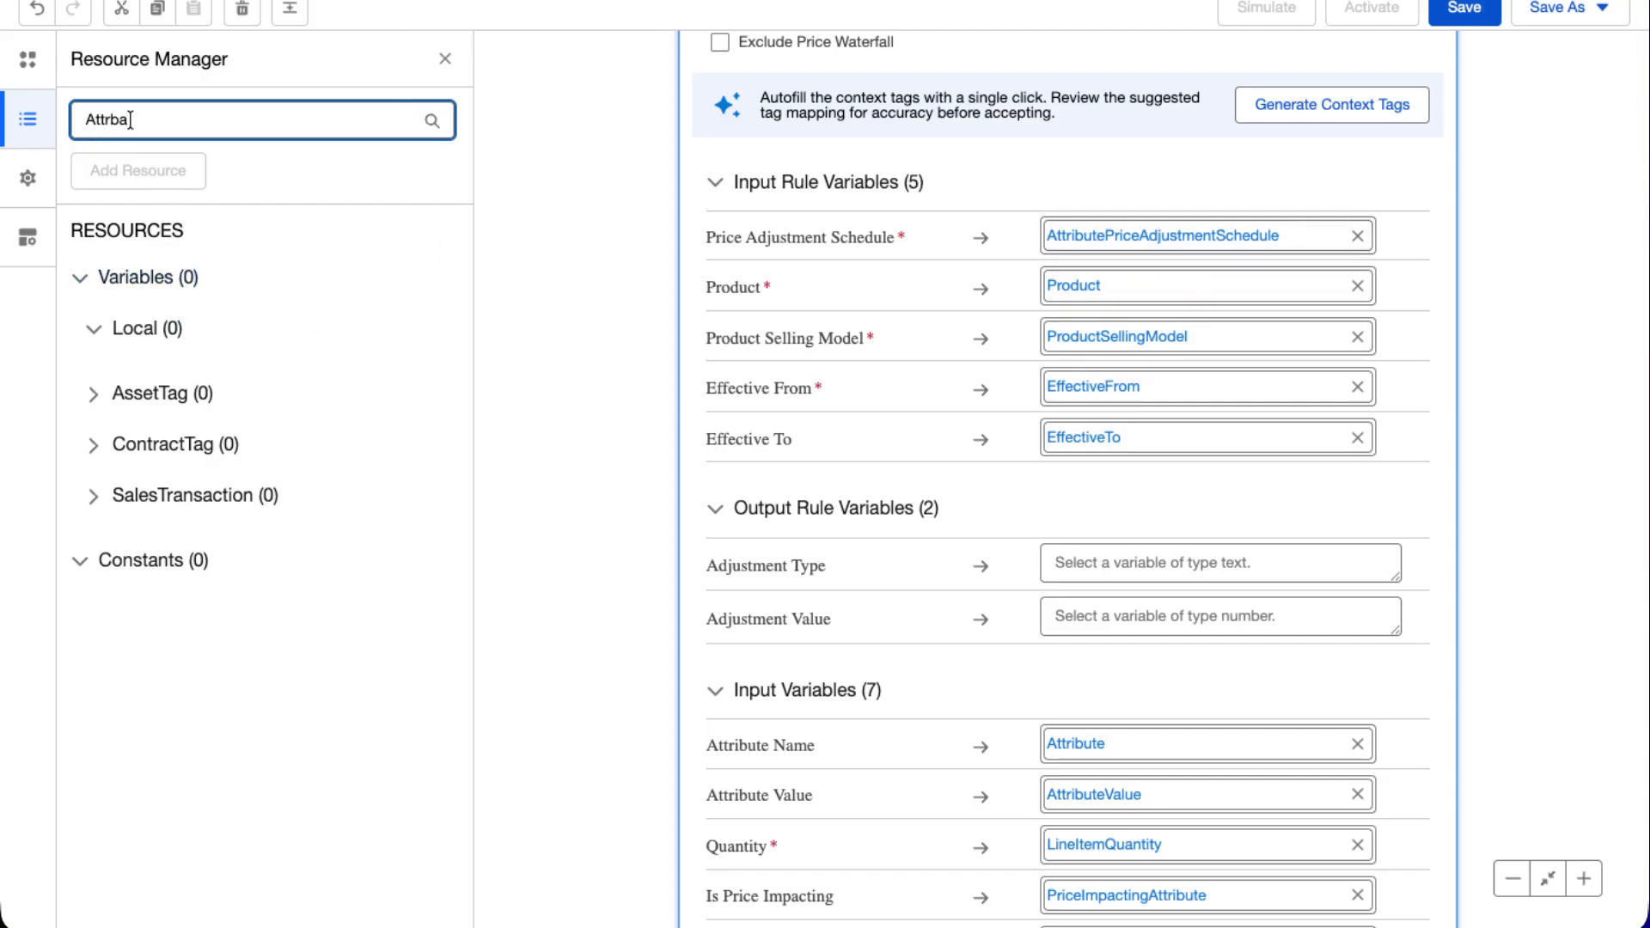
Search the reference procedure's resources for Attribute and view the details of the AttributePriceAdjustmentSchedule constant
key("BackSpace")
type("ute")
key("BackSpace")
key("BackSpace")
key("BackSpace")
key("BackSpace")
key("BackSpace")
type("r")
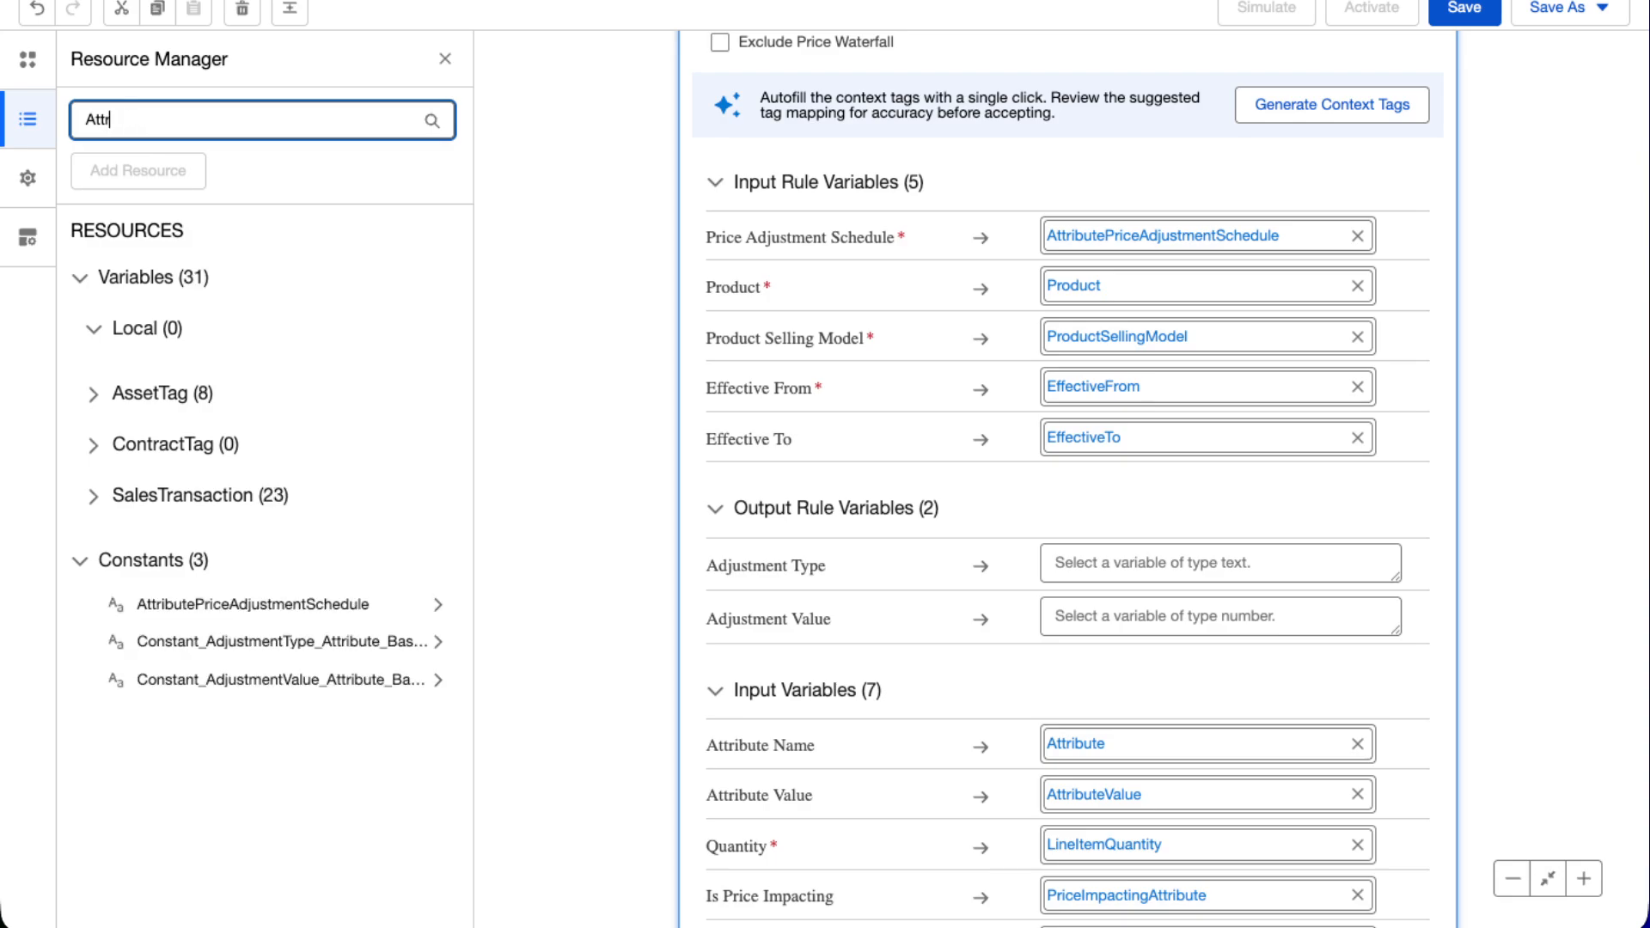
type("ibute")
left_click(258, 604)
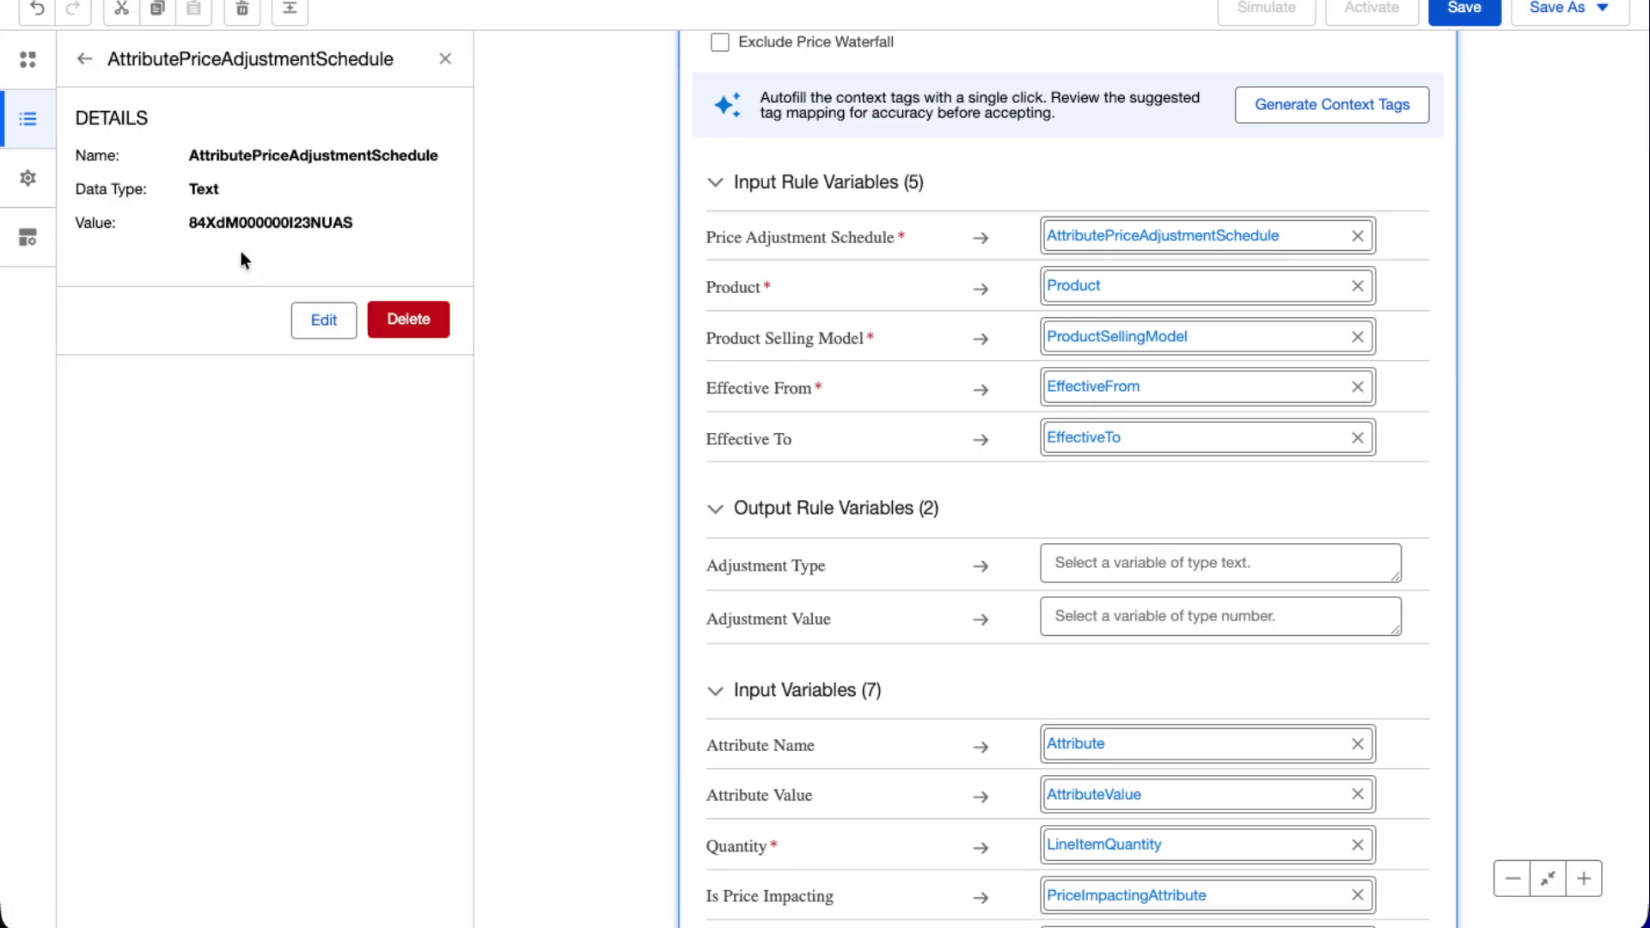
Copy the reference constant's name, AttributePriceAdjustmentSchedule, into the Price Adjustment Schedule mapping of My Attribute Based PP
double_click(231, 160)
key("ctrl+c")
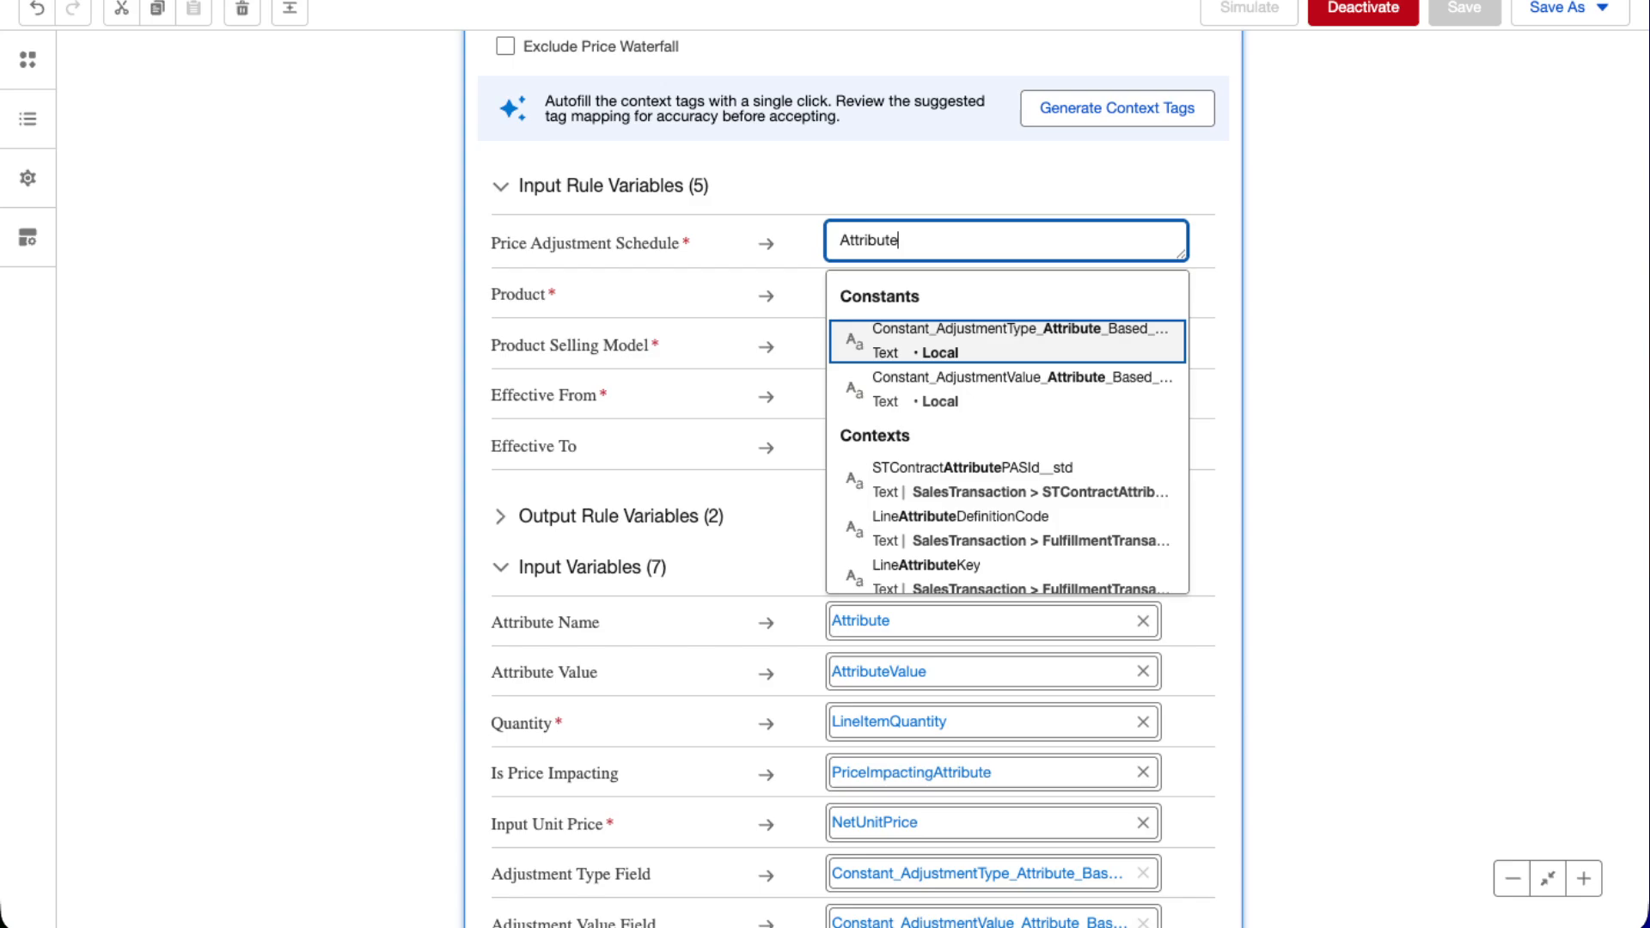
double_click(854, 242)
key("ctrl+v")
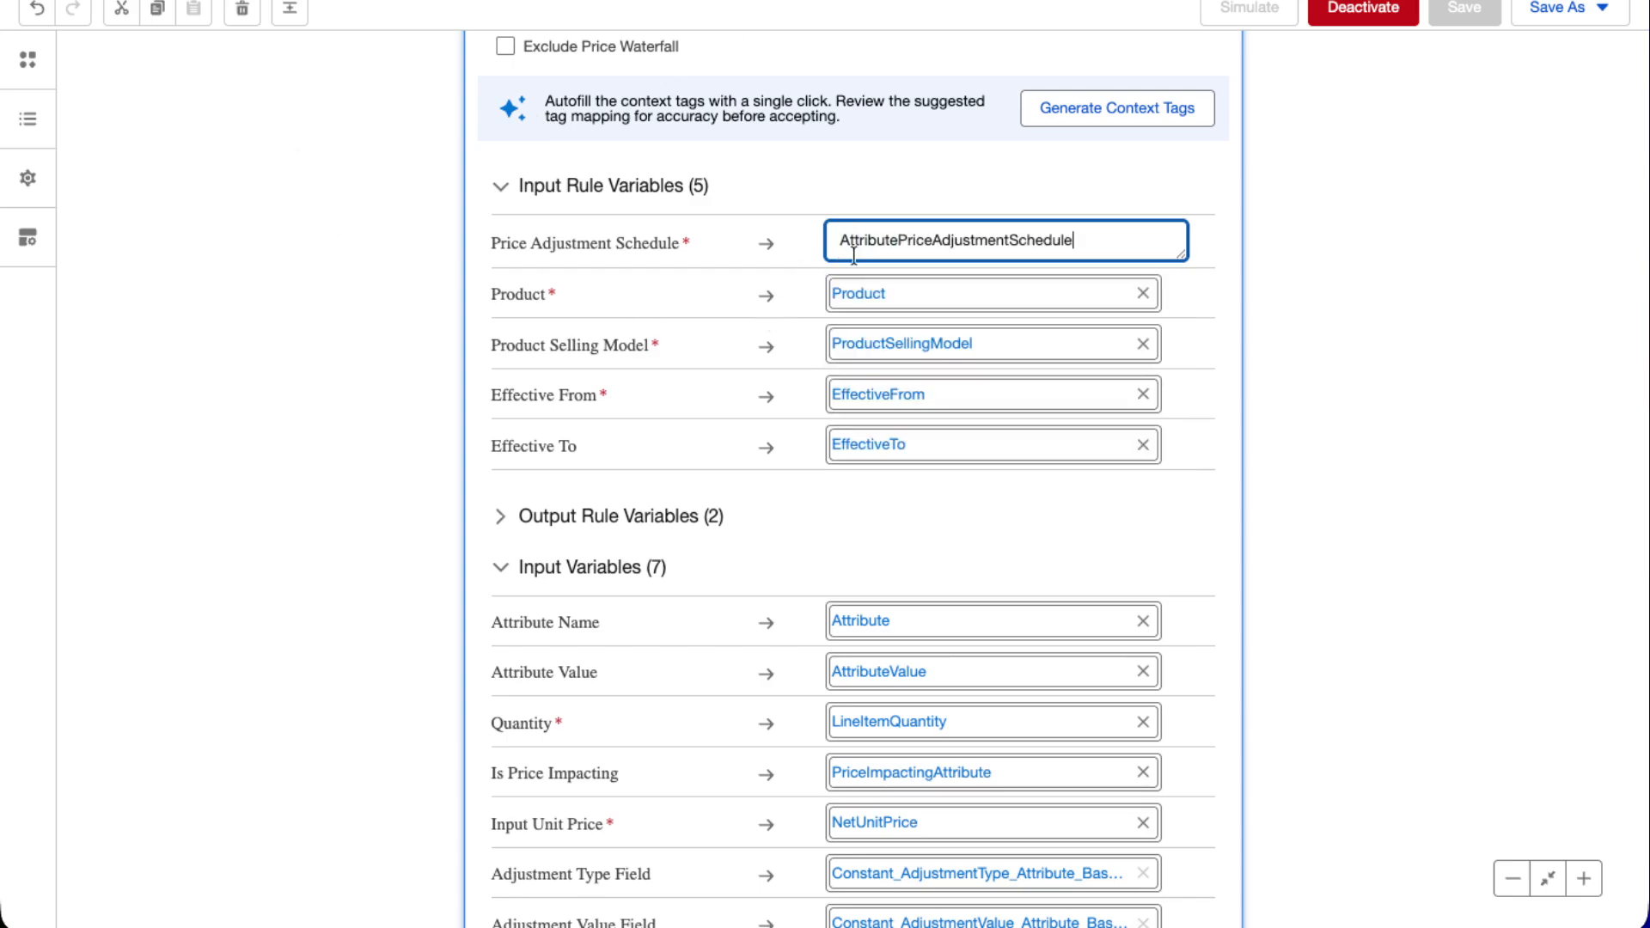
Start adding a Constant resource named AttributePriceAdjustmentSchedule with the Text data type
scroll(152, 185, "up", 2)
left_click(26, 135)
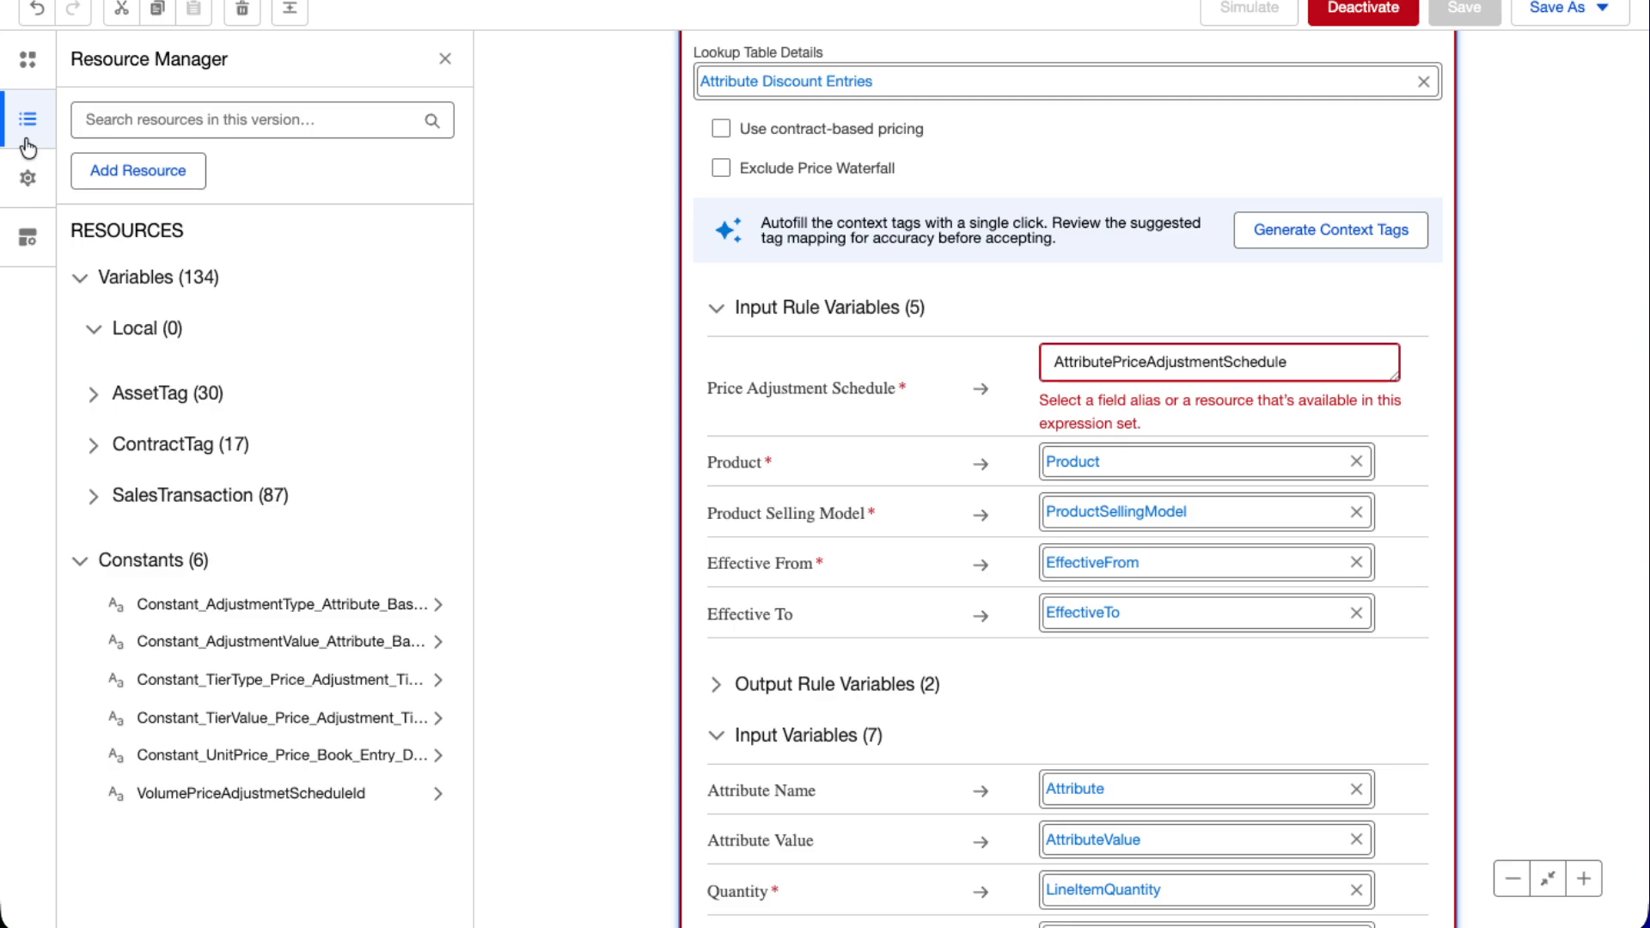
left_click(106, 167)
left_click(460, 362)
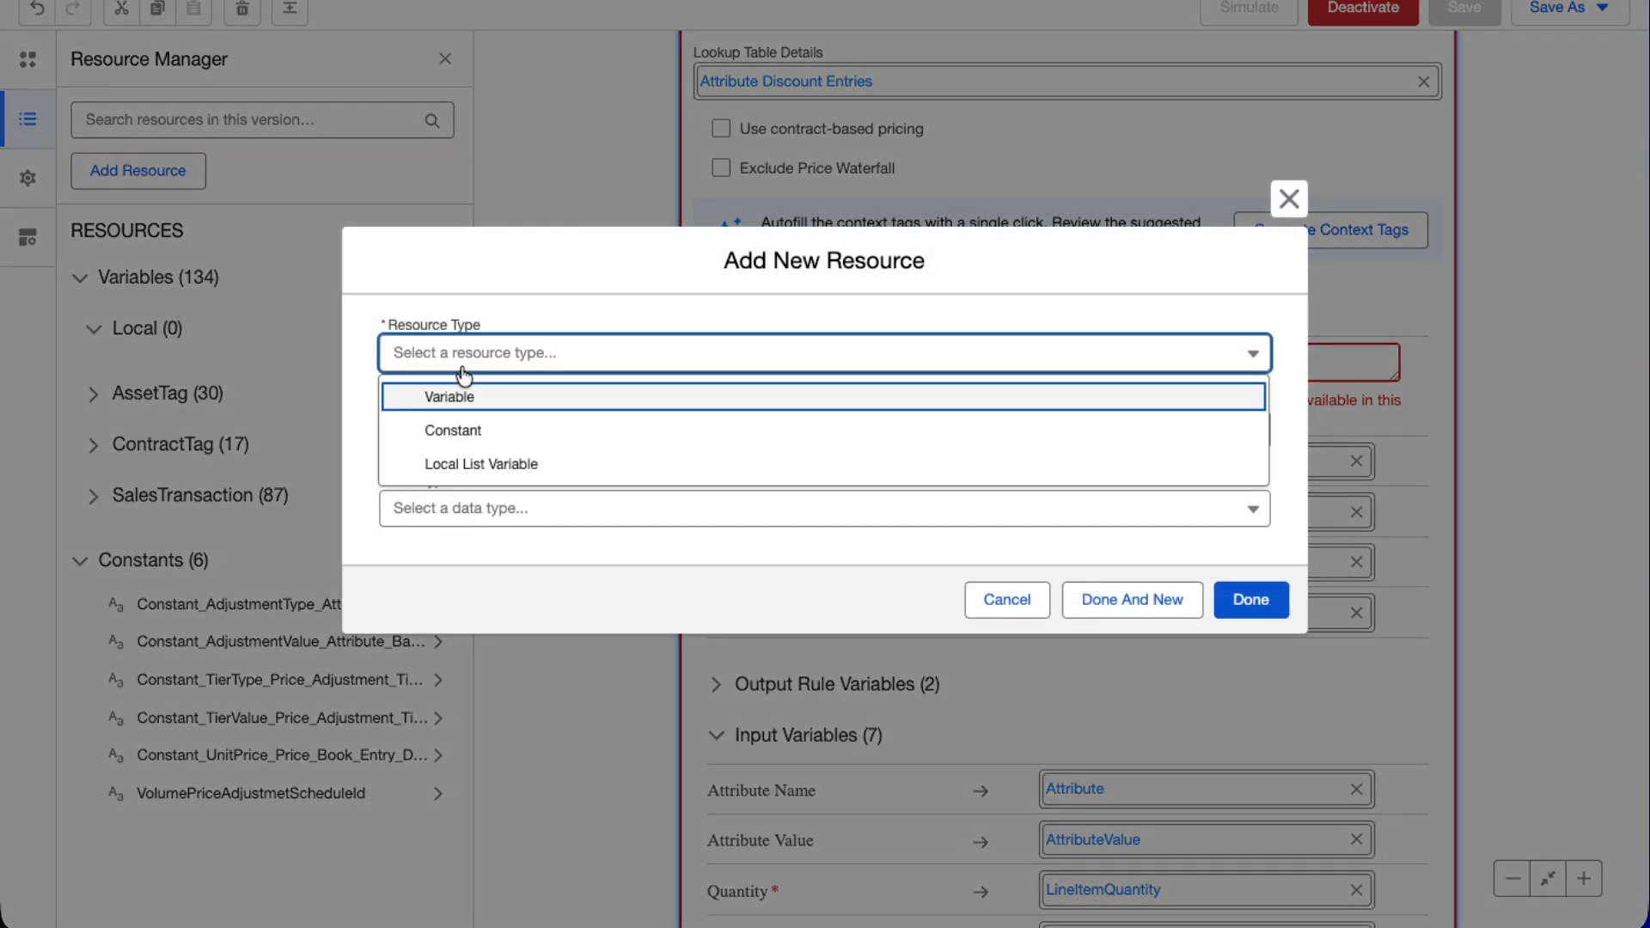
left_click(455, 430)
left_click(434, 428)
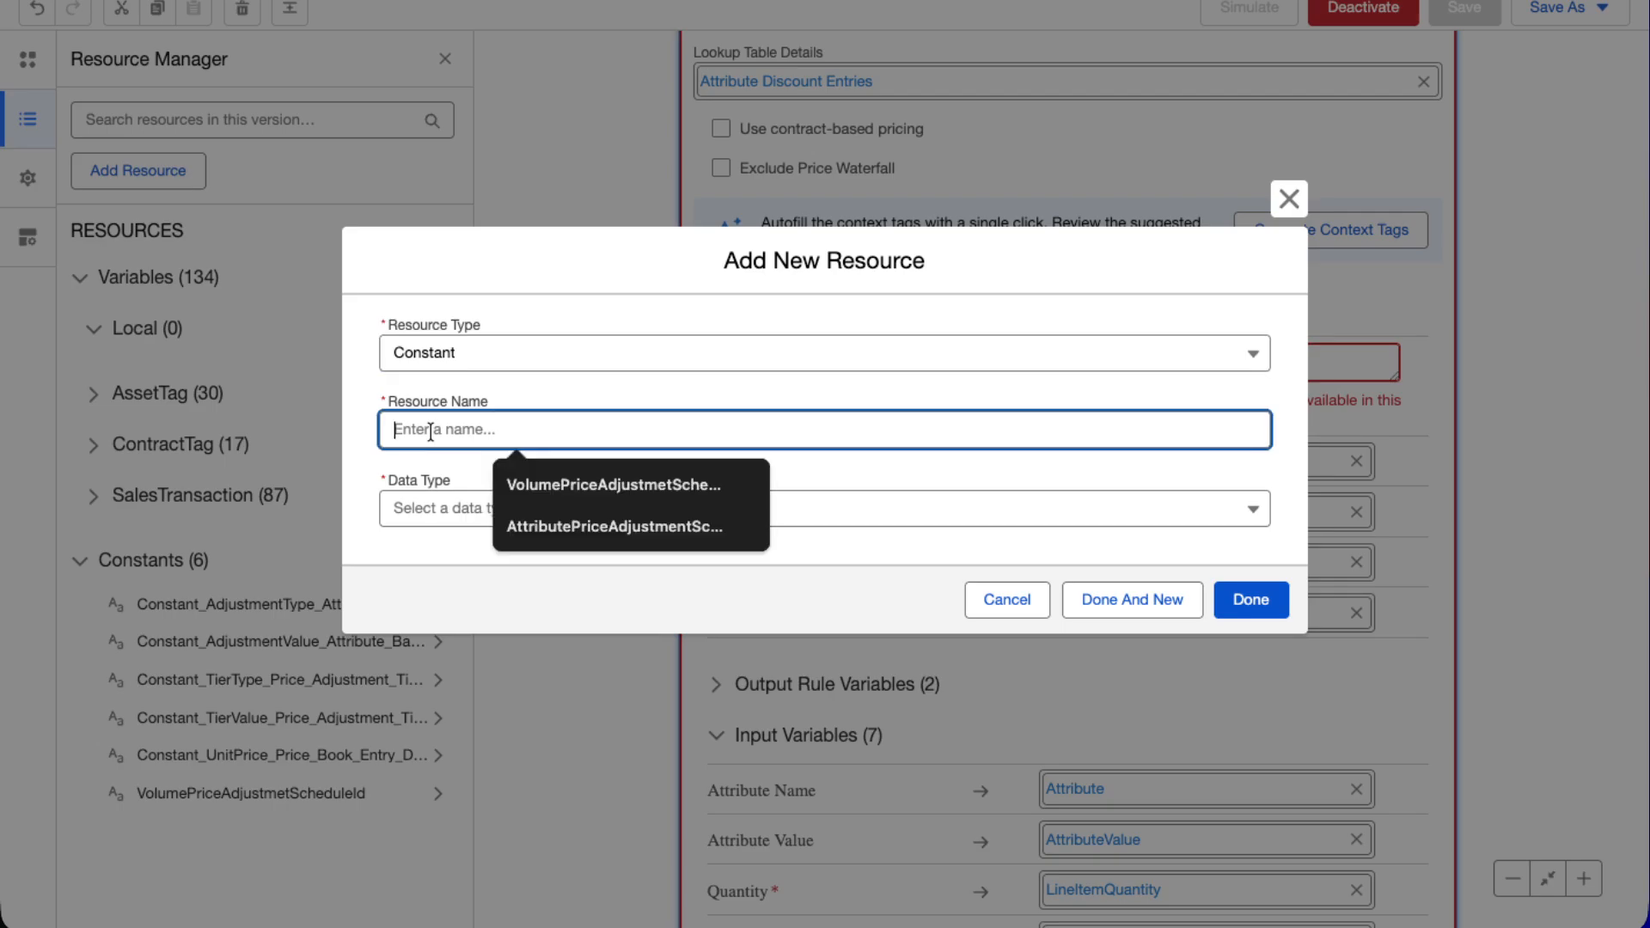
left_click(424, 519)
left_click(445, 517)
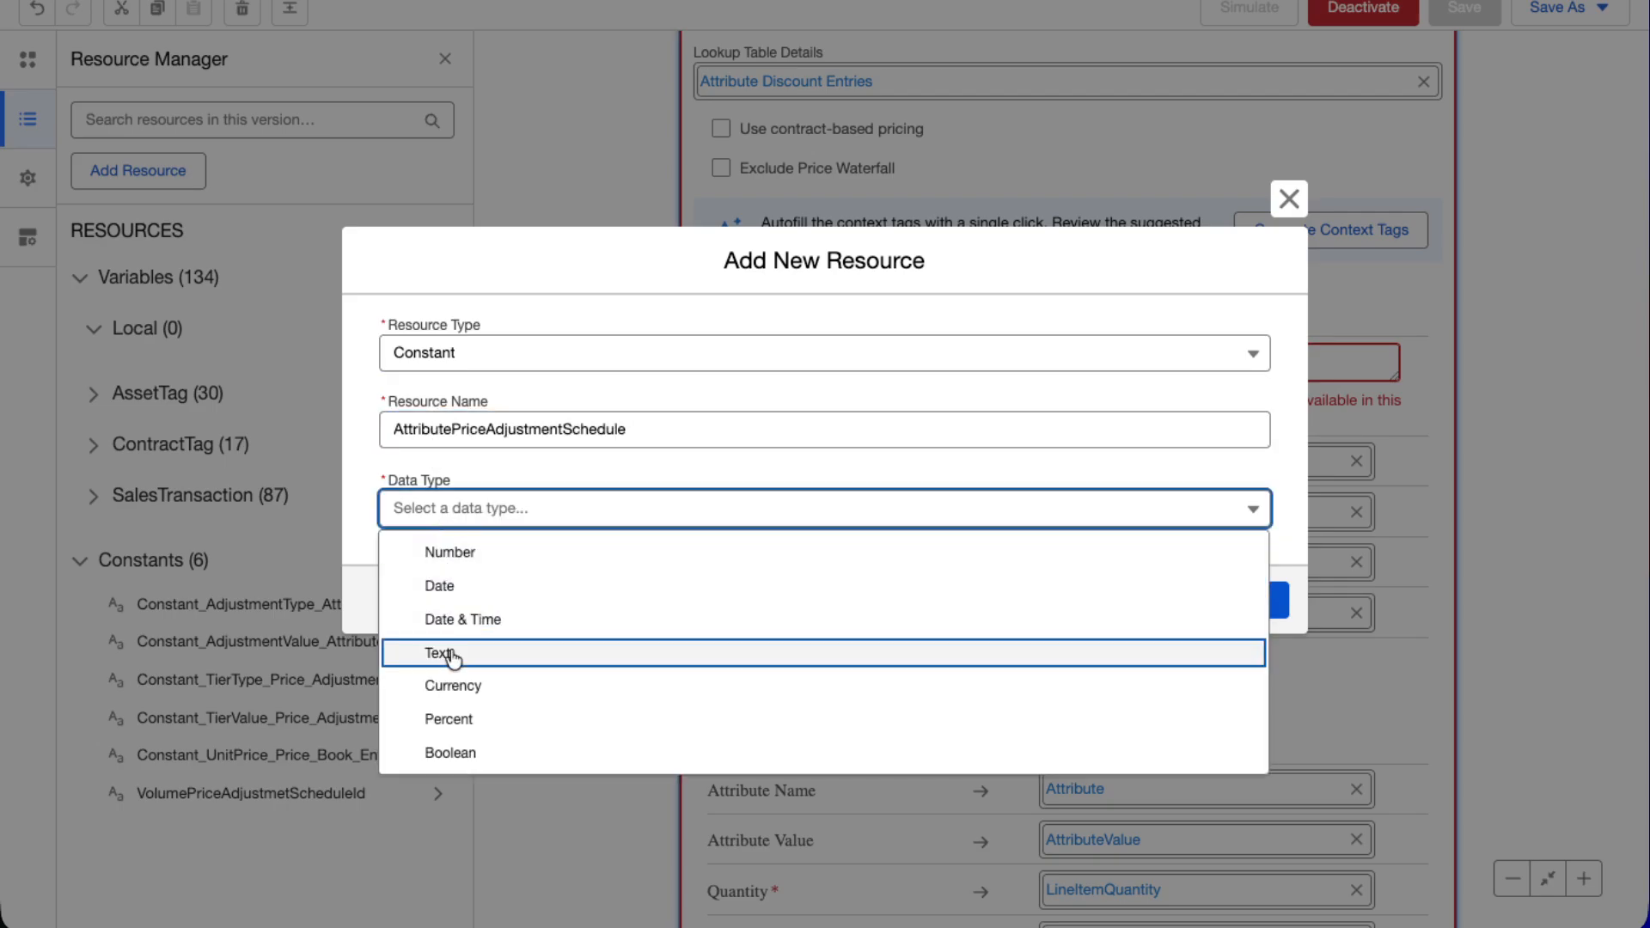
left_click(447, 653)
left_click(455, 555)
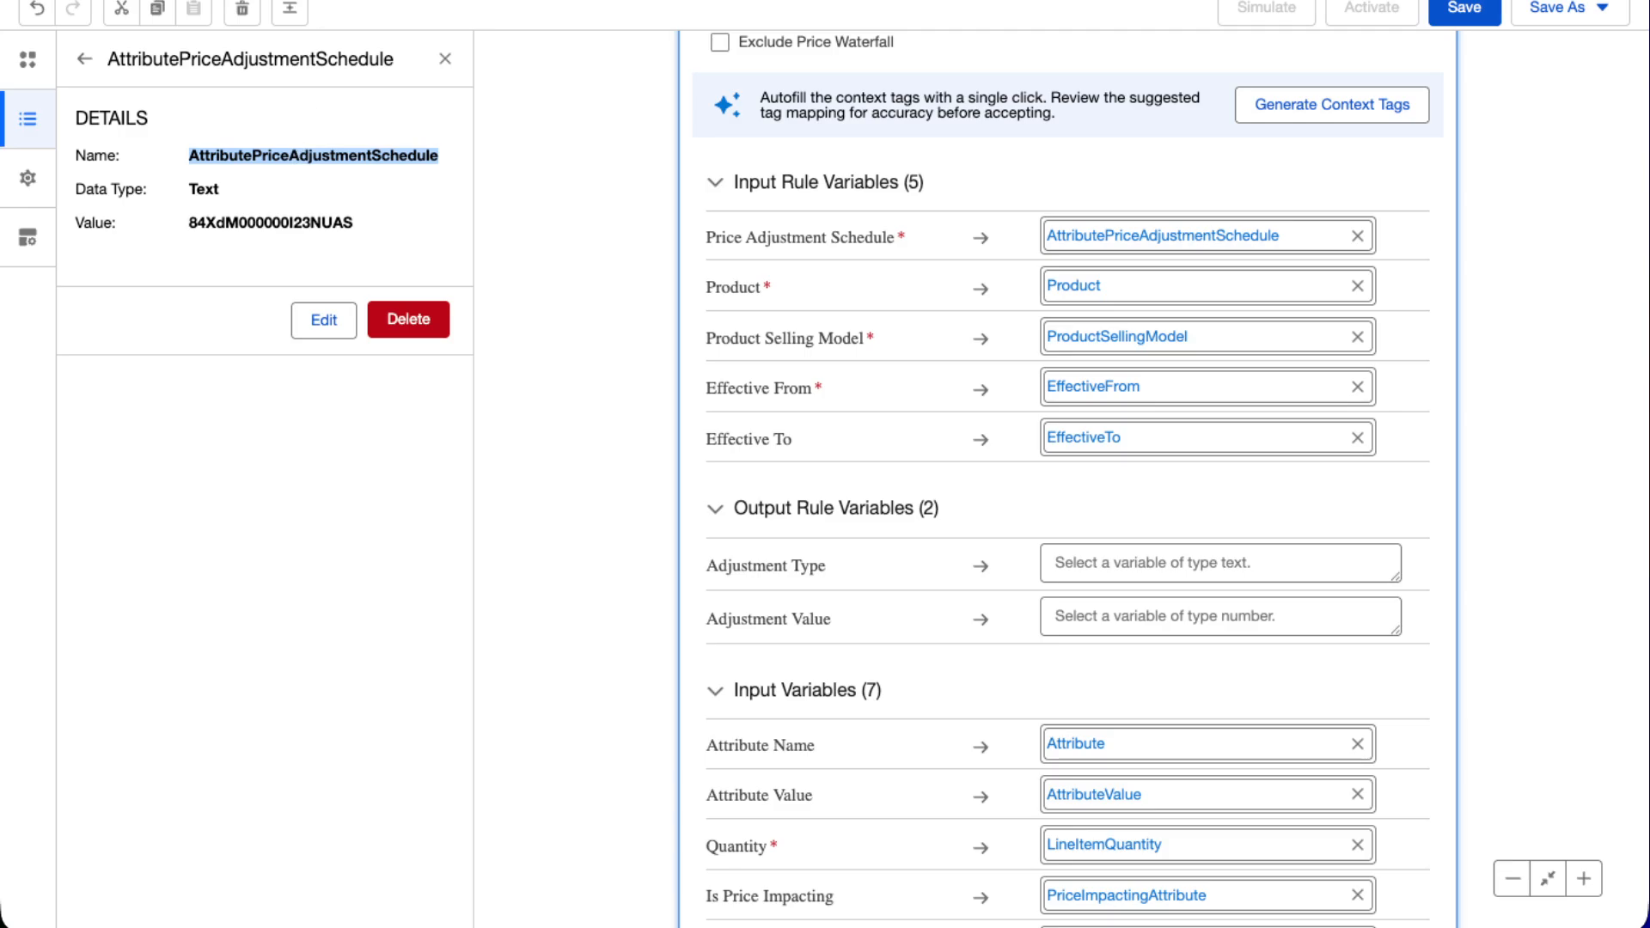
Look up the Salesforce record whose ID is the value of the reference procedure's AttributePriceAdjustmentSchedule constant
double_click(250, 224)
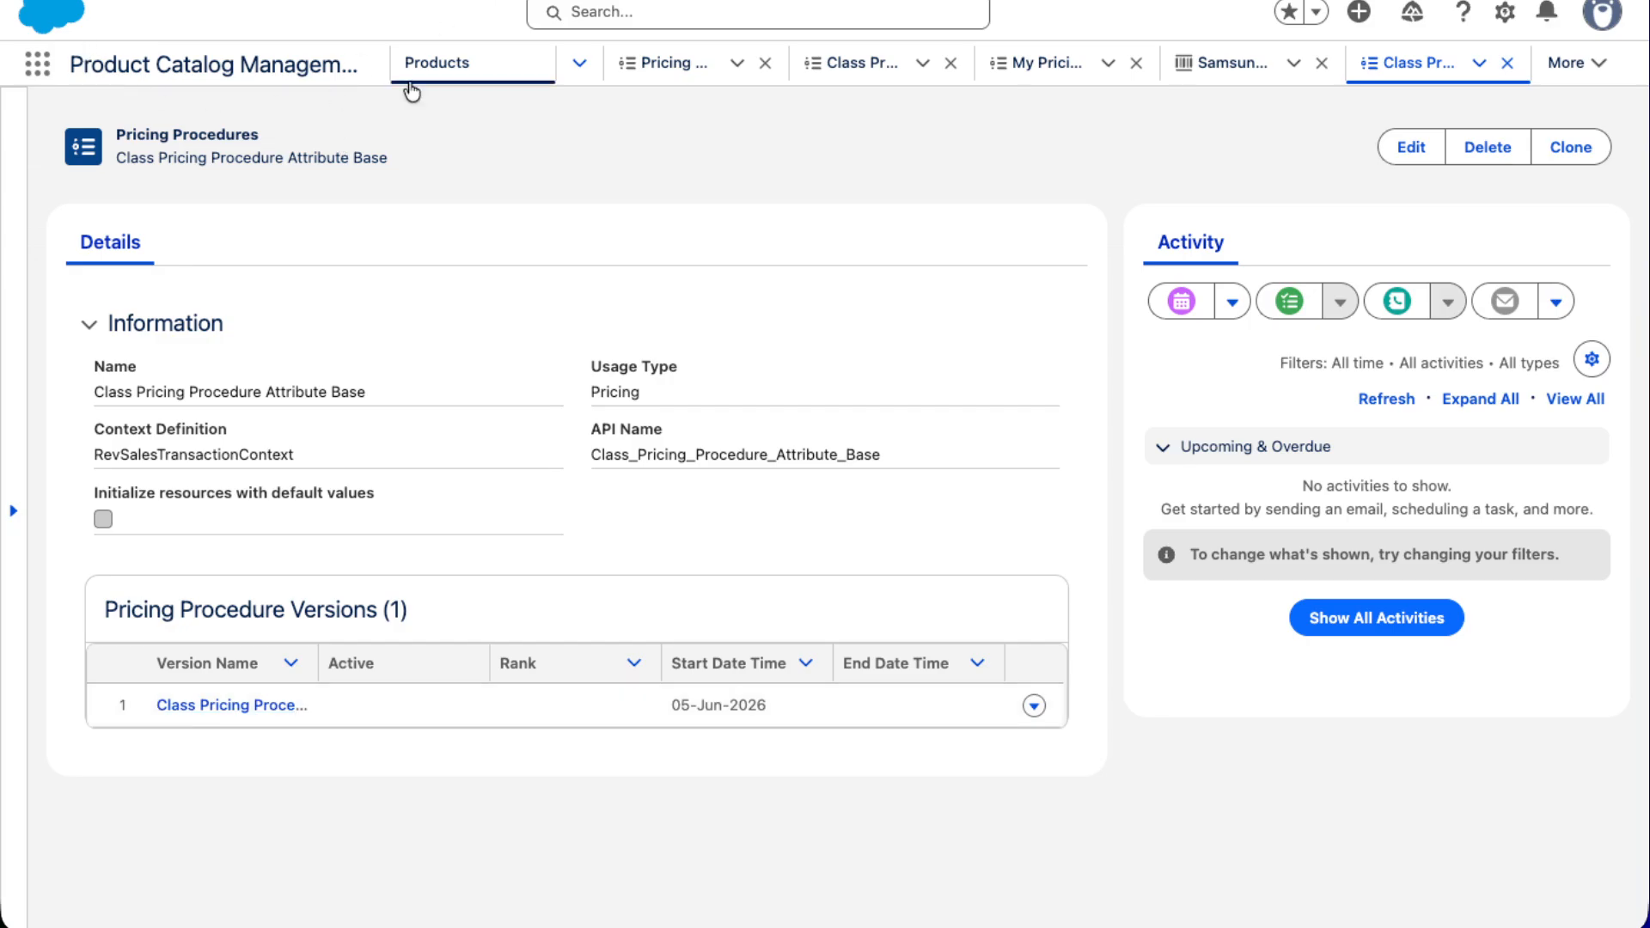
left_click(672, 64)
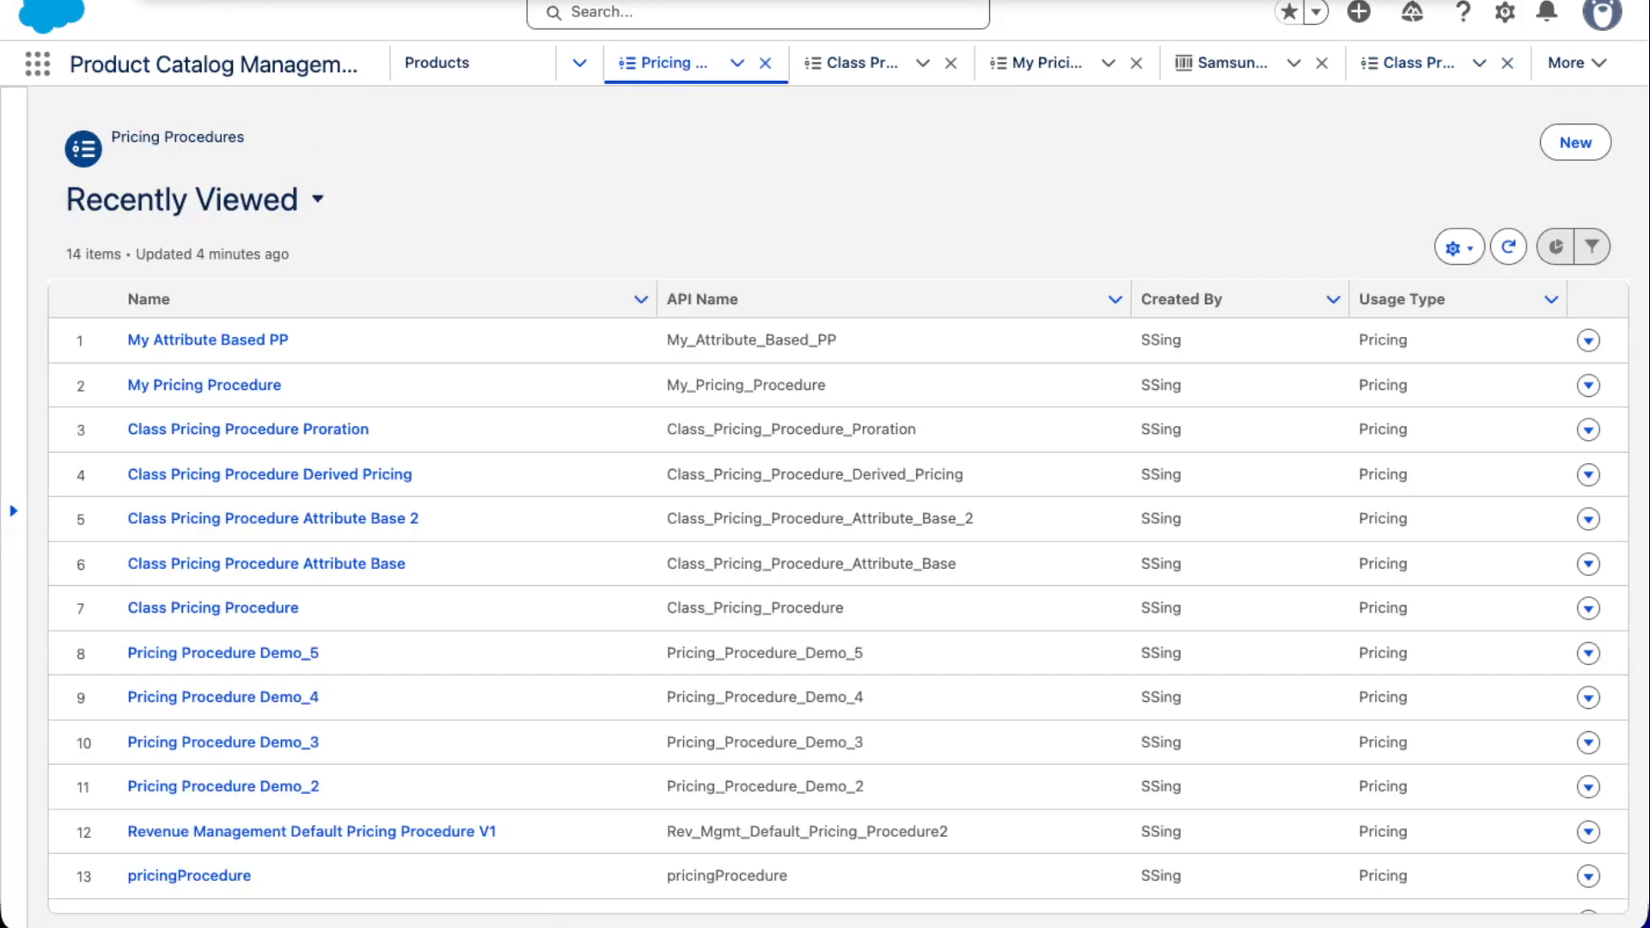
key("Return")
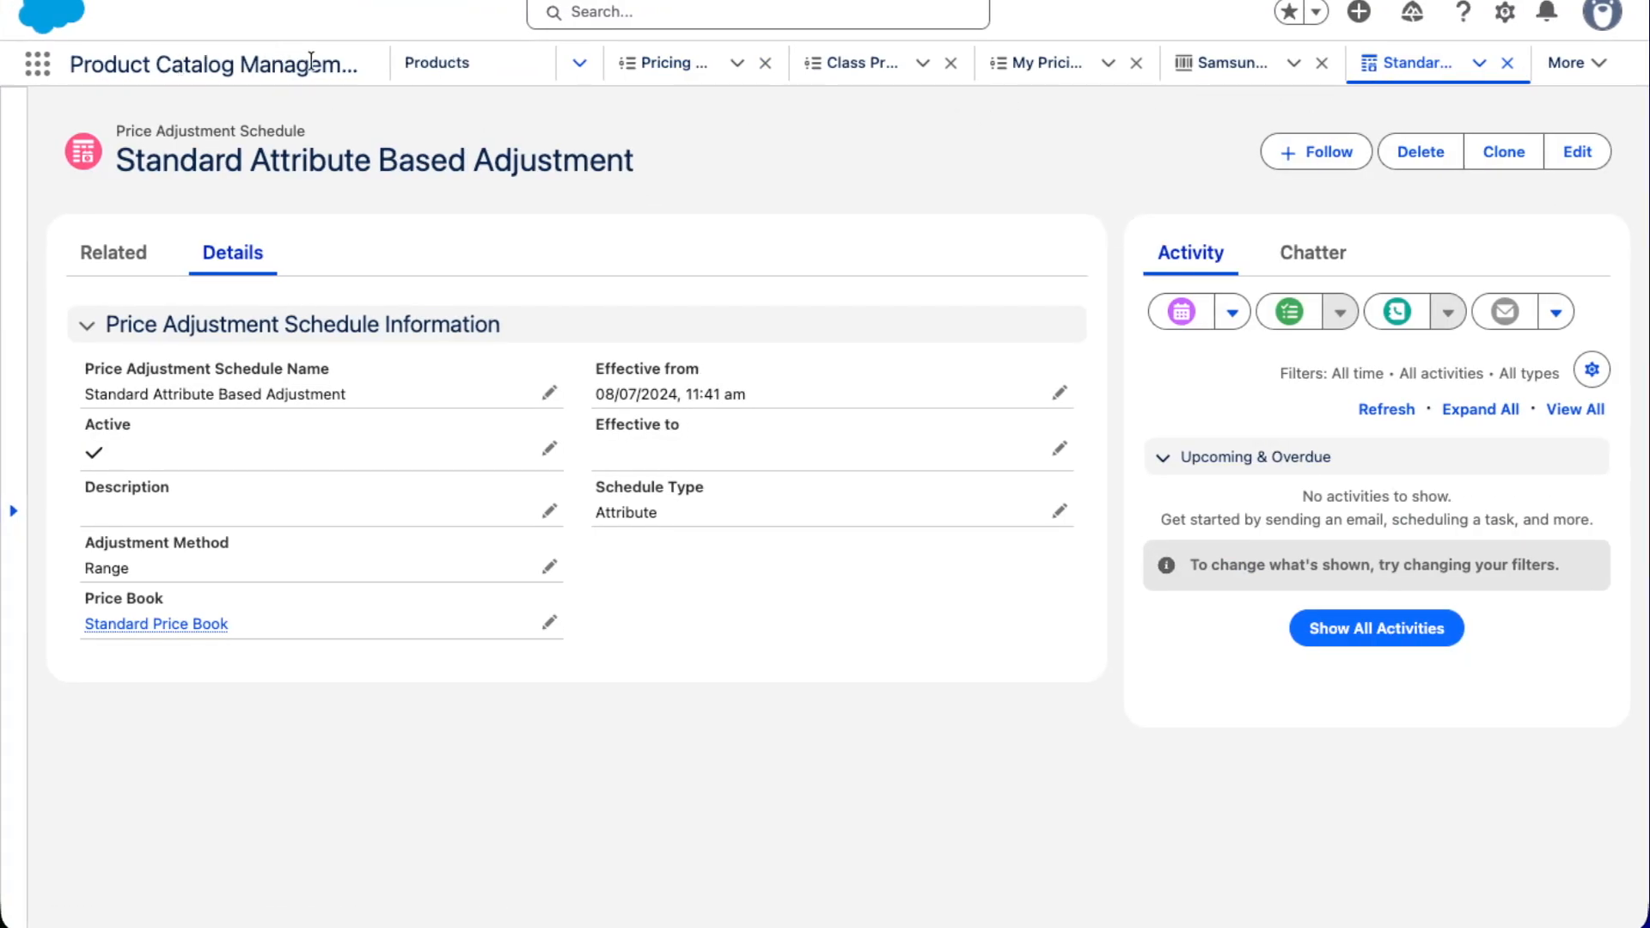
Find the Price Adjustment Schedules list and open the My Attr Based Pricing schedule to get its record ID
left_click(37, 67)
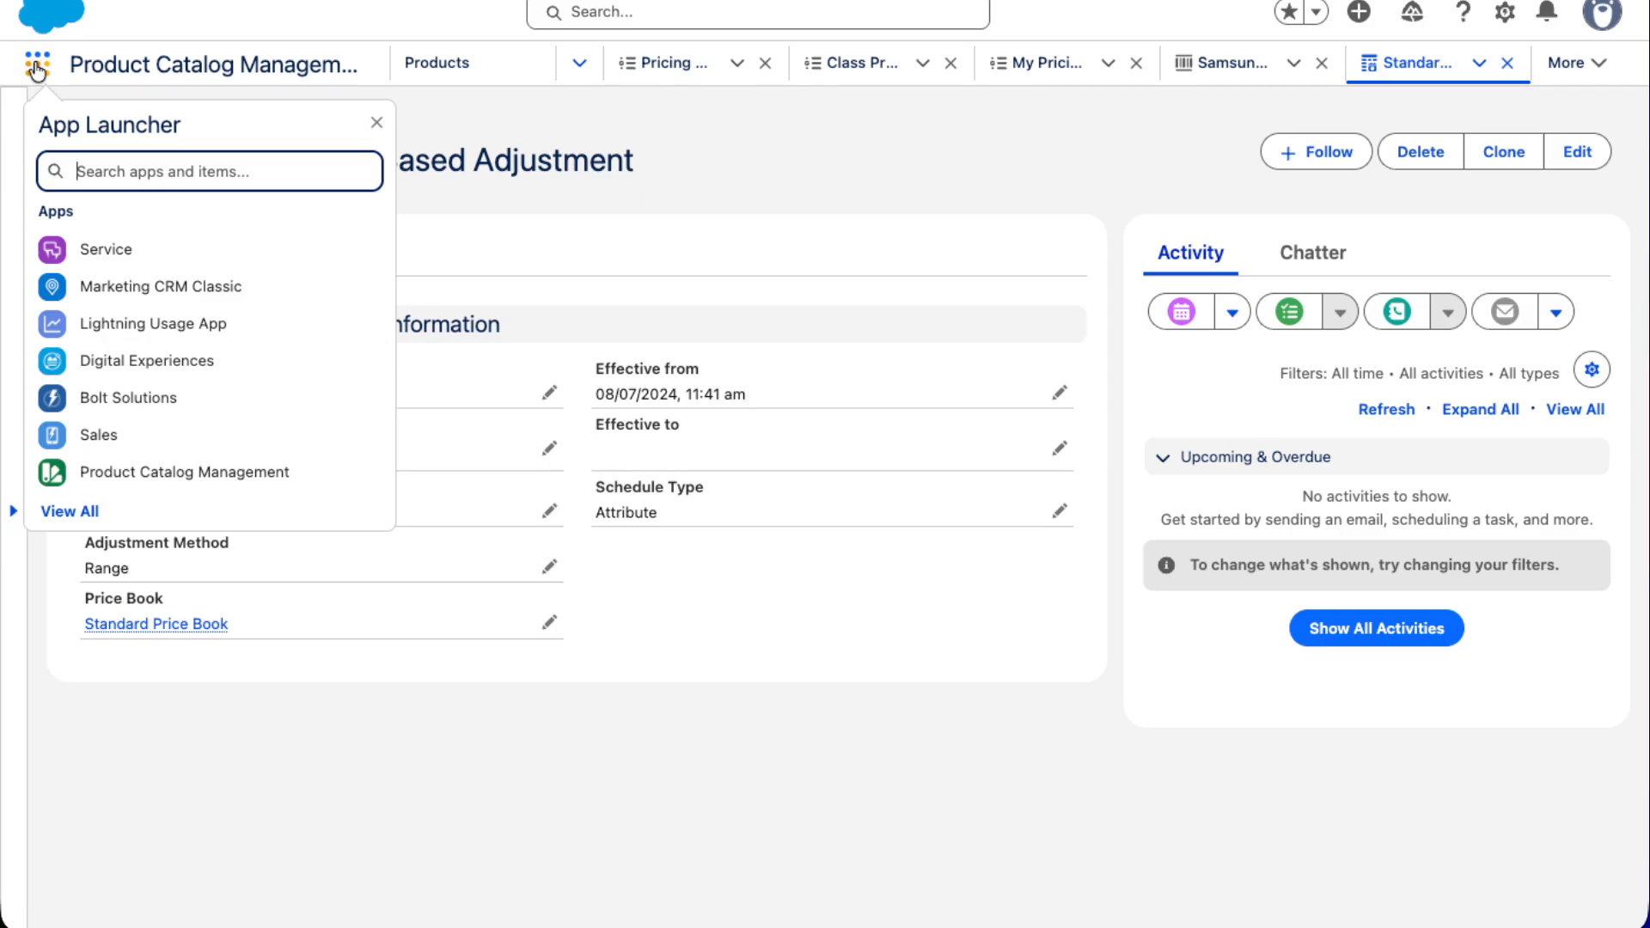
type("Price")
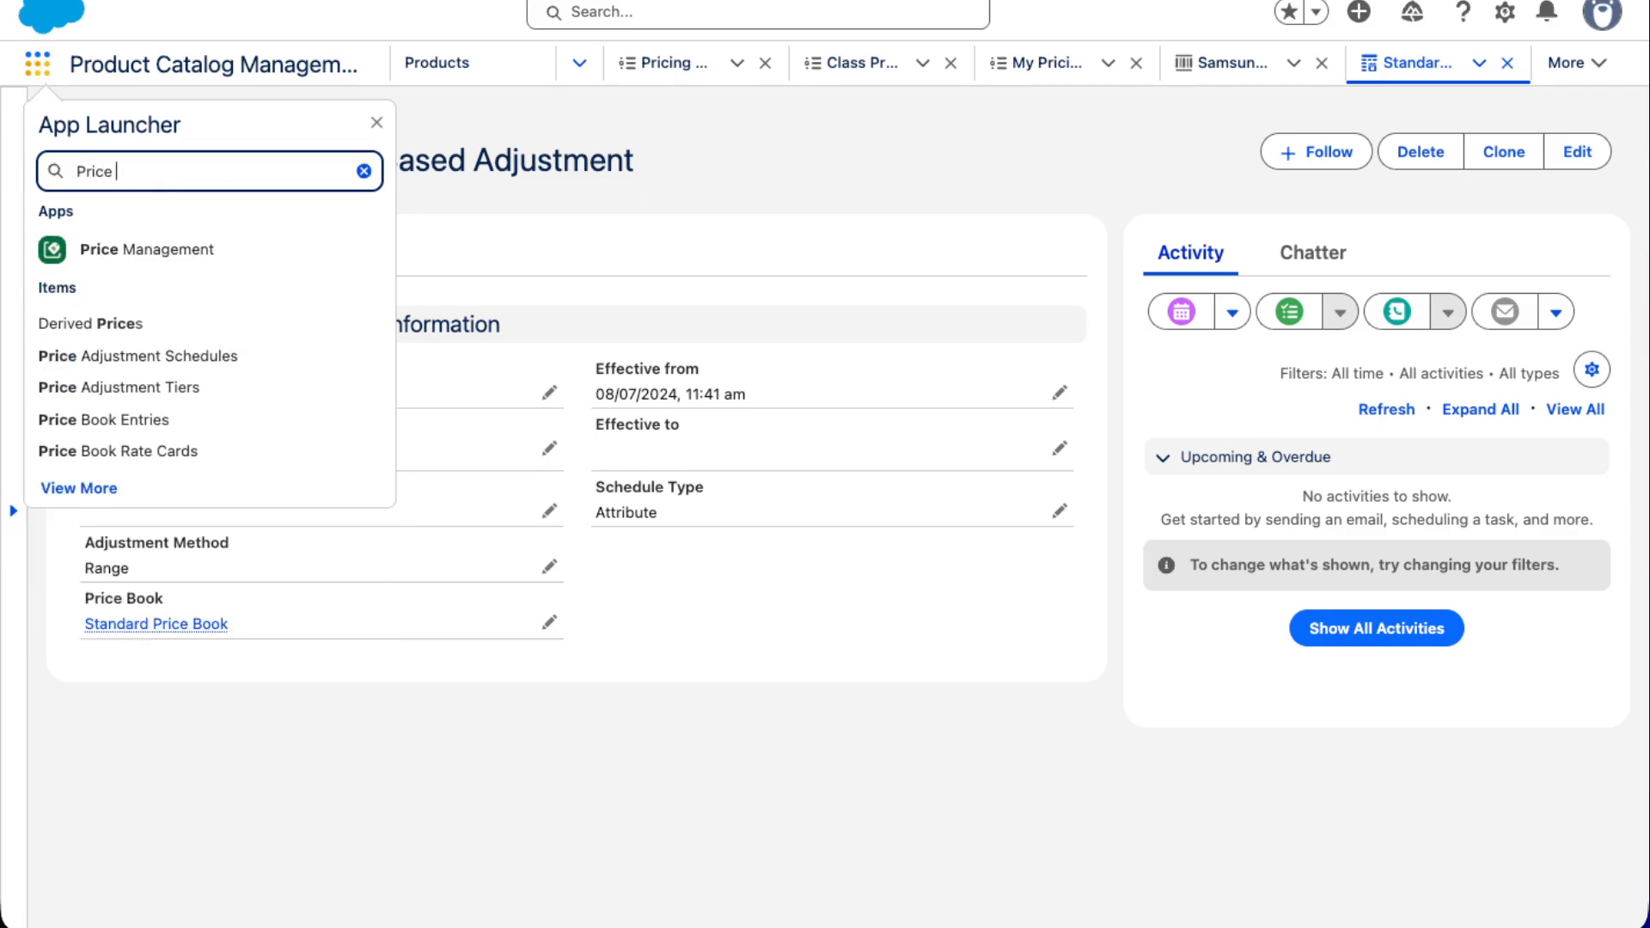
type(" A")
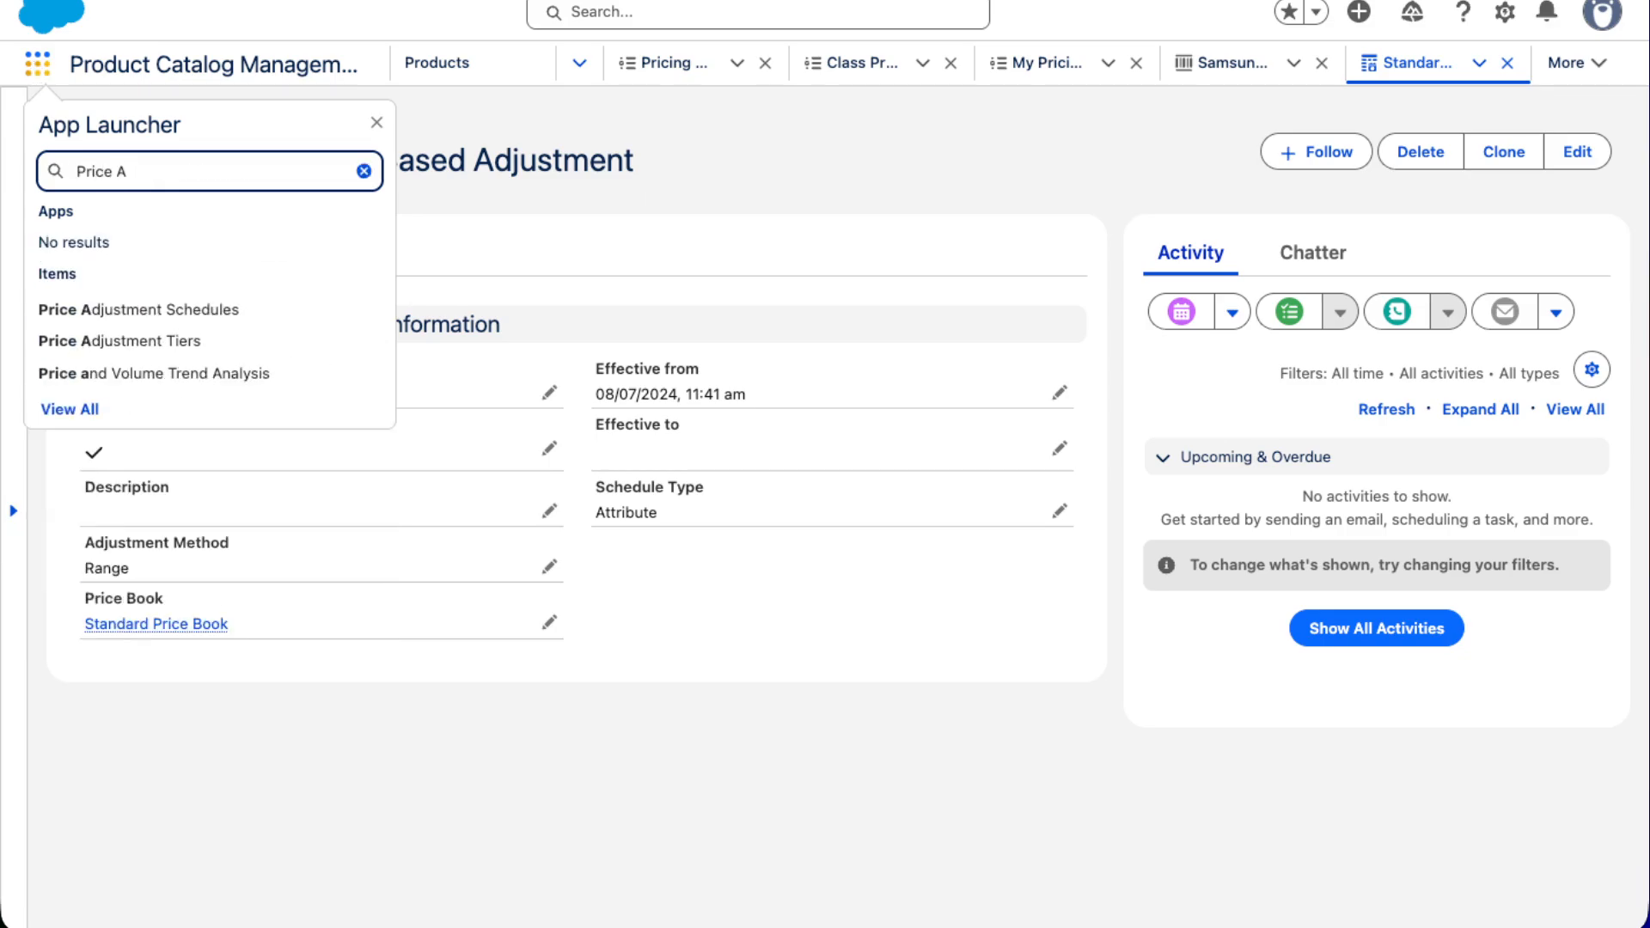
left_click(179, 310)
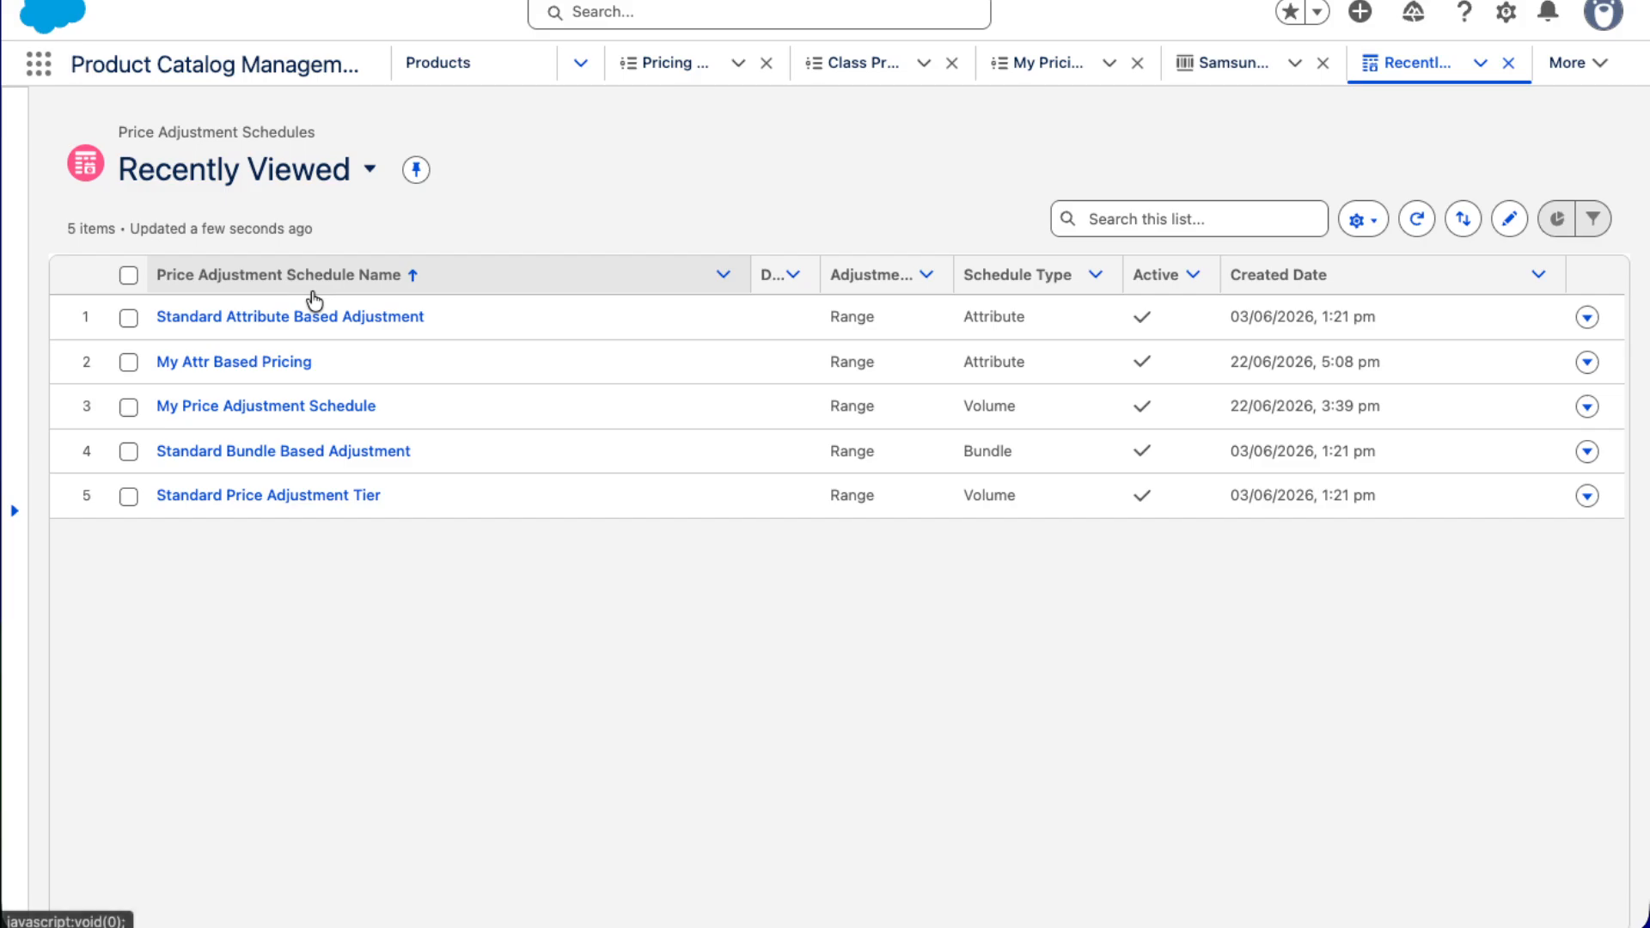
left_click(245, 363)
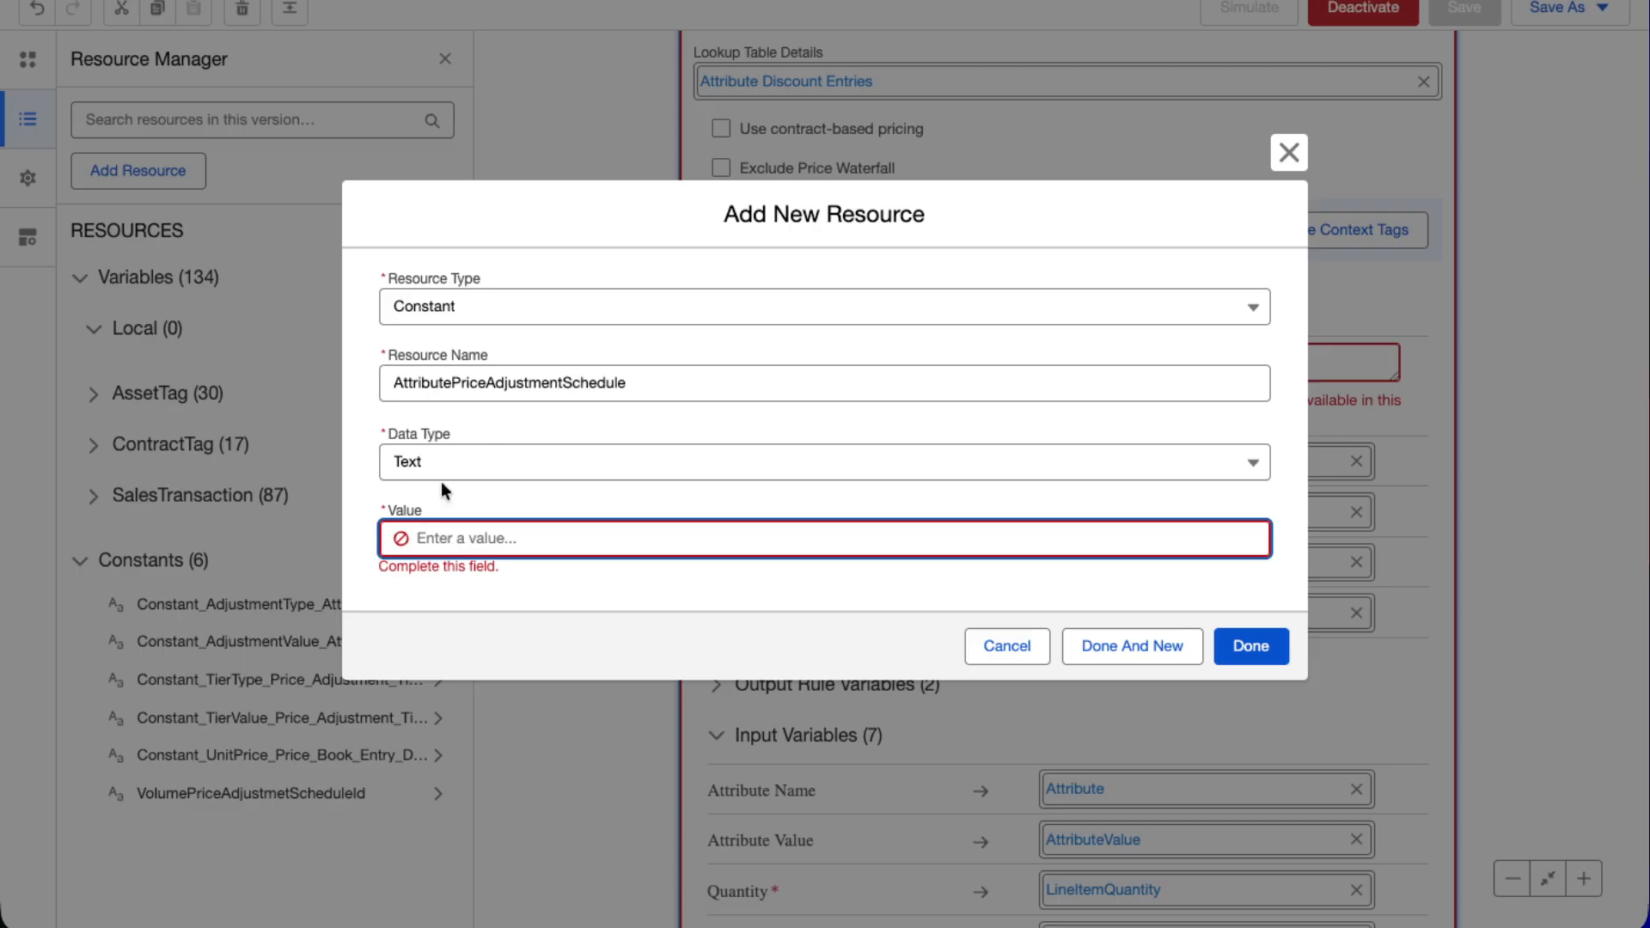
Finish the constant with the My Attr Based Pricing record ID as its value and map Price Adjustment Schedule to AttributePriceAdjustmentSchedule
type("0lHzM000000IyBUAQ")
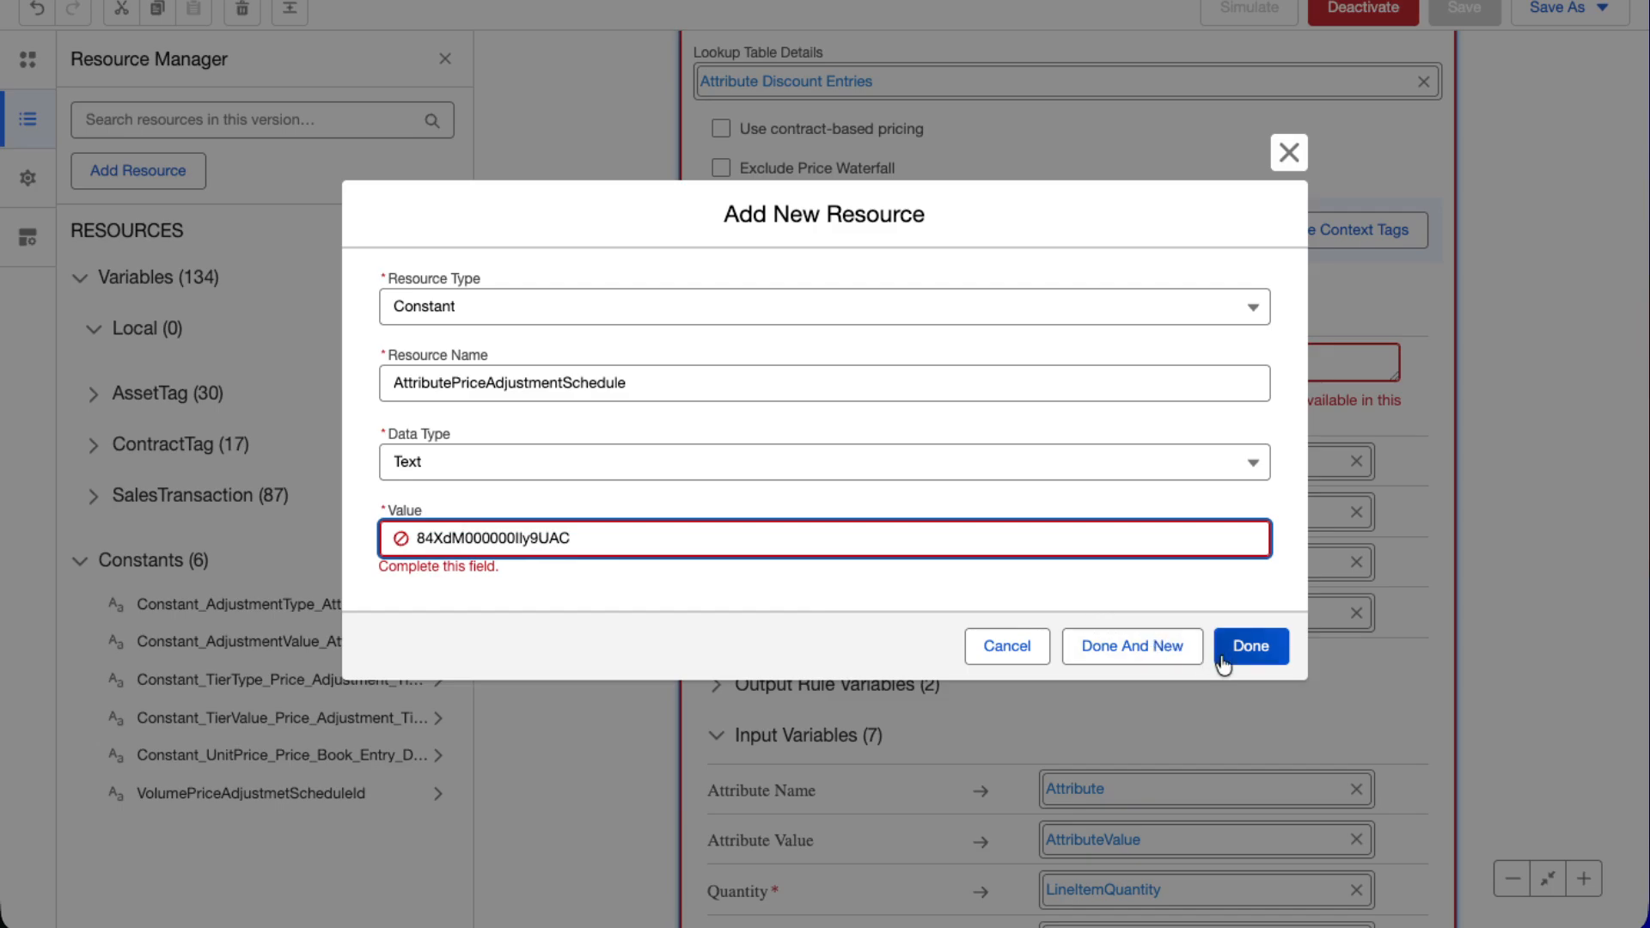
left_click(1238, 654)
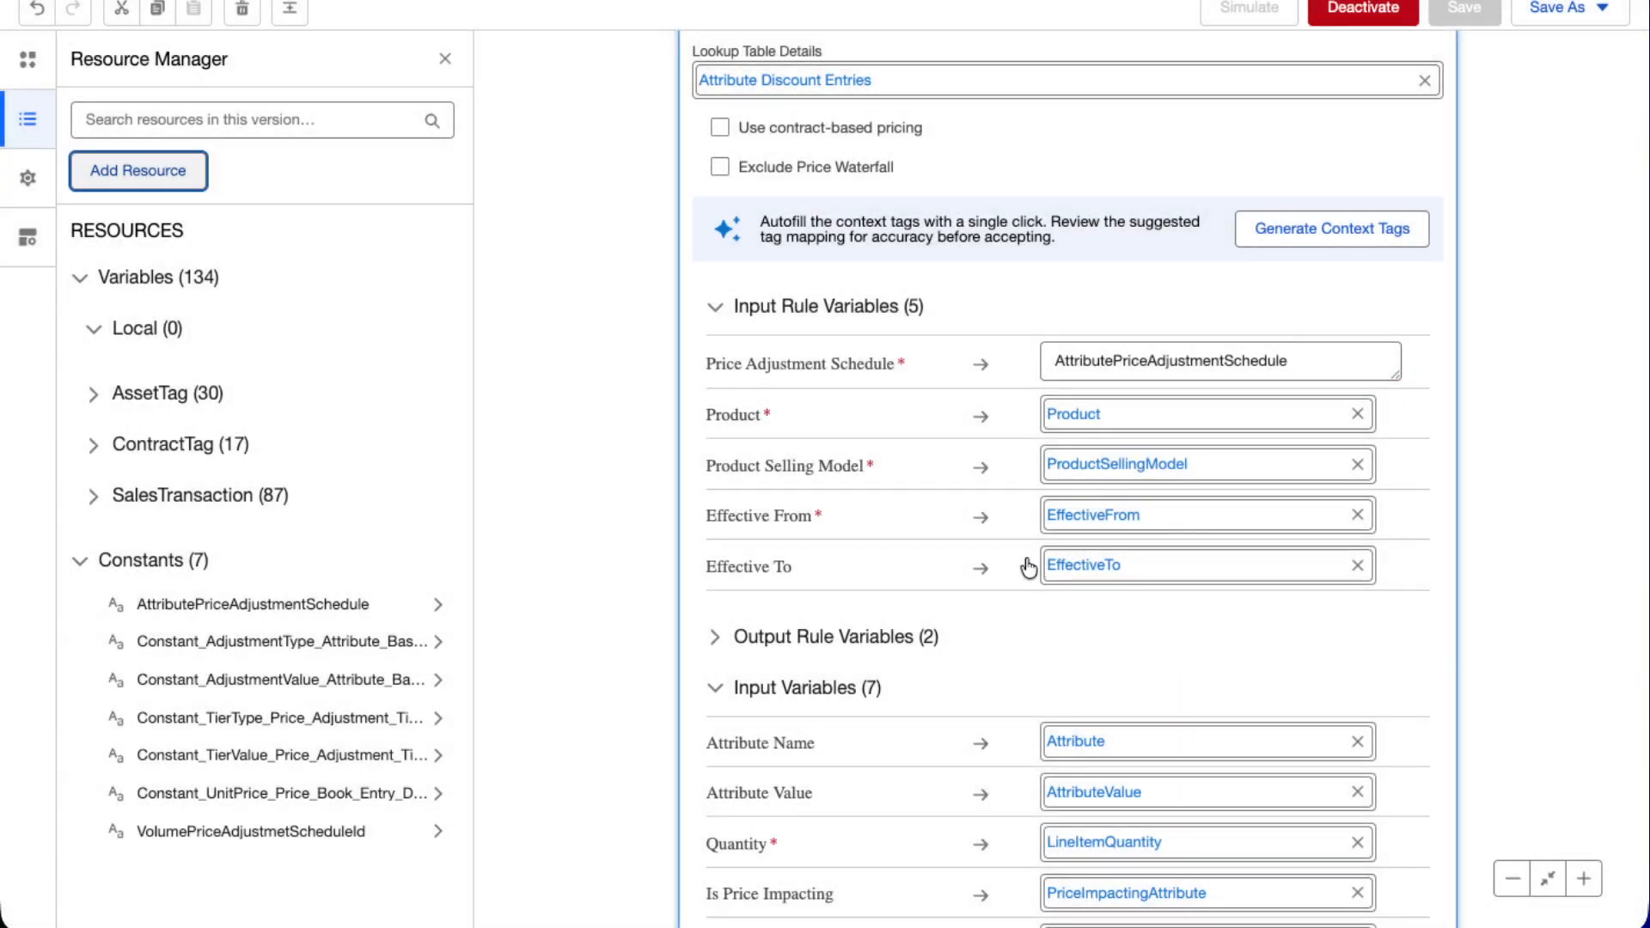
left_click(1305, 362)
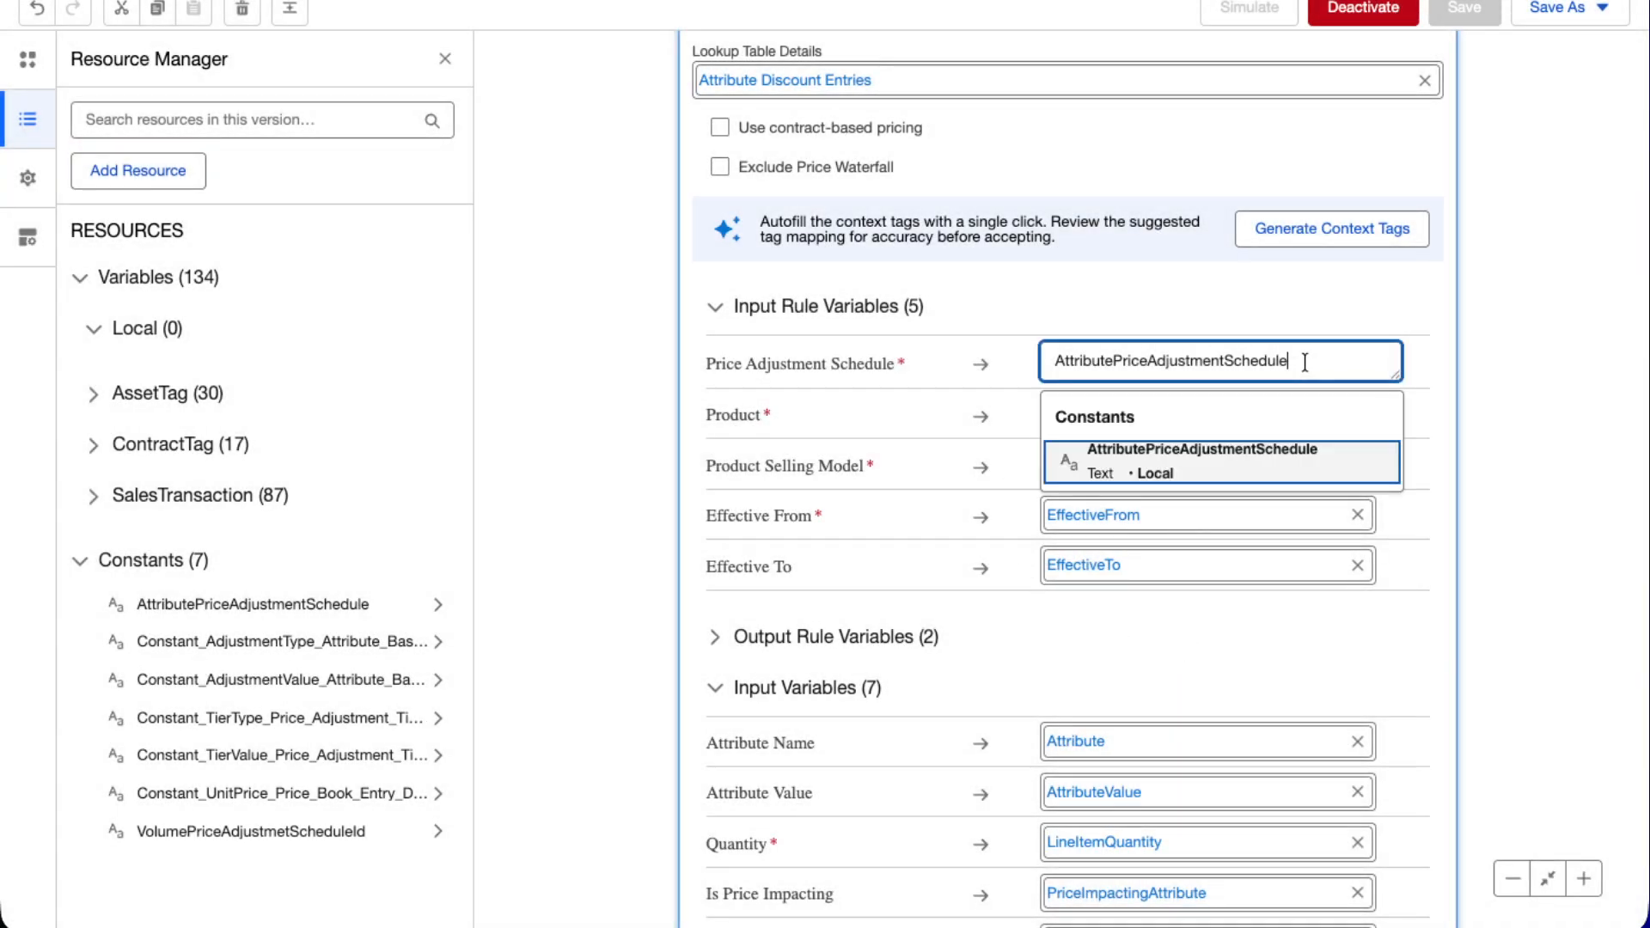
left_click(1248, 461)
Try to save the pricing procedure as a new version named My Attribute Based PP with version number 2
scroll(874, 357, "up", 5)
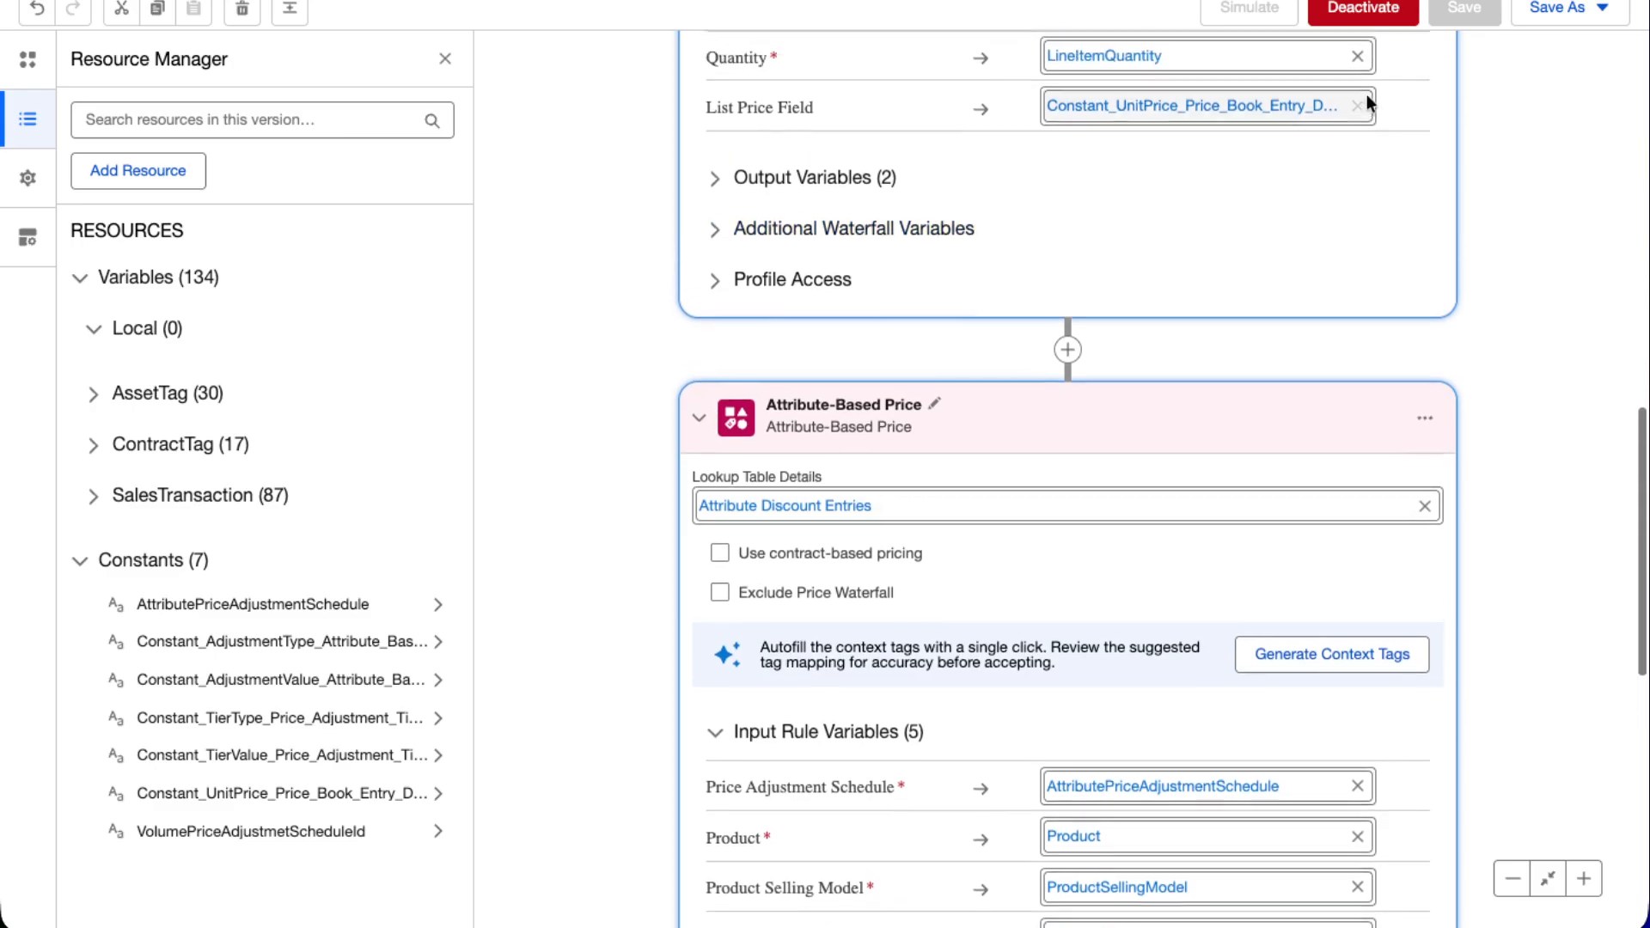
scroll(1504, 106, "up", 7)
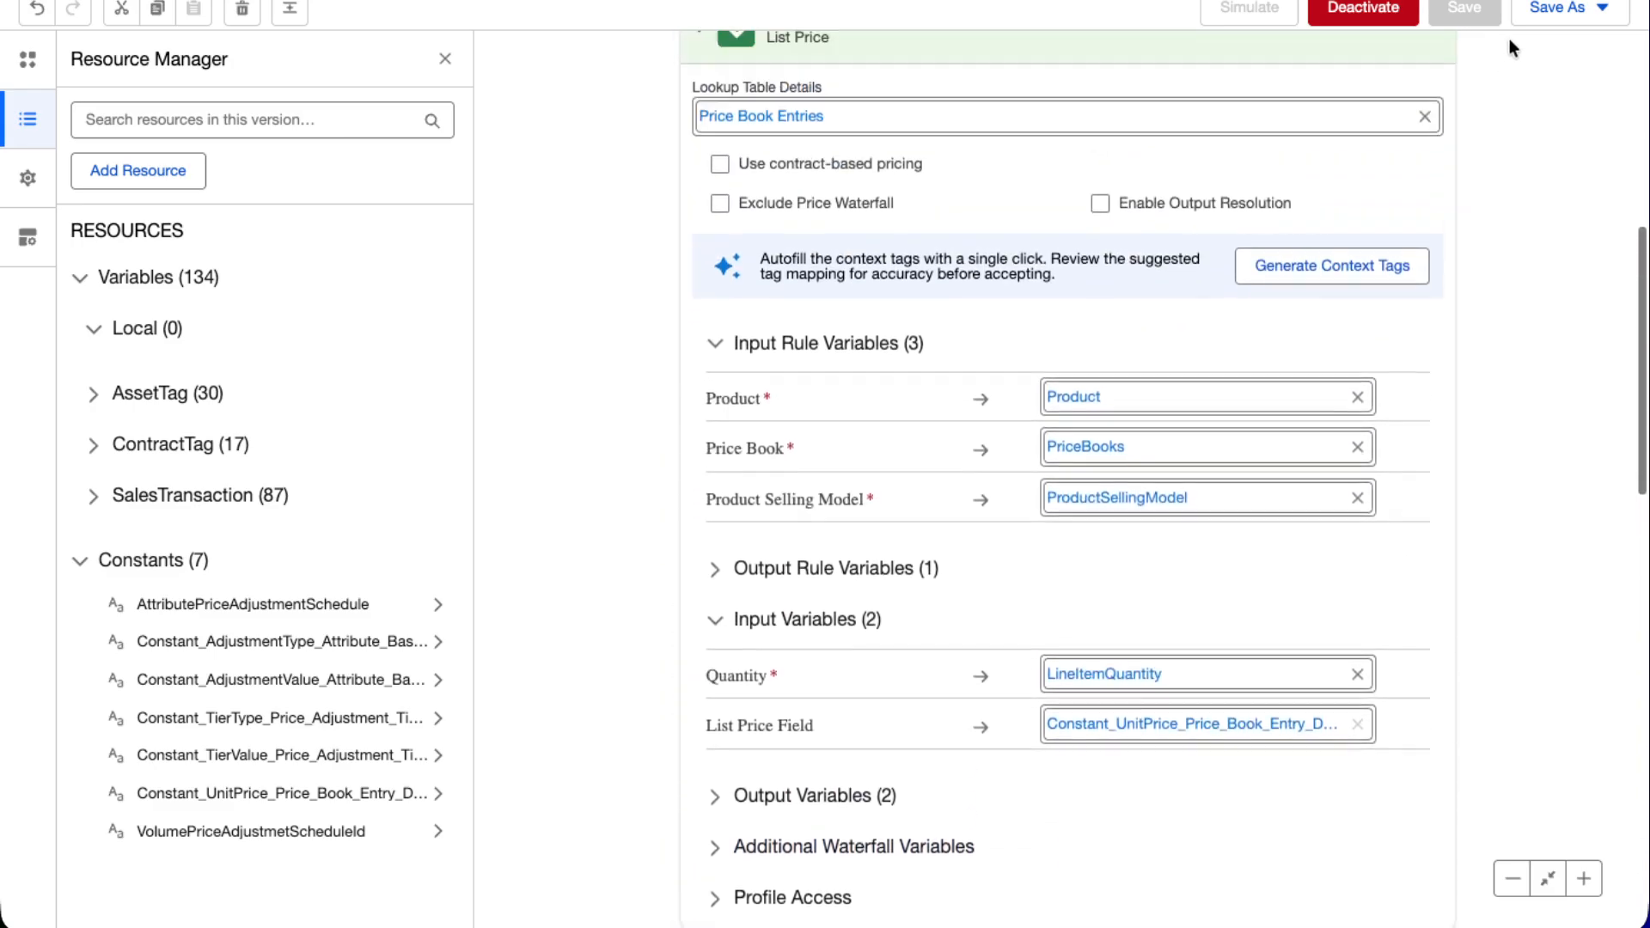
scroll(1512, 48, "up", 2)
left_click(1556, 11)
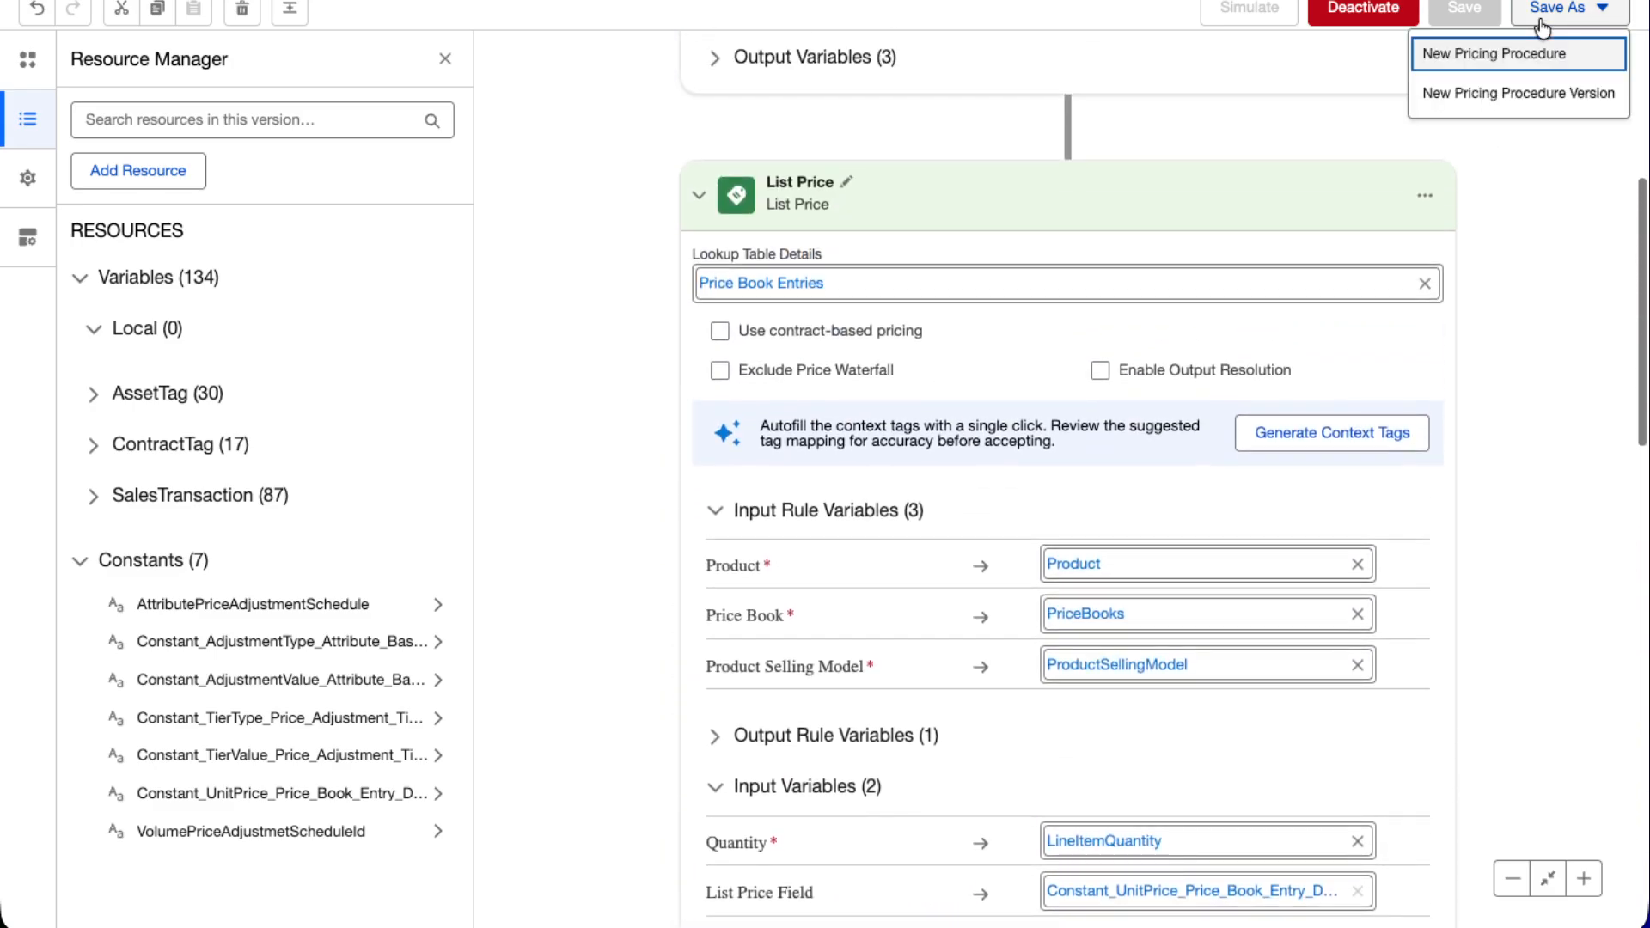
left_click(1461, 90)
double_click(578, 500)
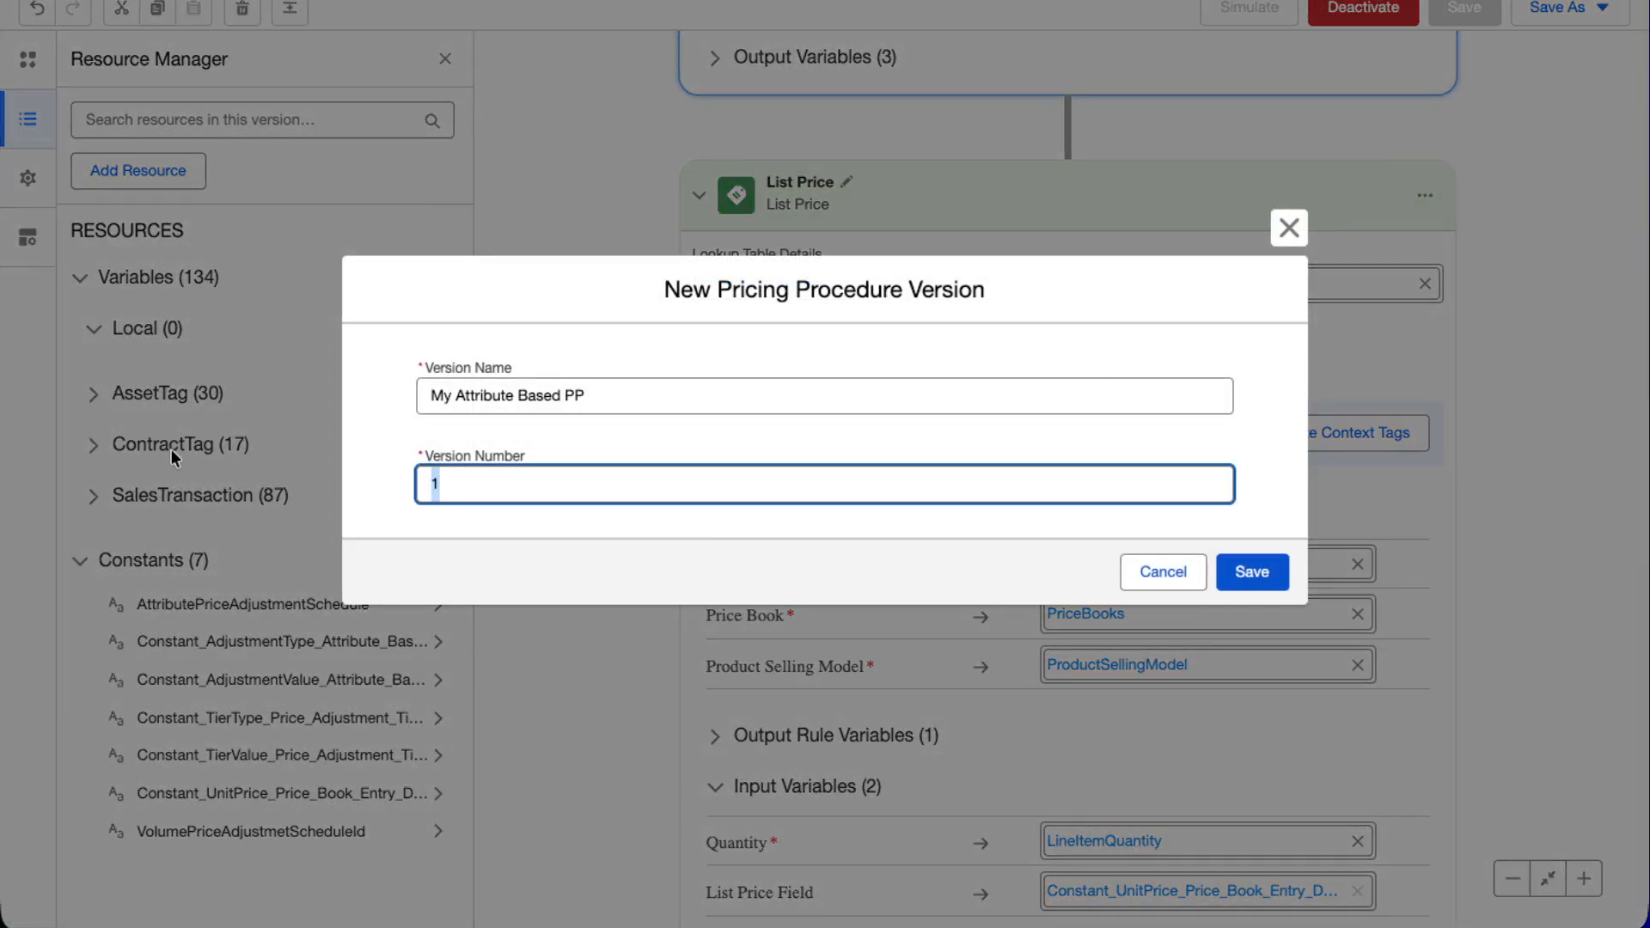
type("2")
left_click(1250, 573)
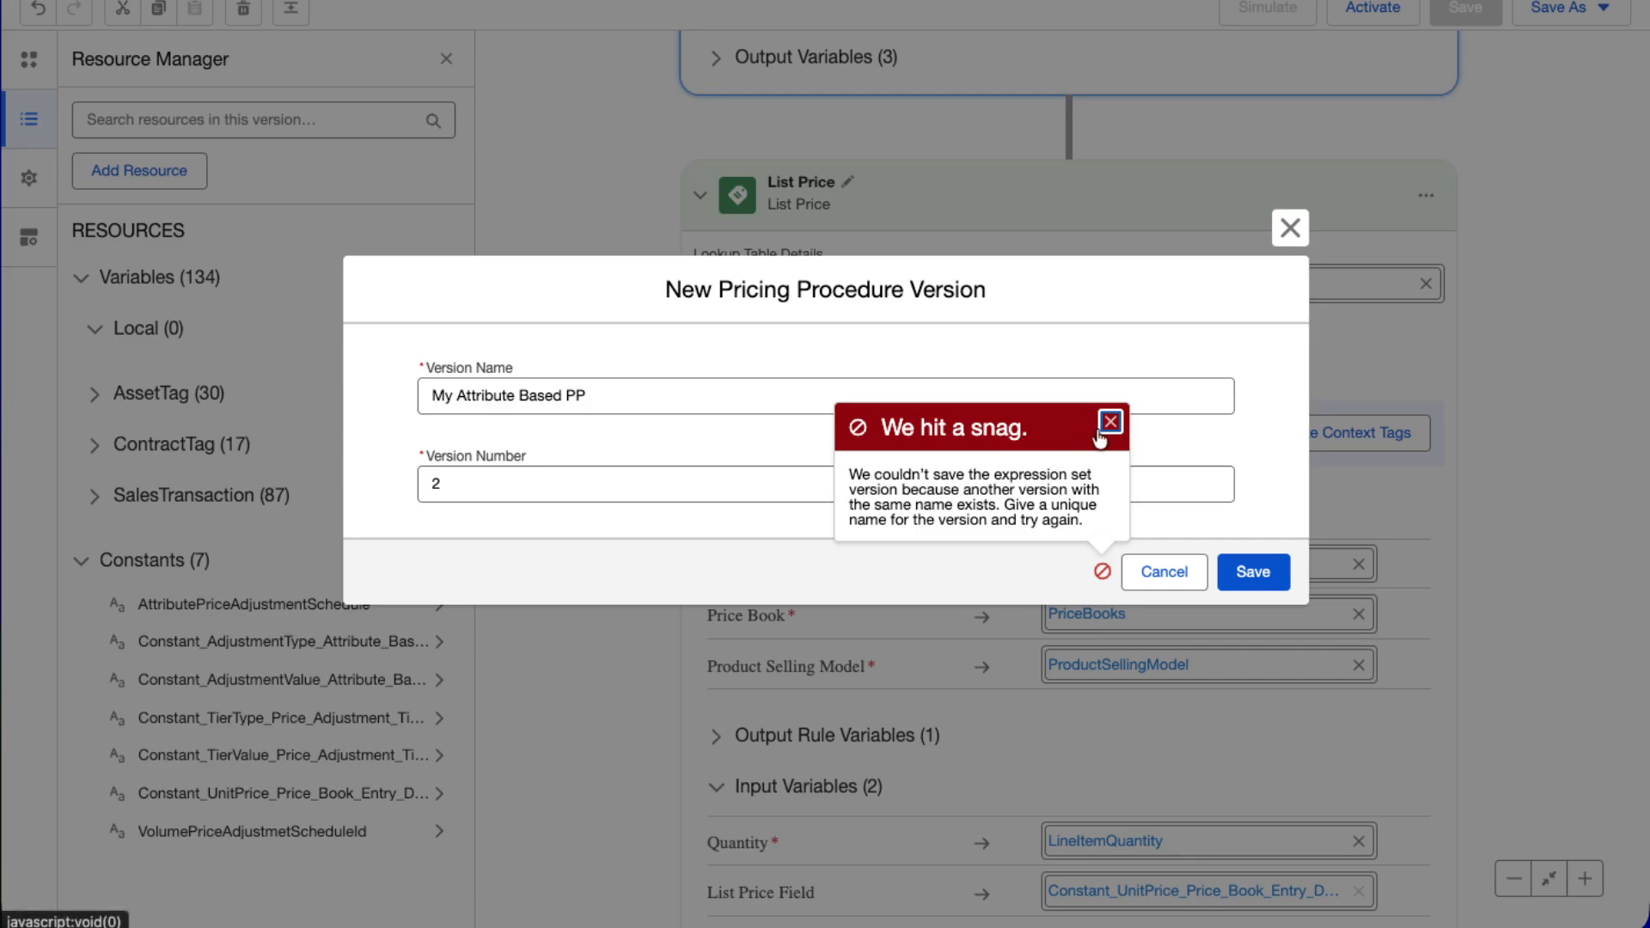
Try to save the new version again with the same name and version number 3
left_click(1109, 422)
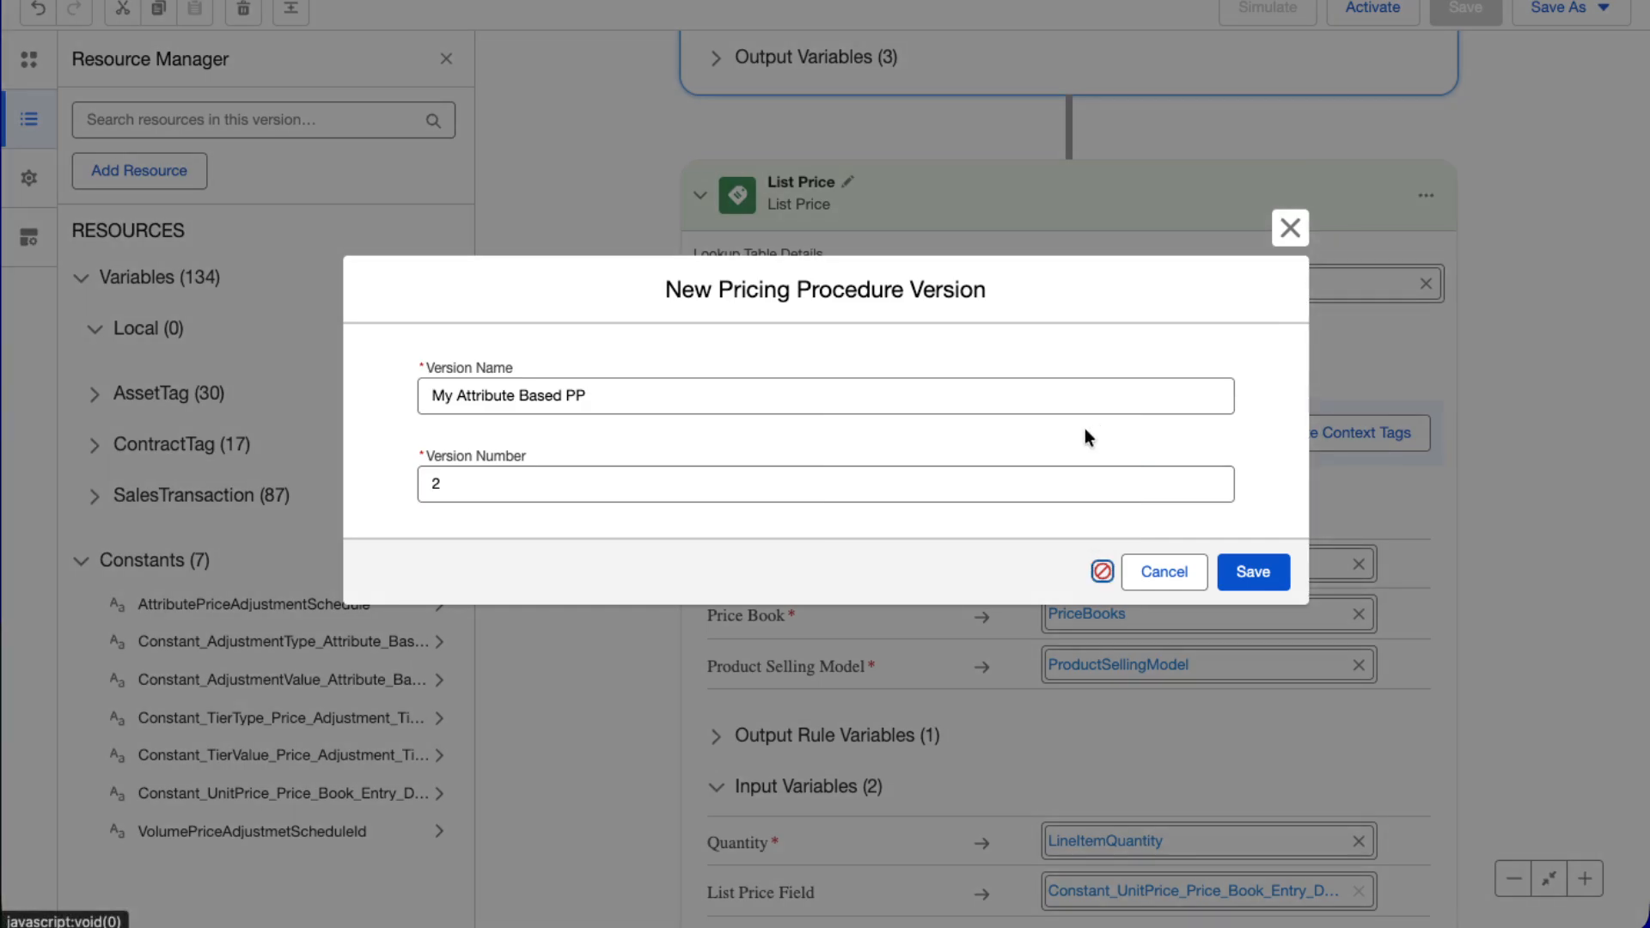
left_click(506, 484)
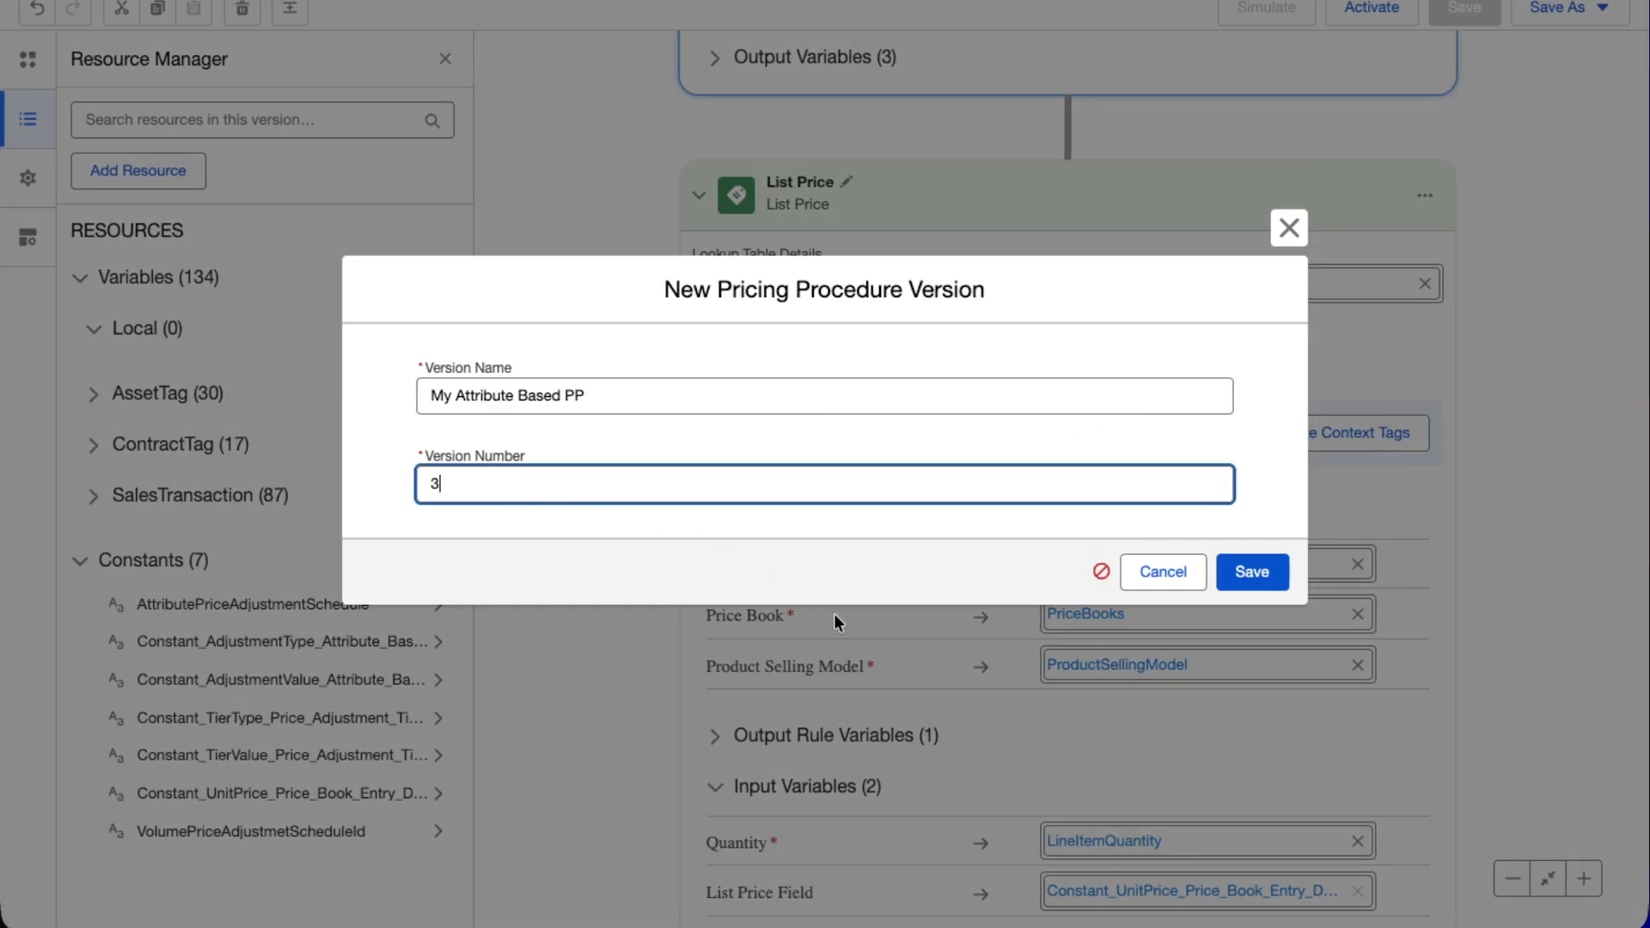
type("3")
left_click(1253, 572)
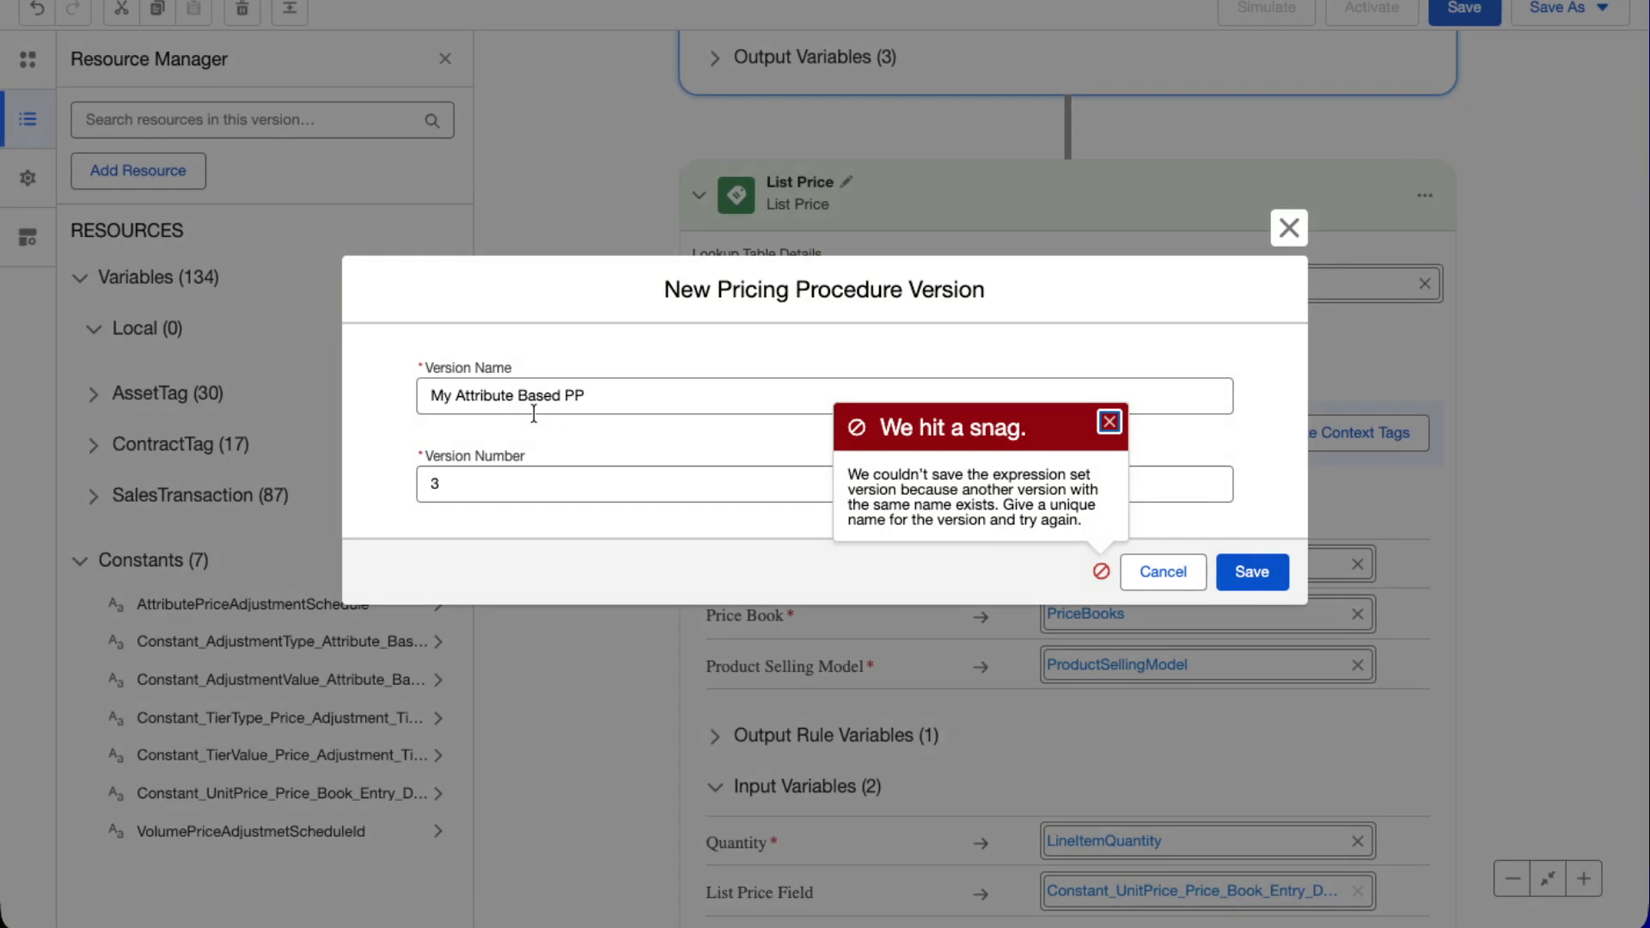
Name the new version My Attribute Based PP V2, set its version number to 2 and save it
left_click(679, 398)
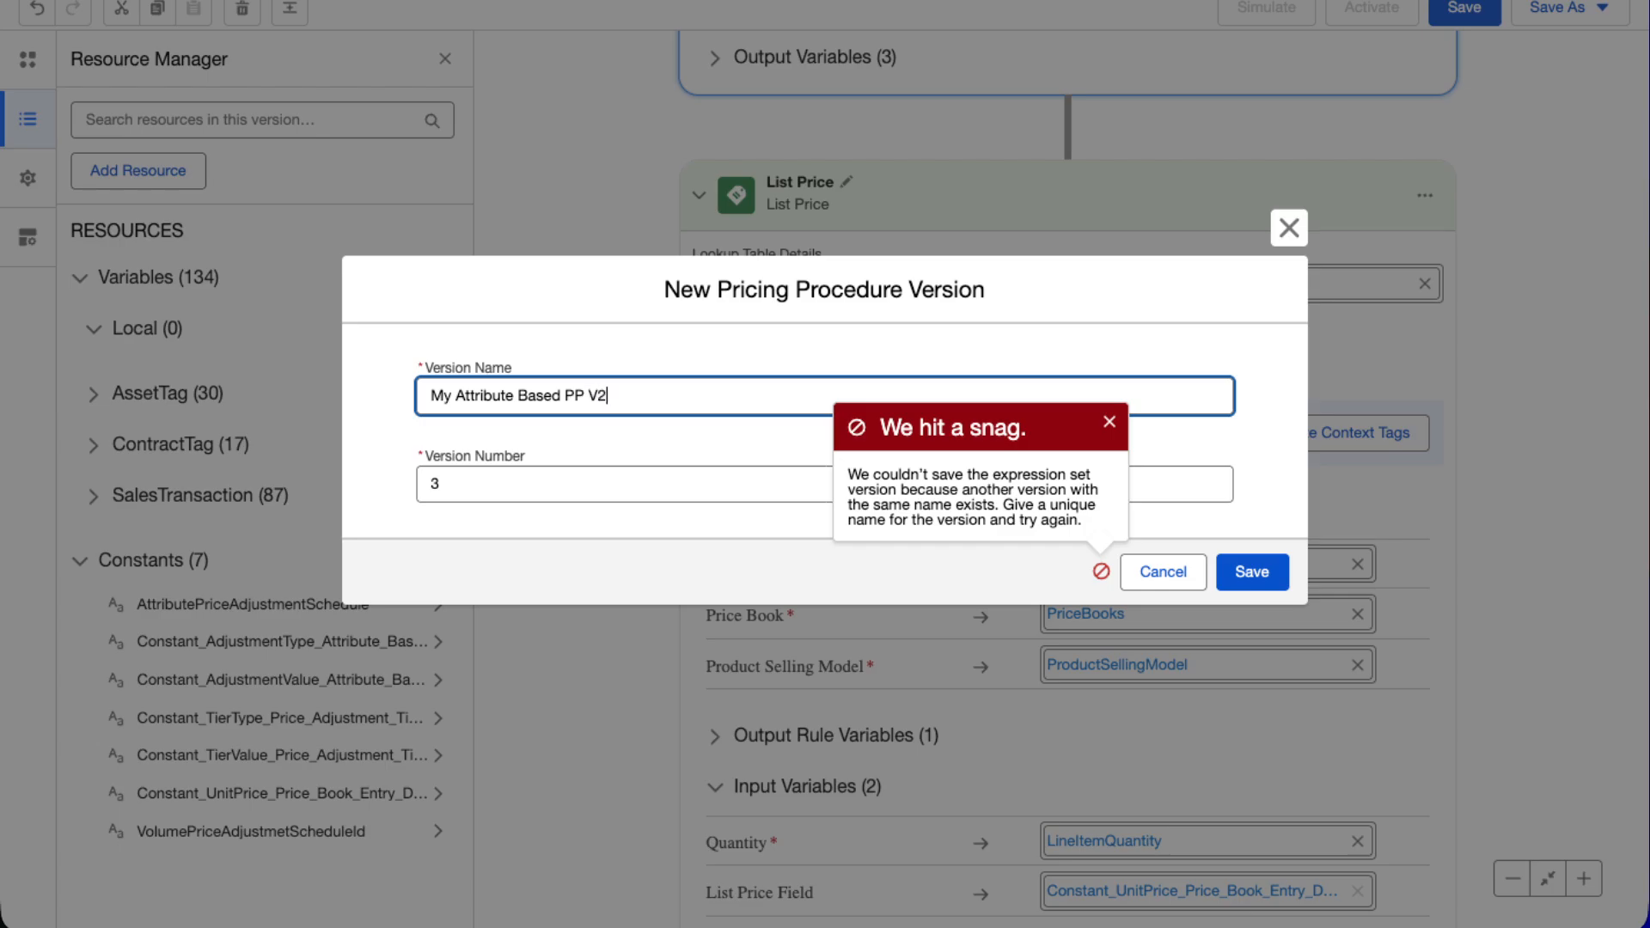
left_click(514, 479)
key("BackSpace")
type("2")
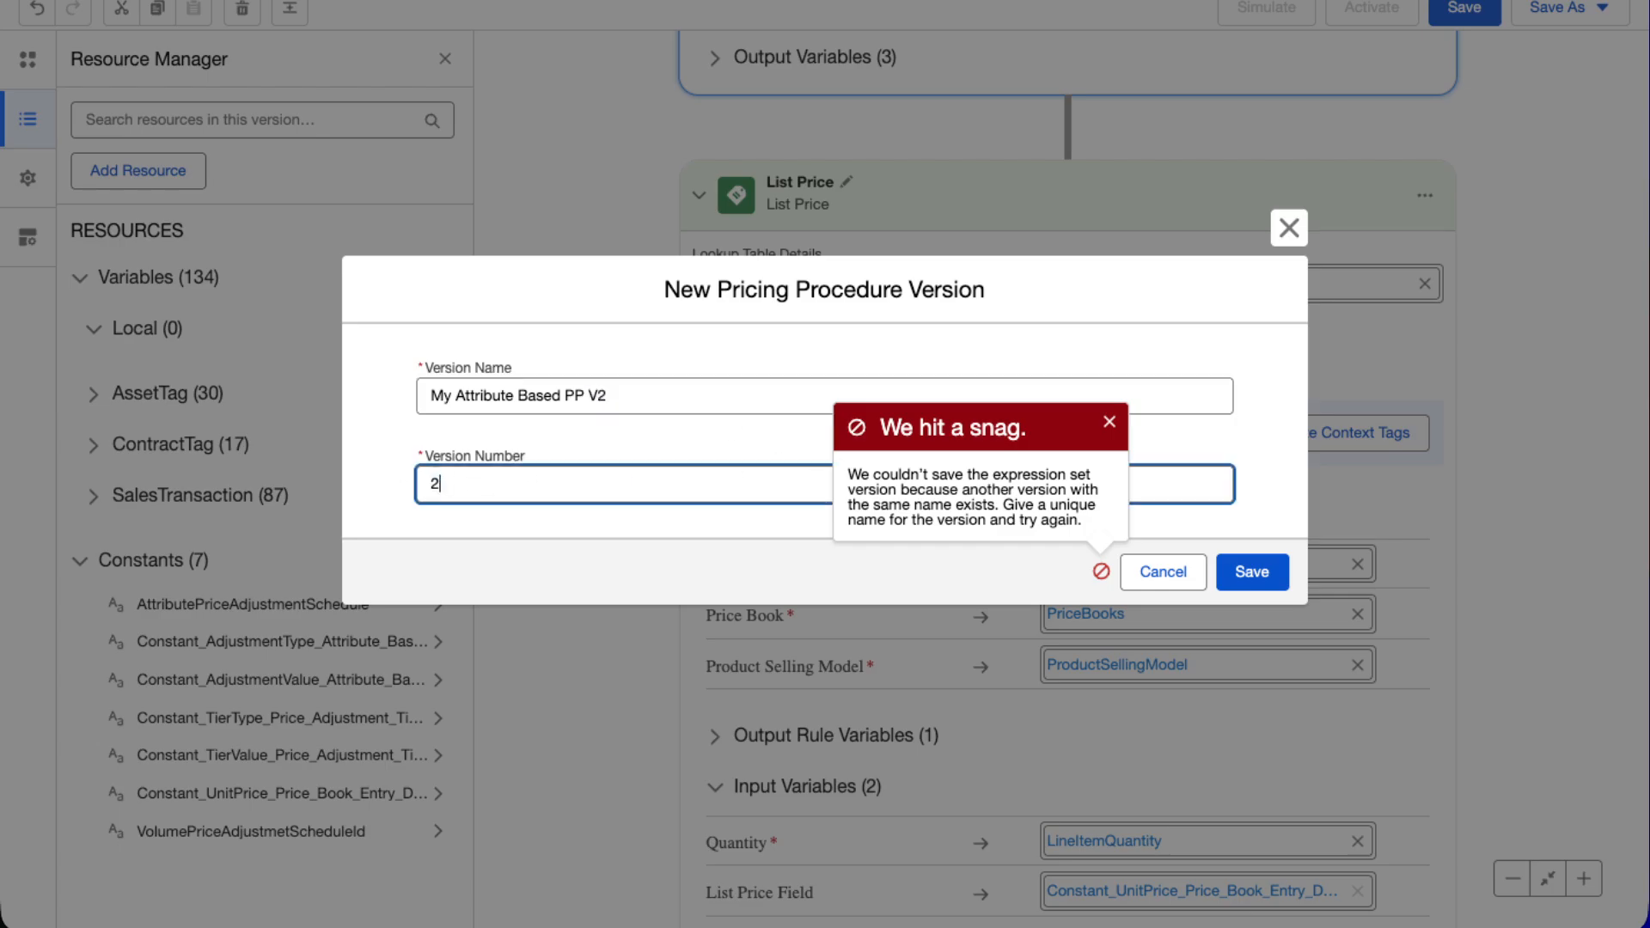
left_click(1250, 573)
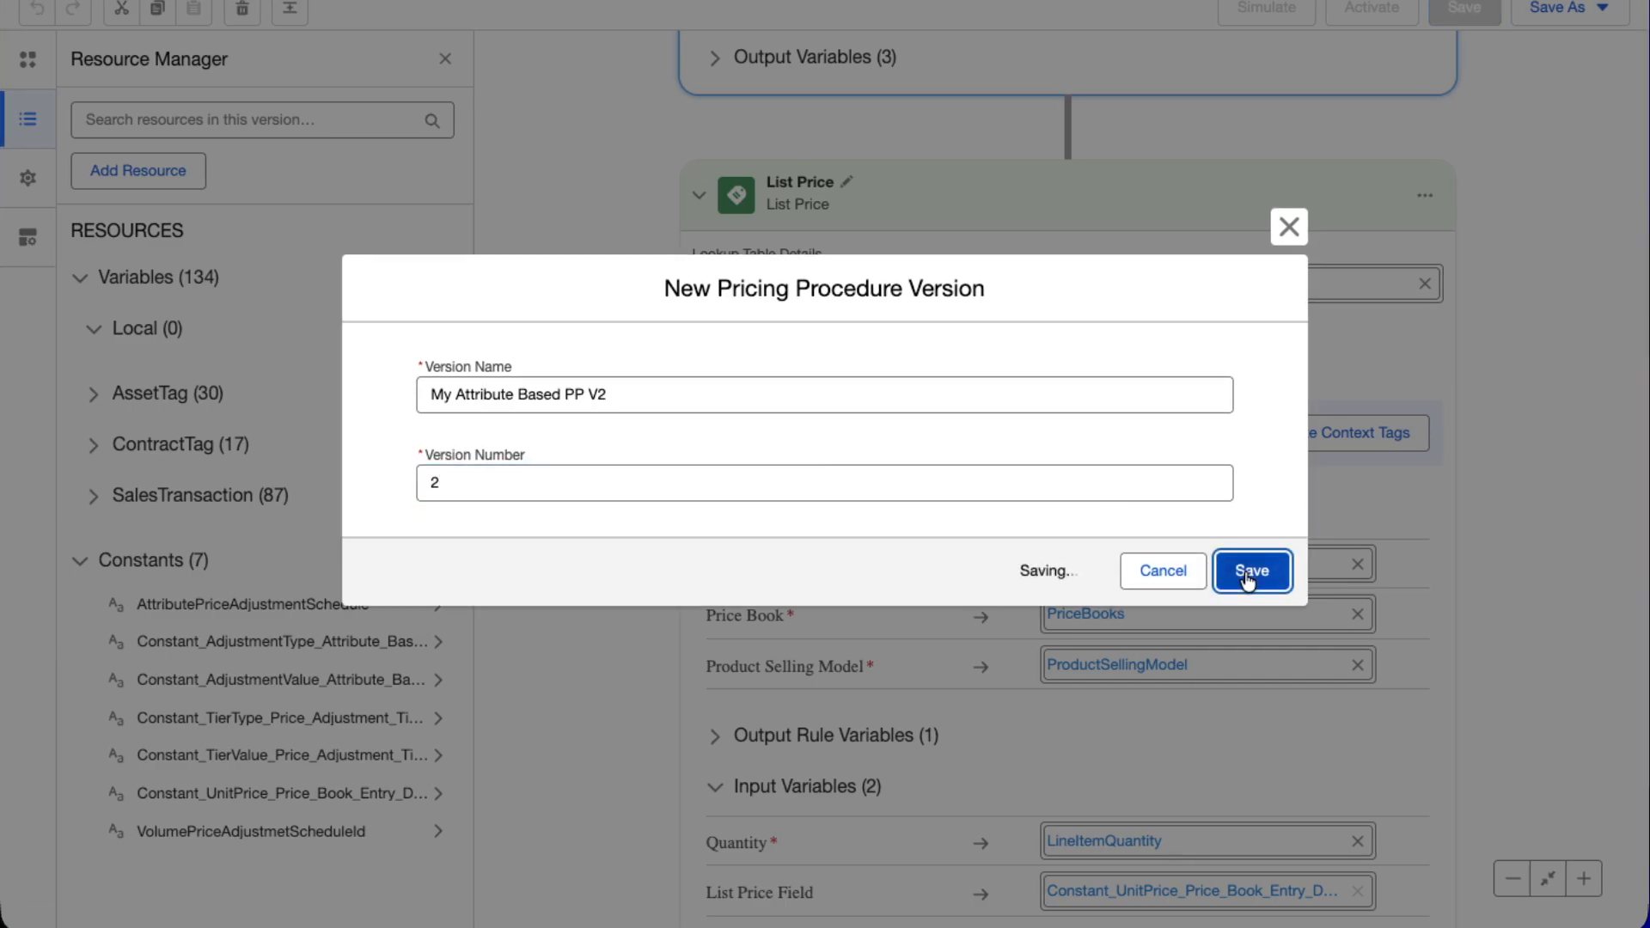
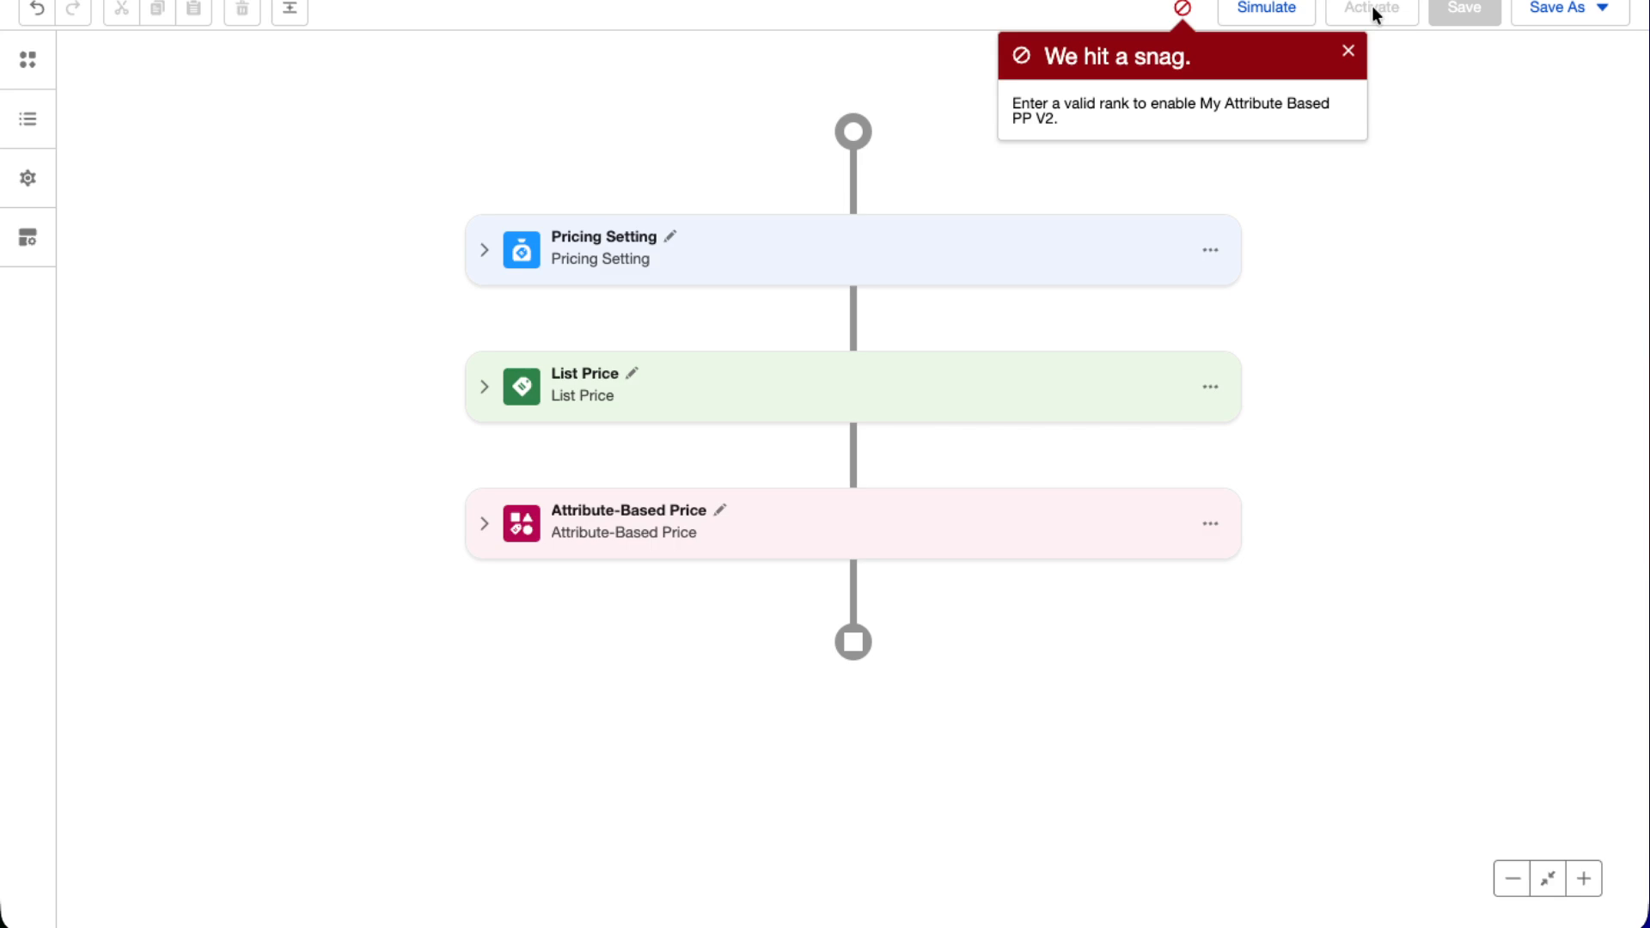
Find the Pricing Procedures list, open the My Attribute Based PP record and widen the Version Name column of its versions
left_click(1346, 51)
left_click(1536, 24)
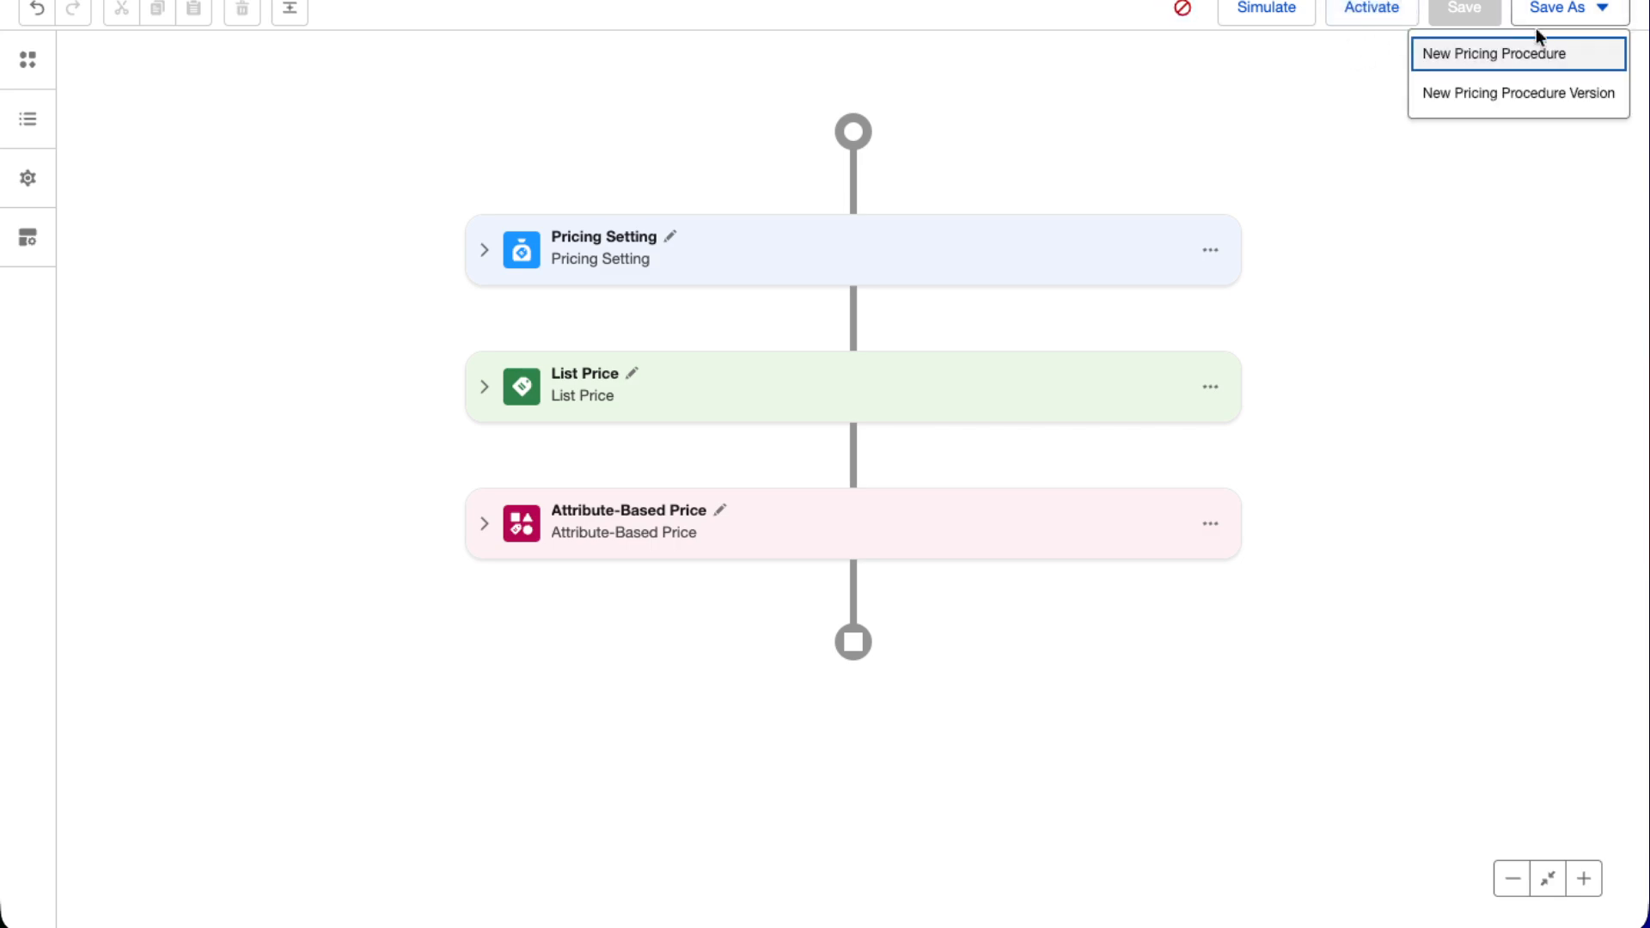
left_click(679, 126)
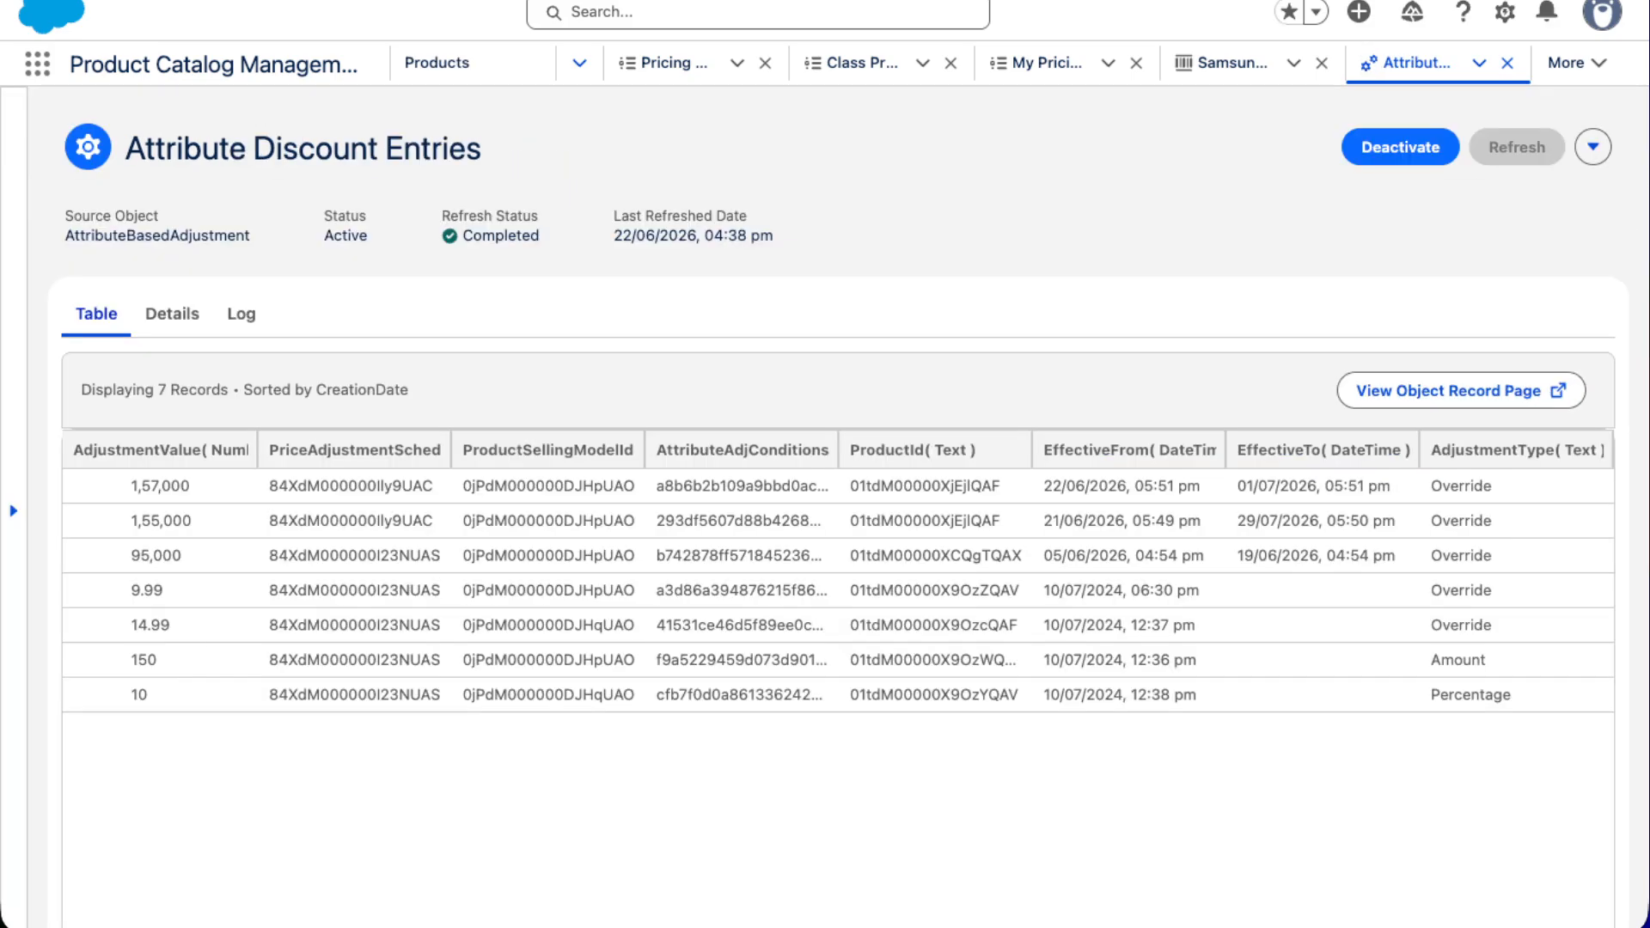
left_click(36, 69)
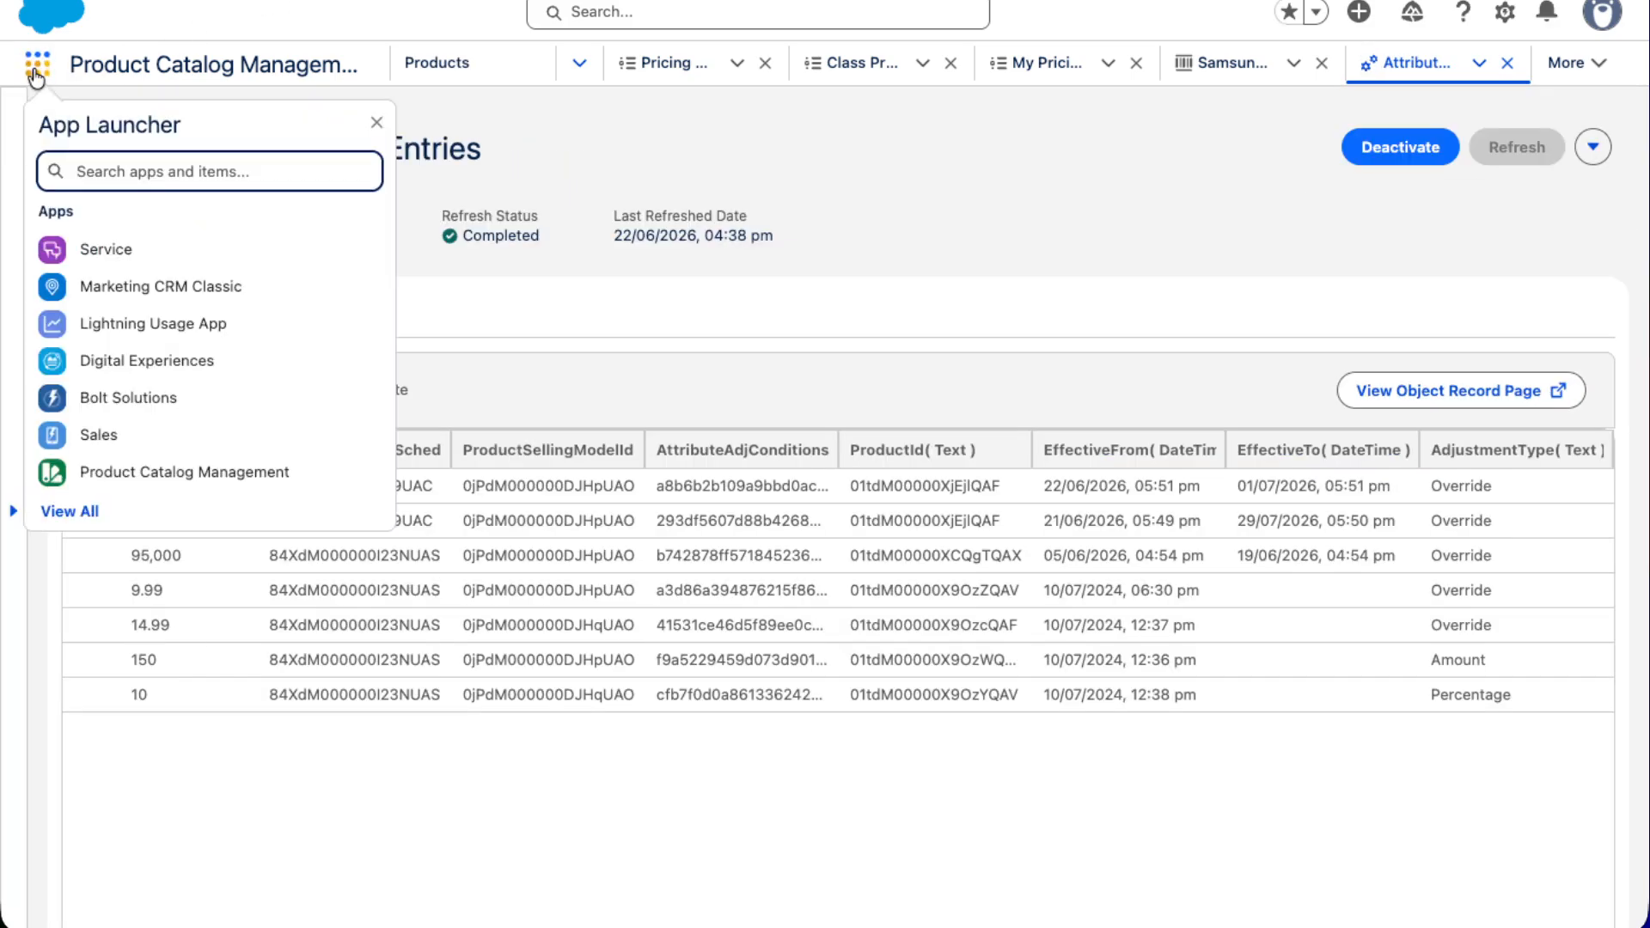
type("Pricinf")
key("BackSpace")
type("g p")
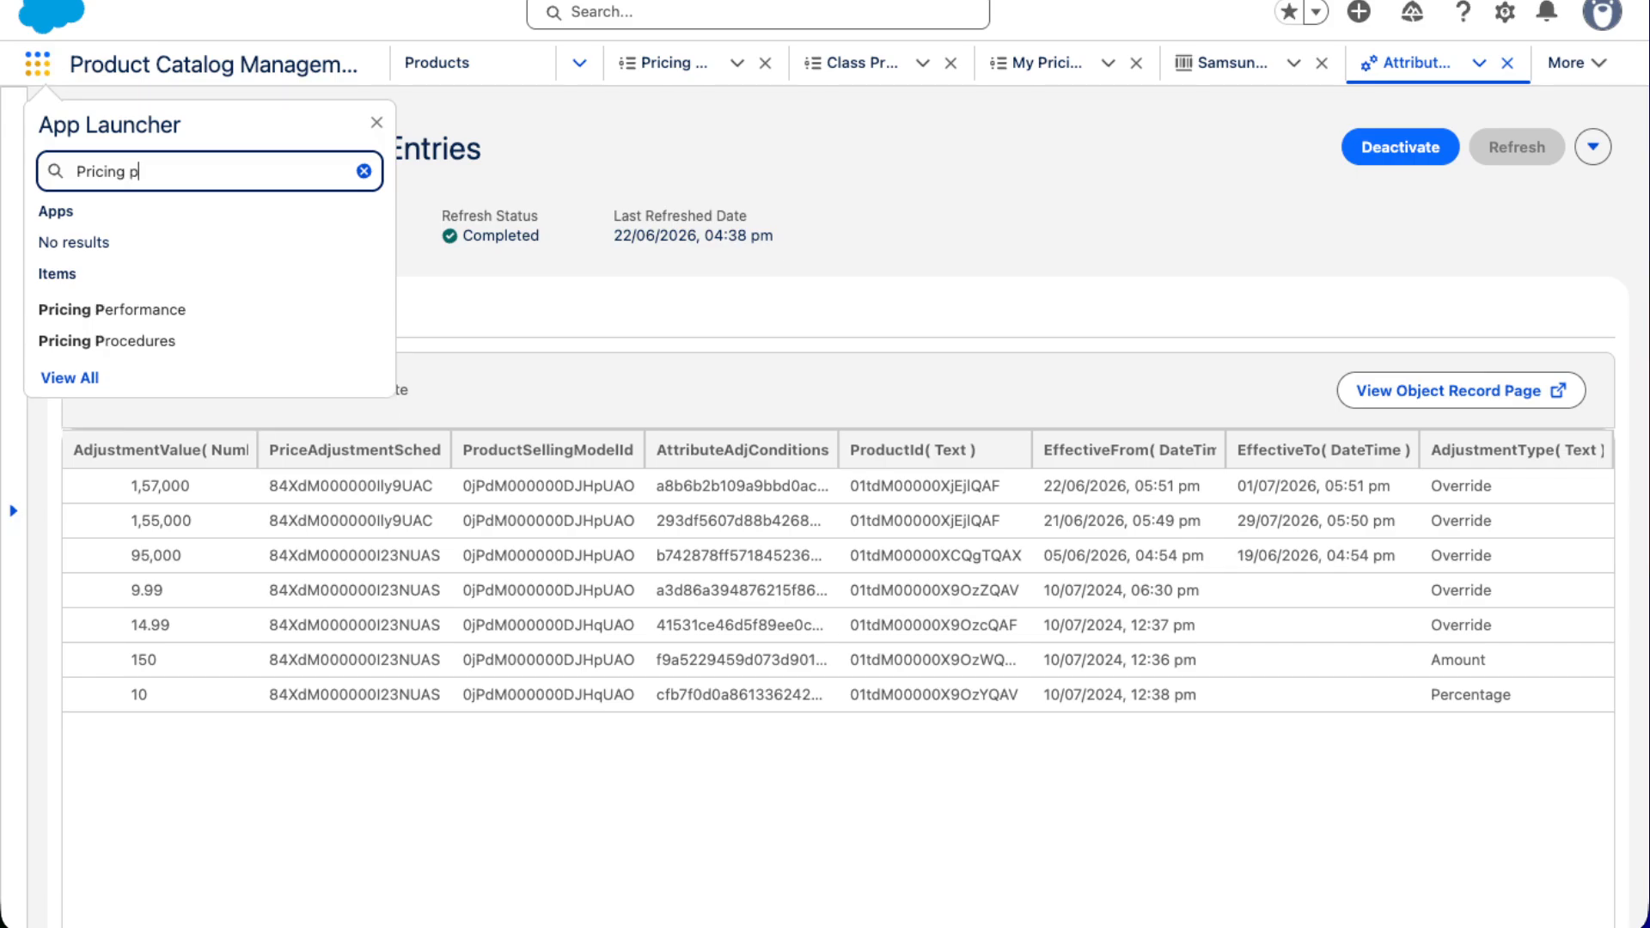
scroll(116, 256, "down", 3)
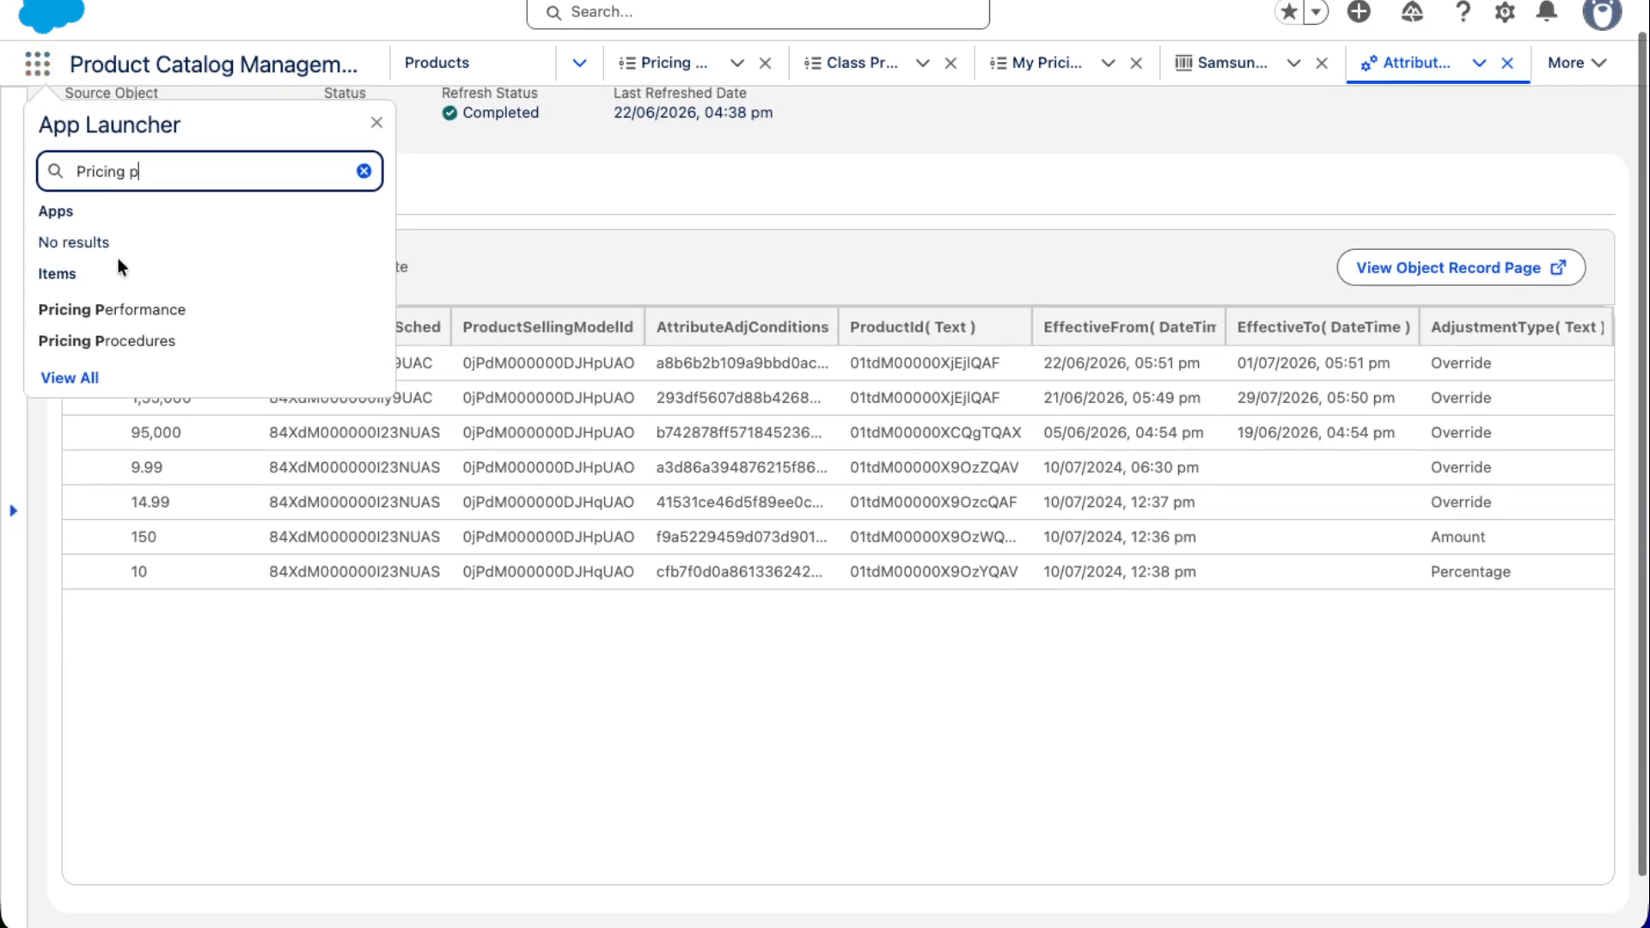
left_click(142, 342)
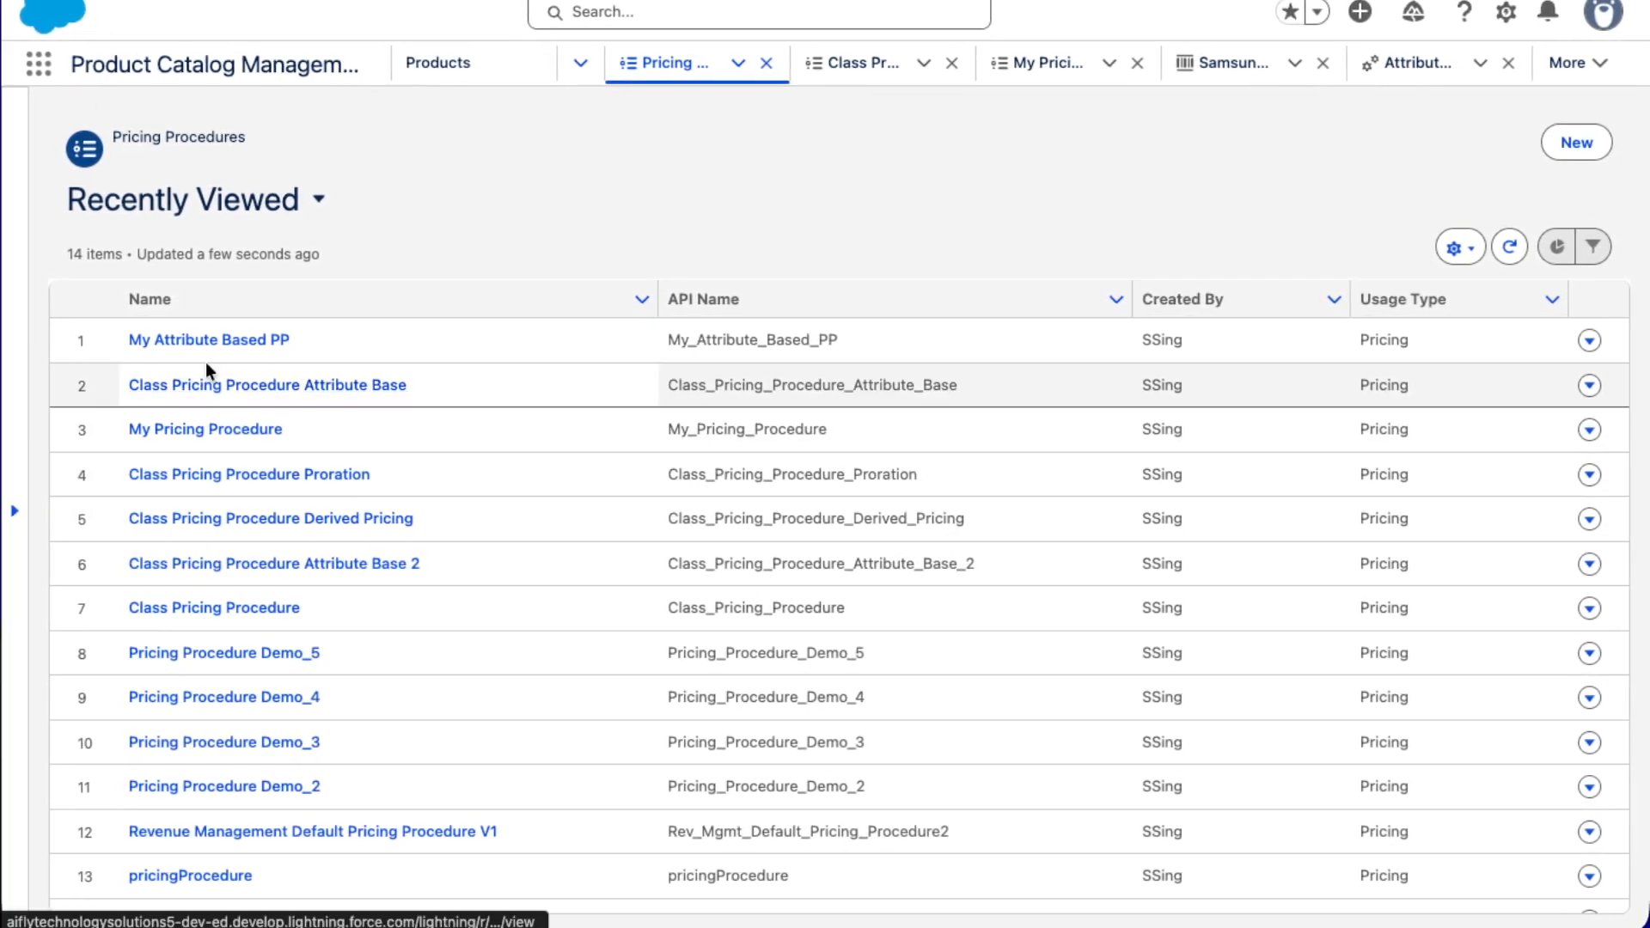
left_click(204, 342)
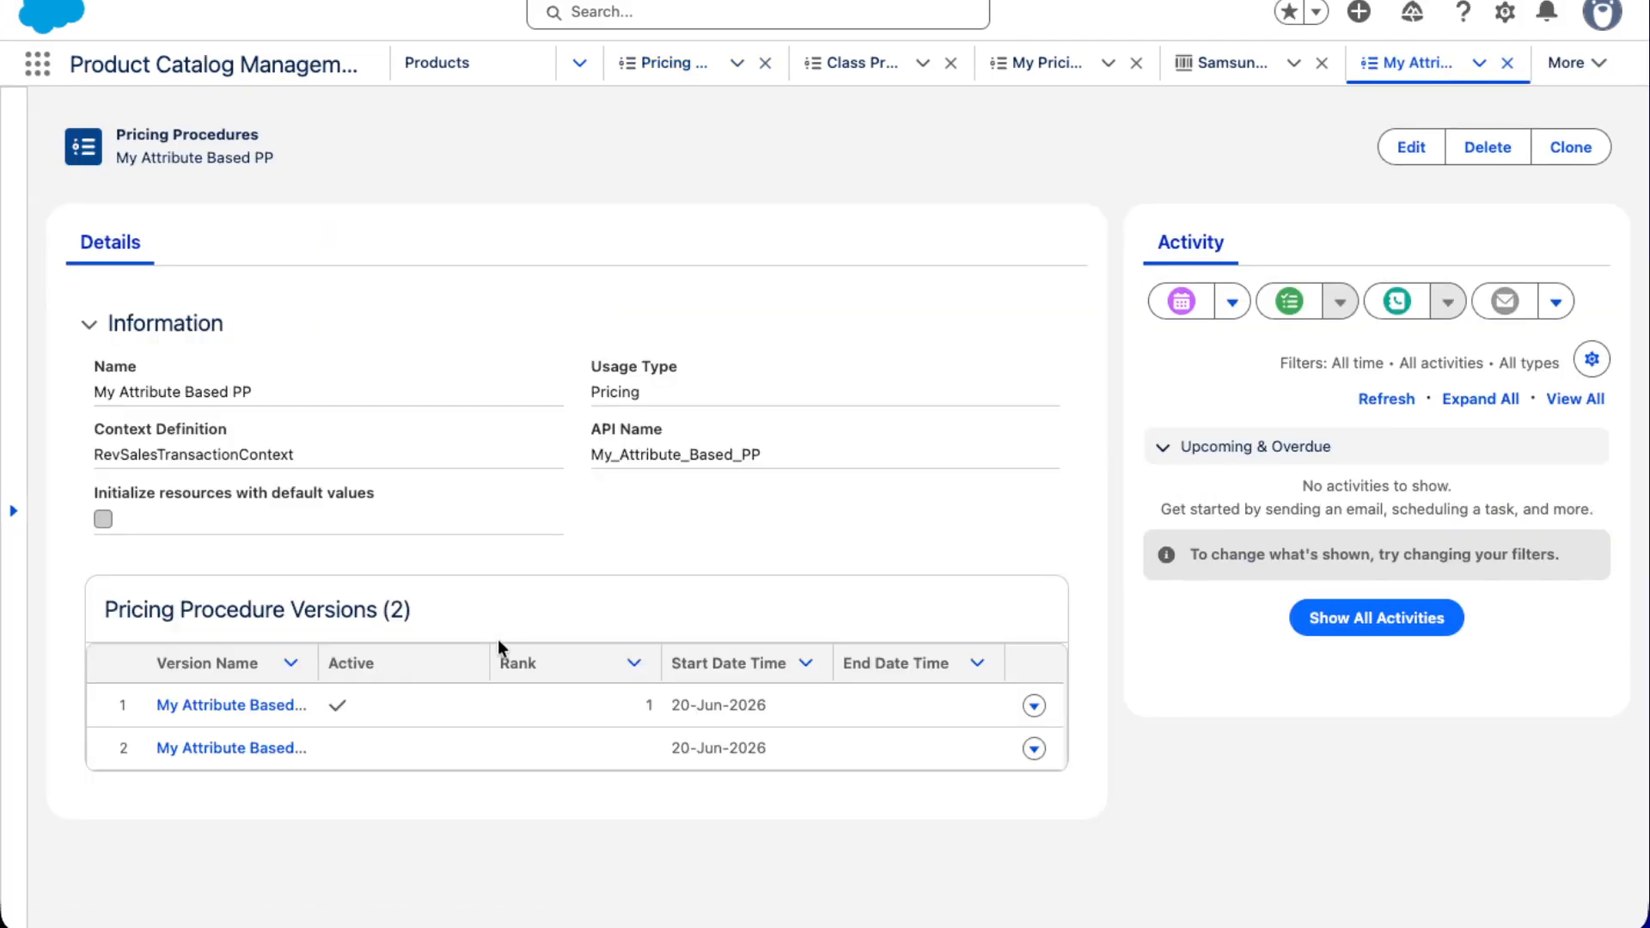
left_click_drag(318, 663, 401, 662)
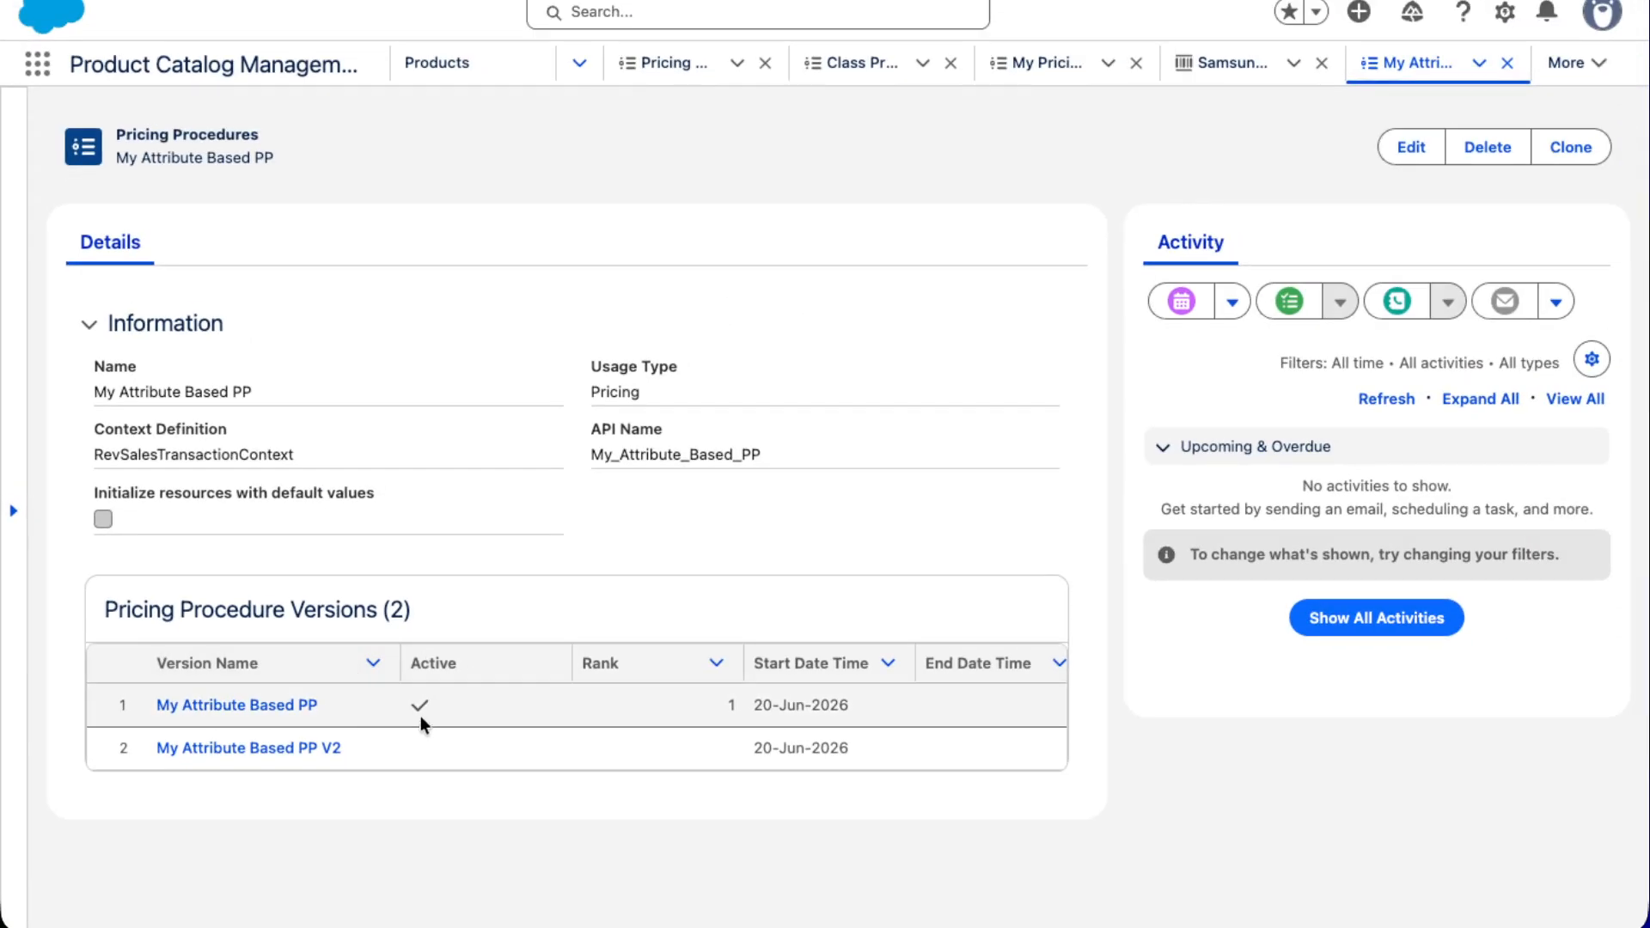
Open the original My Attribute Based PP version and deactivate it
left_click(1414, 146)
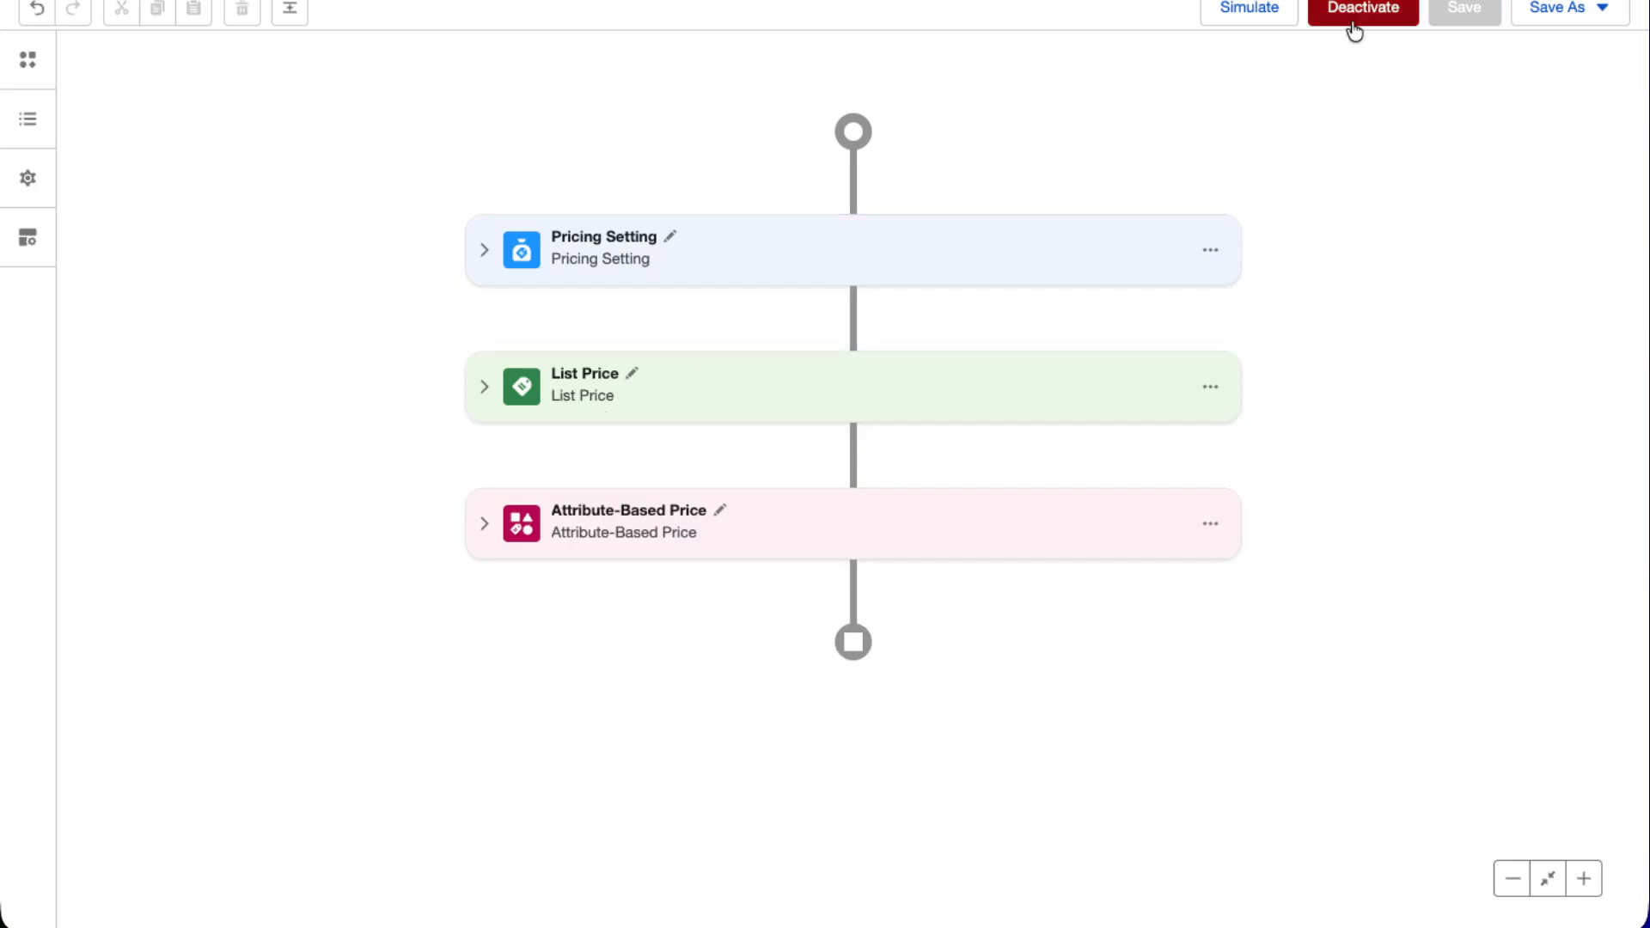
left_click(1354, 19)
left_click(1231, 515)
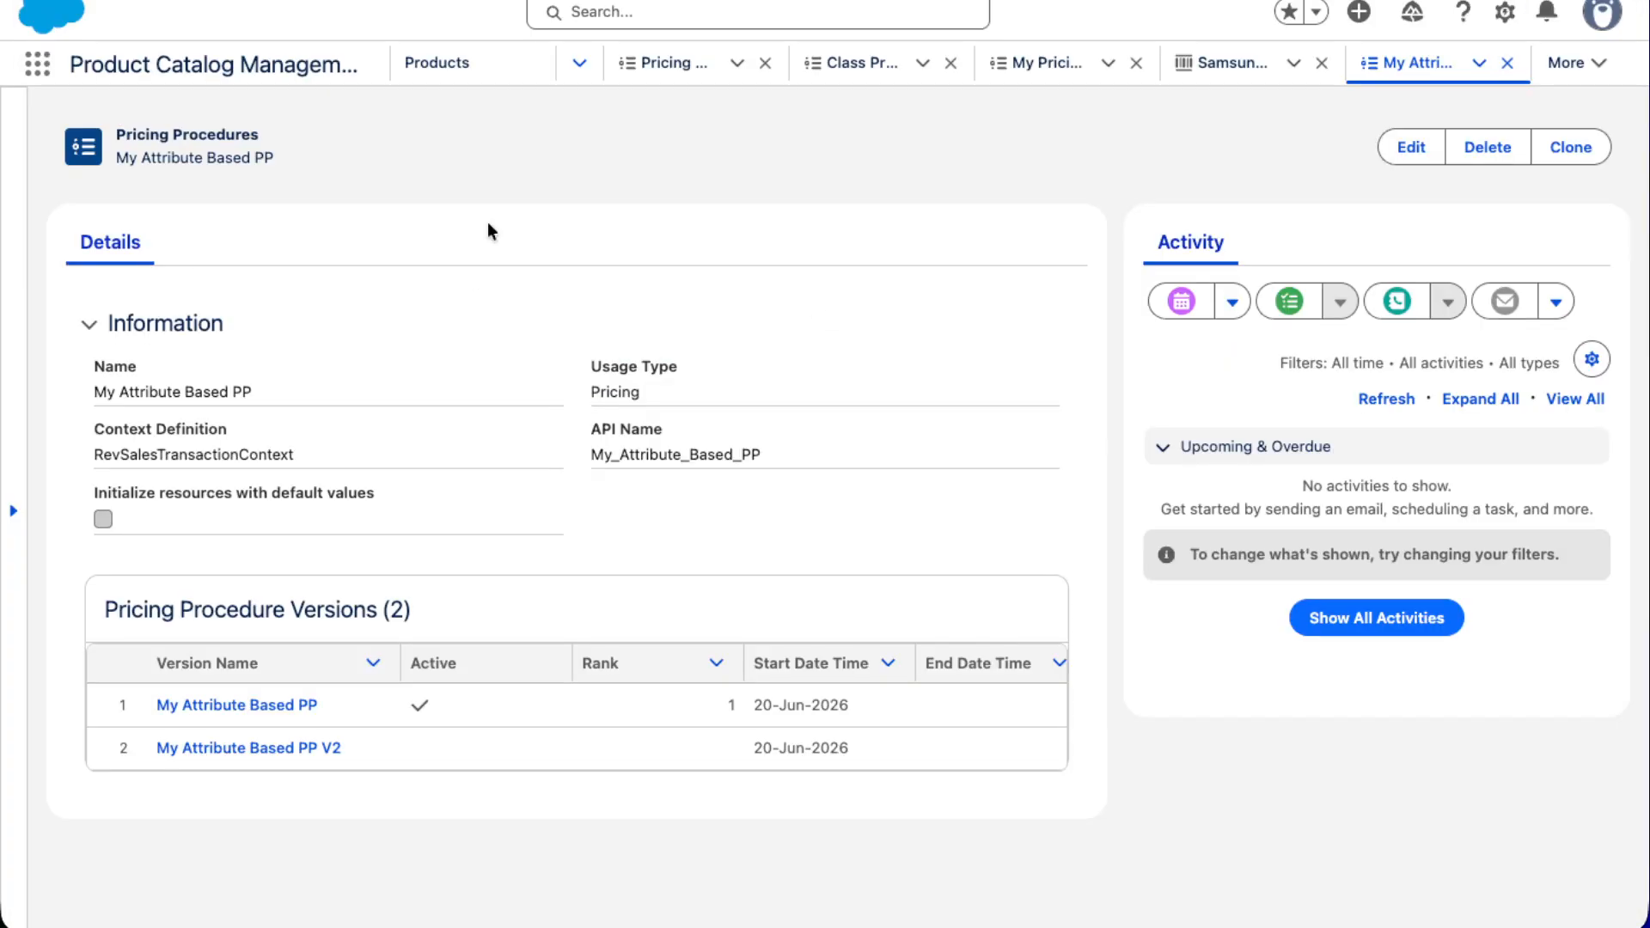
Open the My Attribute Based PP V2 version, reload the page and try to activate it
left_click(232, 750)
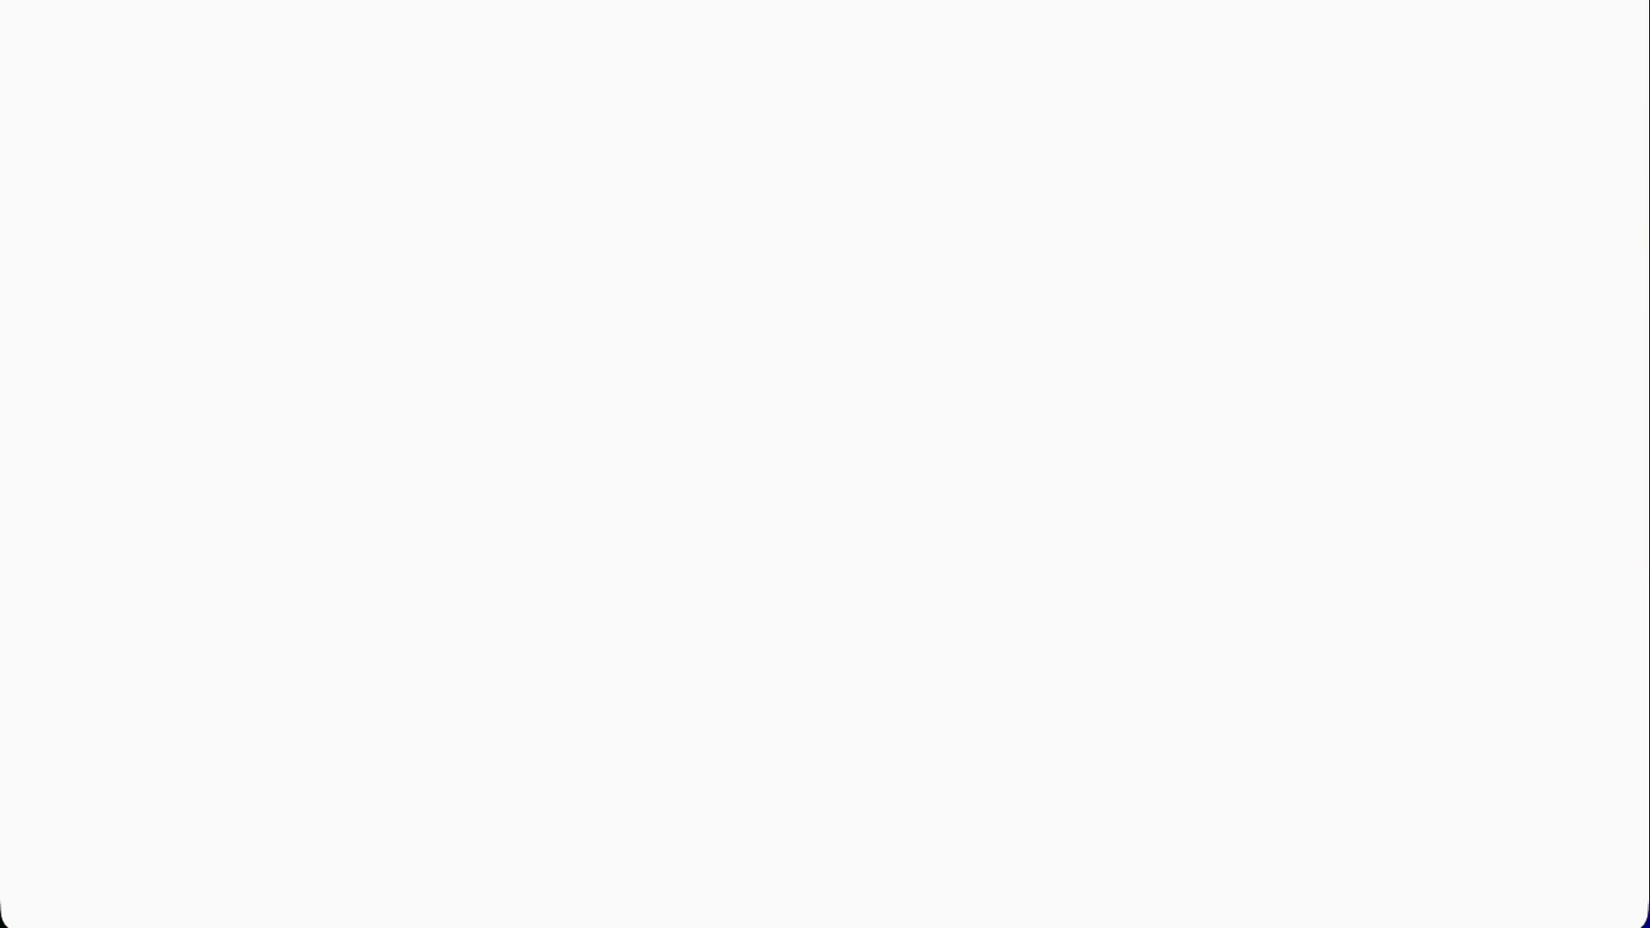
key("super+r")
left_click(1370, 12)
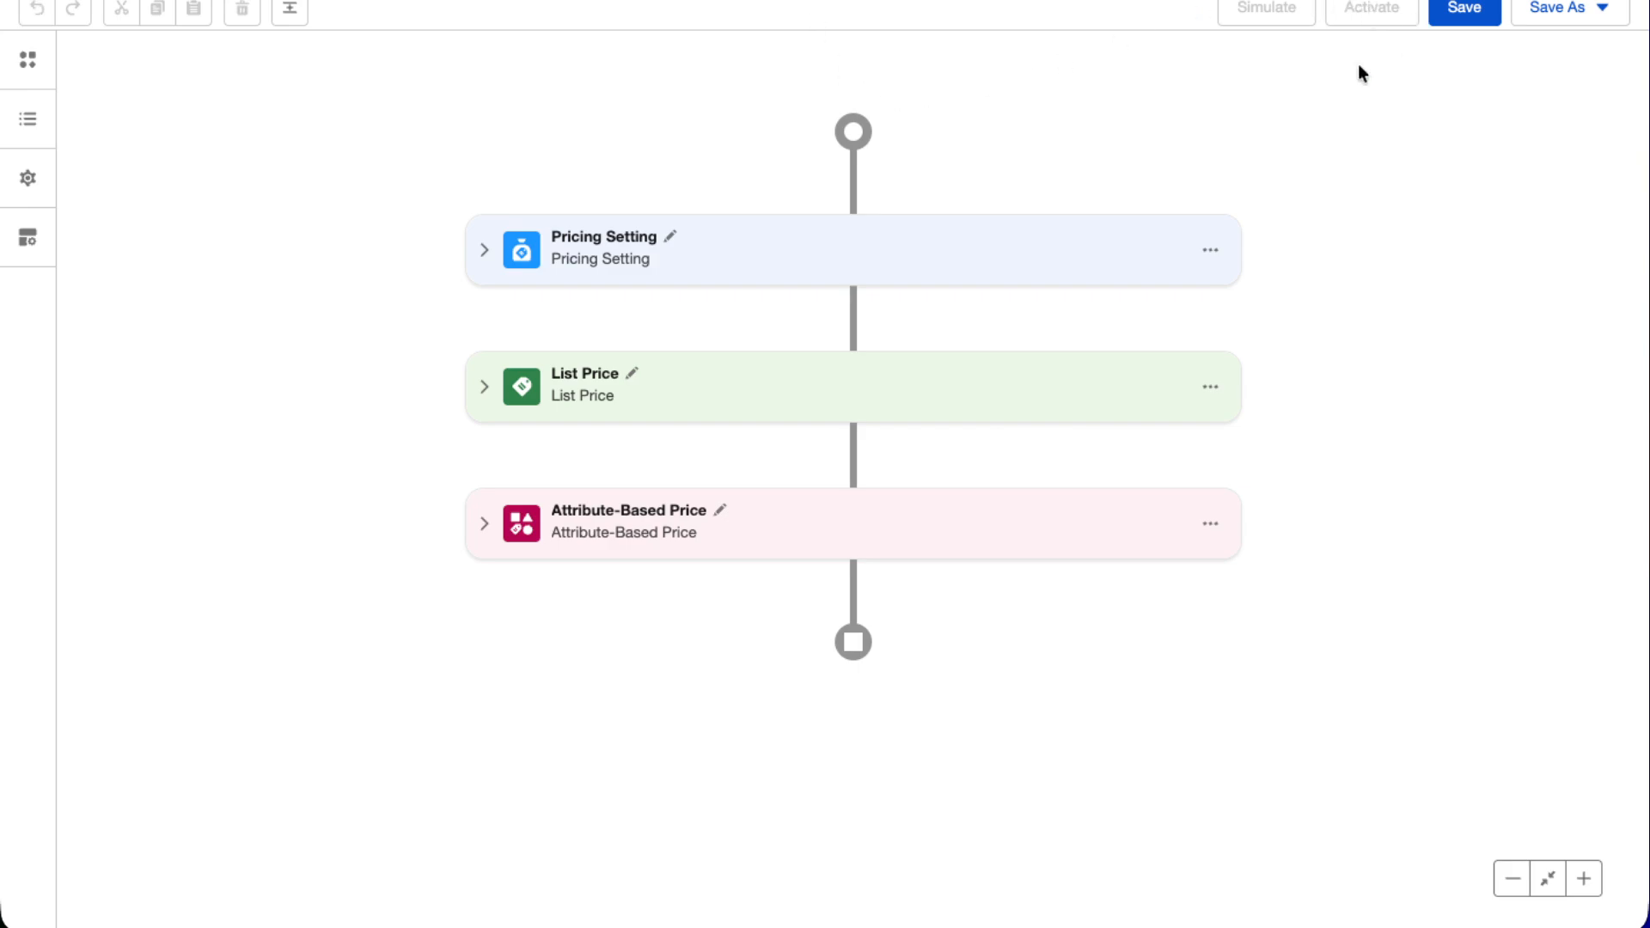
Clear the Price Adjustment Schedule mapping in the Attribute-Based Price element and search for an AttributeBase variable to replace it
left_click(535, 546)
scroll(538, 559, "down", 4)
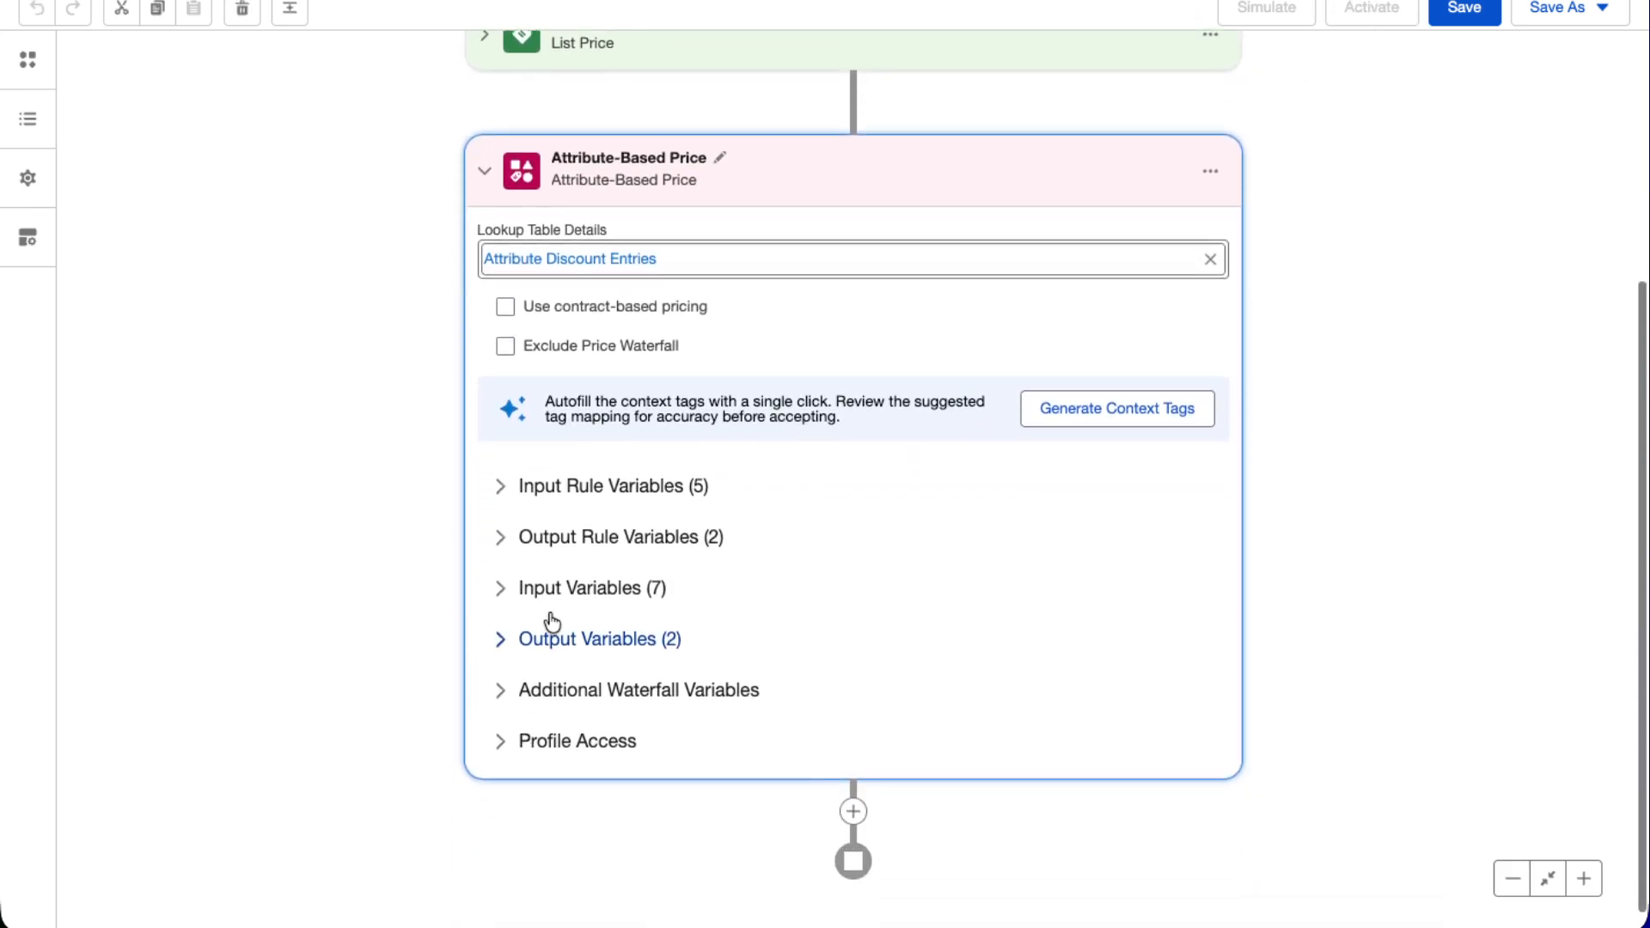
left_click(501, 487)
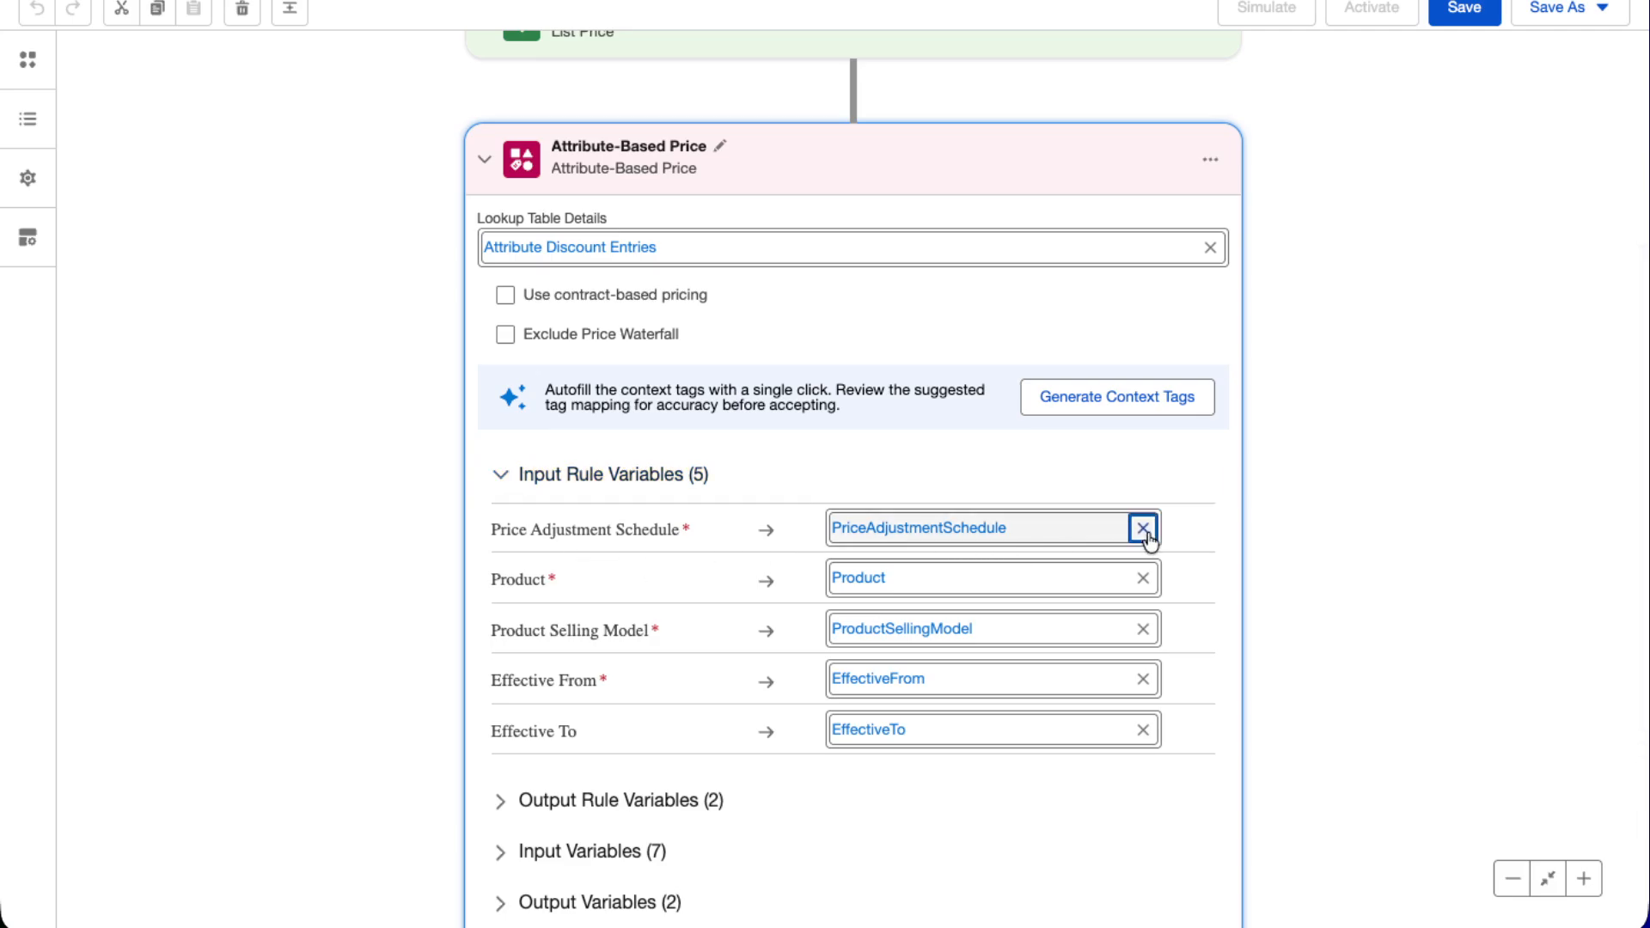
left_click(1143, 529)
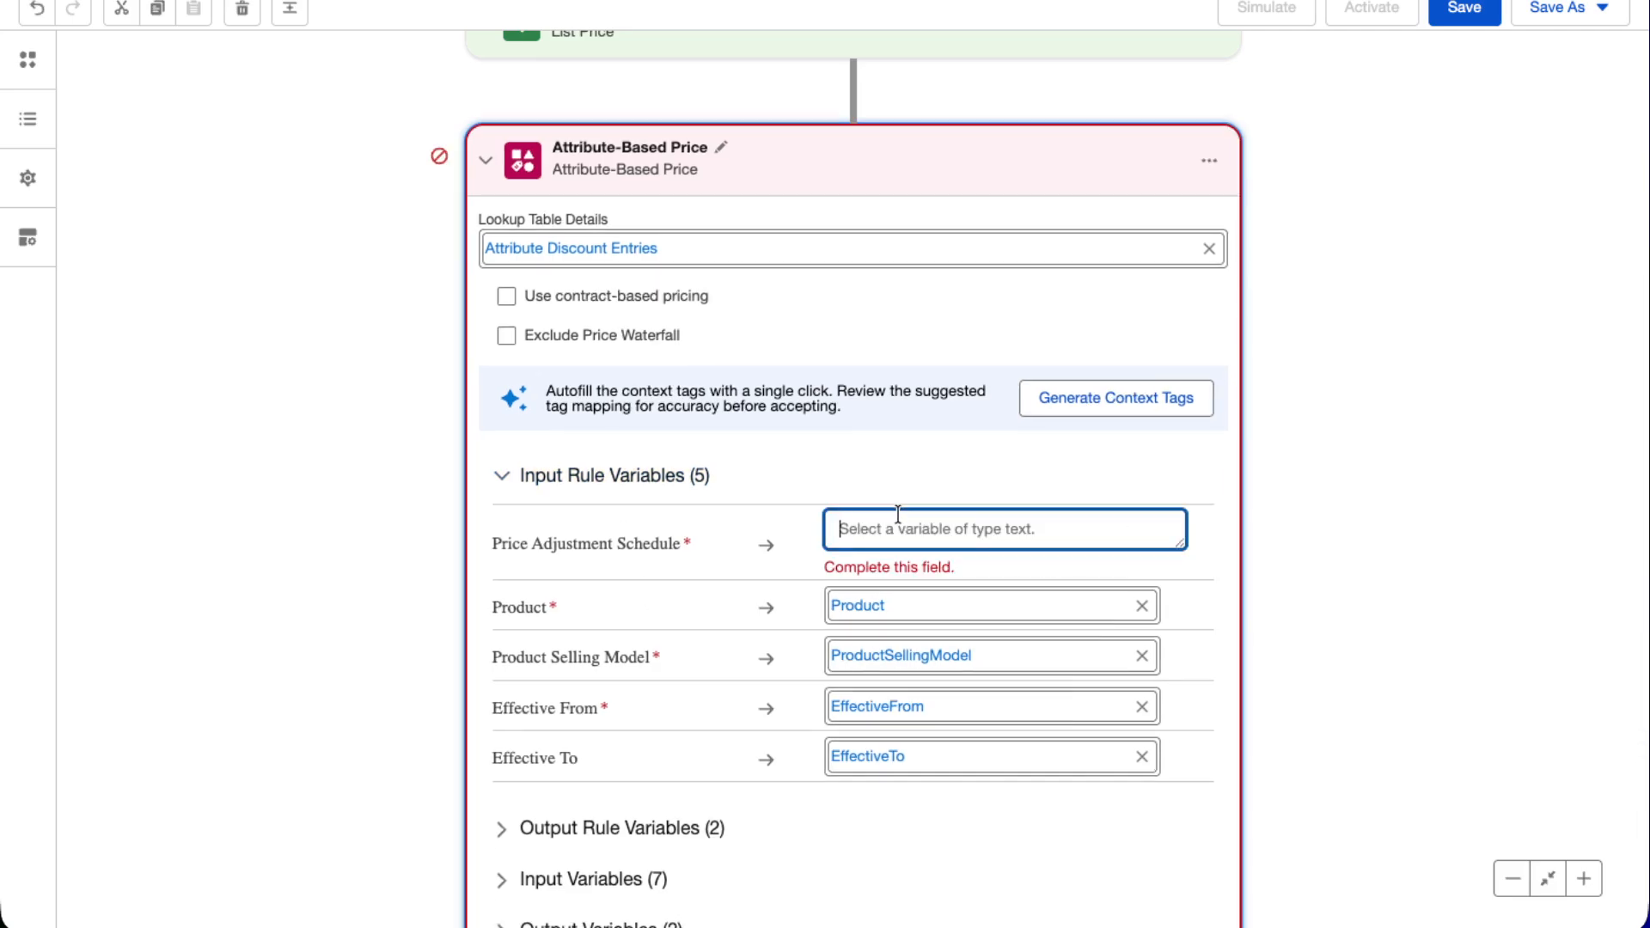
type("Att")
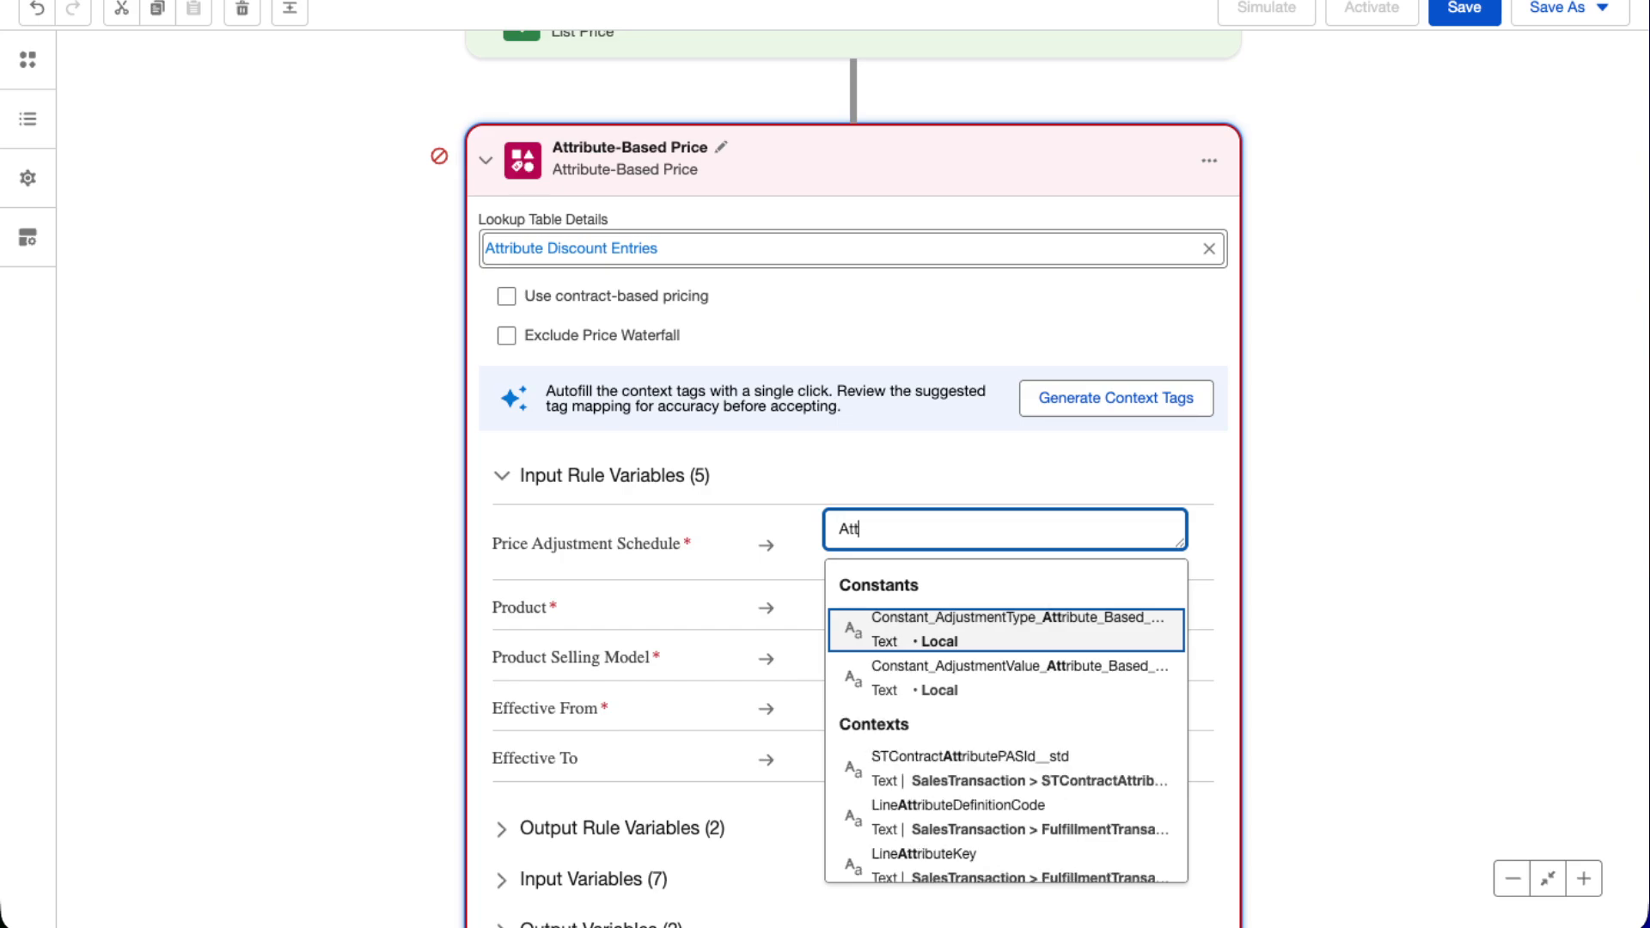
type("rib")
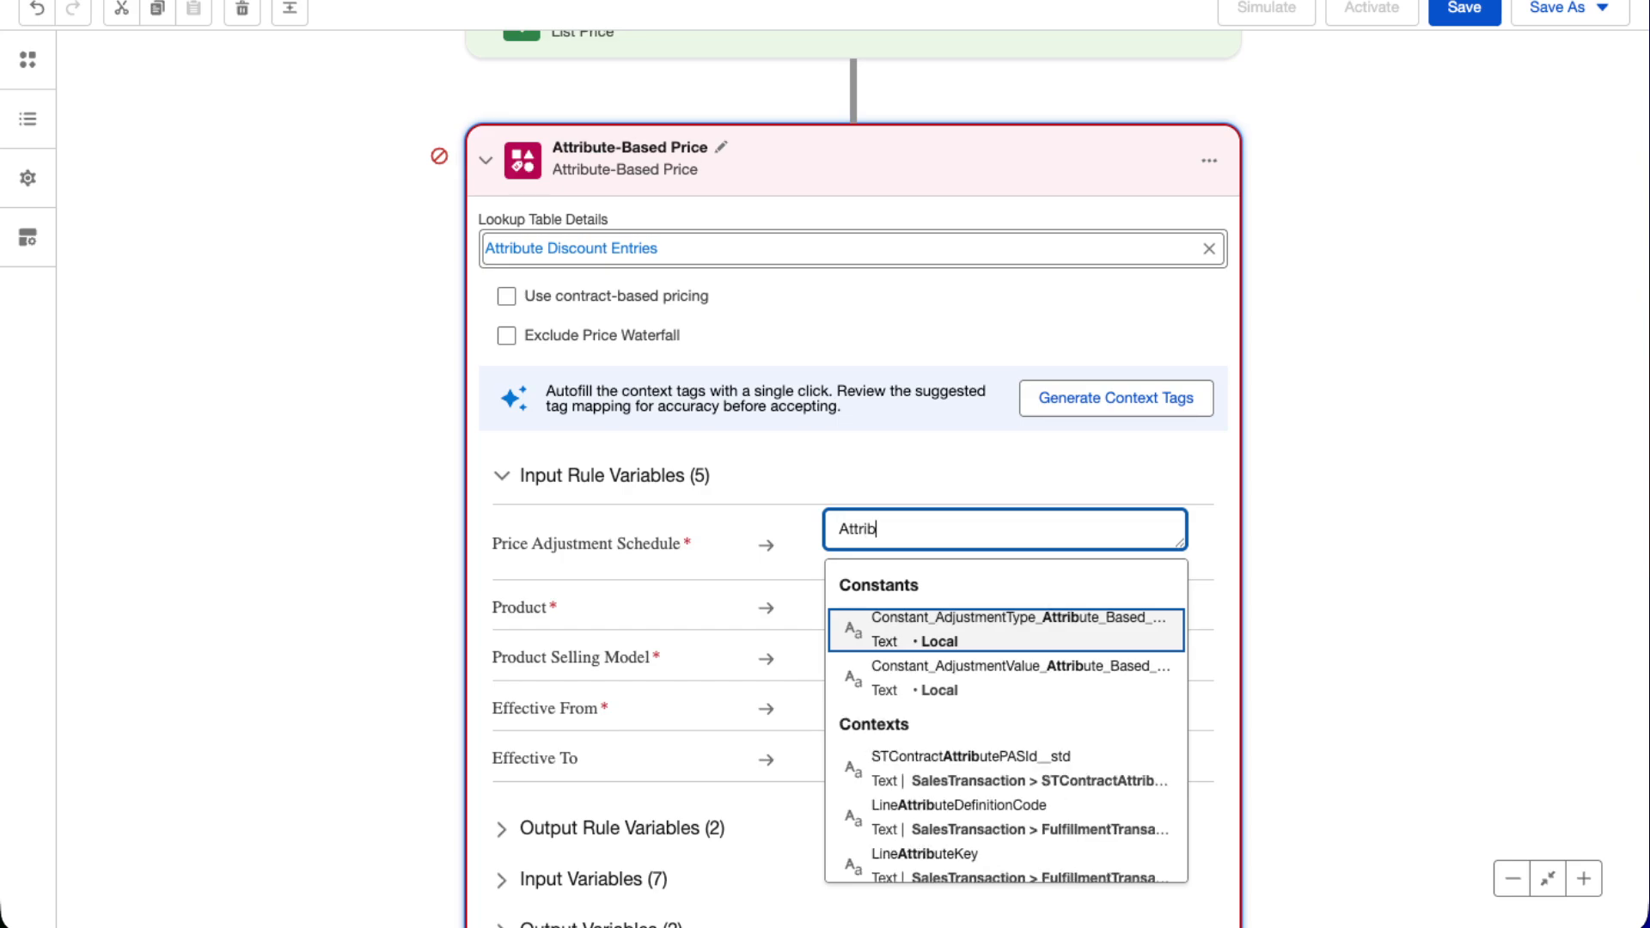
type("ute")
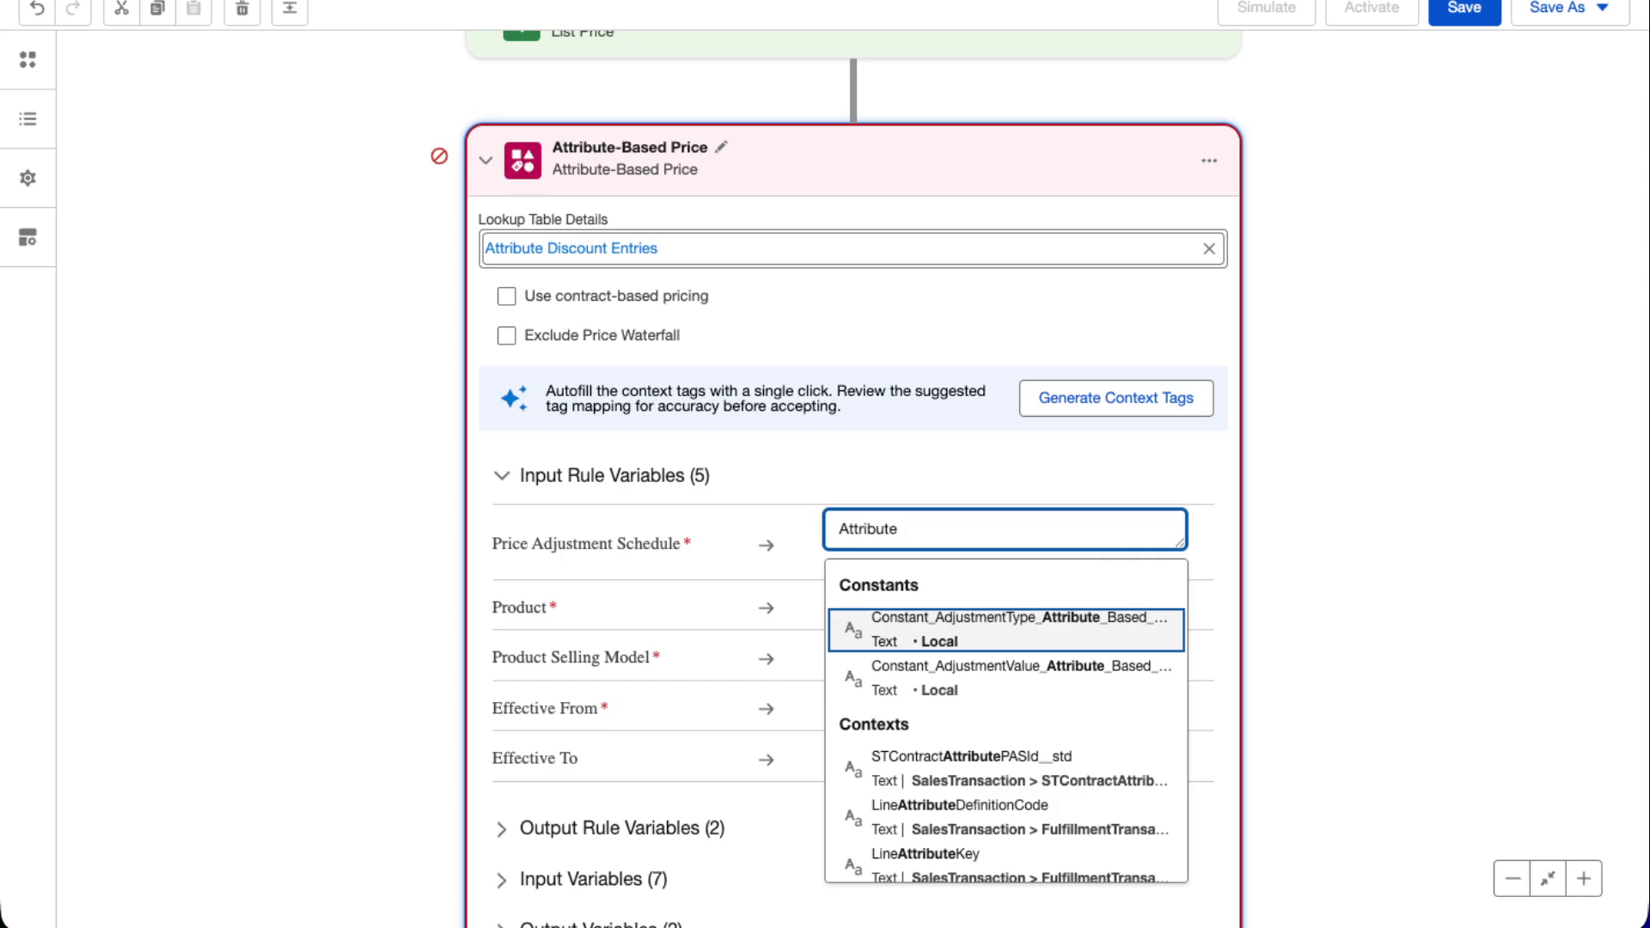
type("Base")
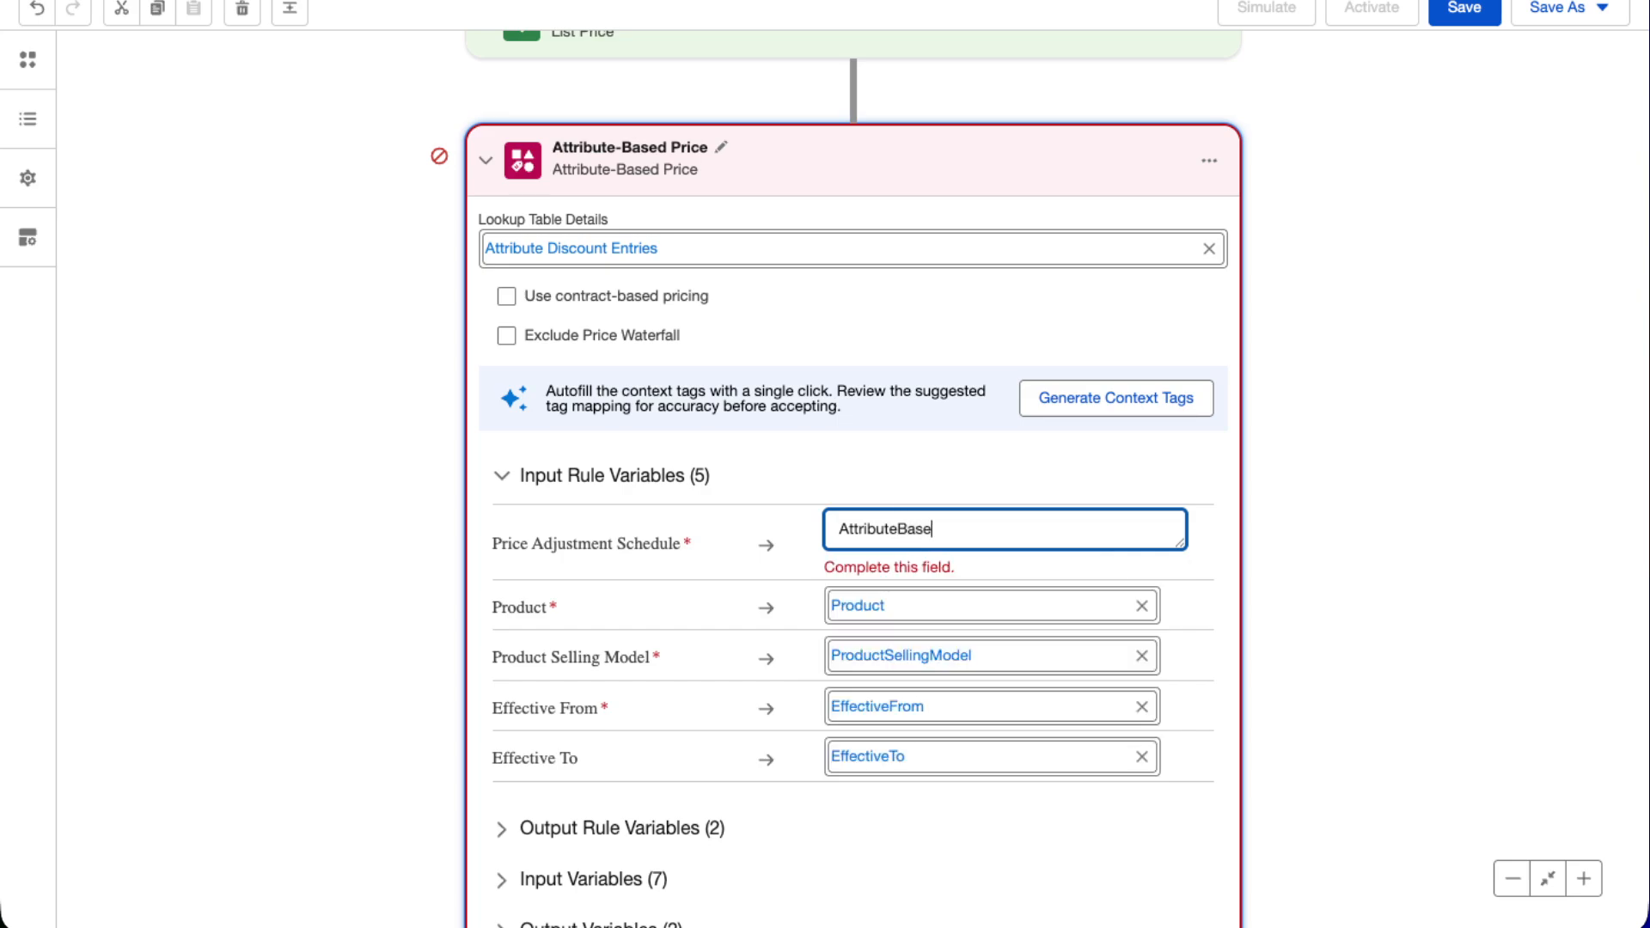
Check this version's resources, the reference procedure's AttributePriceAdjustmentSchedule constant and the Standard Attribute Based Adjustment schedule record
left_click(34, 121)
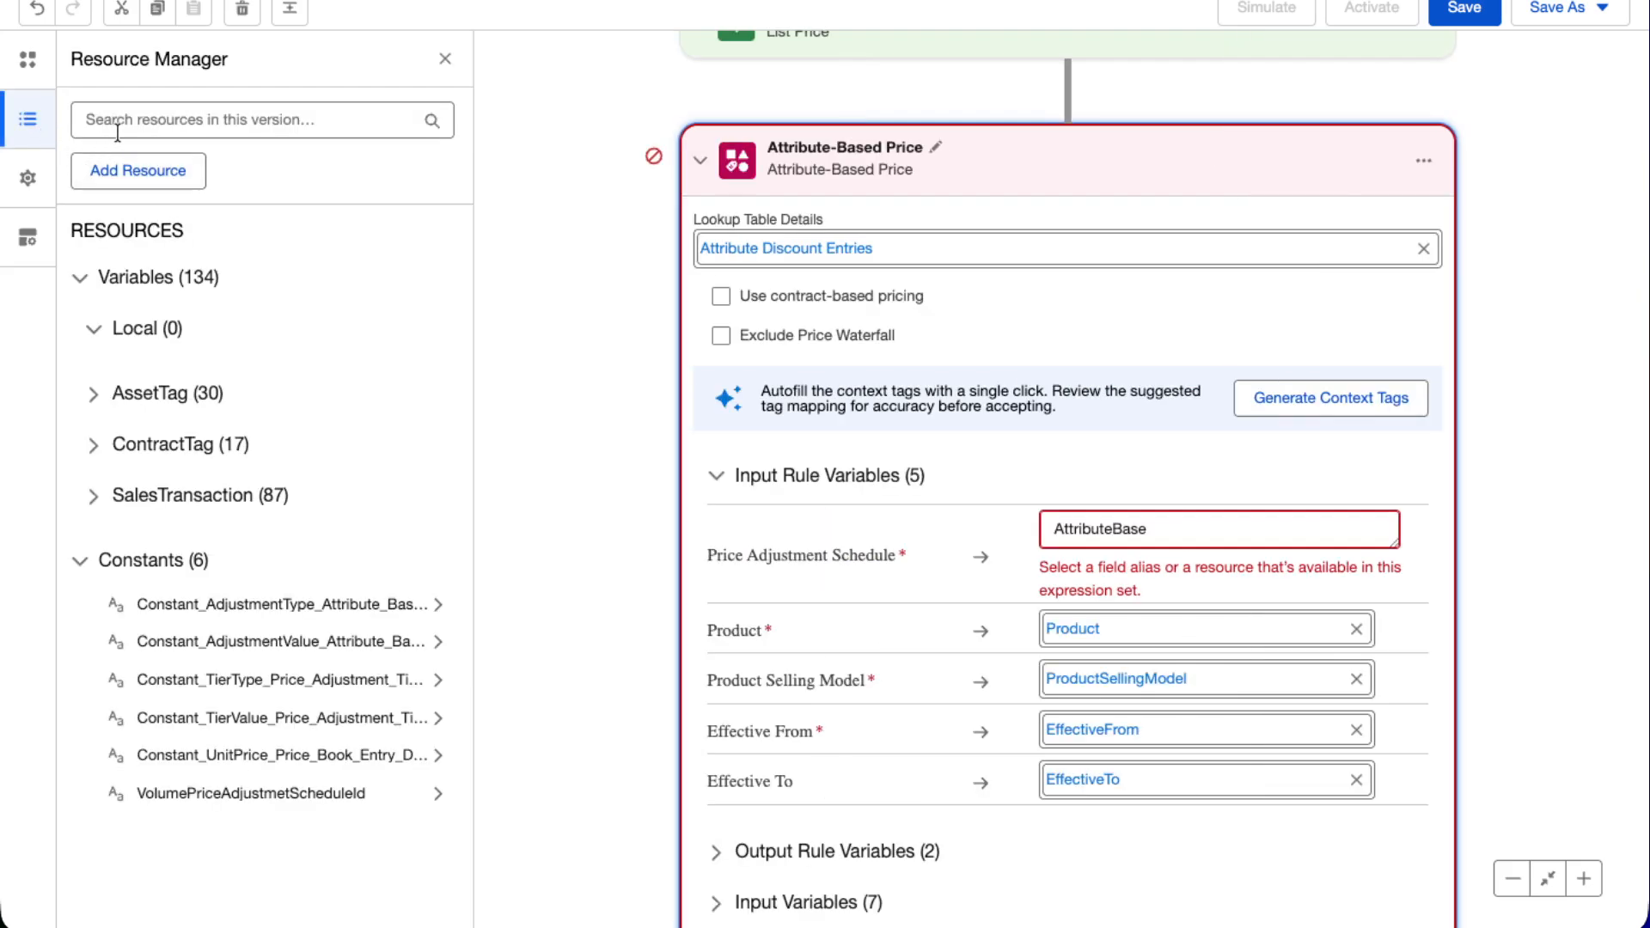
left_click(163, 119)
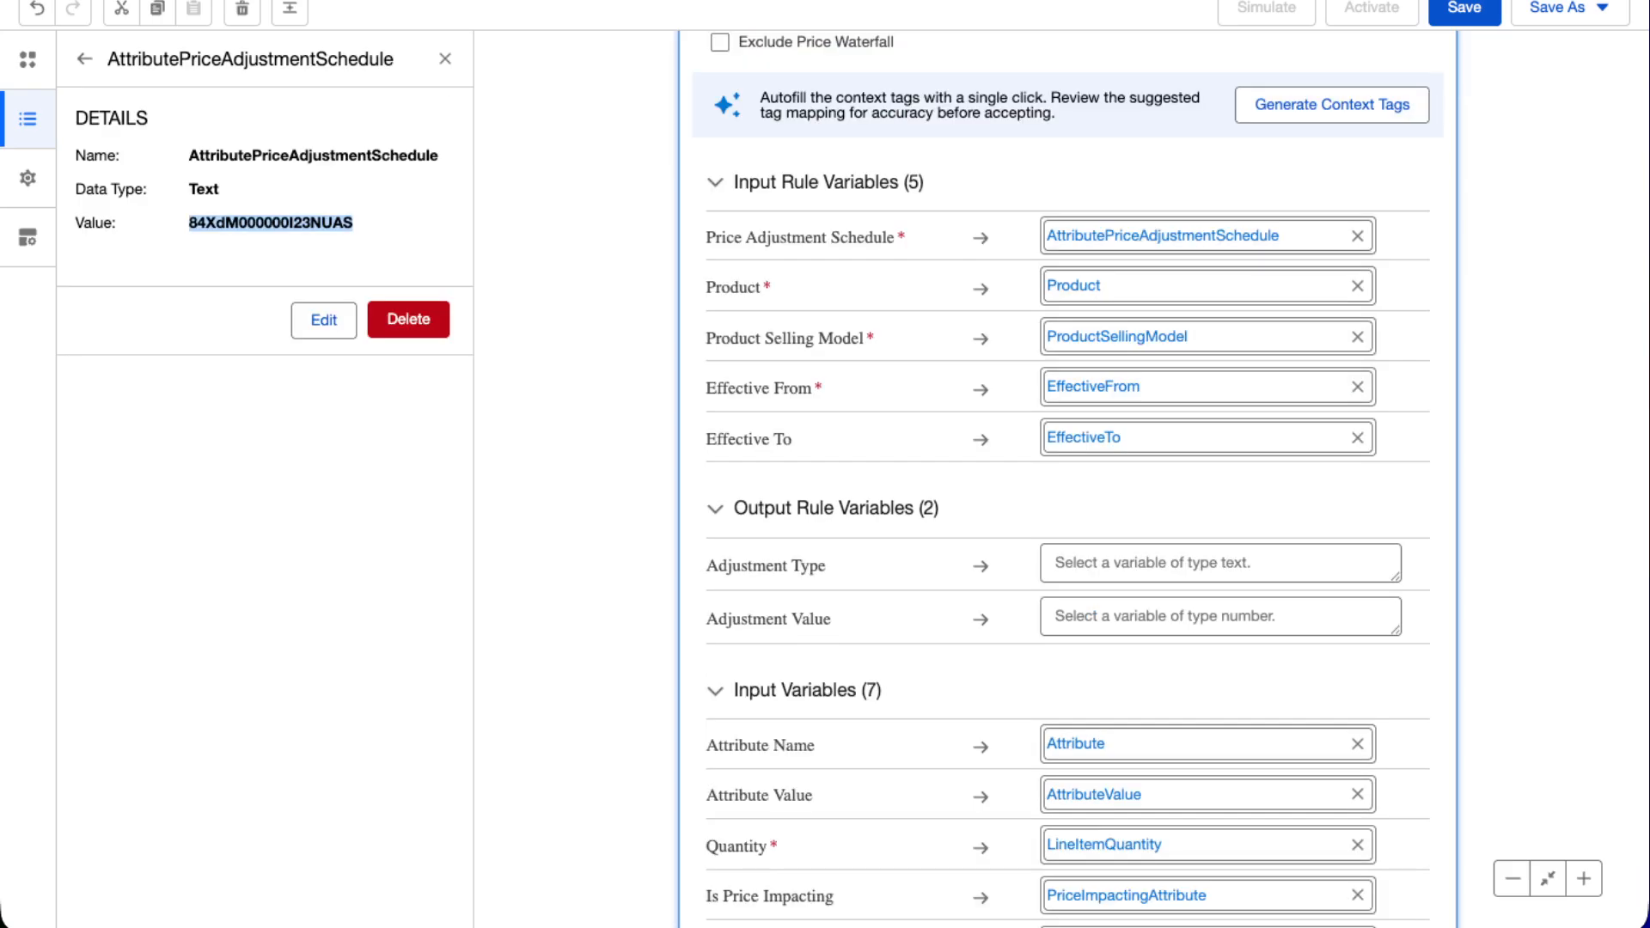
left_click(255, 162)
double_click(283, 146)
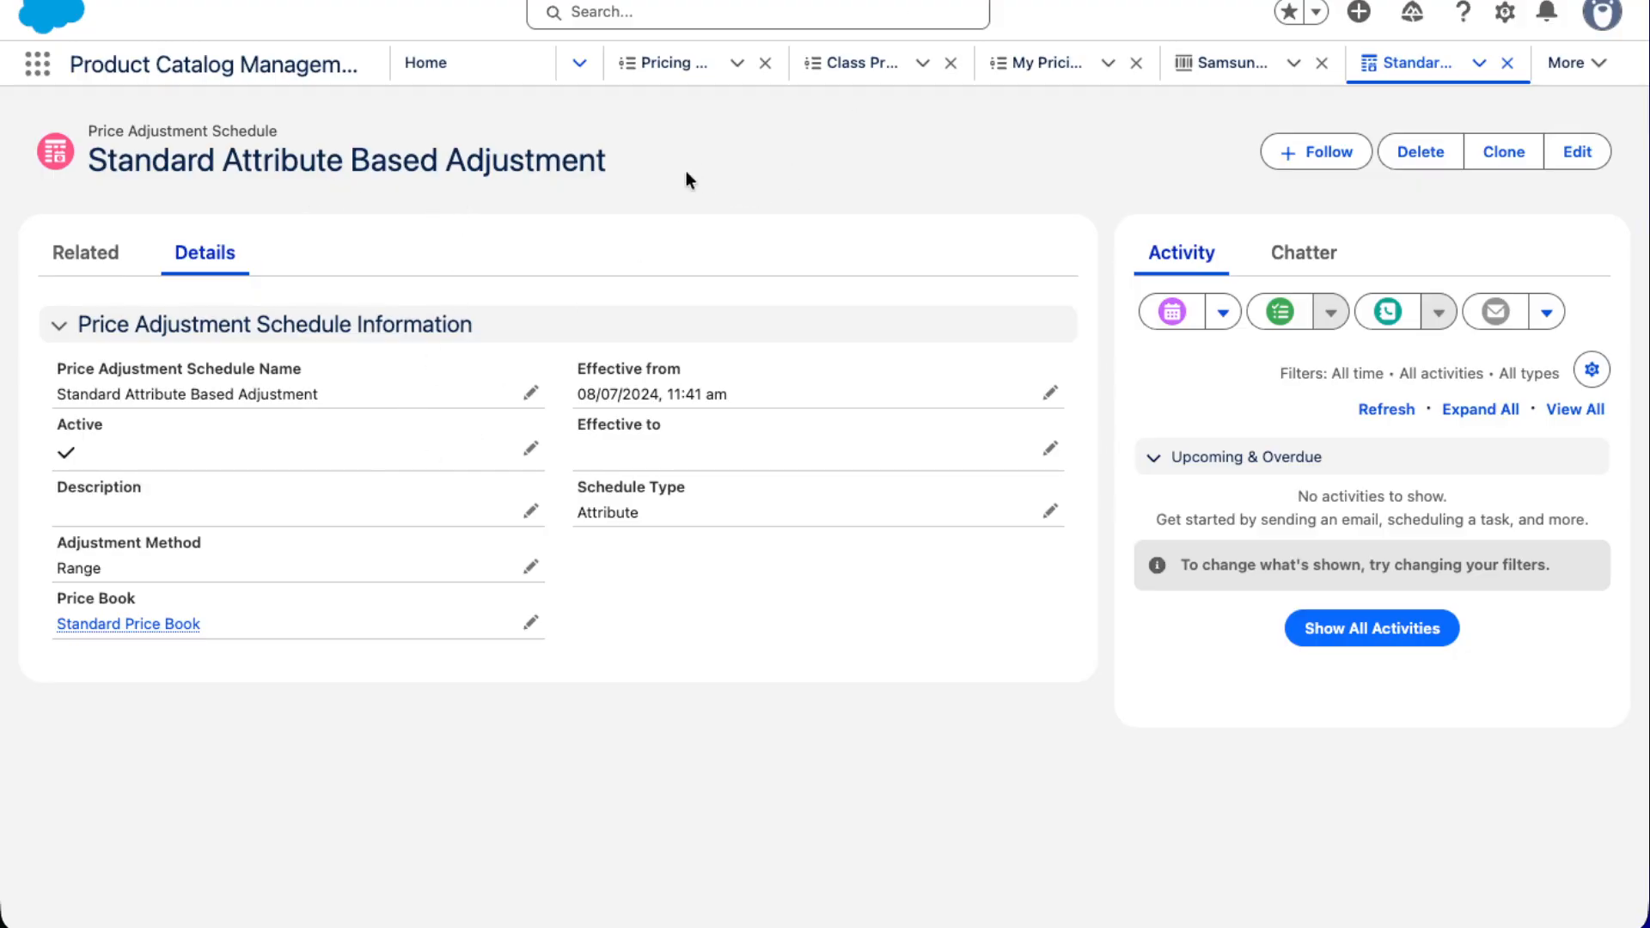
left_click_drag(220, 170, 344, 167)
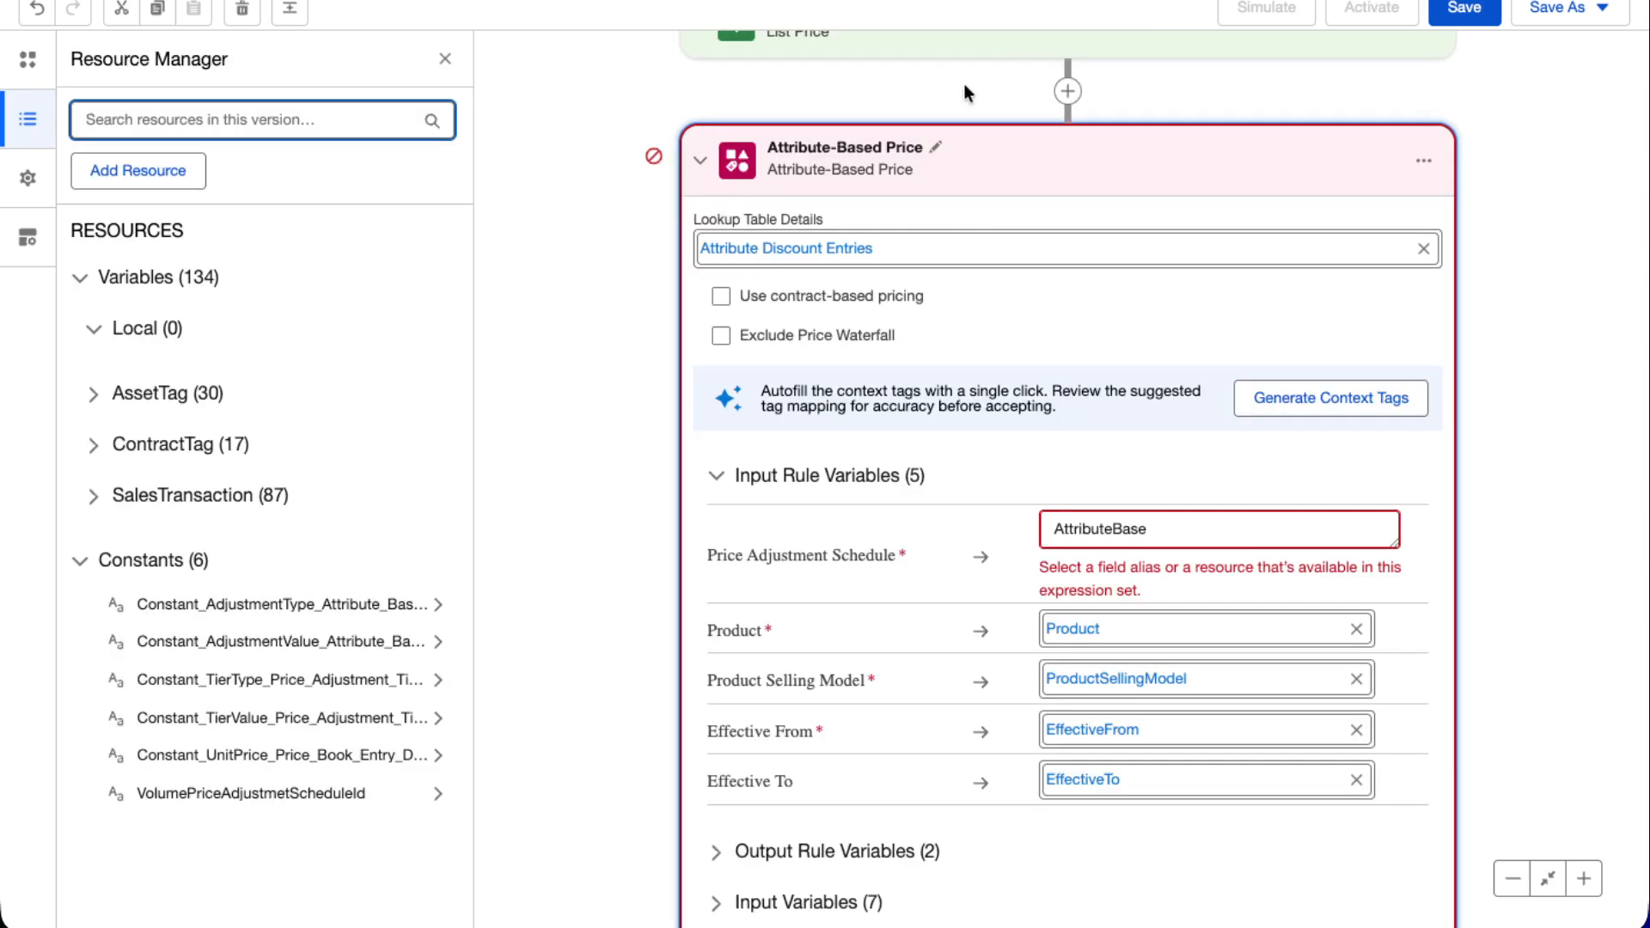
Add a Text constant named AttributePriceAdjustmentSchedule with the value 84XdM000000Ily9UAC to the version's resources
scroll(959, 86, "up", 5)
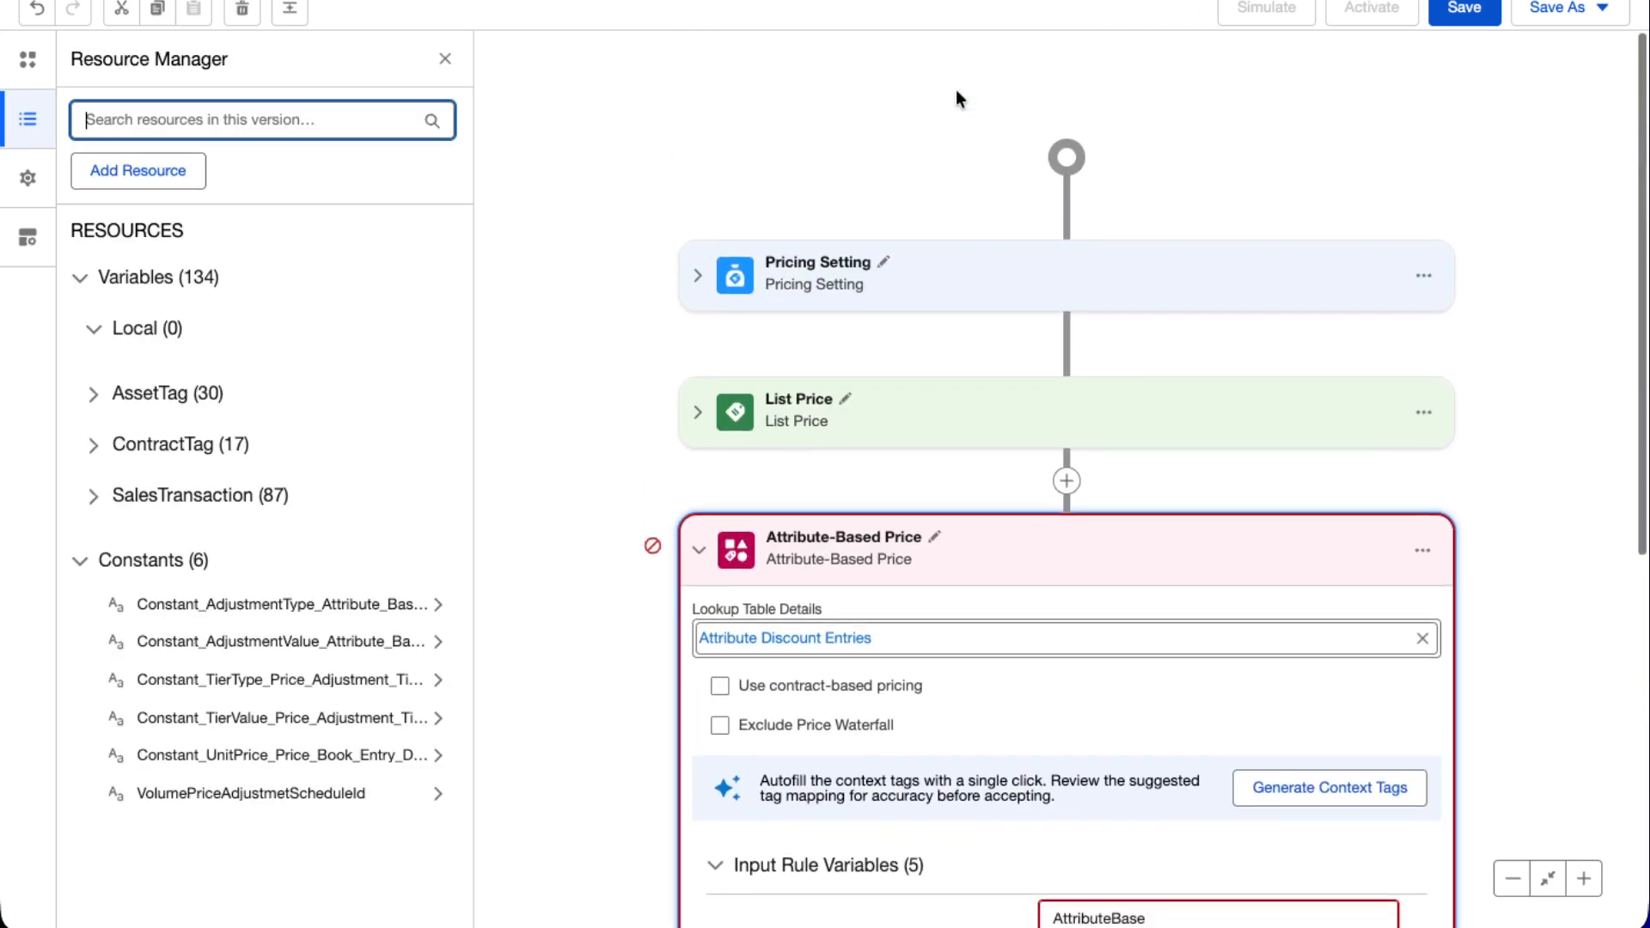
scroll(862, 125, "down", 5)
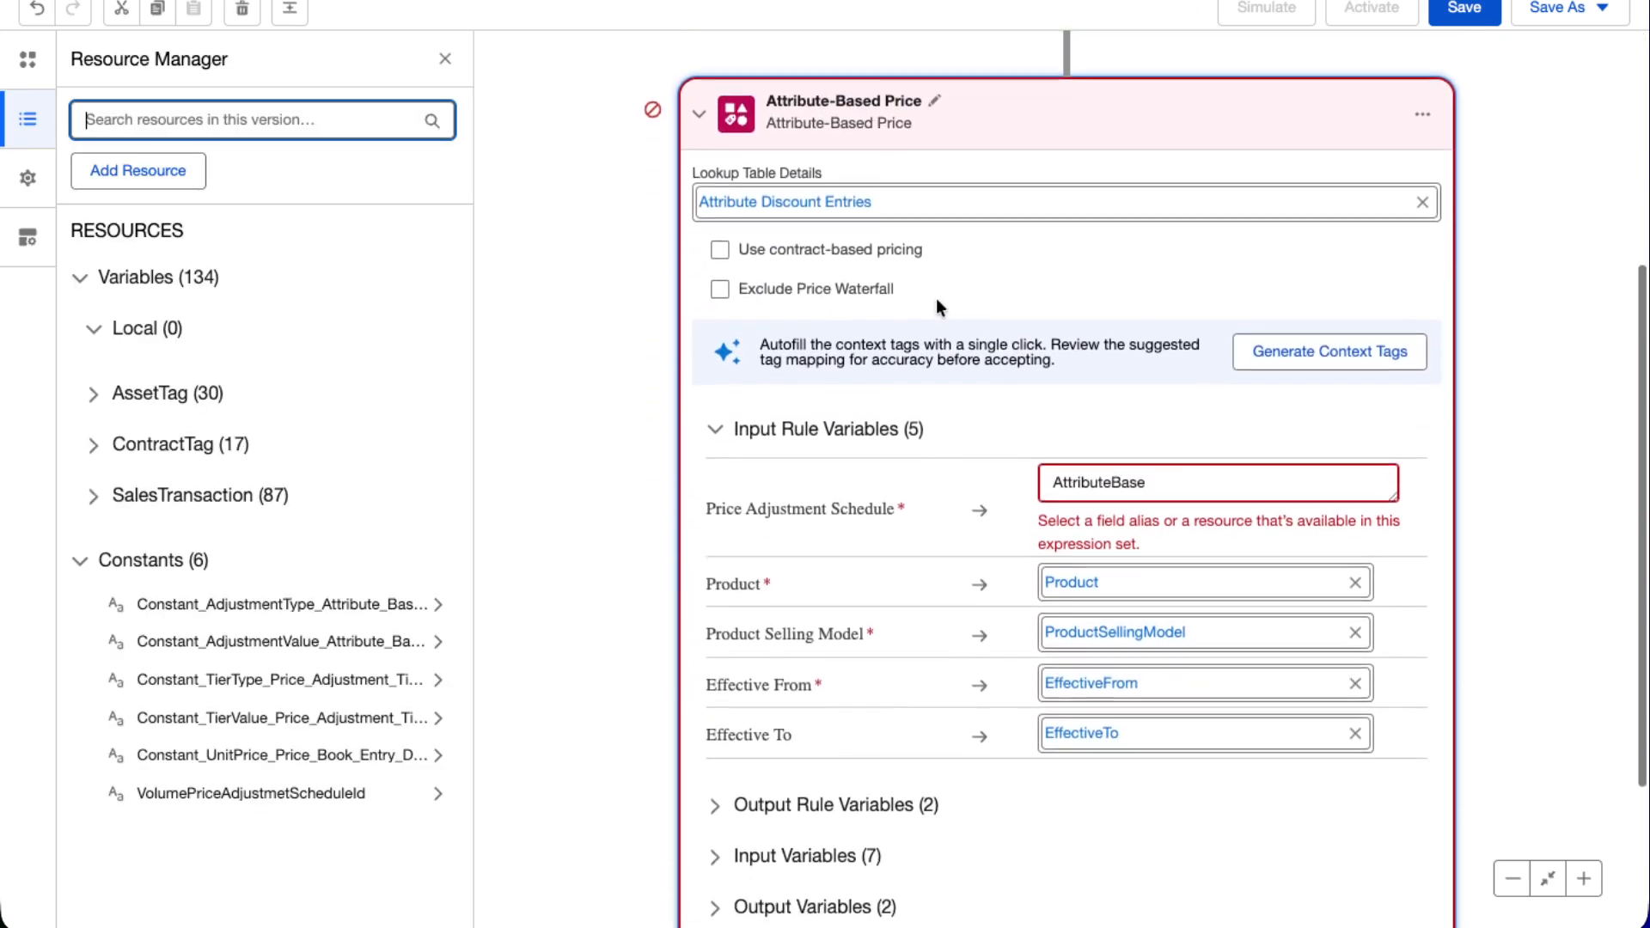
scroll(936, 306, "down", 2)
left_click(138, 171)
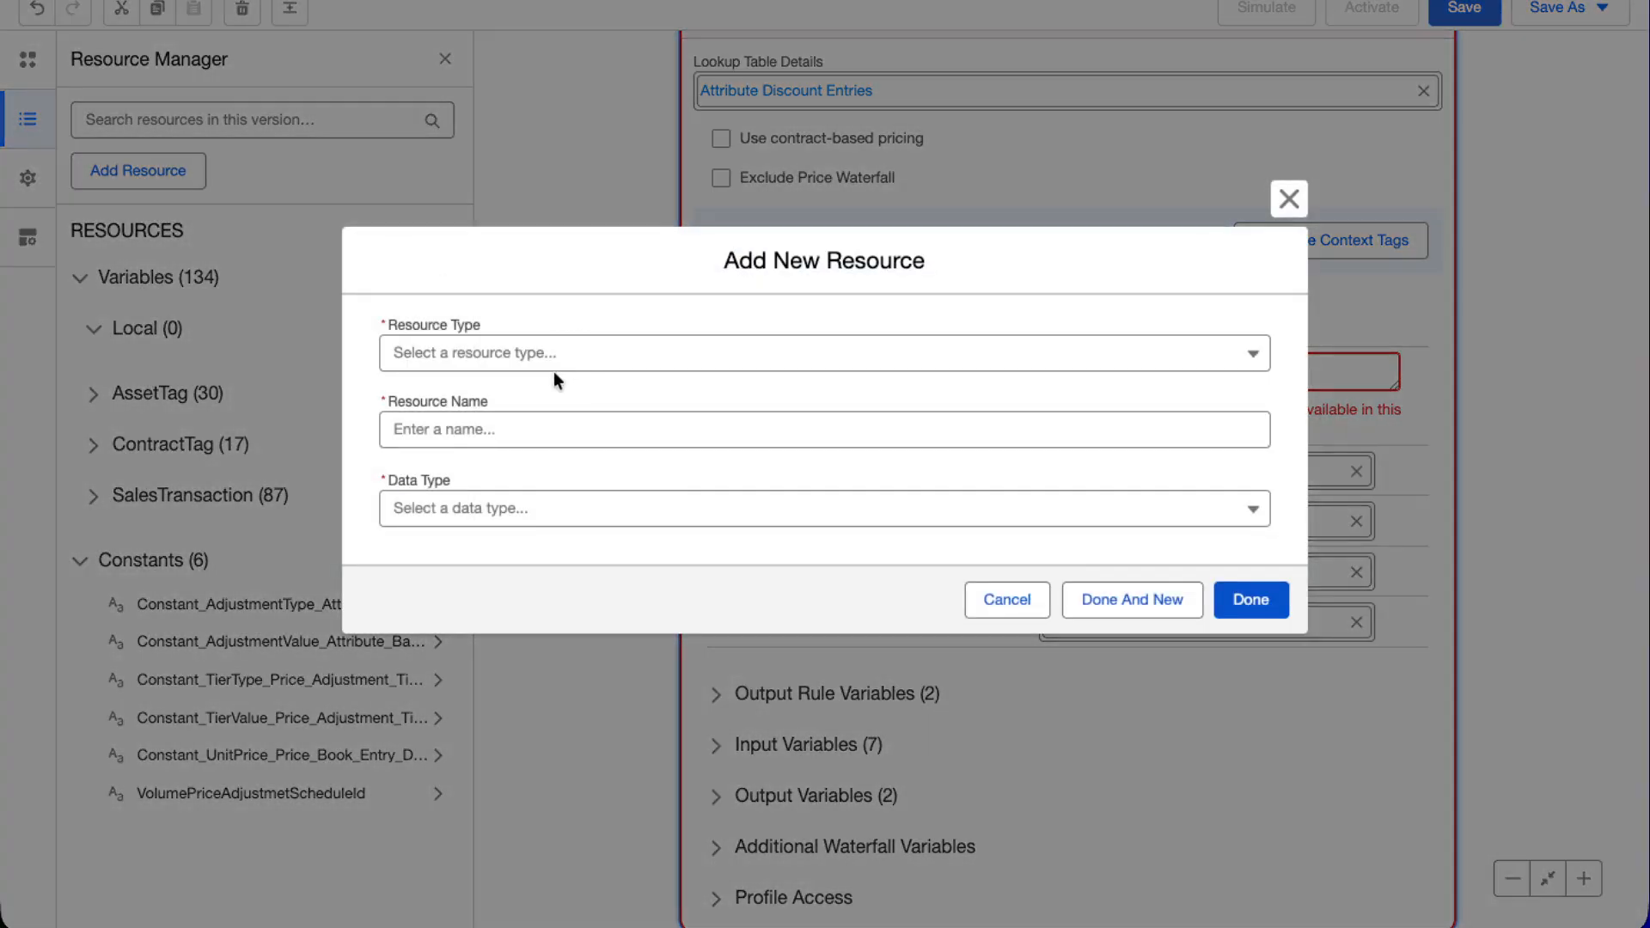
left_click(546, 357)
left_click(475, 428)
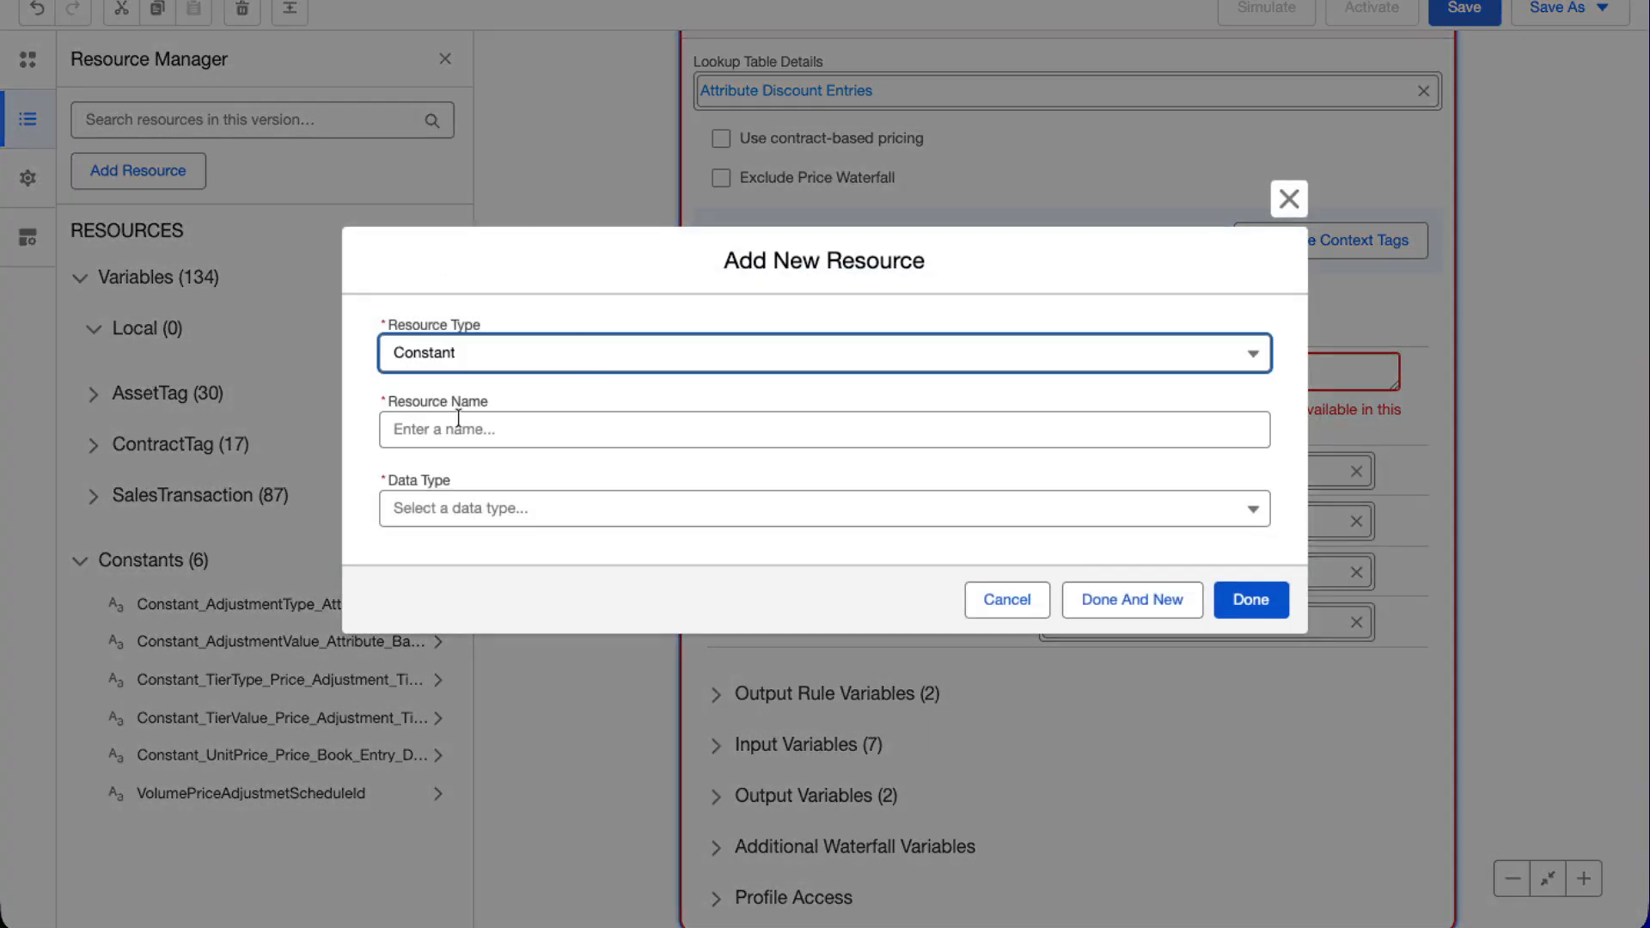
left_click(458, 419)
key("Down")
key("Down")
key("Return")
left_click(442, 510)
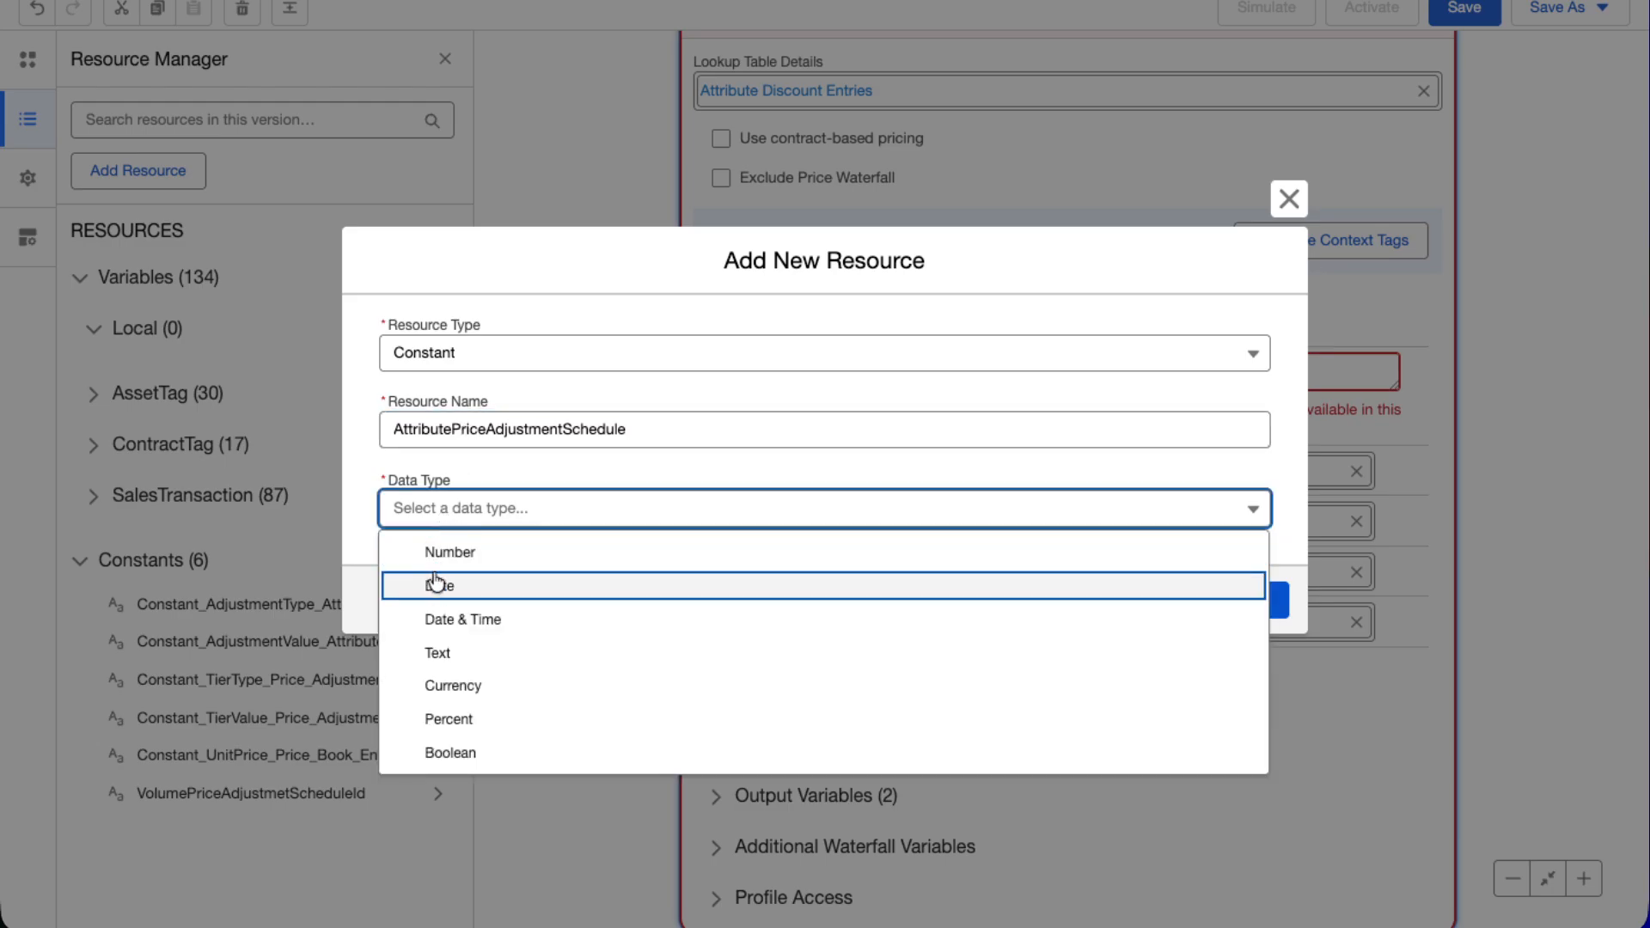
left_click(437, 652)
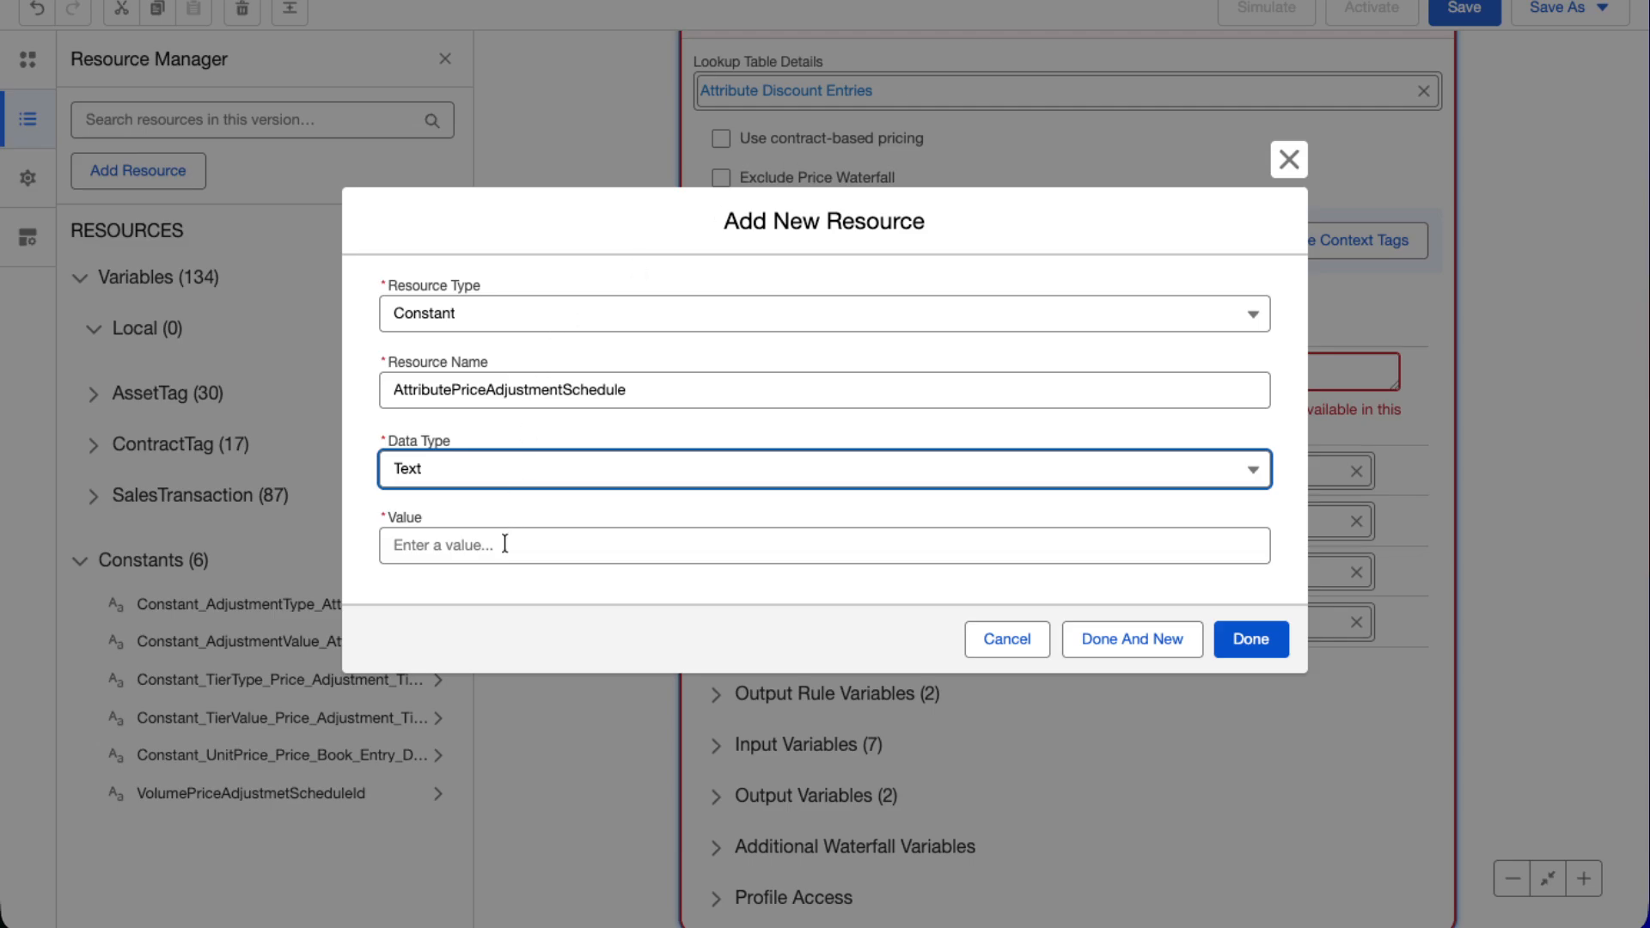
left_click(504, 545)
type("84XdM000000Ily9UAC")
left_click(1237, 641)
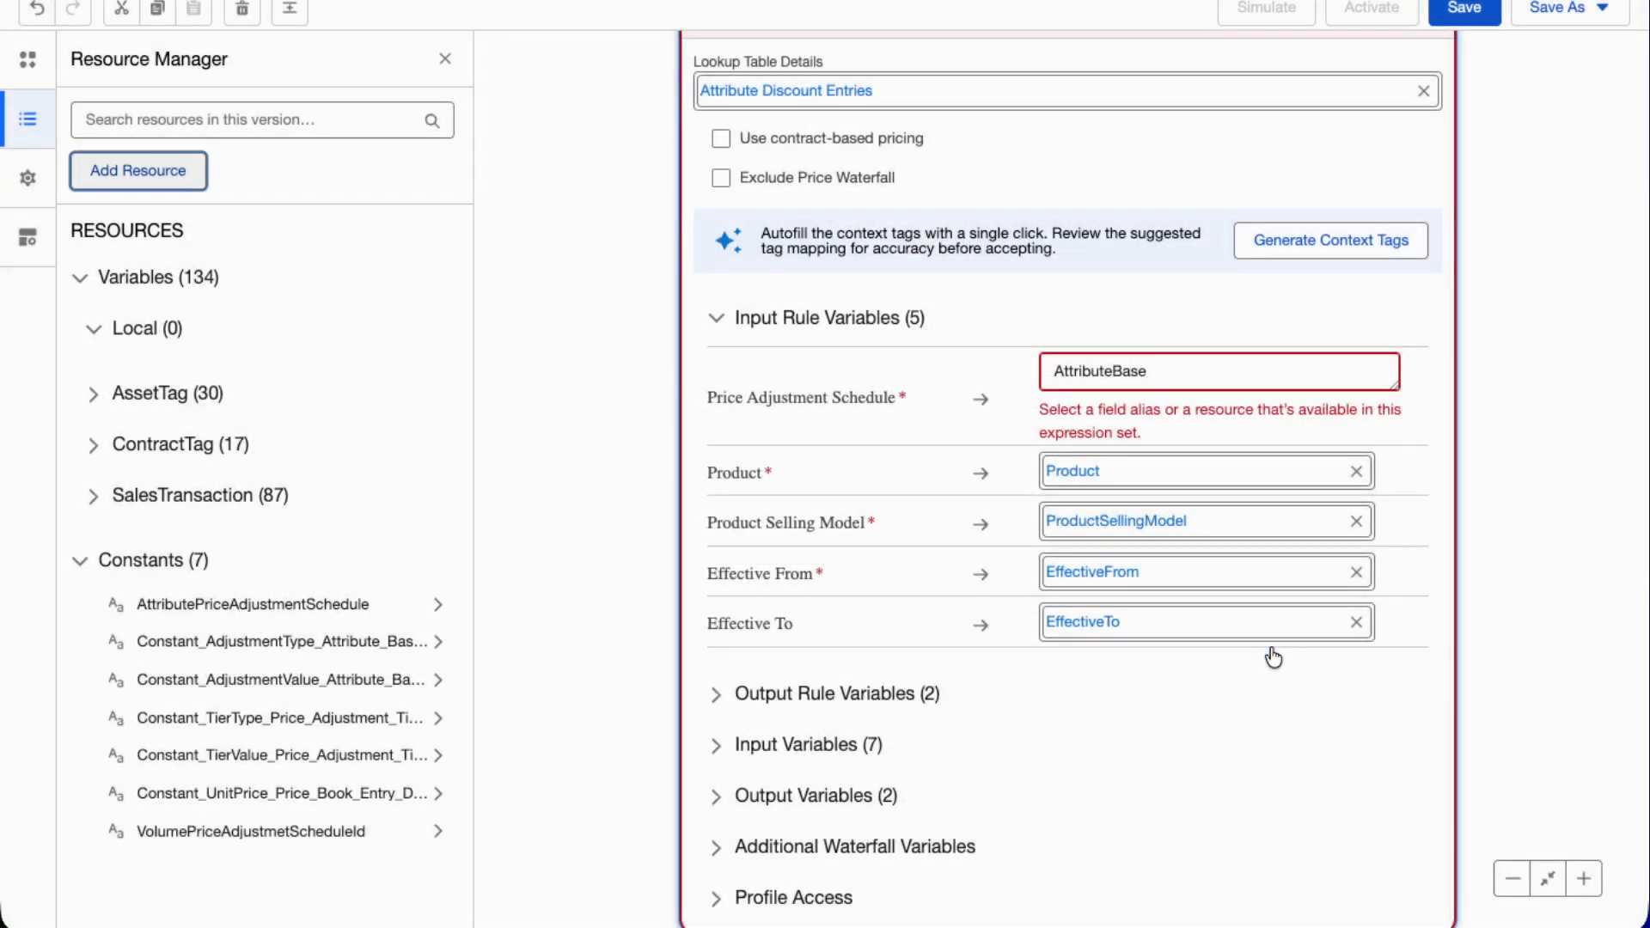
Map Price Adjustment Schedule in the Attribute-Based Price element to the AttributePriceAdjustmentSchedule constant and save the version
left_click(1165, 370)
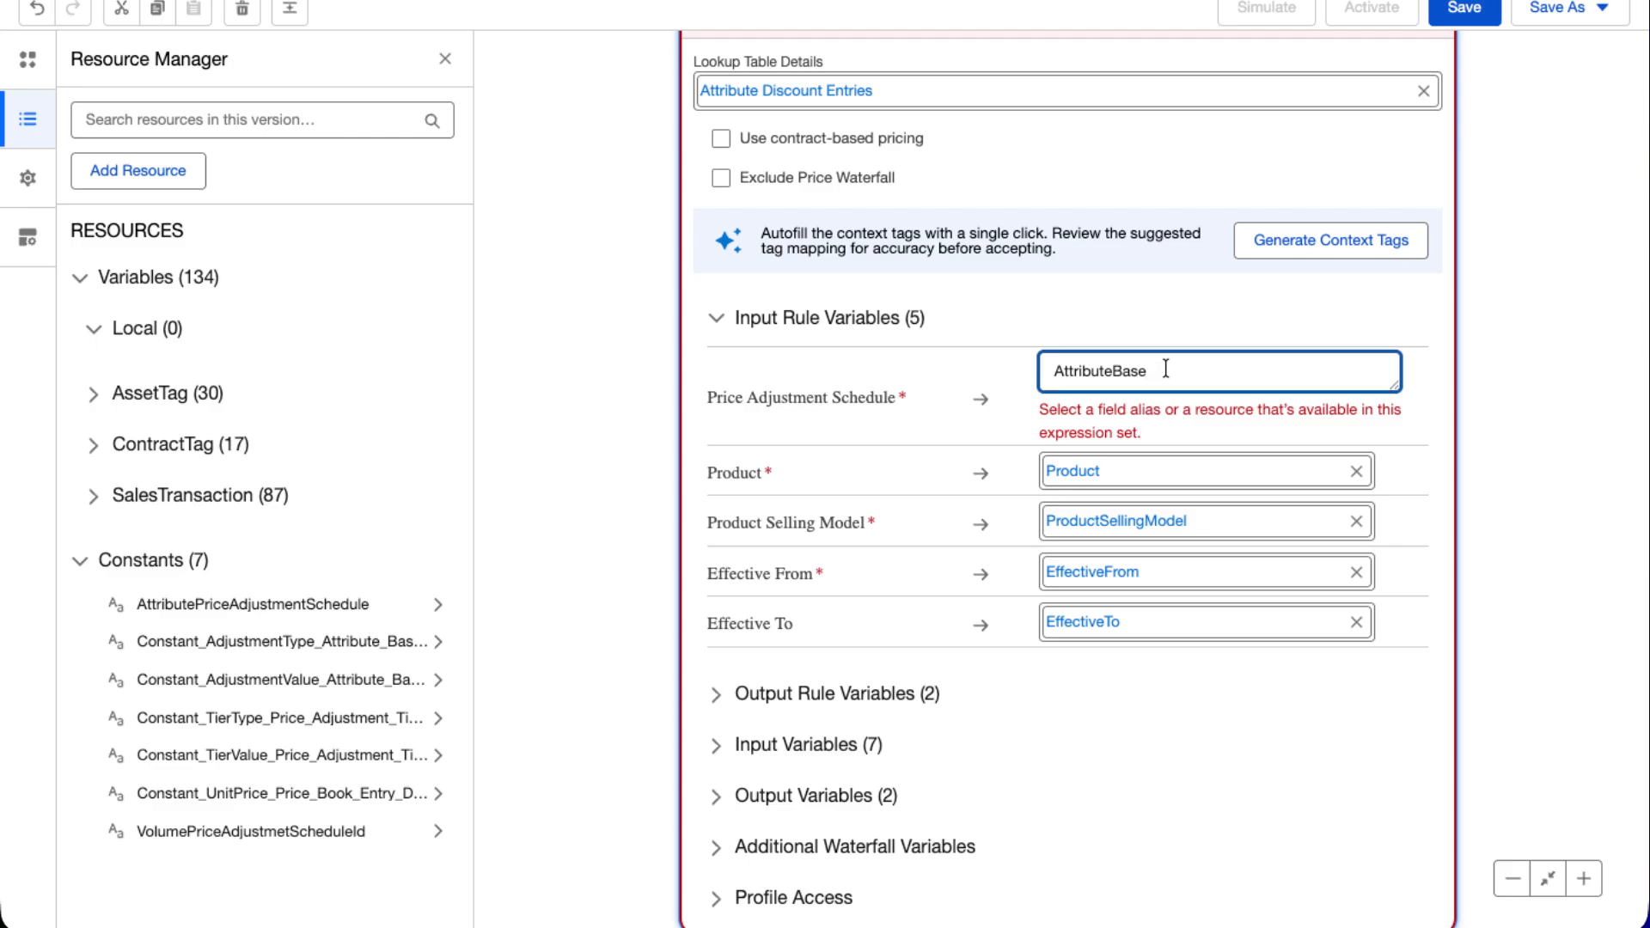
key("BackSpace")
key("BackSpace")
key("BackSpace")
key("BackSpace")
key("BackSpace")
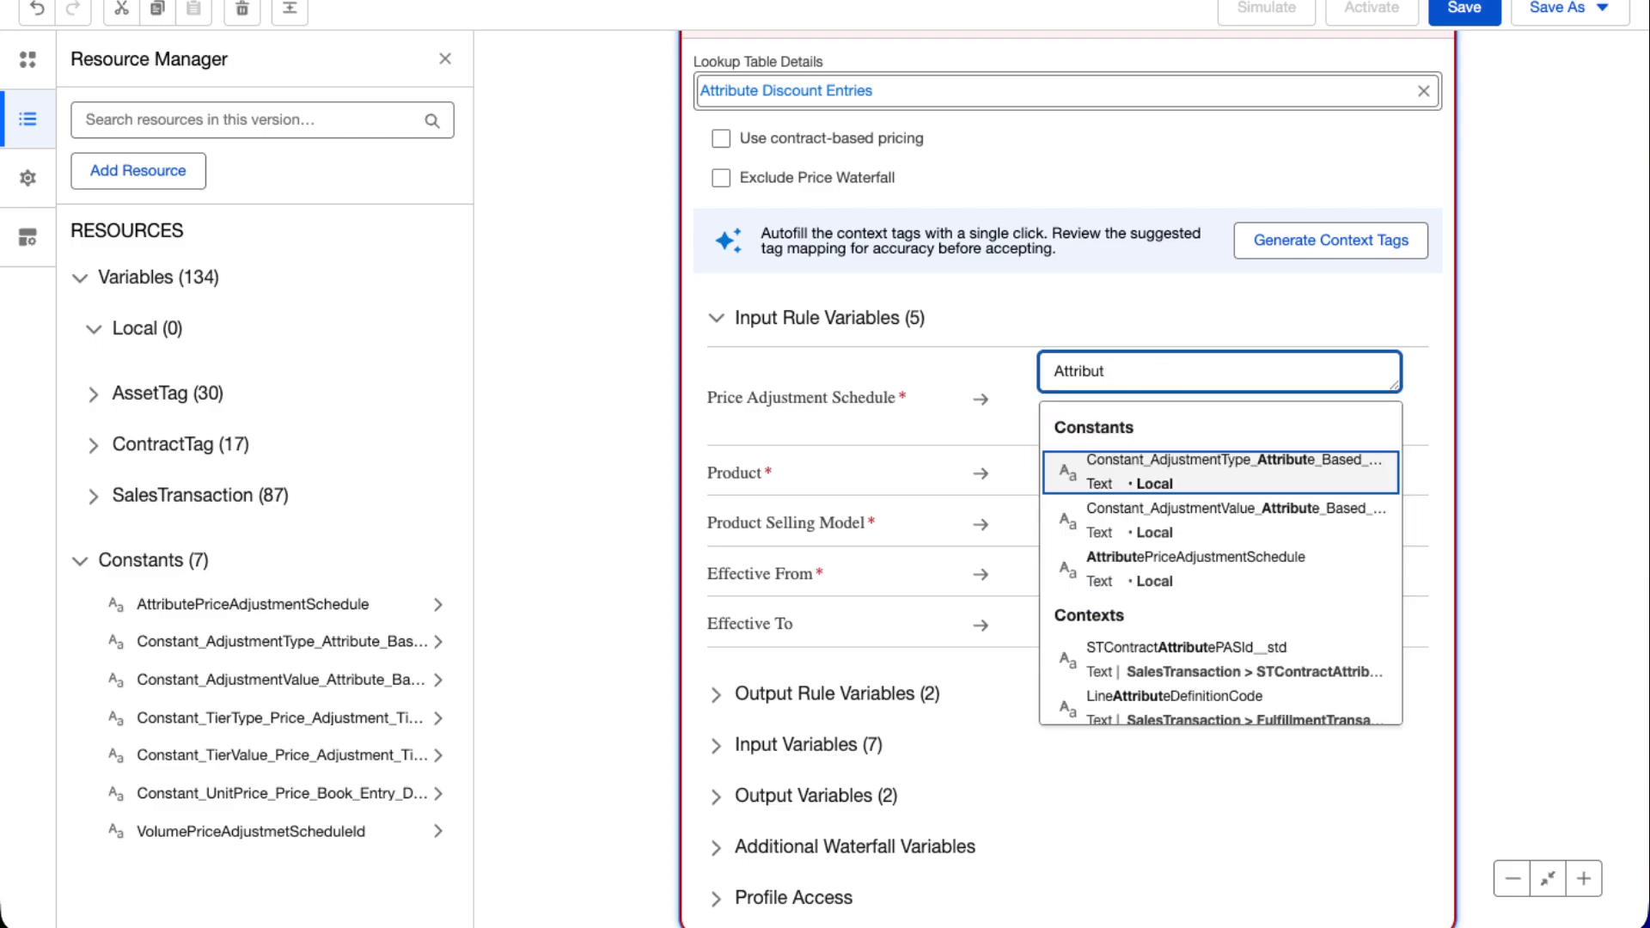
left_click(1190, 569)
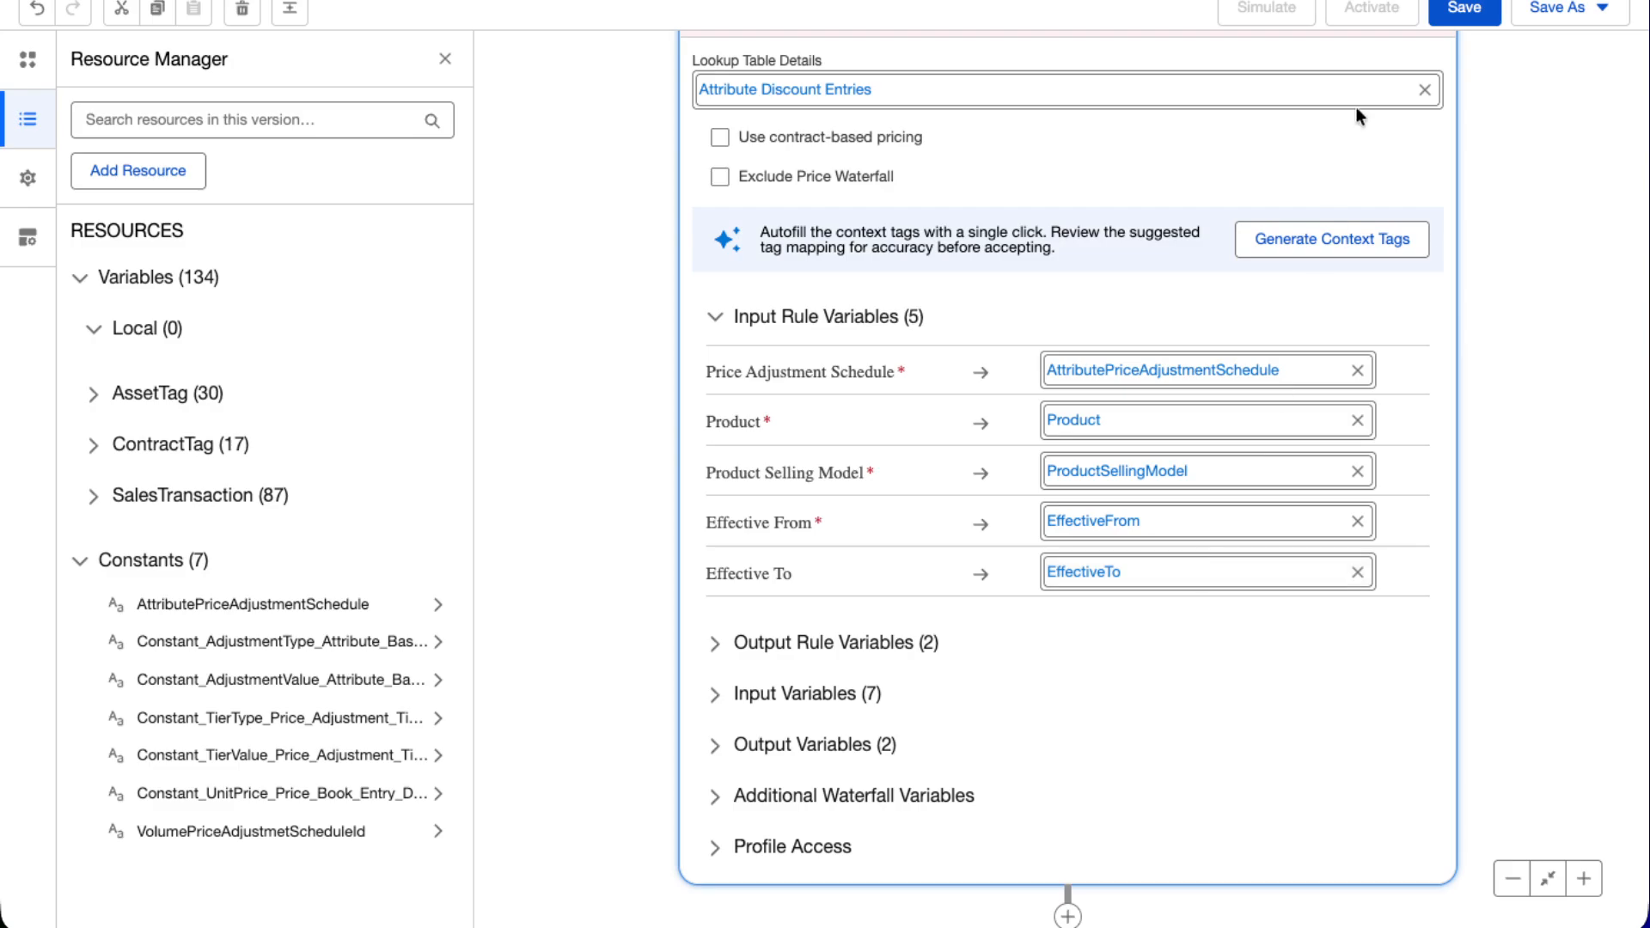
left_click(1466, 21)
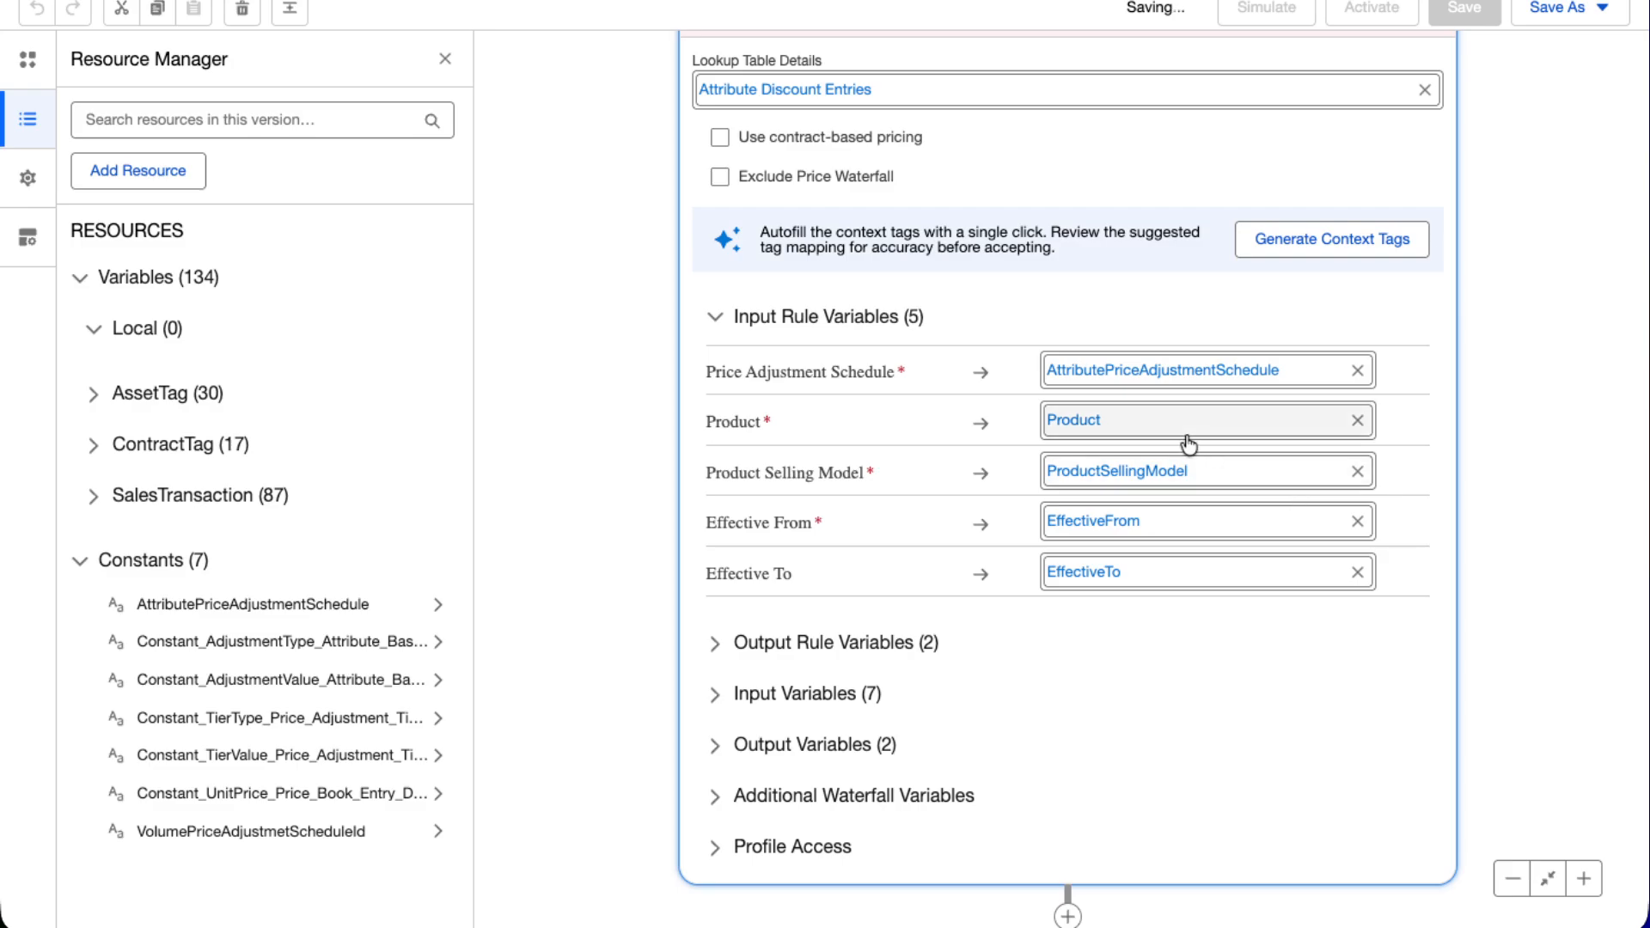
Collapse the Attribute-Based Price element and activate the procedure version
scroll(1186, 440, "up", 6)
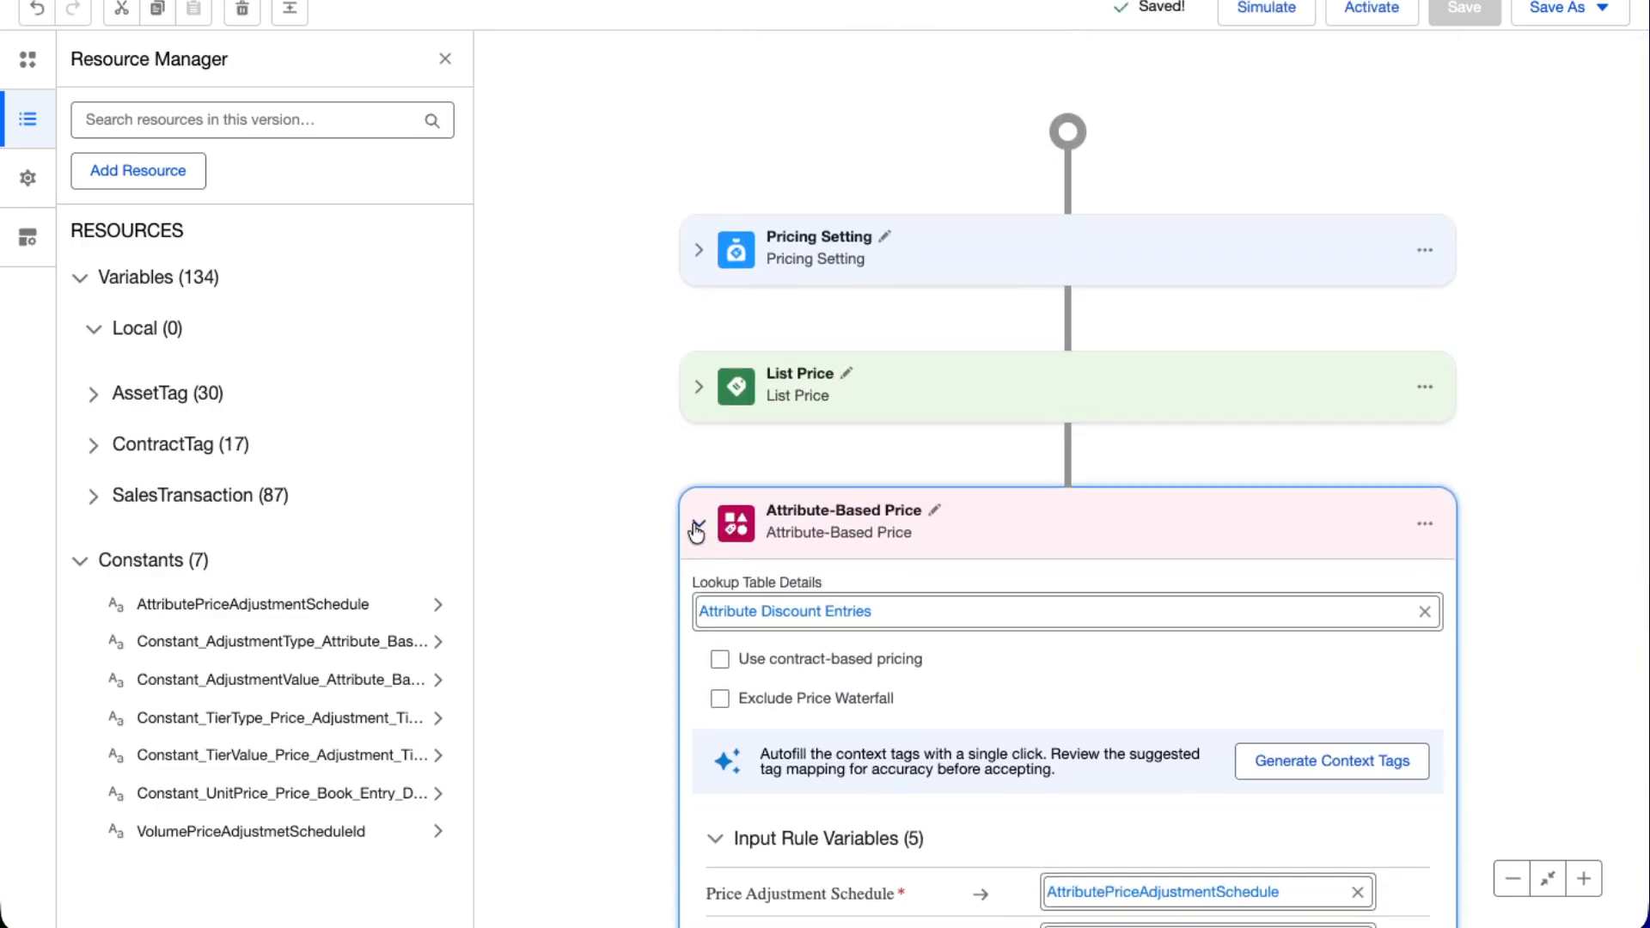
left_click(698, 524)
left_click(1347, 17)
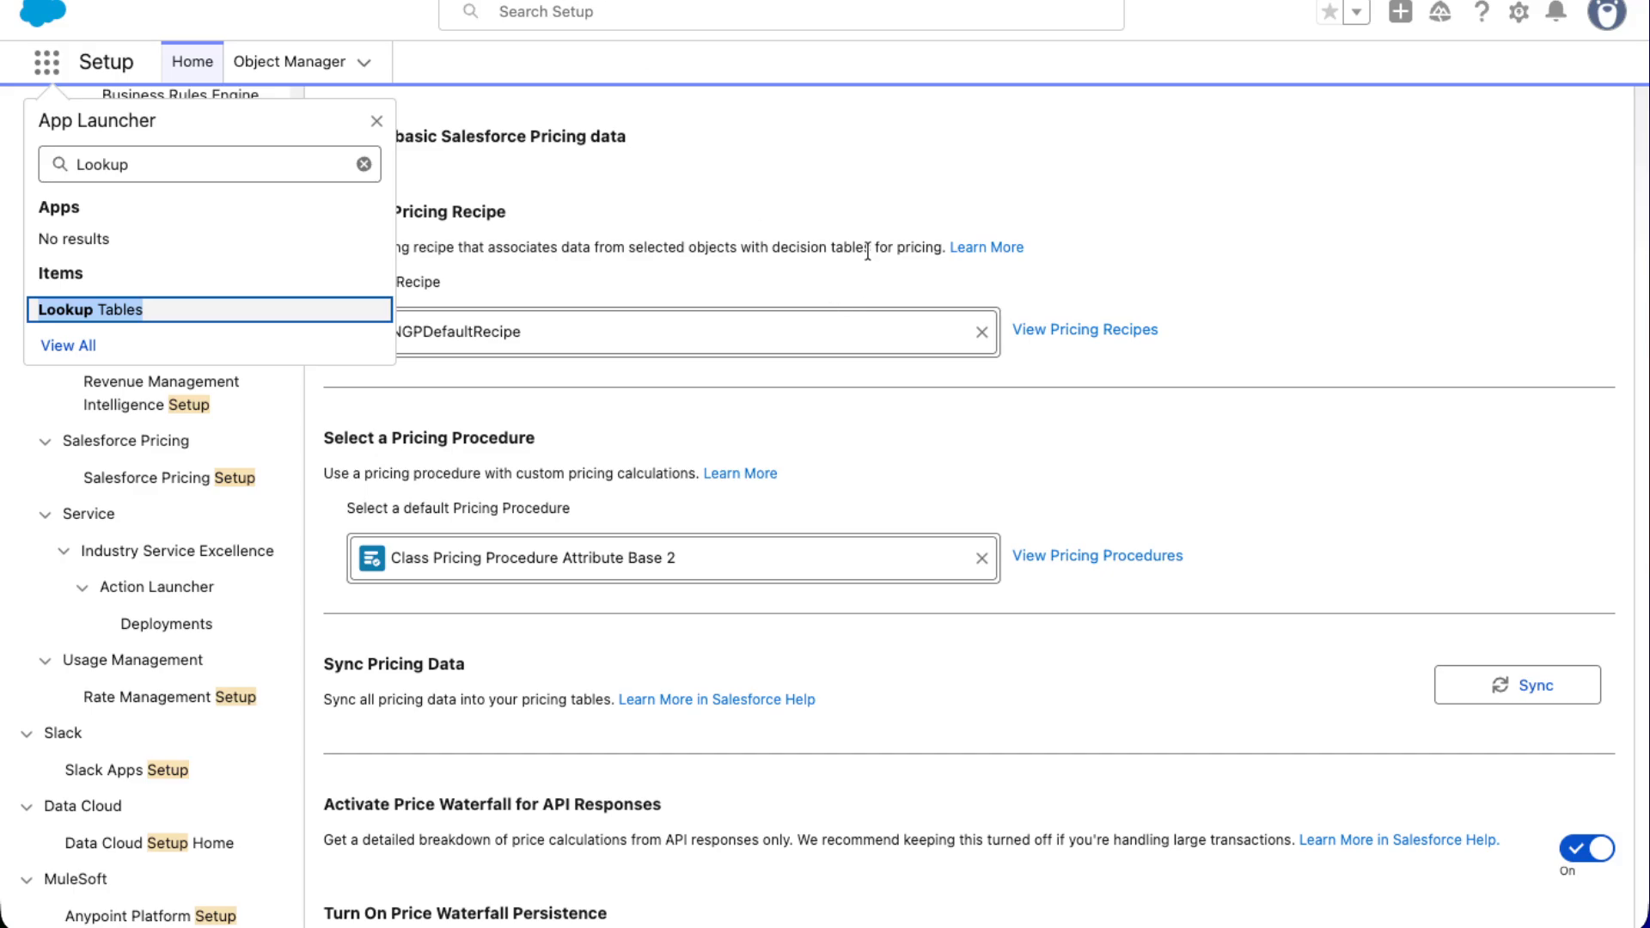
In Salesforce Pricing Setup, remove Class Pricing Procedure Attribute Base 2 as the default pricing procedure and reload the page
key("Escape")
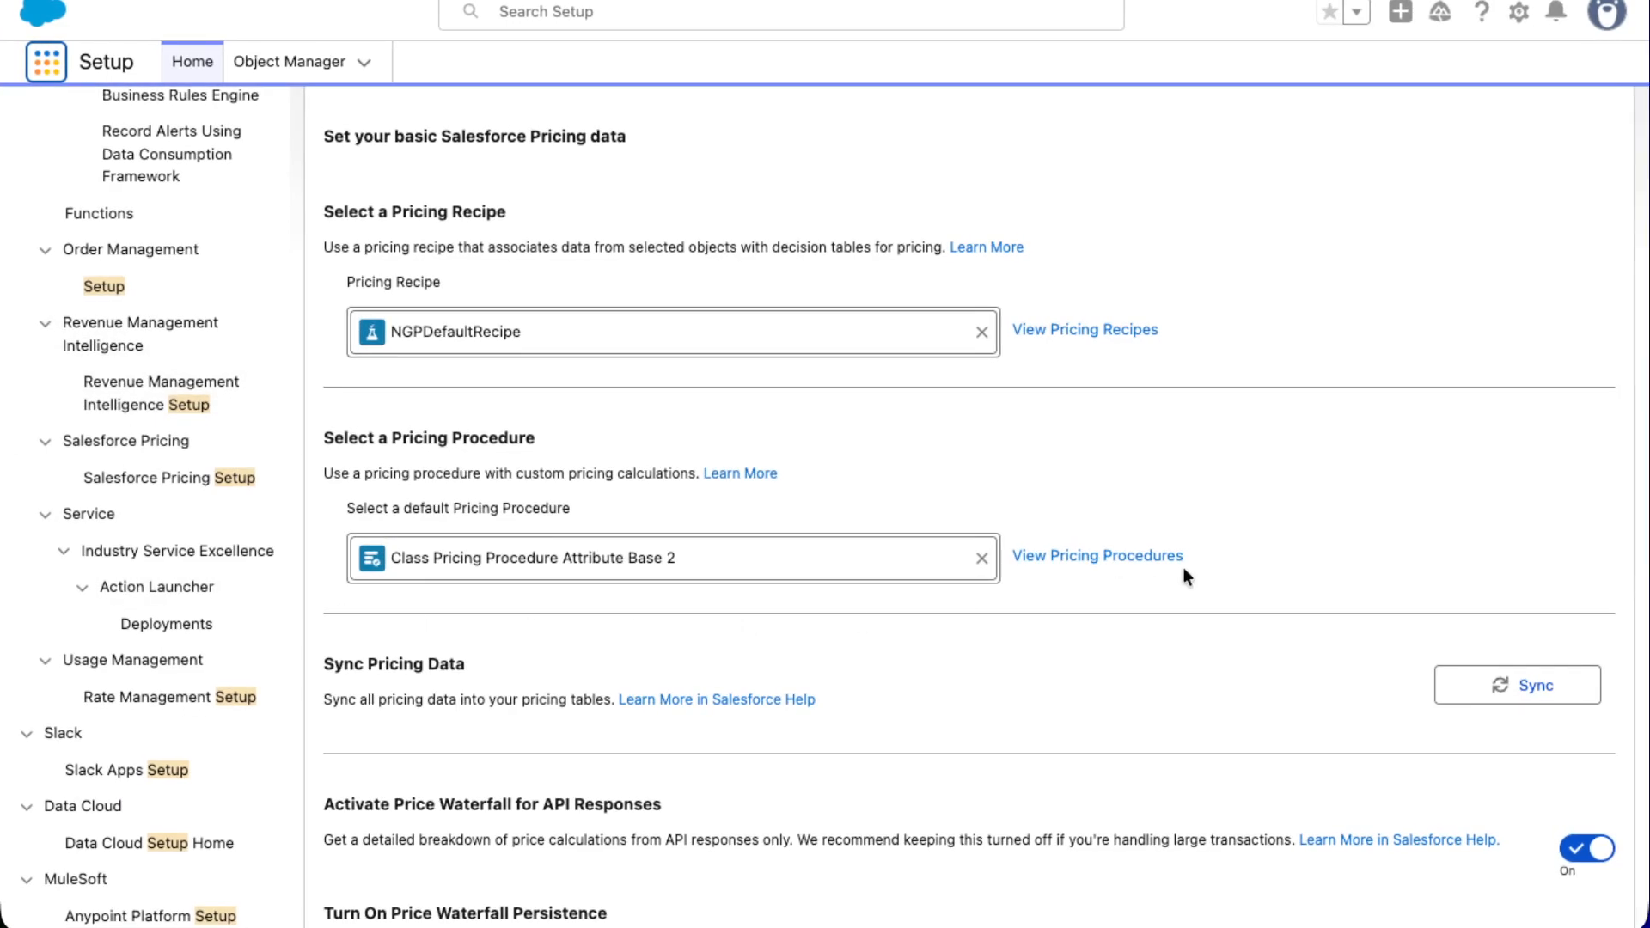
left_click(978, 559)
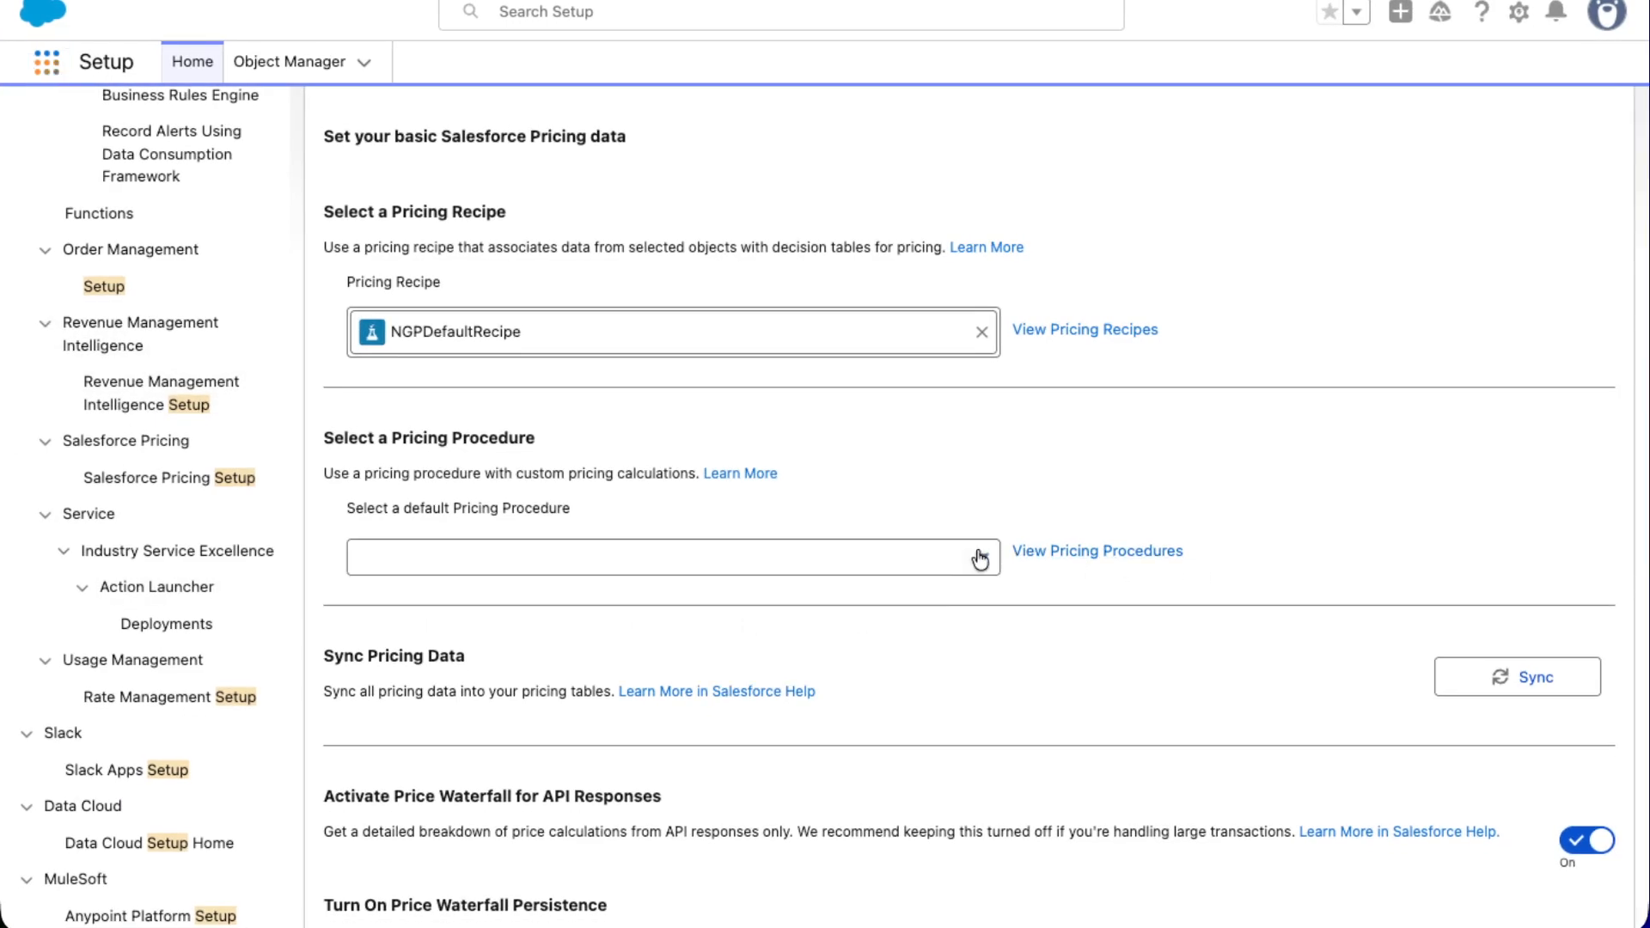
left_click(612, 568)
scroll(755, 736, "down", 10)
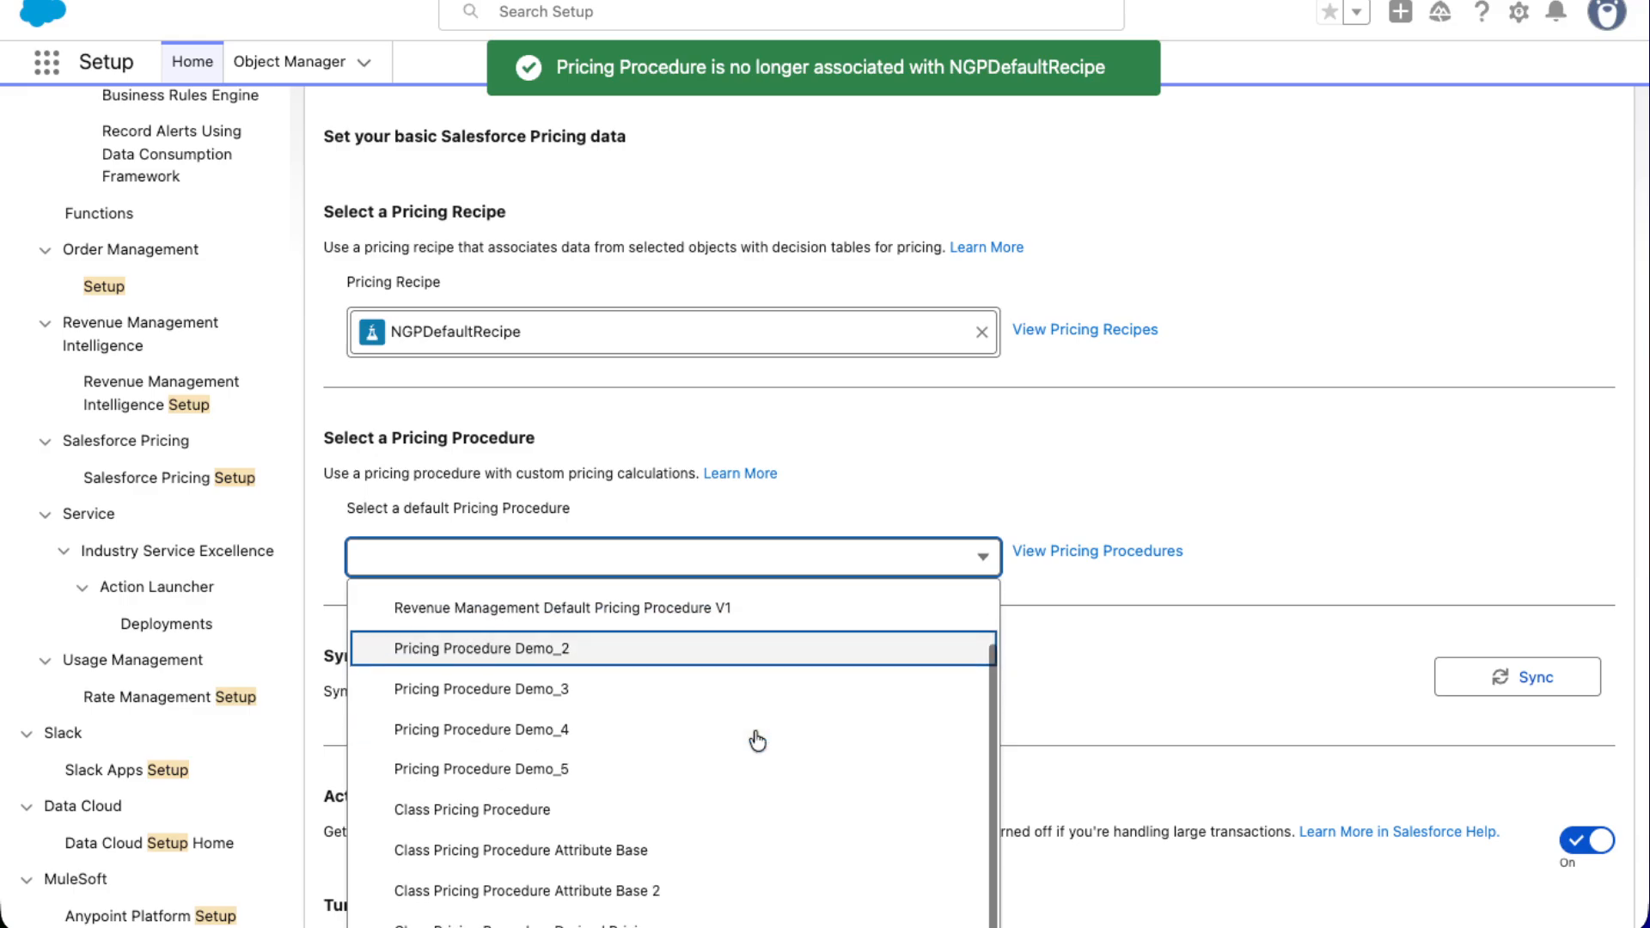
left_click(1141, 483)
scroll(231, 691, "up", 10)
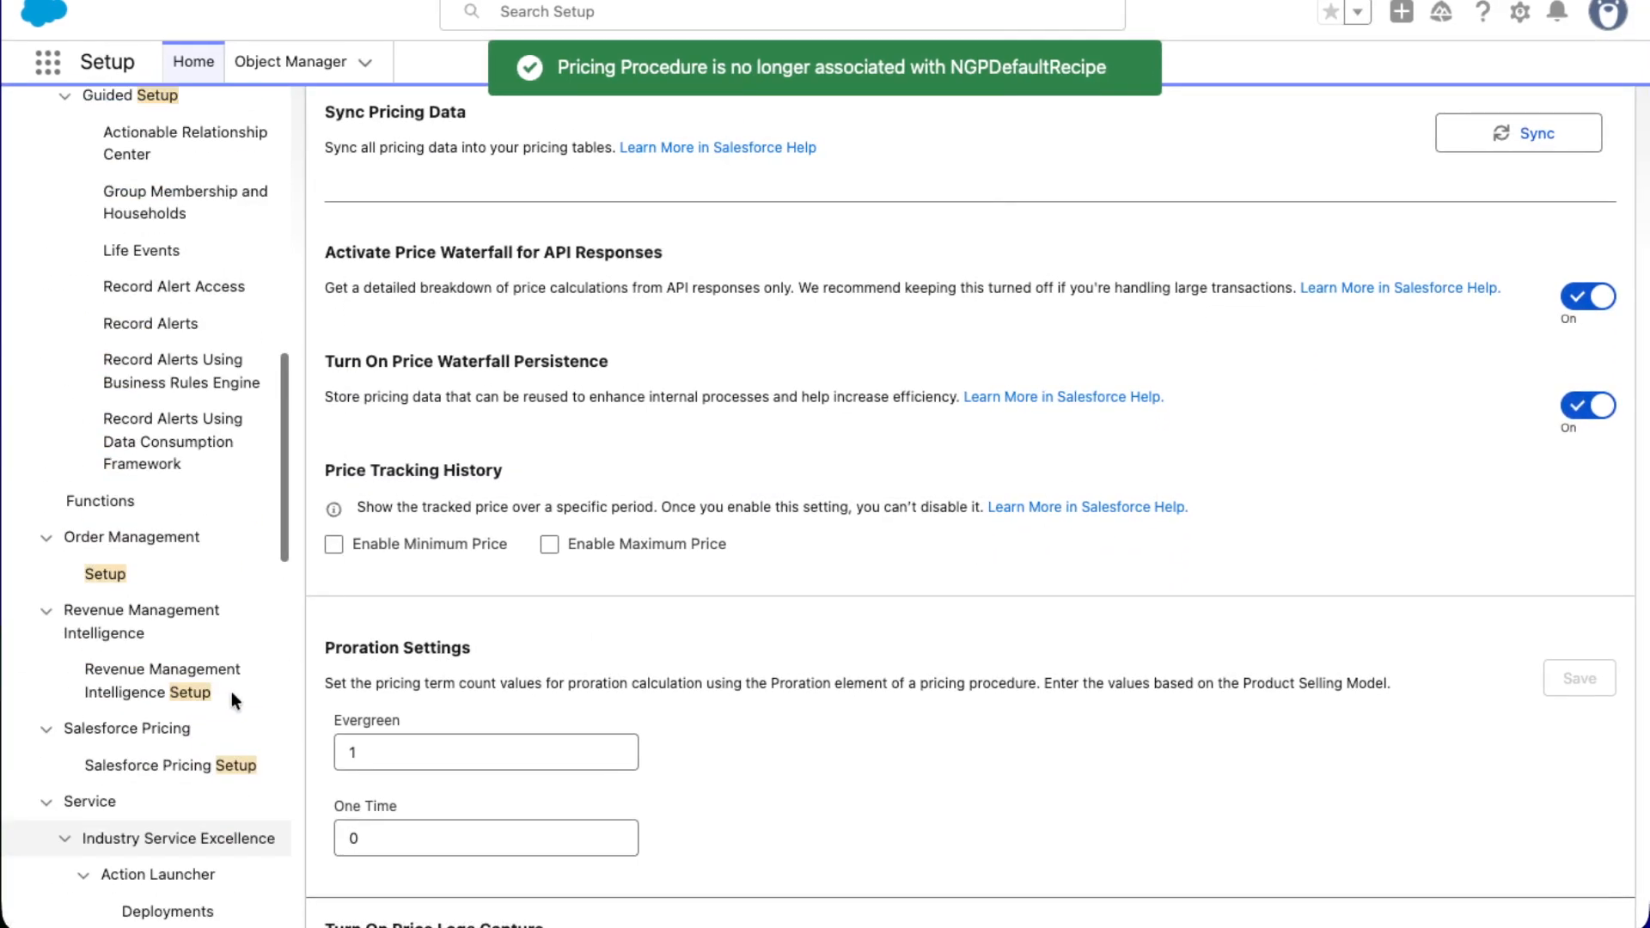
scroll(221, 693, "up", 5)
scroll(672, 485, "up", 10)
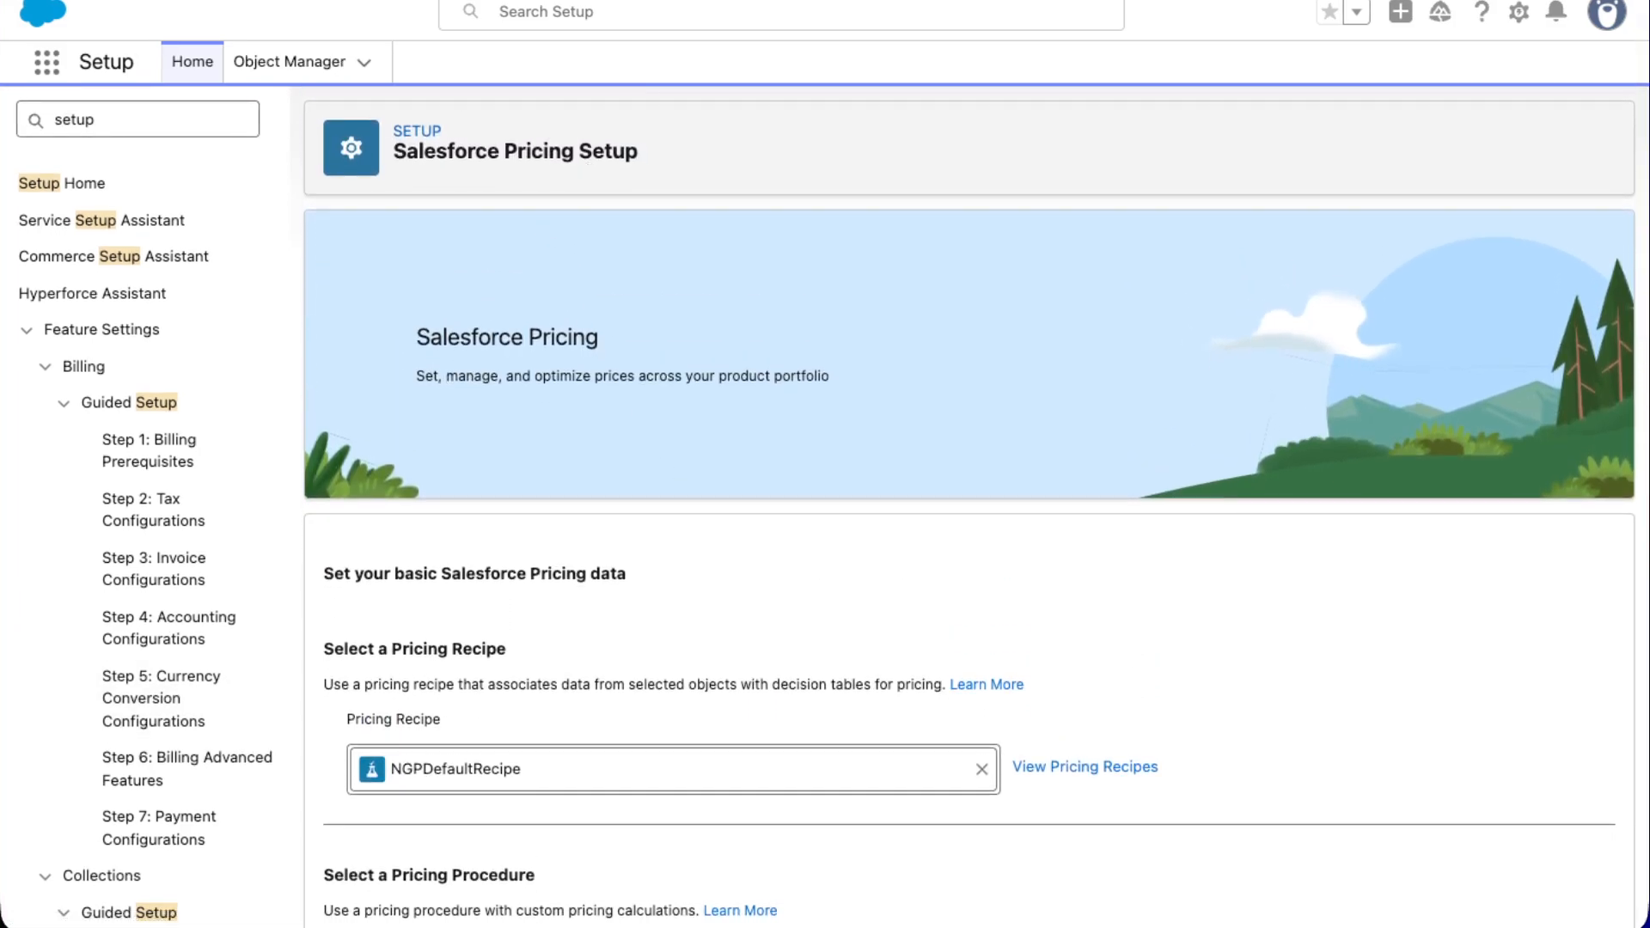
left_click(153, 2)
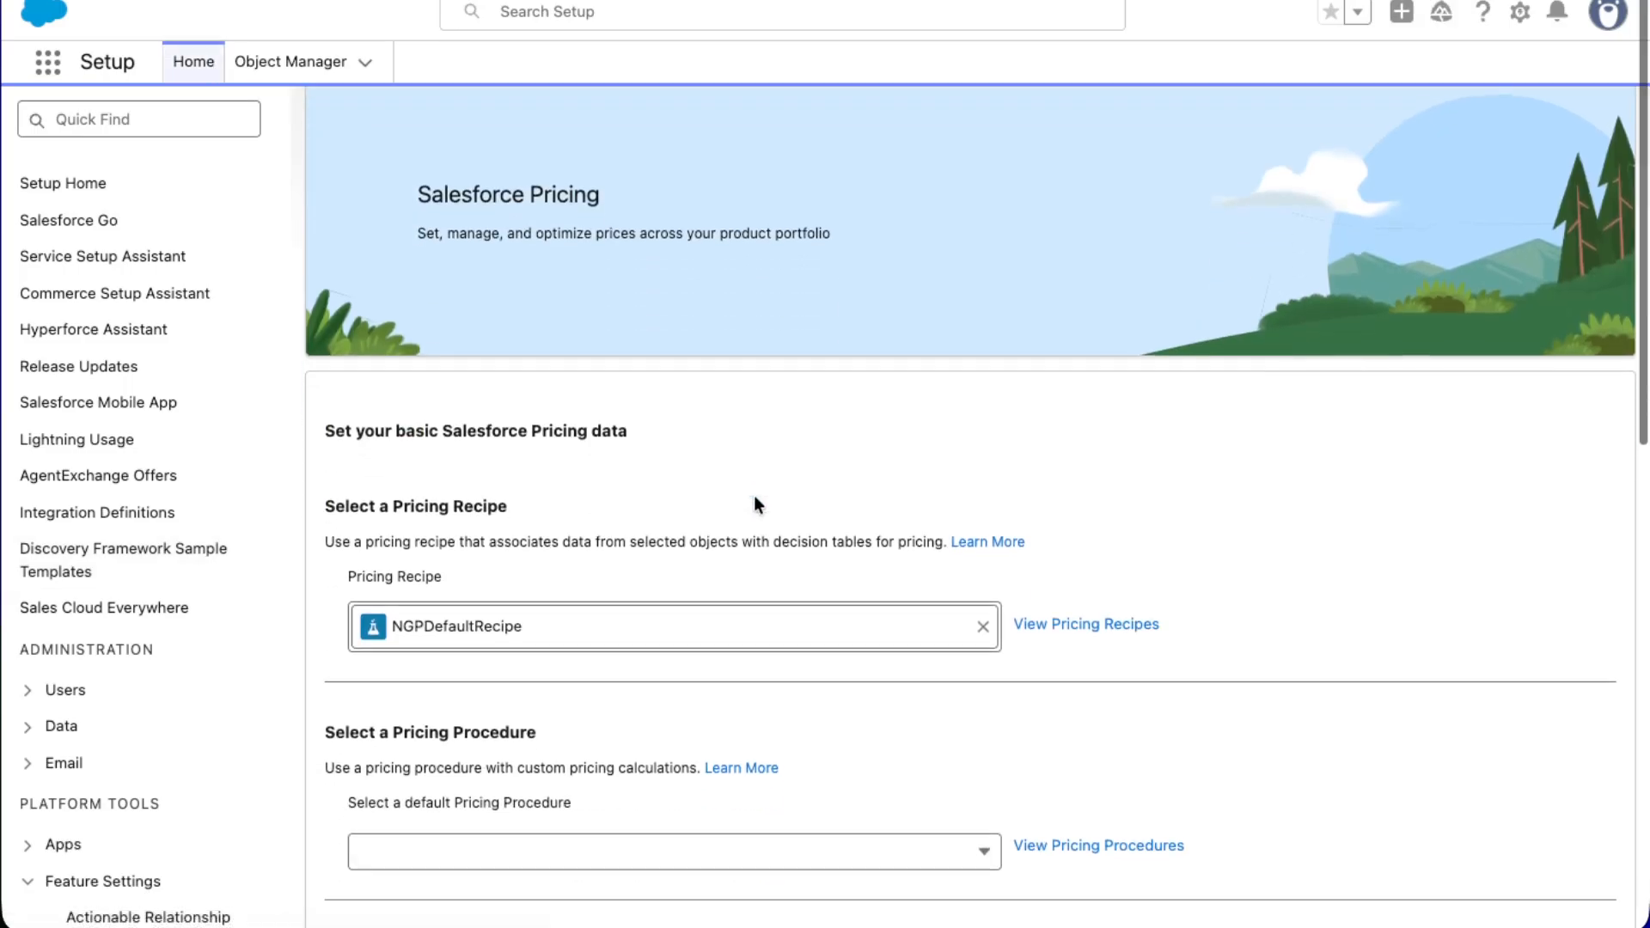
Select My Attribute Based PP as the default pricing procedure for NGPDefaultRecipe
scroll(755, 504, "down", 3)
left_click(543, 597)
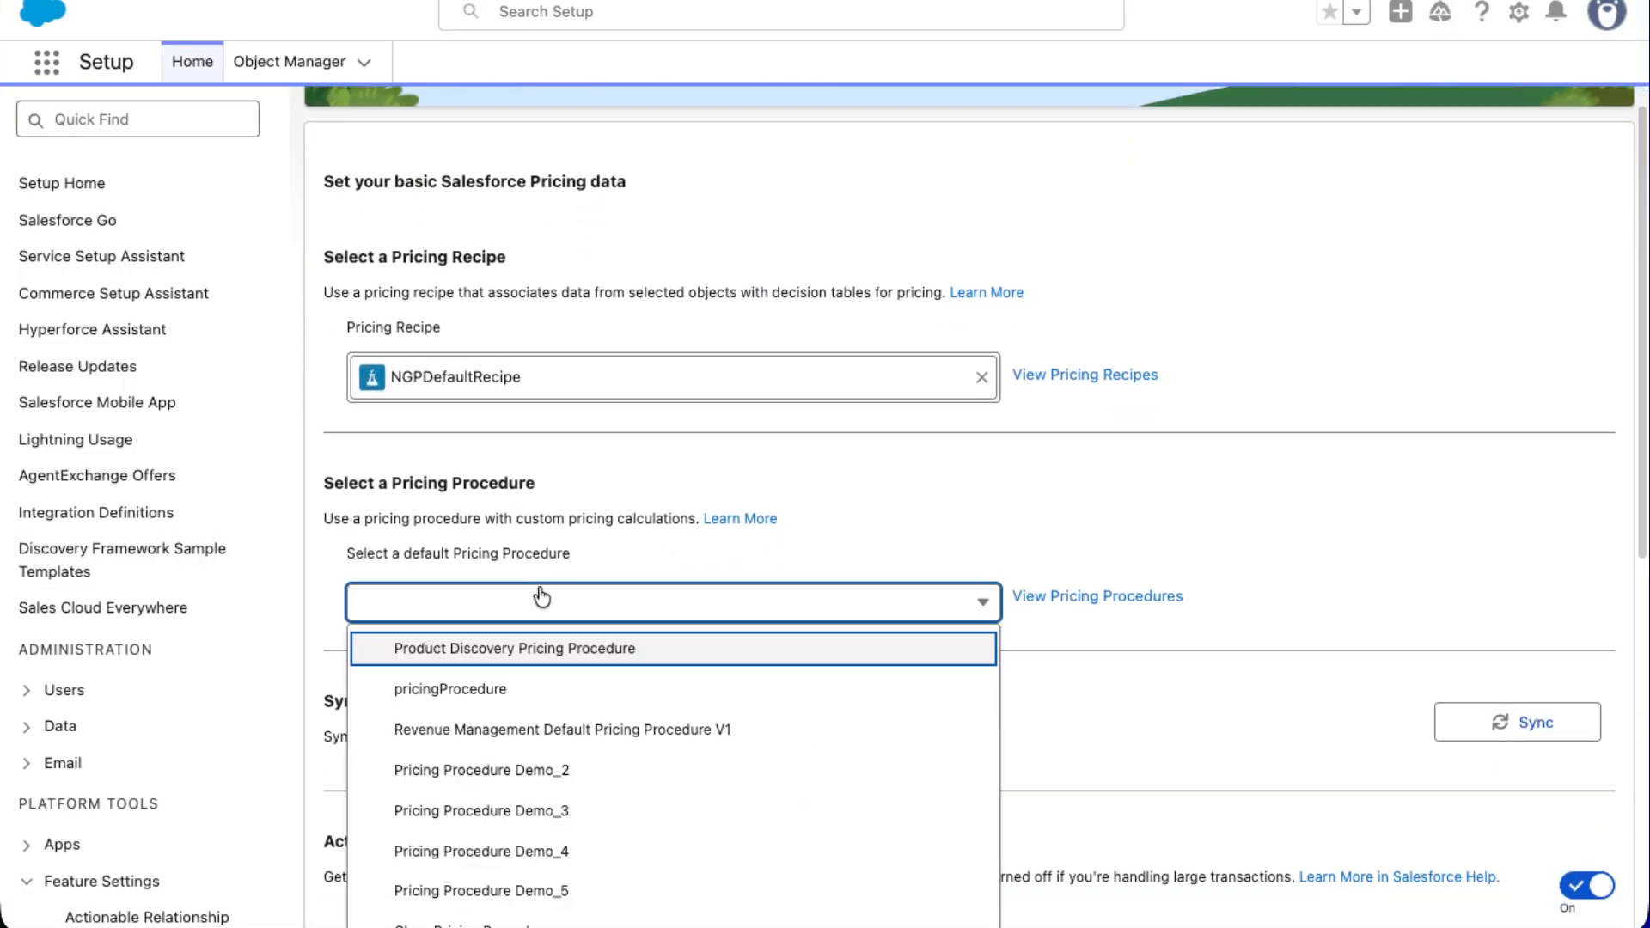
scroll(759, 699, "down", 2)
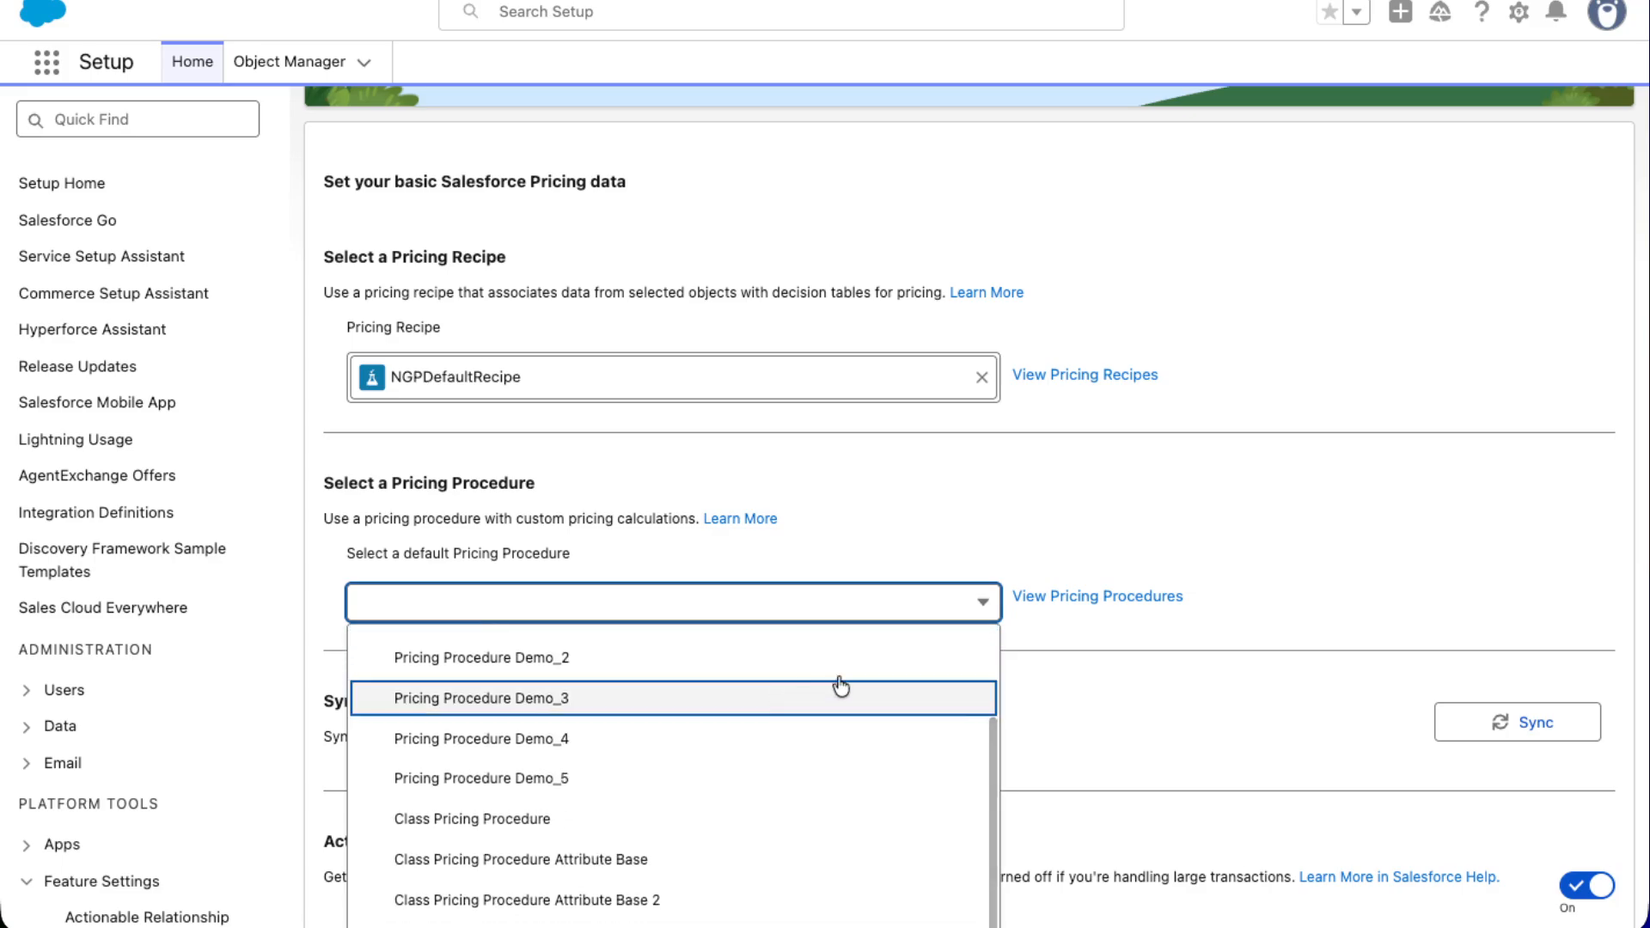
scroll(1433, 597, "down", 3)
scroll(1430, 588, "down", 1)
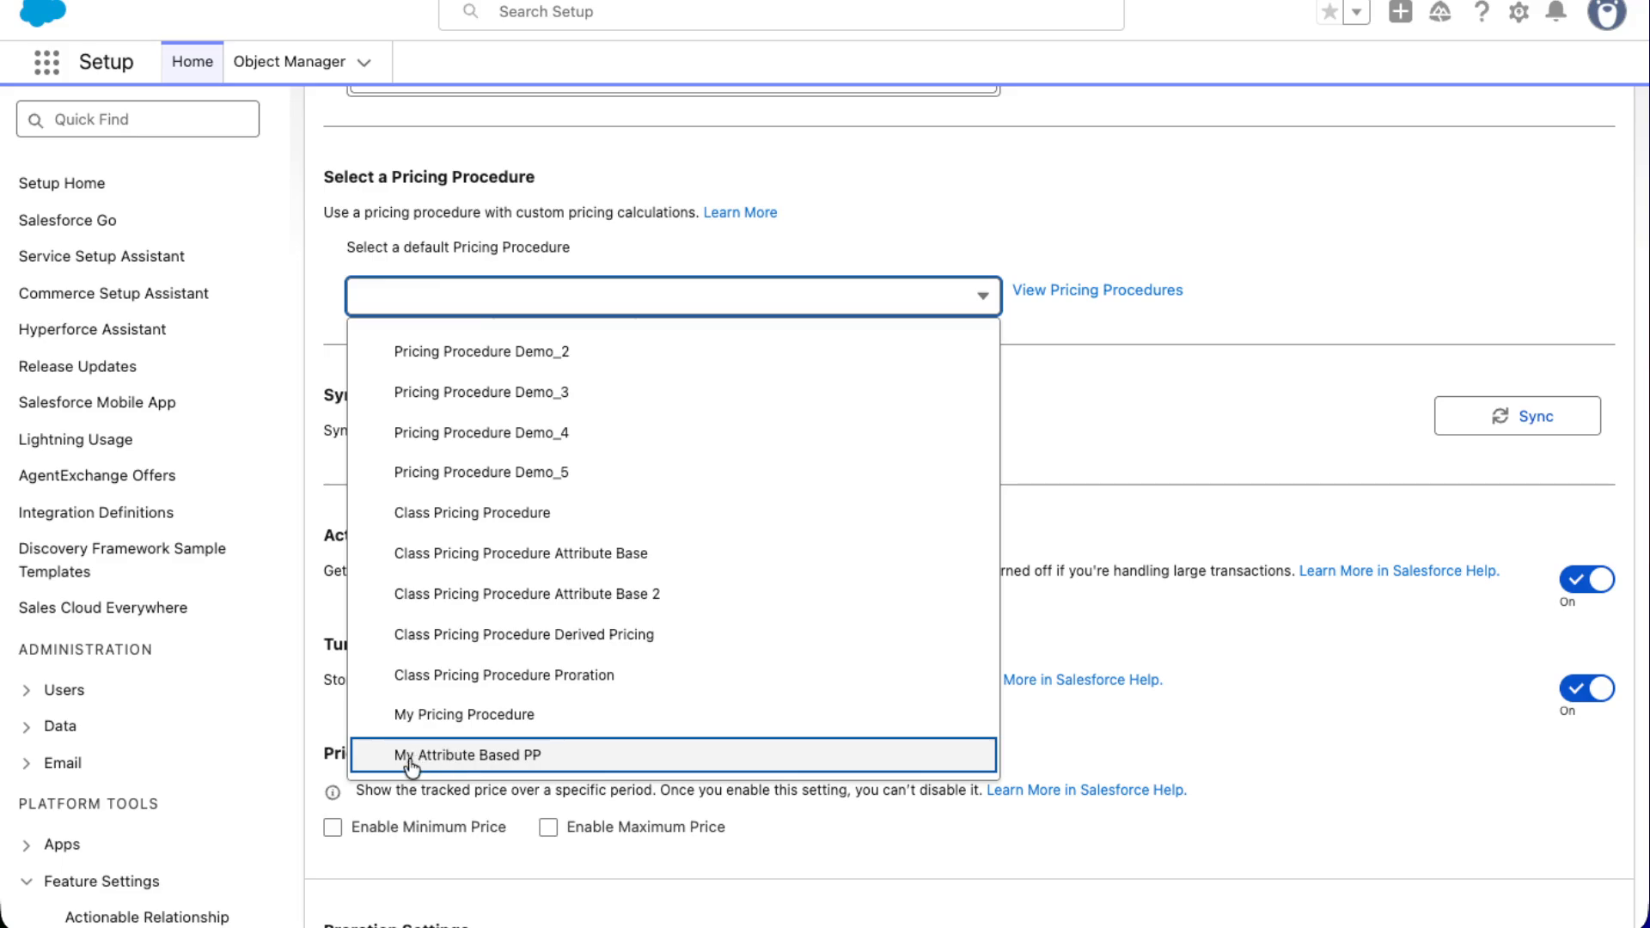
left_click(497, 764)
scroll(1245, 357, "up", 9)
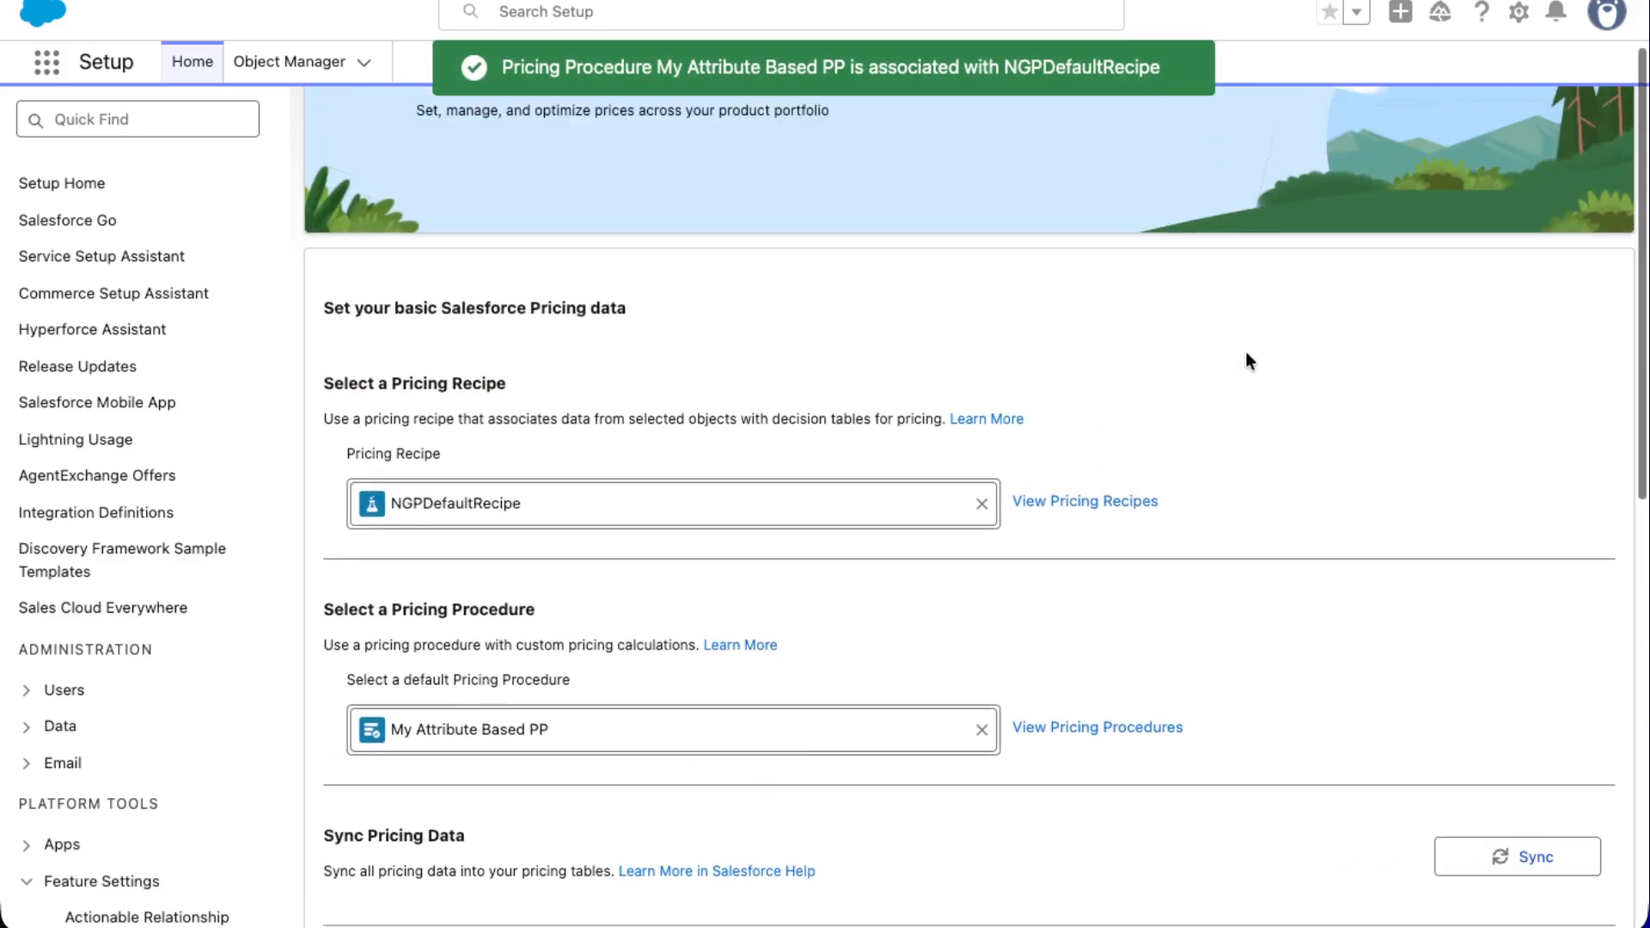
scroll(1154, 414, "down", 6)
scroll(1132, 538, "down", 8)
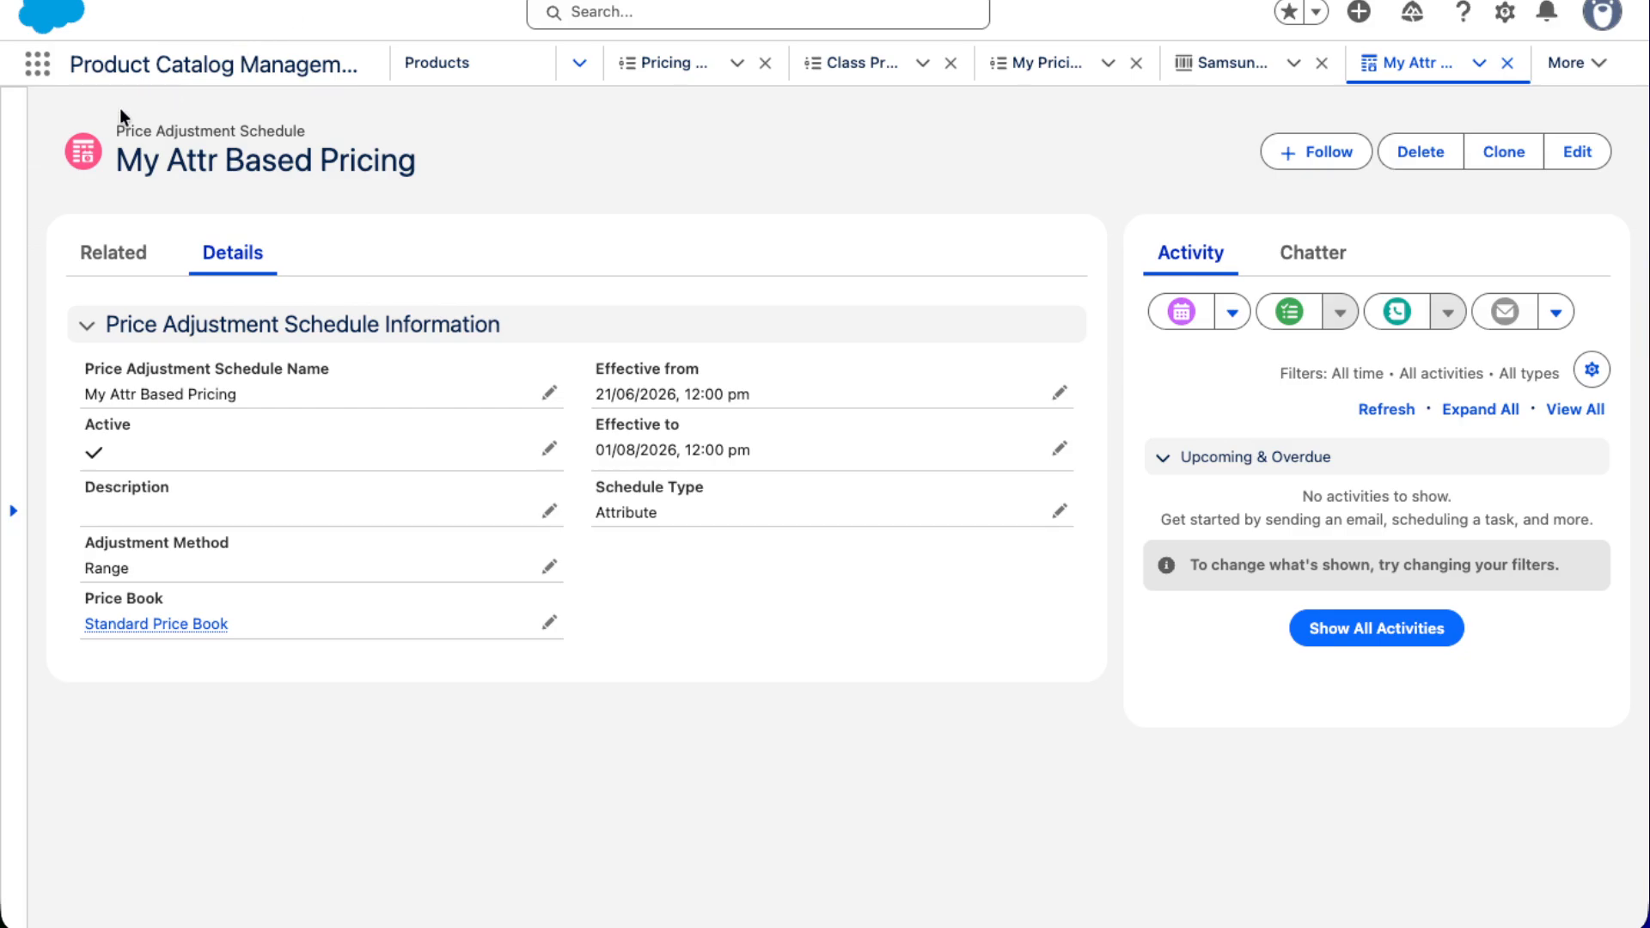
Go to the Quotes list in Product Catalog Management and open SR Mobile Quote
left_click(38, 67)
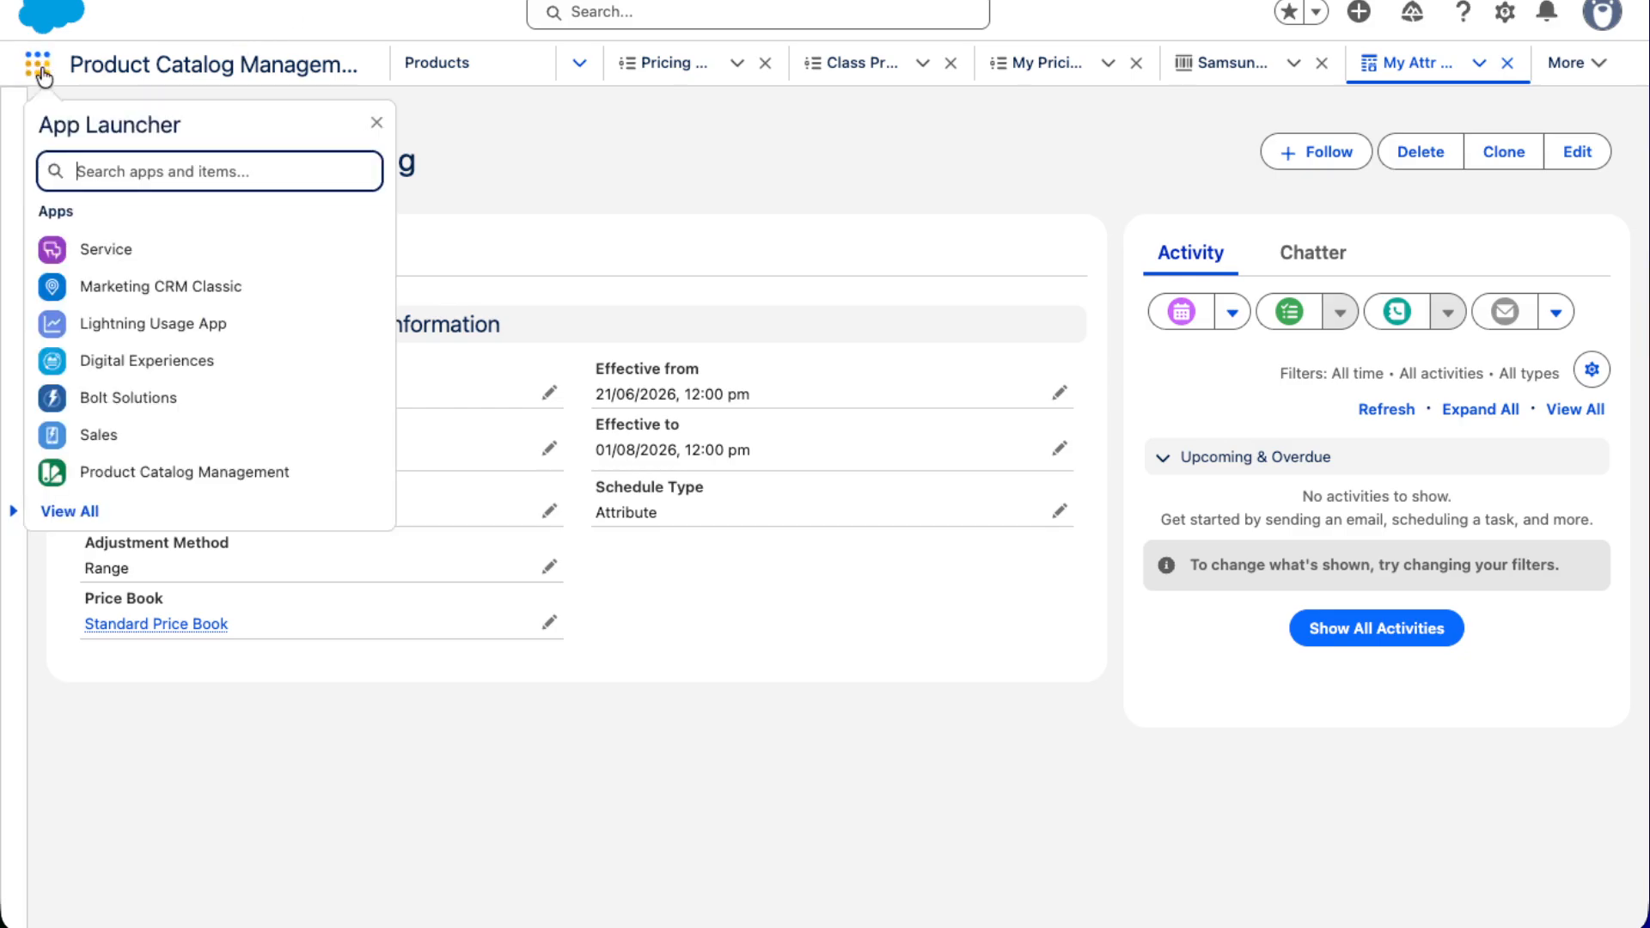
type("Quote")
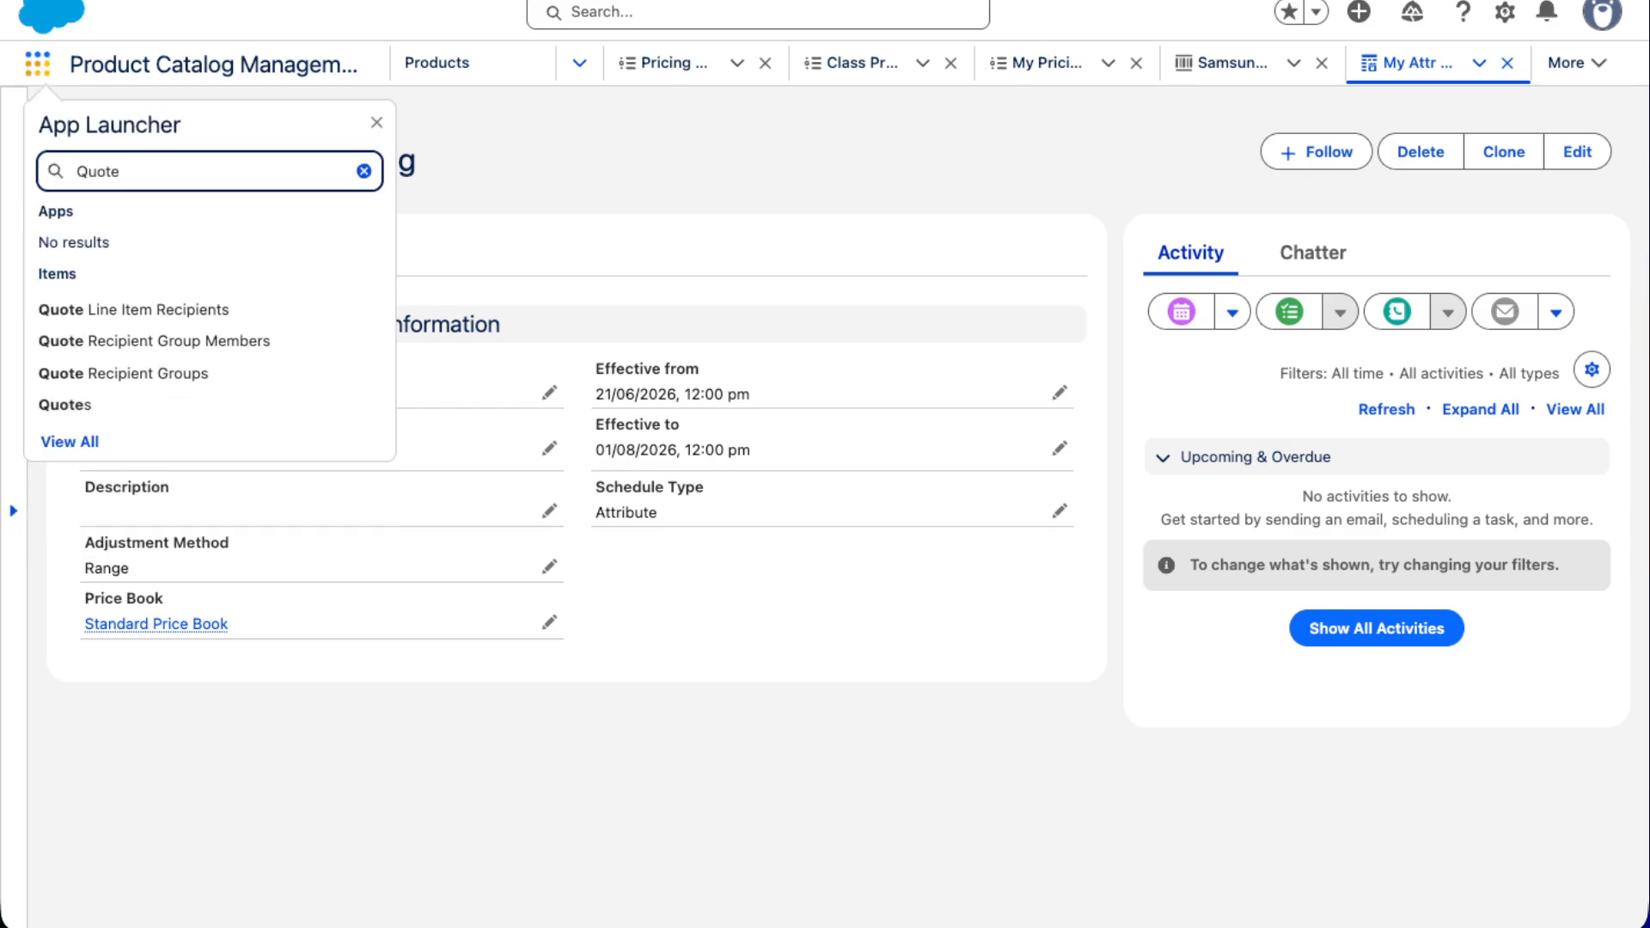
left_click(57, 405)
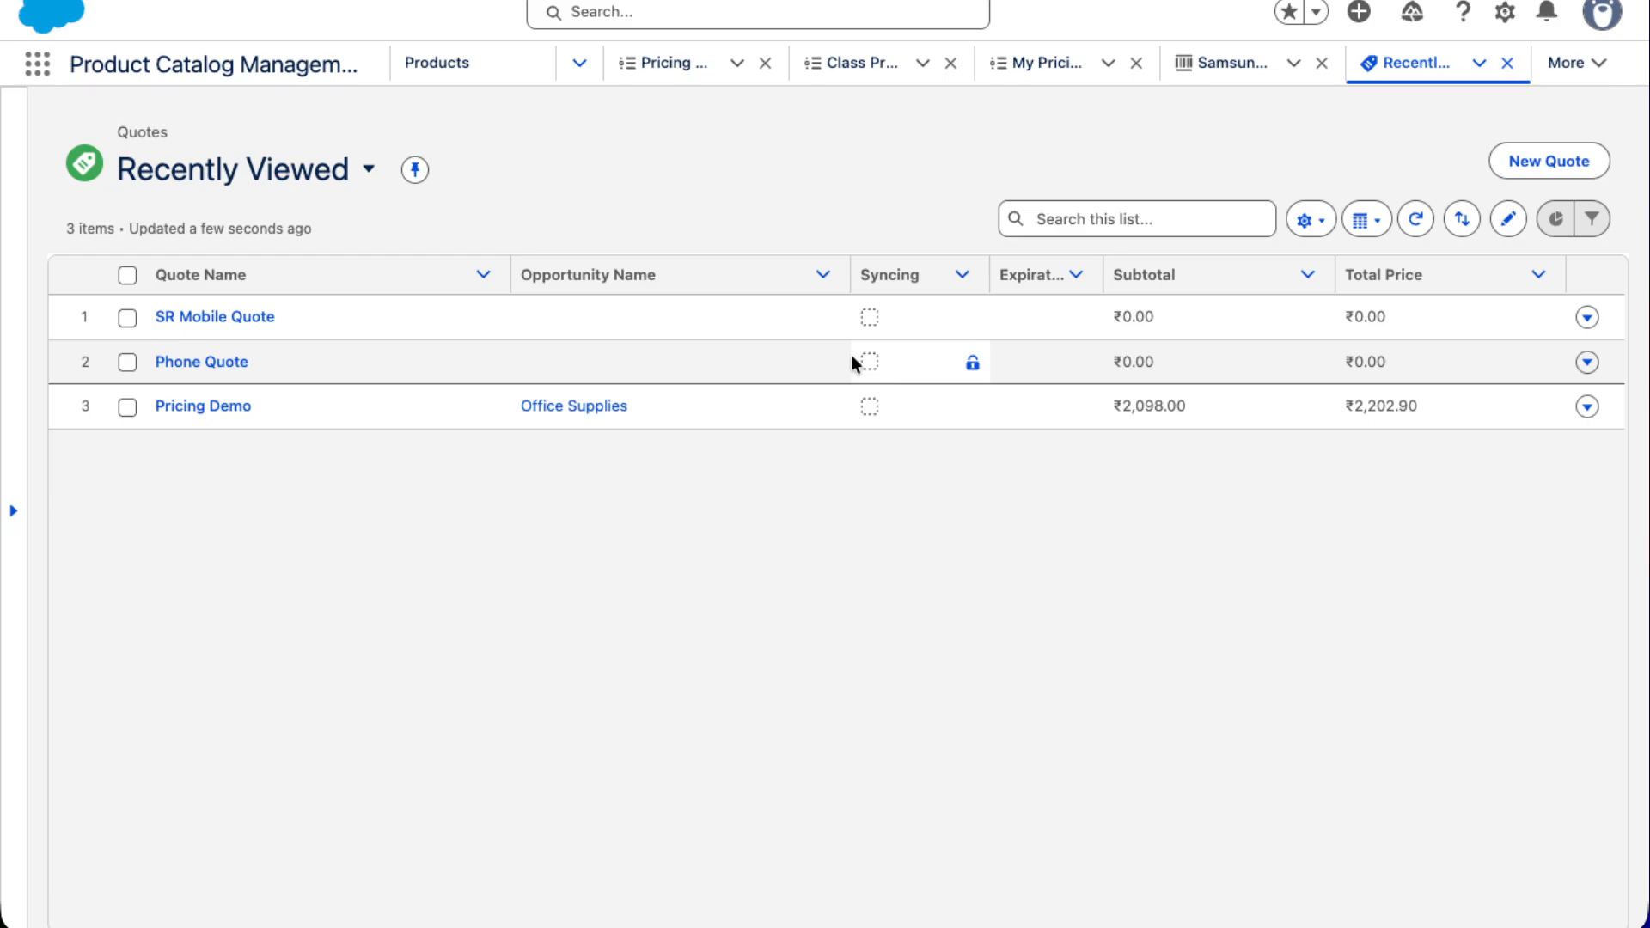
left_click(202, 361)
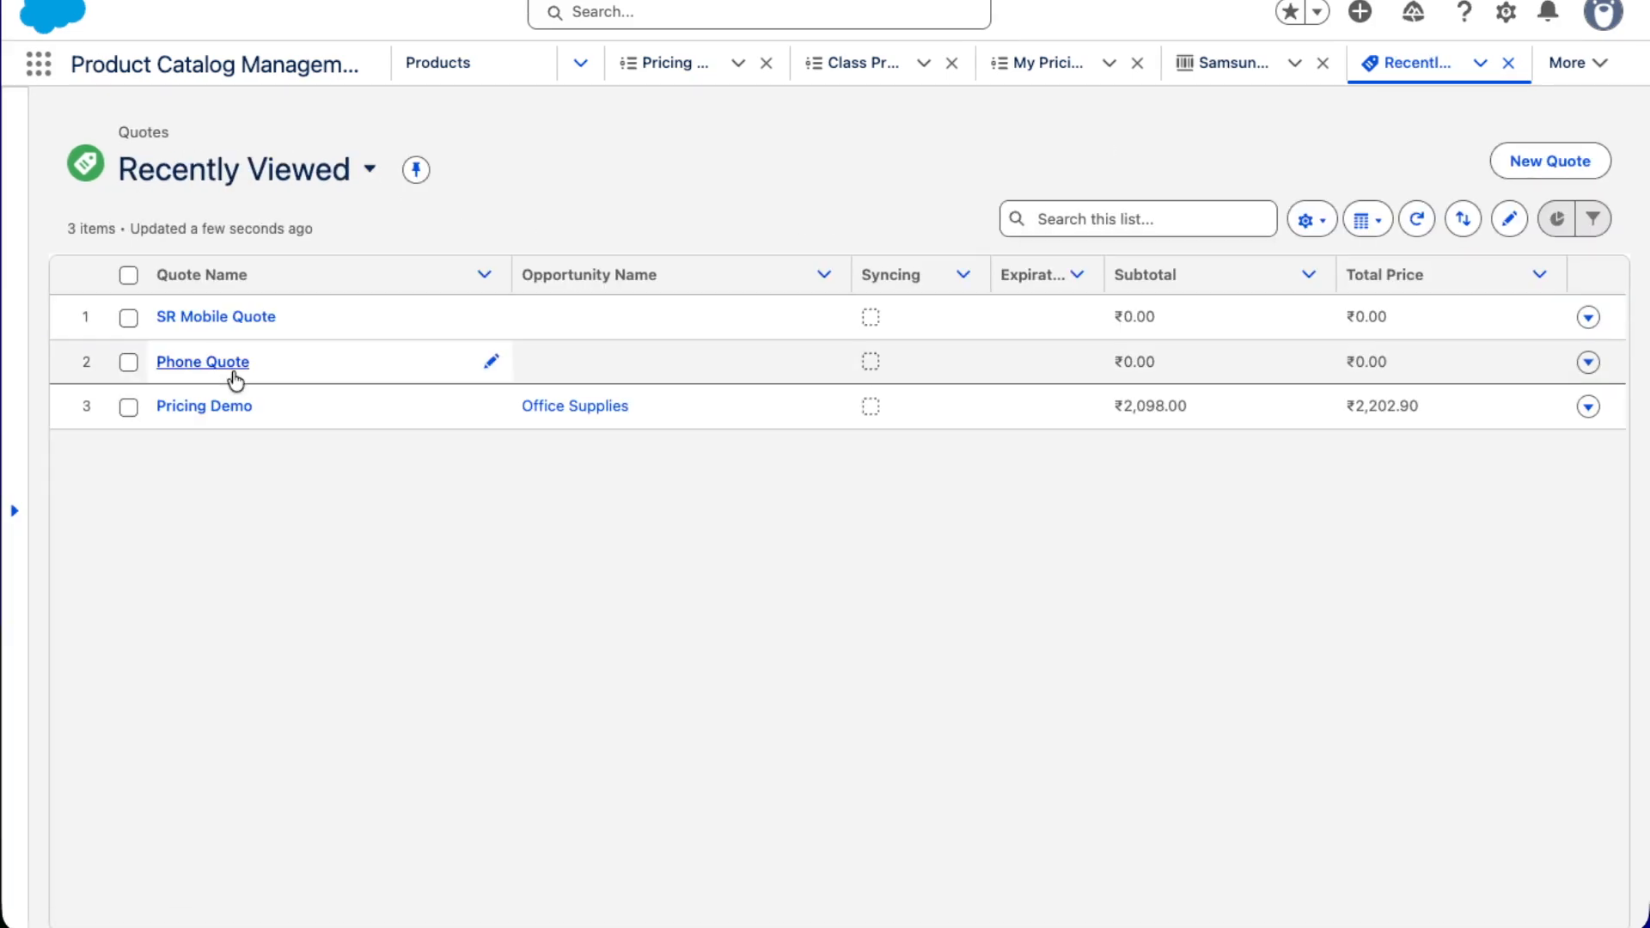
left_click(229, 318)
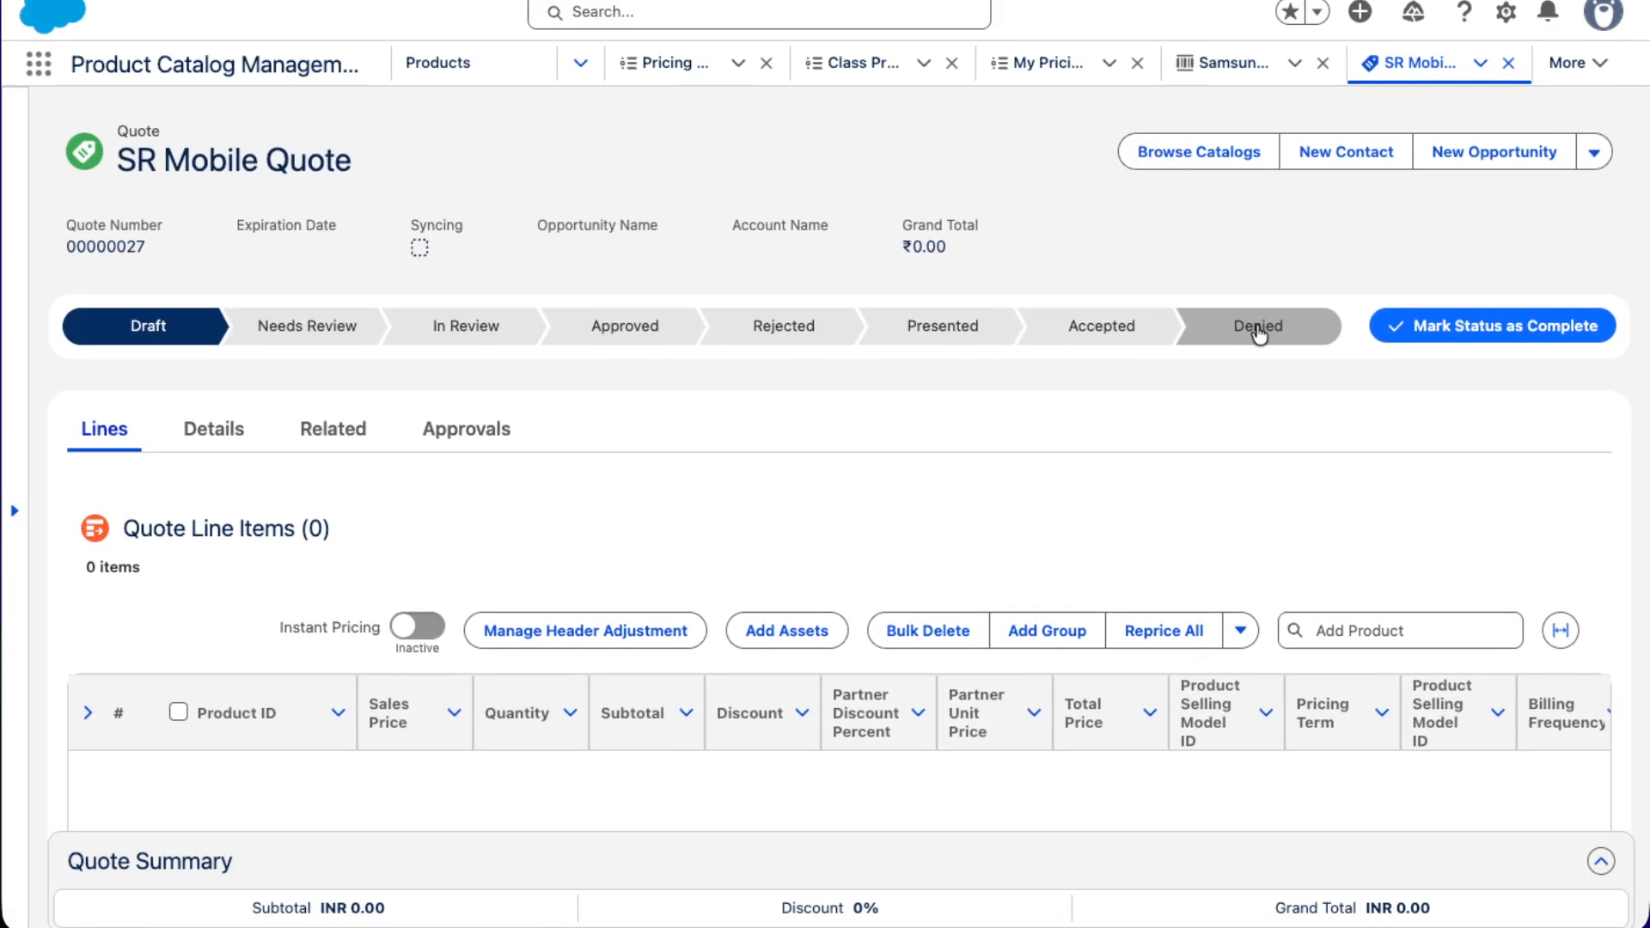
Browse the quote's catalogs and open the products of Shree Ram Electronic Store
left_click(1139, 162)
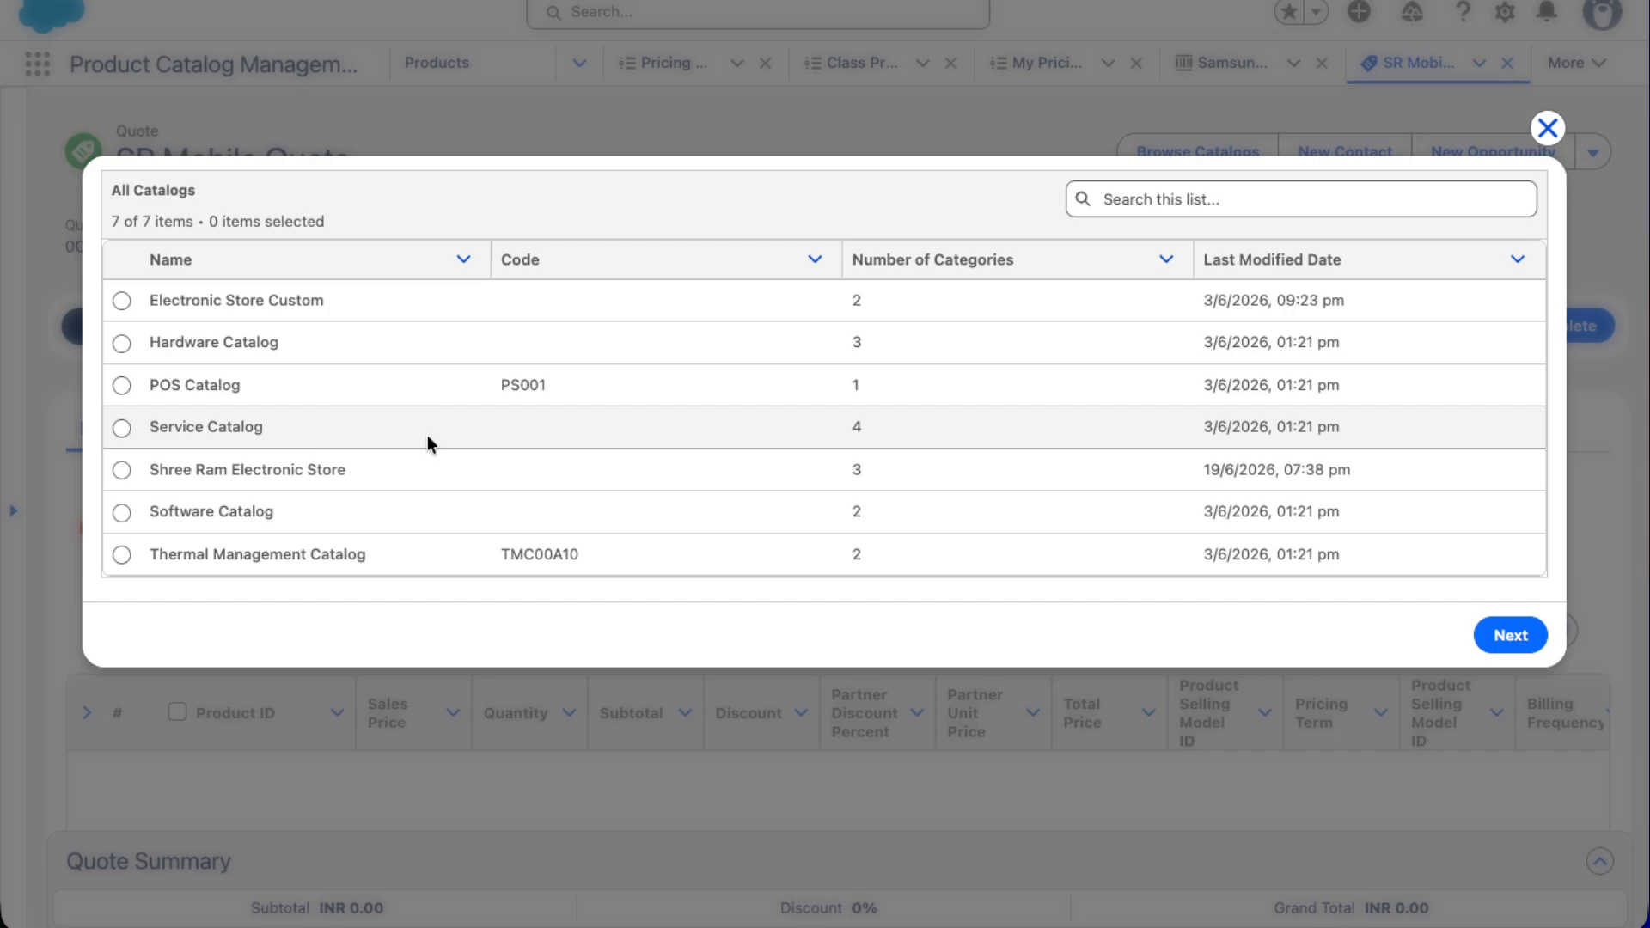
left_click(120, 472)
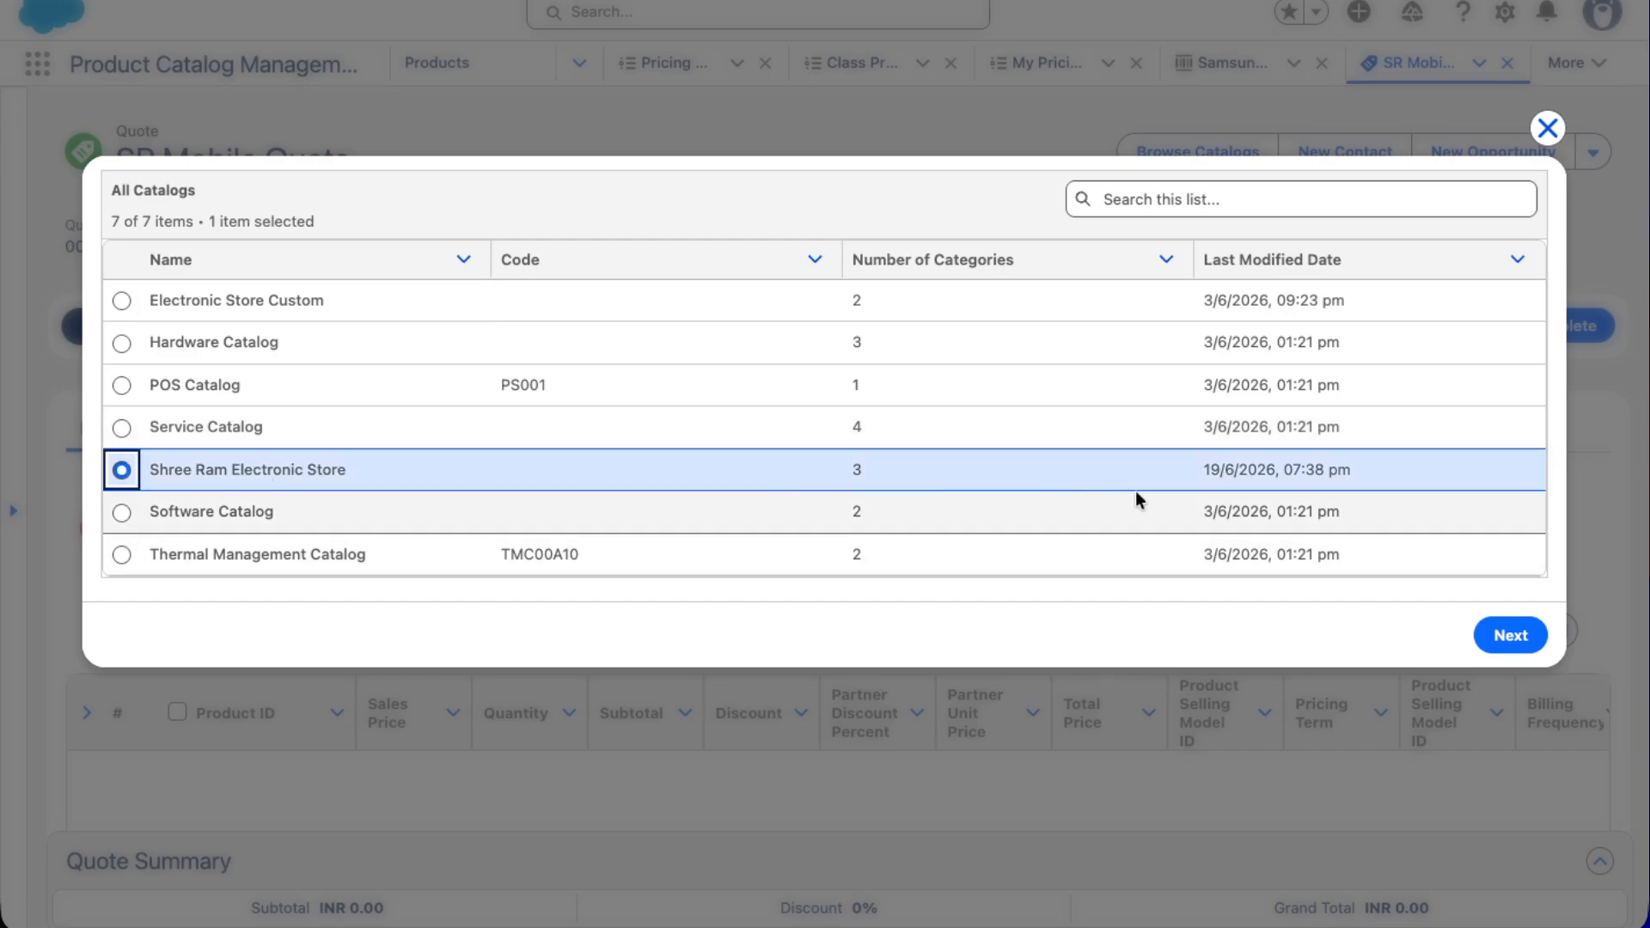
left_click(1496, 635)
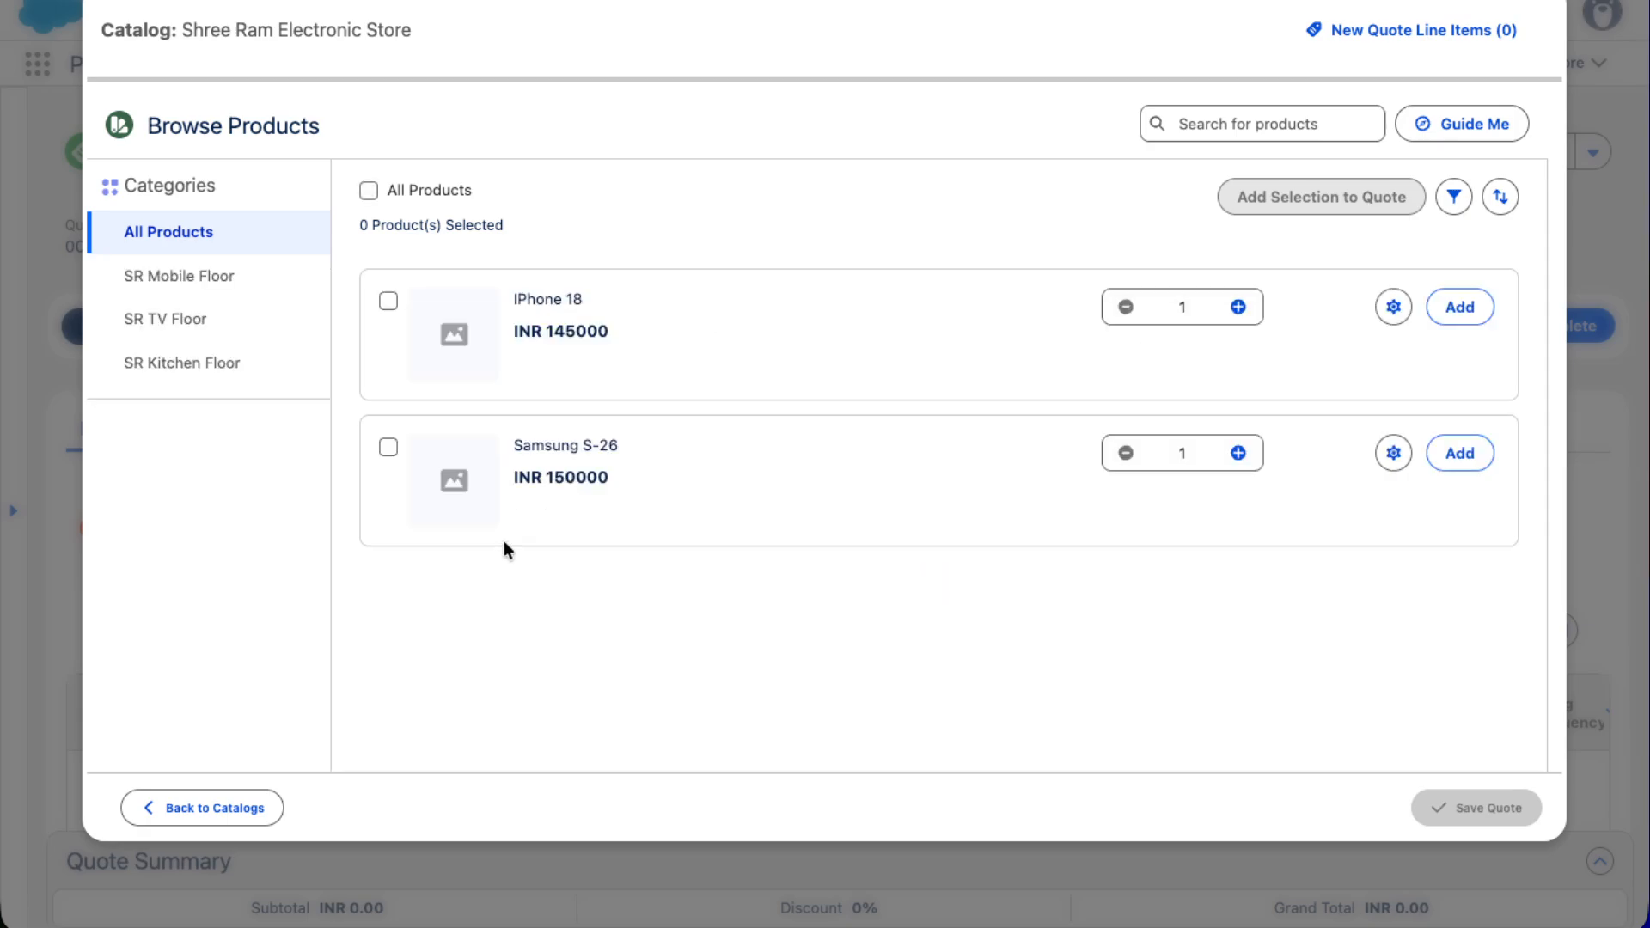
Select Samsung S-26, open its configuration and set Color Attr Def to Red
left_click(388, 447)
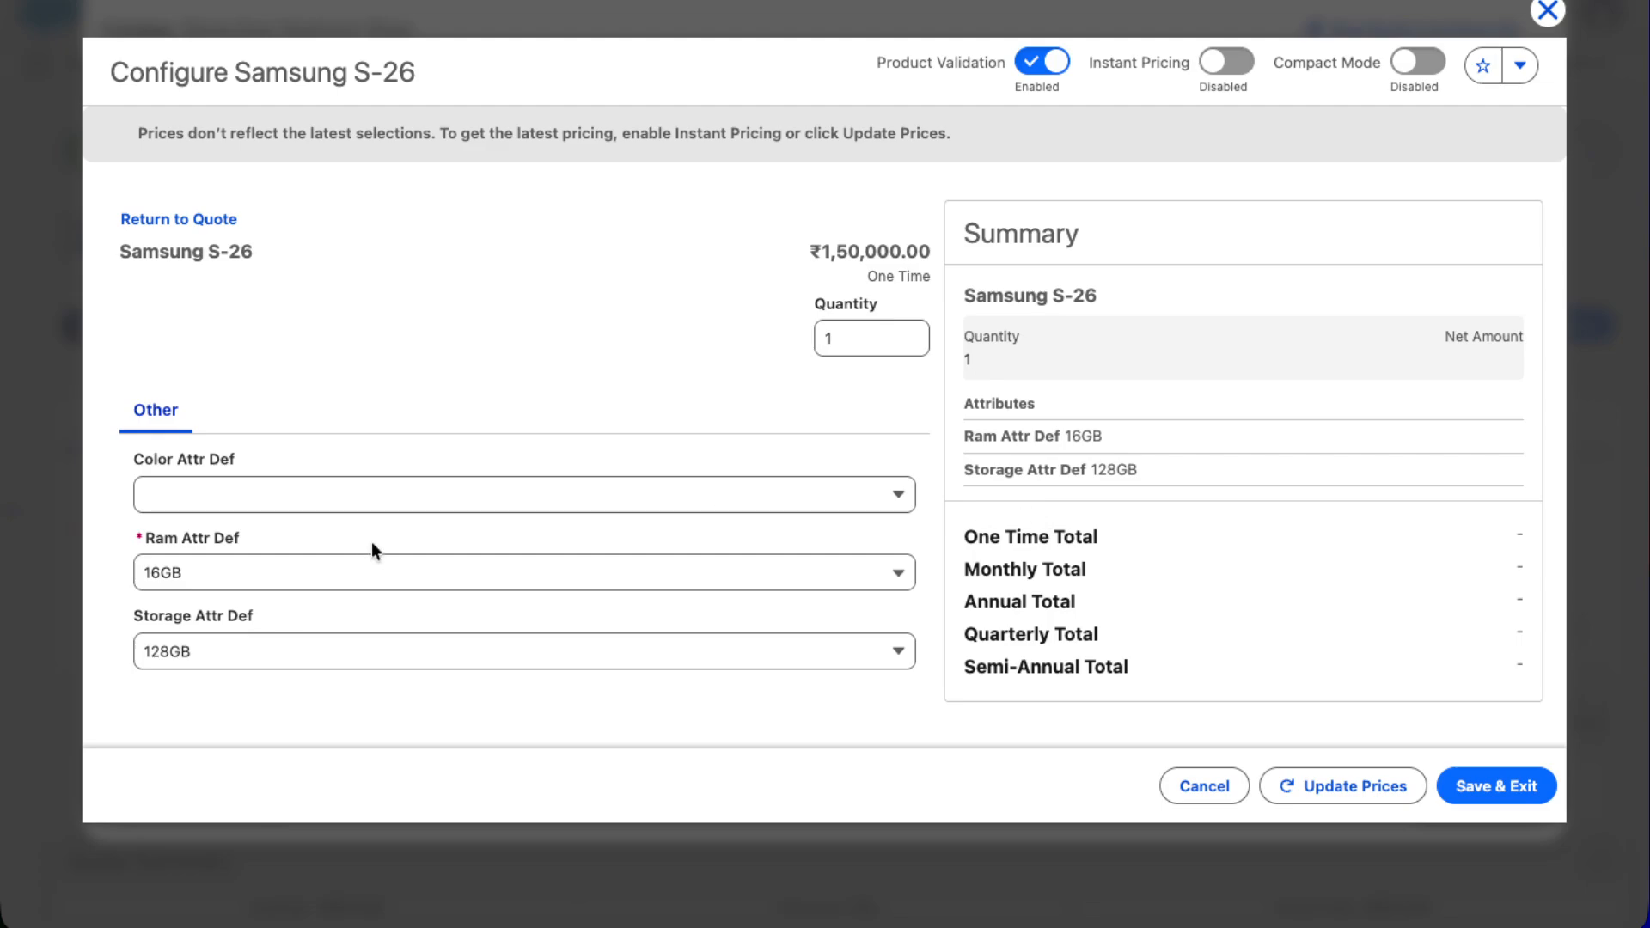
left_click(191, 505)
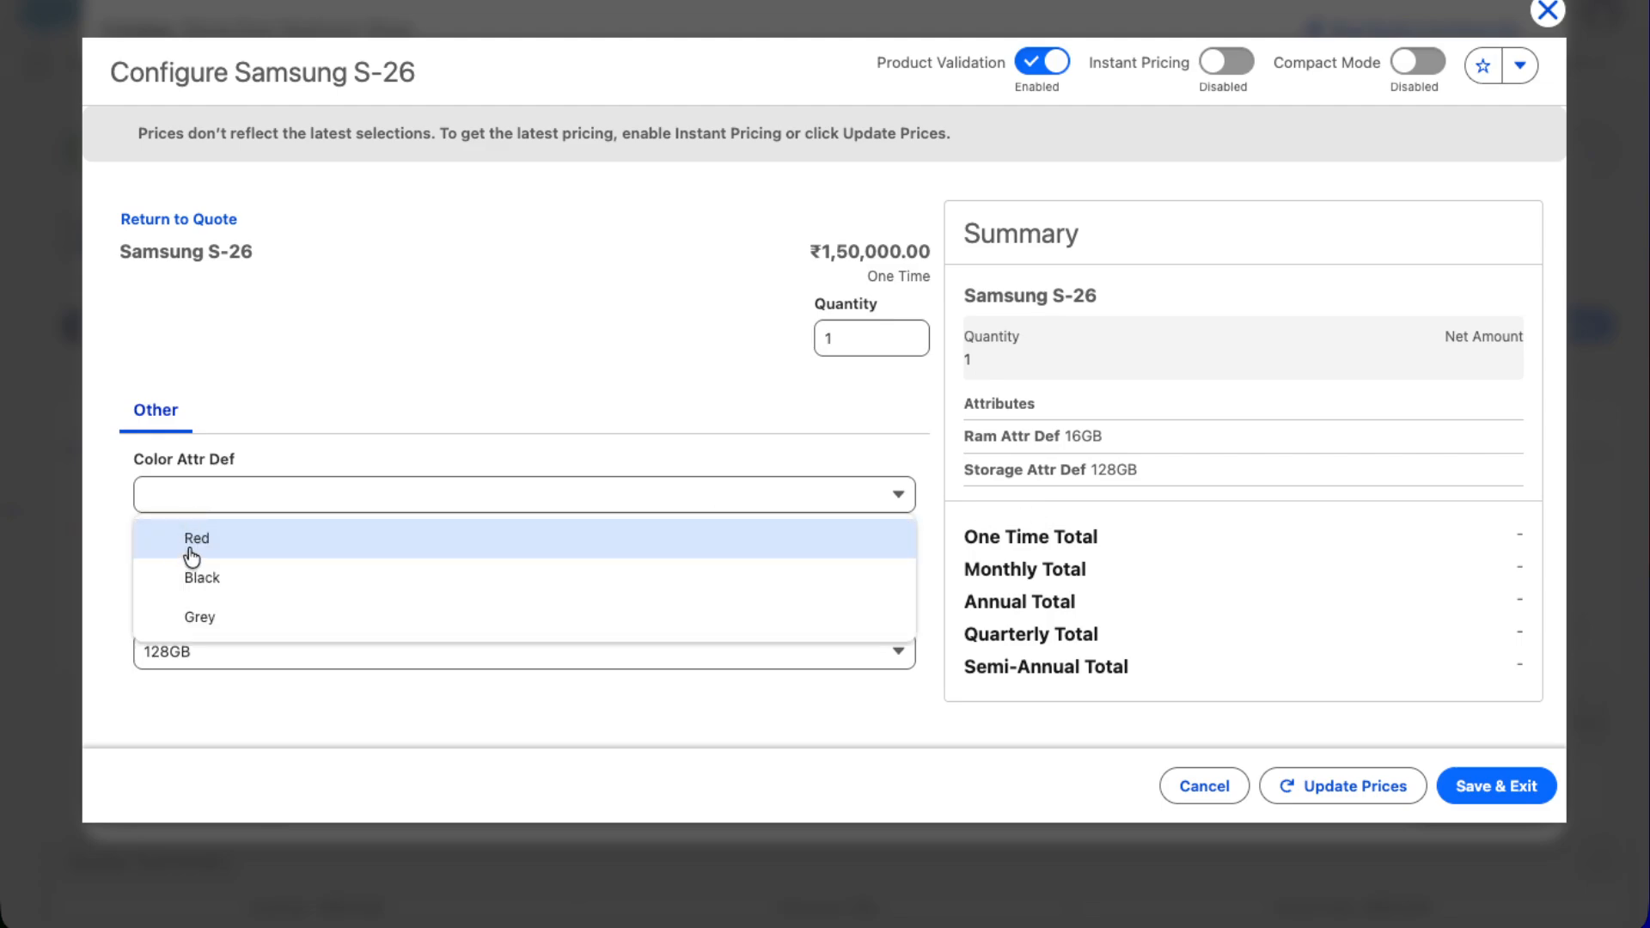
left_click(191, 541)
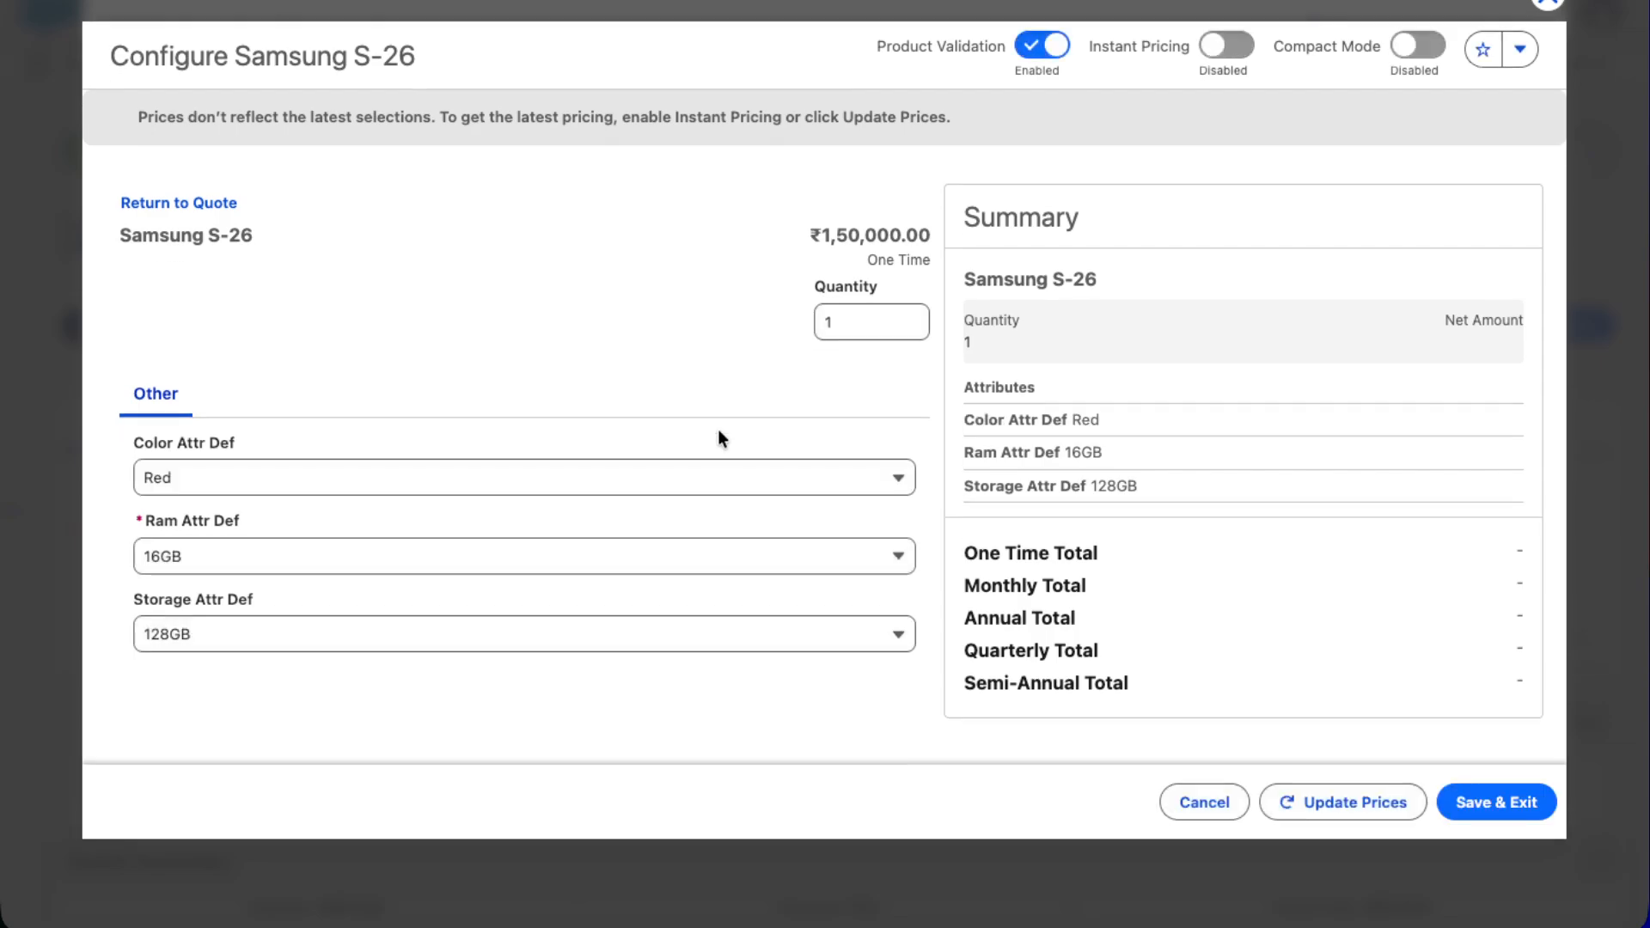
Enable Instant Pricing for Samsung S-26 and switch Color Attr Def to Grey, Black and back to Red to check each price
left_click(1220, 46)
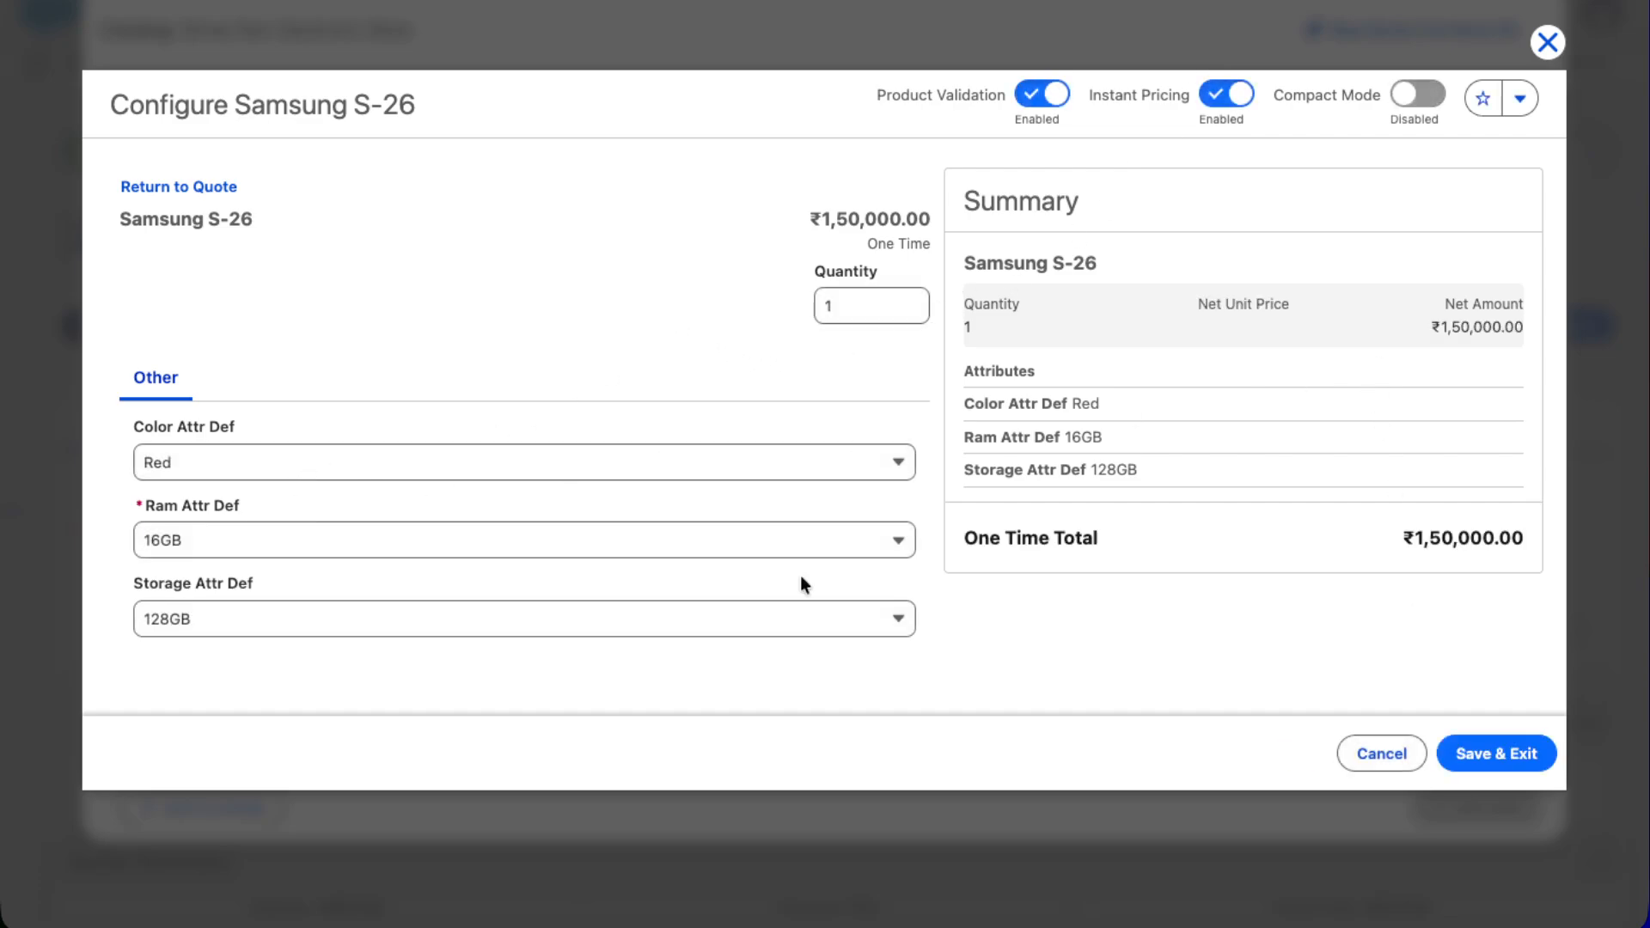
left_click(307, 461)
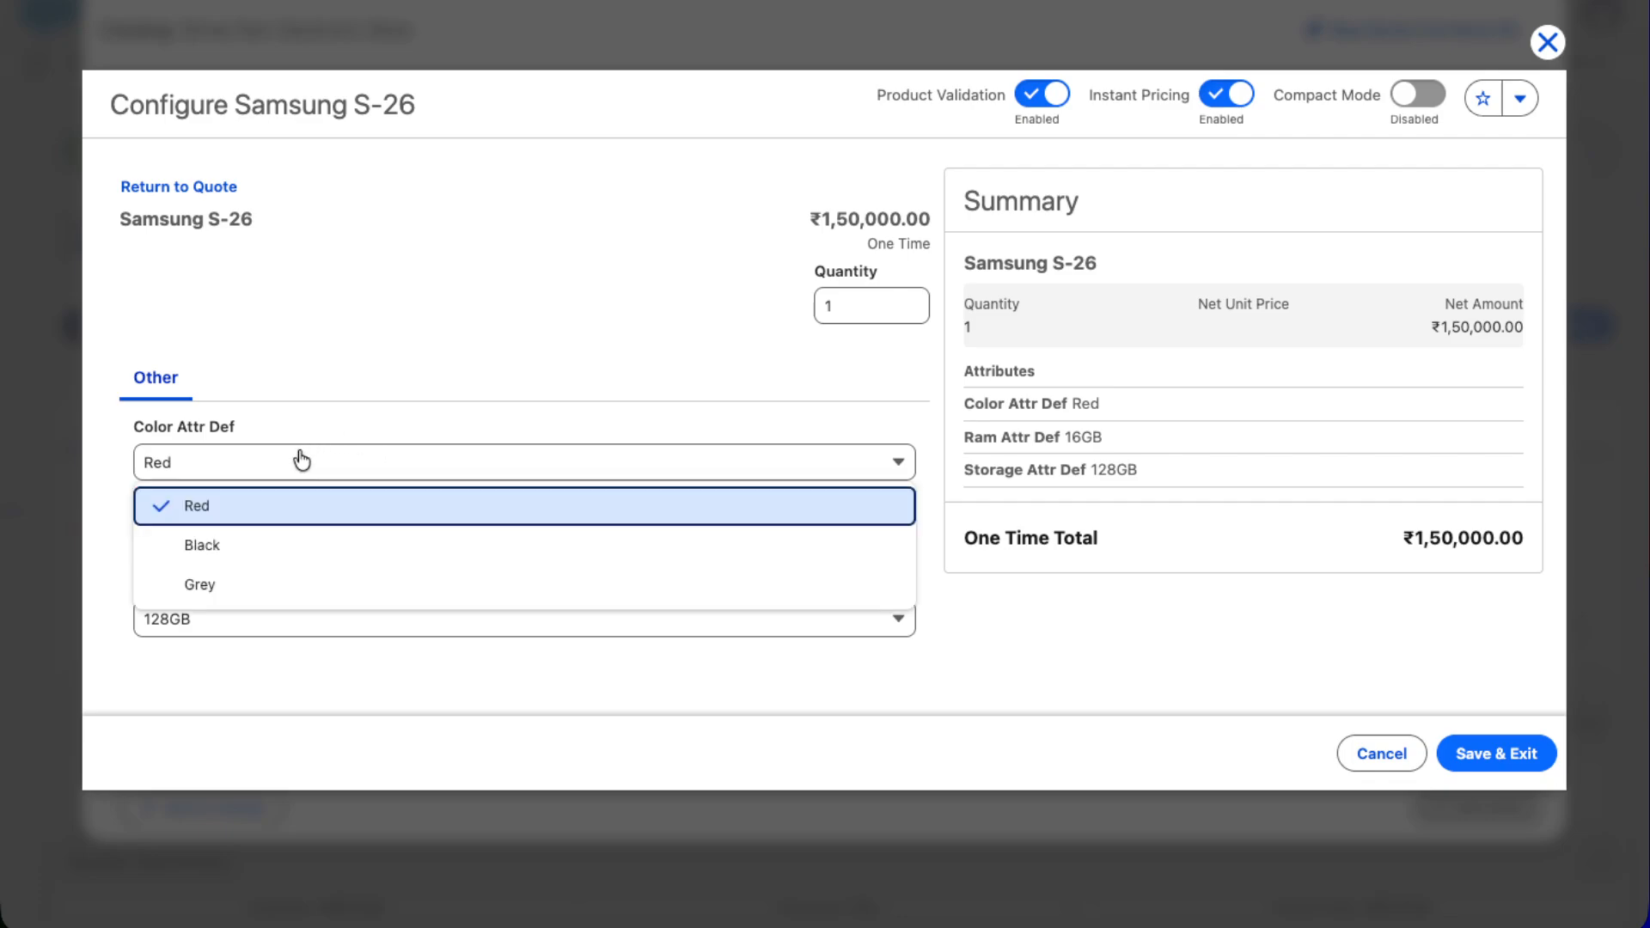
left_click(194, 585)
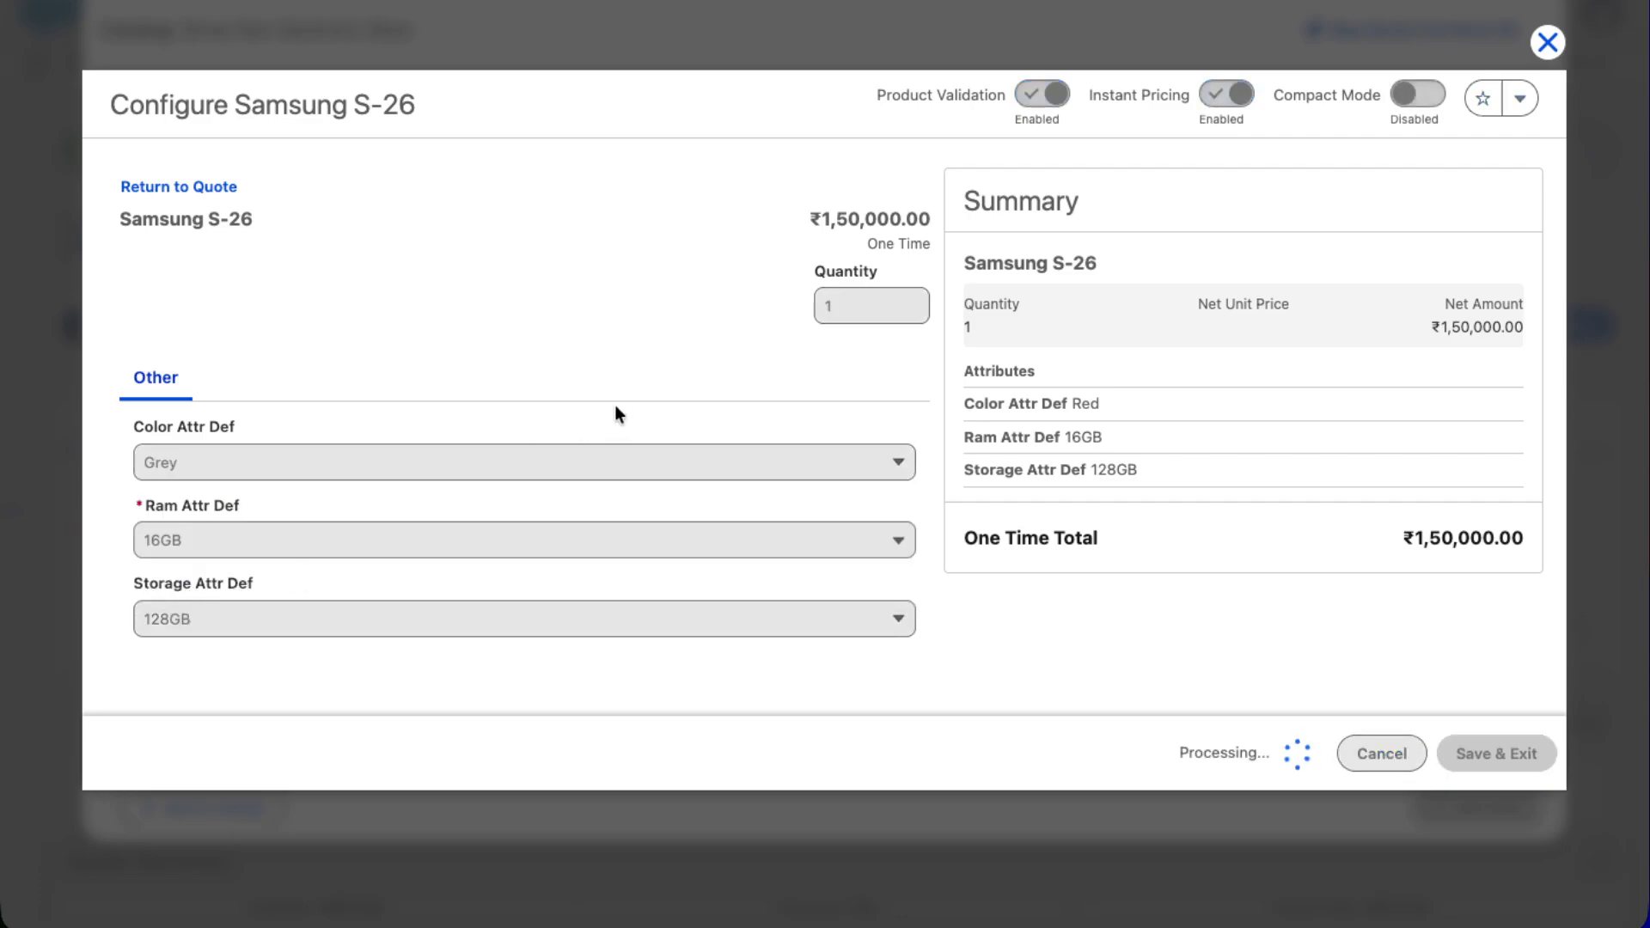
left_click(325, 464)
left_click(231, 545)
left_click(281, 477)
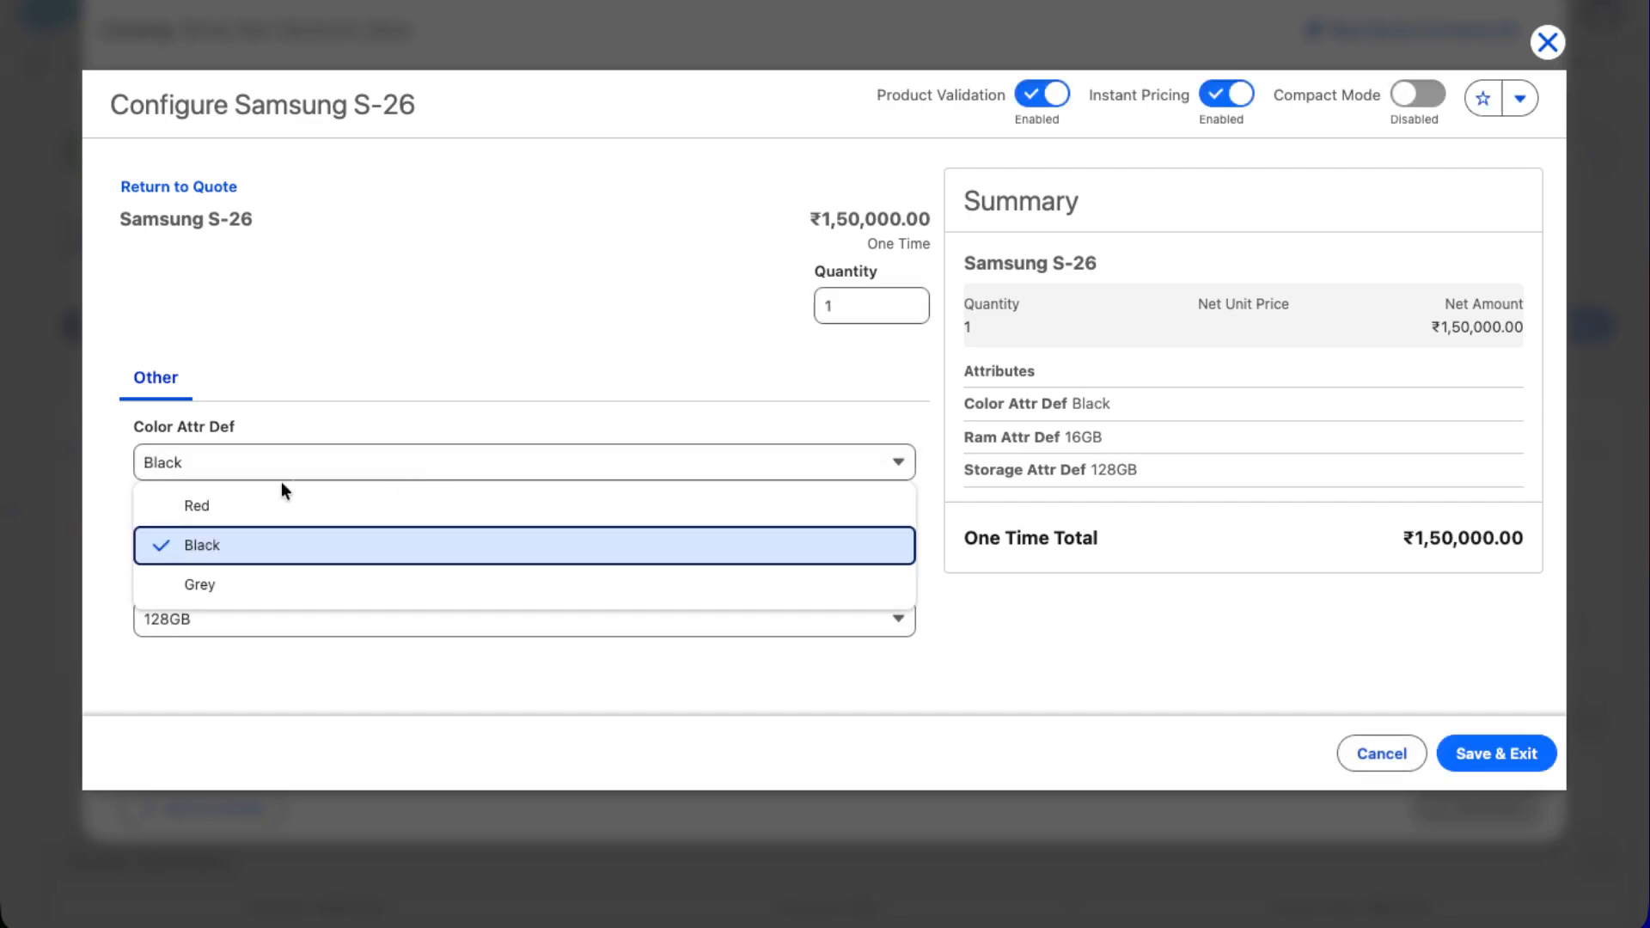
left_click(208, 507)
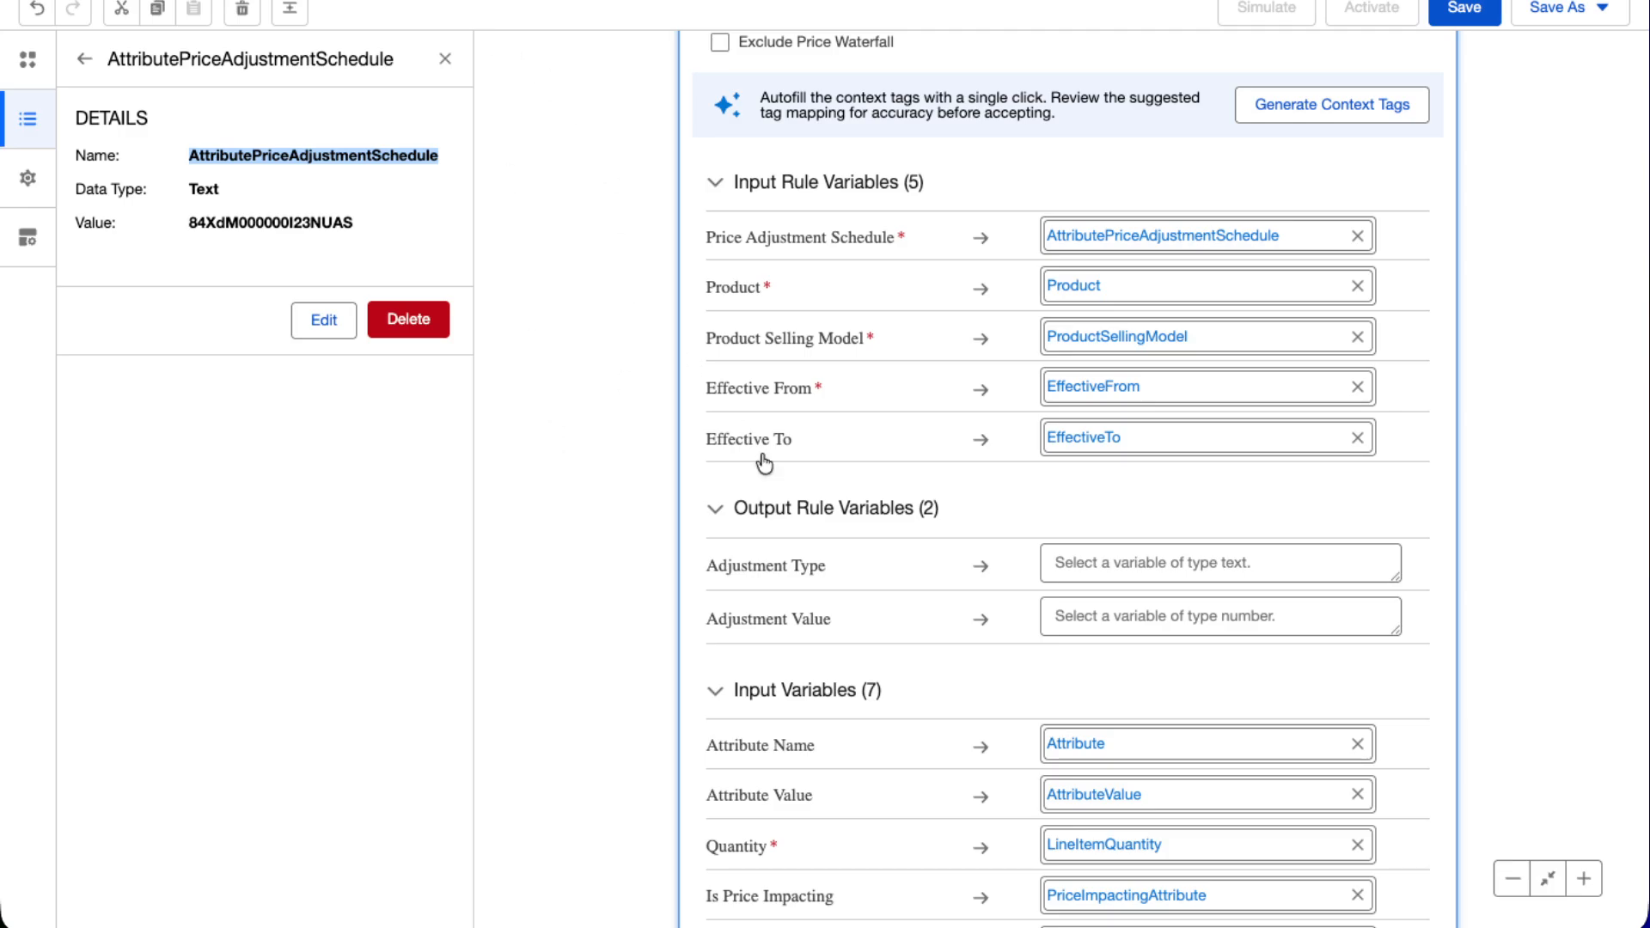
Review the lookup table and variable mappings of the Attribute-Based Price element in the pricing procedure
scroll(1031, 501, "up", 5)
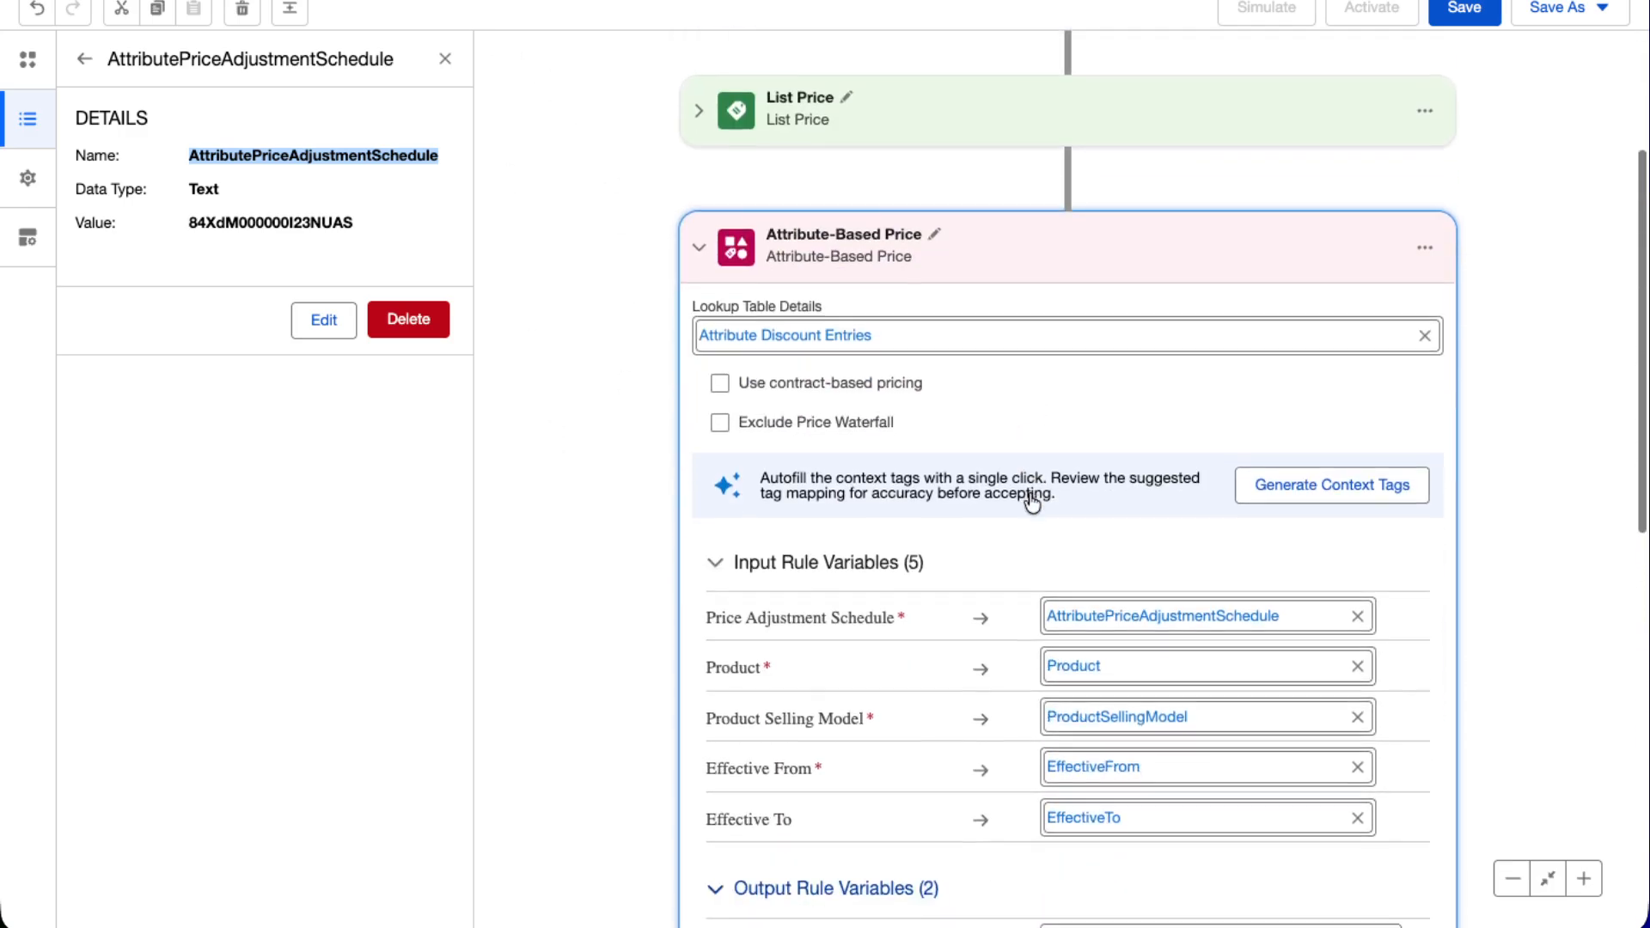
scroll(1032, 501, "down", 9)
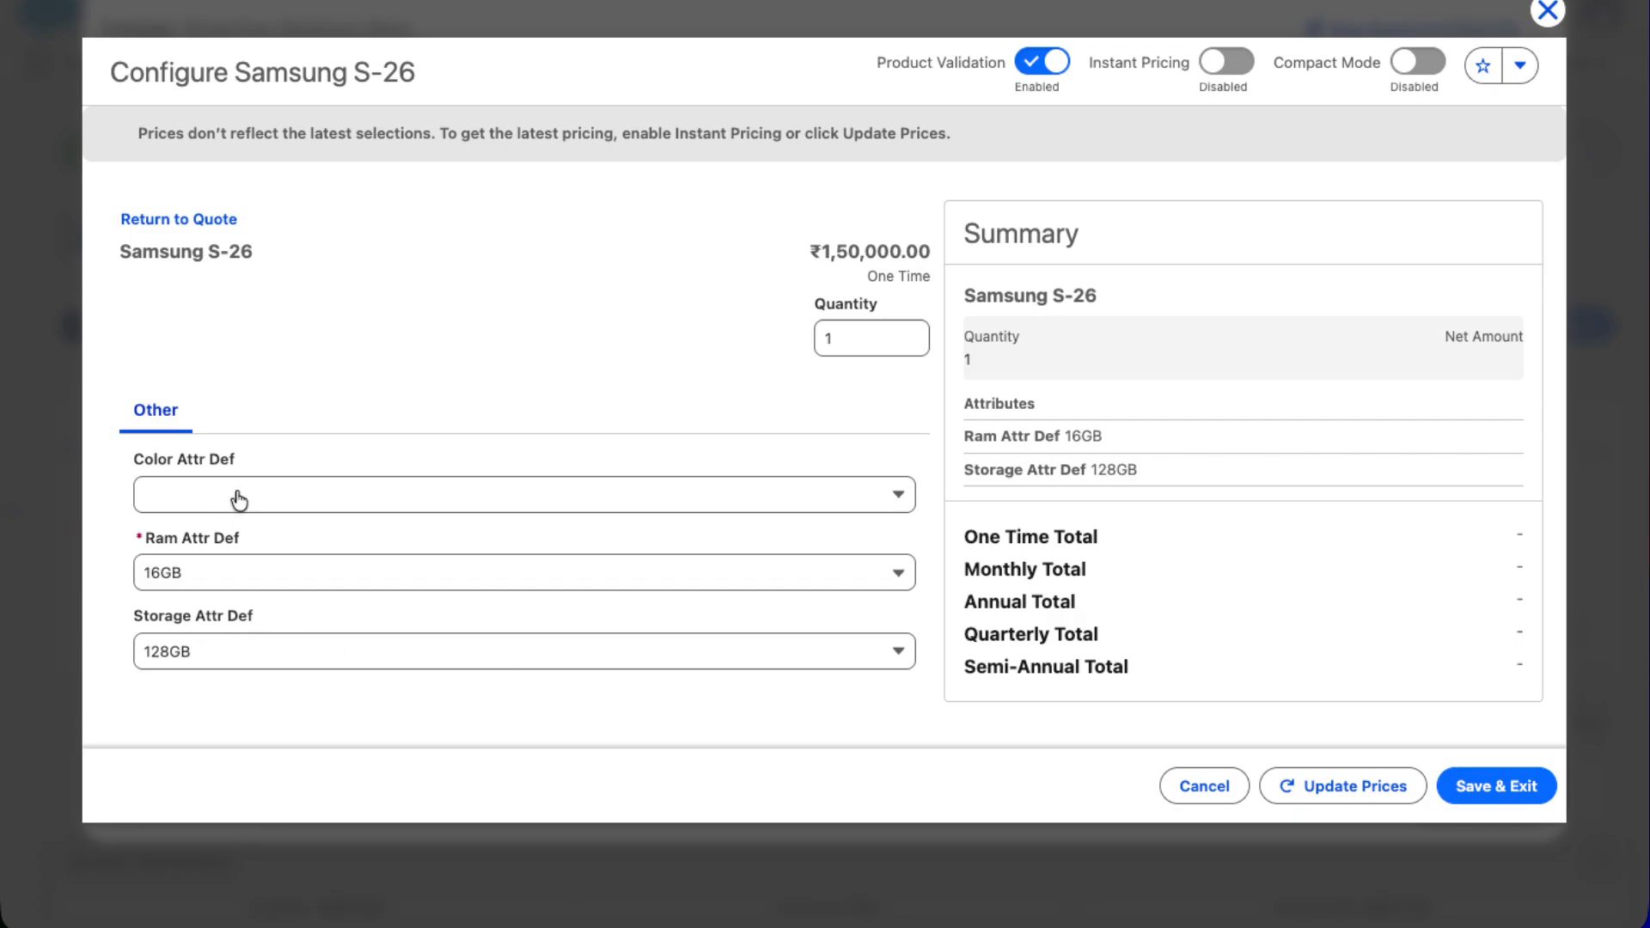
Set Color Attr Def to Black in the fresh Samsung S-26 configuration, enable Instant Pricing and check the one-time total
left_click(232, 499)
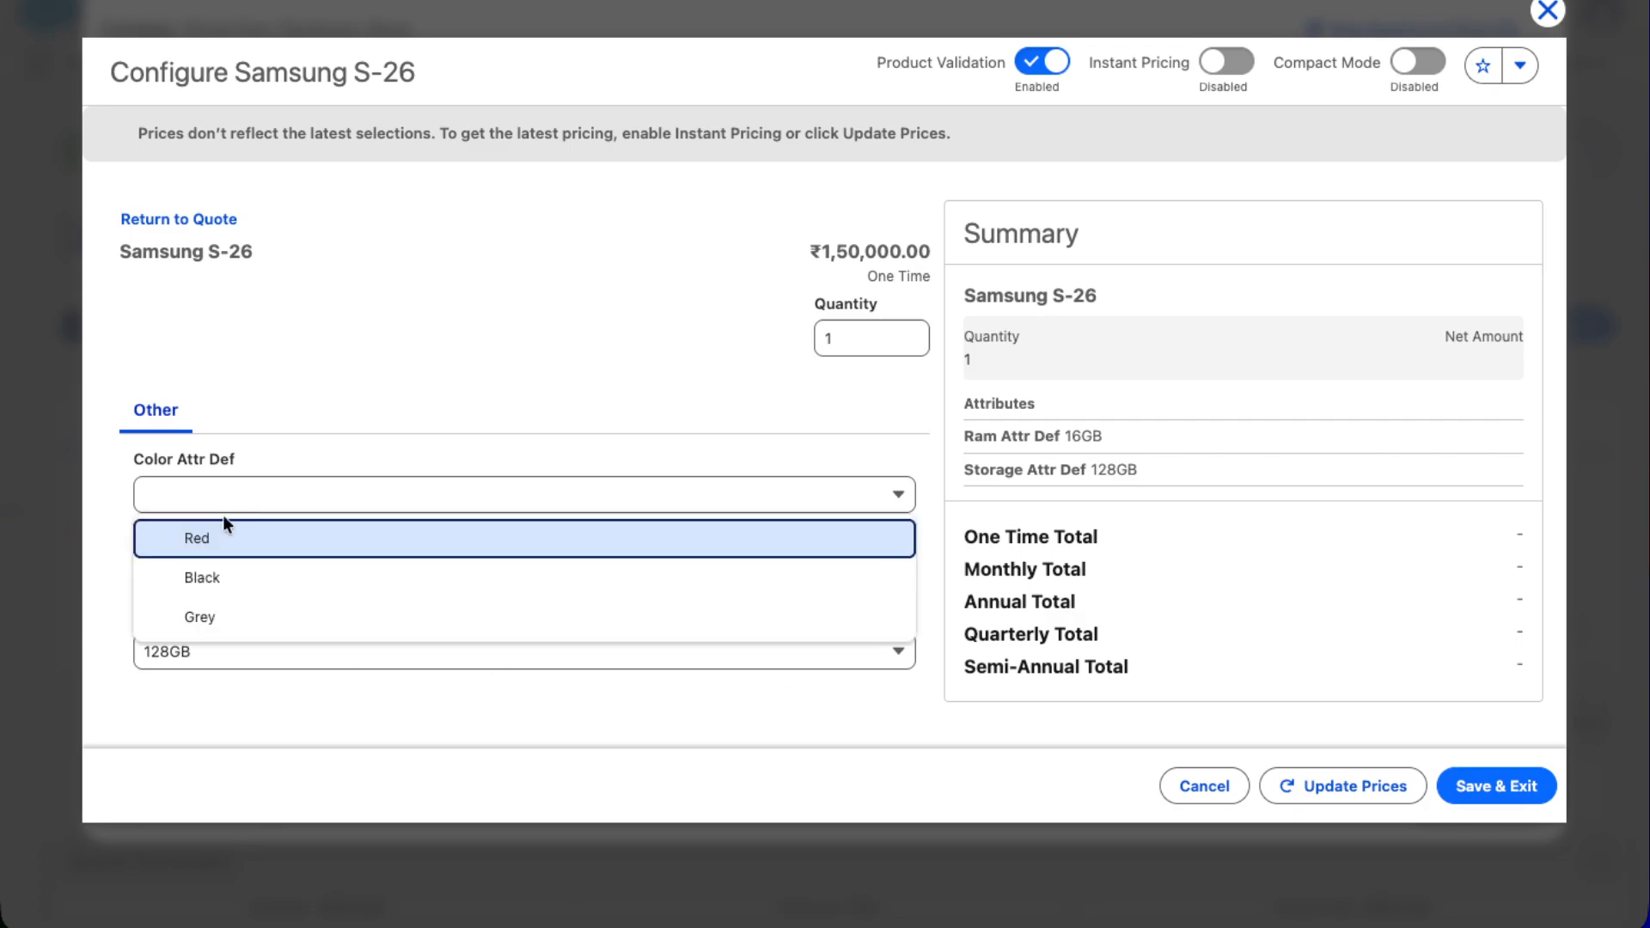
left_click(214, 577)
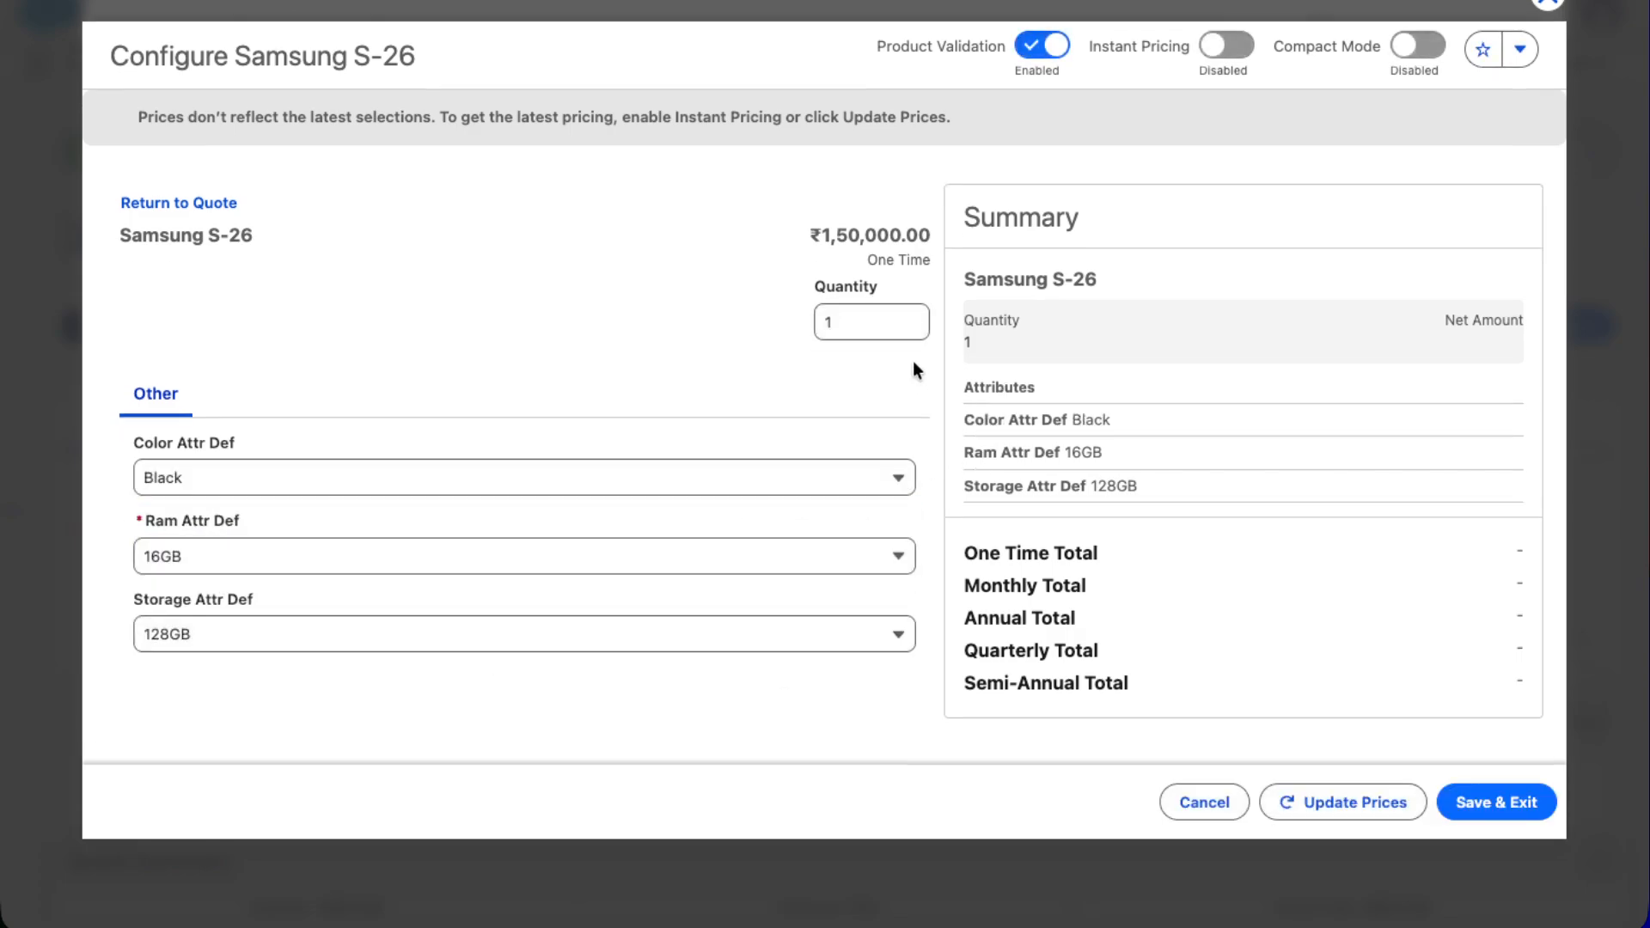
left_click(1227, 45)
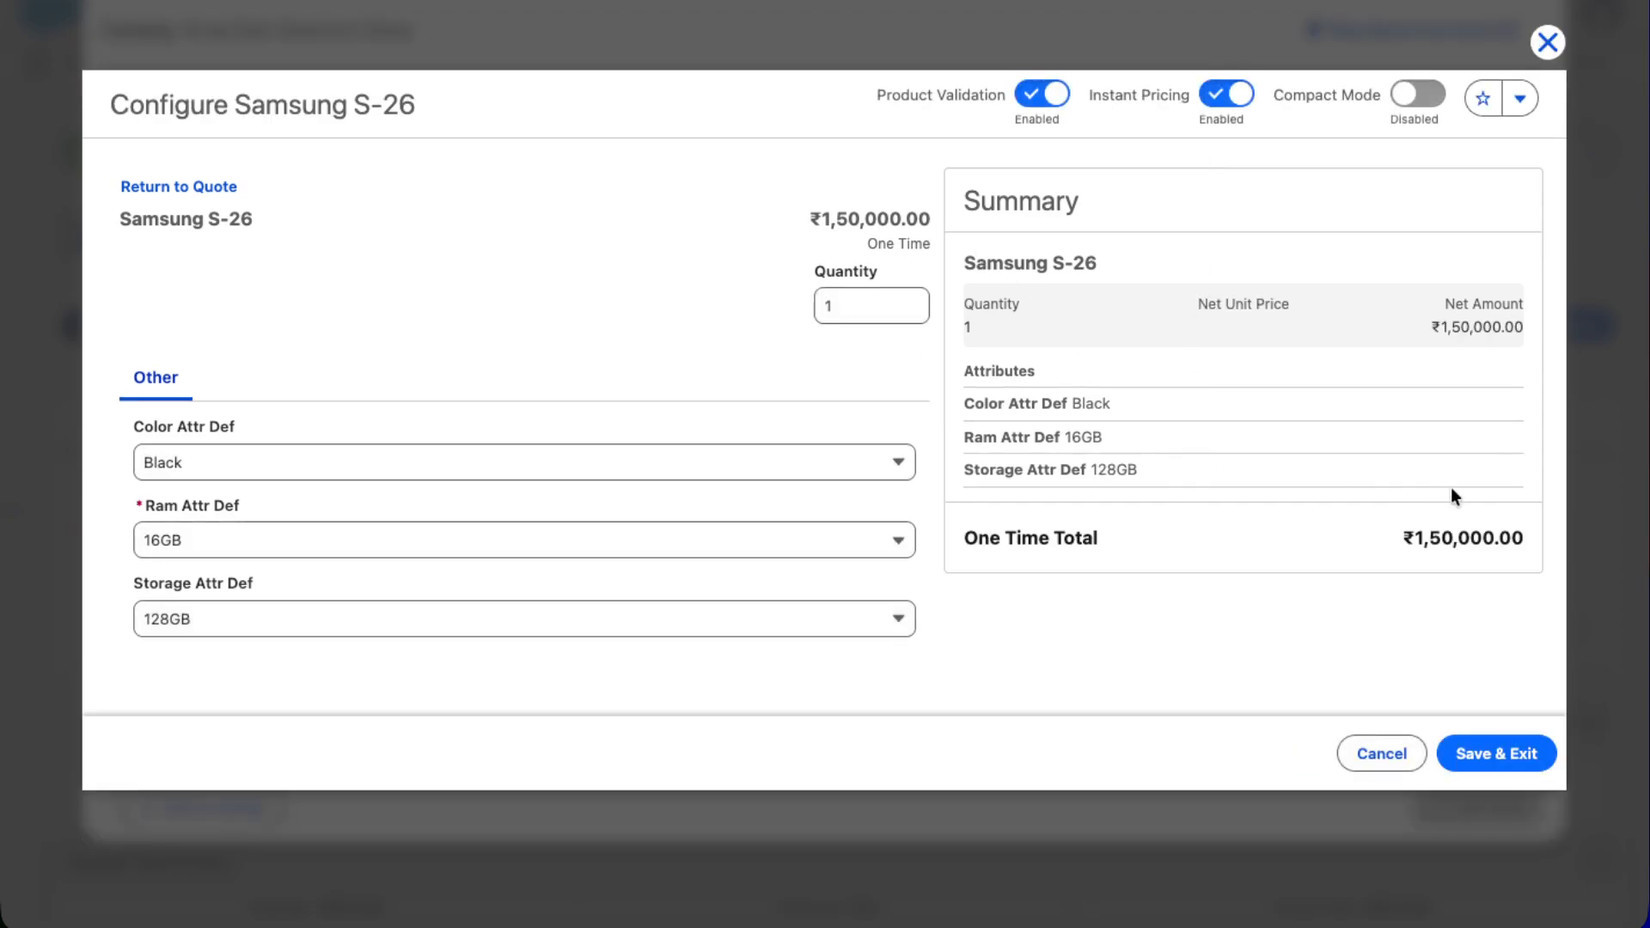
left_click_drag(1414, 537, 1520, 535)
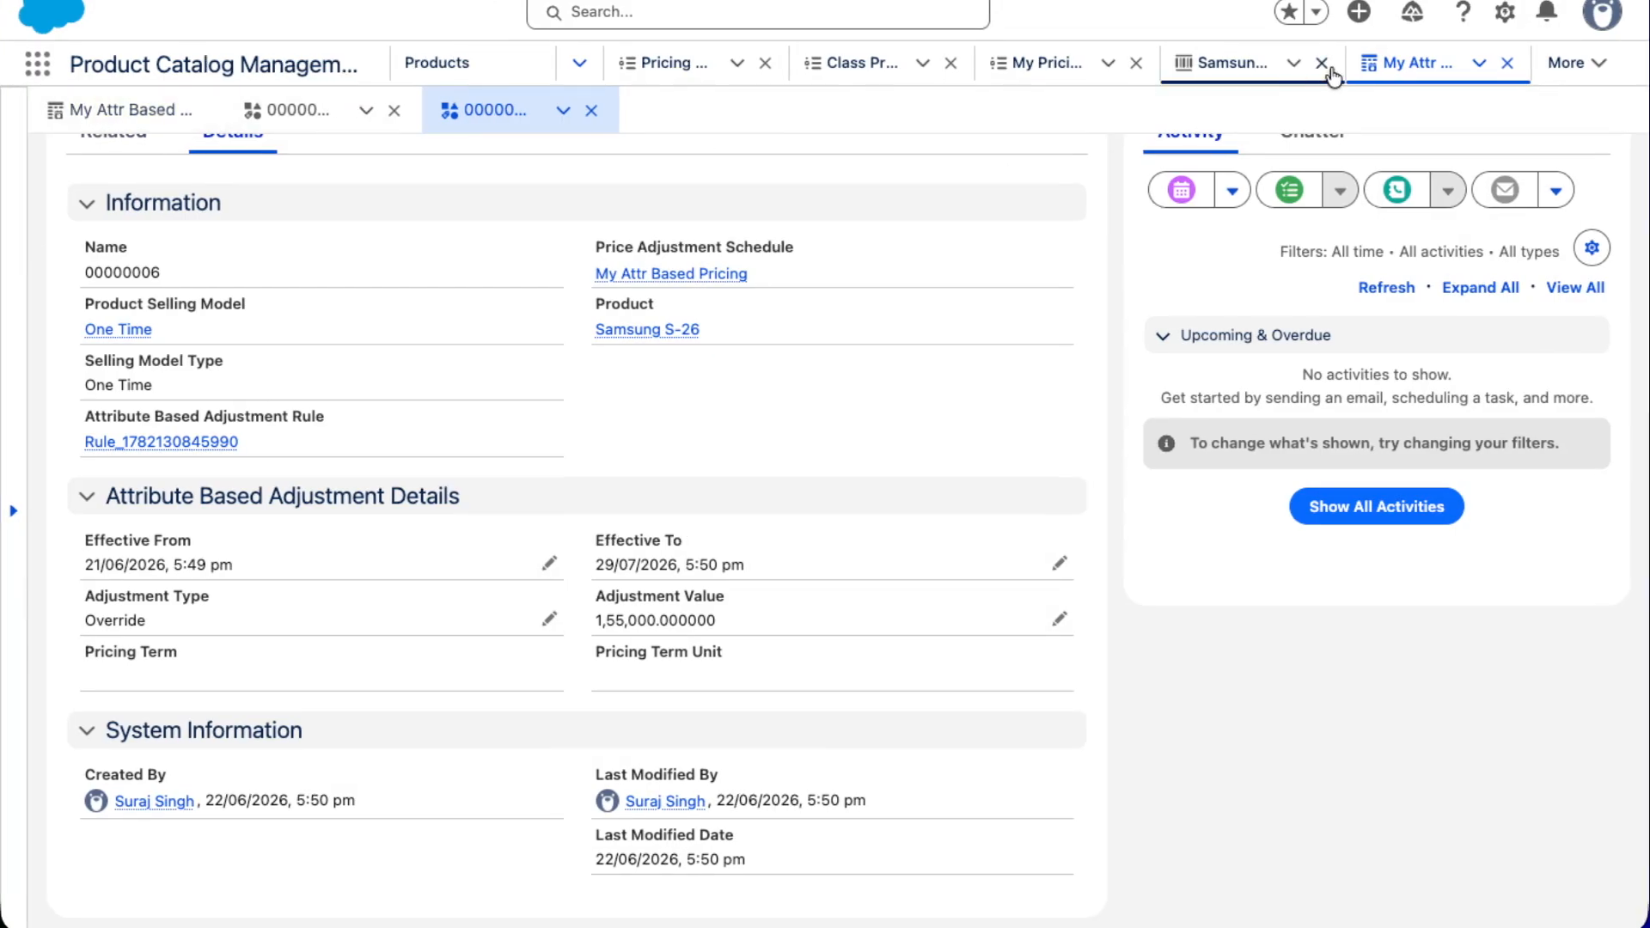
Open Salesforce Setup, search for "decis" and go to the Decision Tables list
left_click(1509, 12)
left_click(1408, 102)
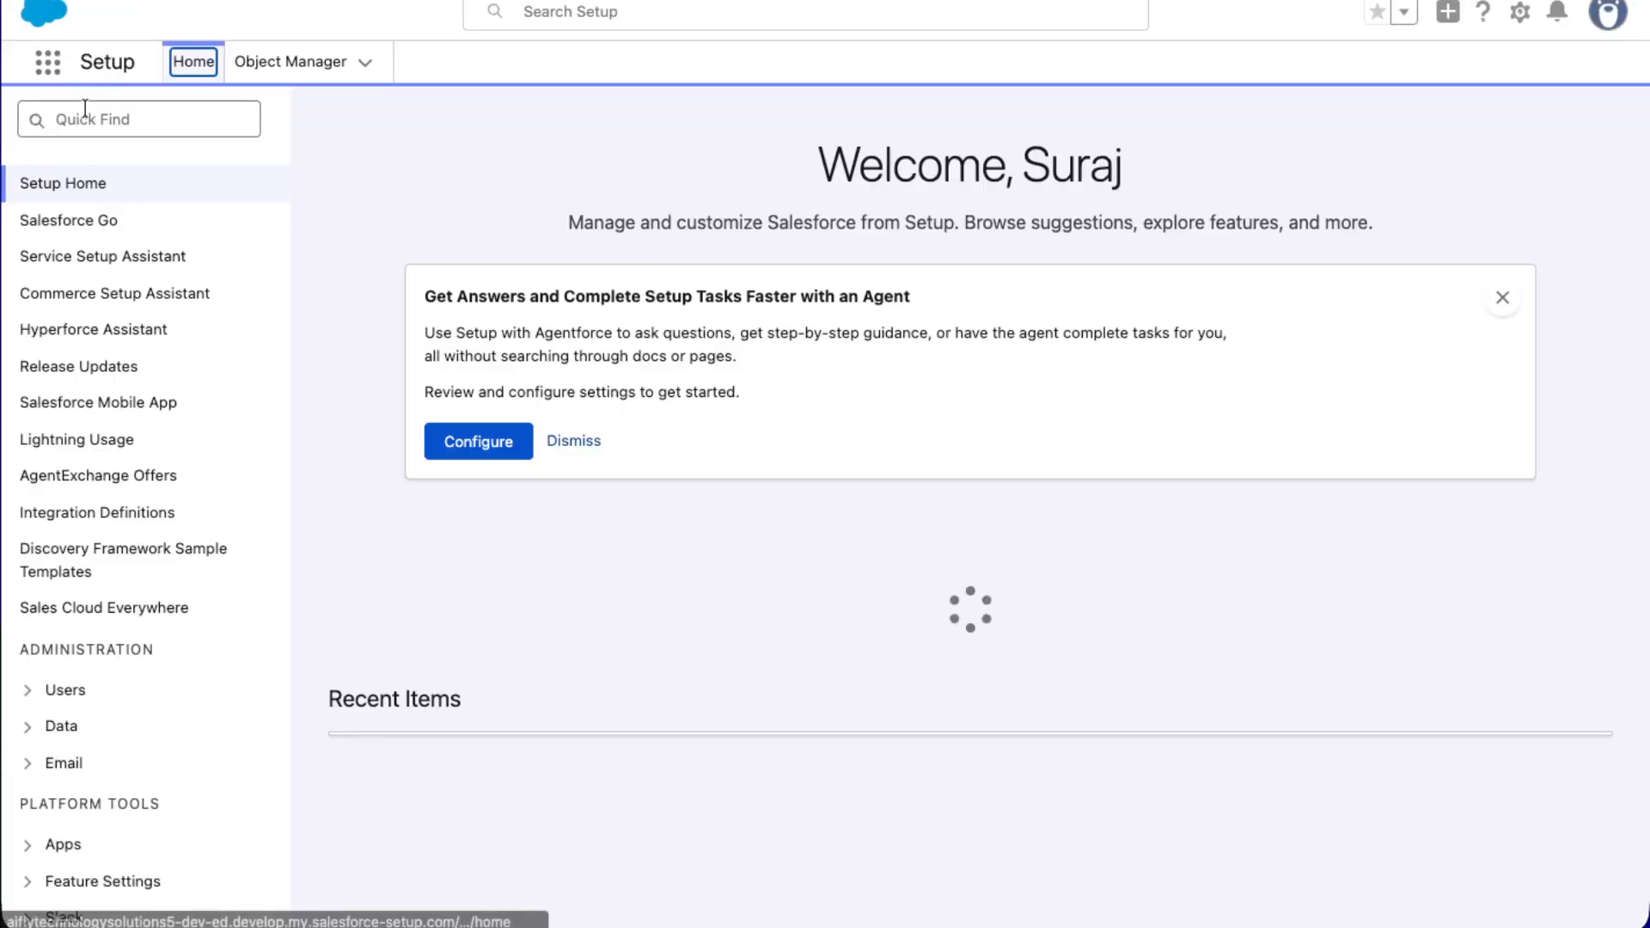
left_click(83, 125)
type("decis")
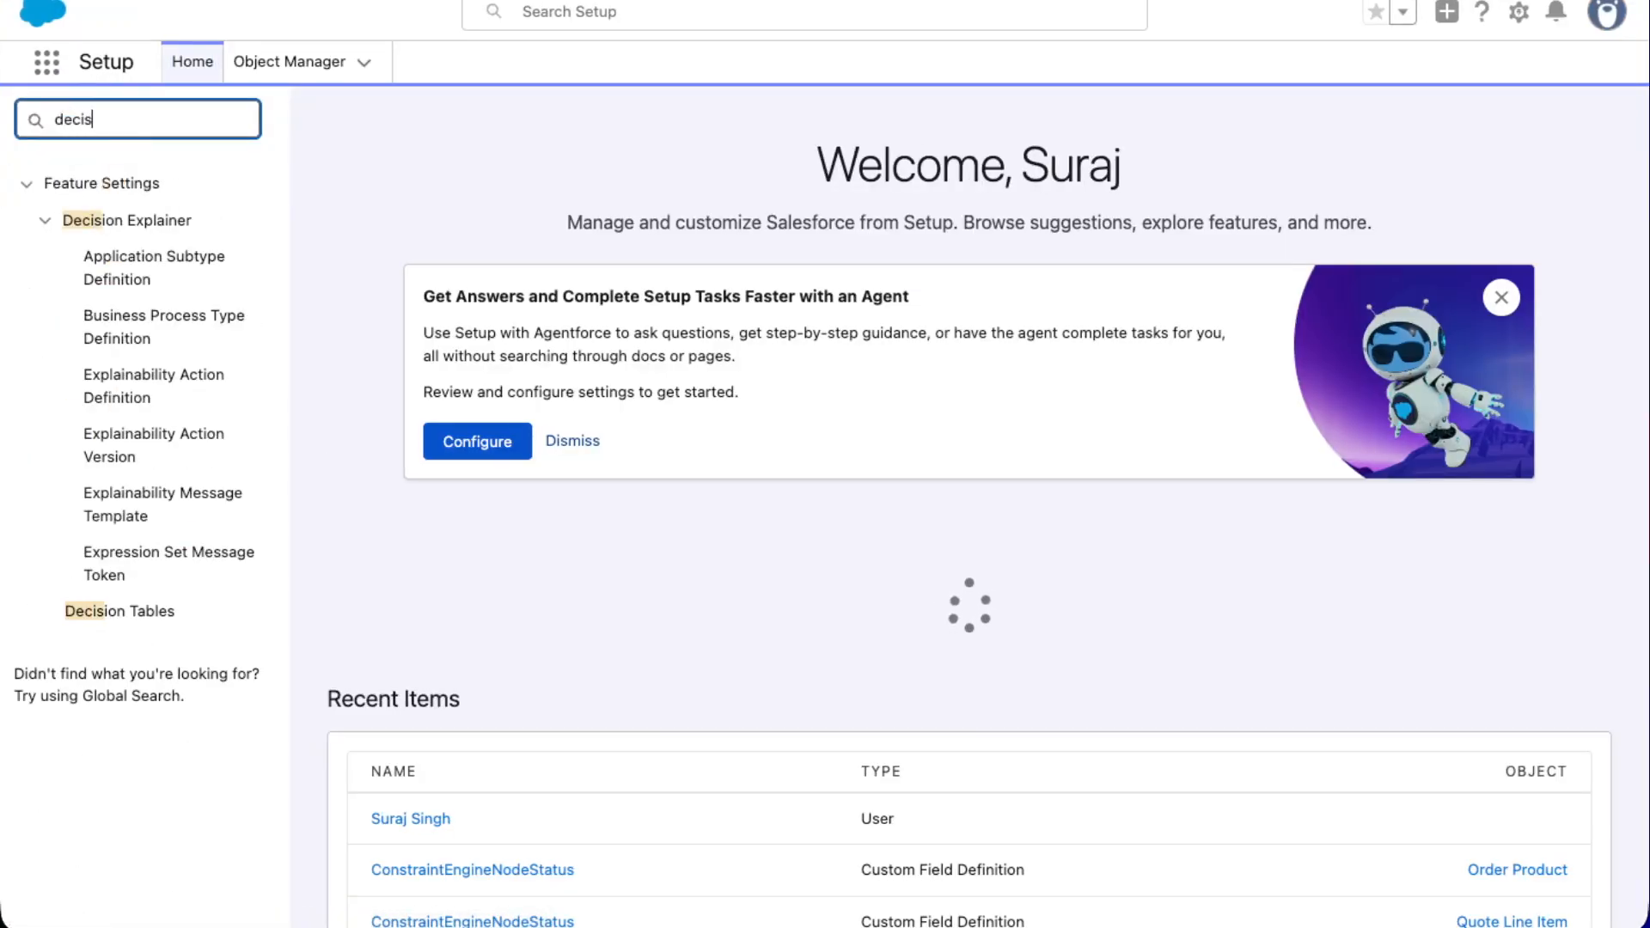
left_click(116, 611)
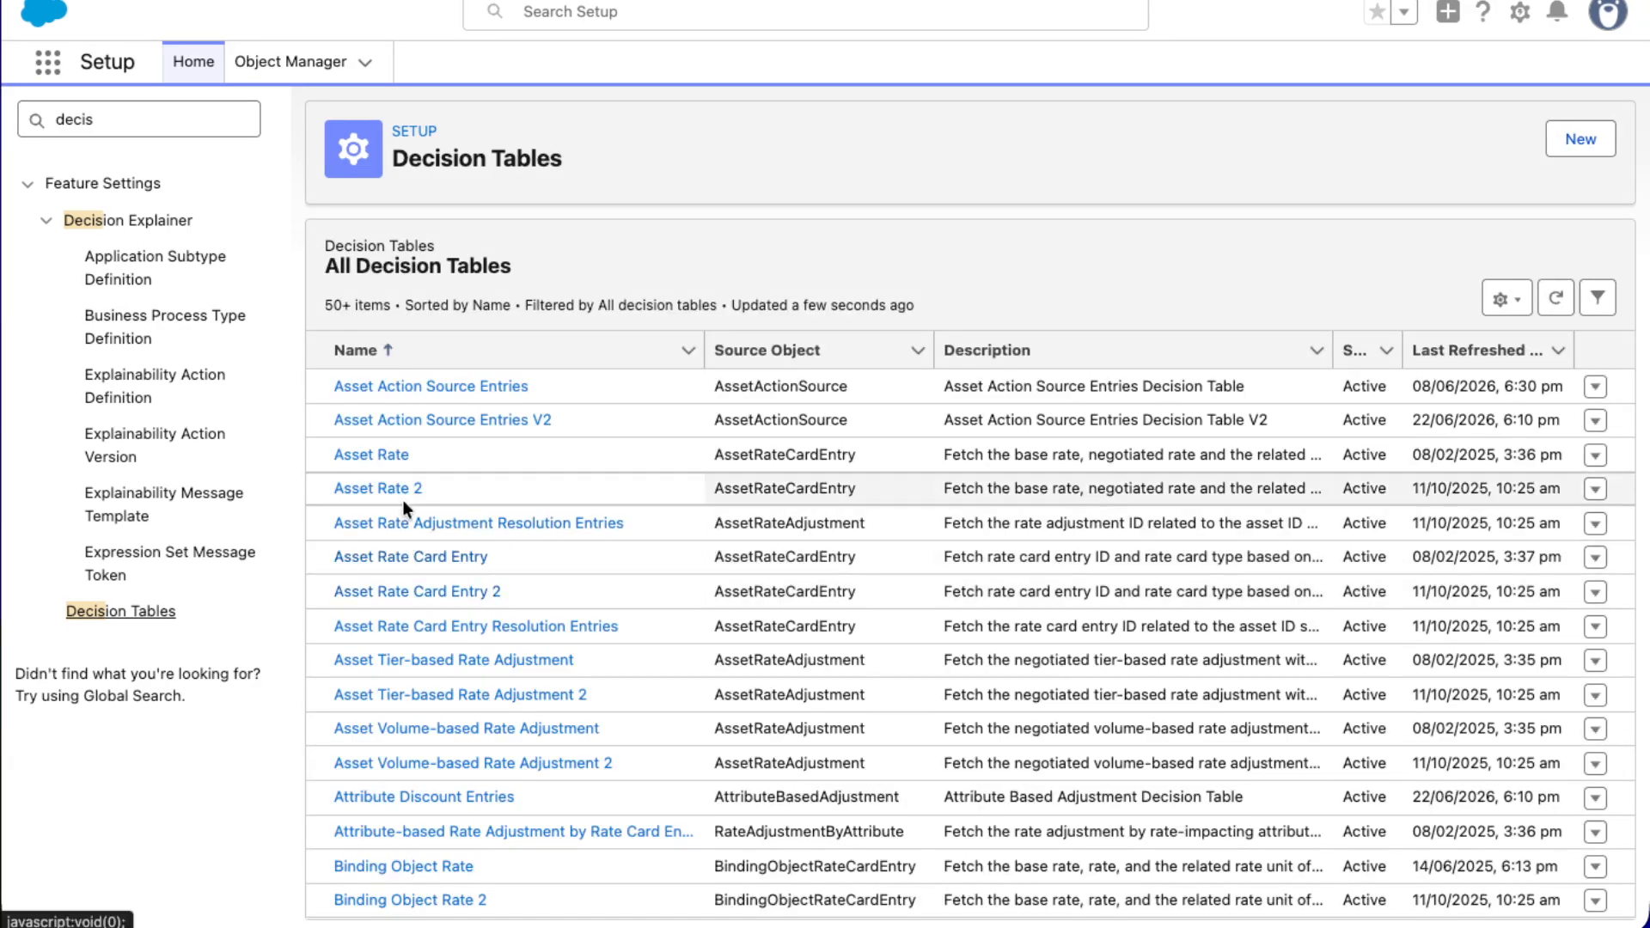
Open the Attribute Discount Entries decision table and refresh it
scroll(420, 575, "down", 4)
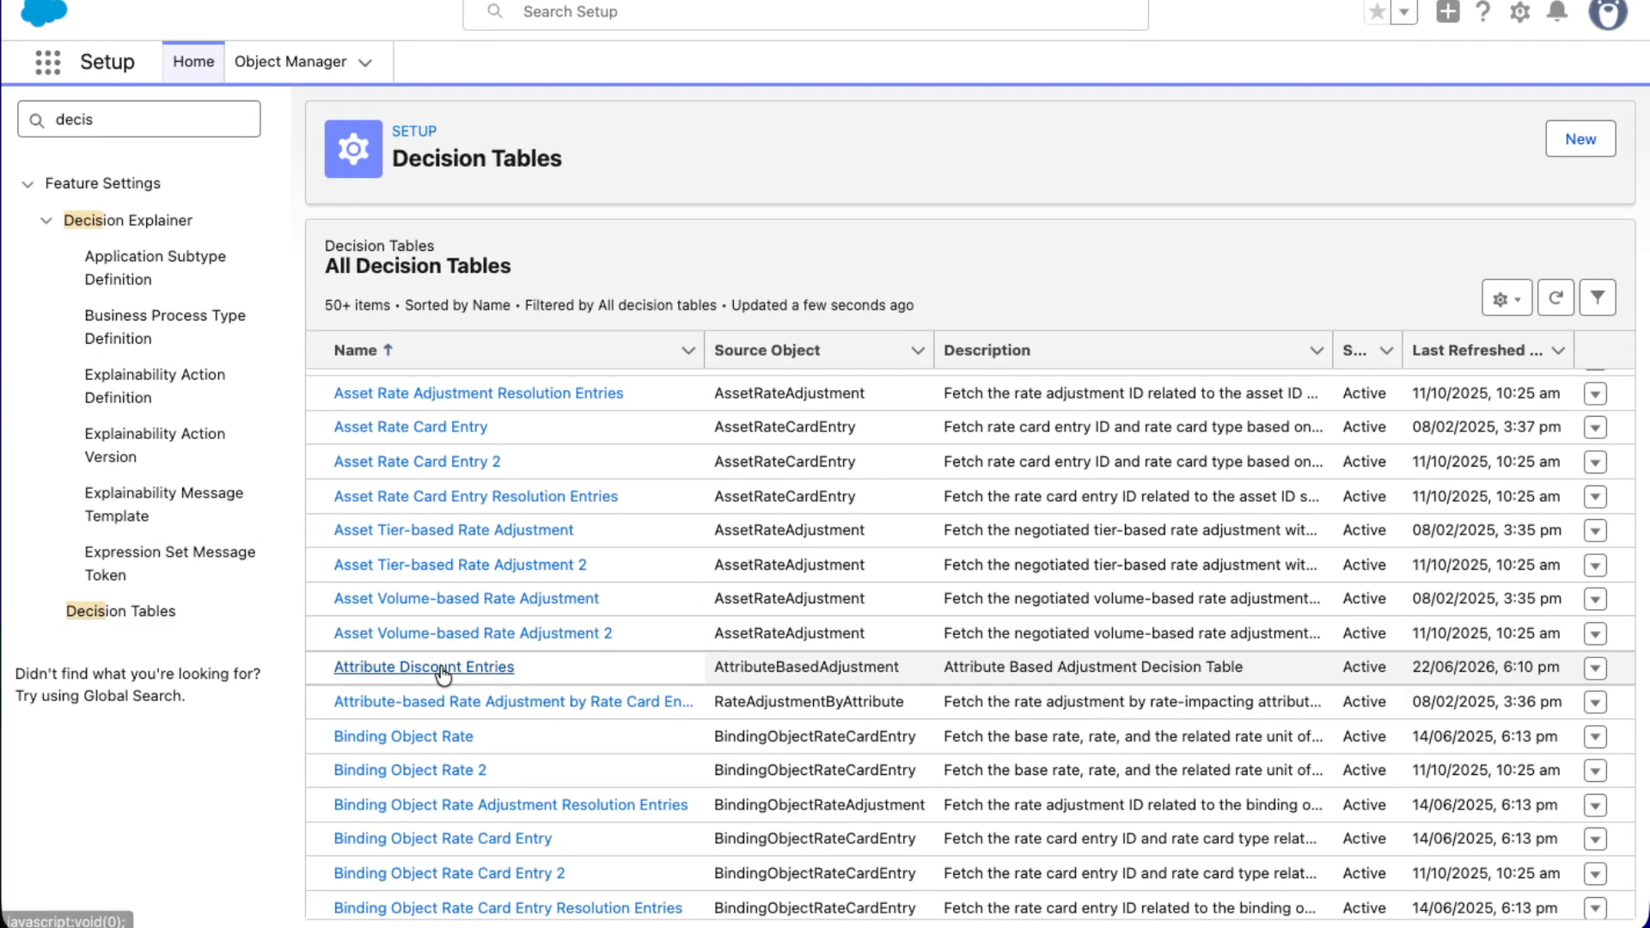
left_click(440, 667)
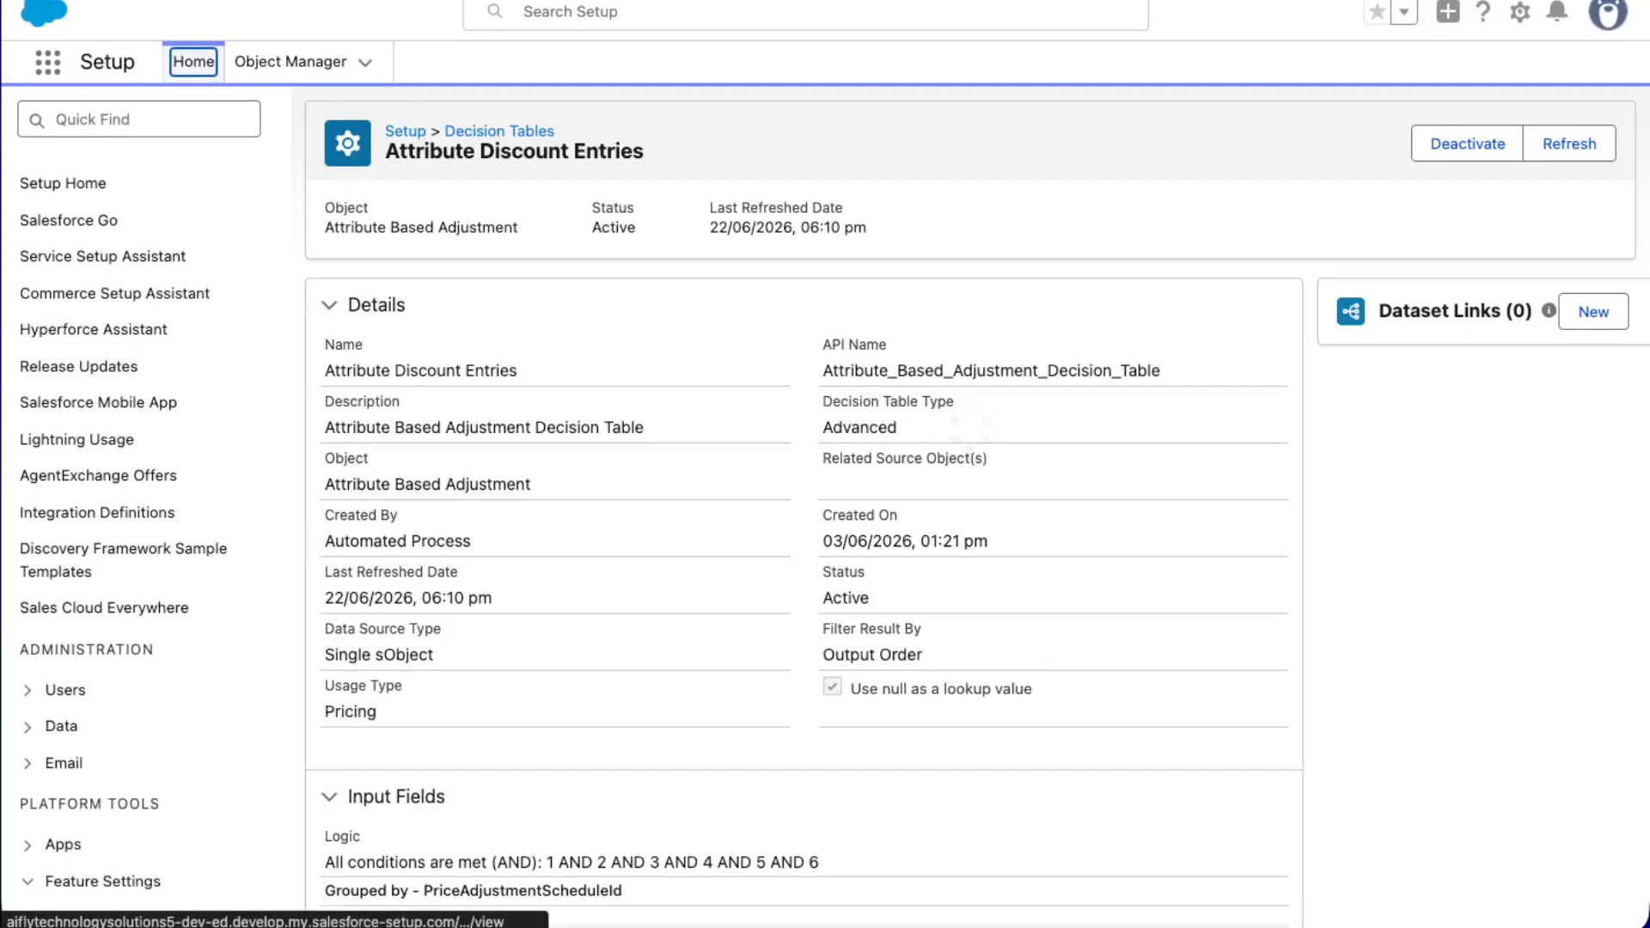
left_click(1569, 148)
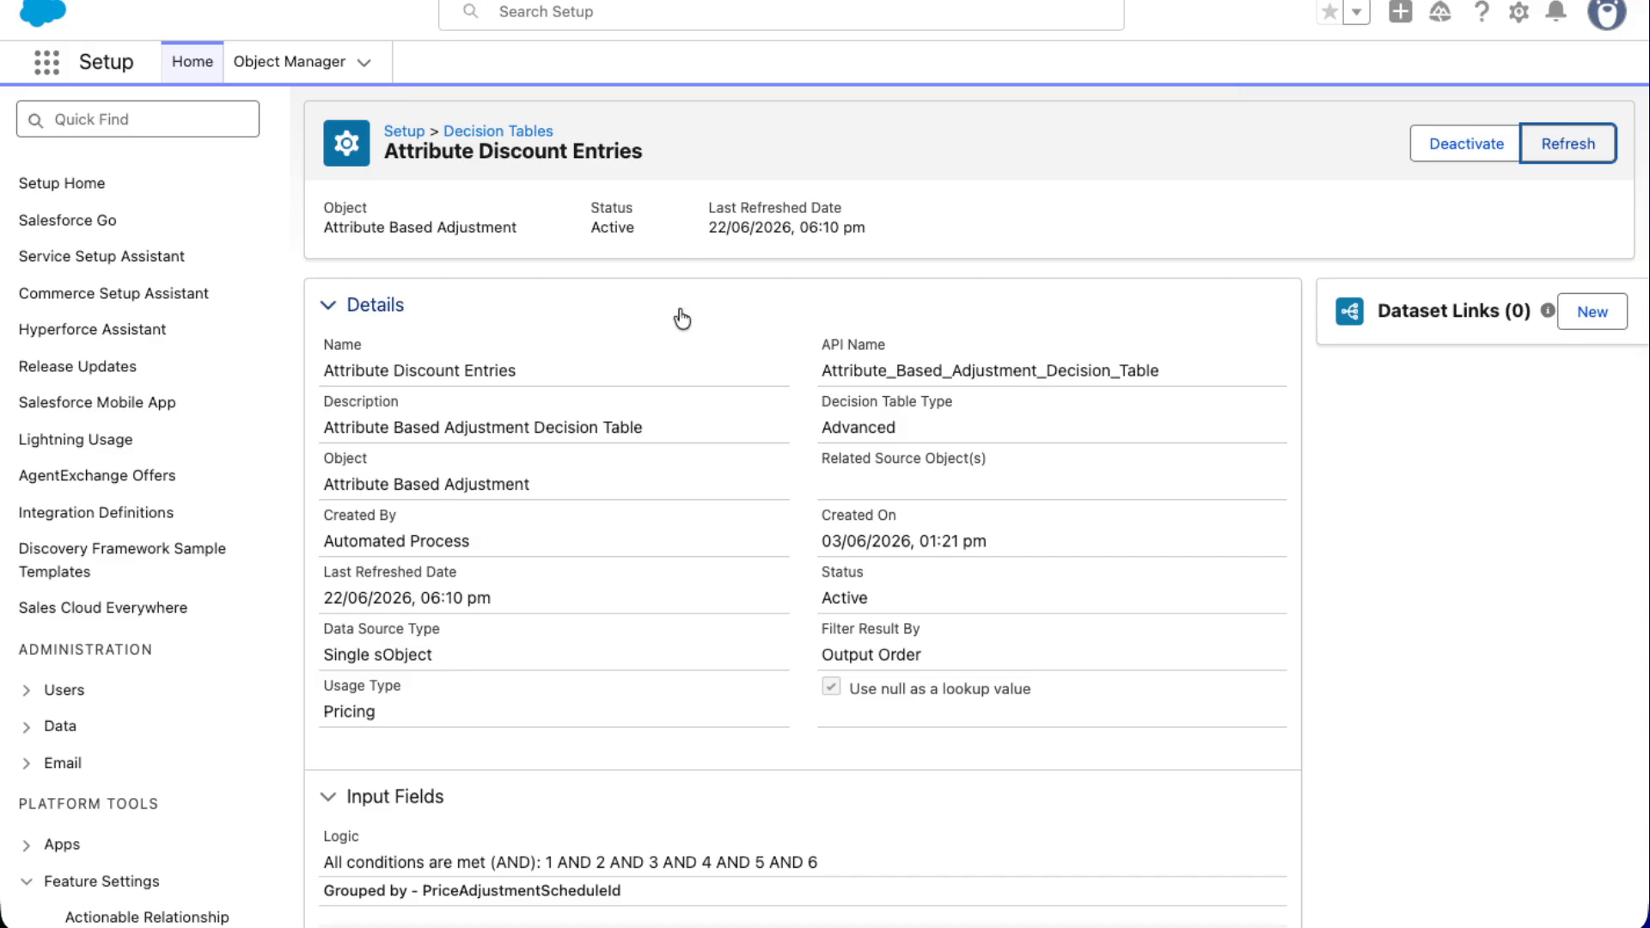
Examine the details, input fields and output fields of the Attribute Discount Entries decision table
scroll(671, 377, "down", 7)
scroll(667, 369, "up", 1)
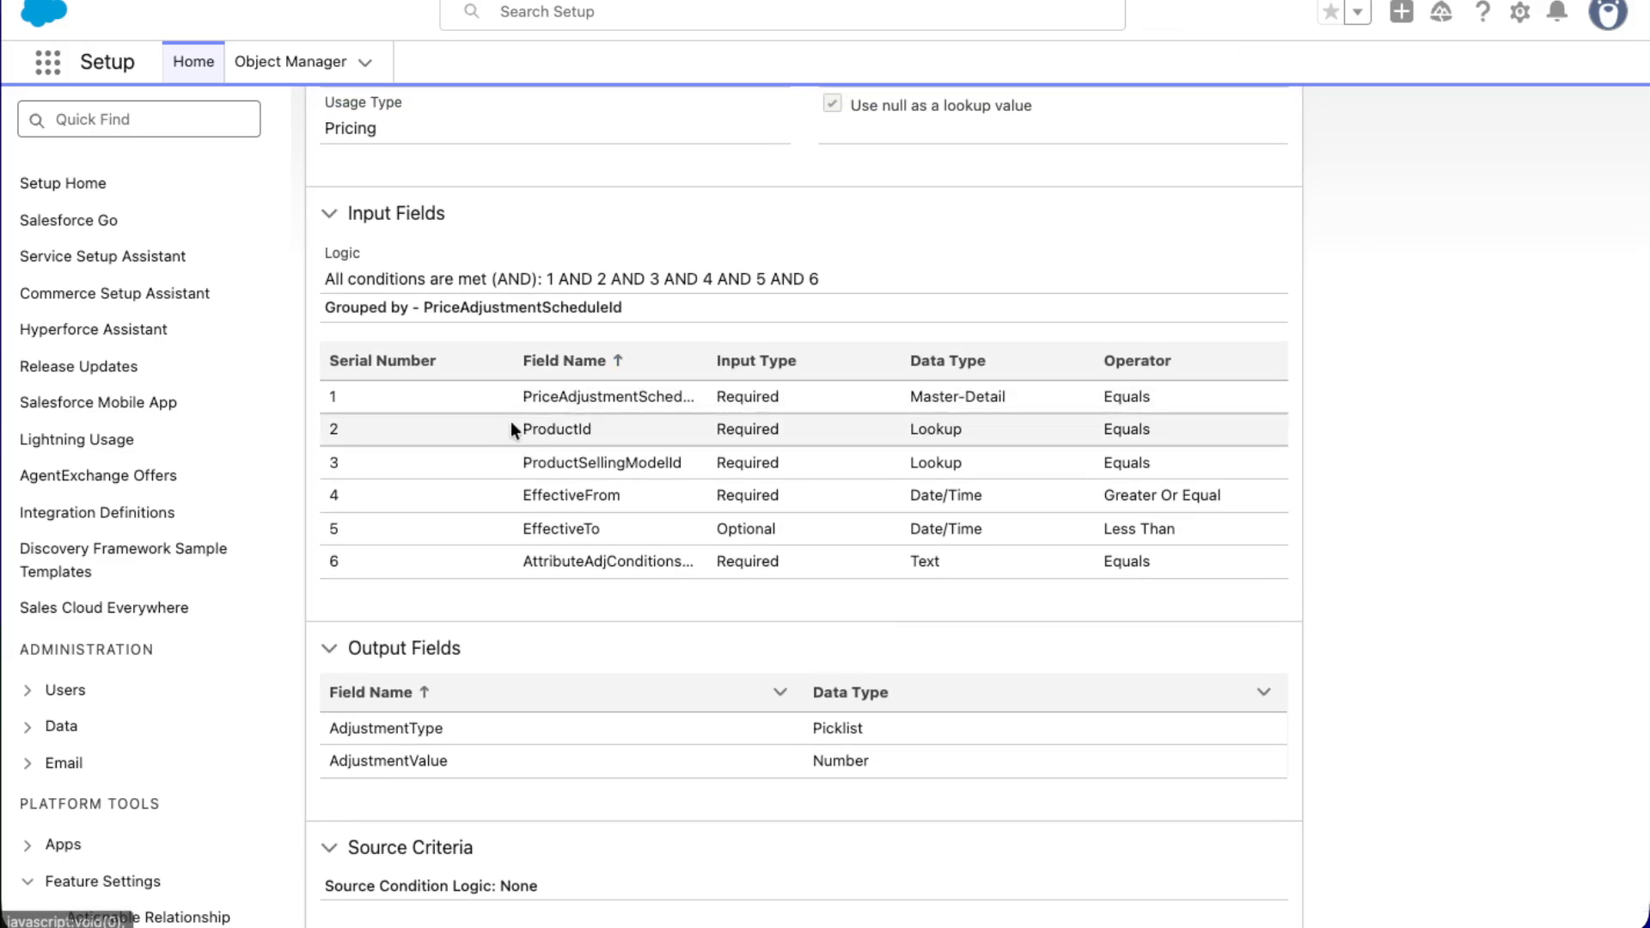
scroll(622, 605, "up", 5)
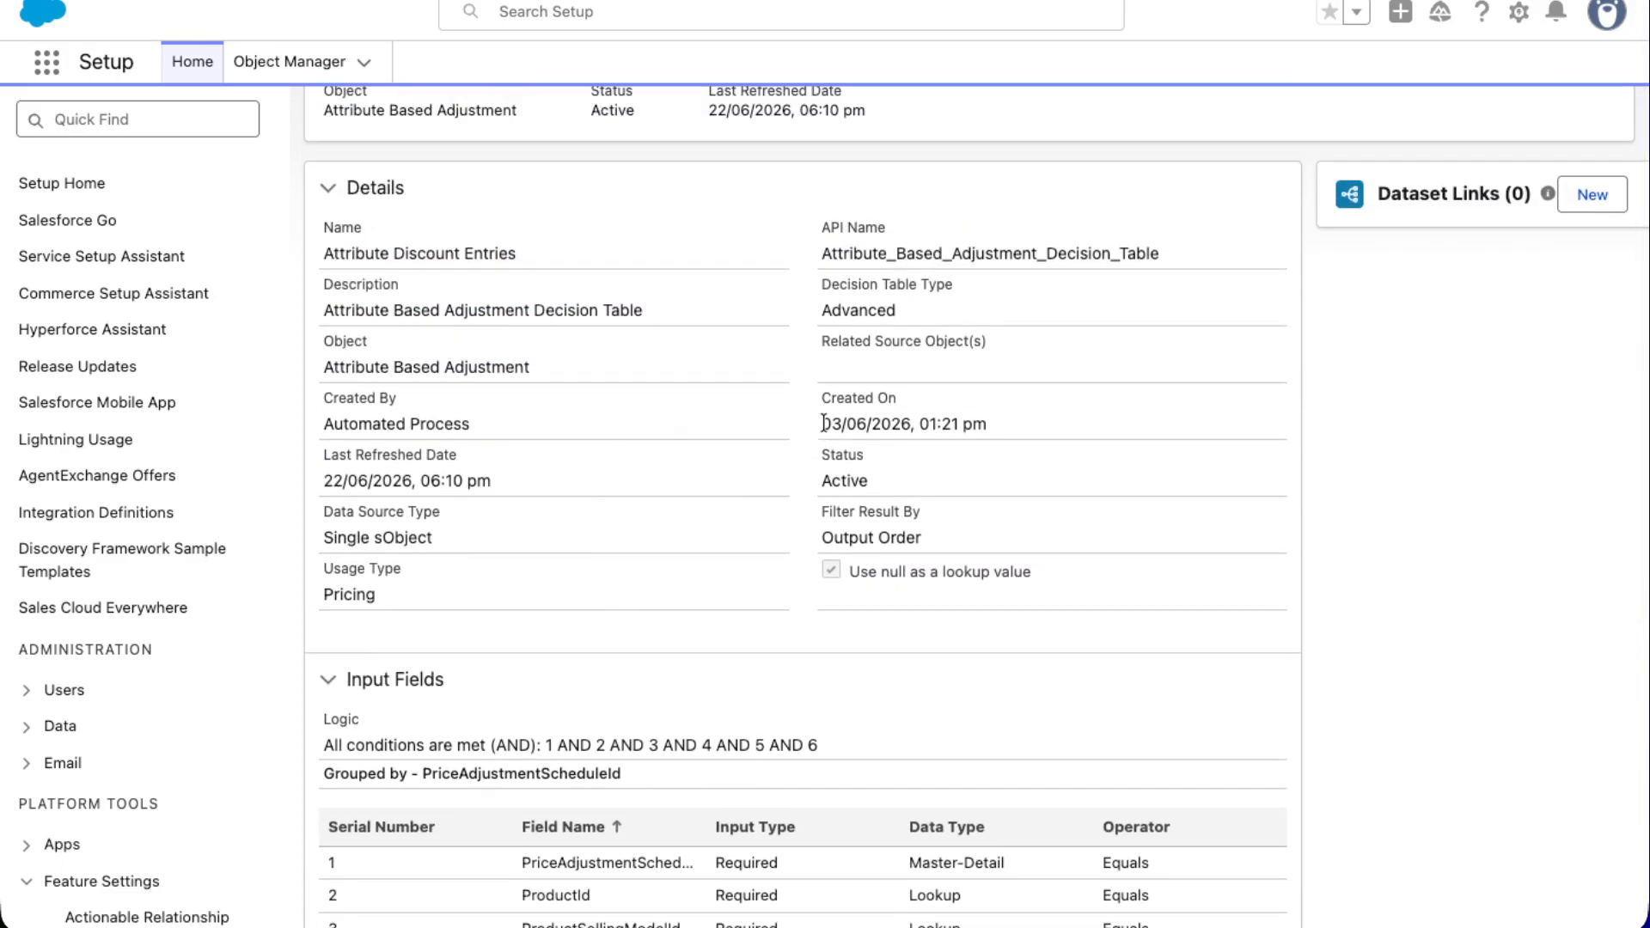
left_click_drag(823, 423, 1018, 425)
scroll(715, 584, "down", 1)
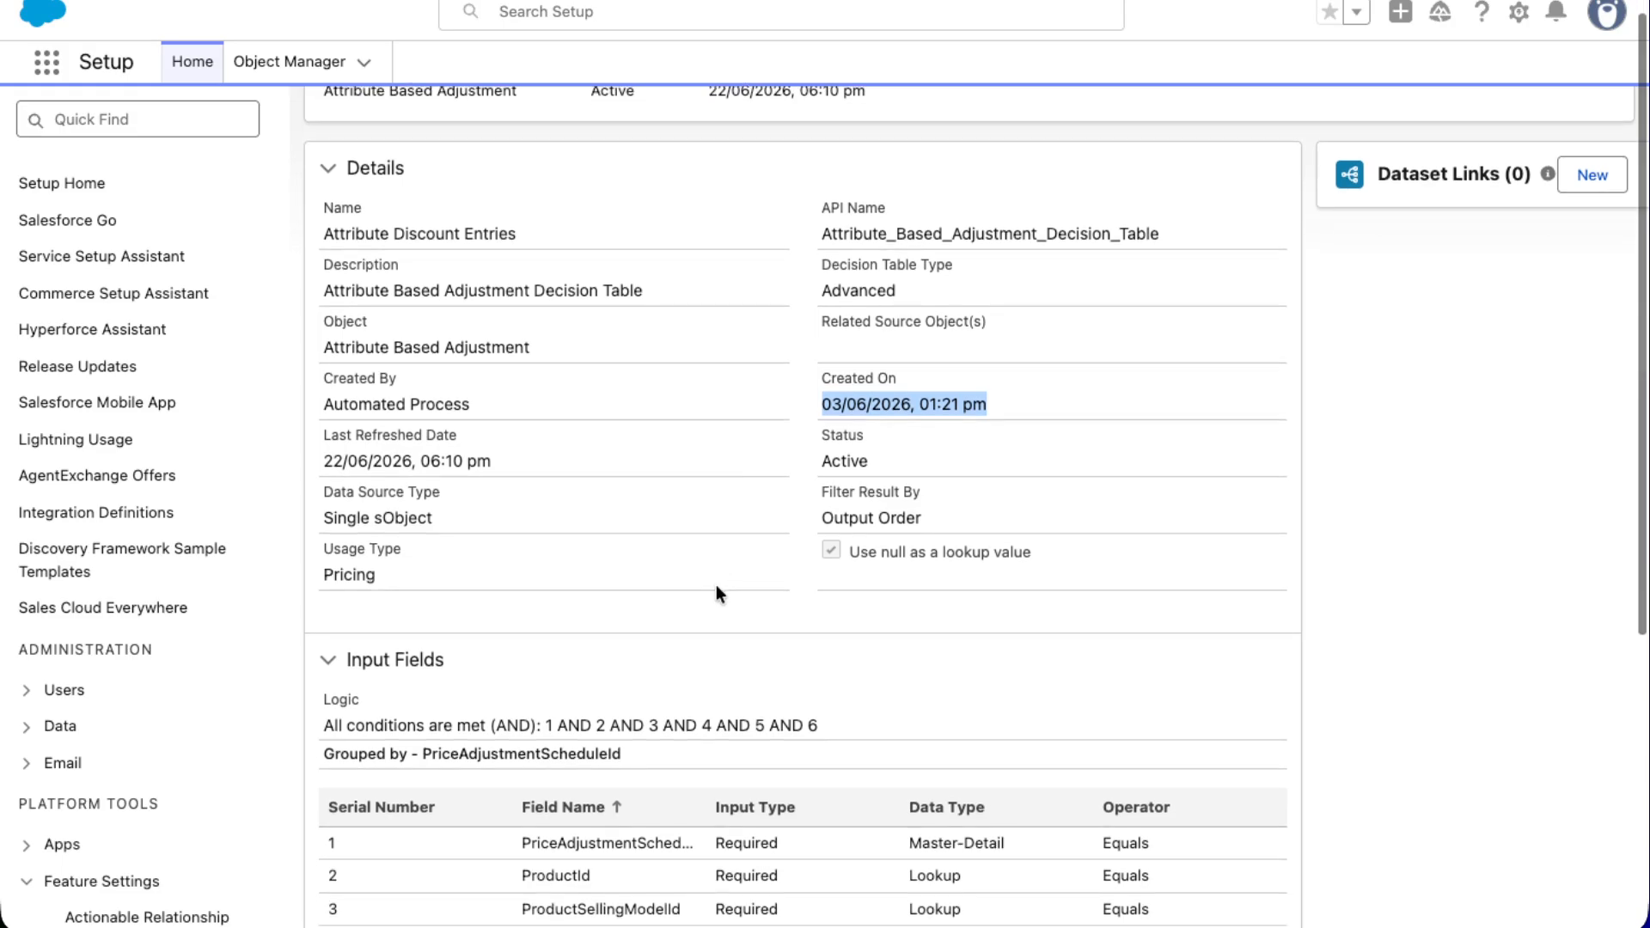
scroll(709, 584, "up", 1)
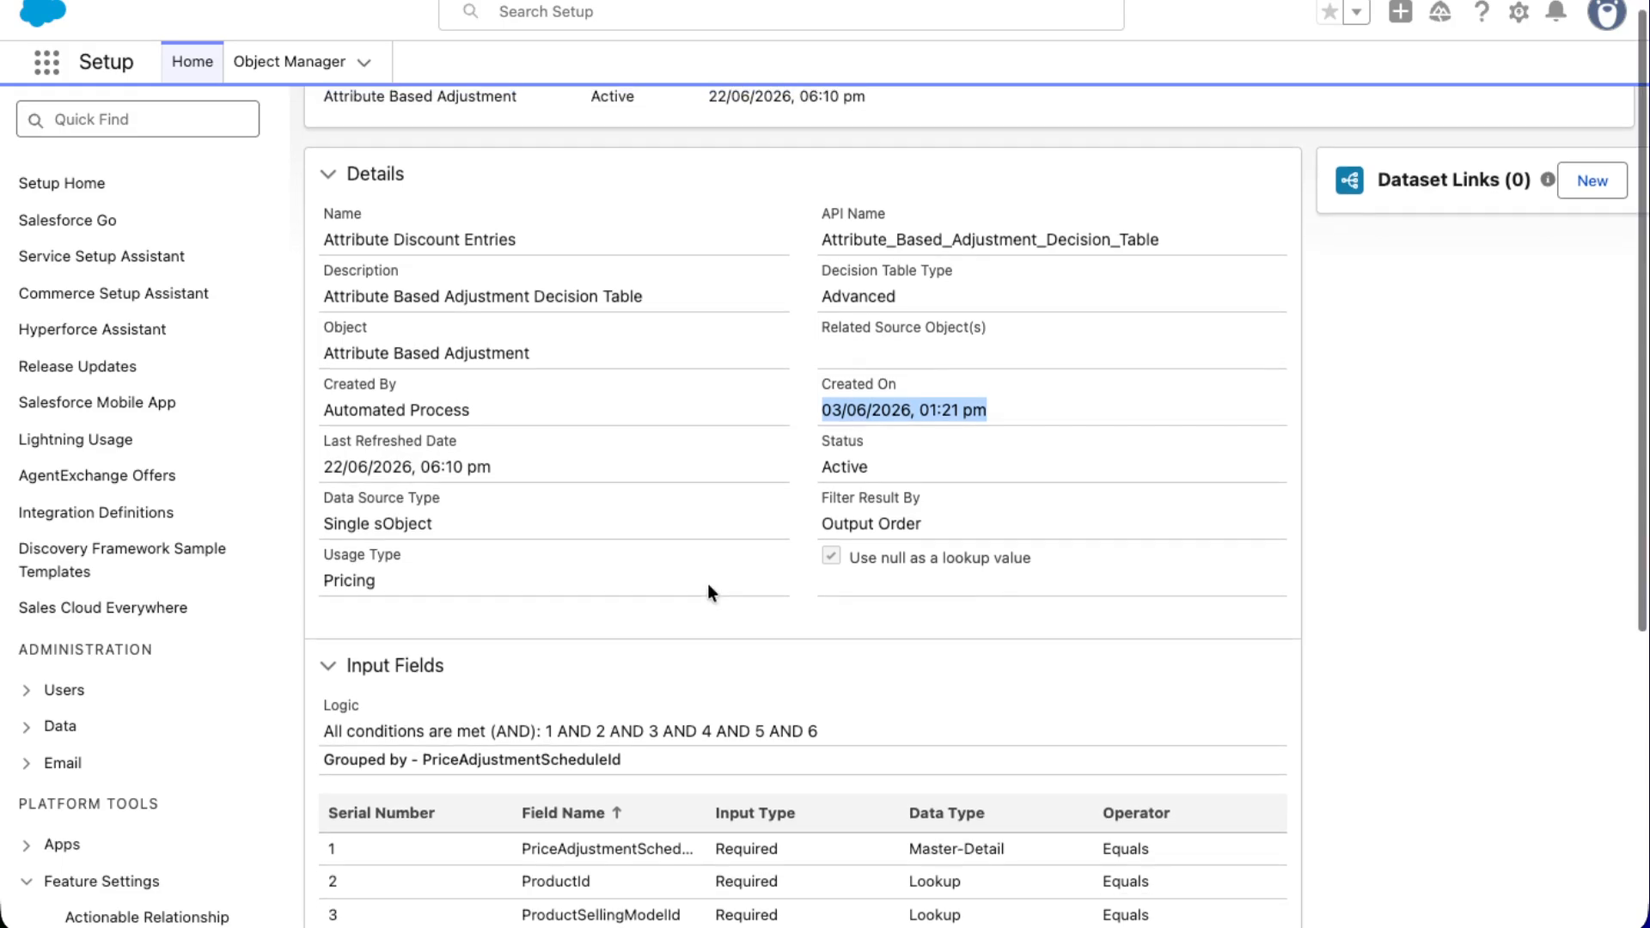
scroll(668, 571, "down", 5)
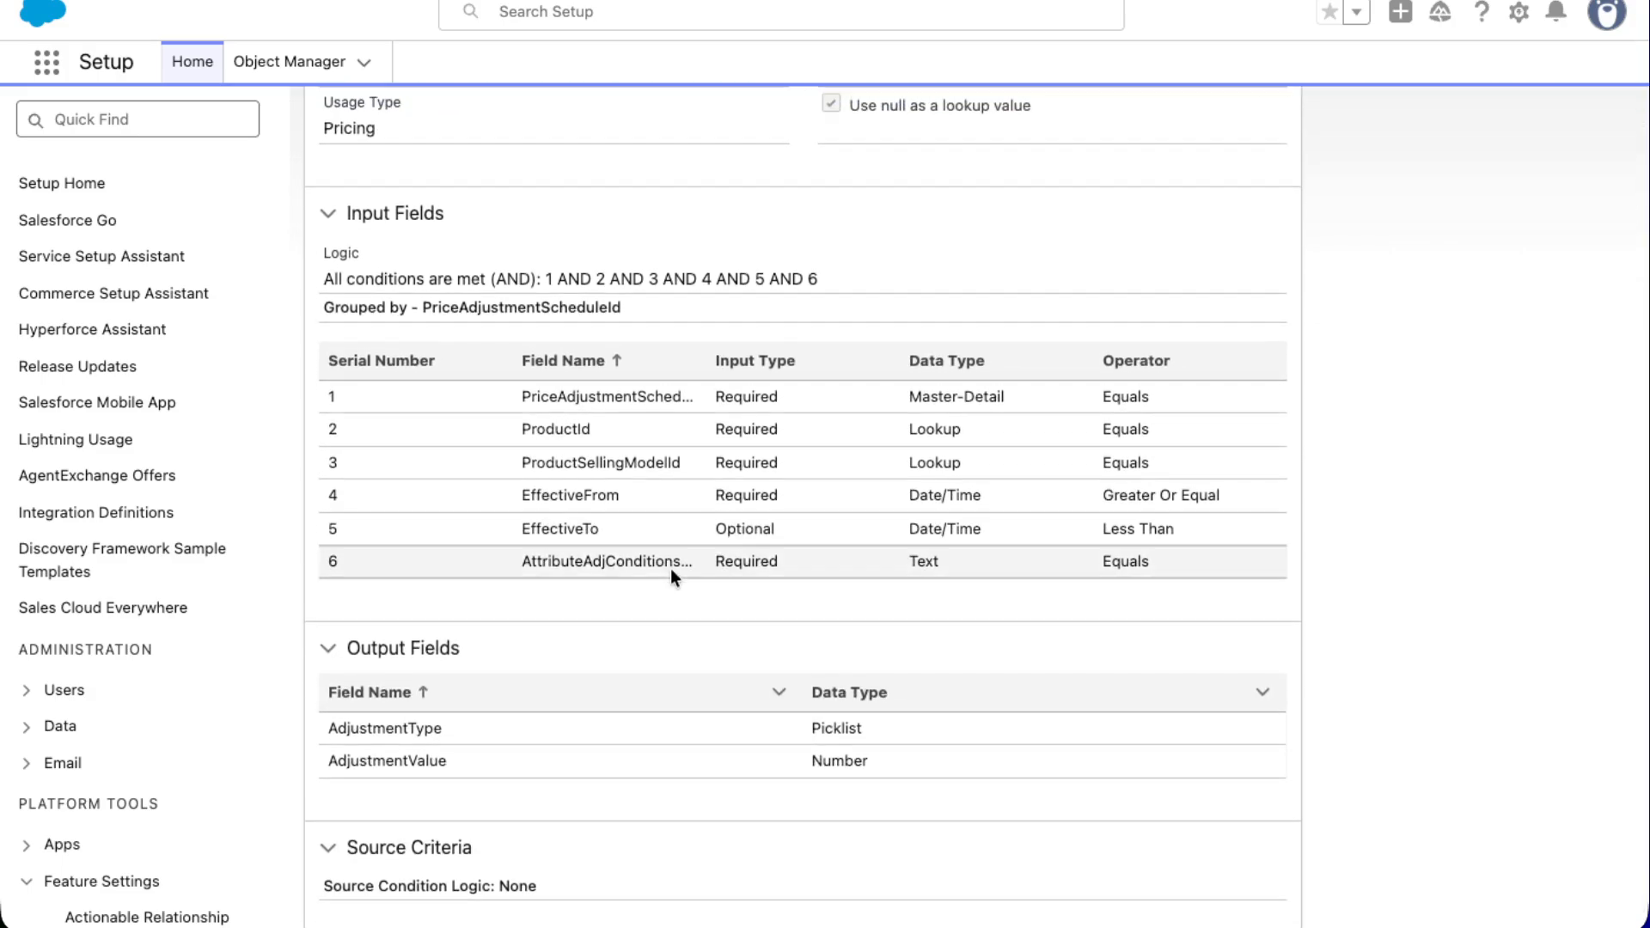
scroll(671, 569, "up", 7)
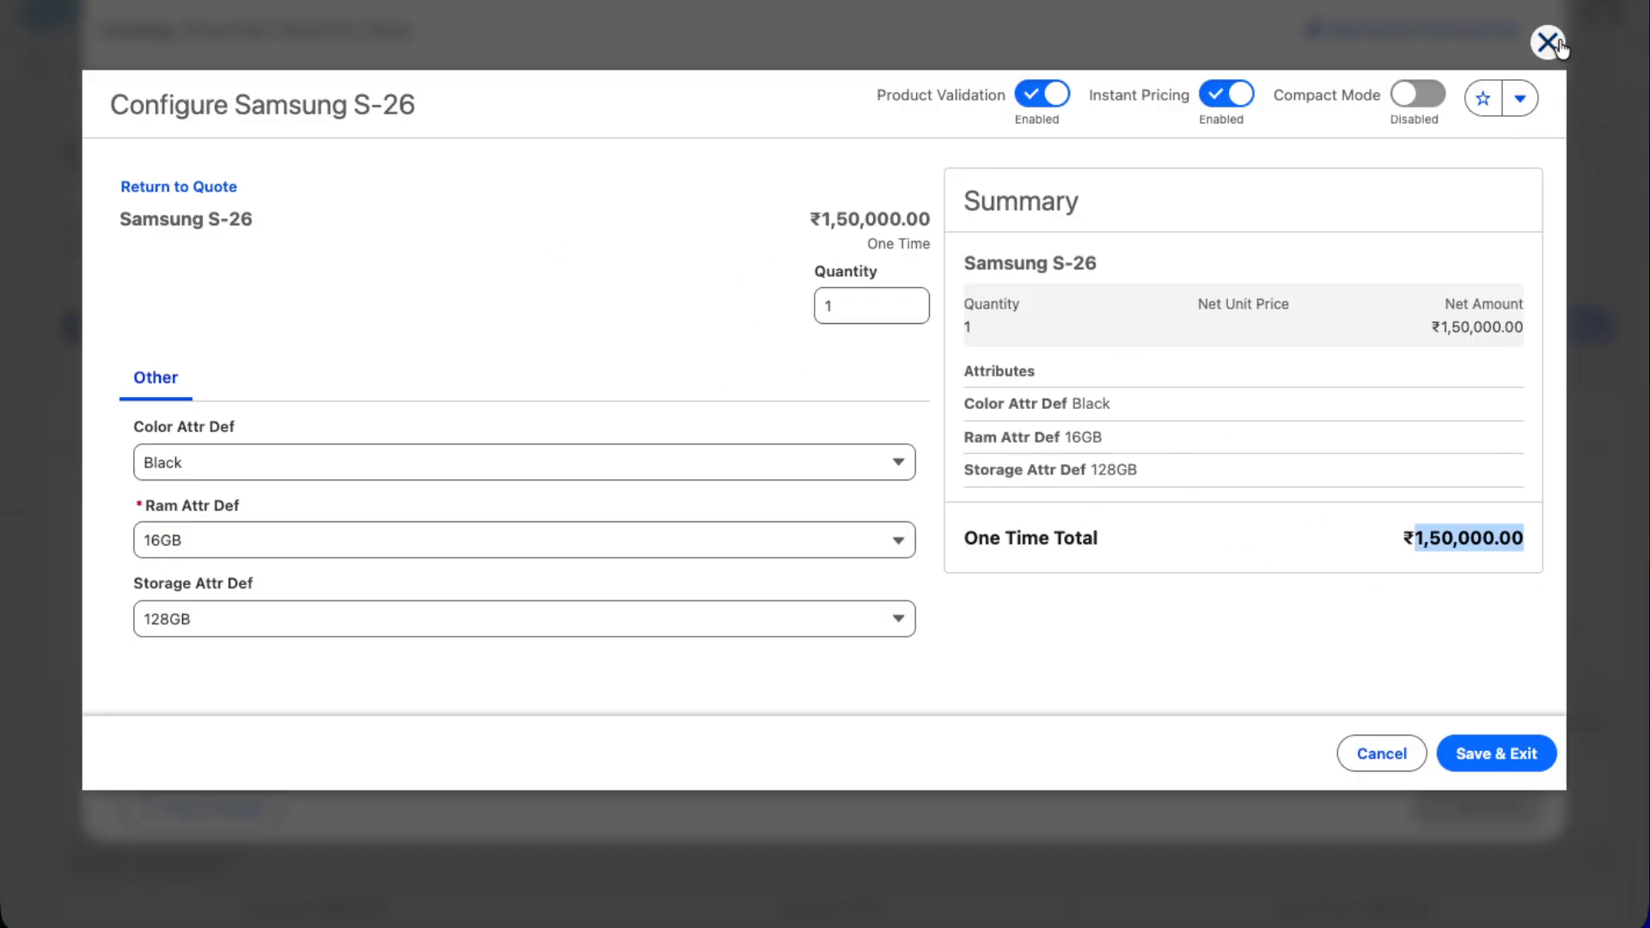
Close the Samsung S-26 configuration and reload the SR Mobile Quote page
left_click(1551, 43)
left_click(1149, 473)
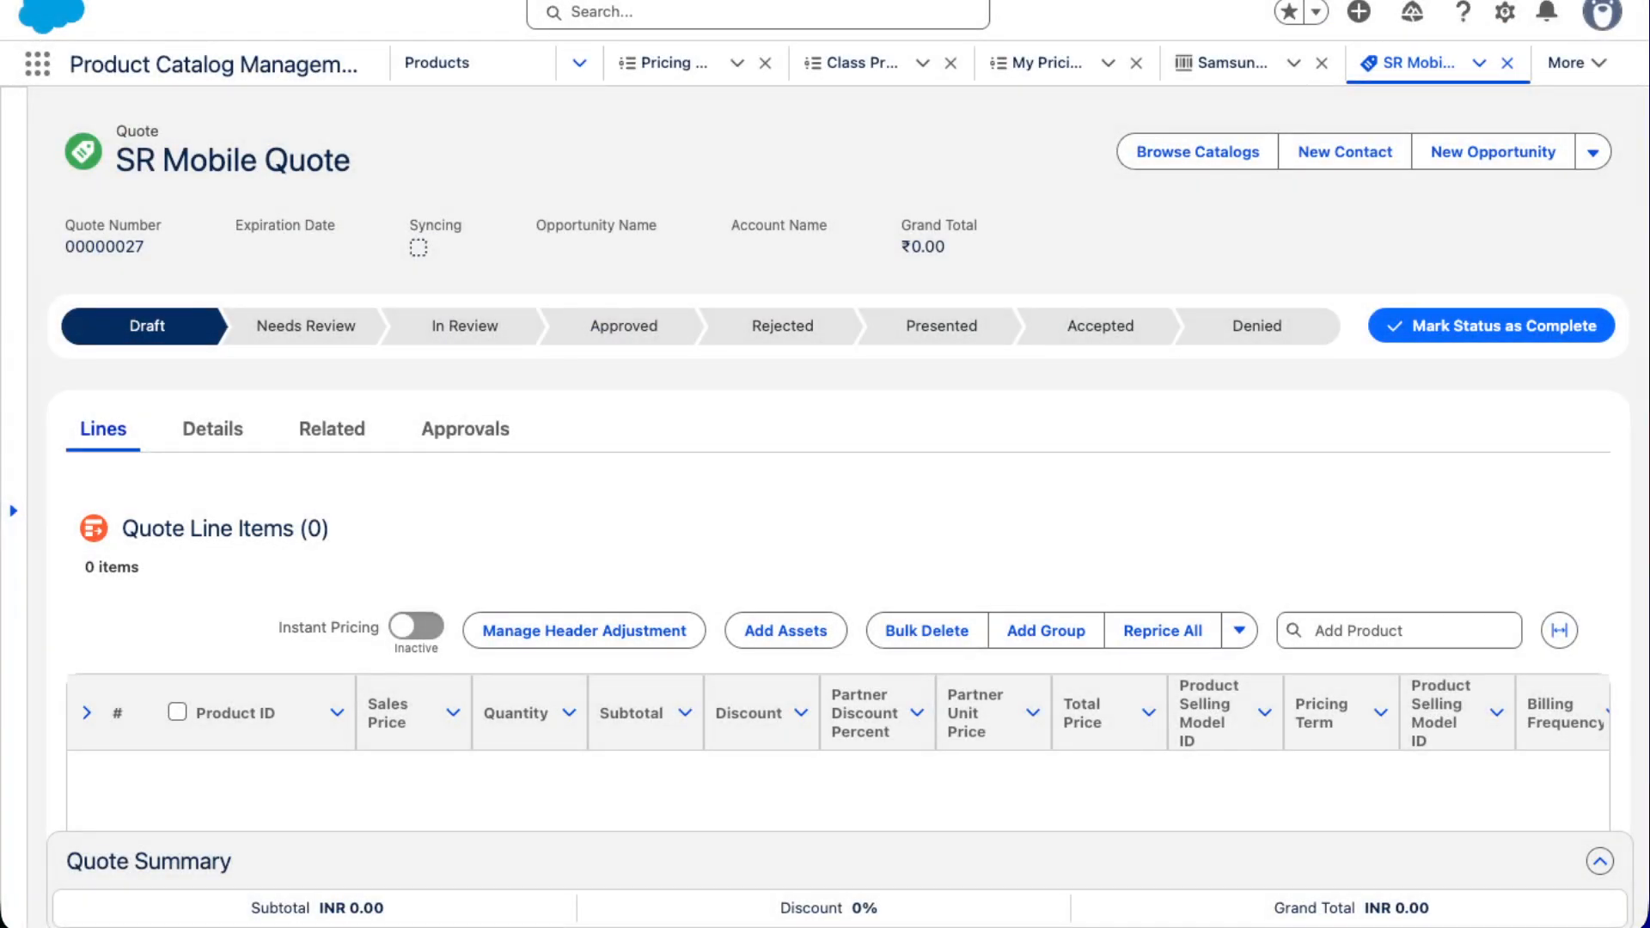
key("super+r")
key("super+r")
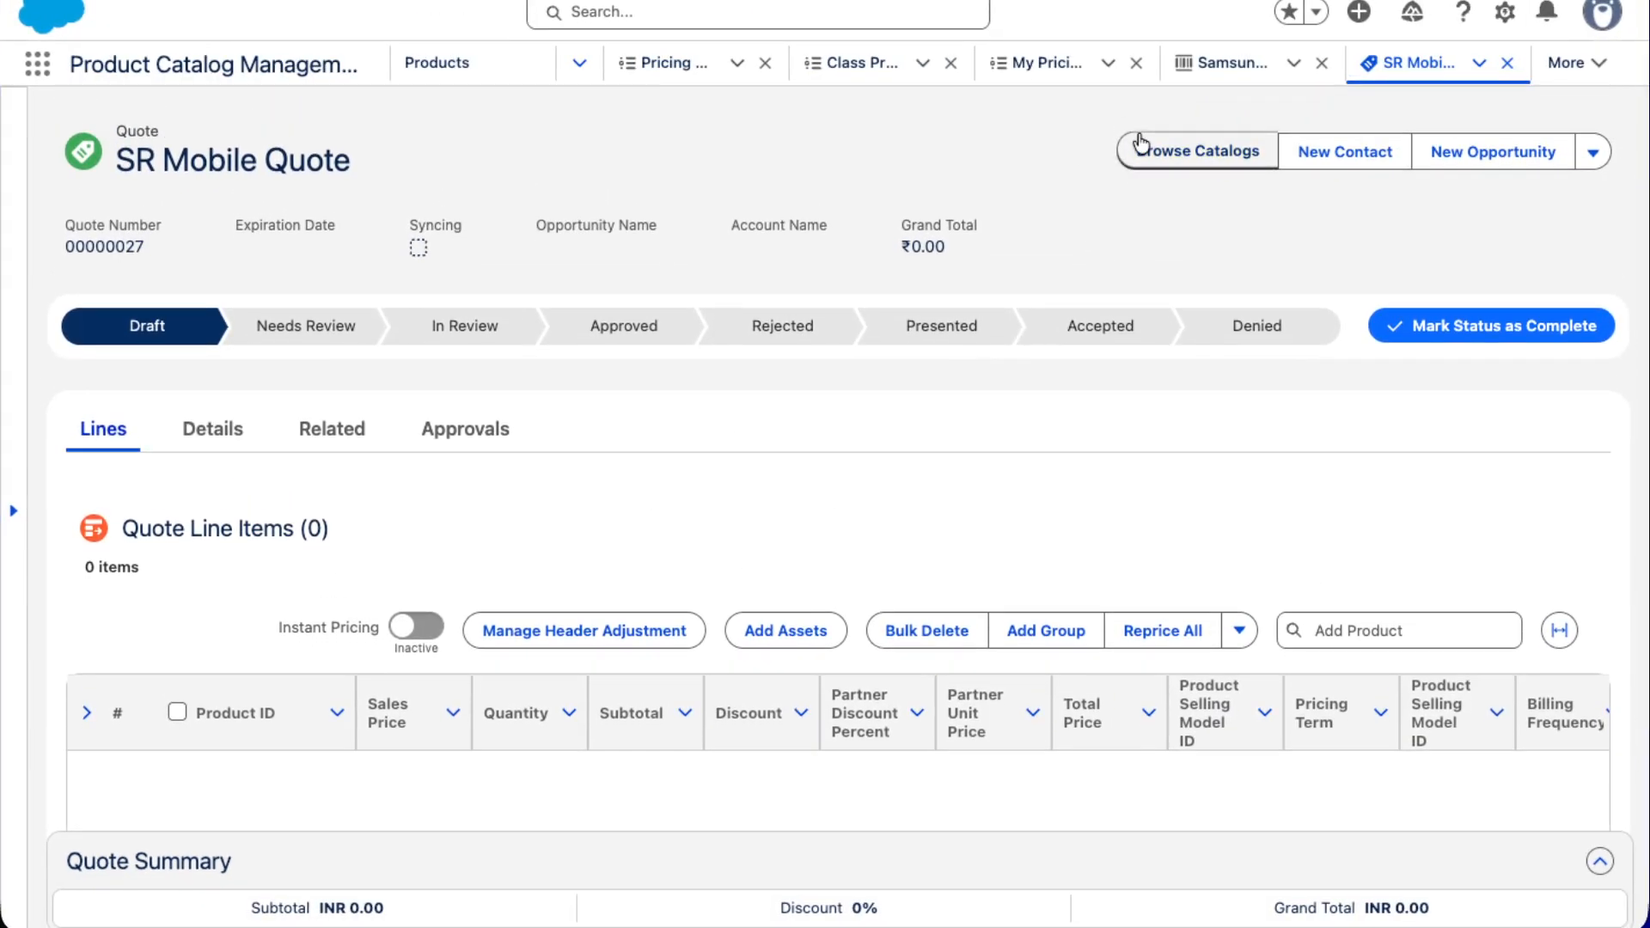
Browse the quote's catalogs, choose Shree Ram Electronic Store and open the configuration of Samsung S-26
left_click(1149, 151)
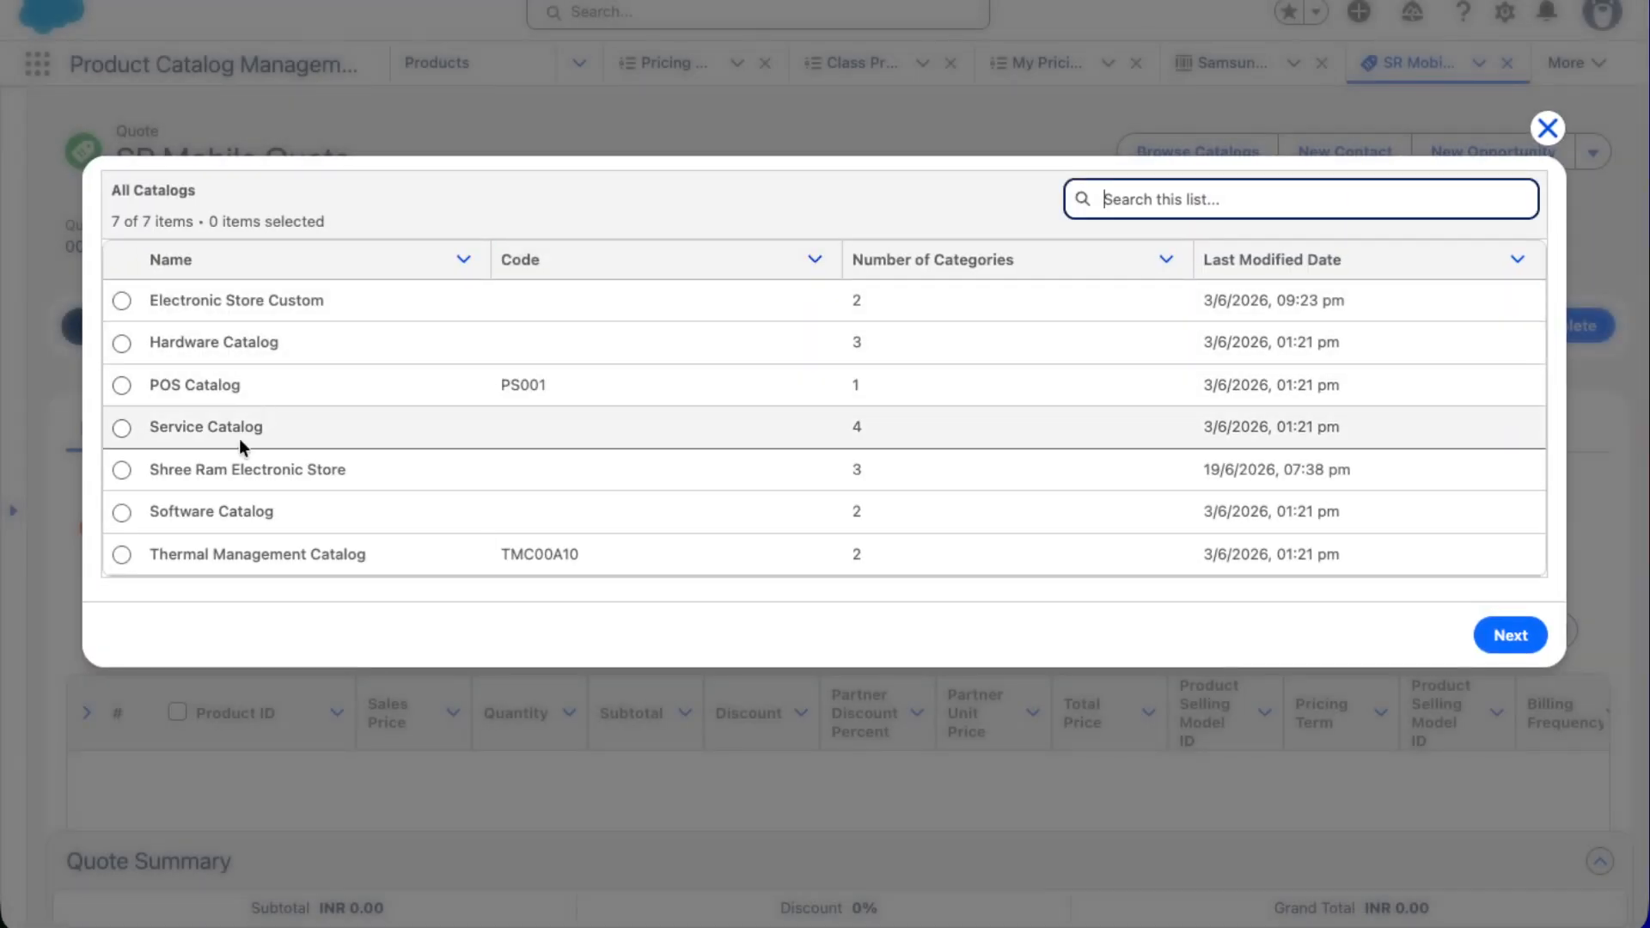
left_click(209, 477)
left_click(121, 469)
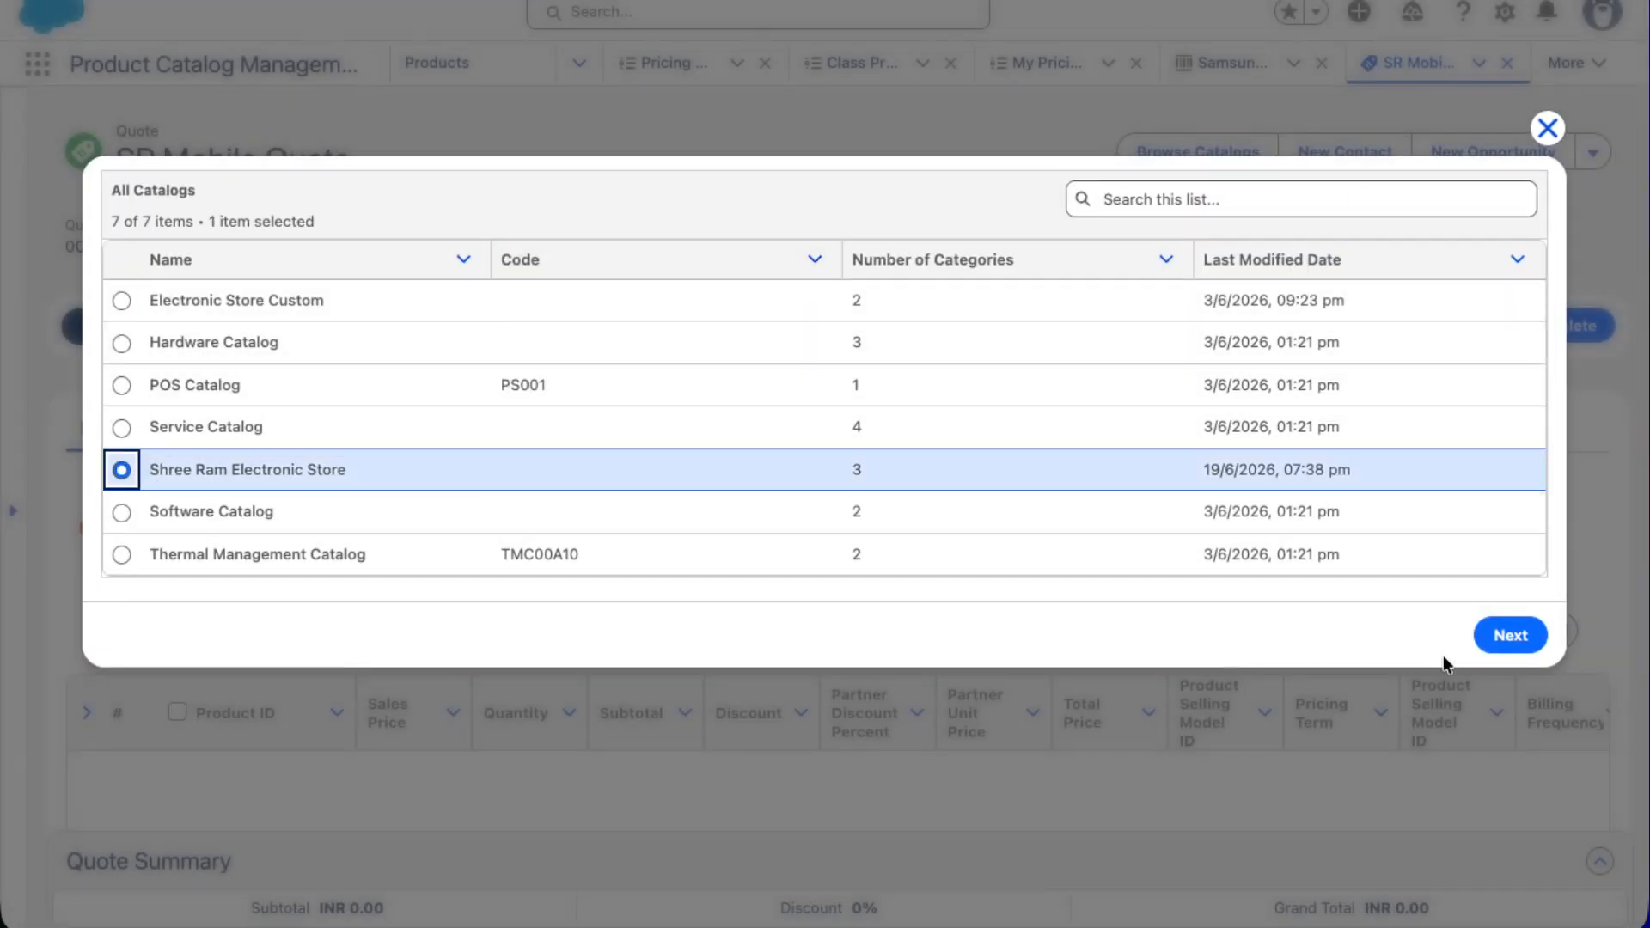
left_click(1510, 636)
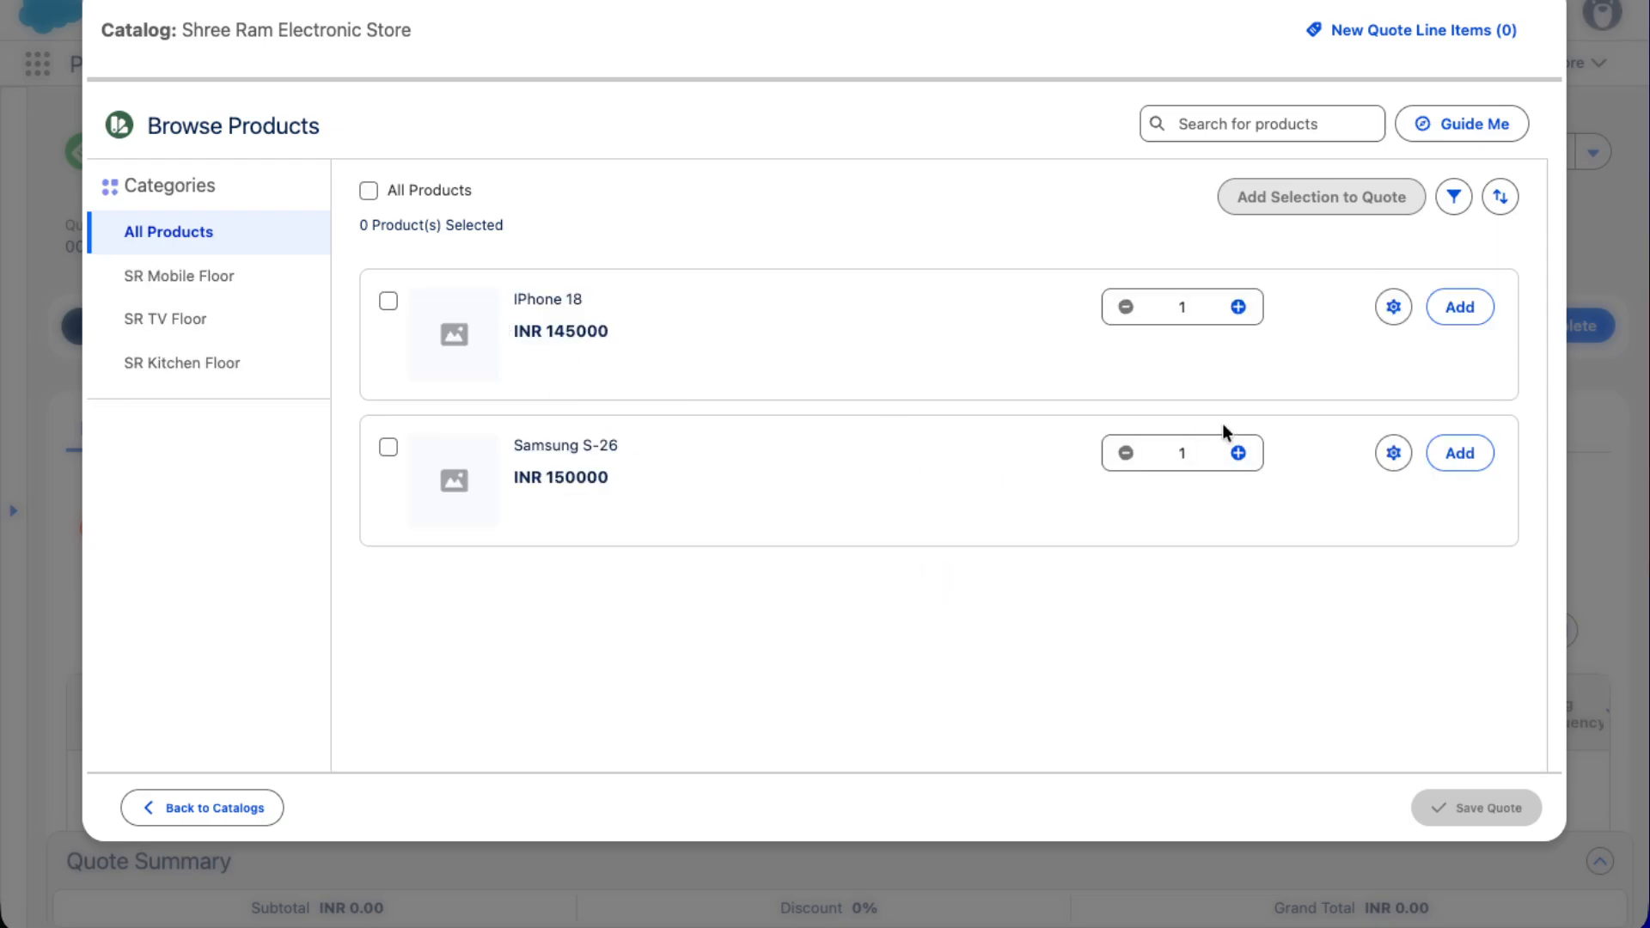
left_click(1393, 453)
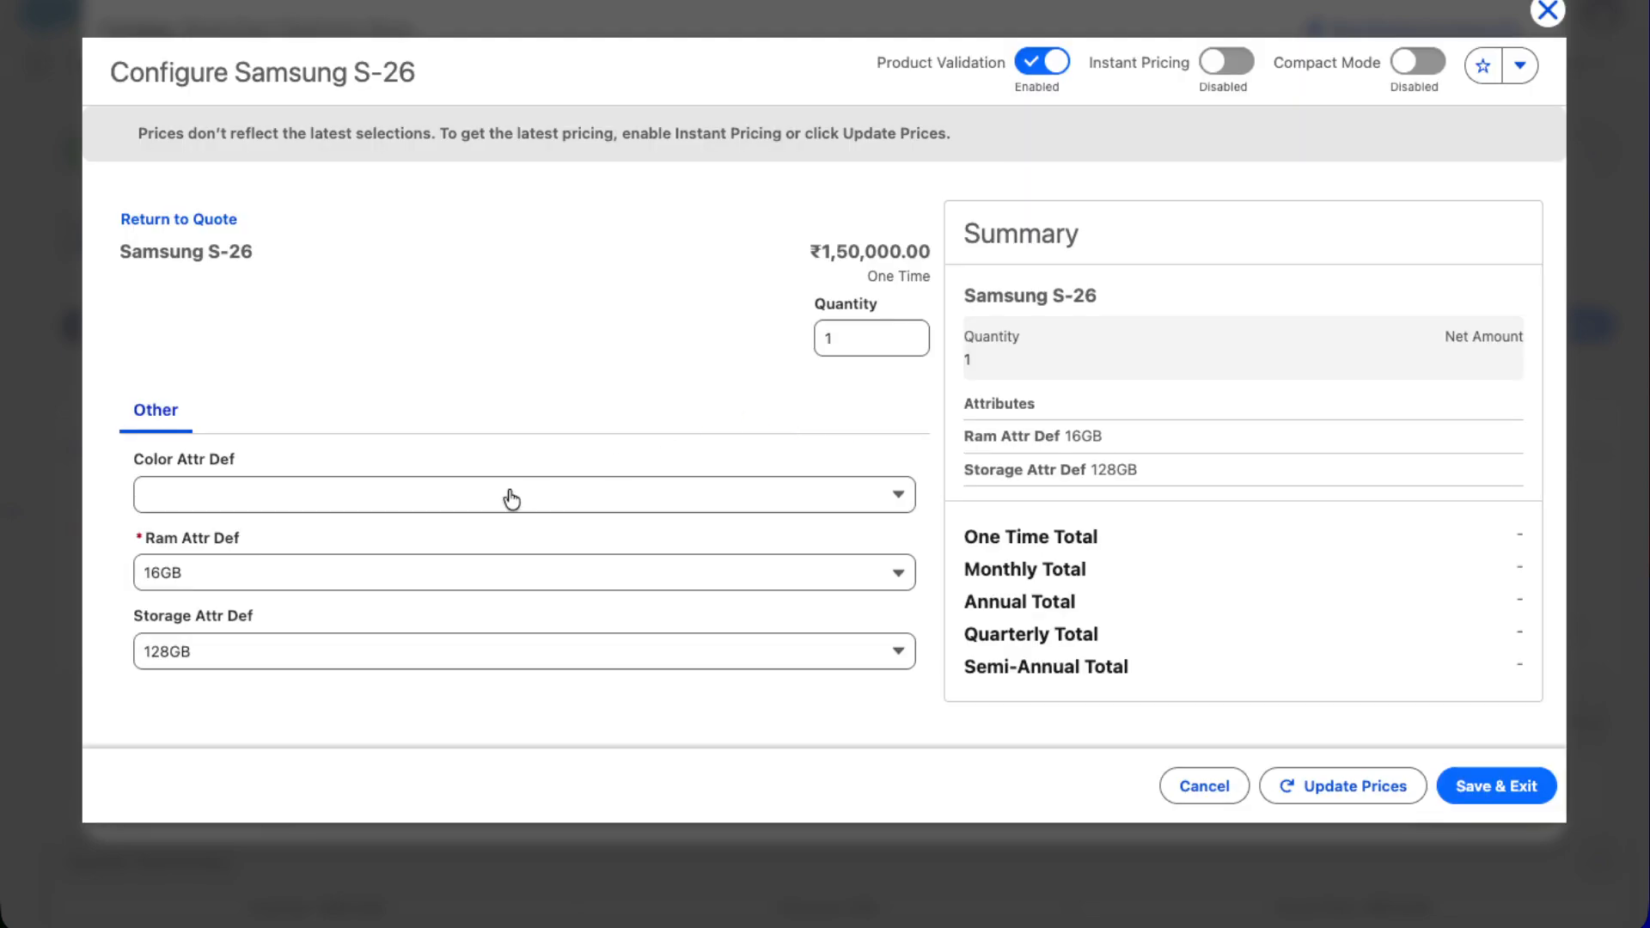
Set Color Attr Def to Black, enable Instant Pricing, and try Red and Grey to retest the attribute-based prices
left_click(435, 503)
left_click(282, 573)
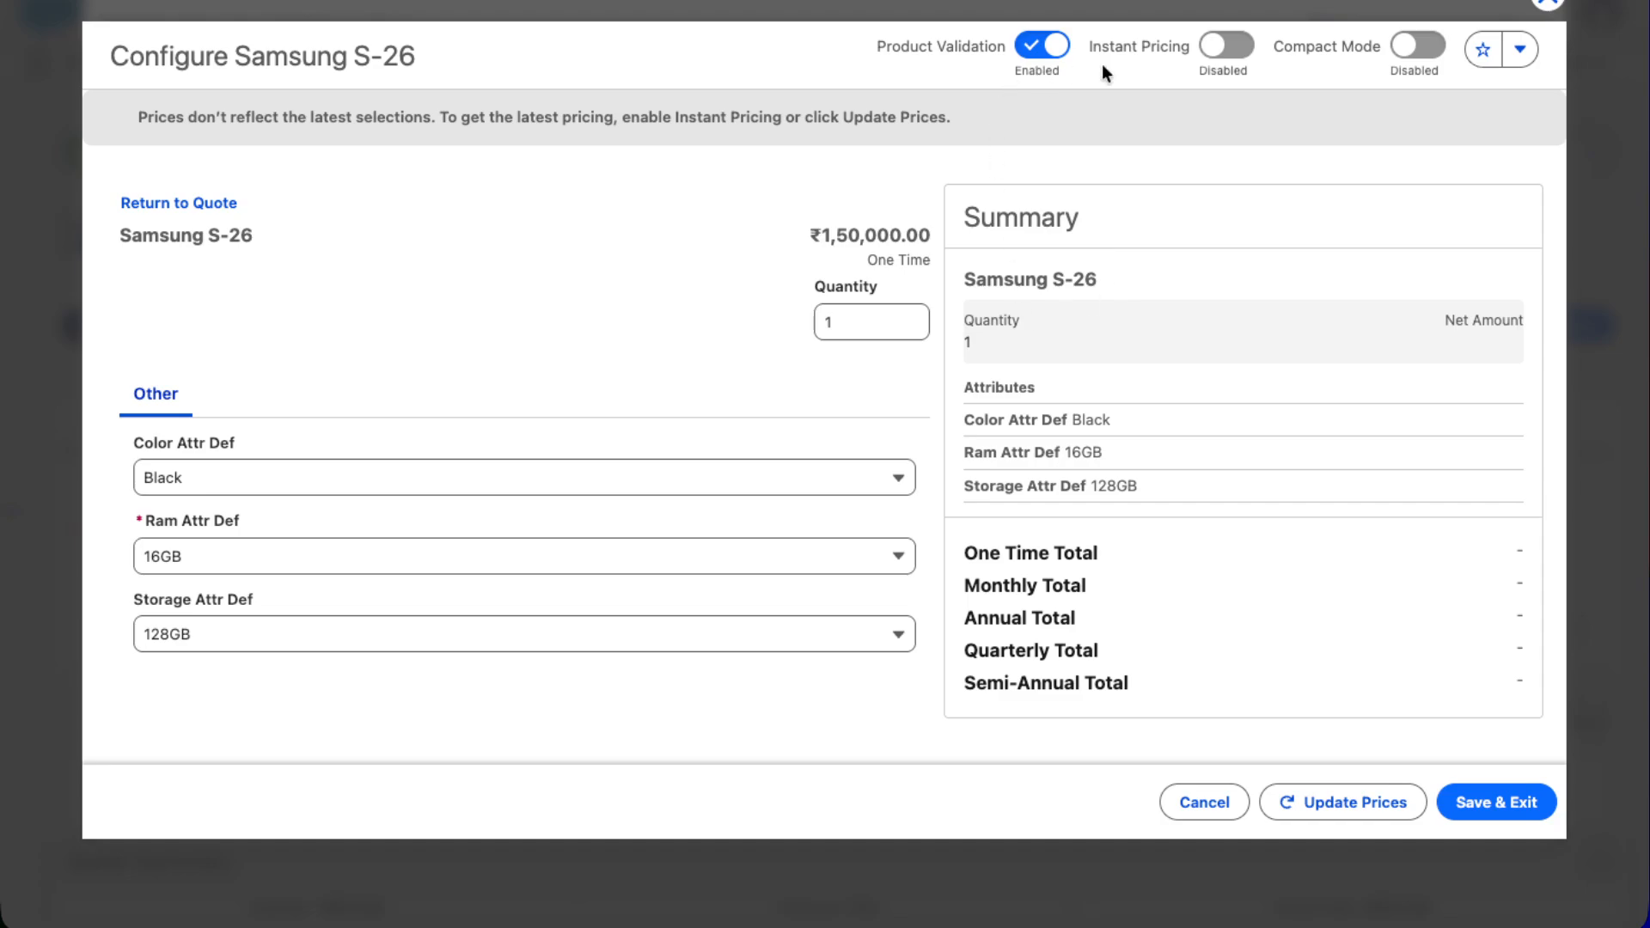
left_click(1226, 45)
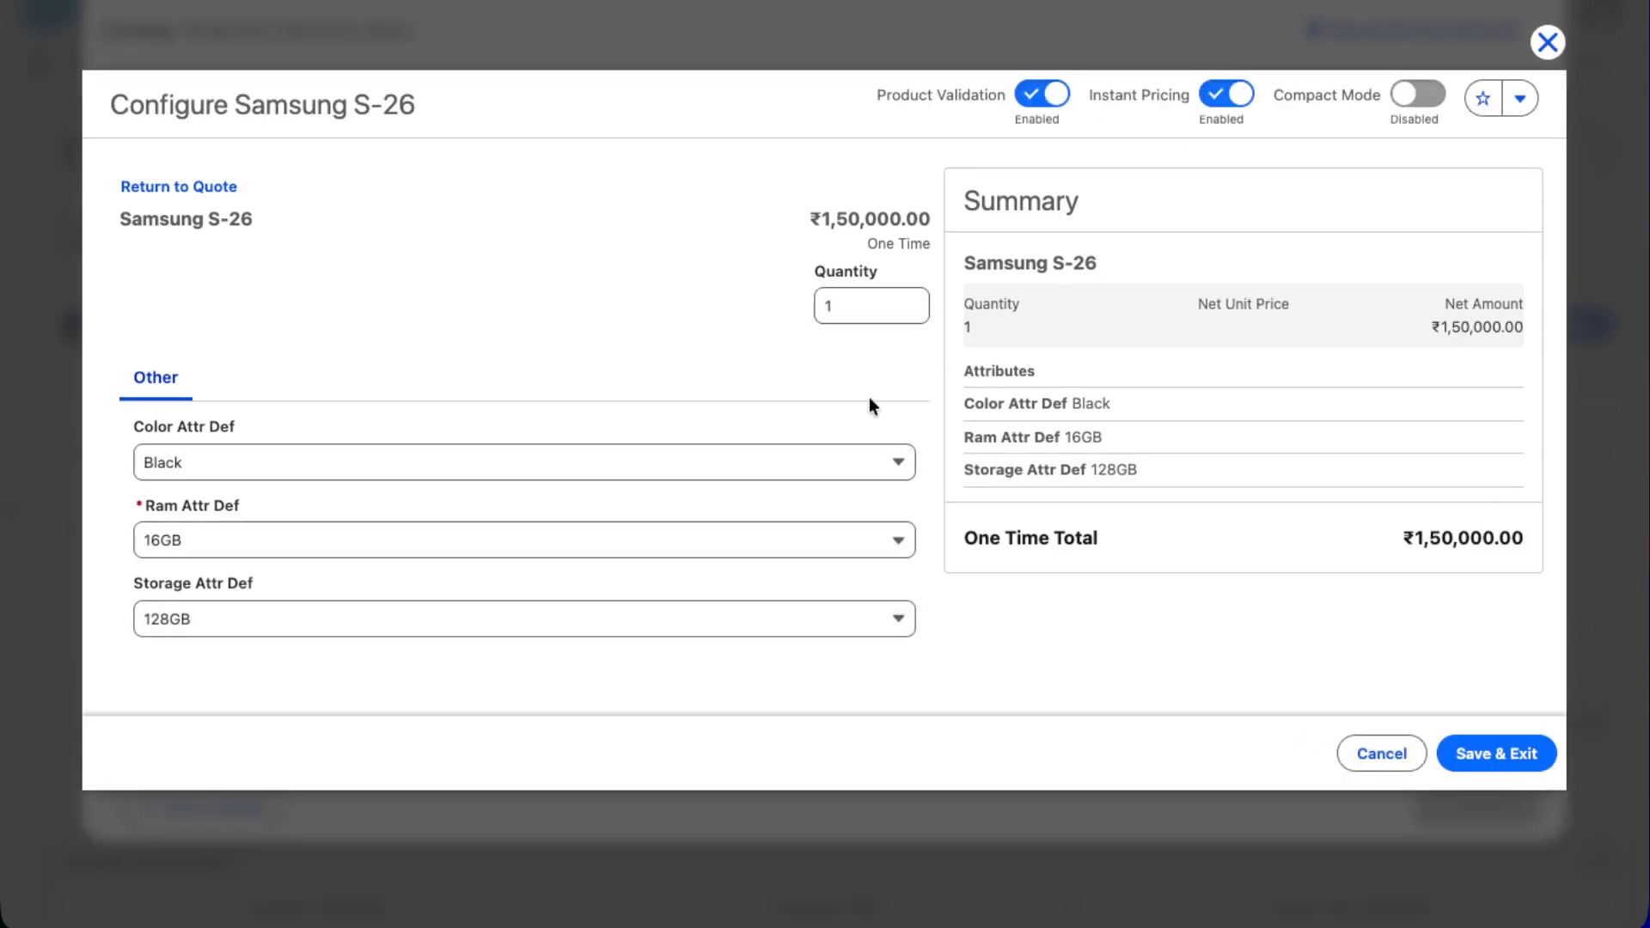
left_click(294, 468)
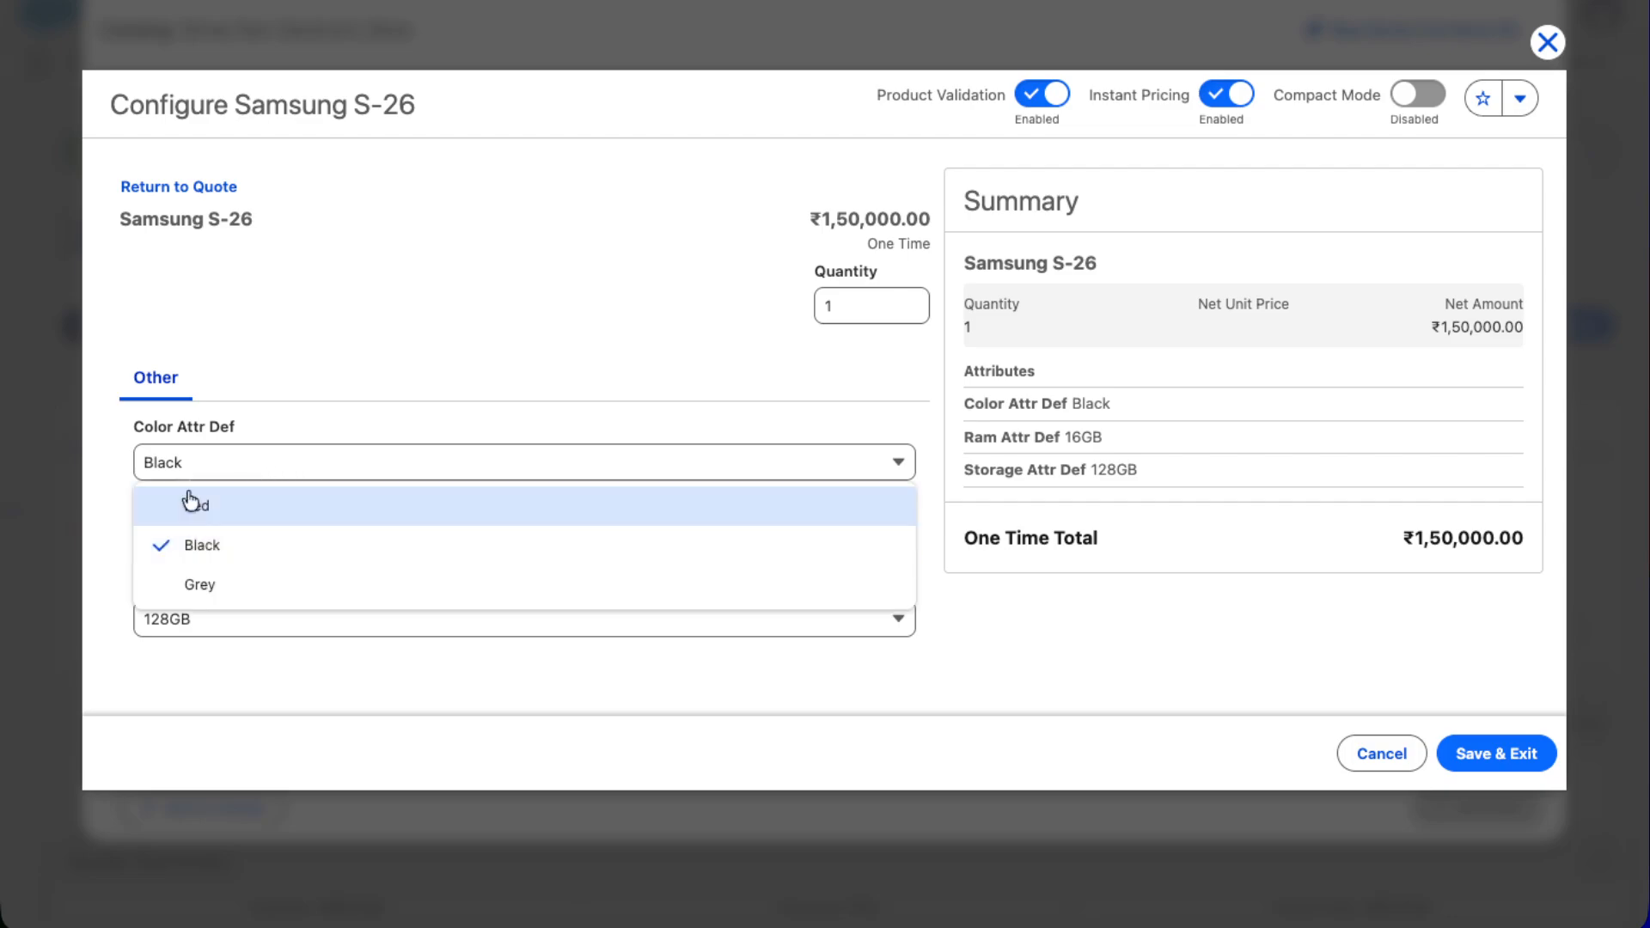
left_click(196, 509)
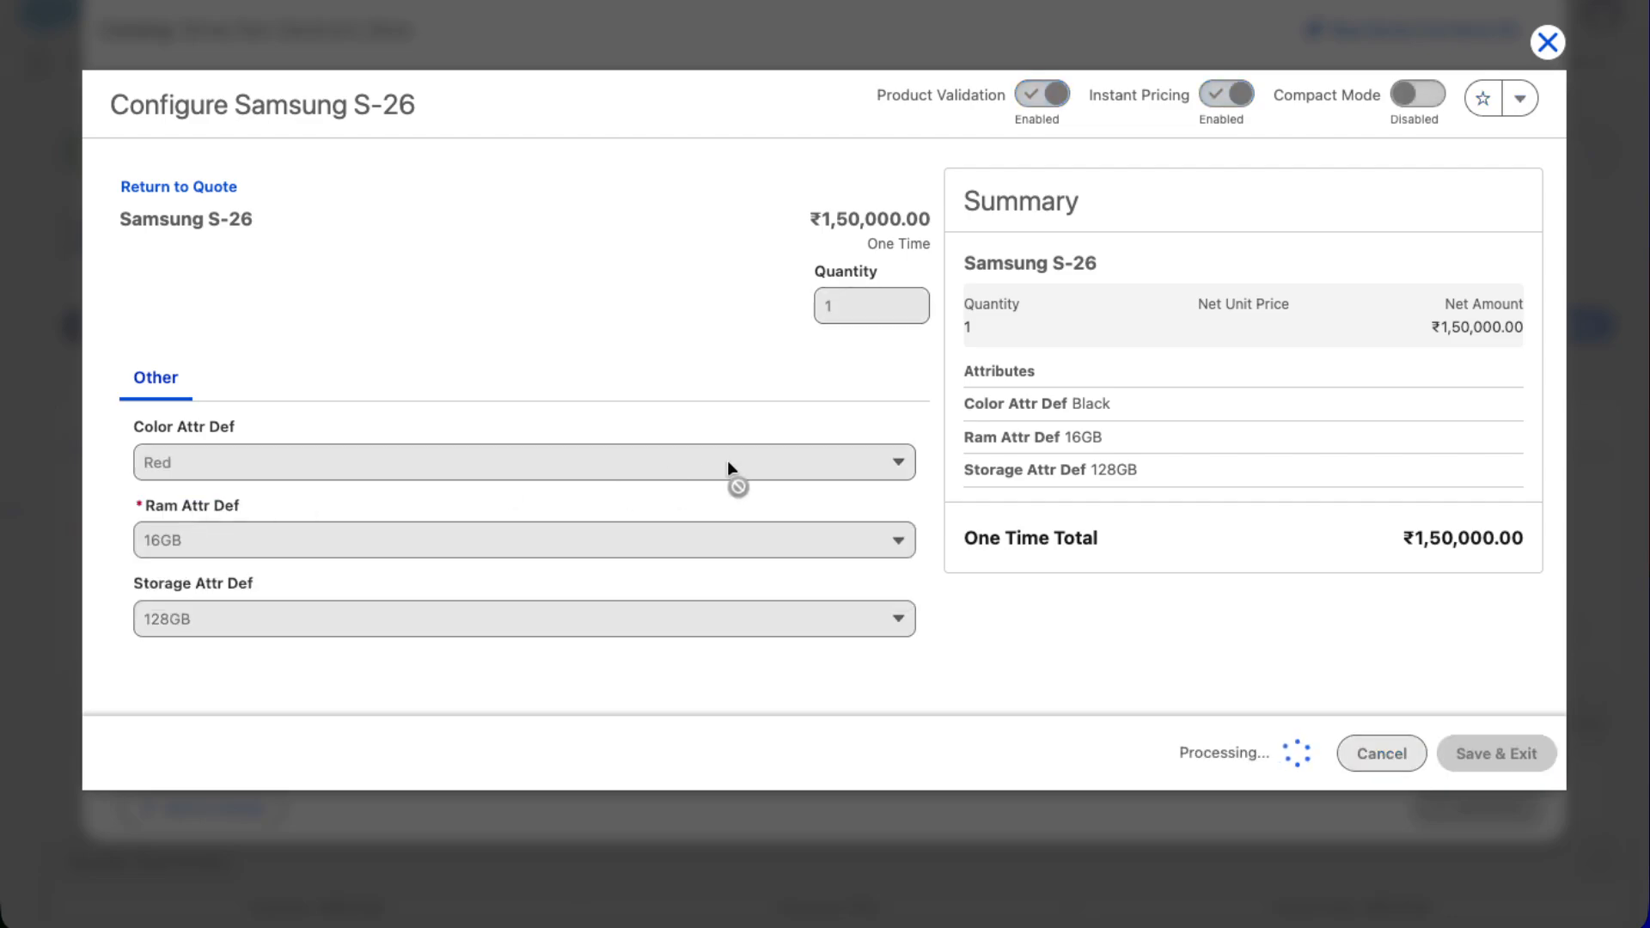
left_click(721, 468)
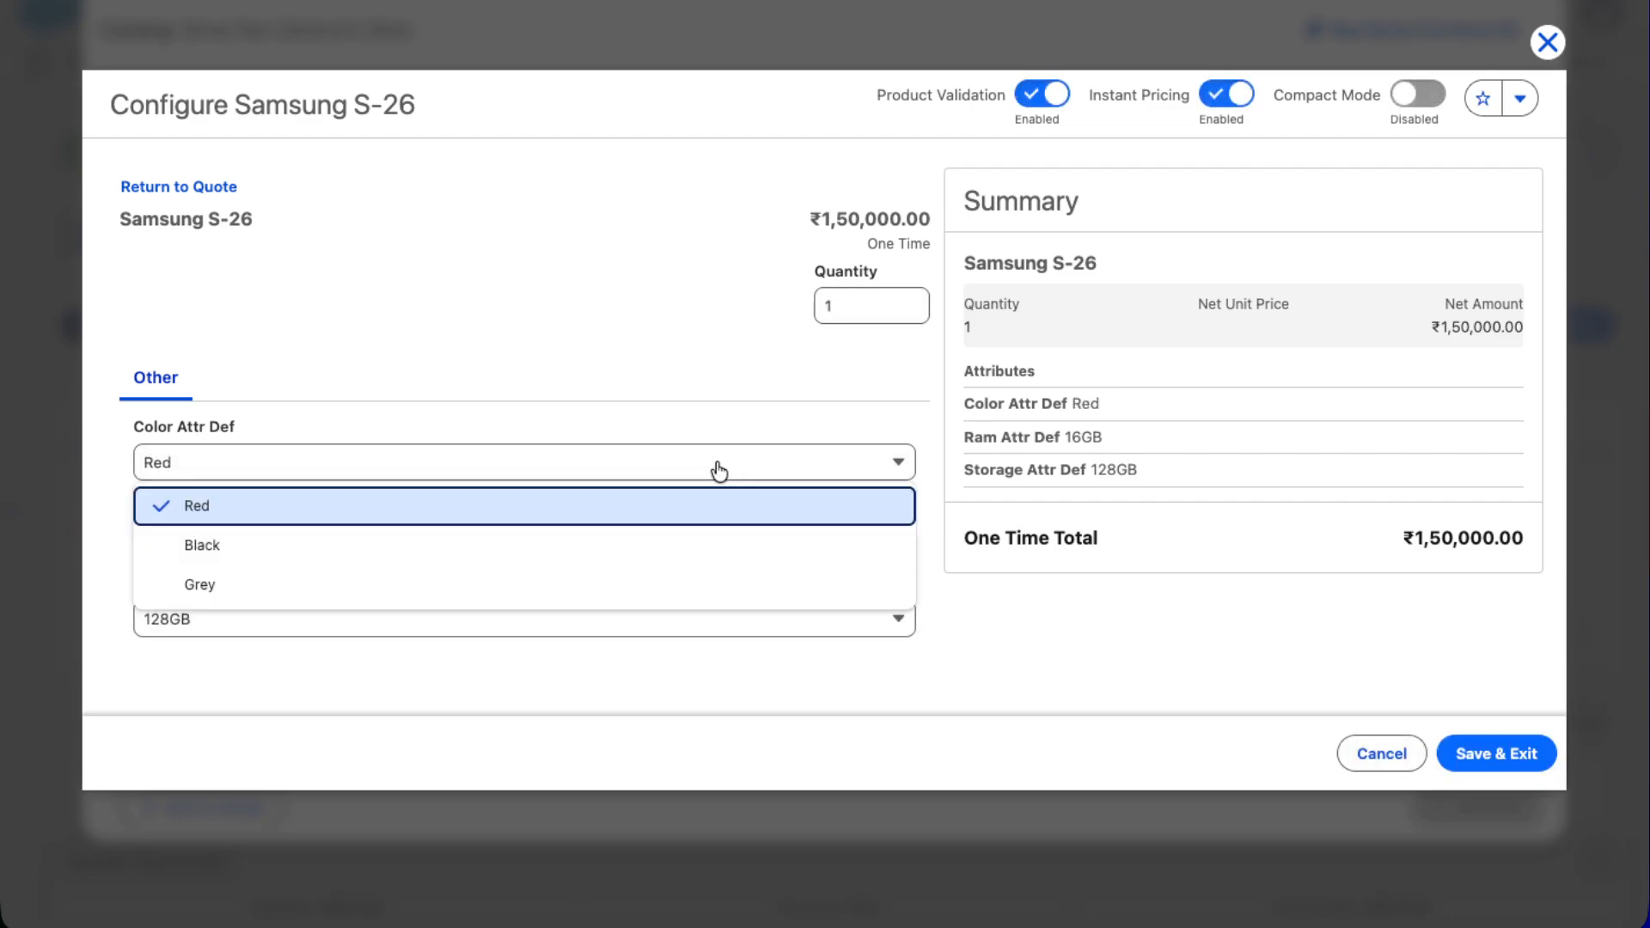
left_click(326, 573)
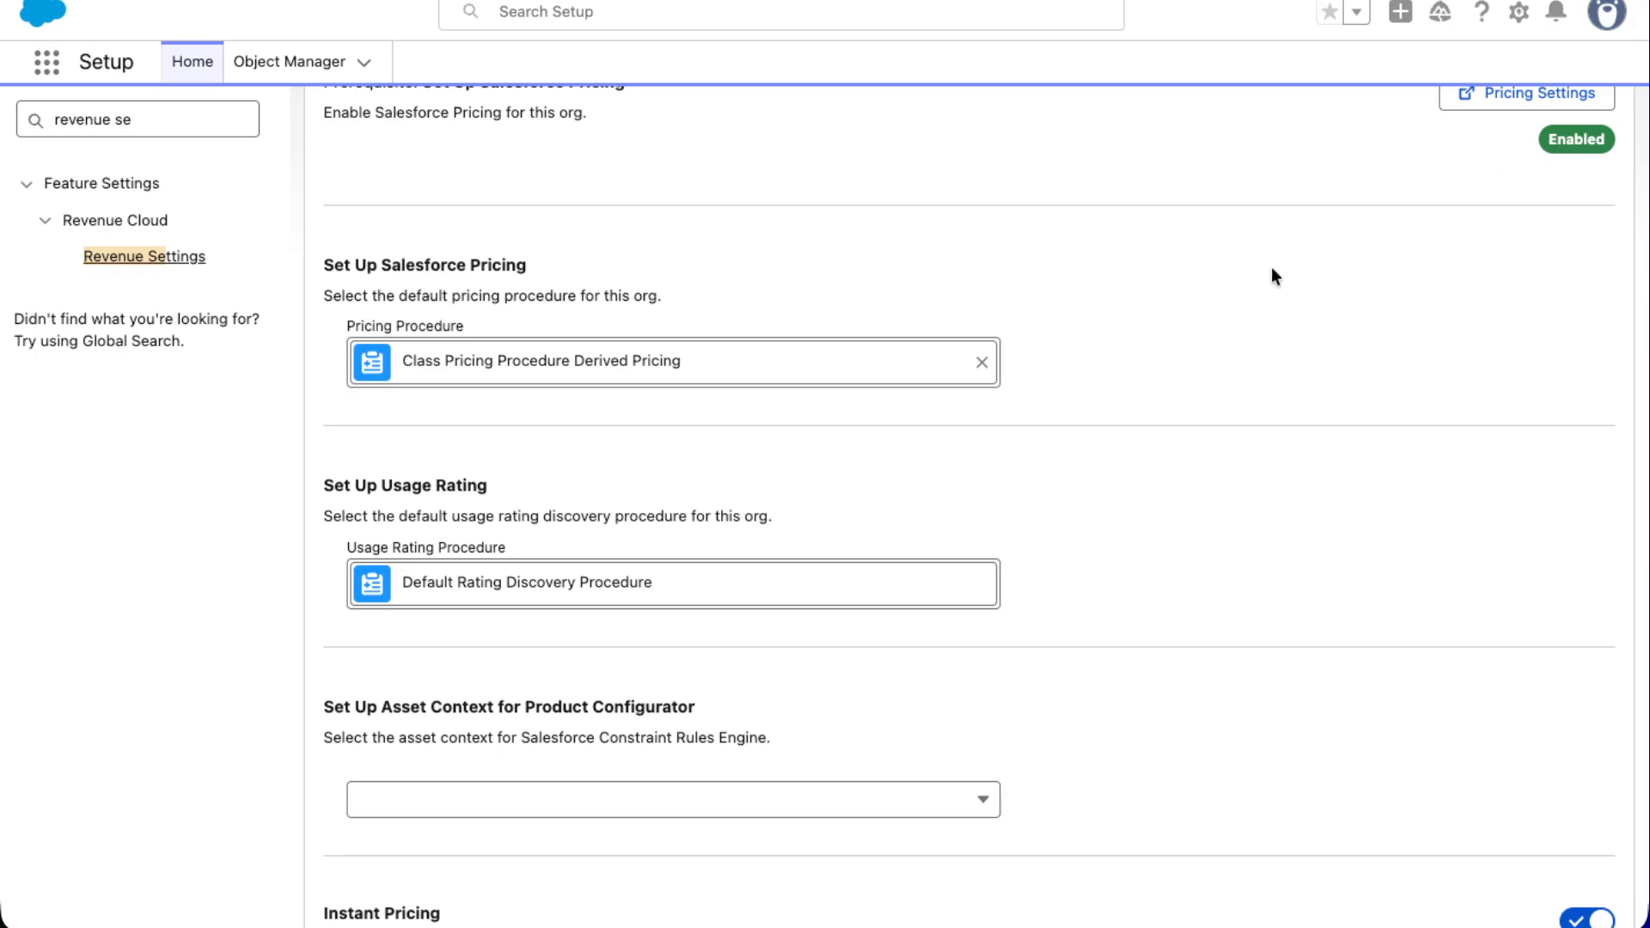
Replace the default pricing procedure under Set Up Salesforce Pricing in Revenue Settings with My Attribute Based PP
scroll(937, 280, "up", 15)
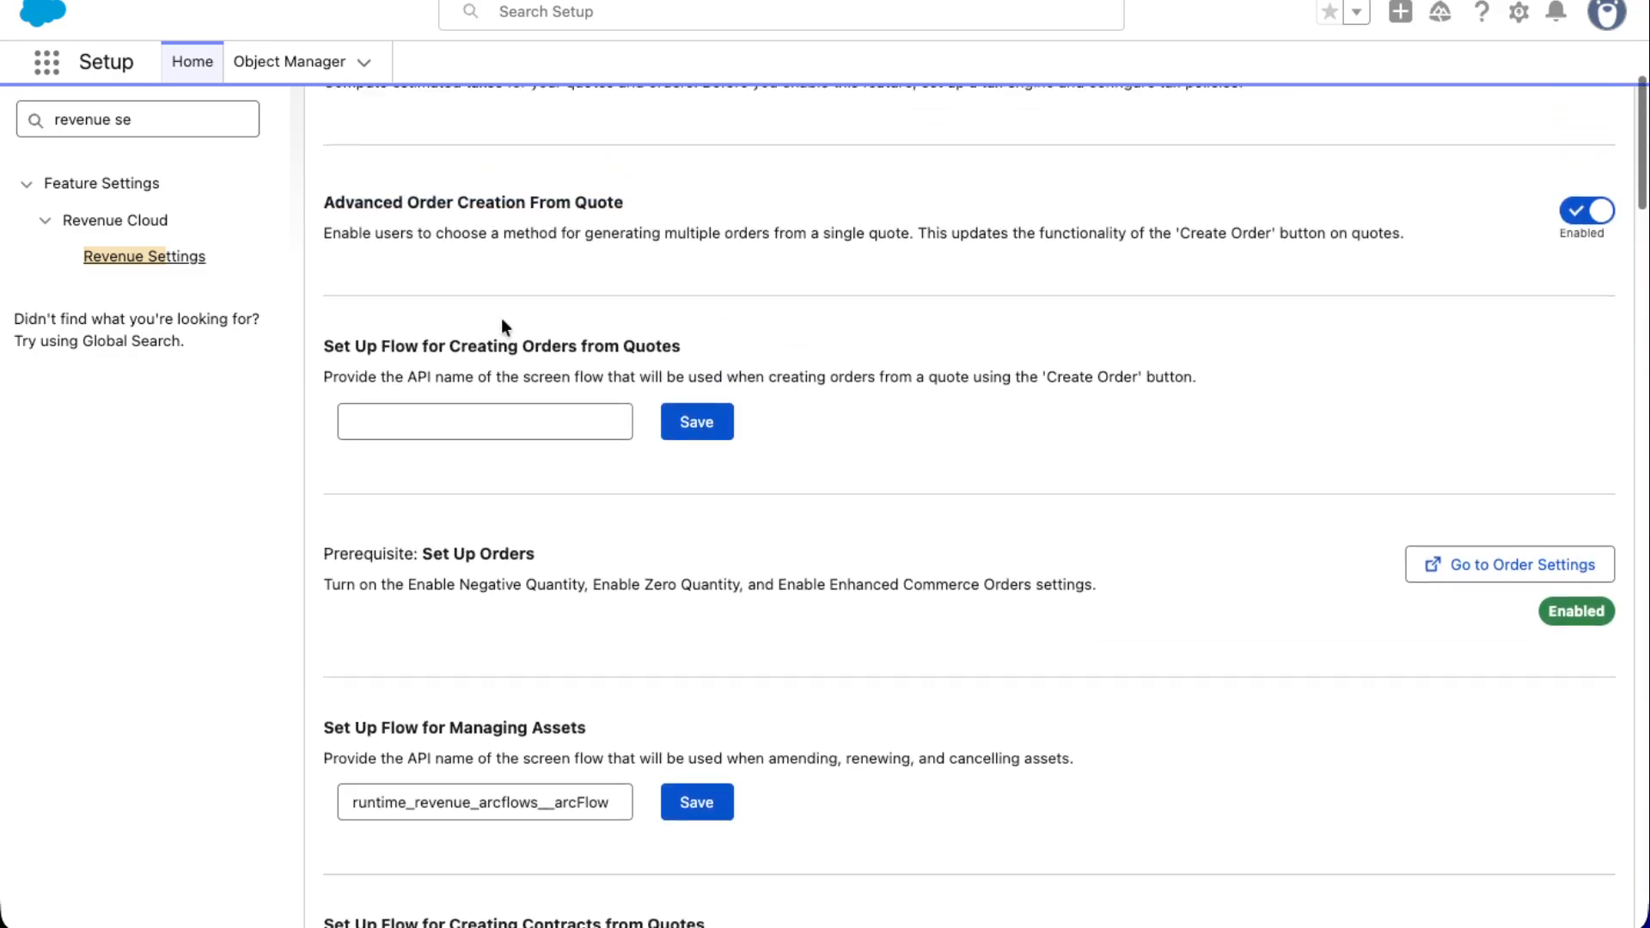
scroll(1056, 281, "down", 12)
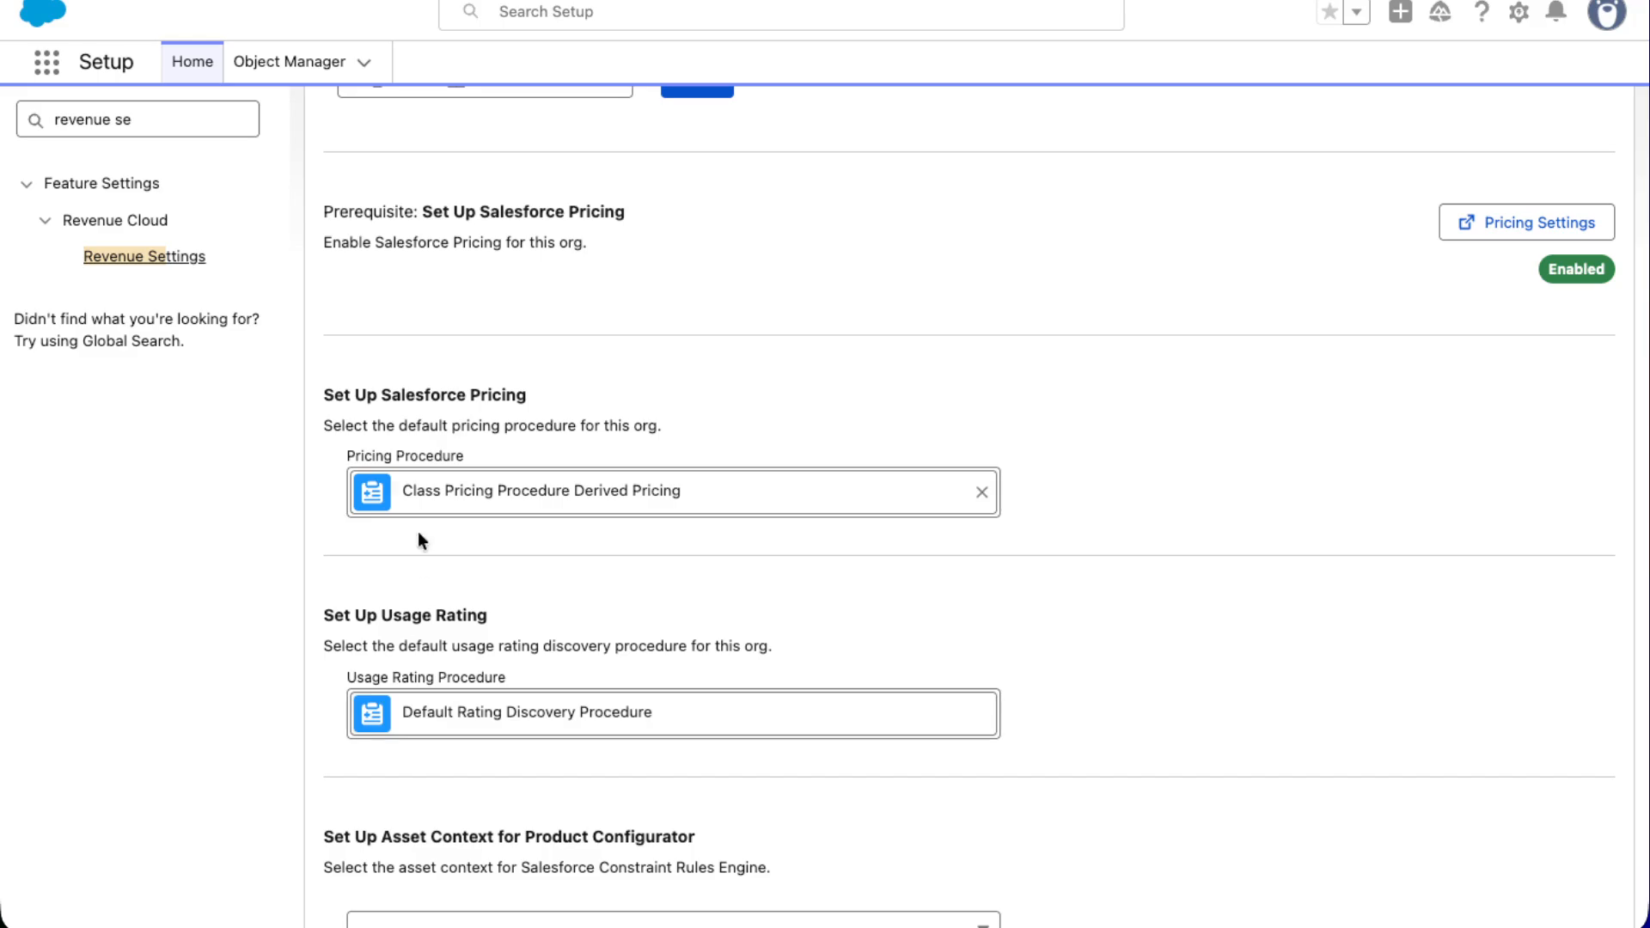
left_click_drag(324, 394, 520, 394)
left_click(983, 497)
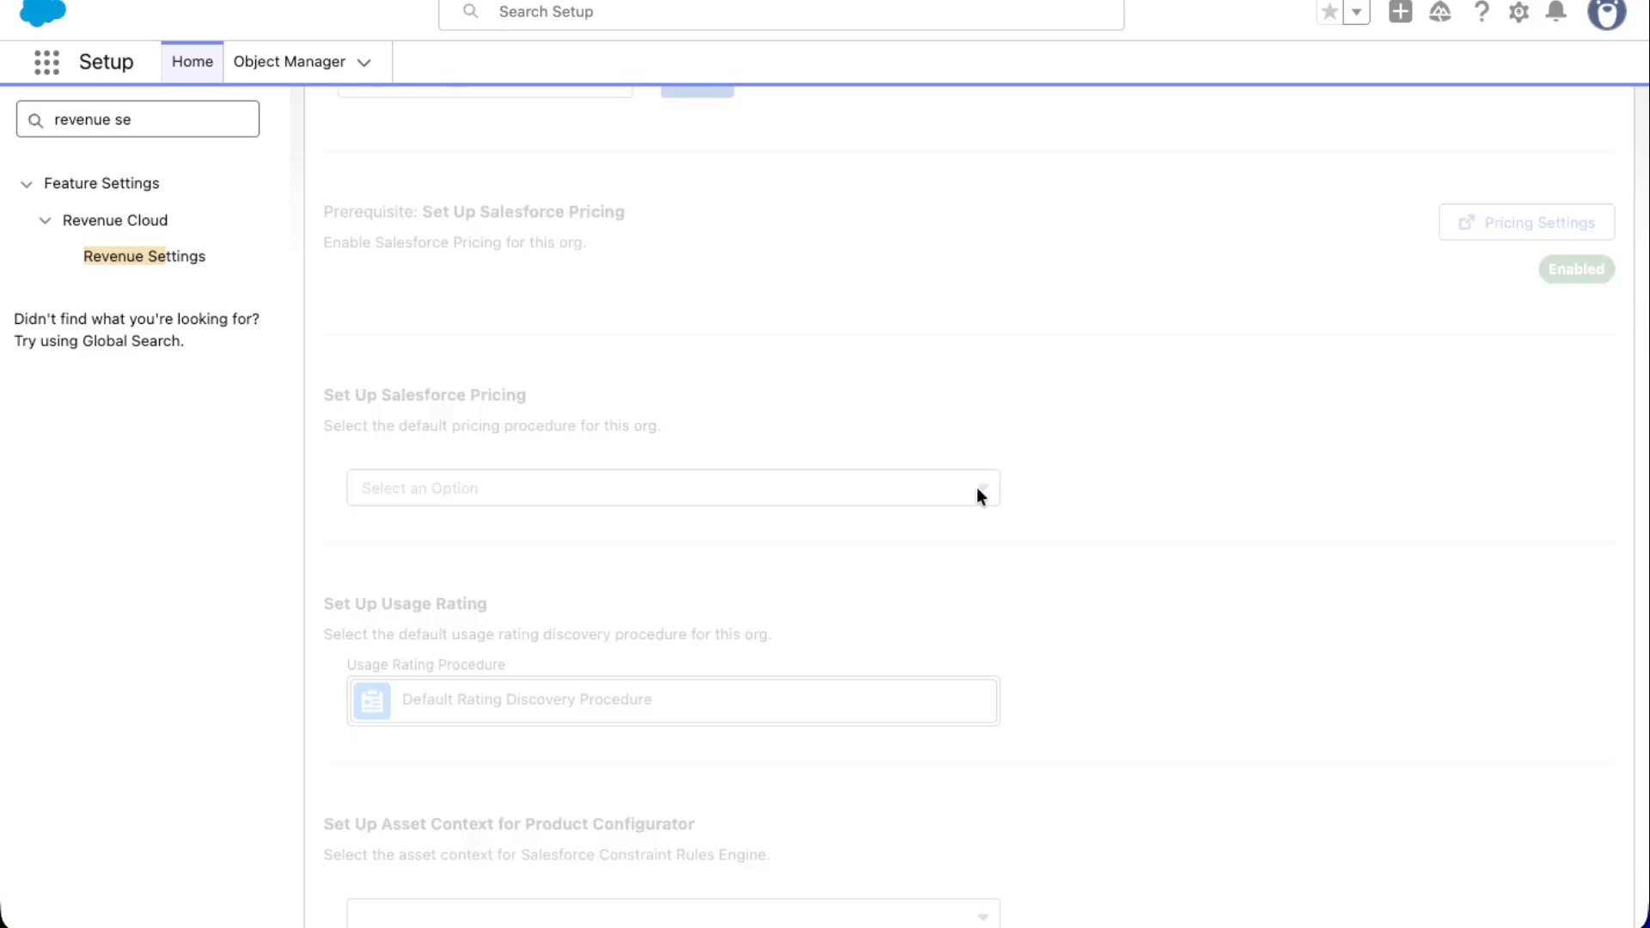
left_click(515, 490)
scroll(553, 687, "down", 5)
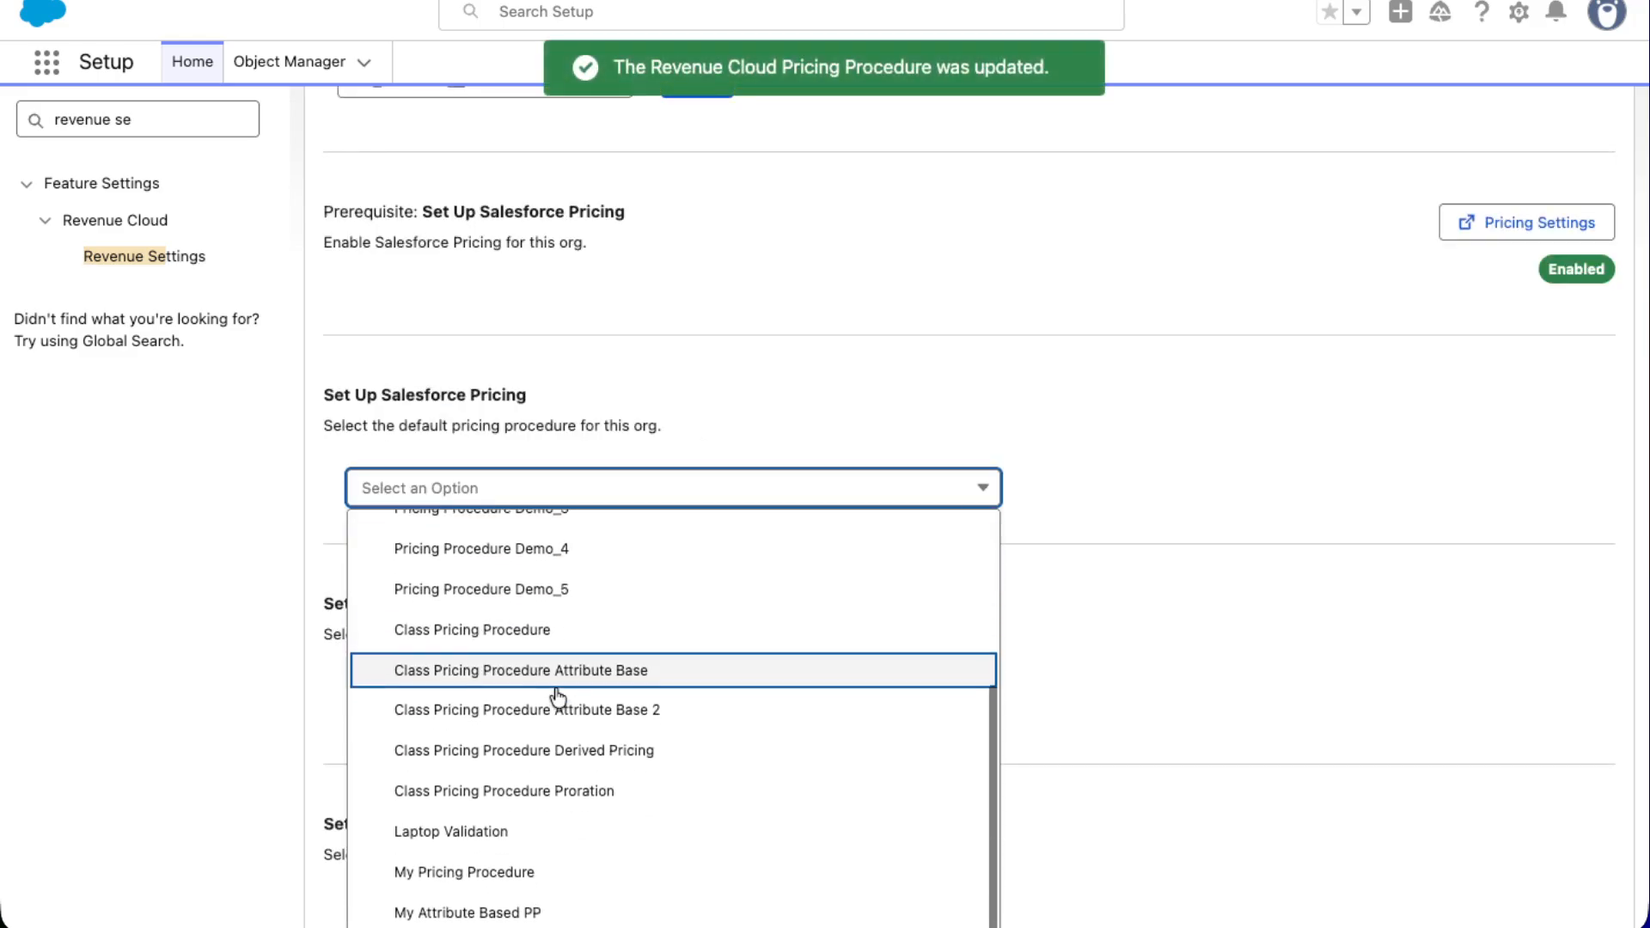
scroll(755, 777, "down", 10)
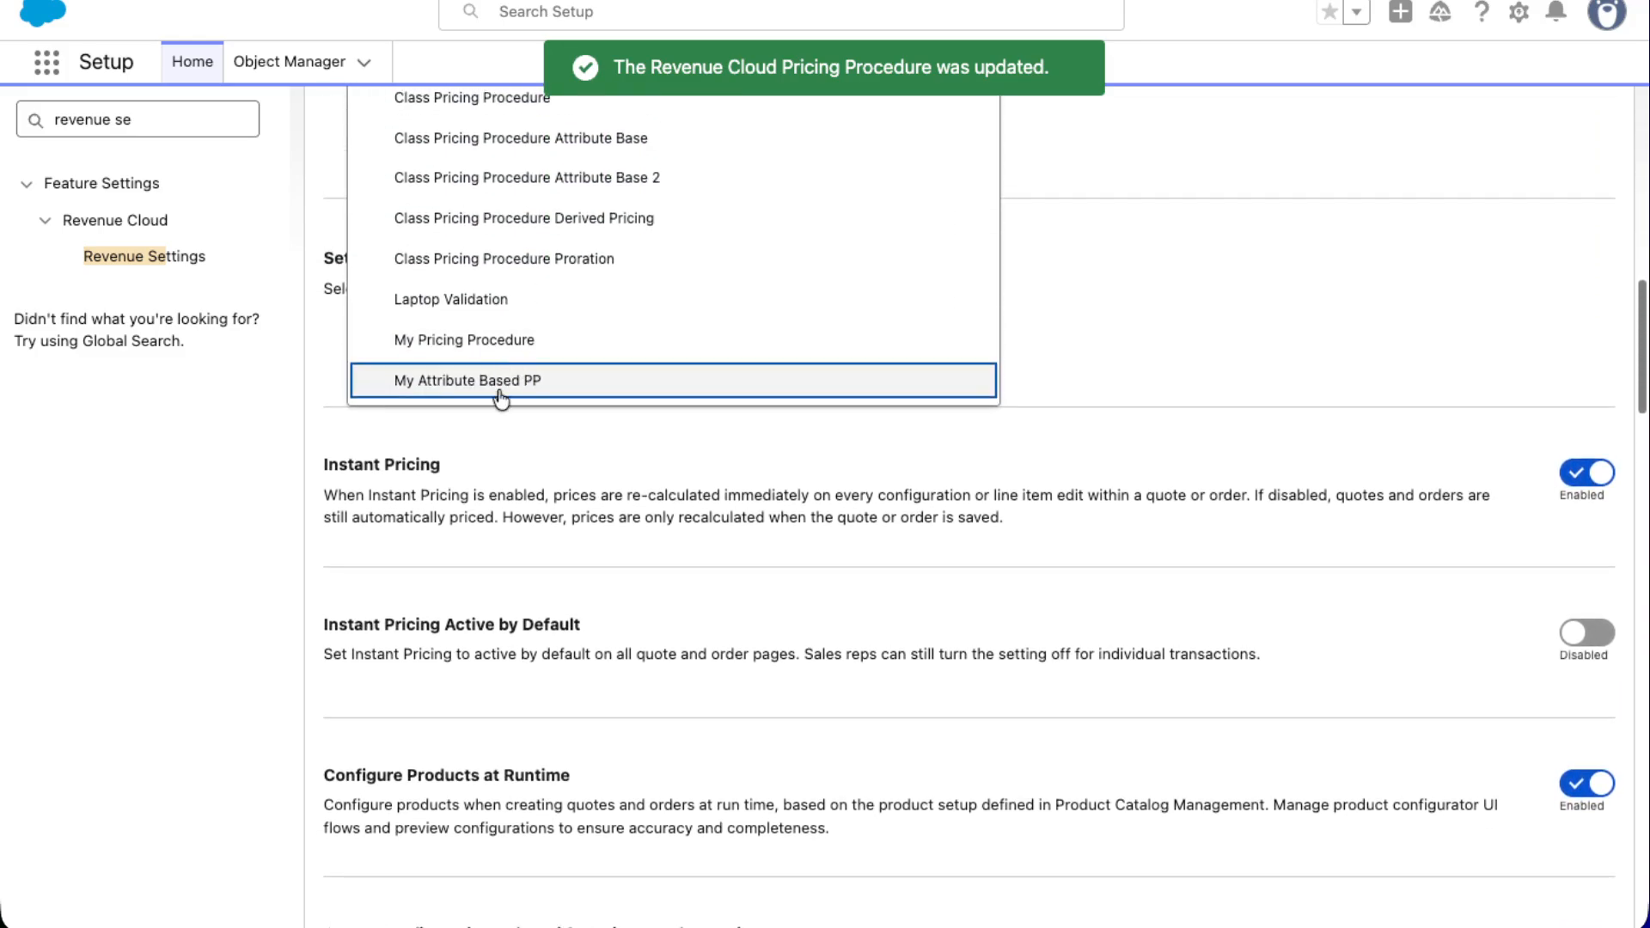
left_click(593, 382)
scroll(534, 394, "up", 10)
scroll(1106, 408, "up", 4)
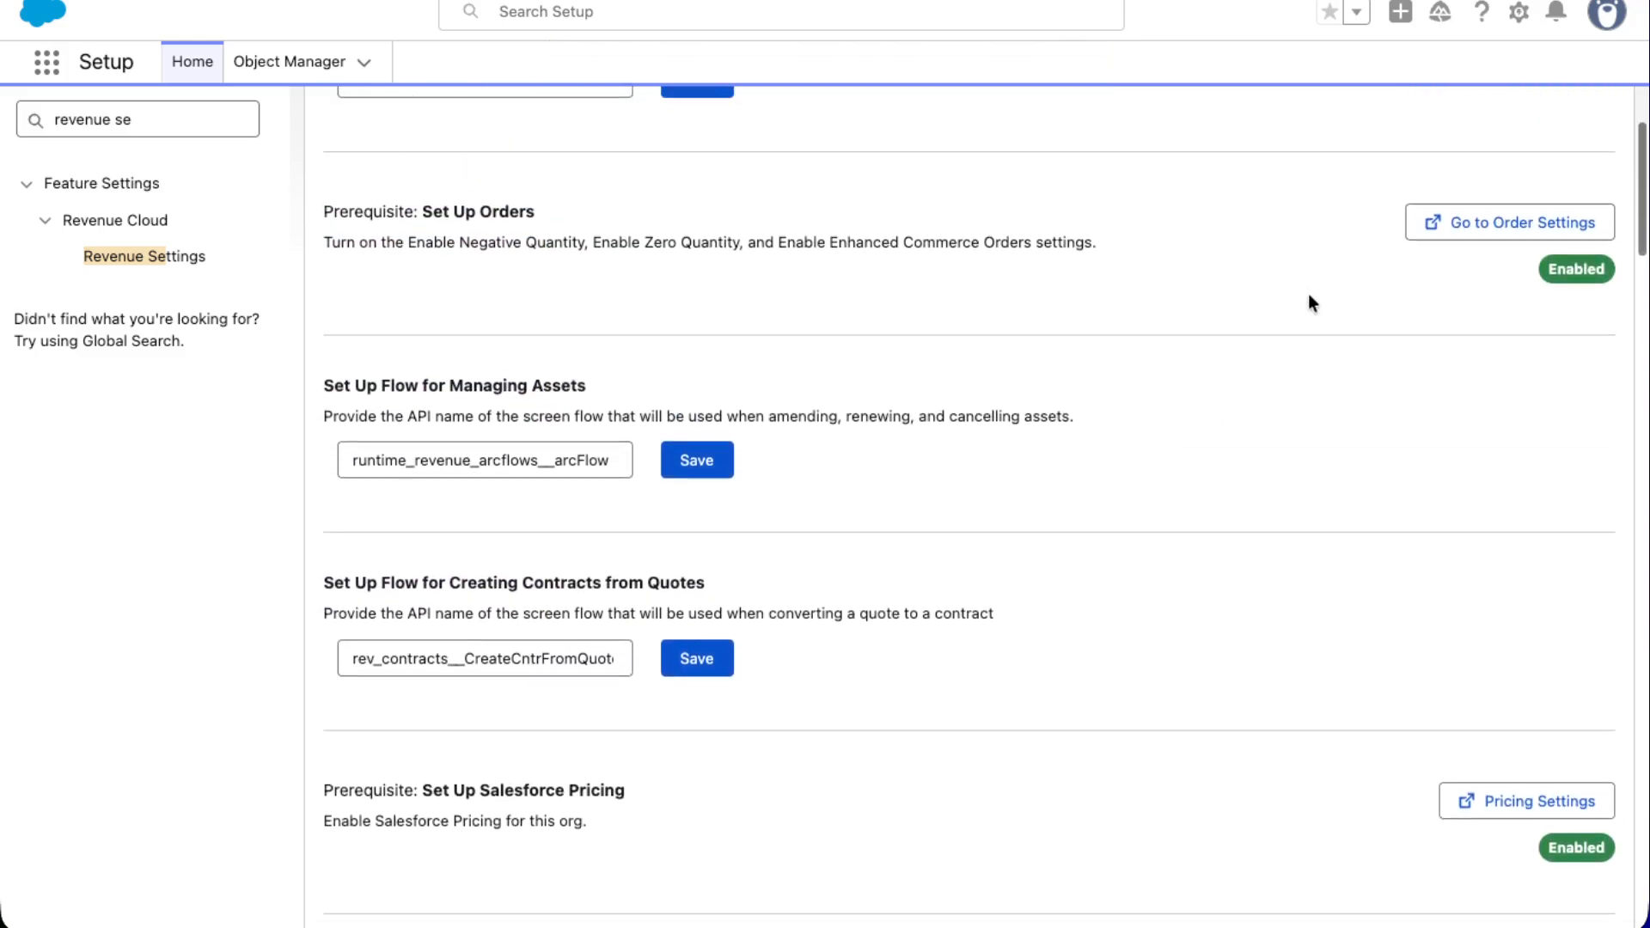
scroll(1370, 438, "down", 2)
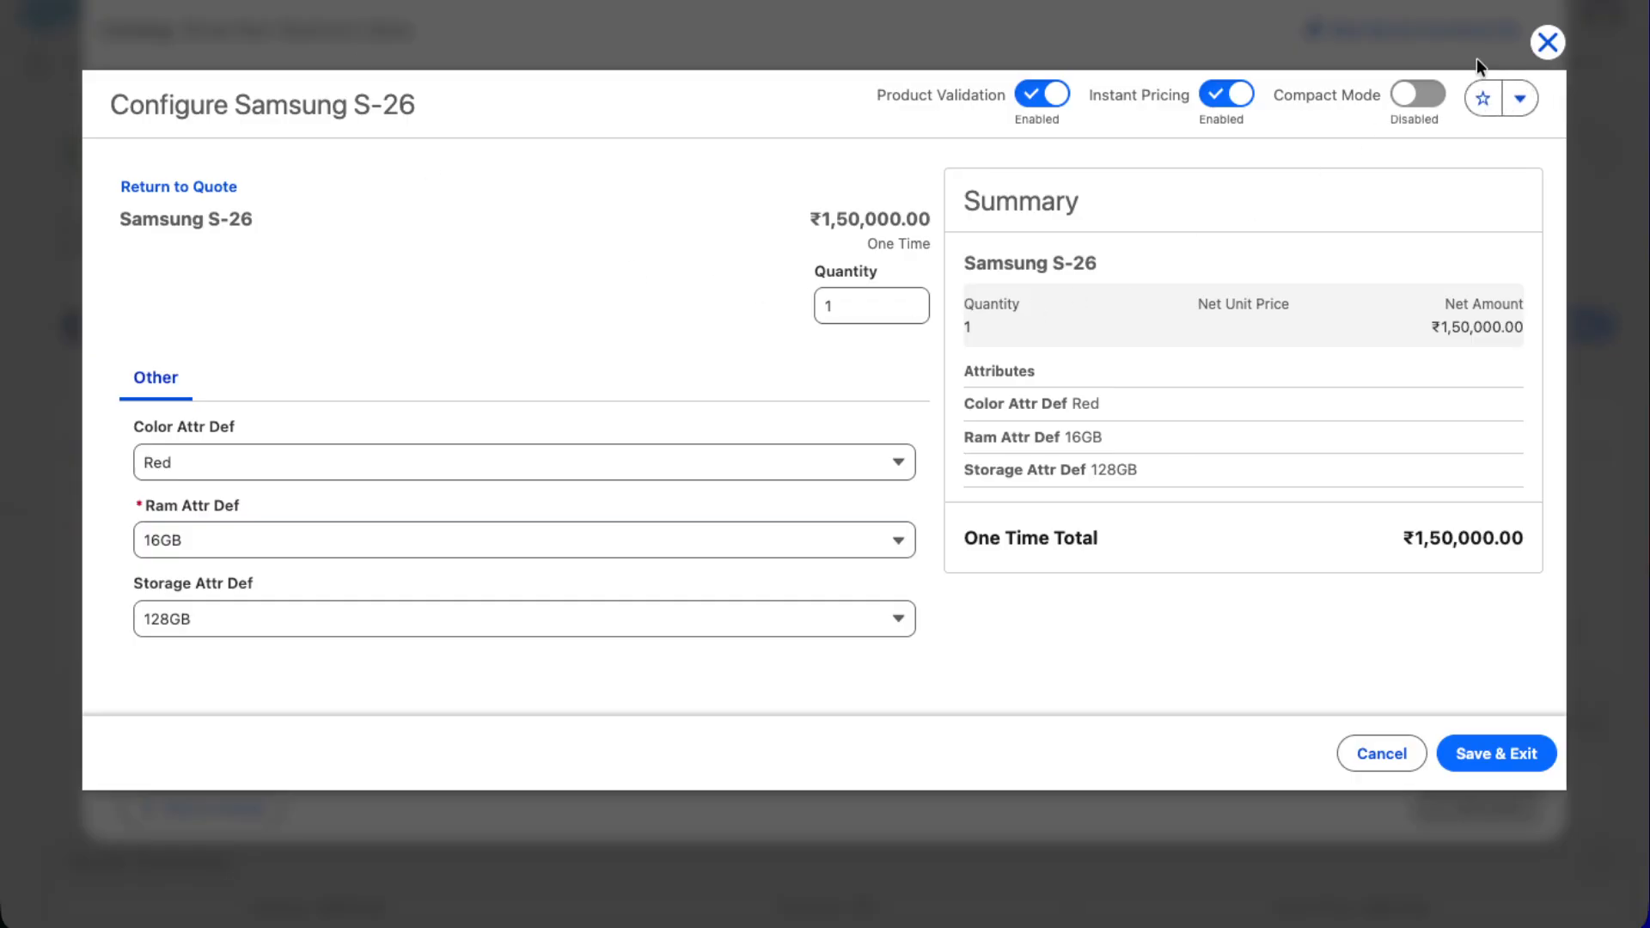
Close the old Samsung S-26 configuration, browse catalogs from SR Mobile Quote, and reopen Samsung S-26's configuration from Shree Ram Electronic Store
left_click(1547, 41)
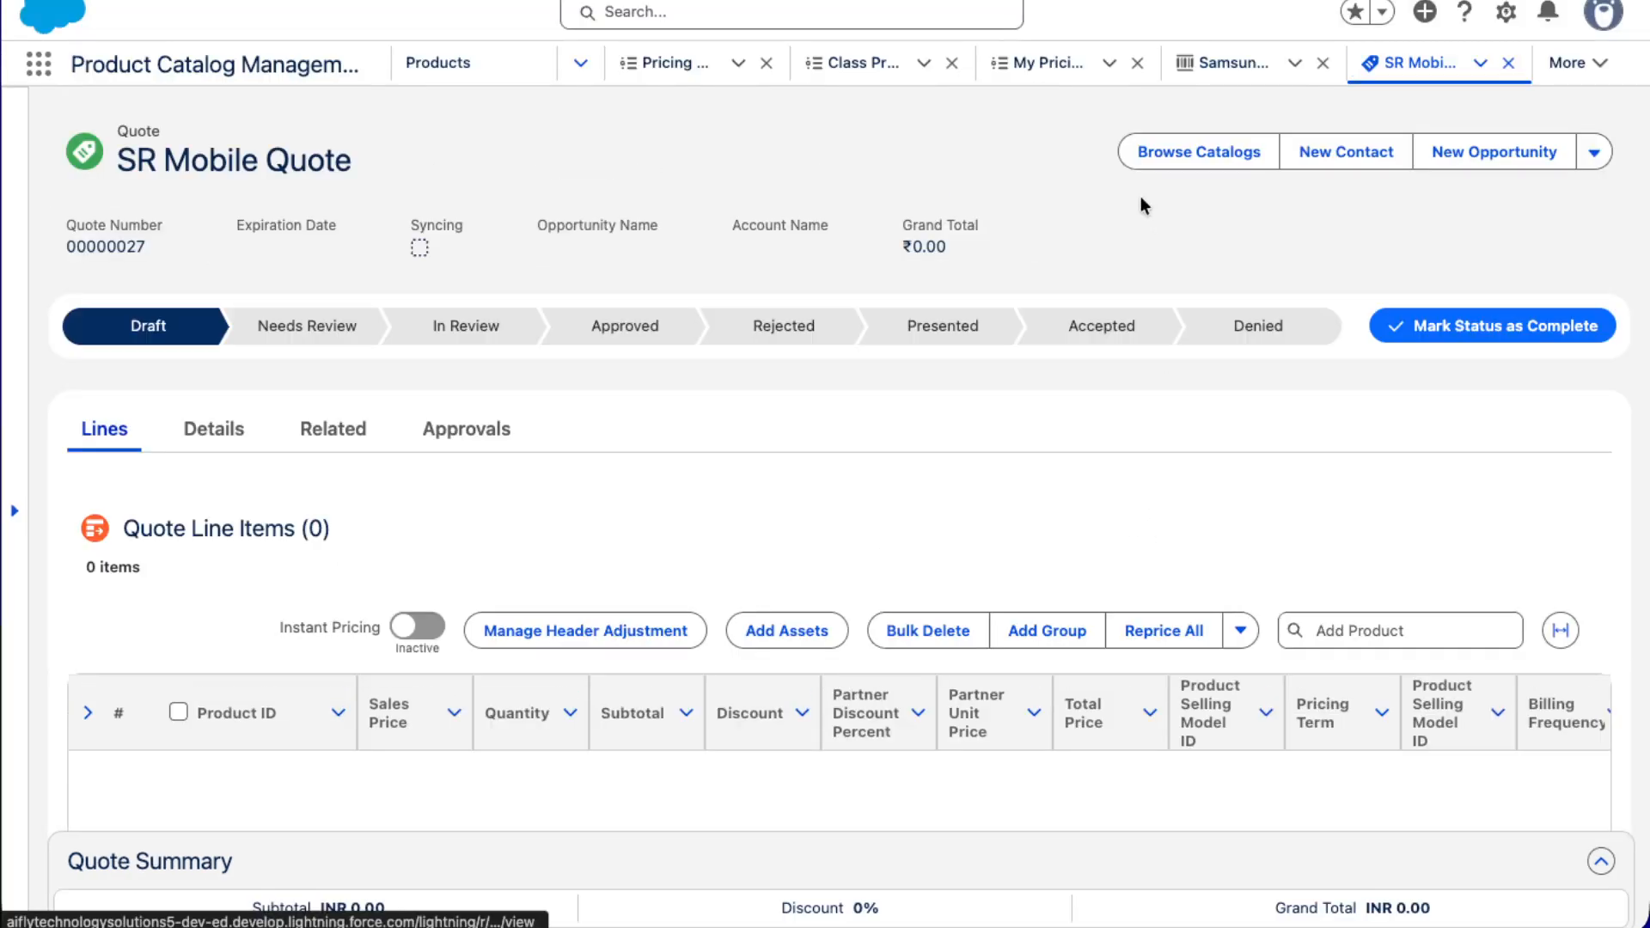
left_click(1160, 144)
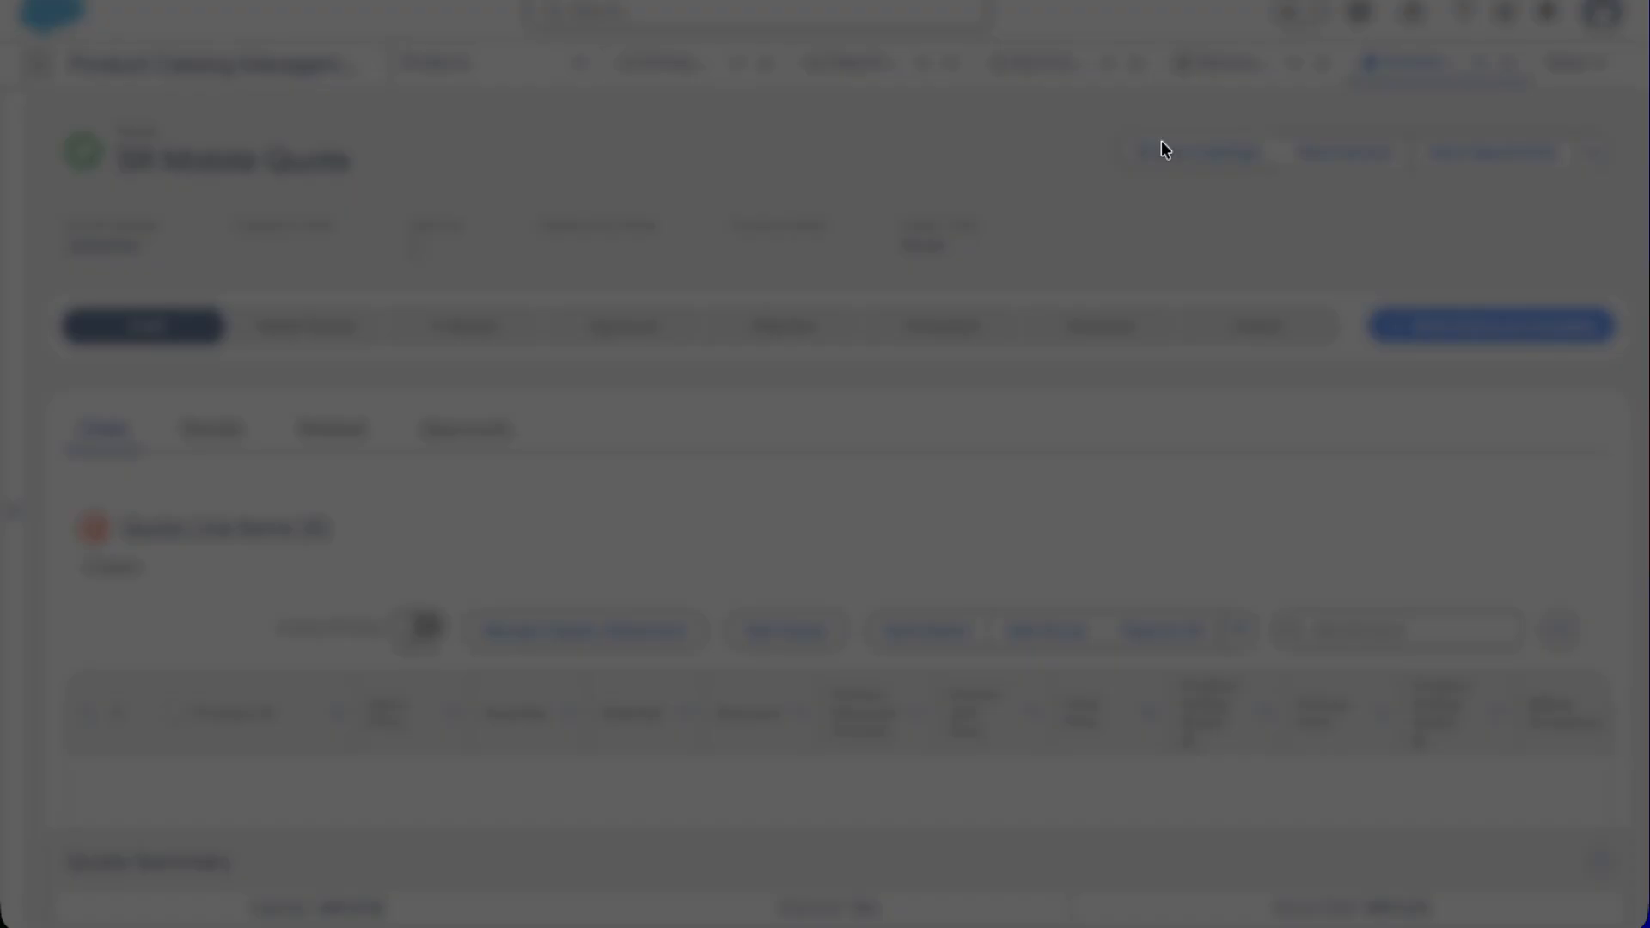
left_click(121, 475)
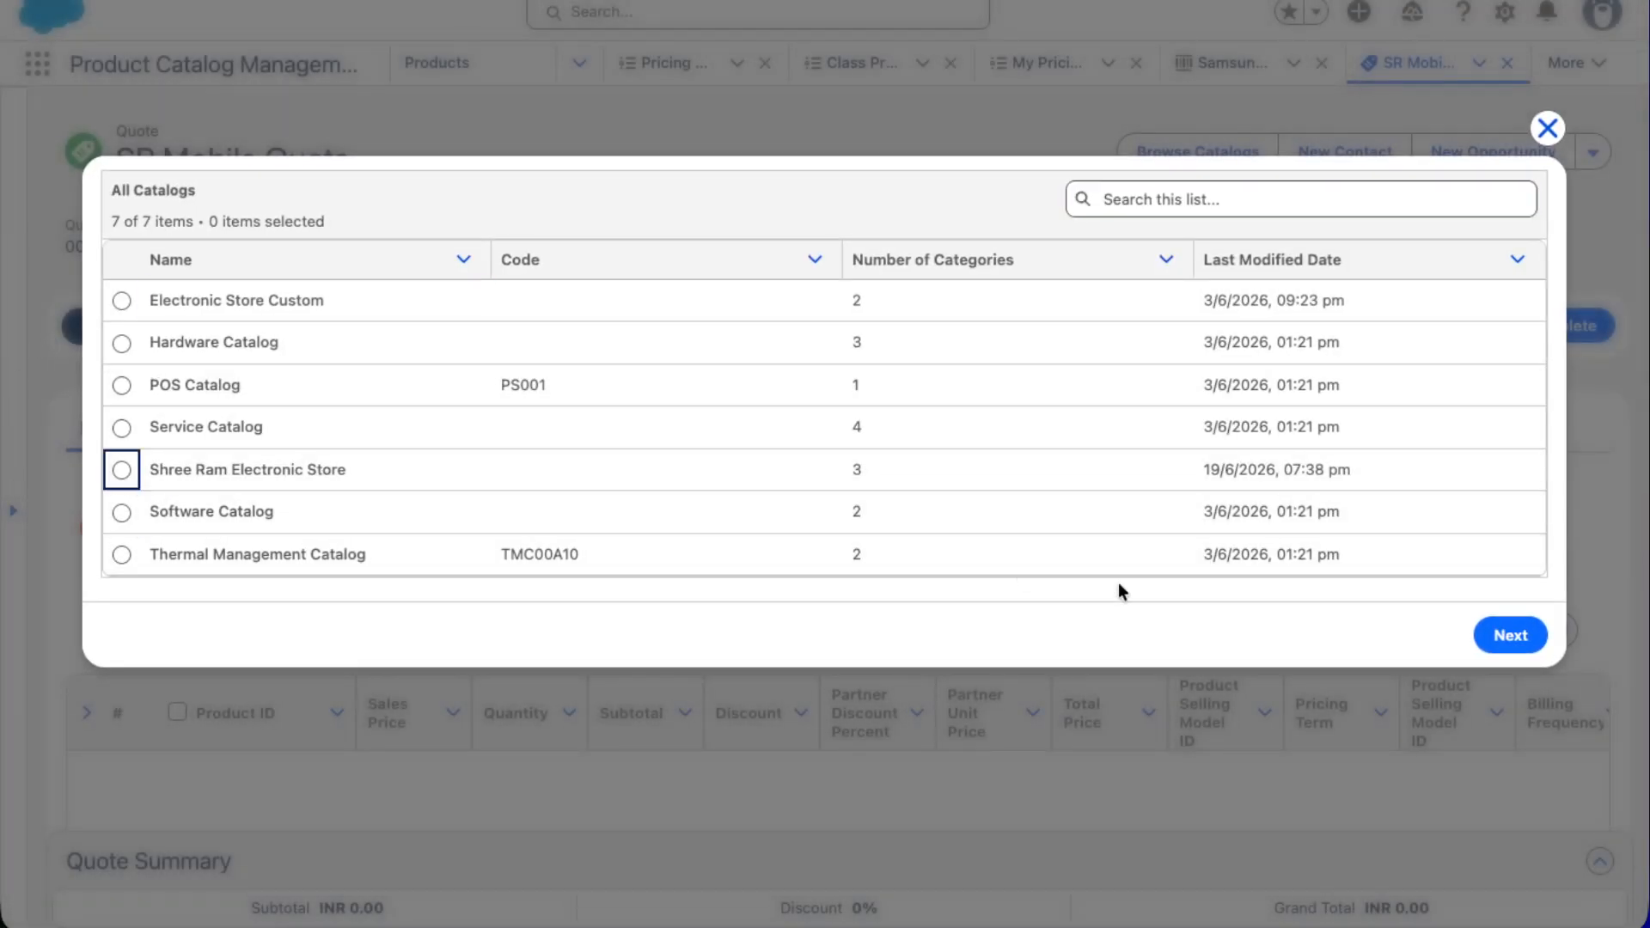
left_click(122, 469)
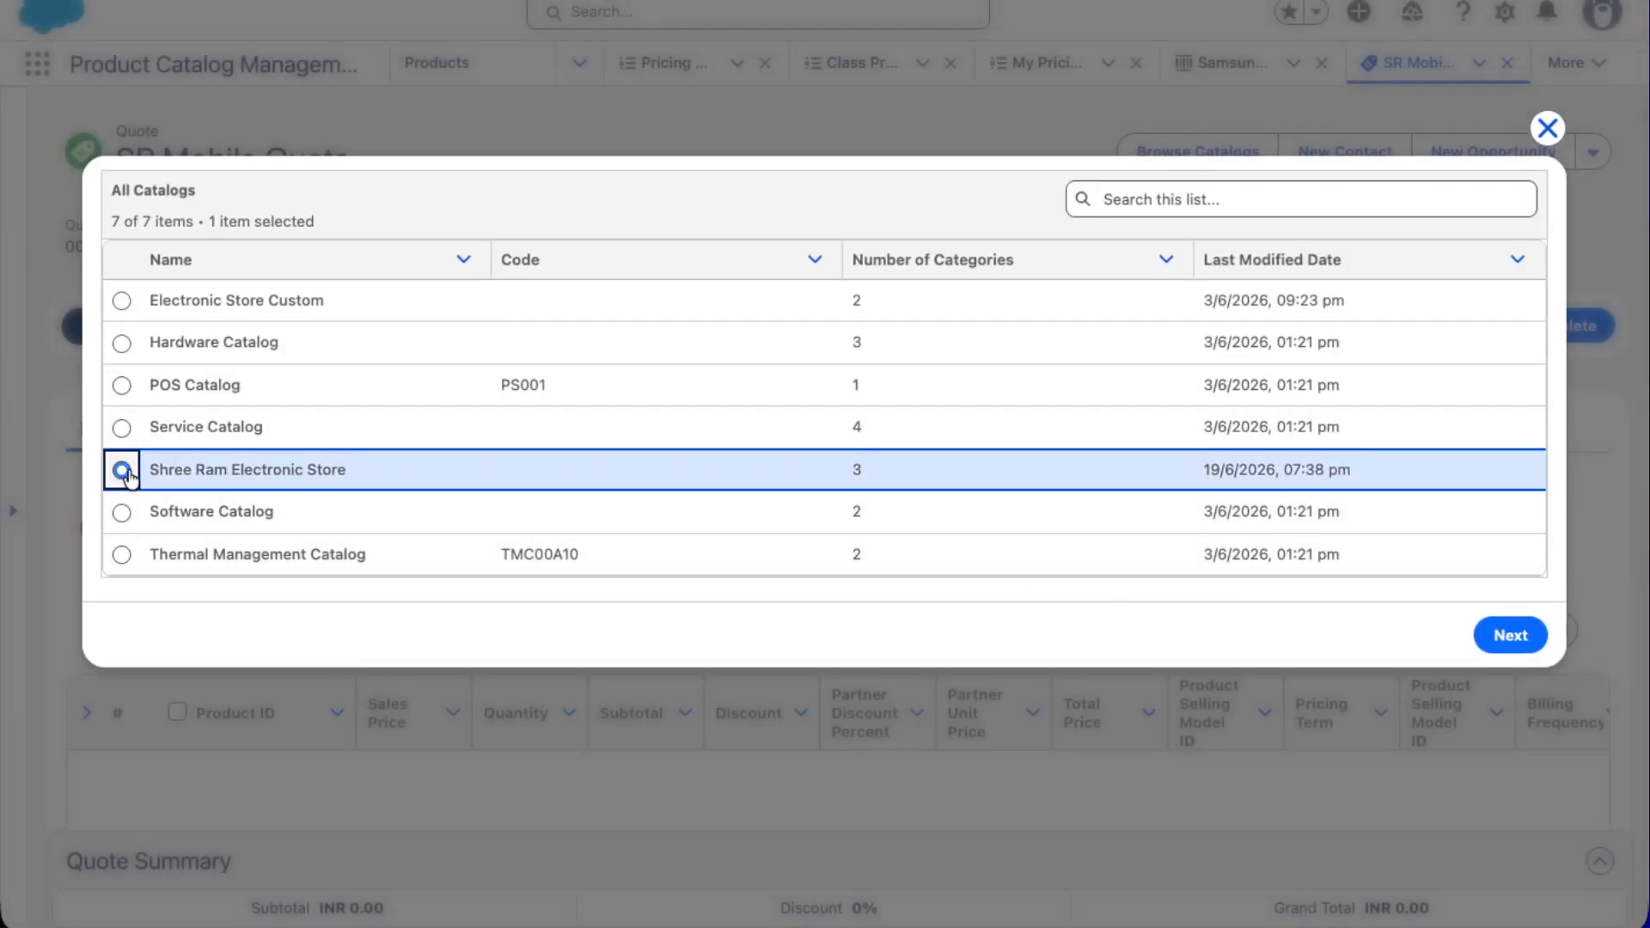
left_click(1510, 633)
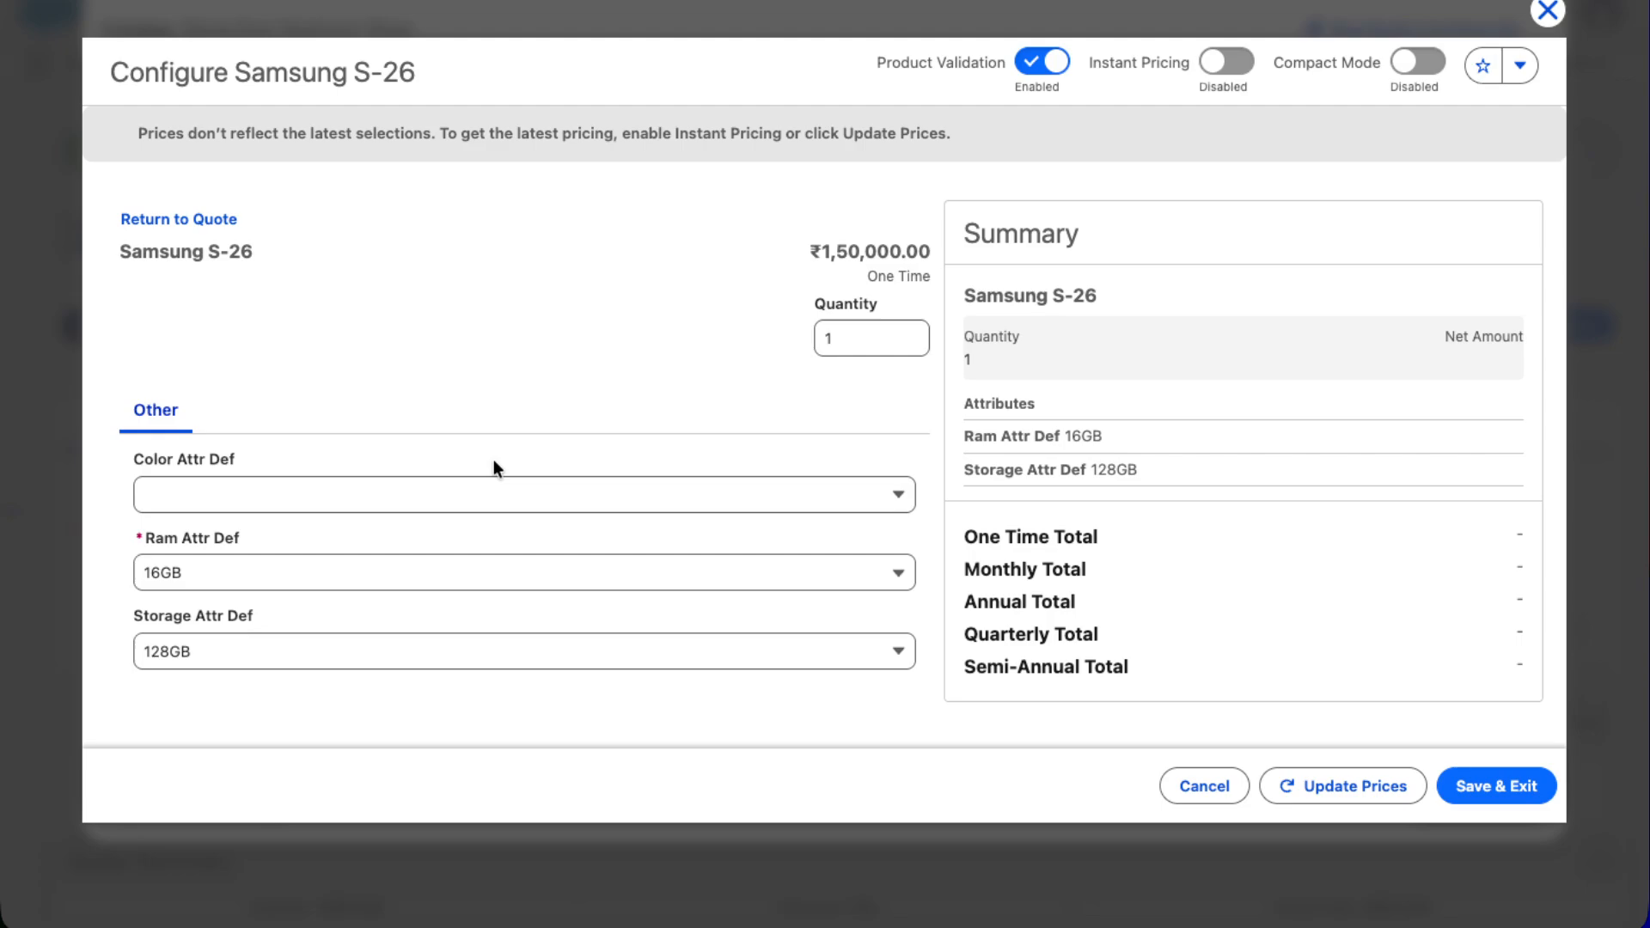
Set Color Attr Def to Red, enable Instant Pricing, and check the One Time Total for Samsung S-26
left_click(325, 498)
left_click(250, 553)
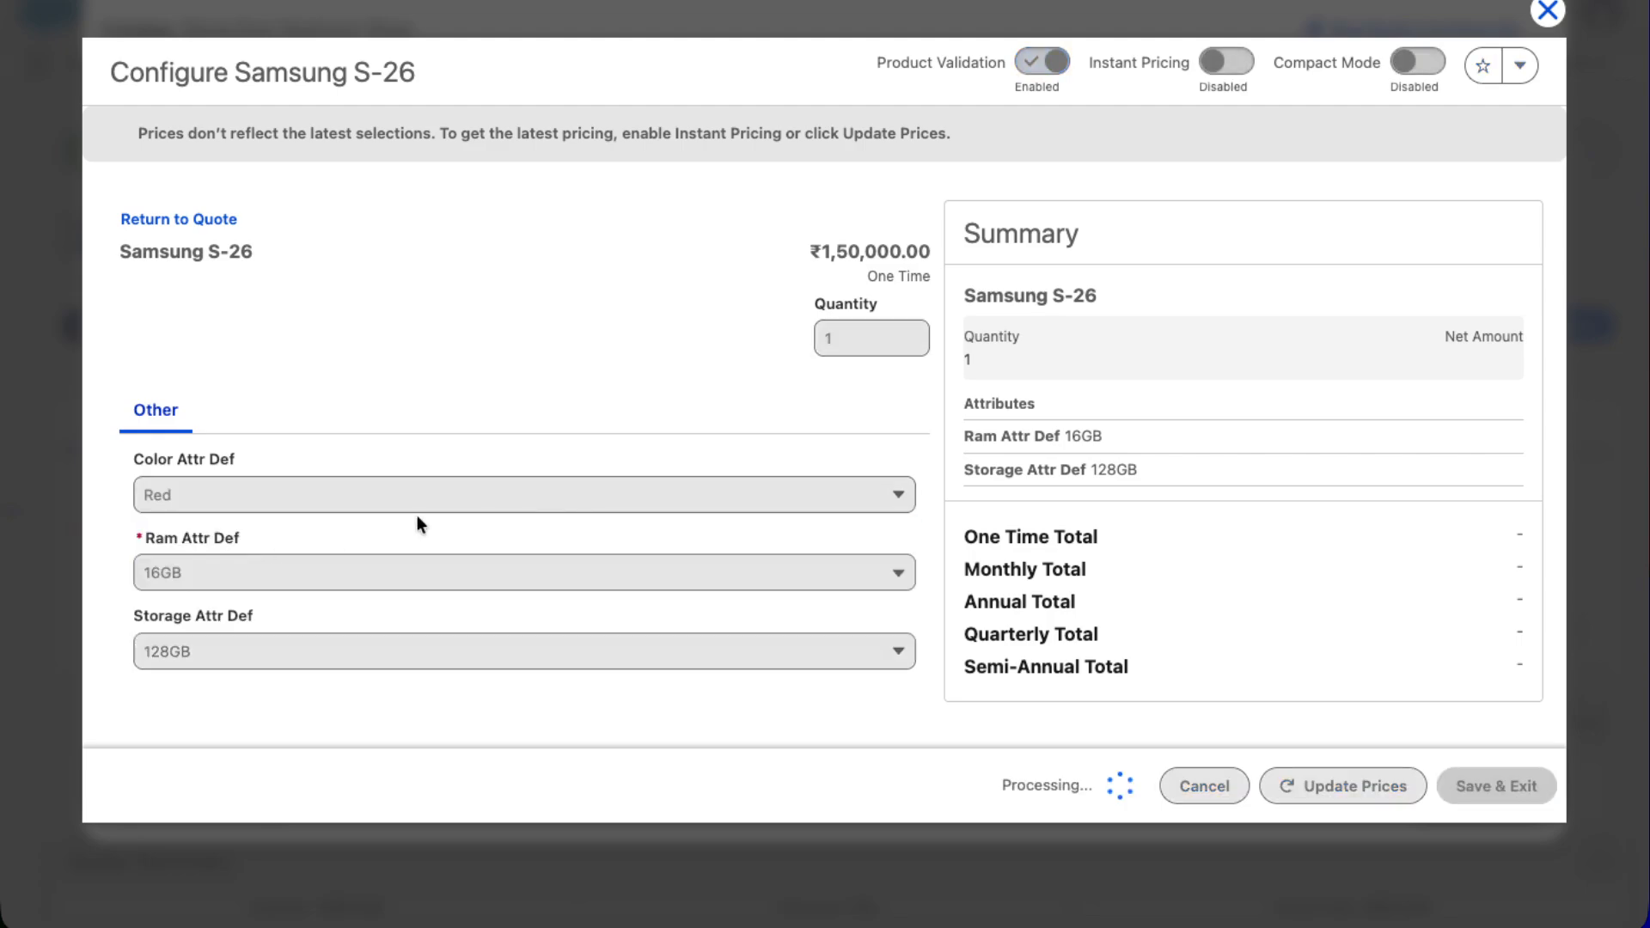
left_click(1219, 60)
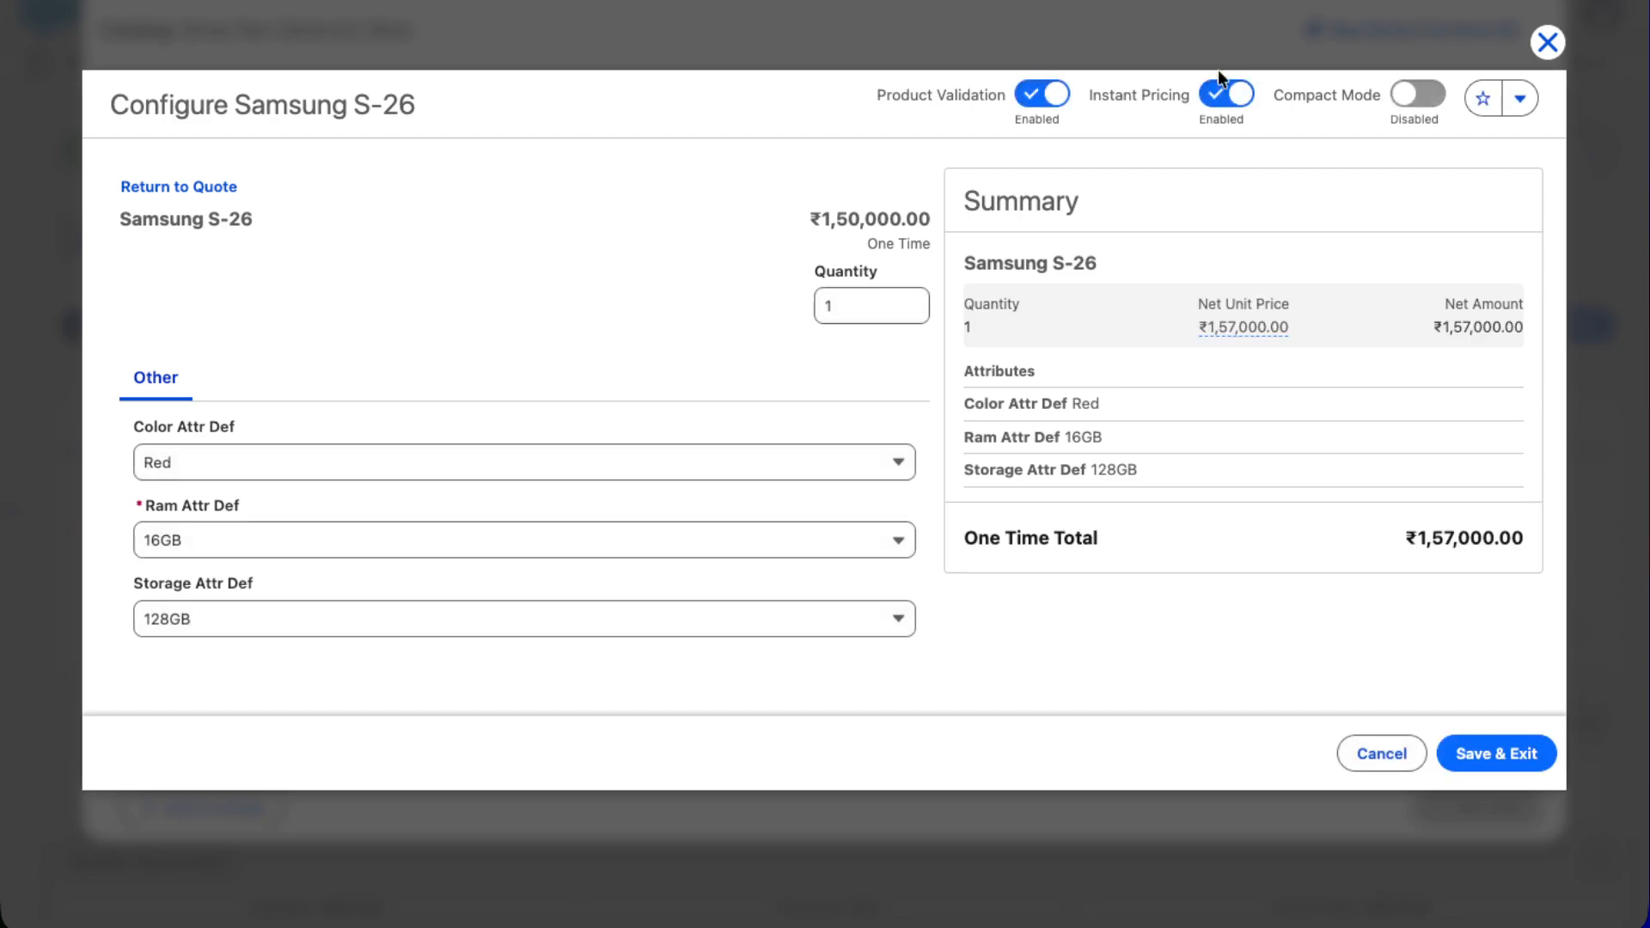
left_click_drag(1418, 538, 1564, 537)
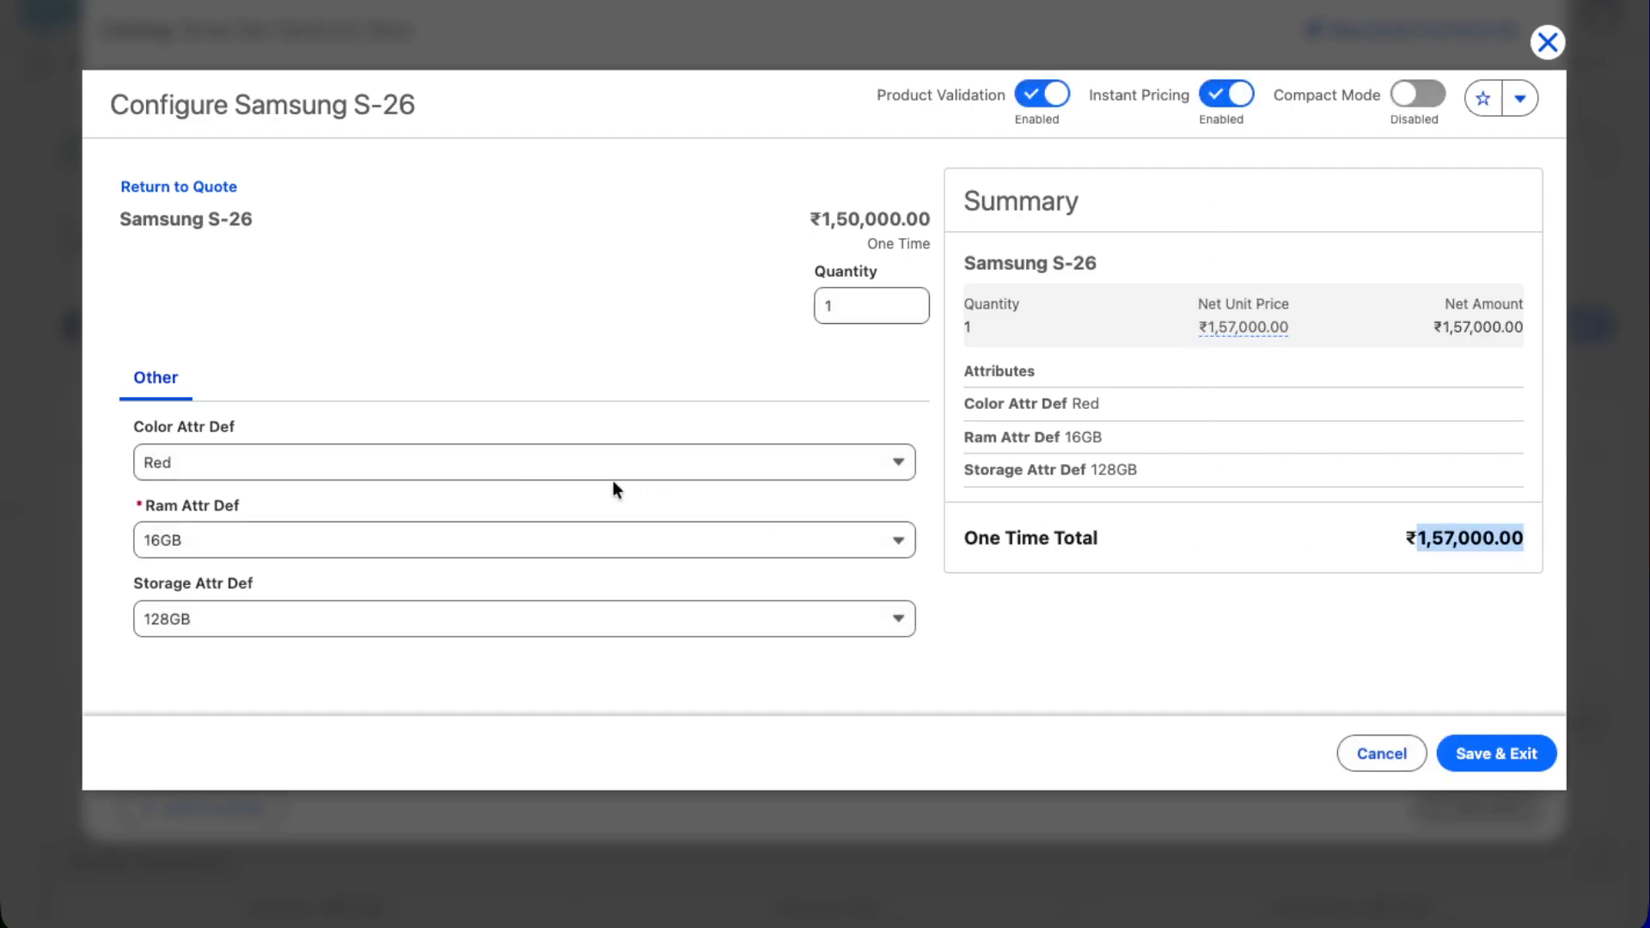
Change Color Attr Def to Grey and check the recalculated One Time Total
left_click(211, 464)
left_click(195, 582)
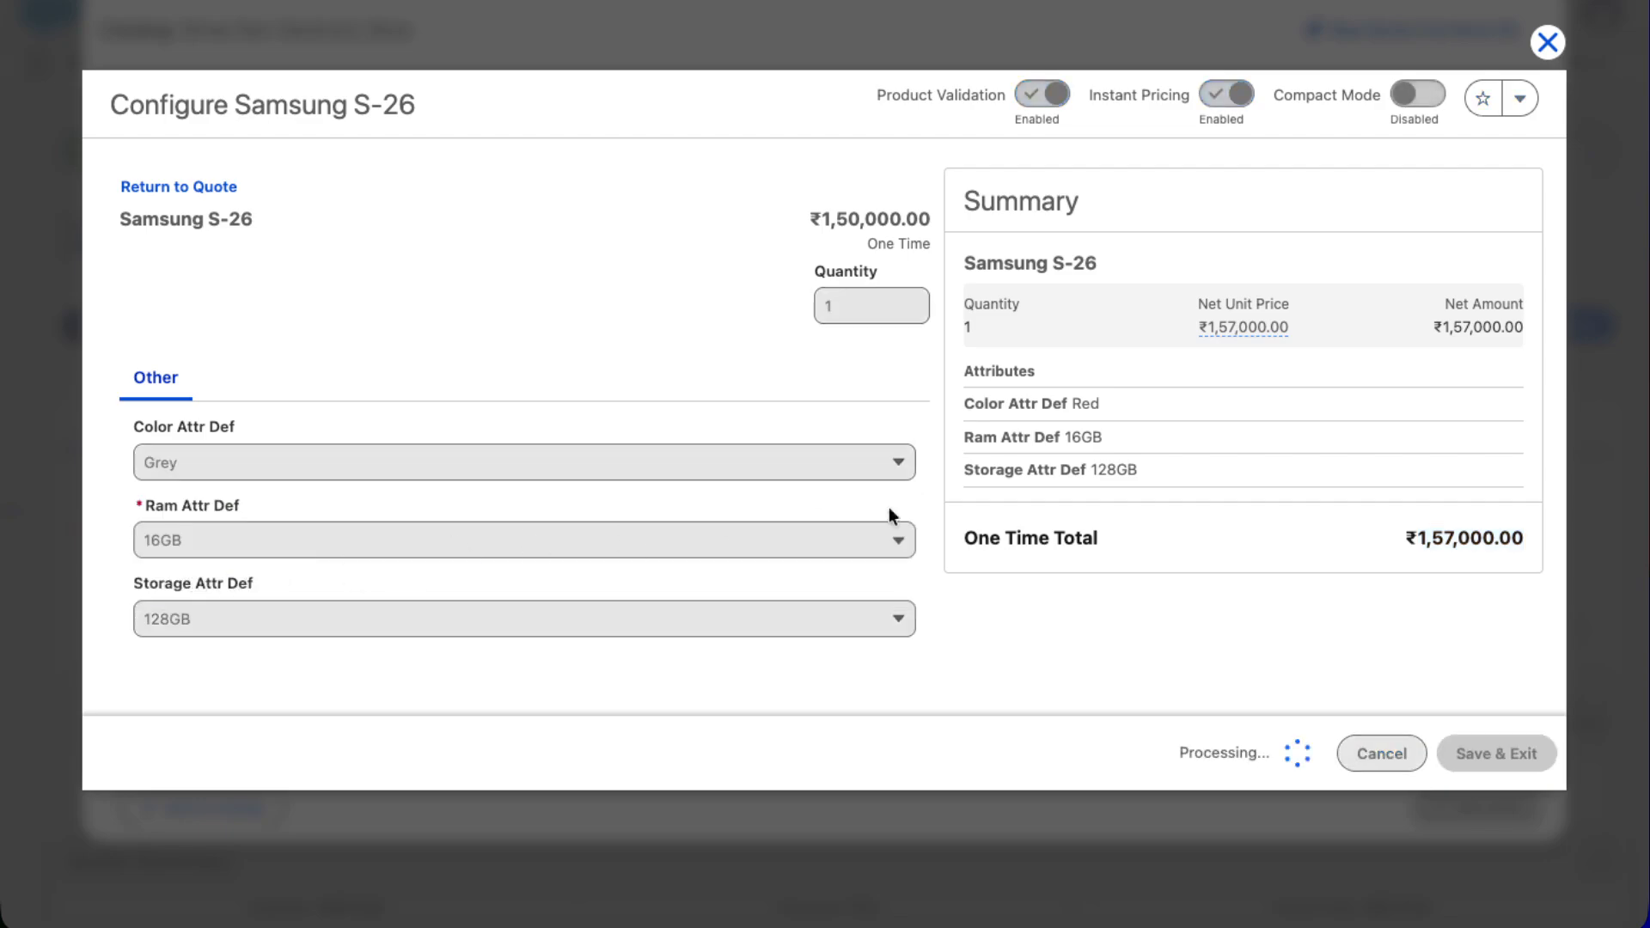
left_click_drag(1428, 538, 1536, 550)
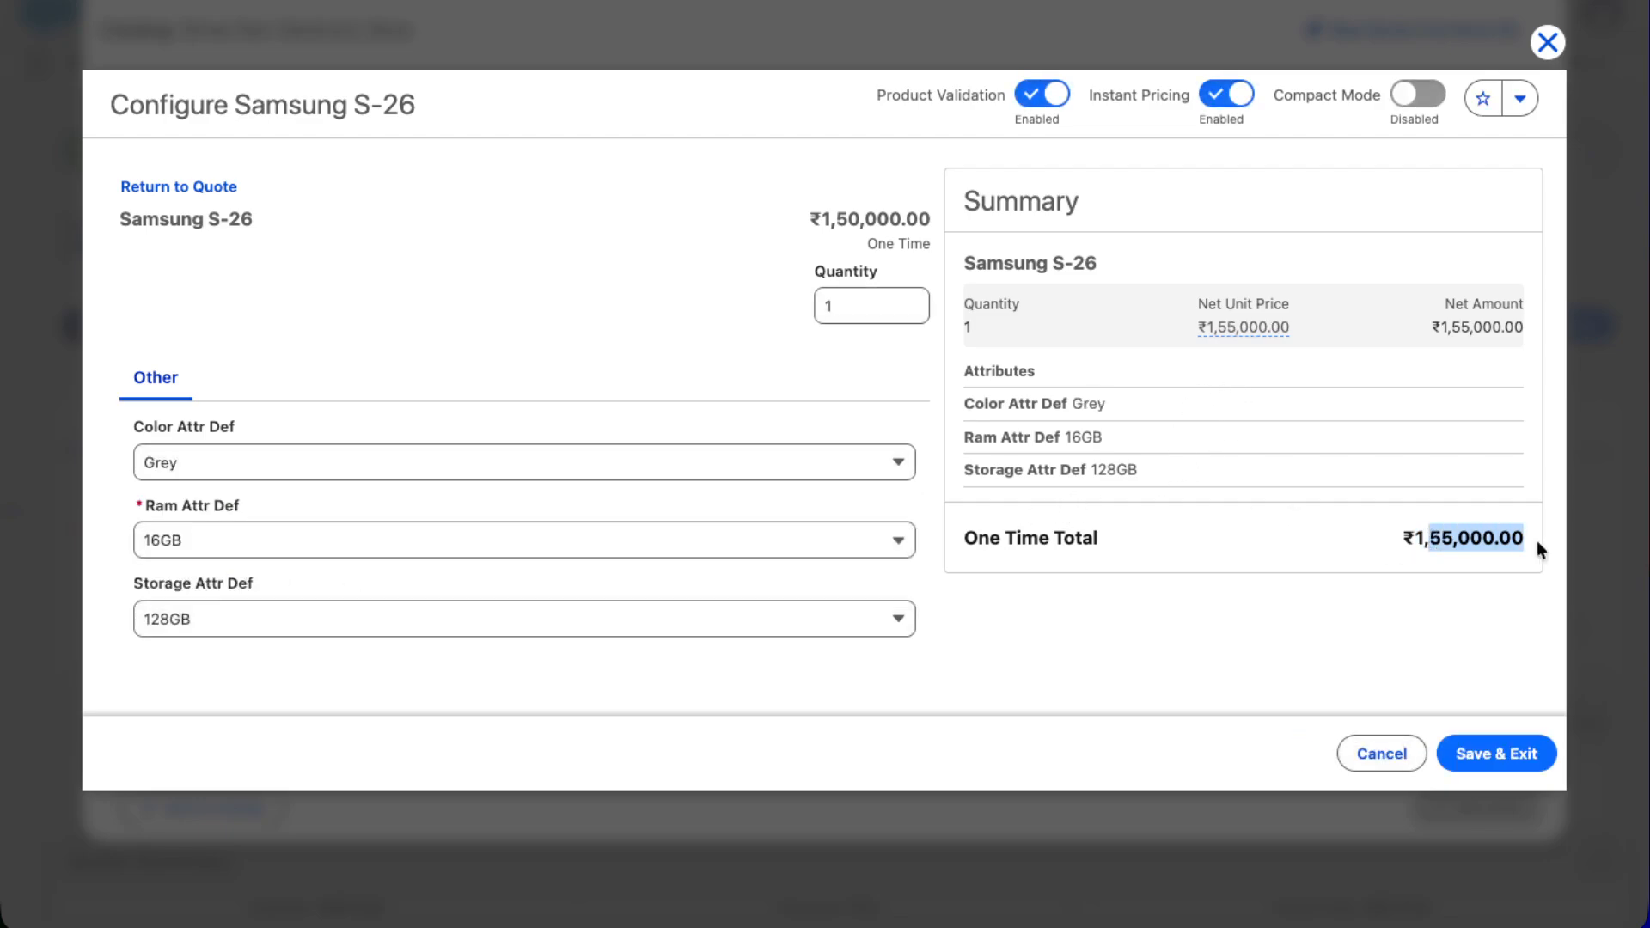